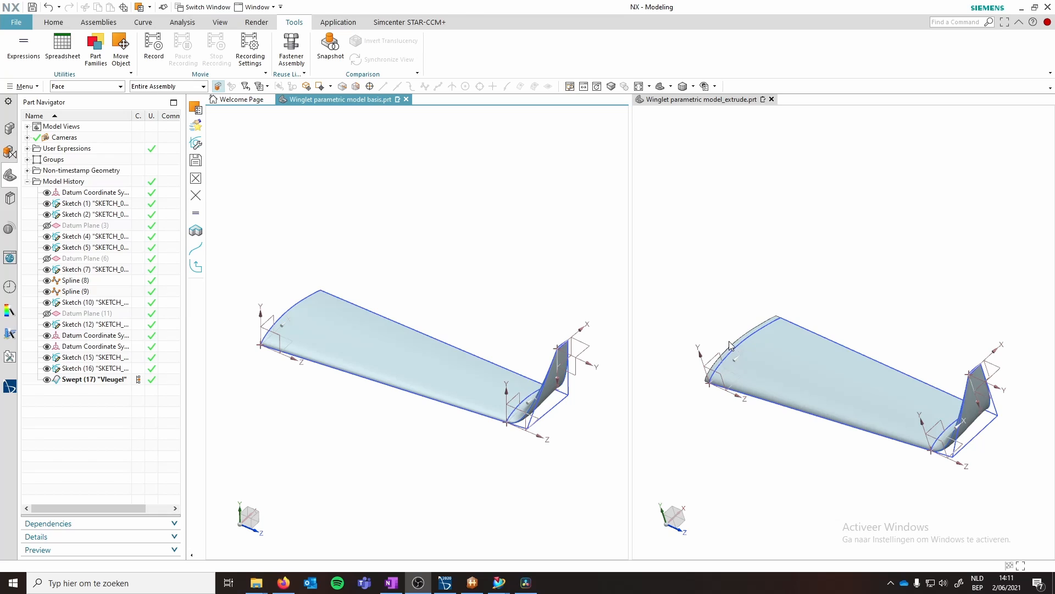
- Orbit and zoom both winglet models to compare the basis and extrude versions
{"action": "middle_click_drag", "start_coordinate": [735, 350], "coordinate": [724, 369]}
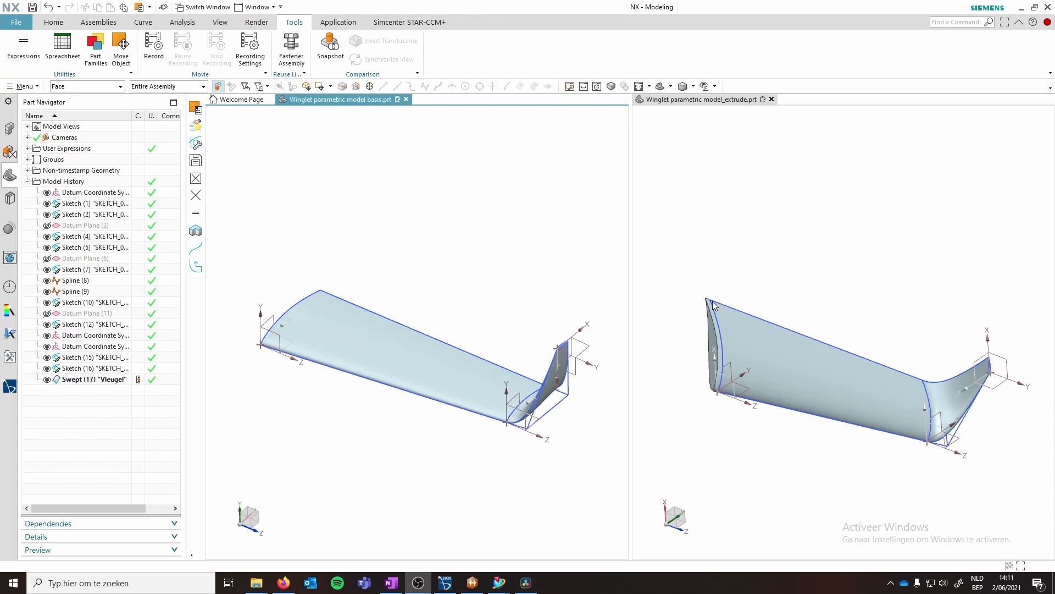
{"action": "middle_click_drag", "start_coordinate": [720, 383], "coordinate": [743, 355]}
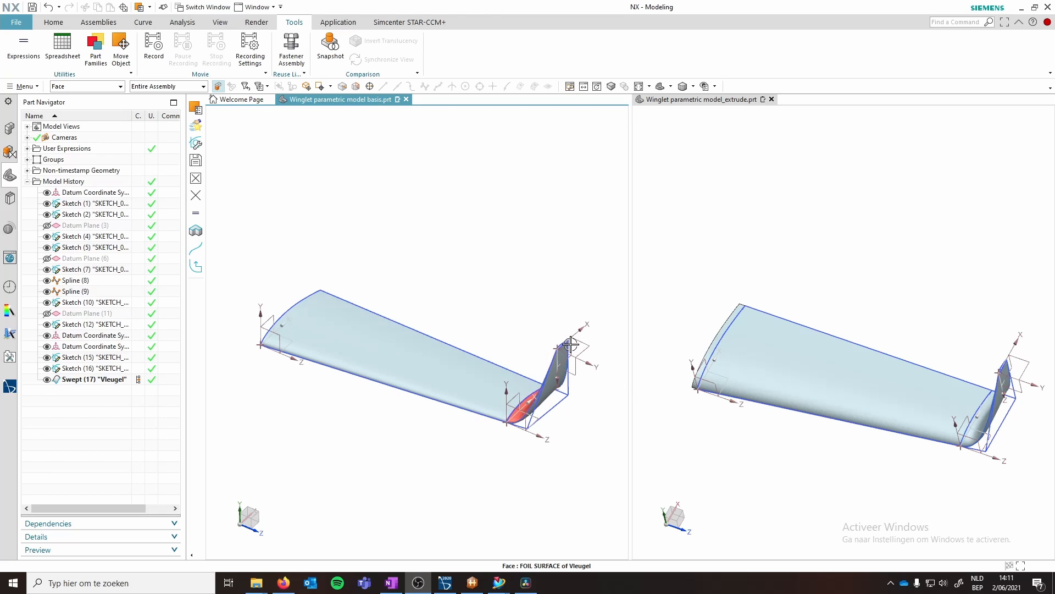
{"action": "scroll", "coordinate": [570, 343], "scroll_direction": "up", "scroll_amount": 2}
{"action": "scroll", "coordinate": [549, 360], "scroll_direction": "up", "scroll_amount": 2}
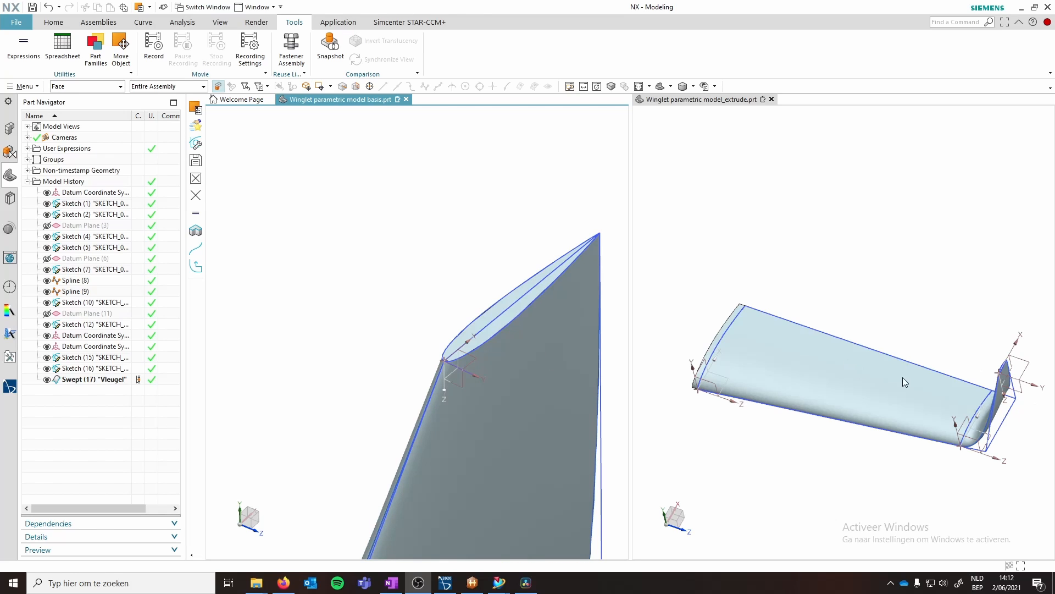
{"action": "scroll", "coordinate": [998, 374], "scroll_direction": "up", "scroll_amount": 3}
{"action": "scroll", "coordinate": [956, 378], "scroll_direction": "down", "scroll_amount": 2}
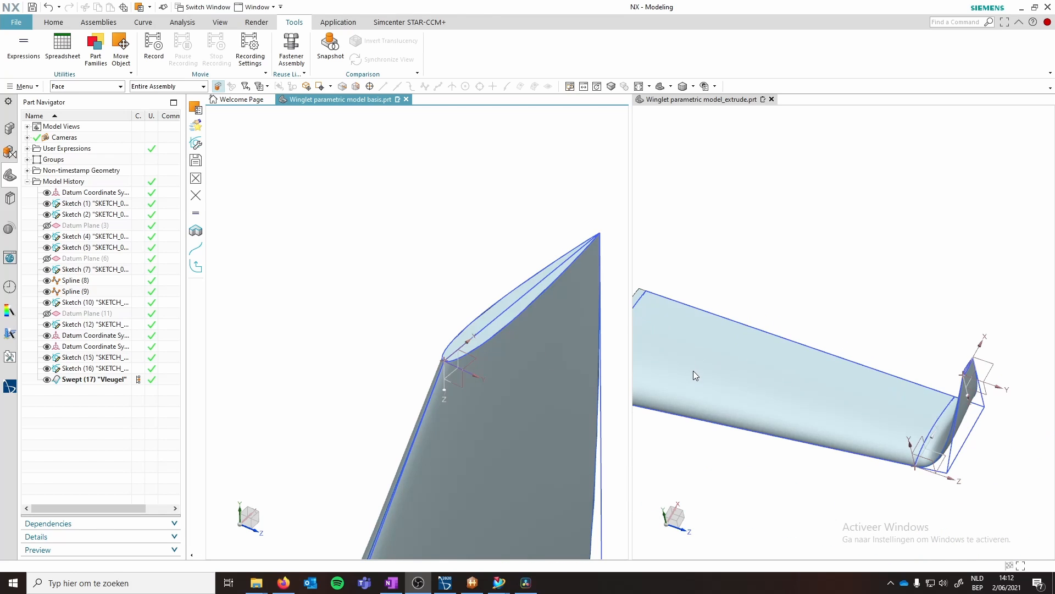
{"action": "middle_click_drag", "start_coordinate": [695, 376], "coordinate": [727, 394]}
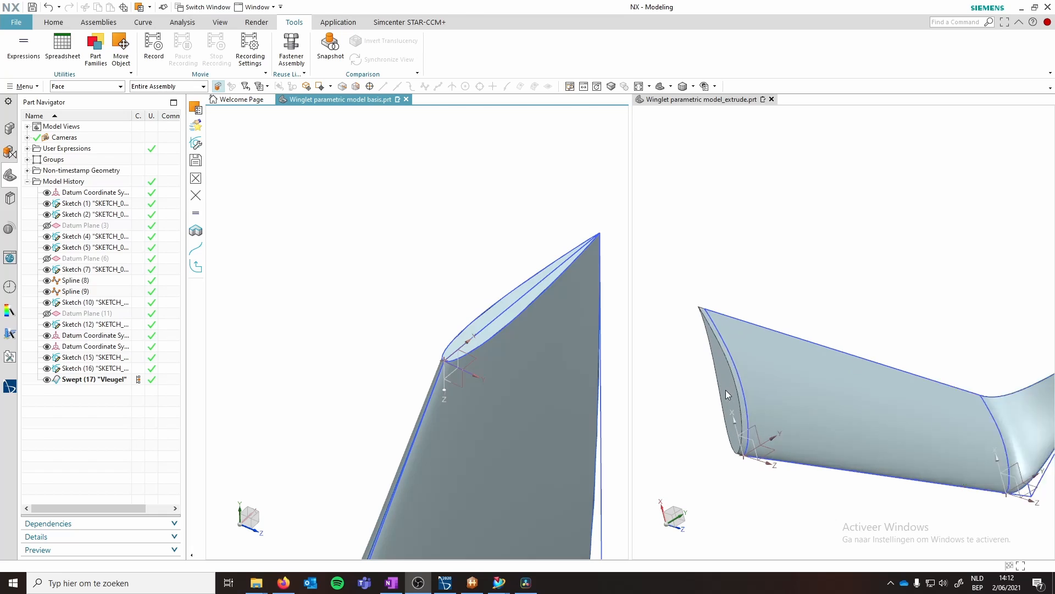
{"action": "scroll", "coordinate": [727, 394], "scroll_direction": "up", "scroll_amount": 2}
- Select the wing root face of the extrude model and hide the Extrude (21) feature
{"action": "left_click", "coordinate": [727, 389]}
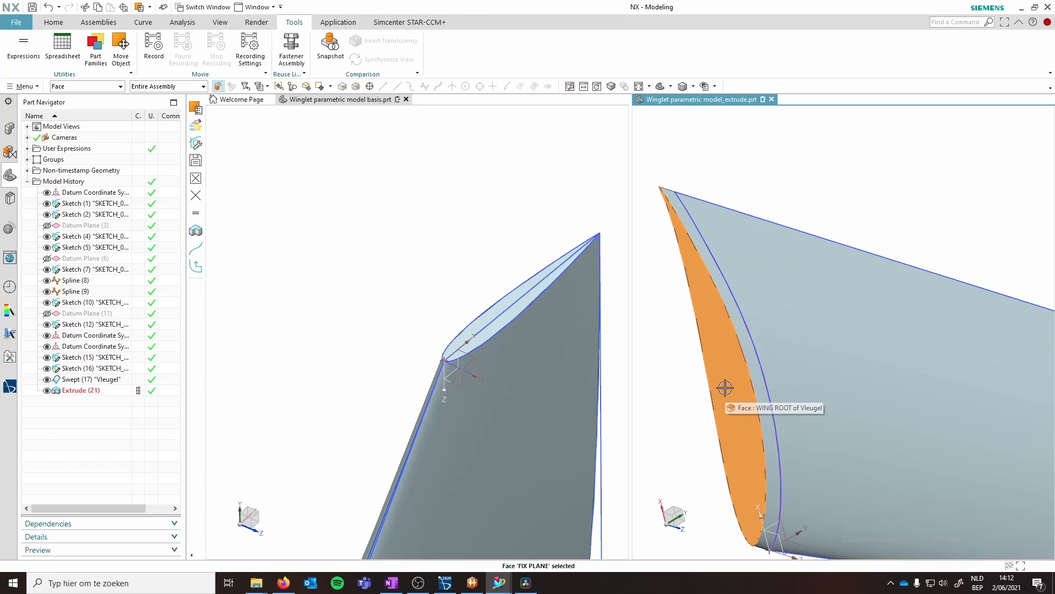
{"action": "left_click", "coordinate": [47, 390]}
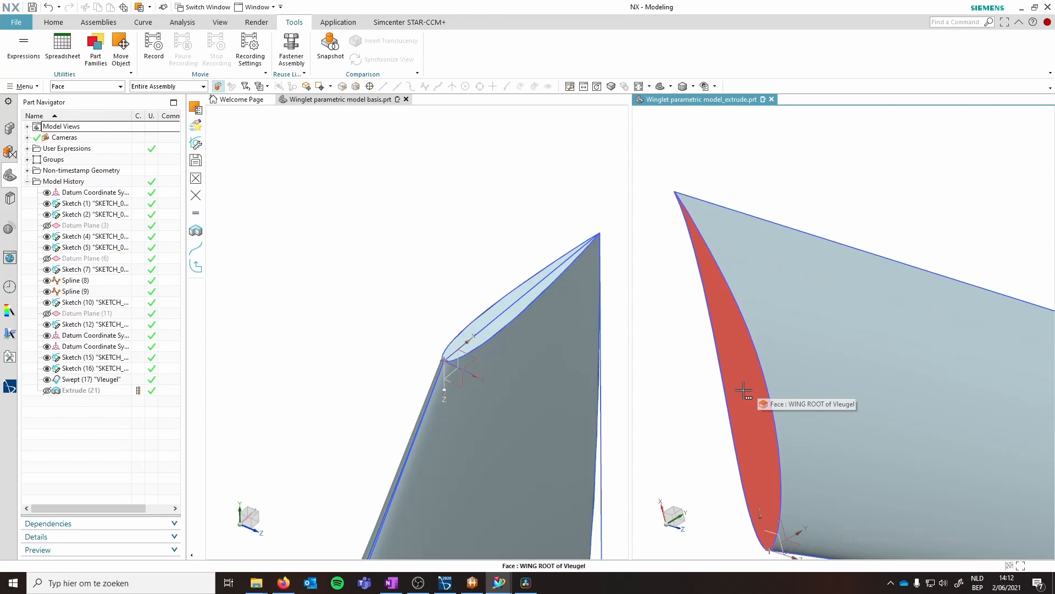
{"action": "scroll", "coordinate": [900, 399], "scroll_direction": "down", "scroll_amount": 3}
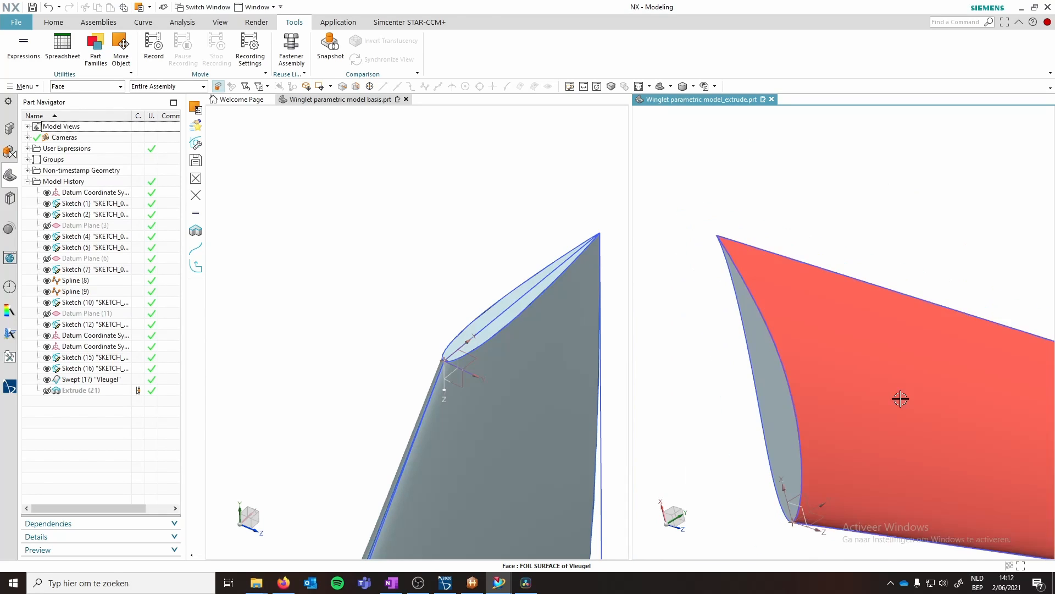
{"action": "scroll", "coordinate": [900, 398], "scroll_direction": "down", "scroll_amount": 5}
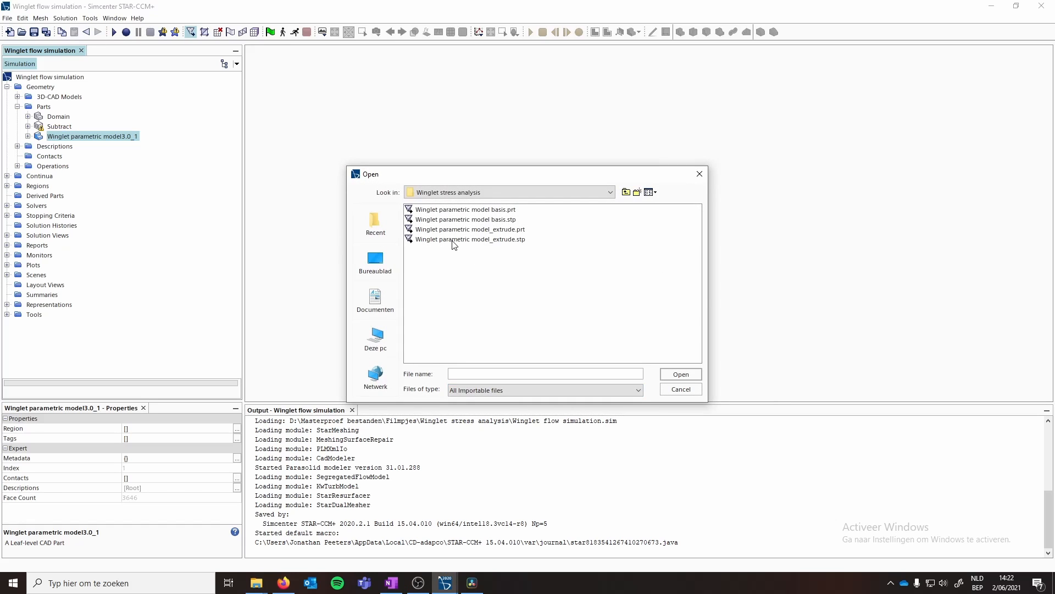
- Import Winglet parametric model_extrude.stp as a new part with the default surface import options
{"action": "left_click", "coordinate": [453, 240]}
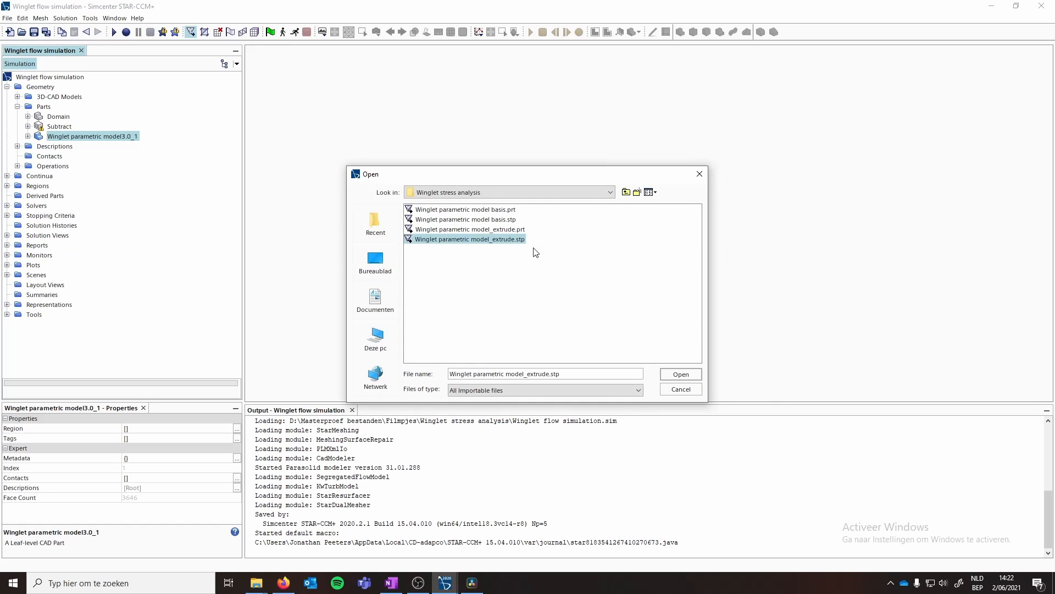
{"action": "left_click", "coordinate": [681, 373]}
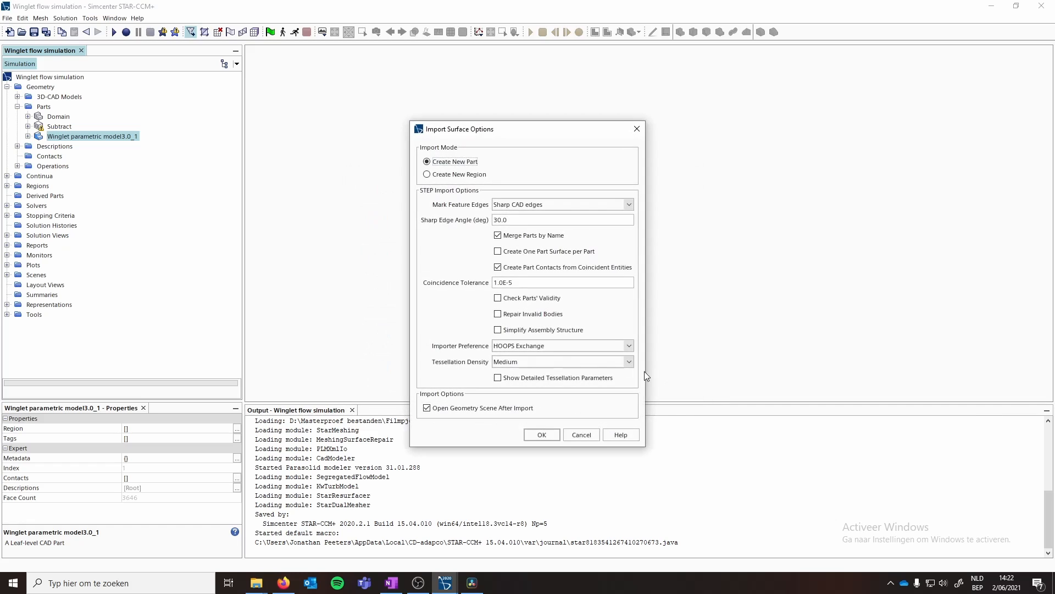
{"action": "left_click", "coordinate": [542, 434]}
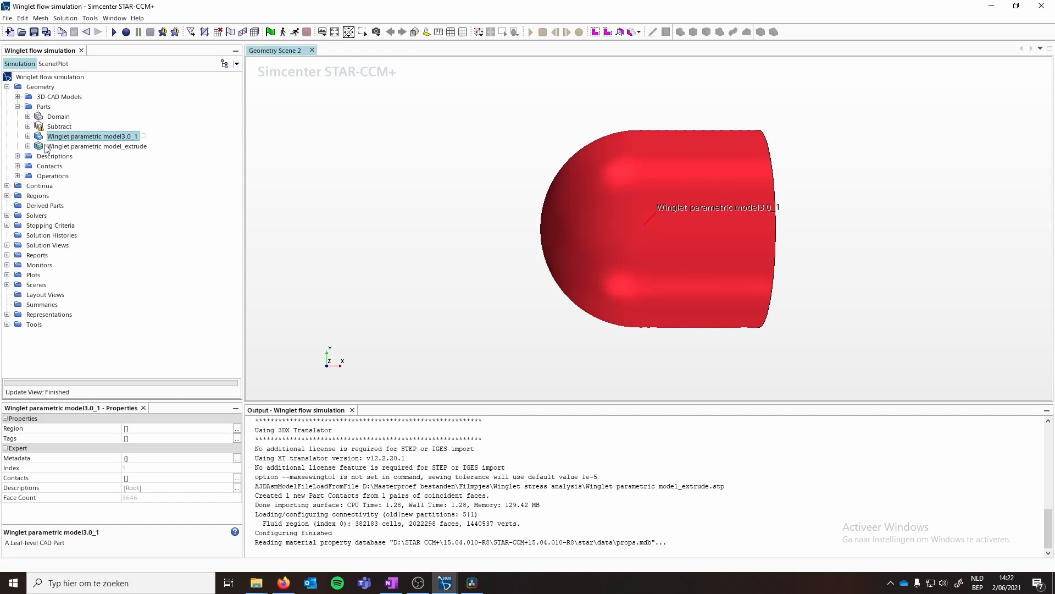
- Expand the imported part and highlight Body1 and Body2 in the scene
{"action": "left_click", "coordinate": [28, 146]}
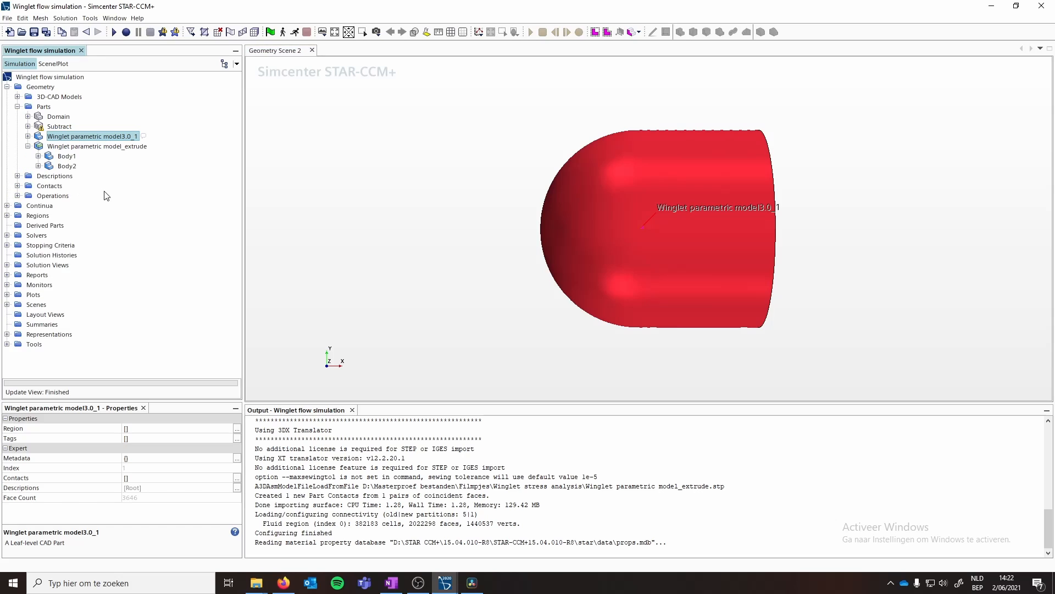
{"action": "left_click", "coordinate": [66, 157]}
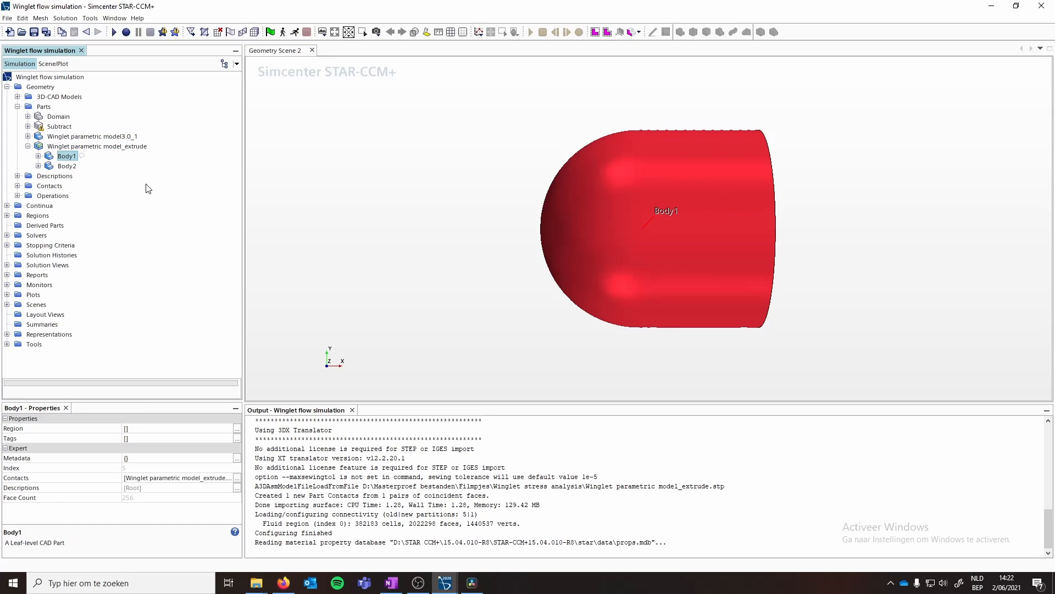
{"action": "left_click", "coordinate": [67, 166]}
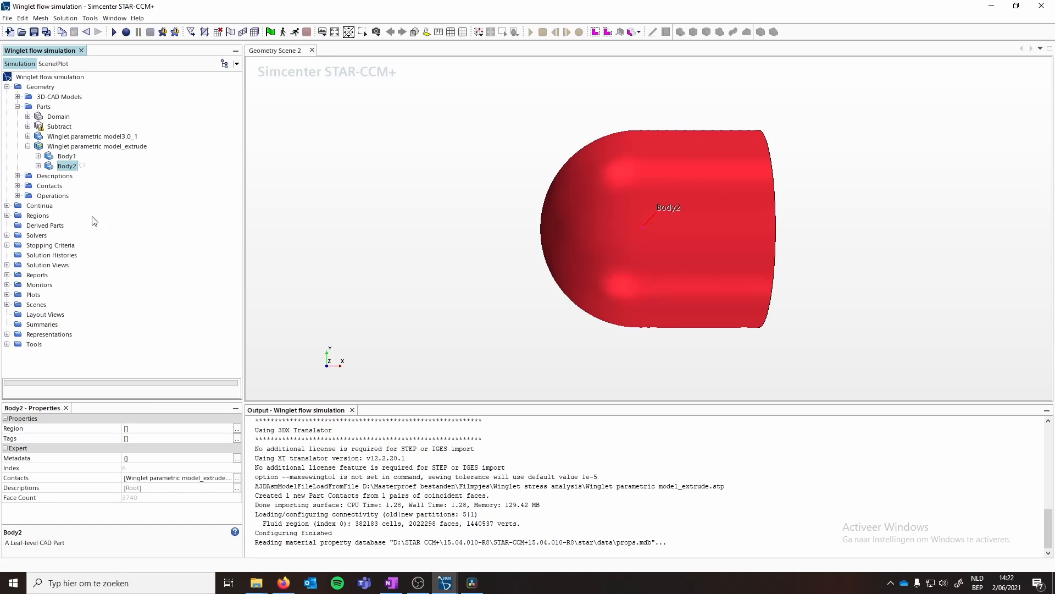
- Delete the Outline 1 displayer from Geometry Scene 2
{"action": "left_click", "coordinate": [7, 304]}
{"action": "left_click", "coordinate": [46, 324]}
{"action": "left_click", "coordinate": [17, 324]}
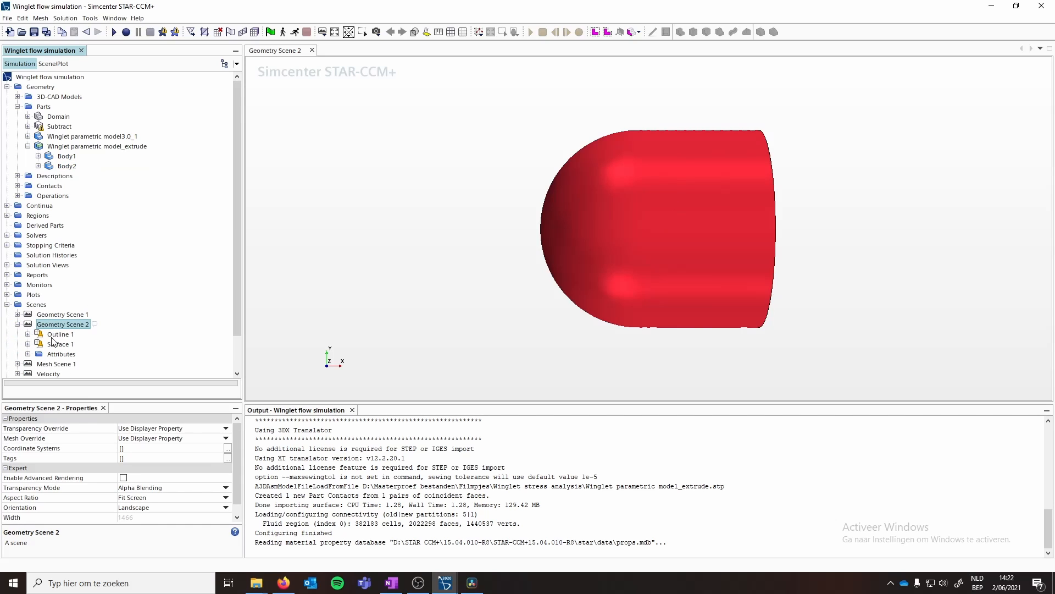
{"action": "left_click_drag", "start_coordinate": [573, 254], "coordinate": [608, 266]}
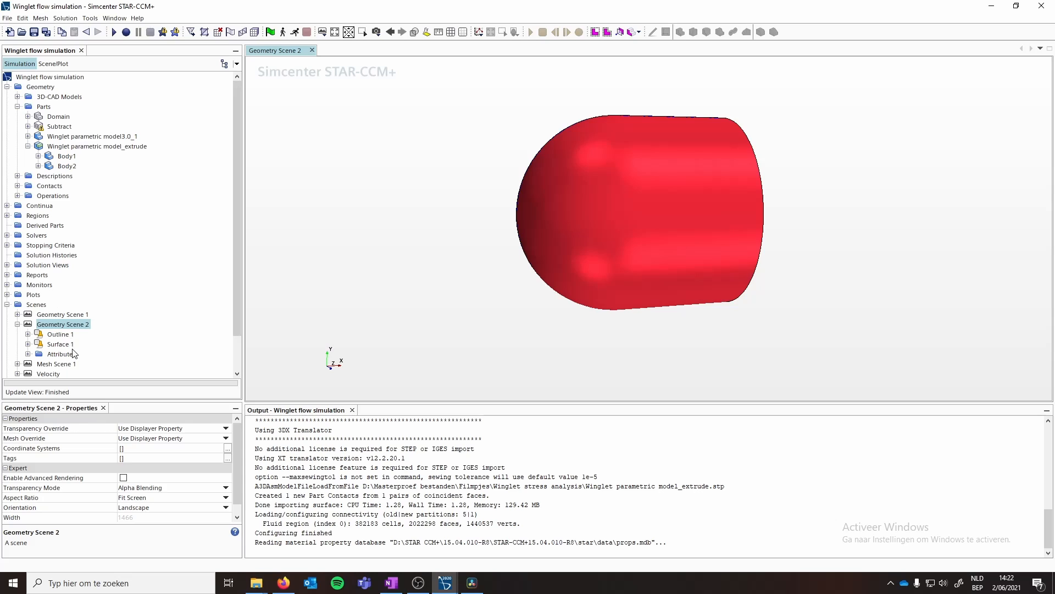
{"action": "left_click", "coordinate": [28, 334]}
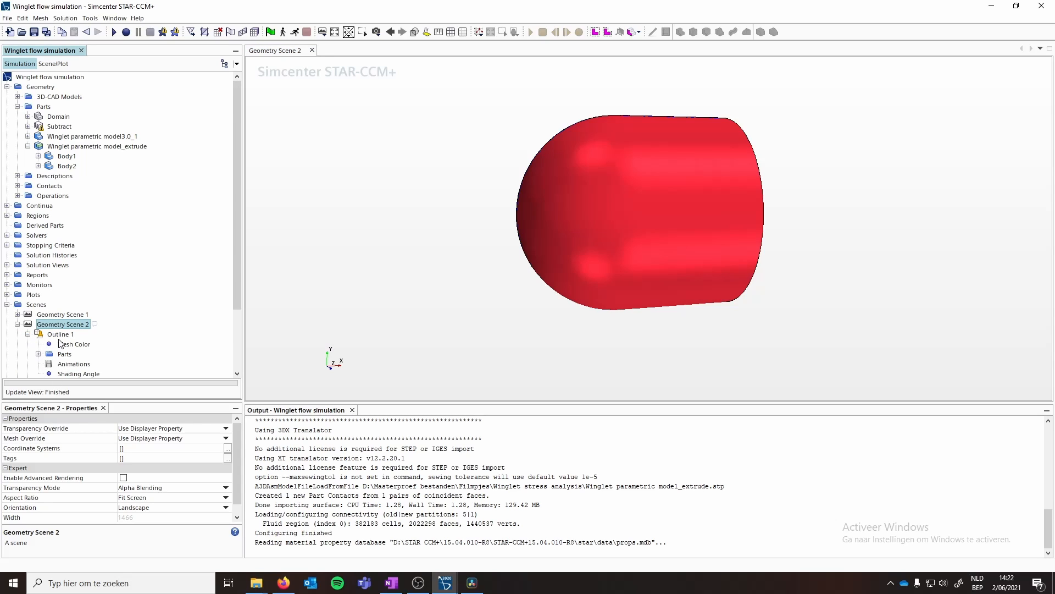
{"action": "left_click", "coordinate": [39, 353]}
{"action": "left_click", "coordinate": [77, 364]}
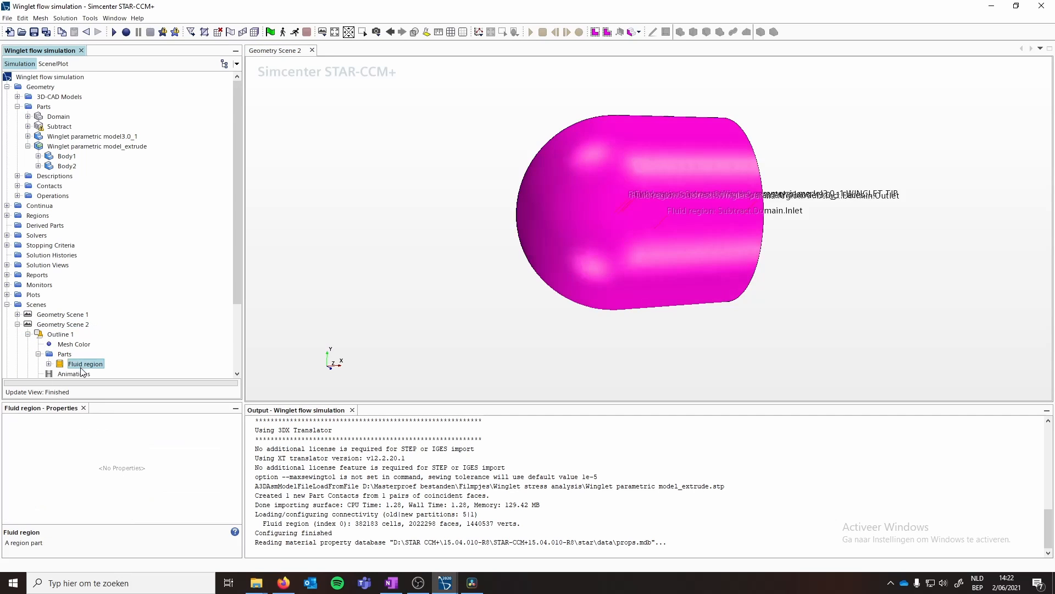
{"action": "right_click", "coordinate": [60, 335]}
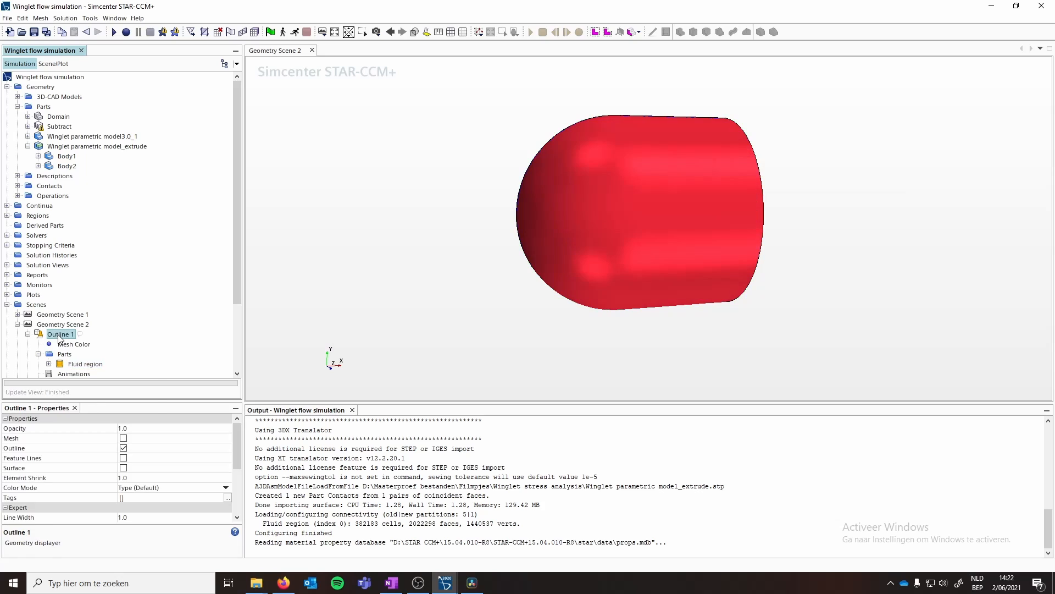
{"action": "left_click", "coordinate": [126, 394]}
{"action": "left_click", "coordinate": [556, 317]}
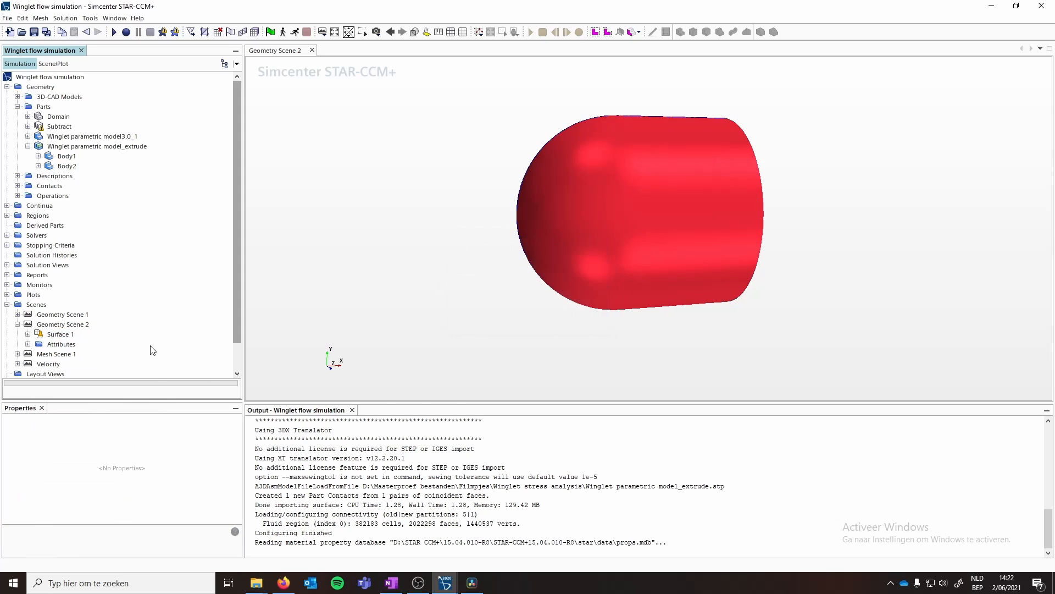
- Replace Surface 1's displayed part with Winglet parametric model_extrude
{"action": "left_click", "coordinate": [58, 334]}
{"action": "left_click", "coordinate": [27, 334]}
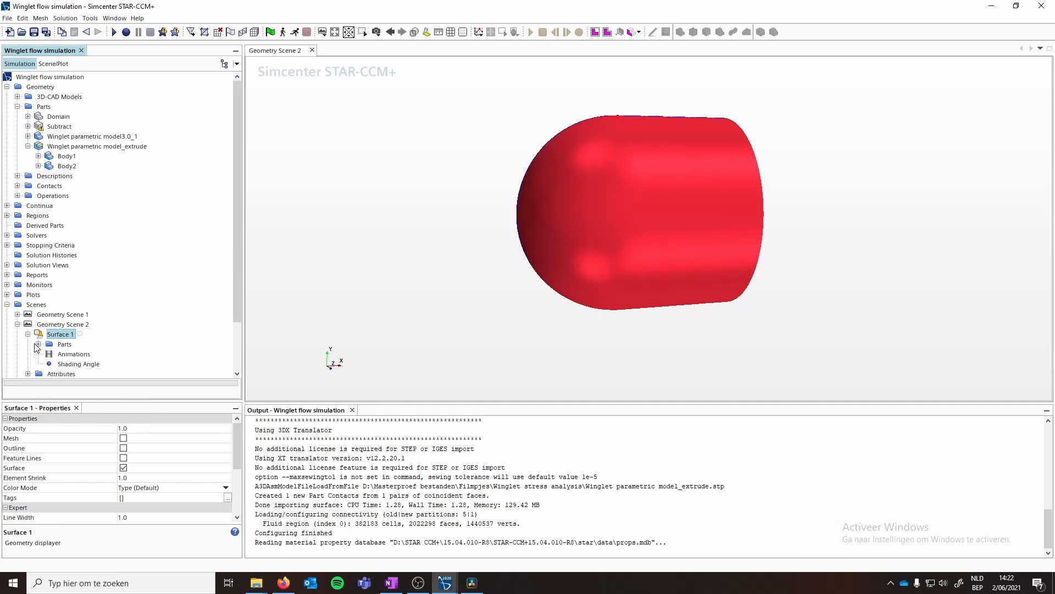
{"action": "left_click", "coordinate": [38, 344]}
{"action": "left_click", "coordinate": [76, 355]}
{"action": "right_click", "coordinate": [76, 358]}
{"action": "left_click", "coordinate": [124, 416]}
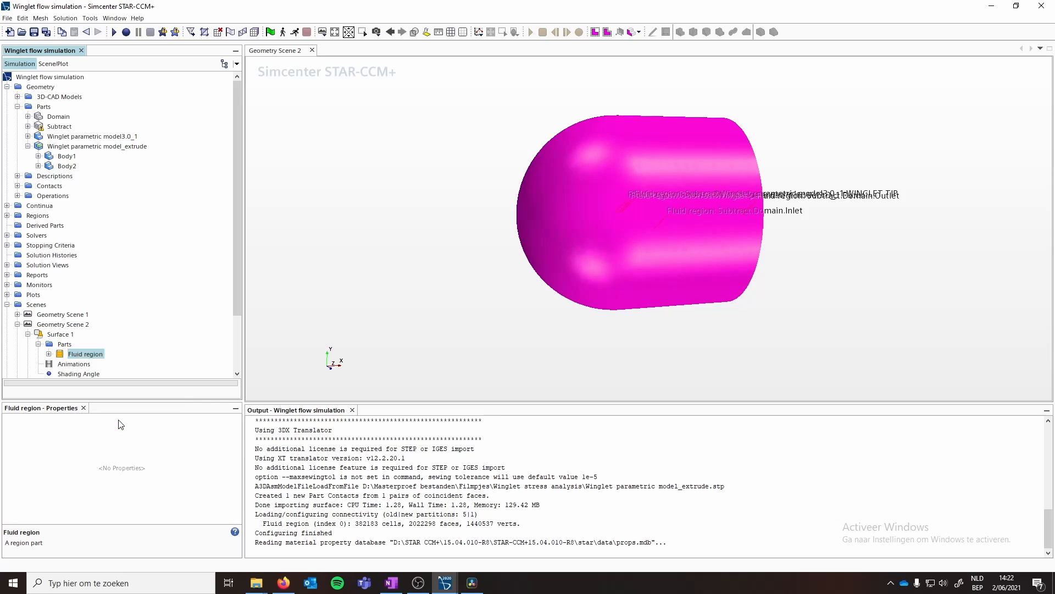
{"action": "left_click", "coordinate": [138, 432]}
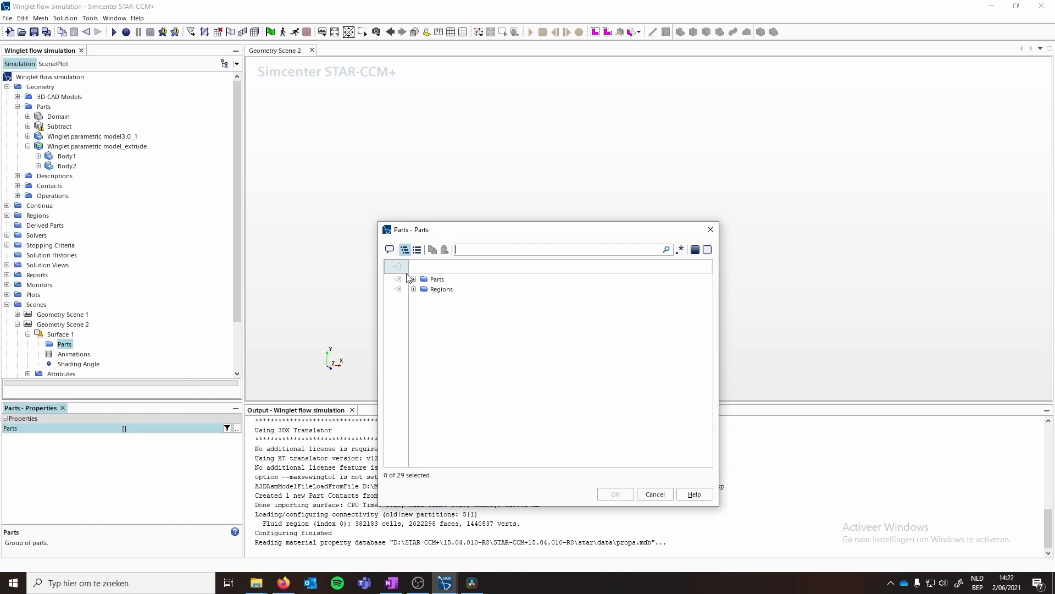
{"action": "left_click", "coordinate": [450, 318]}
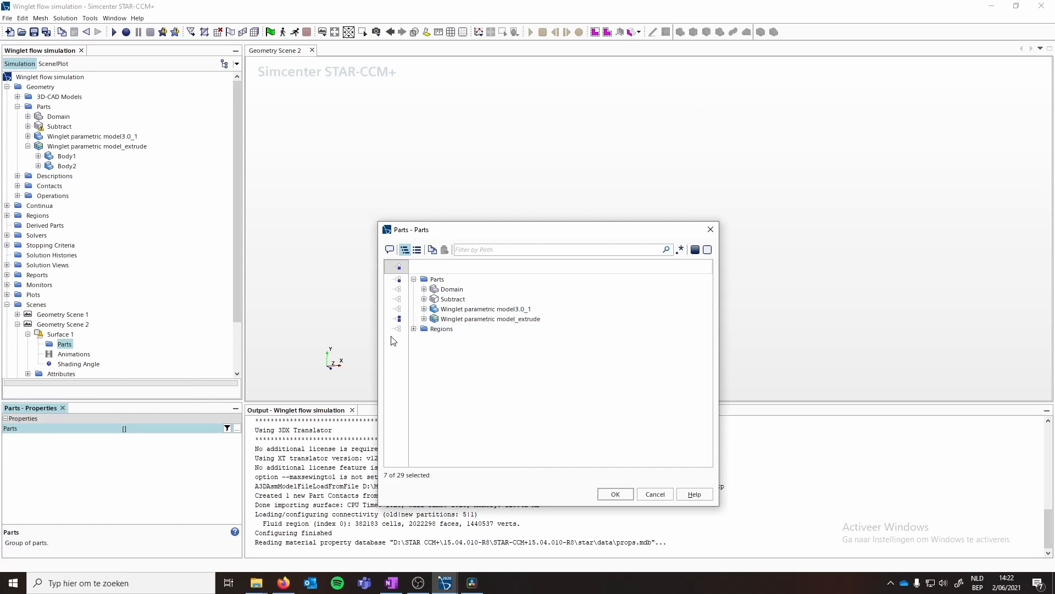
{"action": "left_click", "coordinate": [616, 494]}
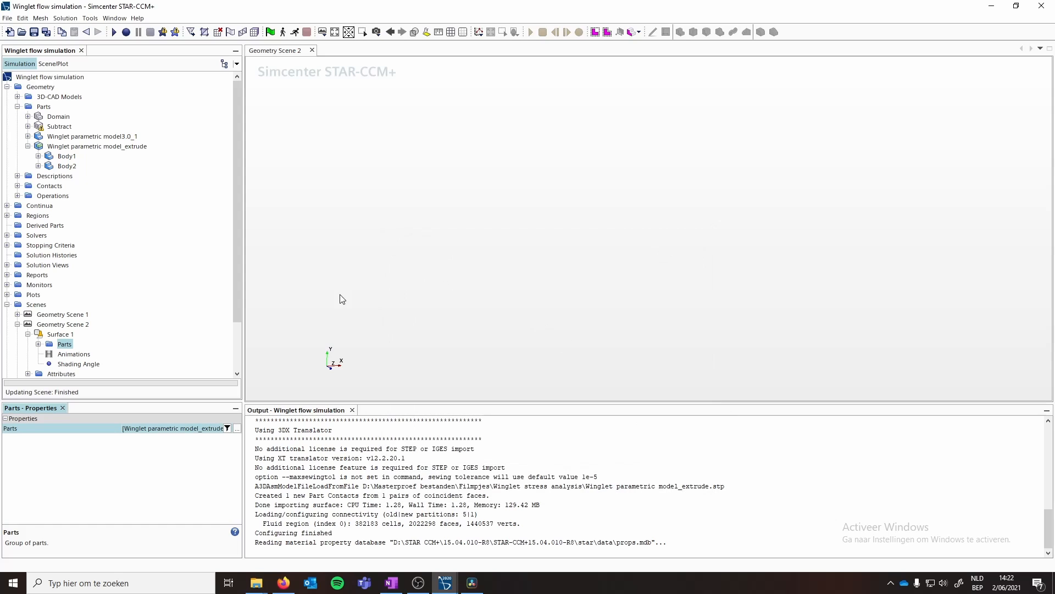
- Set Surface 1's representation to Geometry and fit the view to the model
{"action": "left_click", "coordinate": [60, 335]}
{"action": "scroll", "coordinate": [118, 435], "scroll_direction": "down", "scroll_amount": 3}
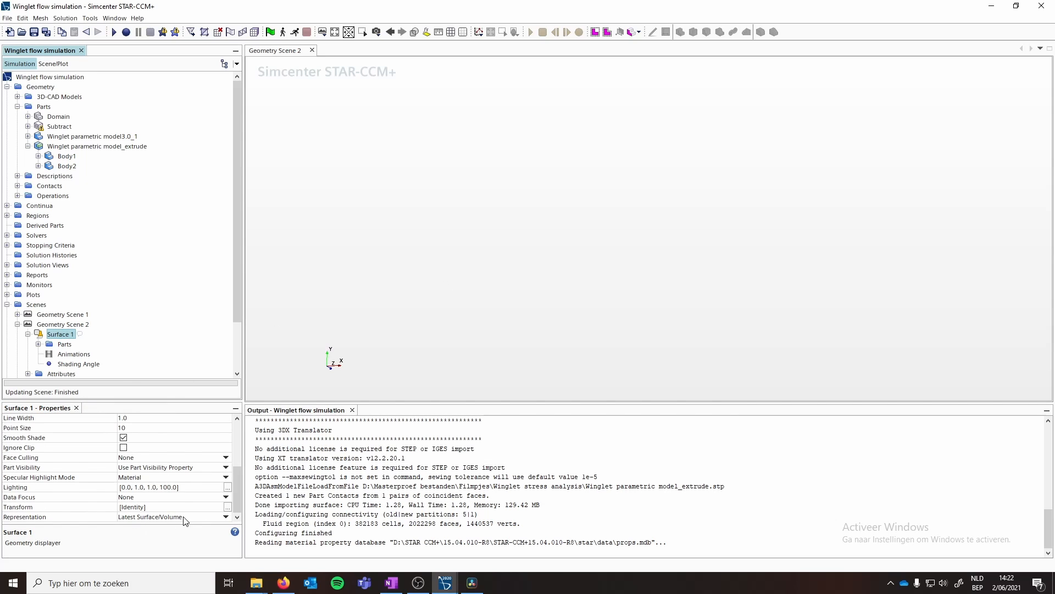
{"action": "left_click", "coordinate": [184, 517]}
{"action": "left_click", "coordinate": [183, 460]}
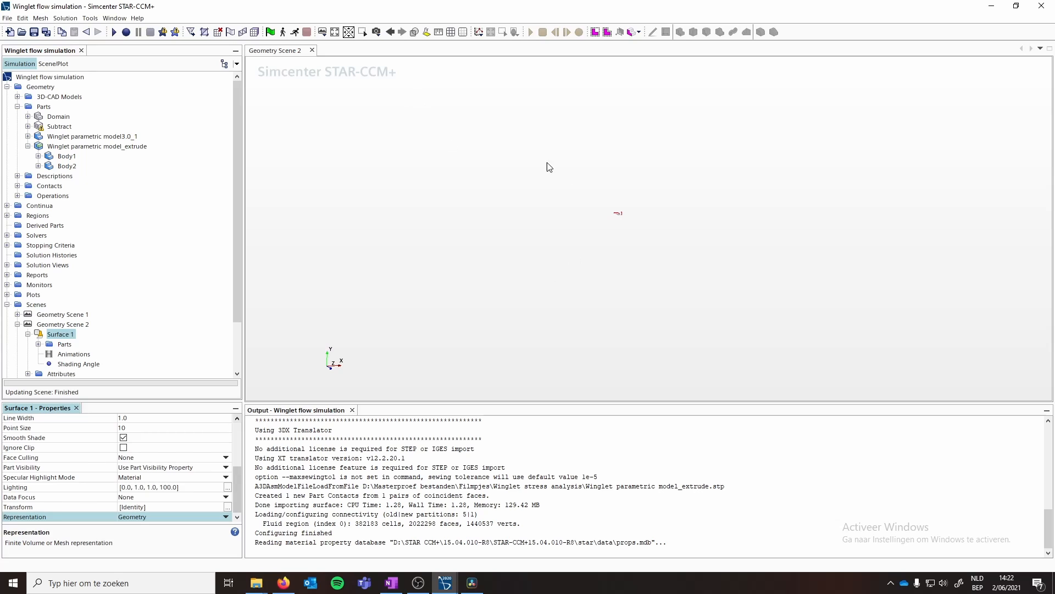
{"action": "left_click", "coordinate": [335, 31]}
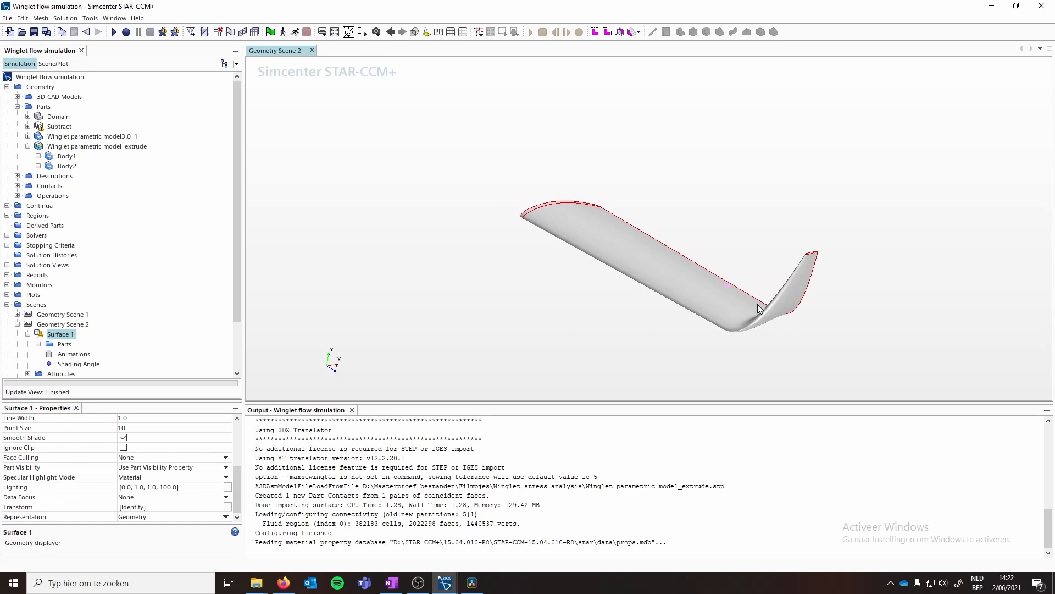
- Highlight Body1 and Body2 of the extrude part in the scene
{"action": "left_click", "coordinate": [66, 157]}
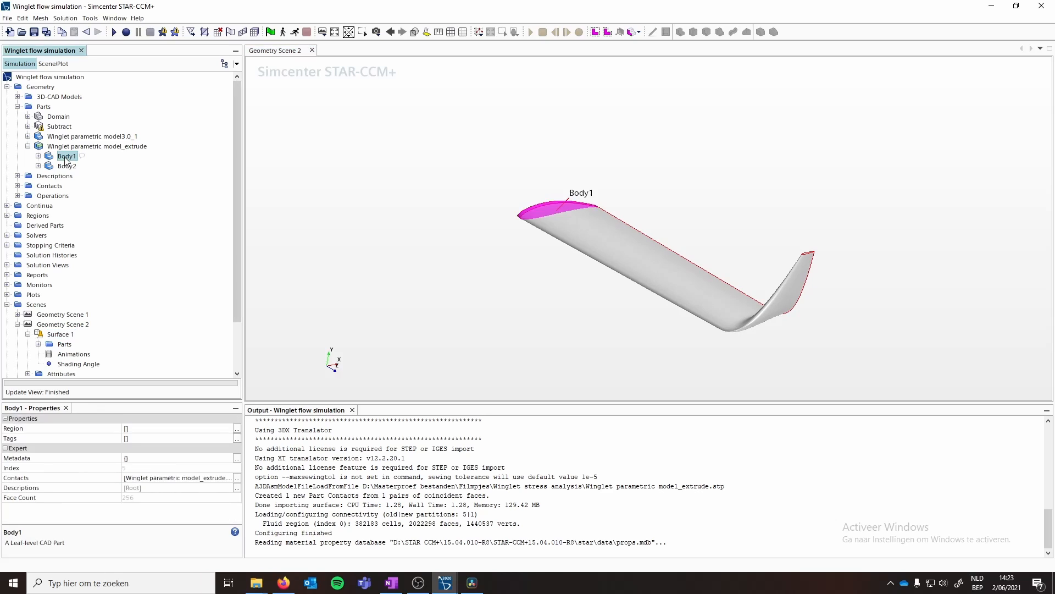
{"action": "left_click", "coordinate": [67, 166]}
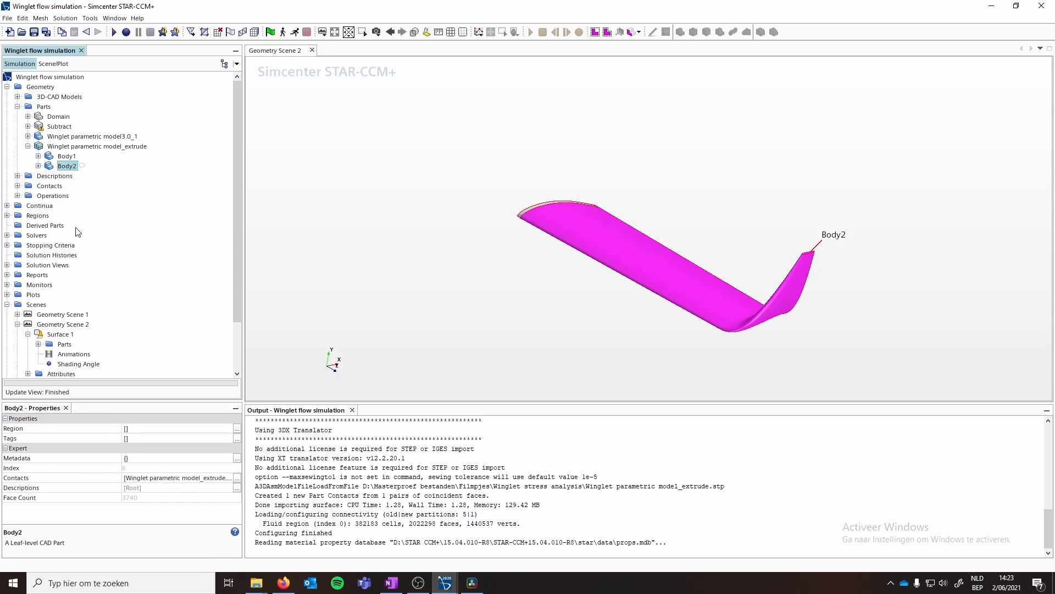
{"action": "scroll", "coordinate": [74, 330], "scroll_direction": "down", "scroll_amount": 2}
{"action": "left_click", "coordinate": [7, 246]}
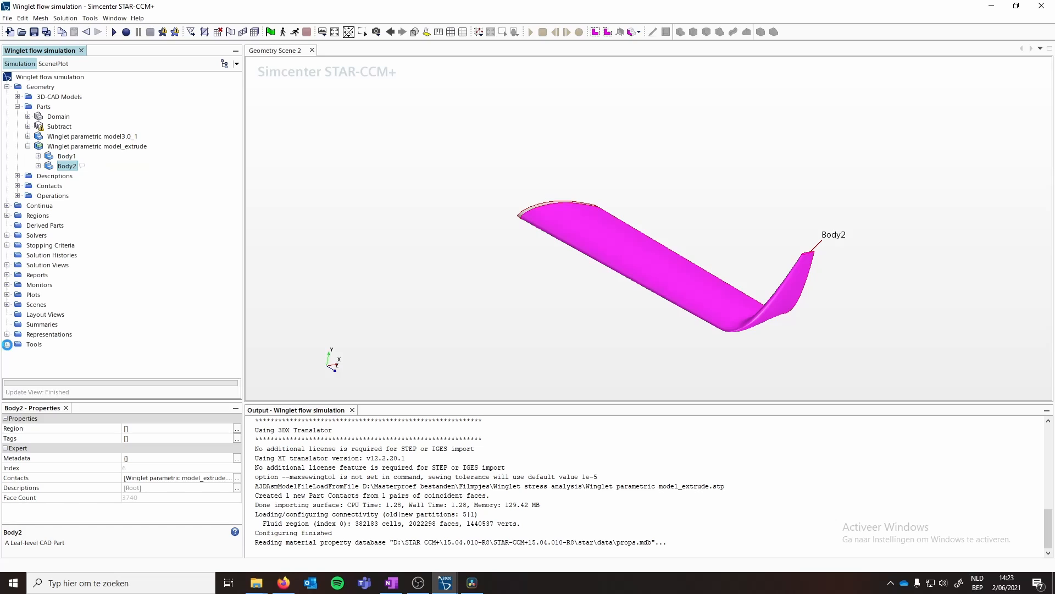
- Expand the Tags folder under Tools
{"action": "left_click", "coordinate": [7, 344]}
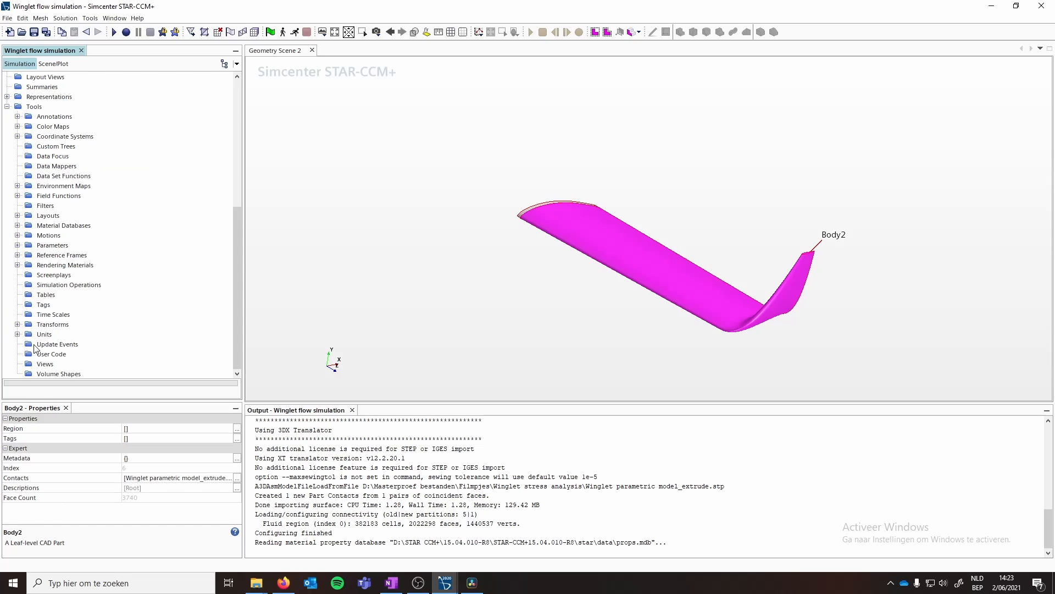
{"action": "left_click", "coordinate": [44, 304]}
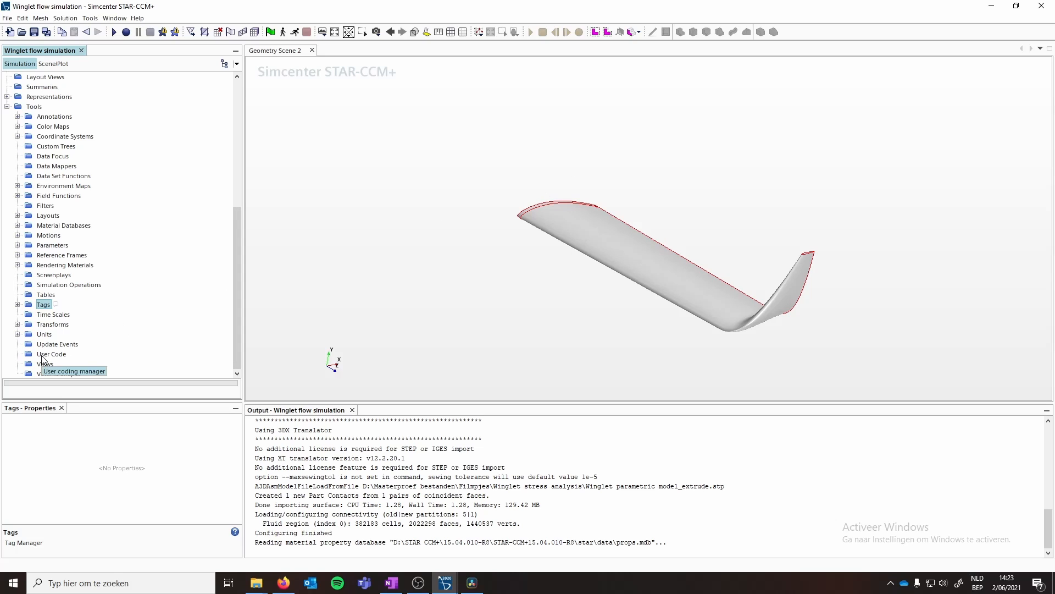
{"action": "left_click", "coordinate": [17, 304]}
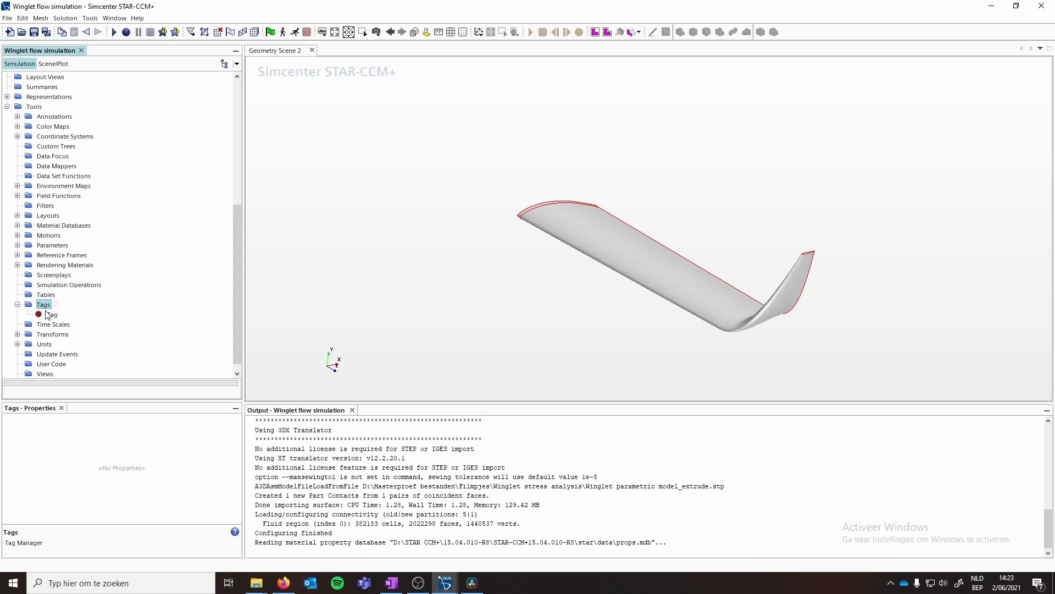
- Create three more tags in the Tags folder
{"action": "right_click", "coordinate": [44, 304]}
{"action": "left_click", "coordinate": [72, 311]}
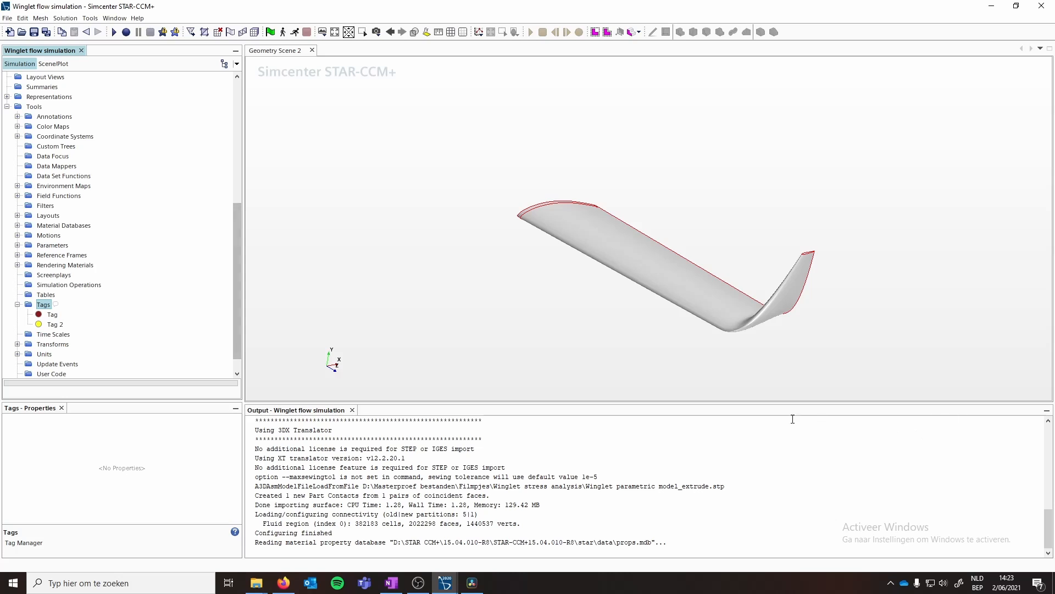
{"action": "right_click", "coordinate": [44, 305]}
{"action": "left_click", "coordinate": [77, 312]}
{"action": "right_click", "coordinate": [45, 307]}
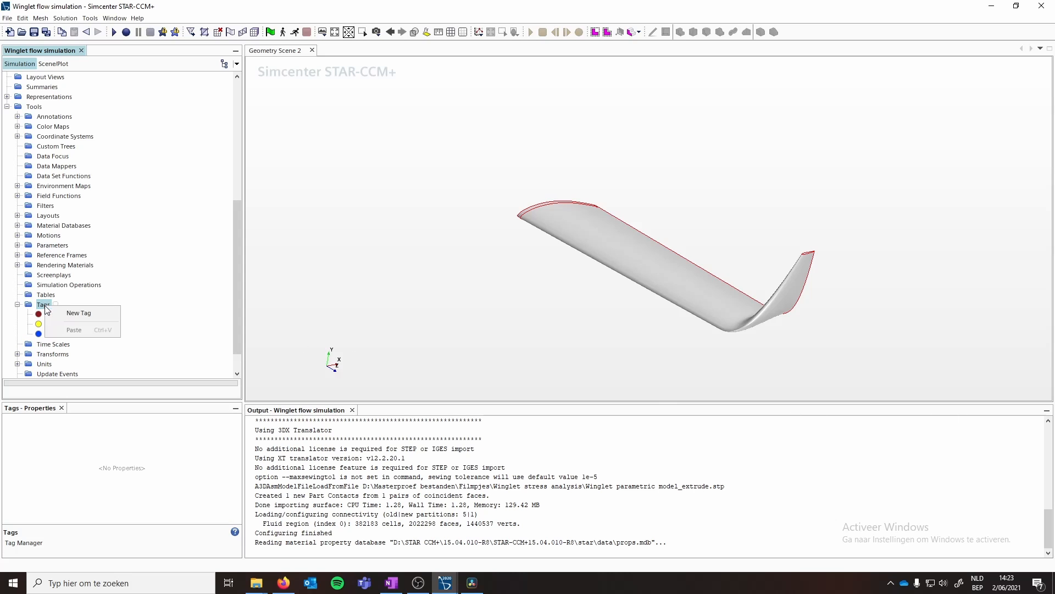
{"action": "left_click", "coordinate": [78, 313]}
- Rename the first tag to Body1
{"action": "right_click", "coordinate": [53, 314]}
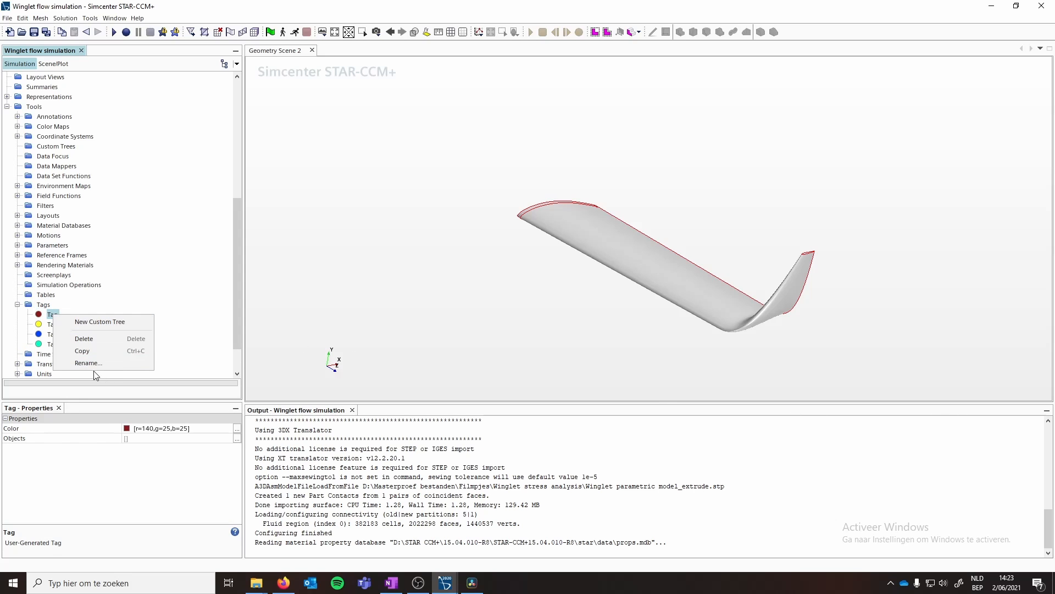
{"action": "left_click", "coordinate": [92, 364]}
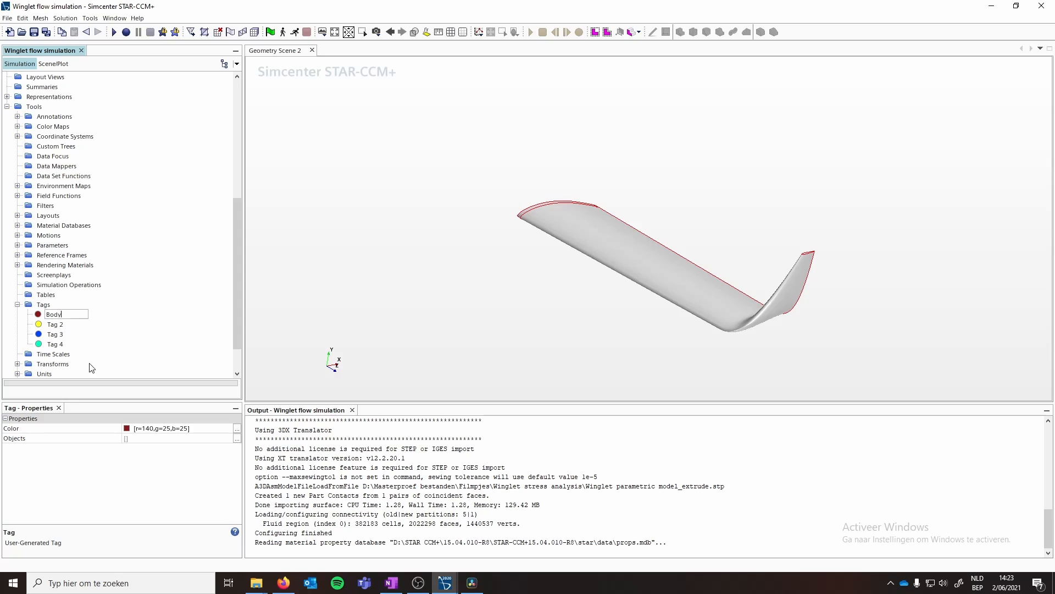
{"action": "type", "text": "Body1"}
{"action": "key", "text": "Return"}
- Rename Tag 2 to Body2
{"action": "right_click", "coordinate": [48, 328]}
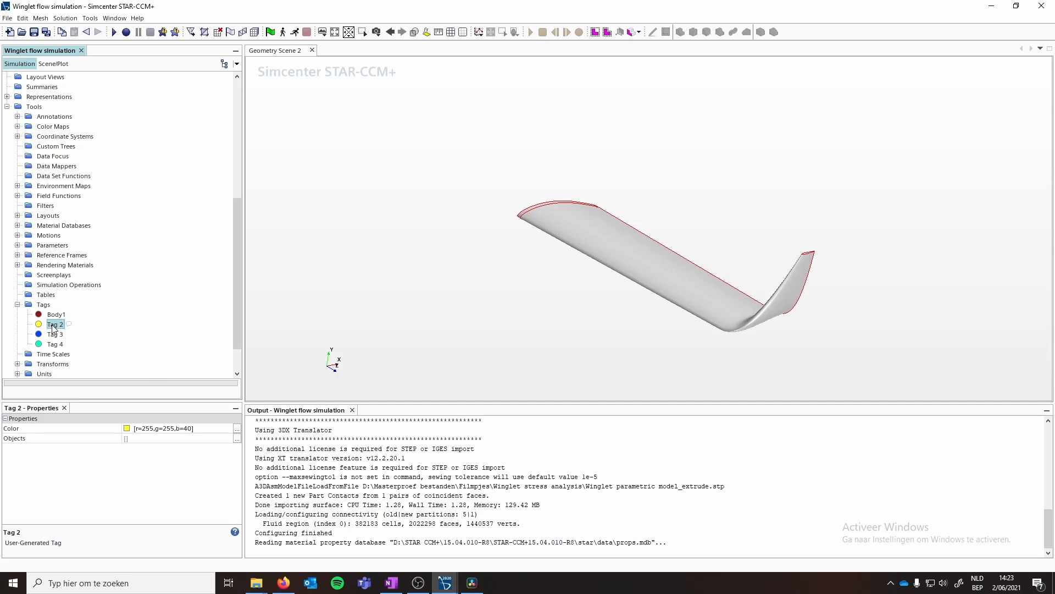
{"action": "left_click", "coordinate": [84, 378]}
{"action": "type", "text": "Body2"}
{"action": "key", "text": "Return"}
- Rename Tag 3 to Wing model
{"action": "right_click", "coordinate": [55, 335]}
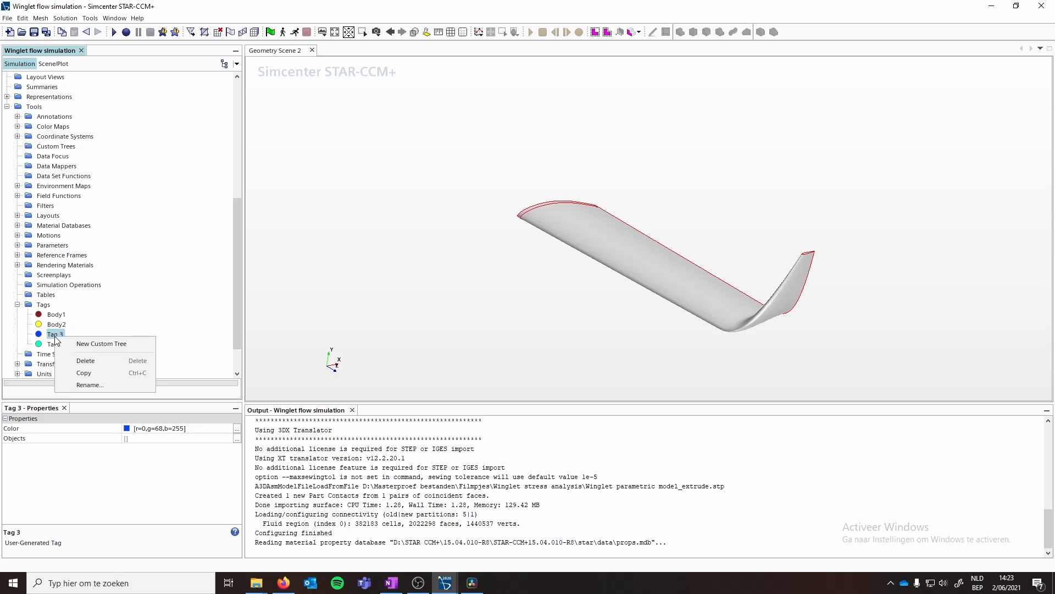
{"action": "left_click", "coordinate": [82, 385]}
{"action": "type", "text": "Wing model"}
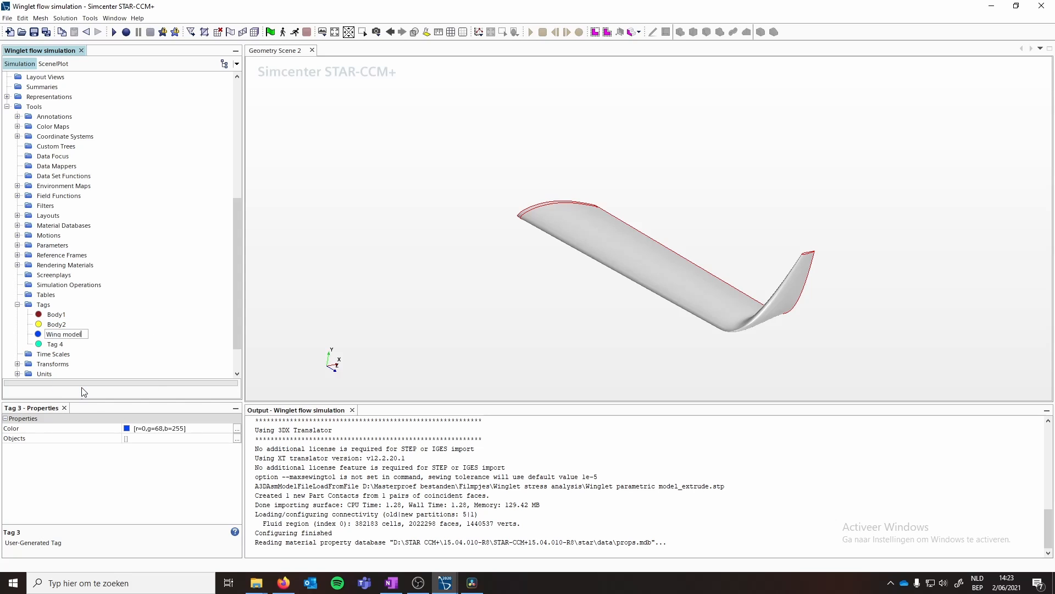
{"action": "key", "text": "Return"}
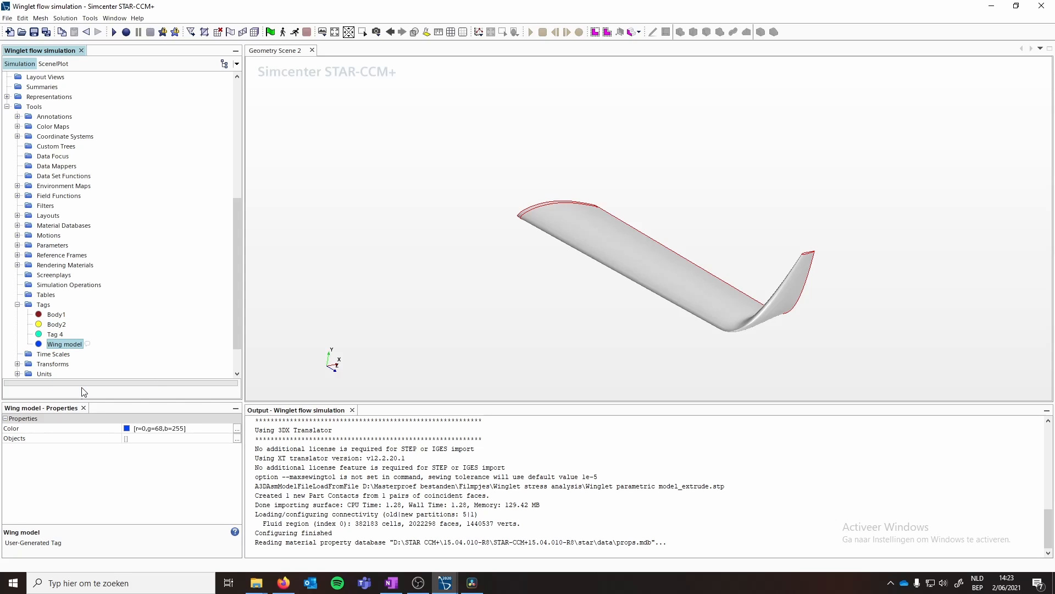
- Rename Tag 4 to Foil surface
{"action": "left_click", "coordinate": [55, 334]}
{"action": "right_click", "coordinate": [54, 334]}
{"action": "left_click", "coordinate": [88, 383]}
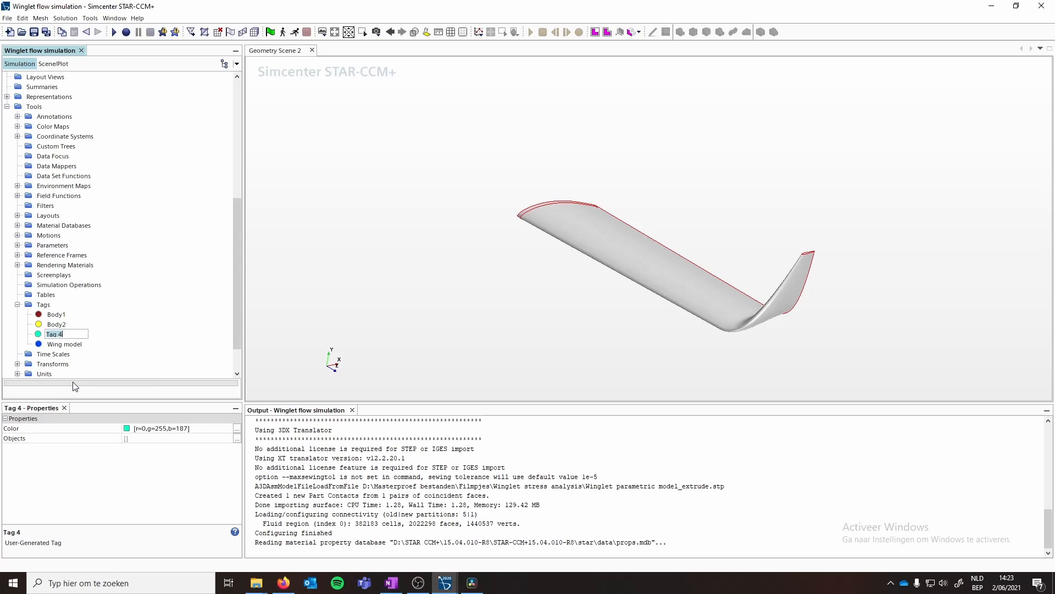
{"action": "type", "text": "Fopp"}
{"action": "key", "text": "Return"}
- Assign the Wing model tag to the Winglet parametric model_extrude part
{"action": "scroll", "coordinate": [105, 297], "scroll_direction": "up", "scroll_amount": 8}
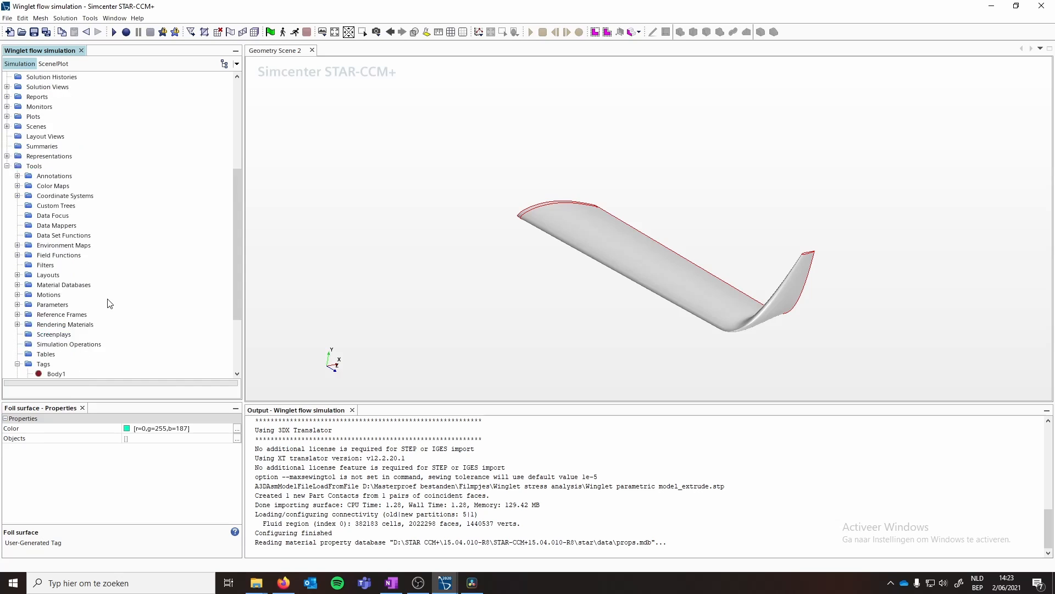
{"action": "left_click", "coordinate": [77, 148]}
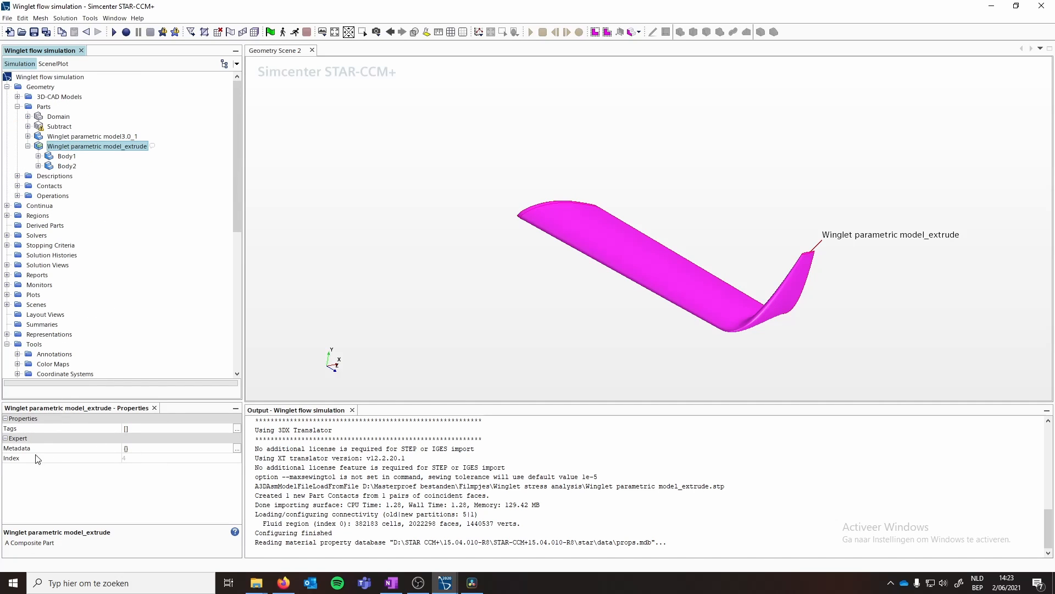
{"action": "left_click", "coordinate": [136, 431]}
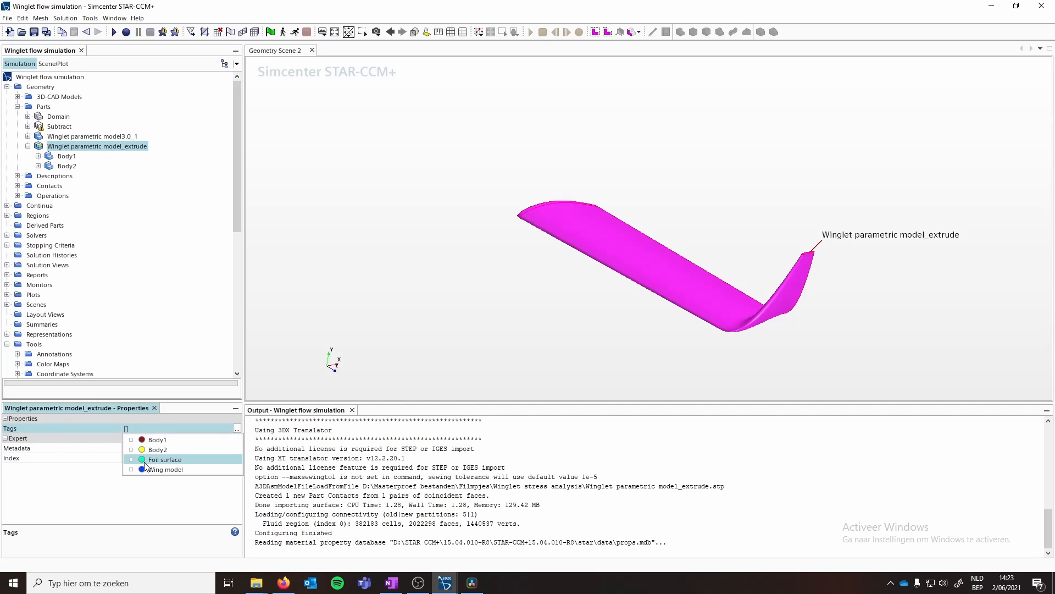
{"action": "left_click", "coordinate": [131, 469]}
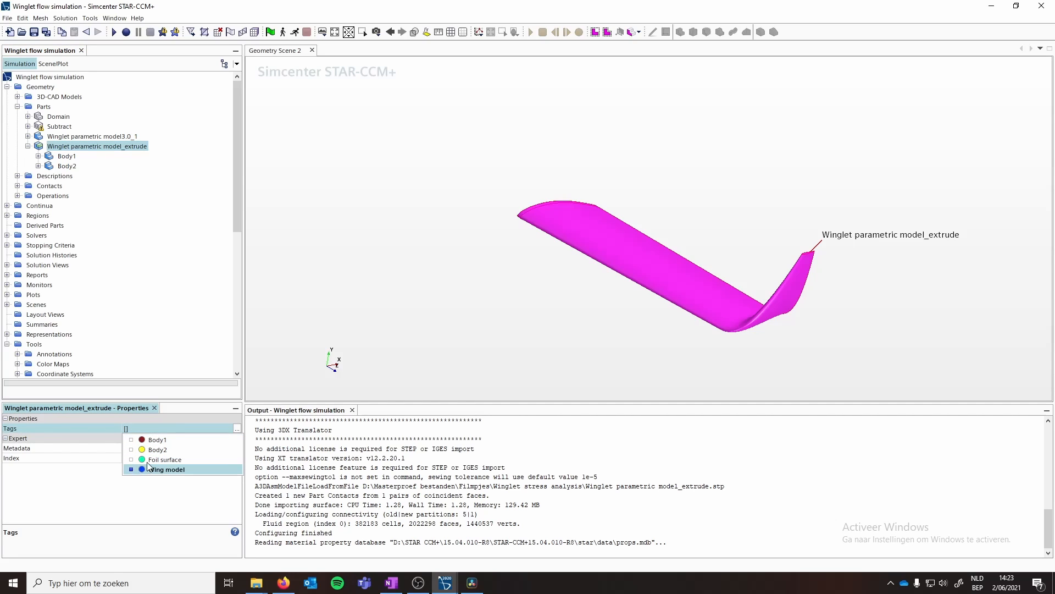
- Assign the Body1 tag to the extrude part's Body1
{"action": "left_click", "coordinate": [67, 165]}
{"action": "left_click", "coordinate": [67, 158]}
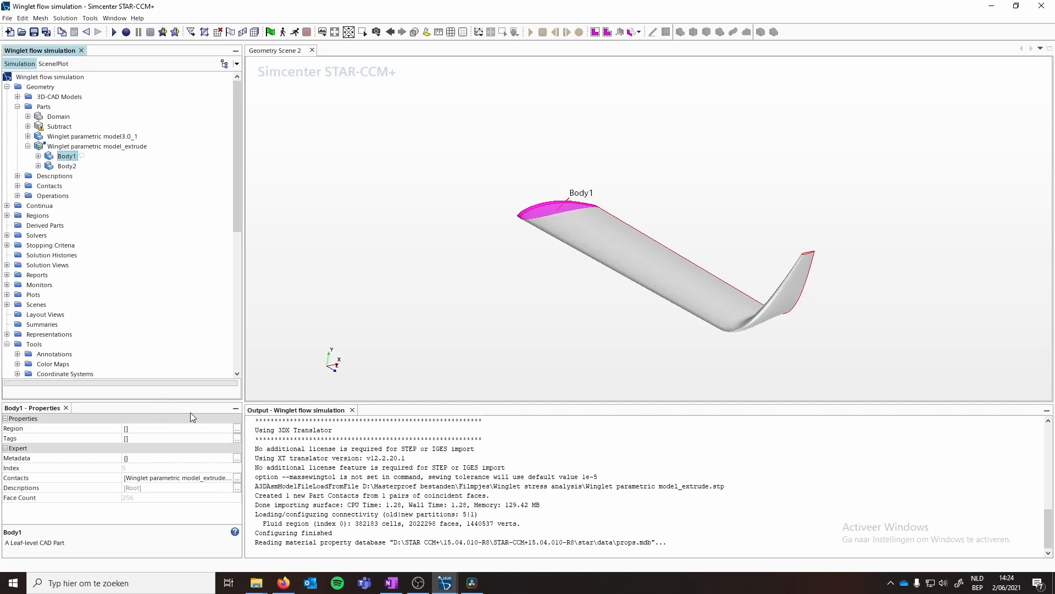
{"action": "left_click", "coordinate": [137, 436]}
{"action": "left_click", "coordinate": [132, 451]}
- Assign the Body2 tag to the extrude part's Body2
{"action": "left_click", "coordinate": [68, 166]}
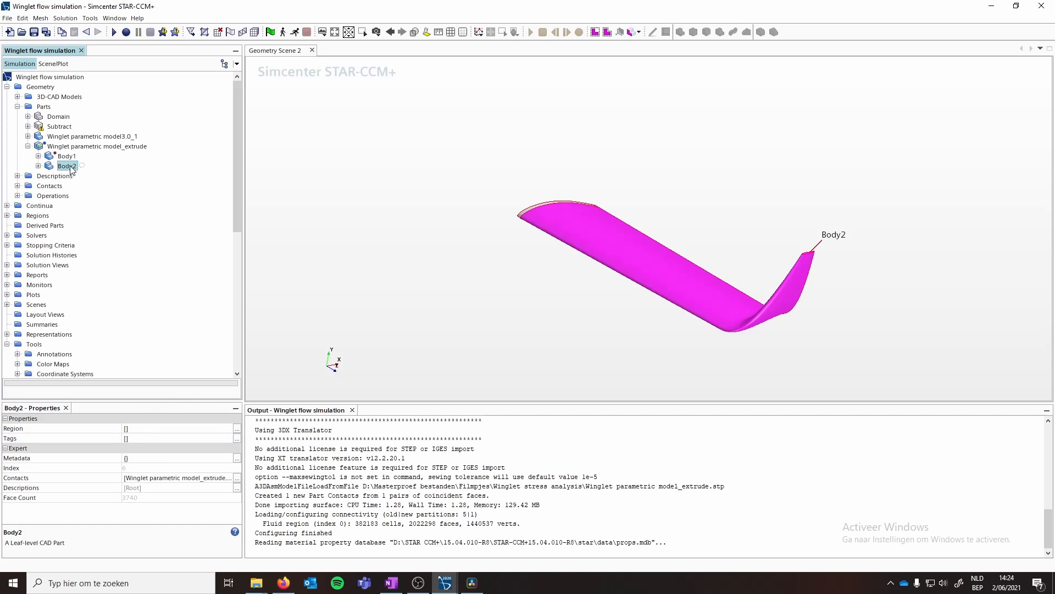
{"action": "left_click", "coordinate": [131, 429]}
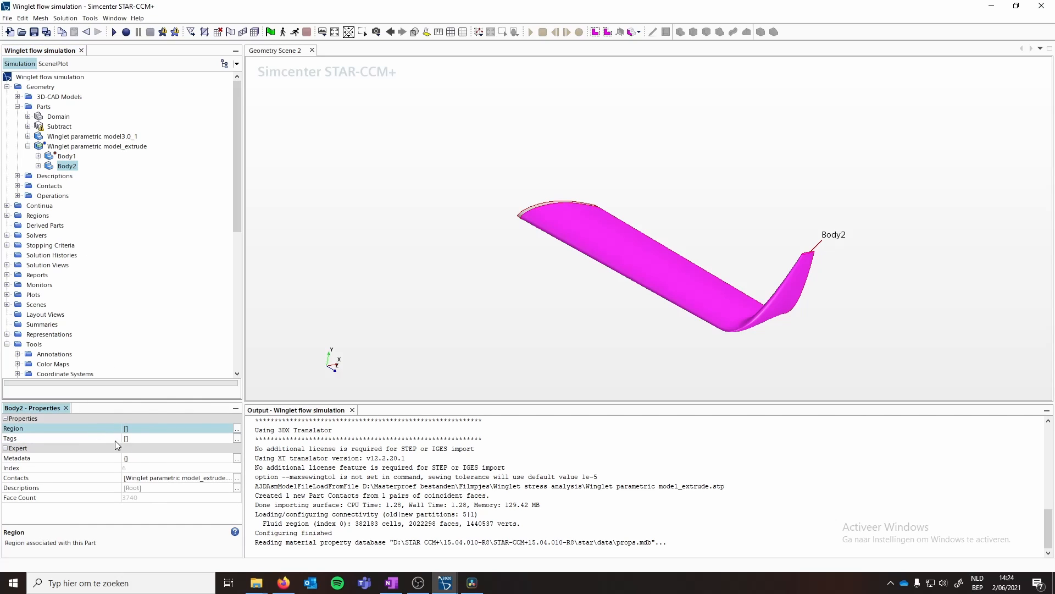
{"action": "left_click", "coordinate": [127, 438]}
{"action": "left_click", "coordinate": [131, 460]}
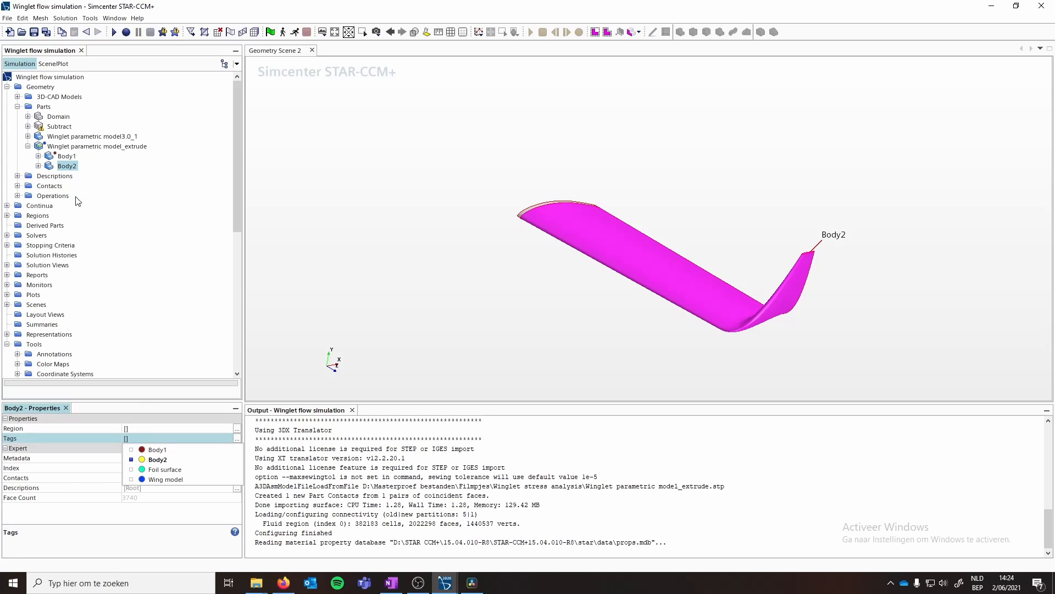
{"action": "left_click", "coordinate": [69, 166]}
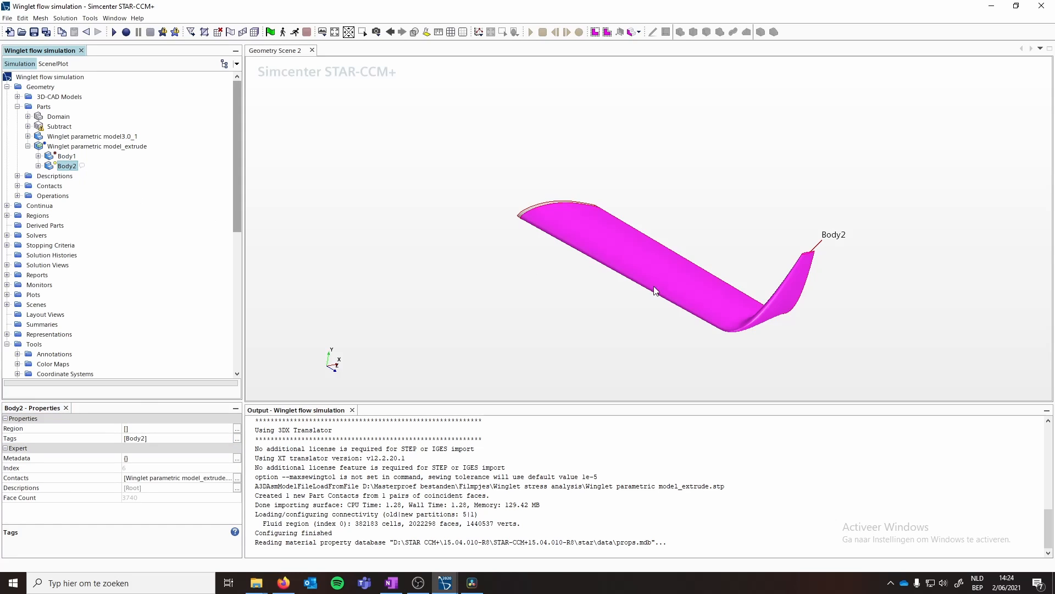
- Expand Body2's surfaces and assign the Foil surface tag to FOIL SURFACE
{"action": "left_click", "coordinate": [39, 166]}
{"action": "left_click", "coordinate": [49, 176]}
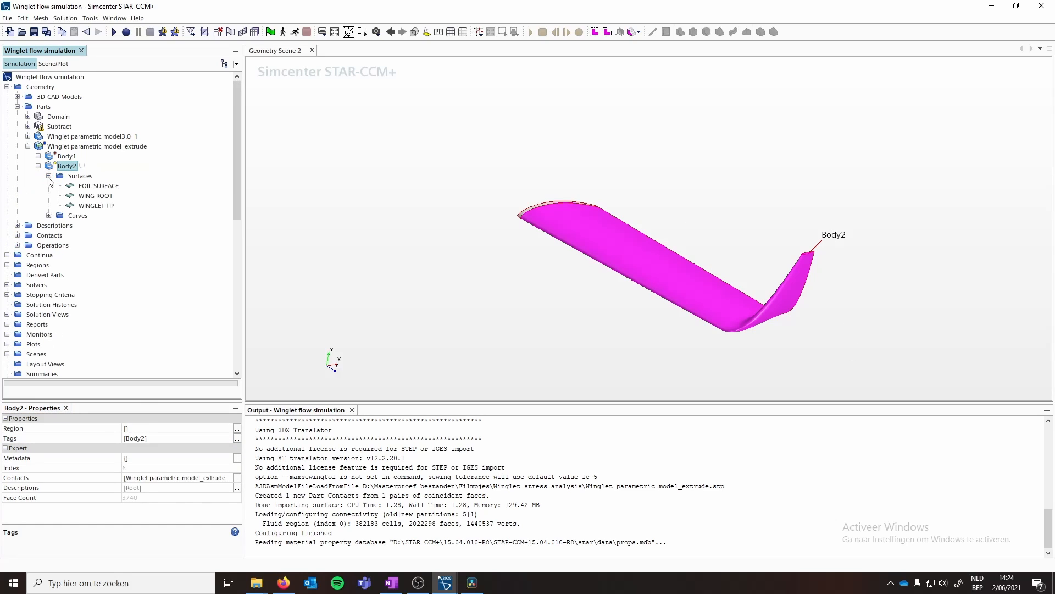
{"action": "left_click", "coordinate": [94, 187]}
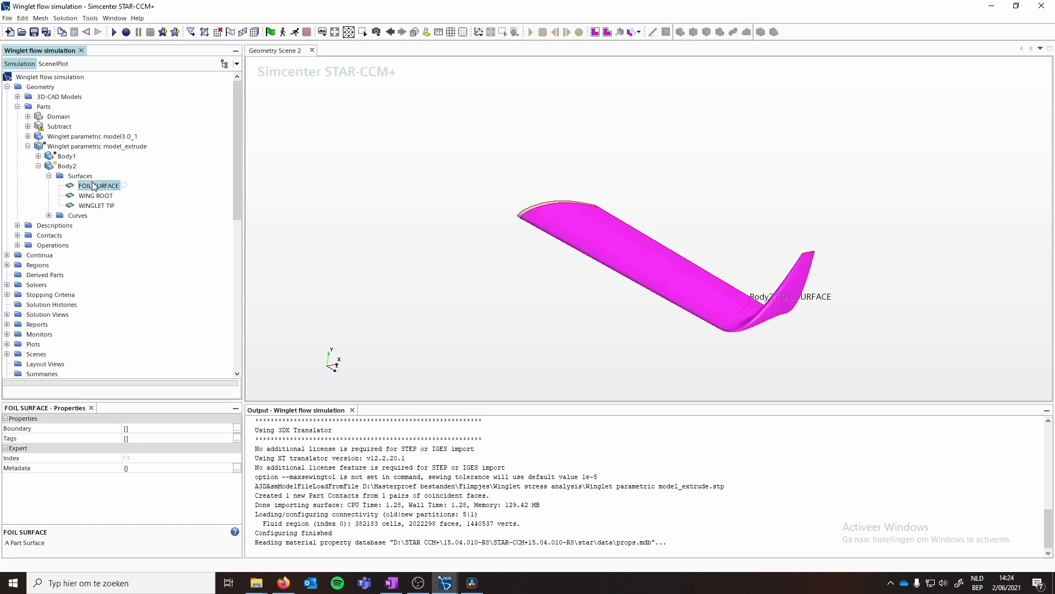
{"action": "left_click", "coordinate": [138, 431]}
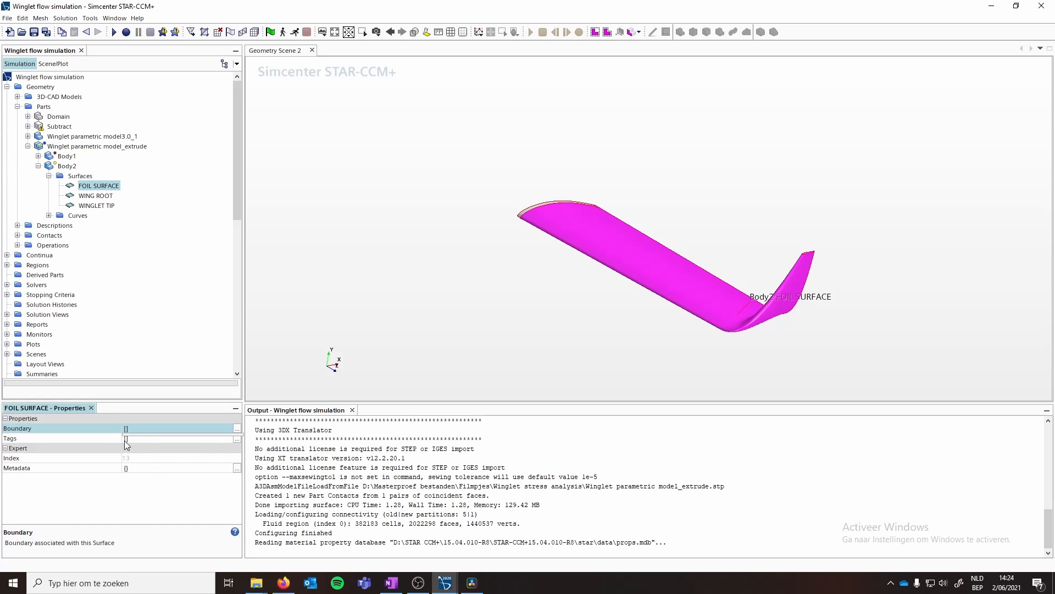
{"action": "left_click", "coordinate": [136, 438]}
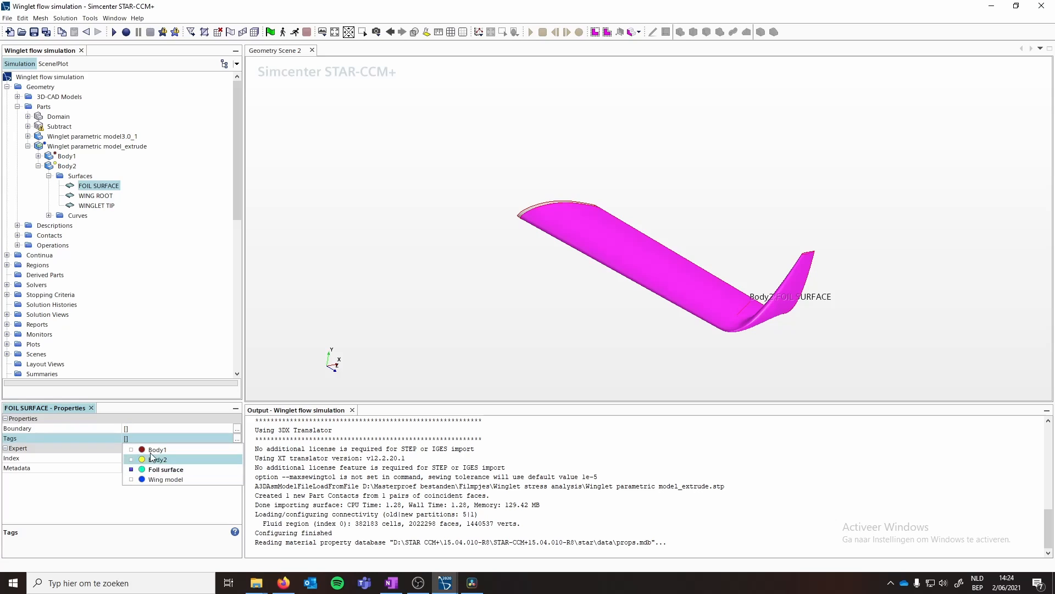
{"action": "left_click", "coordinate": [100, 447]}
- Assign the Foil surface tag to Body2's WINGLET TIP surface
{"action": "left_click", "coordinate": [98, 196]}
{"action": "left_click", "coordinate": [136, 439]}
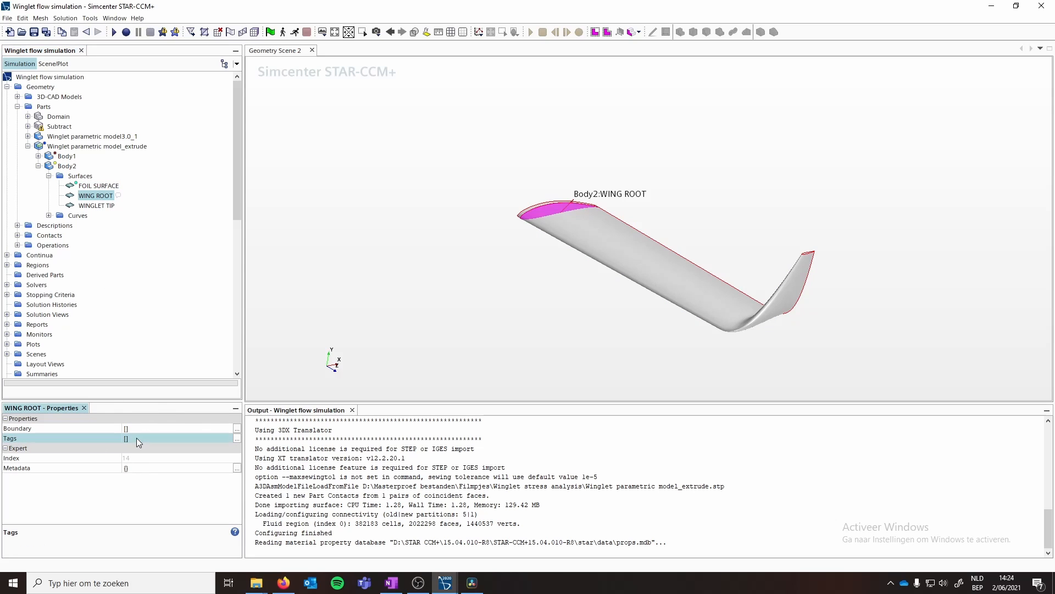
{"action": "left_click", "coordinate": [83, 205]}
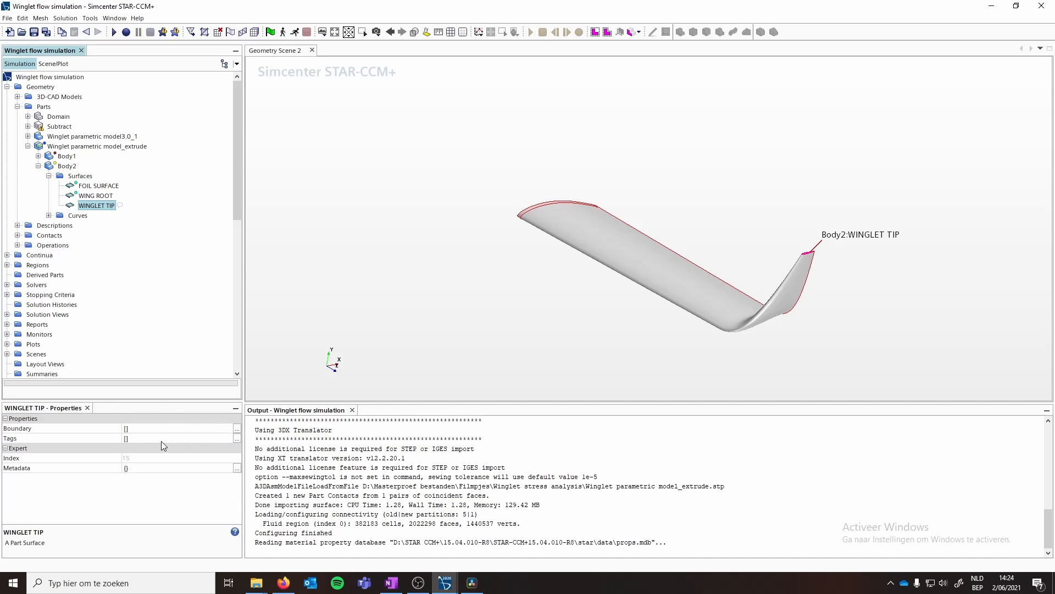
{"action": "left_click", "coordinate": [137, 438]}
{"action": "left_click", "coordinate": [162, 469]}
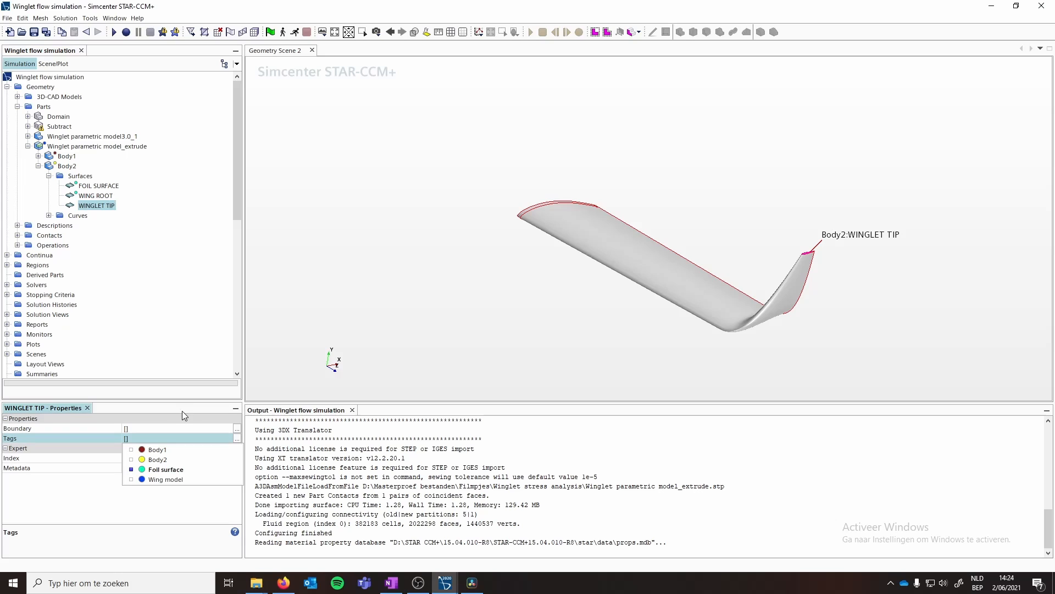
{"action": "left_click", "coordinate": [88, 209]}
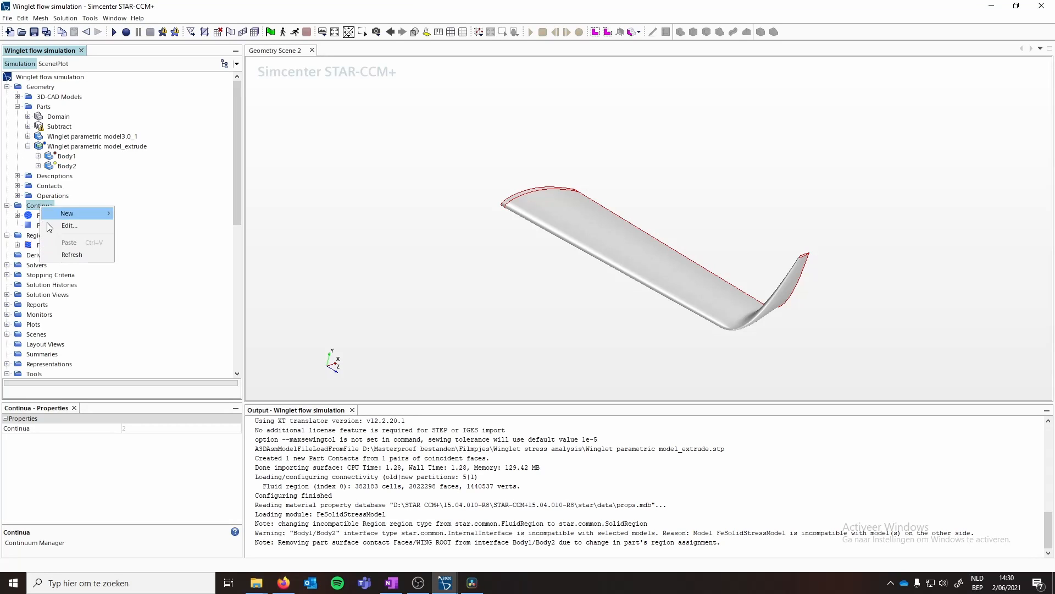
- Create a new physics continuum under Continua
{"action": "mouse_move", "coordinate": [81, 217]}
{"action": "left_click", "coordinate": [146, 230]}
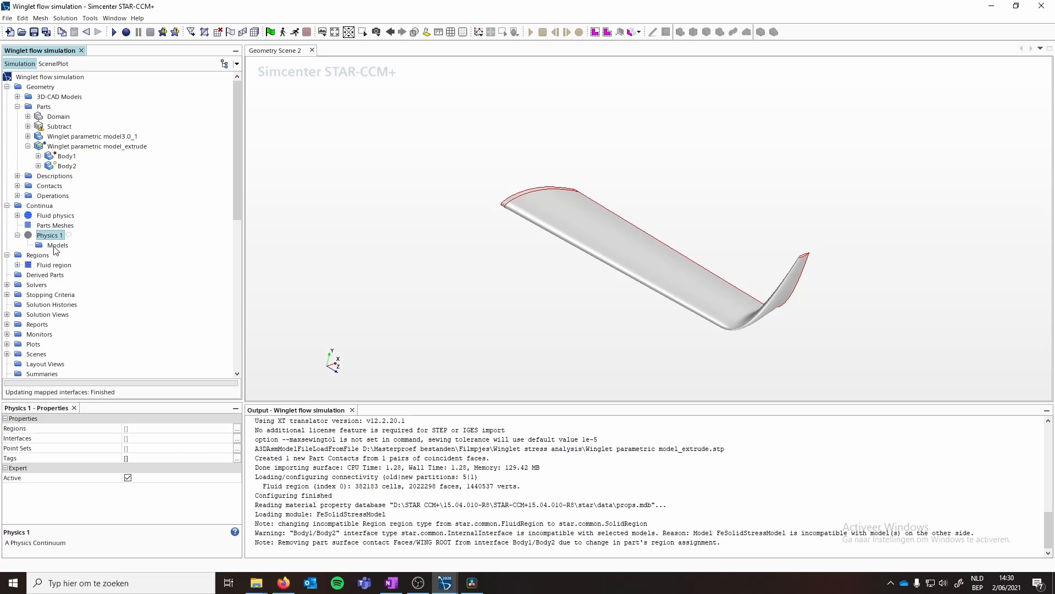
- Rename the new physics continuum to Solid physics
{"action": "right_click", "coordinate": [51, 240]}
{"action": "left_click", "coordinate": [86, 330]}
{"action": "type", "text": "Solid p"}
{"action": "key", "text": "Return"}
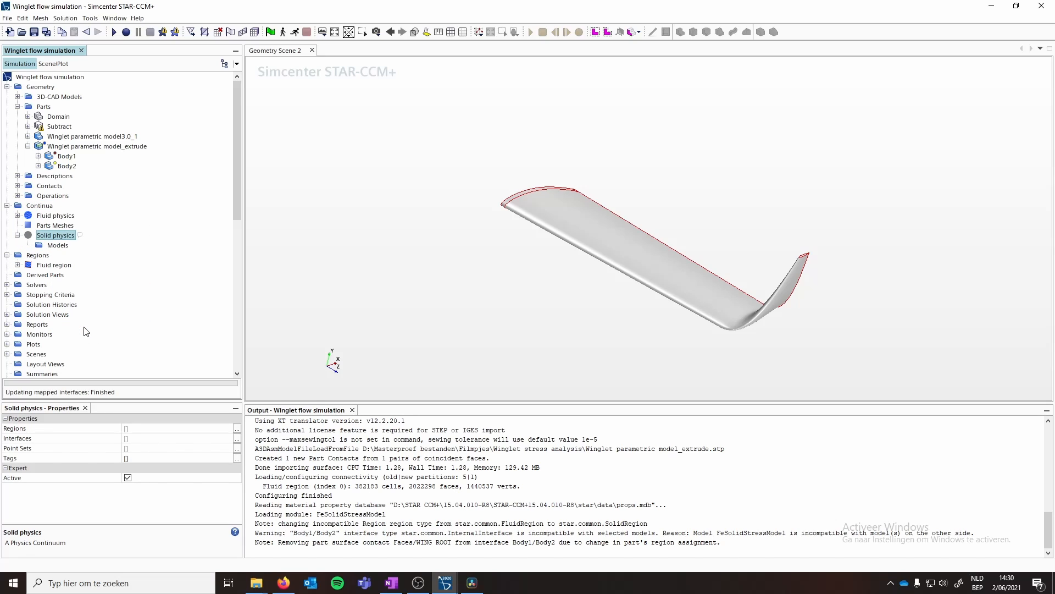
- Select the Three Dimensional, Solid, Steady and Solid Stress models for the Solid physics continuum
{"action": "right_click", "coordinate": [57, 238]}
{"action": "left_click", "coordinate": [66, 244]}
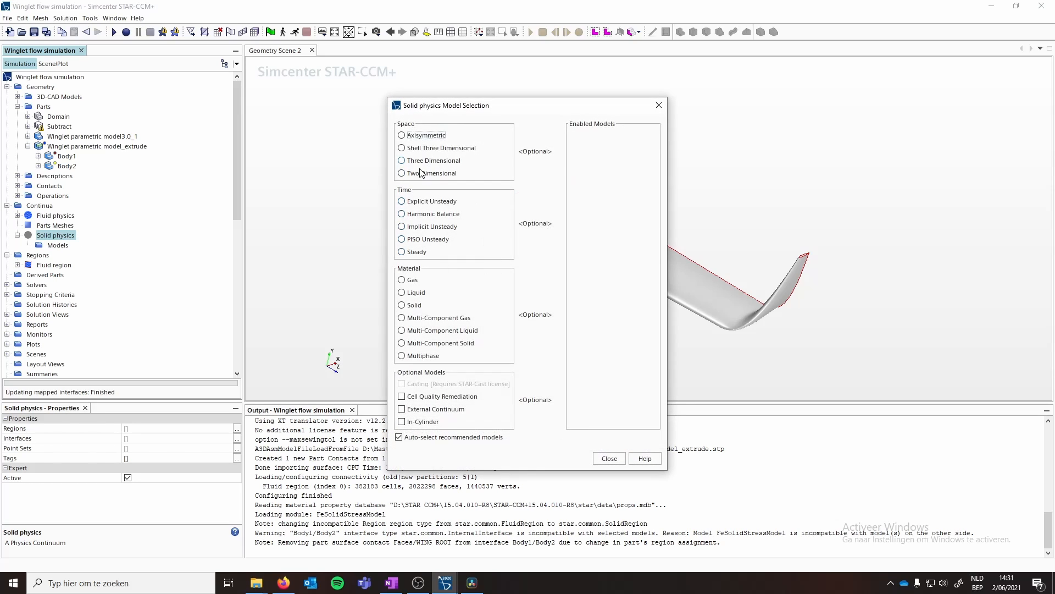
{"action": "left_click", "coordinate": [402, 160]}
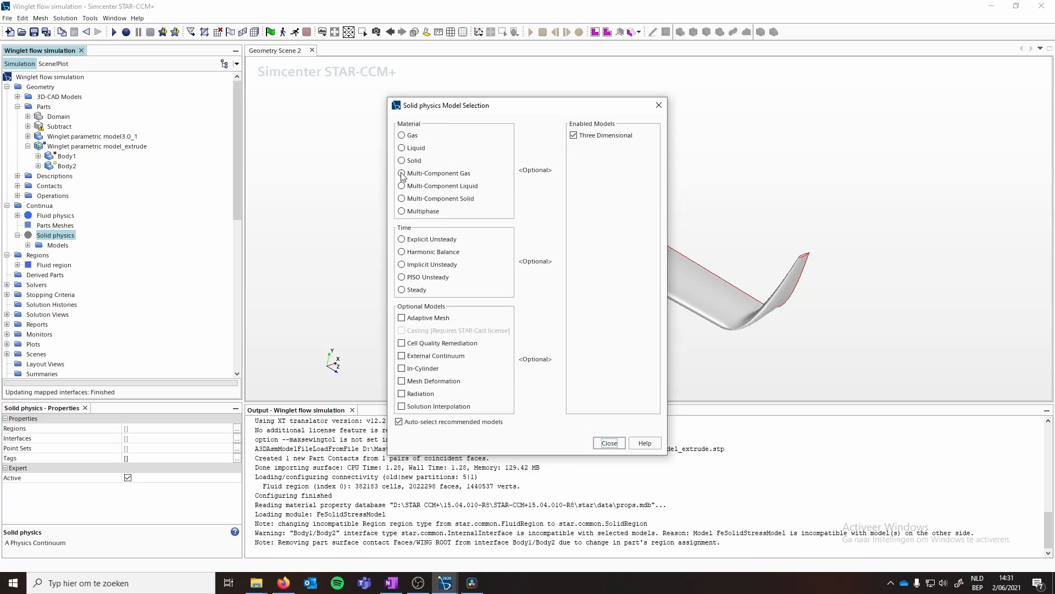
{"action": "left_click", "coordinate": [402, 162]}
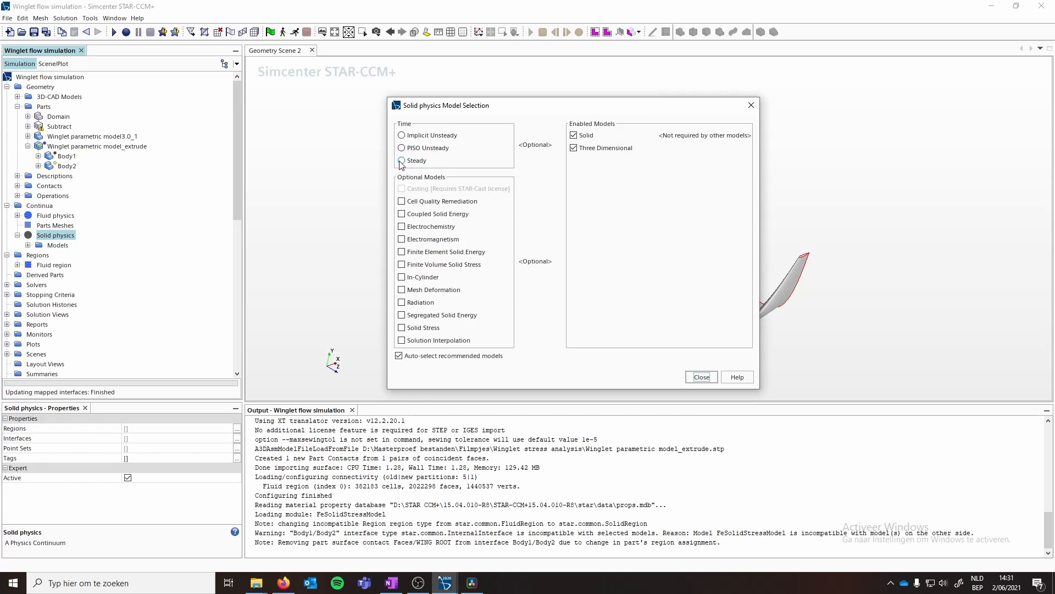
{"action": "left_click", "coordinate": [402, 161]}
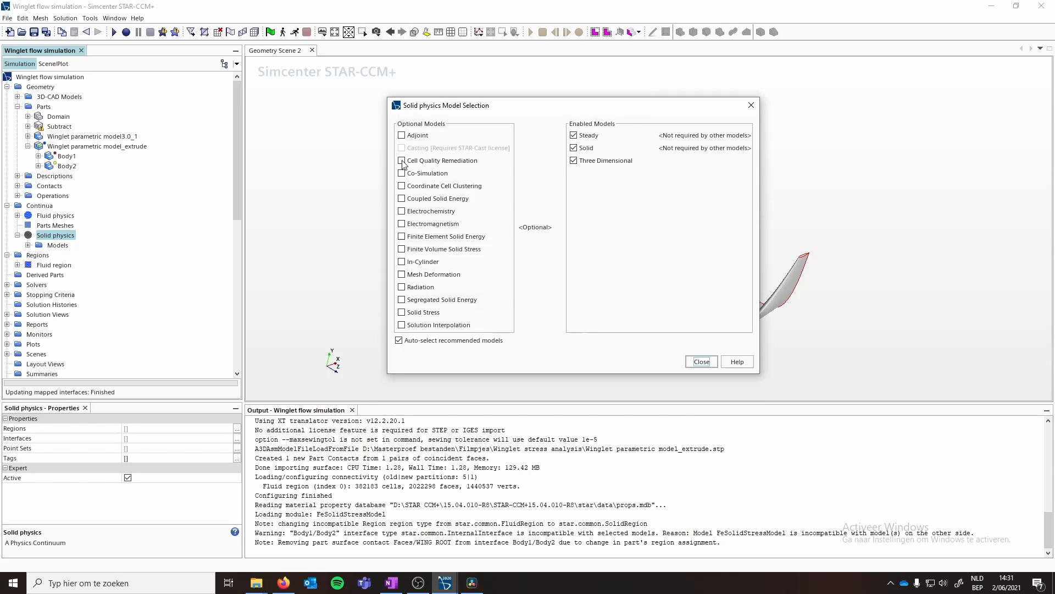
{"action": "left_click", "coordinate": [402, 312]}
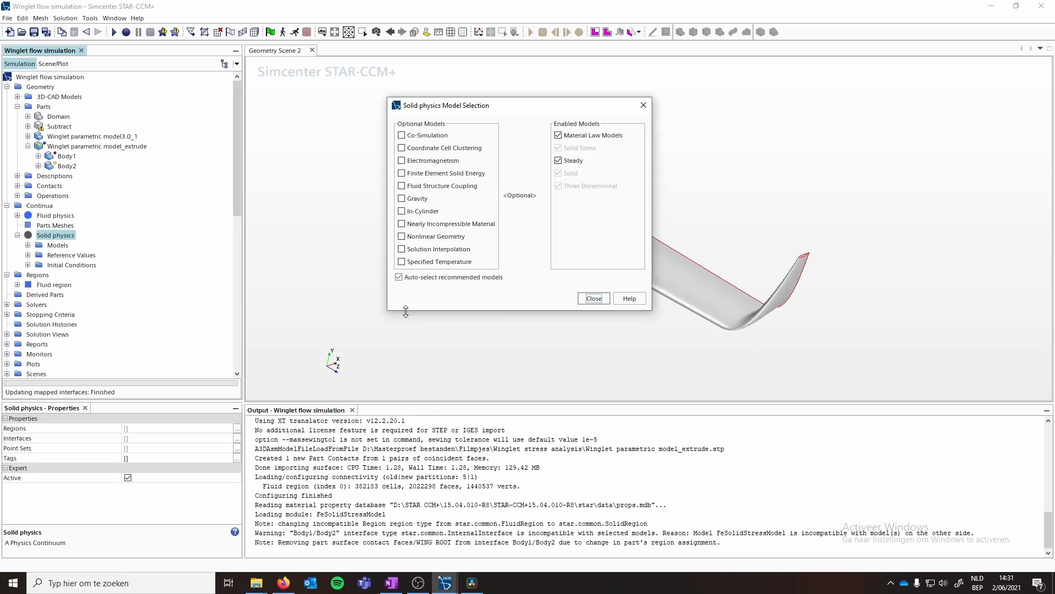
{"action": "left_click", "coordinate": [592, 292]}
- Create a new material law under the Solid physics Material Law Models
{"action": "left_click", "coordinate": [27, 246]}
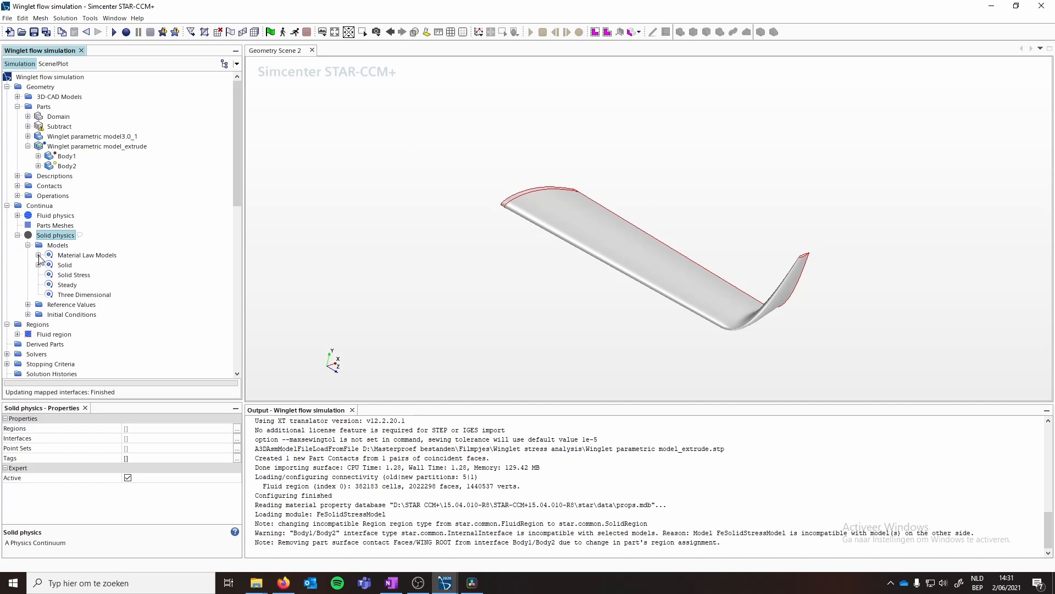
{"action": "left_click", "coordinate": [38, 255]}
{"action": "right_click", "coordinate": [90, 265]}
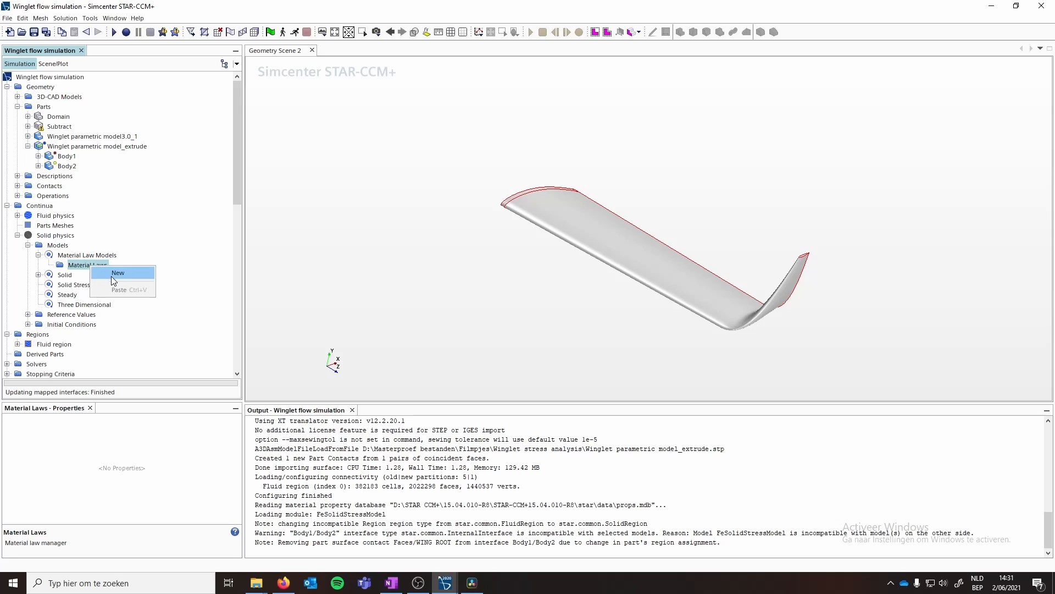
{"action": "left_click", "coordinate": [112, 275]}
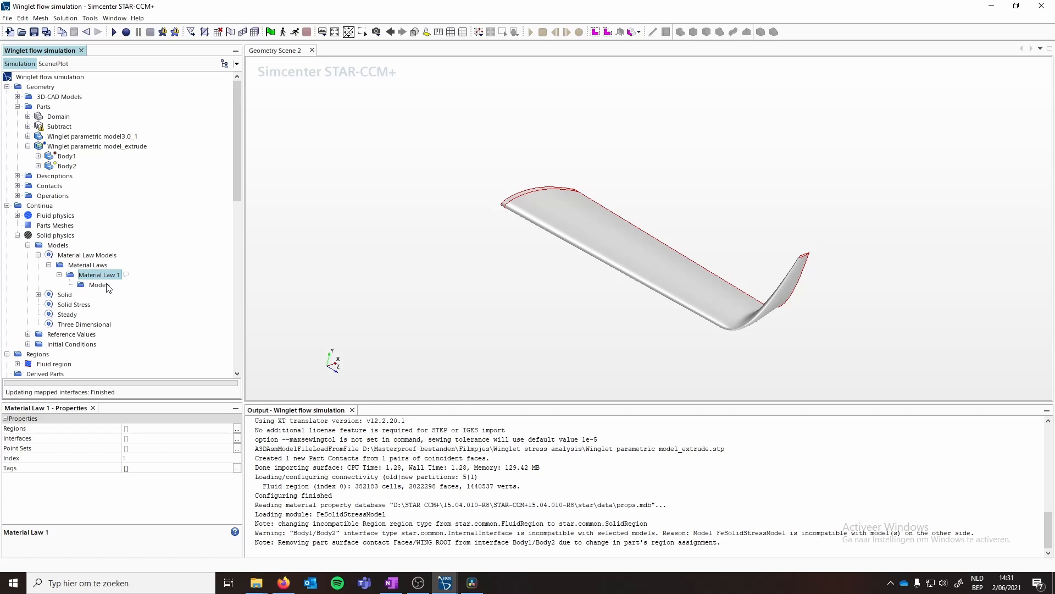
- Enable the Linear Elasticity and Isotropic Linear Elasticity models for Material Law 1
{"action": "left_click", "coordinate": [98, 285]}
{"action": "right_click", "coordinate": [99, 287]}
{"action": "left_click", "coordinate": [135, 293]}
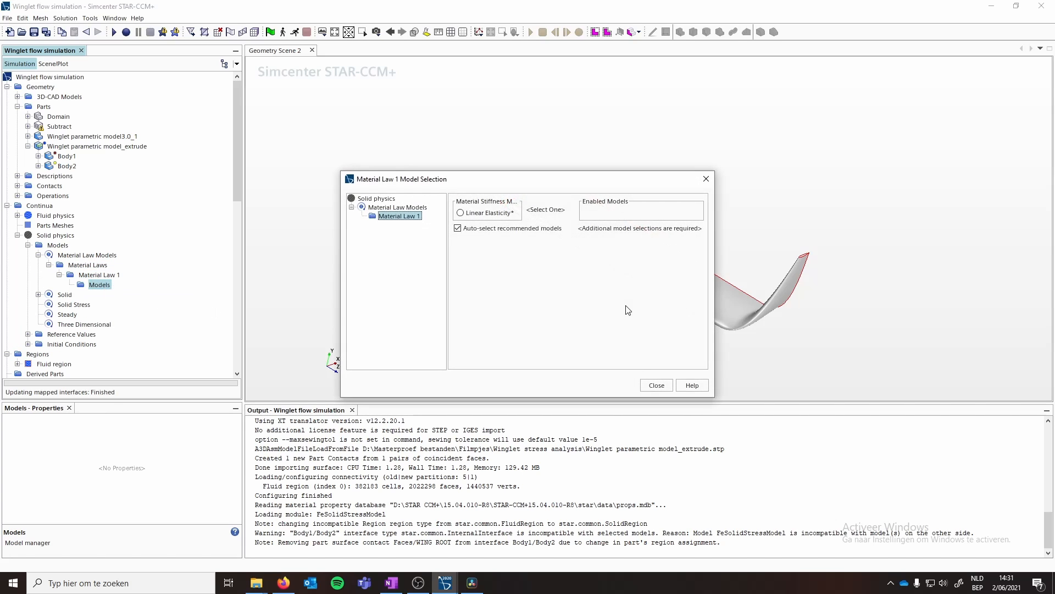
{"action": "left_click", "coordinate": [461, 214]}
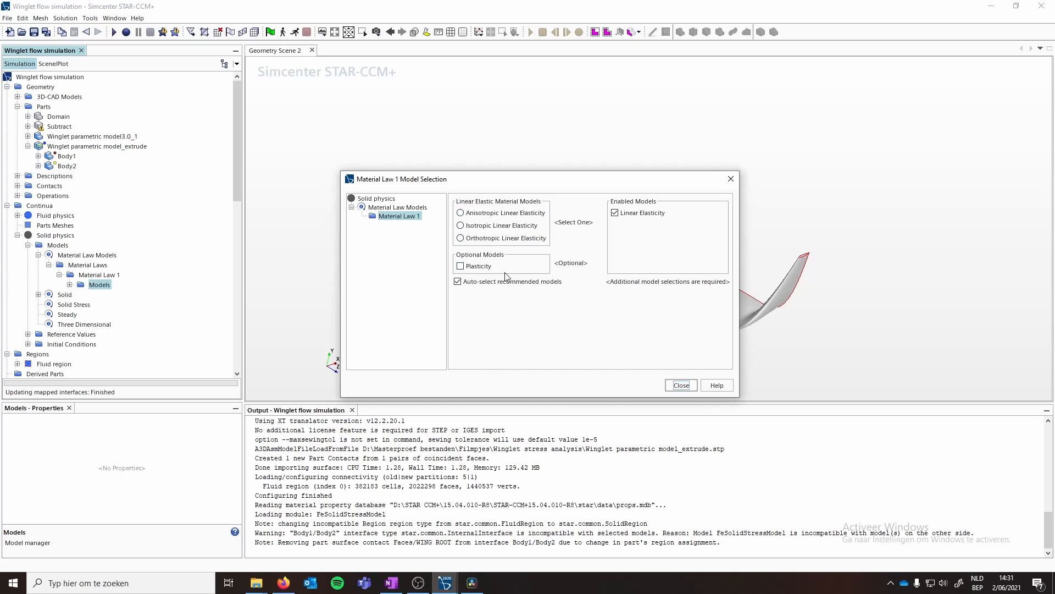
{"action": "left_click", "coordinate": [460, 226]}
{"action": "left_click", "coordinate": [680, 386]}
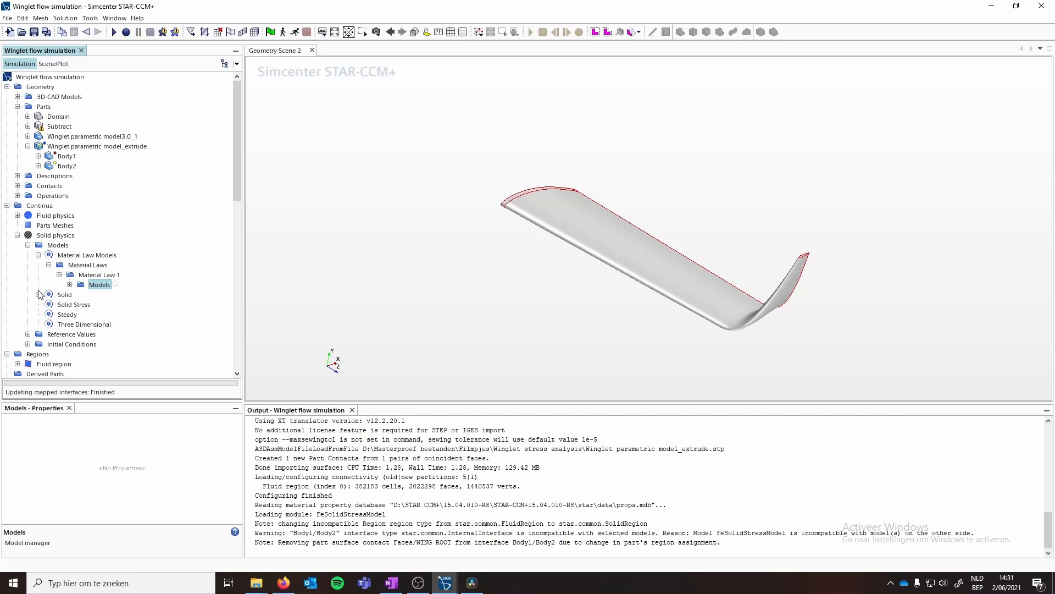
- Set the Al solid material's Material Law type to Material Law 1
{"action": "left_click", "coordinate": [38, 294]}
{"action": "left_click", "coordinate": [48, 304]}
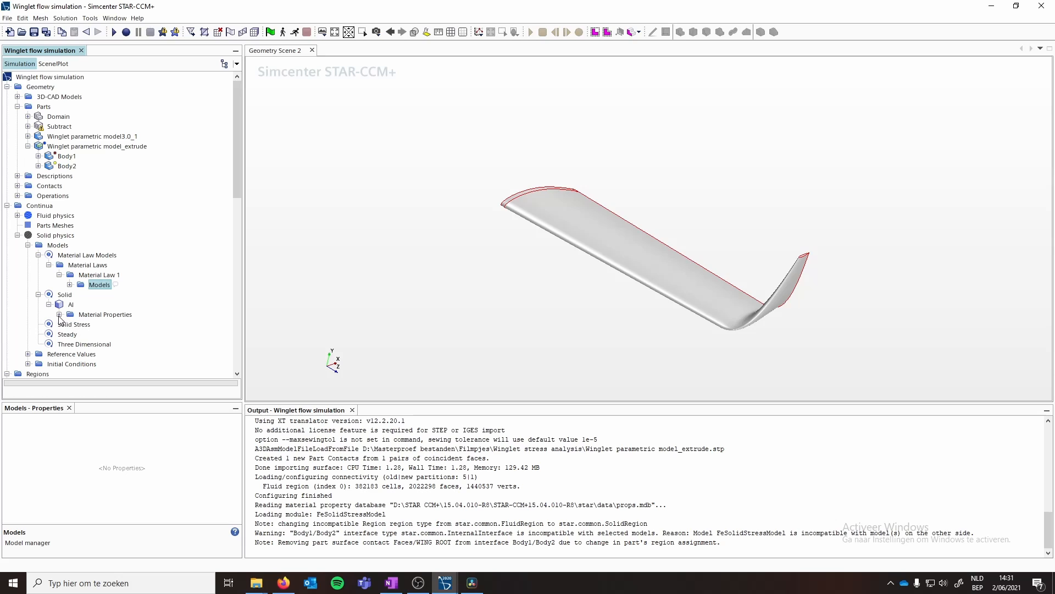
{"action": "left_click", "coordinate": [58, 314]}
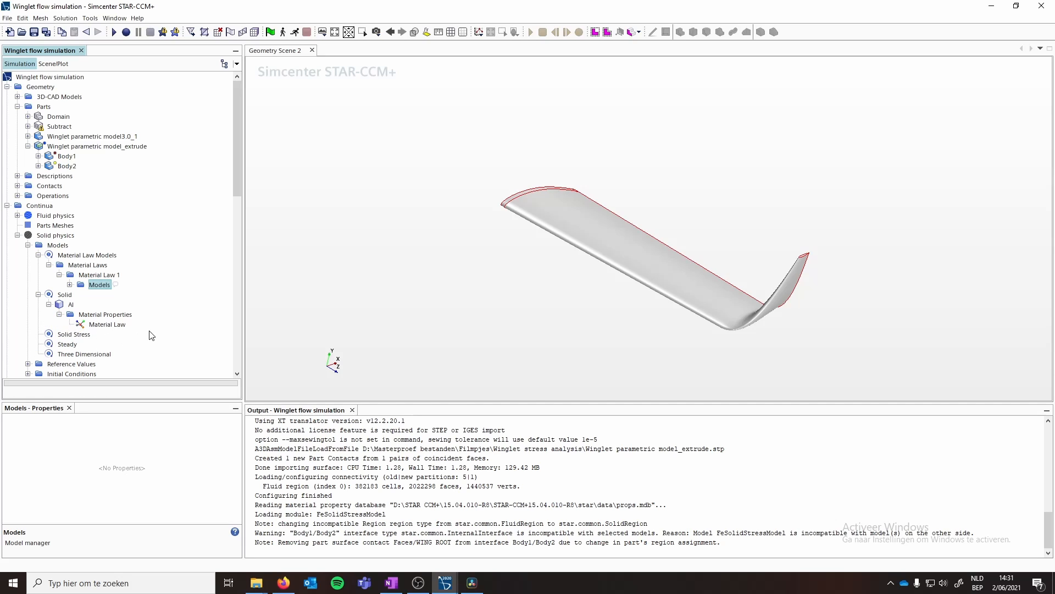
{"action": "left_click", "coordinate": [106, 324]}
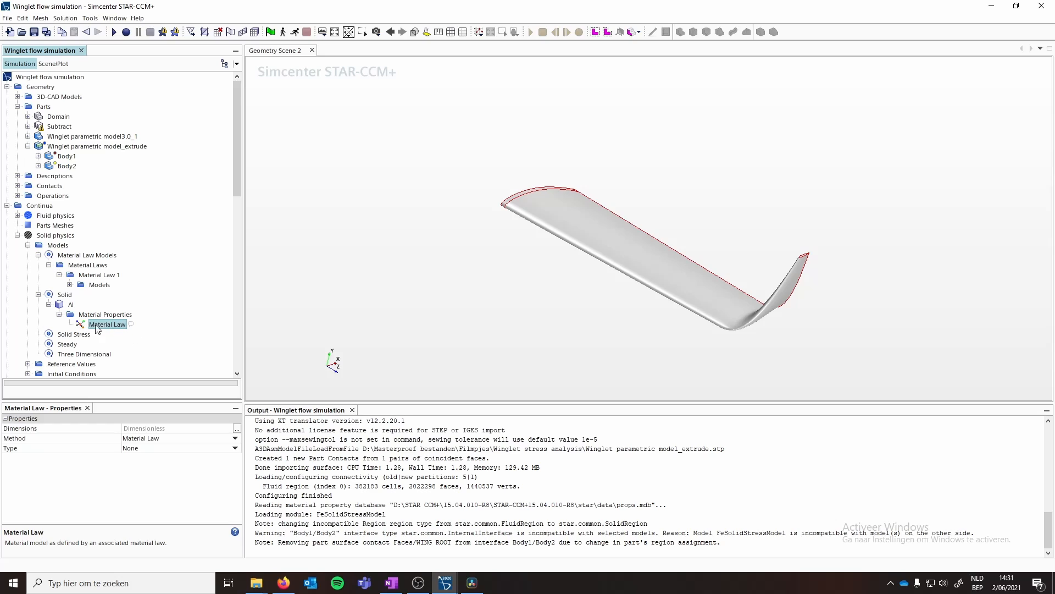
{"action": "left_click", "coordinate": [199, 438]}
{"action": "left_click", "coordinate": [233, 434]}
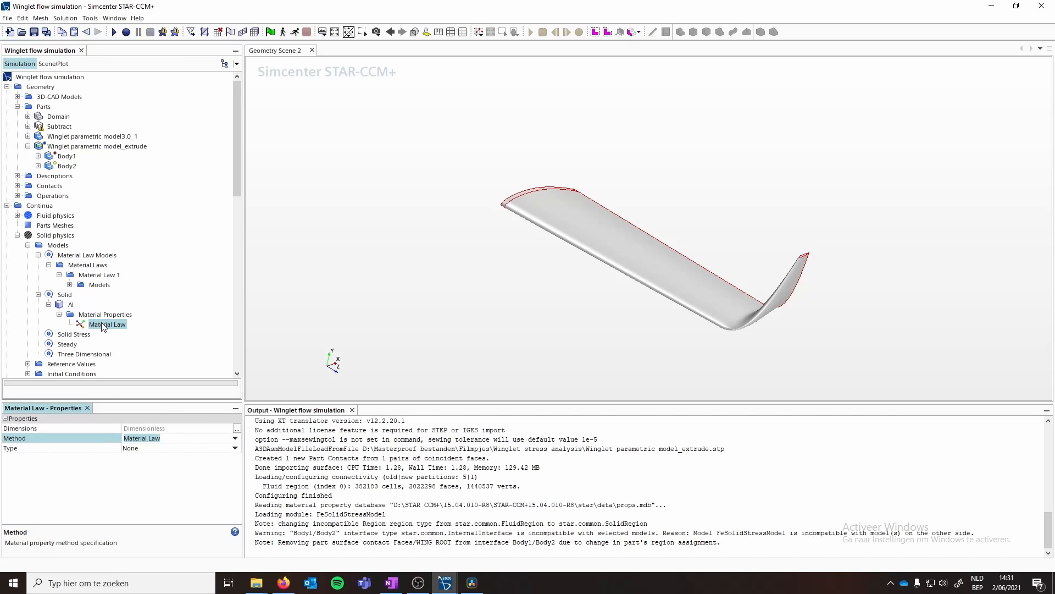
{"action": "left_click", "coordinate": [236, 448]}
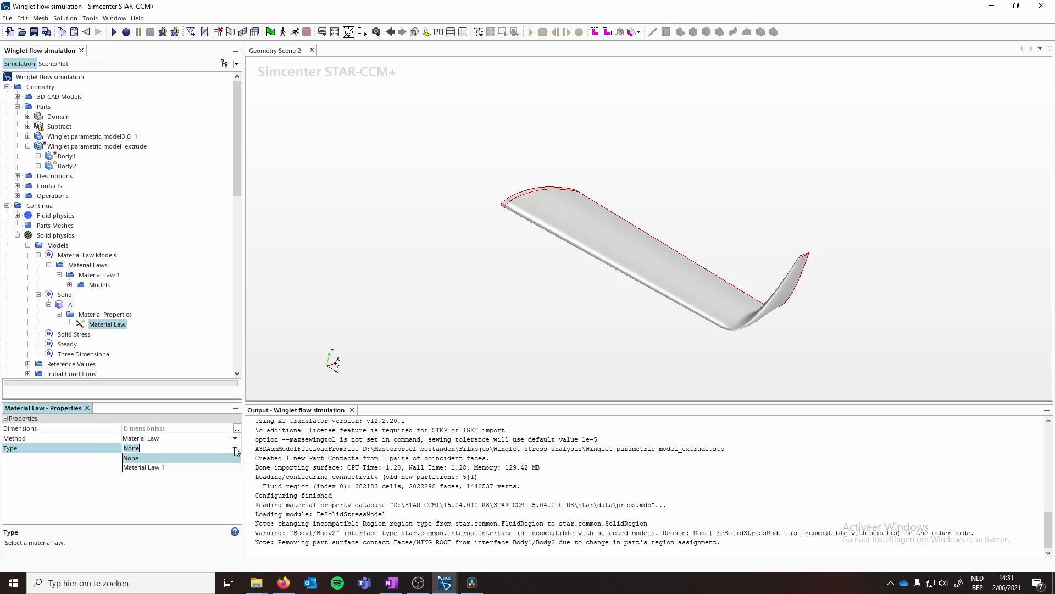
{"action": "left_click", "coordinate": [161, 468]}
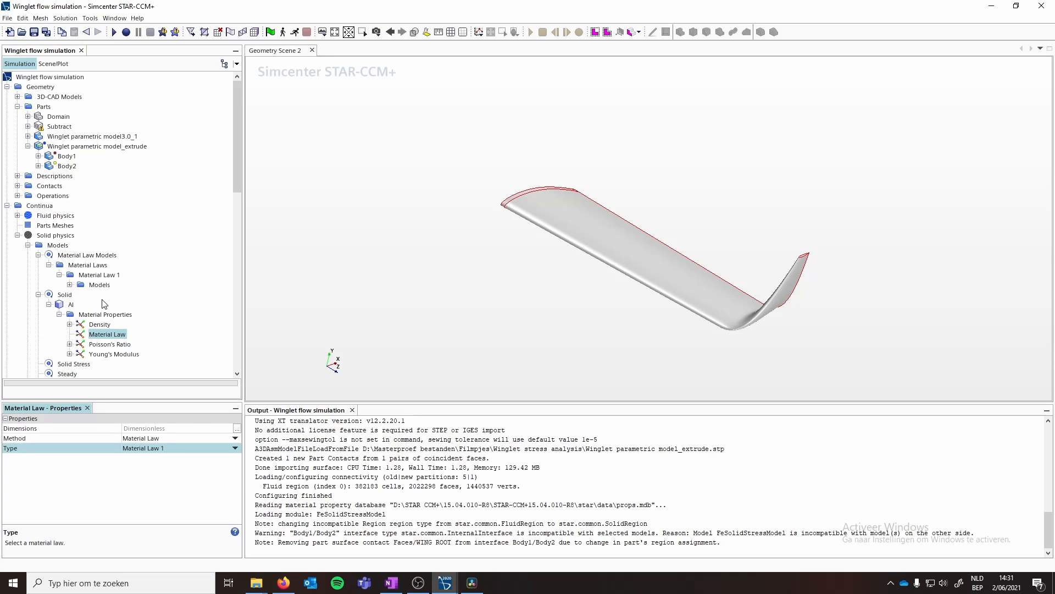
- Examine the Al material's density, Poisson's ratio and Young's modulus constant properties
{"action": "left_click", "coordinate": [116, 326]}
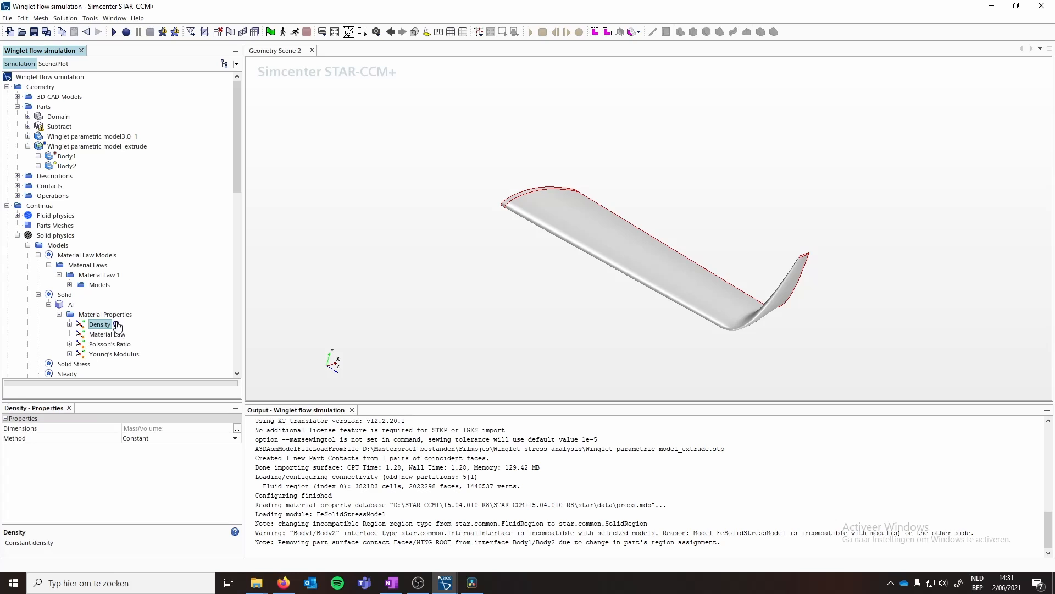
{"action": "left_click", "coordinate": [69, 324]}
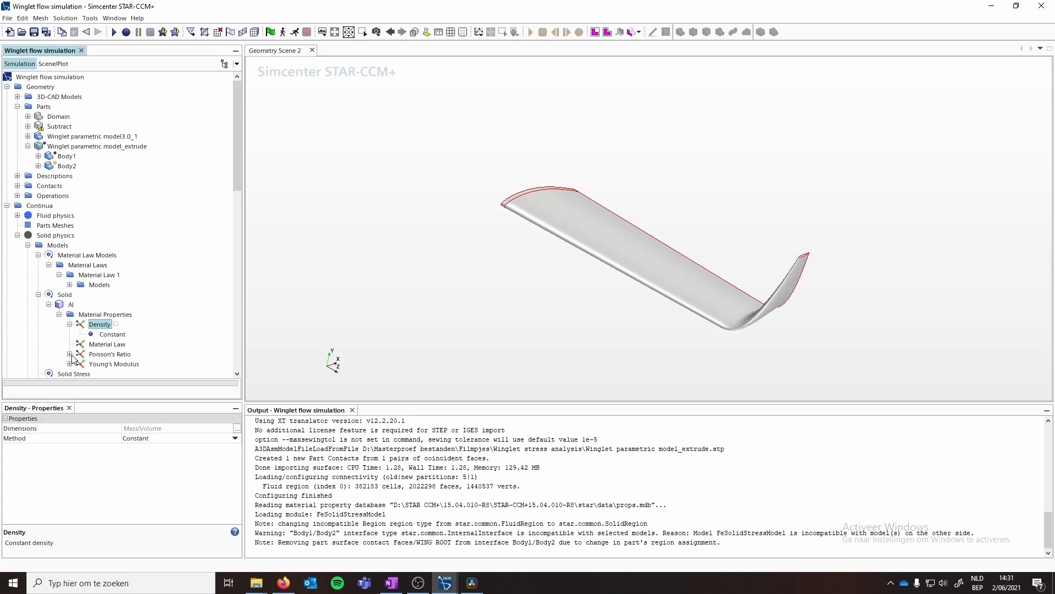
{"action": "left_click", "coordinate": [69, 354]}
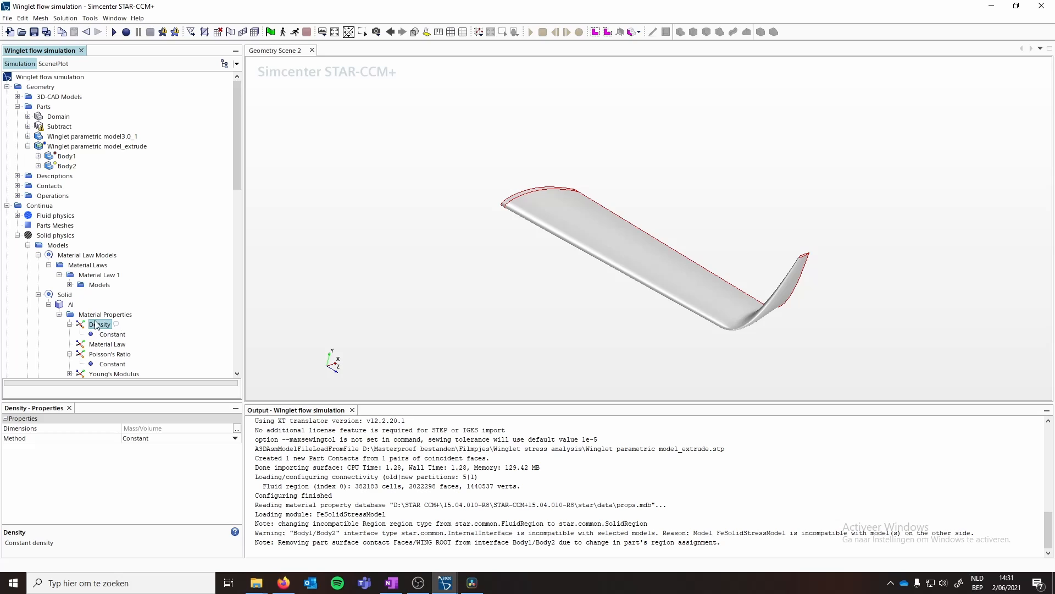
{"action": "scroll", "coordinate": [132, 316], "scroll_direction": "down", "scroll_amount": 2}
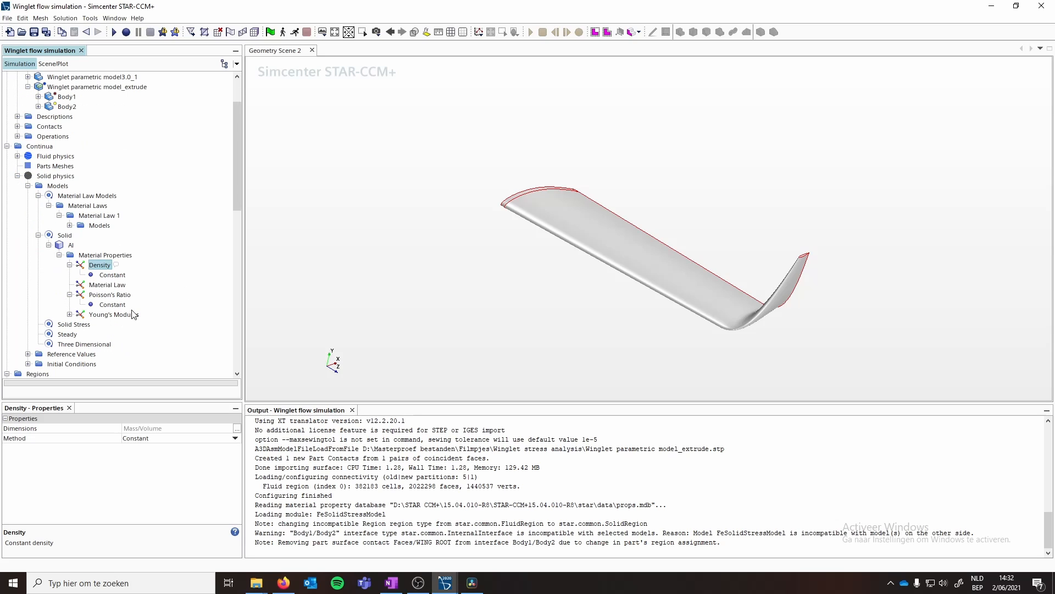
{"action": "left_click", "coordinate": [69, 315]}
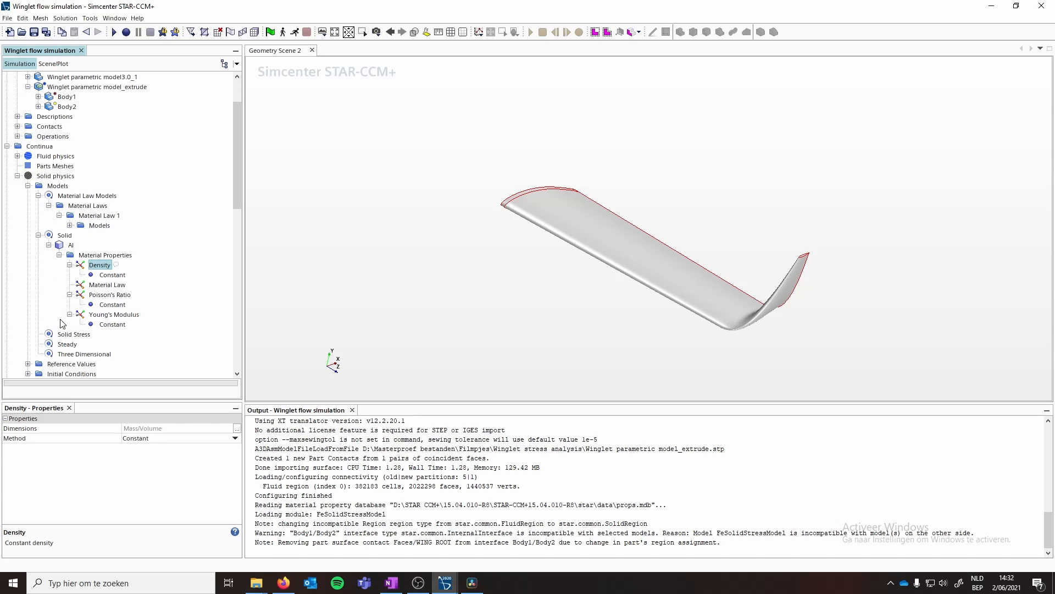
{"action": "left_click", "coordinate": [106, 306]}
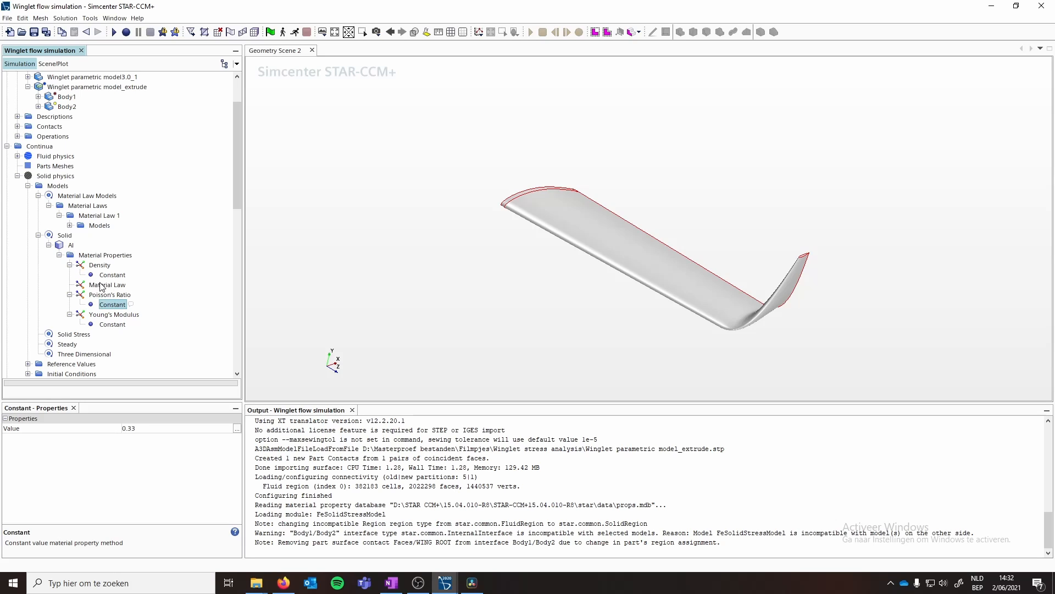
{"action": "left_click", "coordinate": [72, 246]}
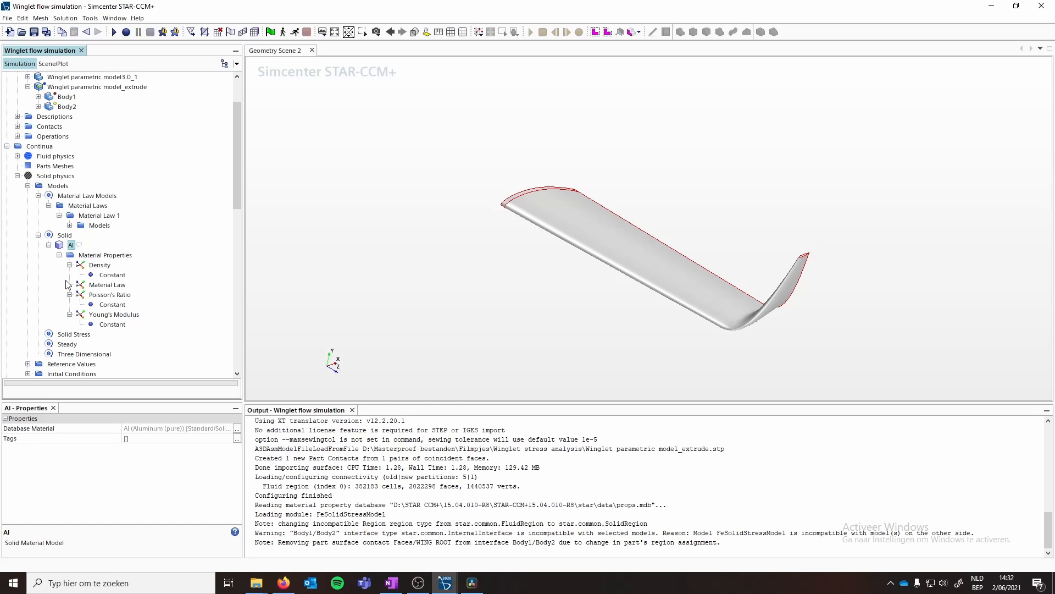
{"action": "left_click", "coordinate": [39, 195]}
{"action": "left_click", "coordinate": [38, 204]}
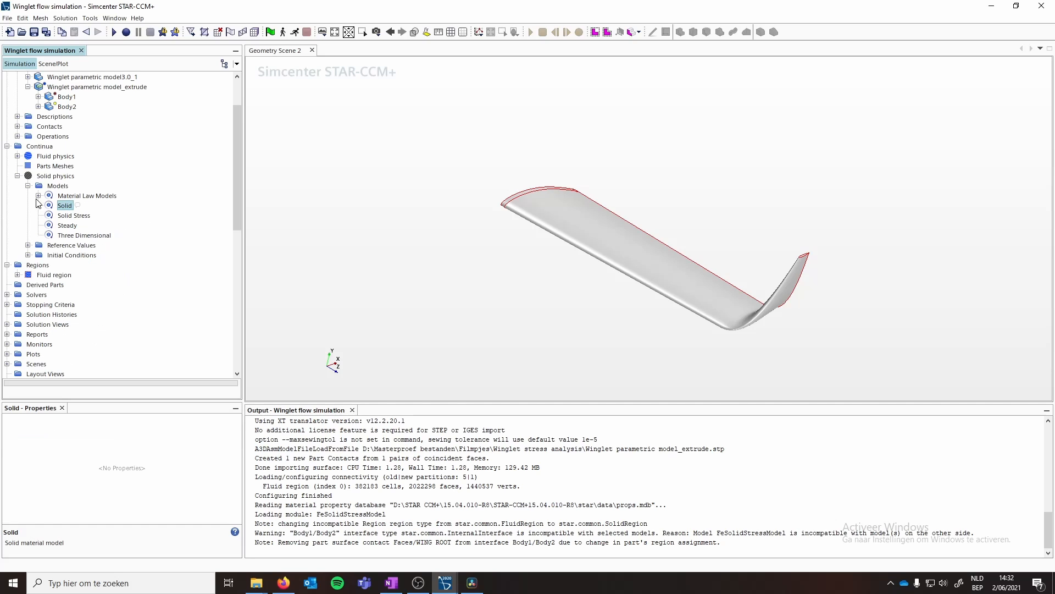
{"action": "left_click", "coordinate": [28, 186]}
{"action": "scroll", "coordinate": [58, 209], "scroll_direction": "up", "scroll_amount": 2}
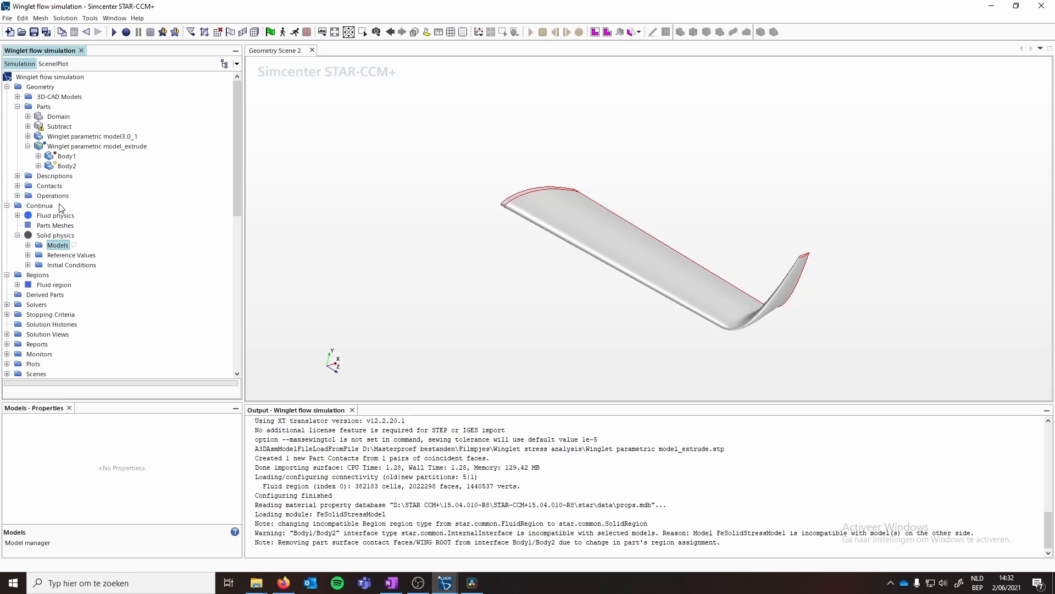
- Assign the winglet extrude part to one region, with a boundary per part surface and contact-mode interfaces from contacts
{"action": "right_click", "coordinate": [64, 146]}
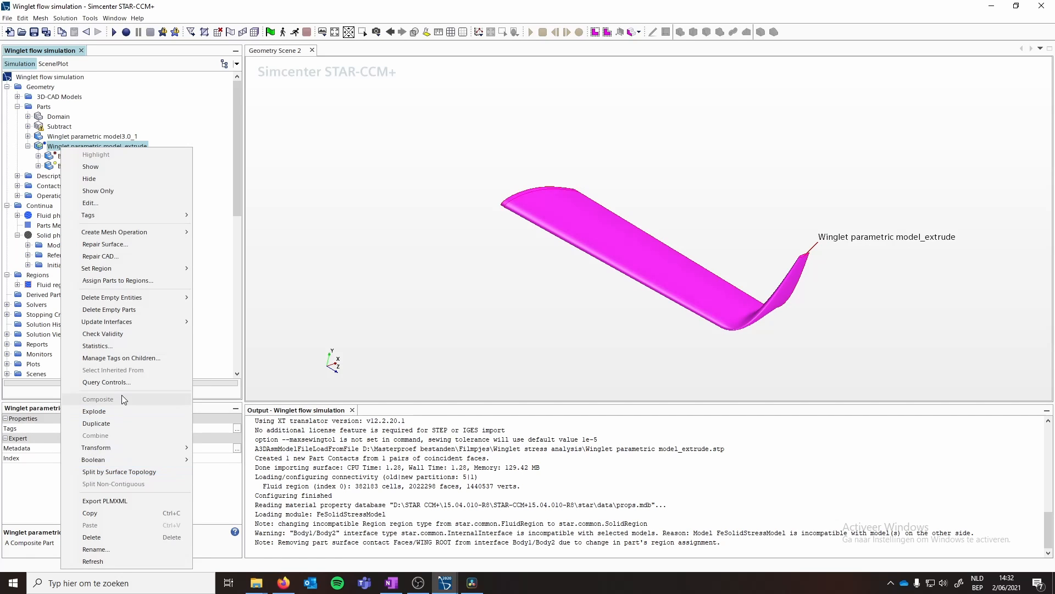
{"action": "left_click", "coordinate": [110, 280]}
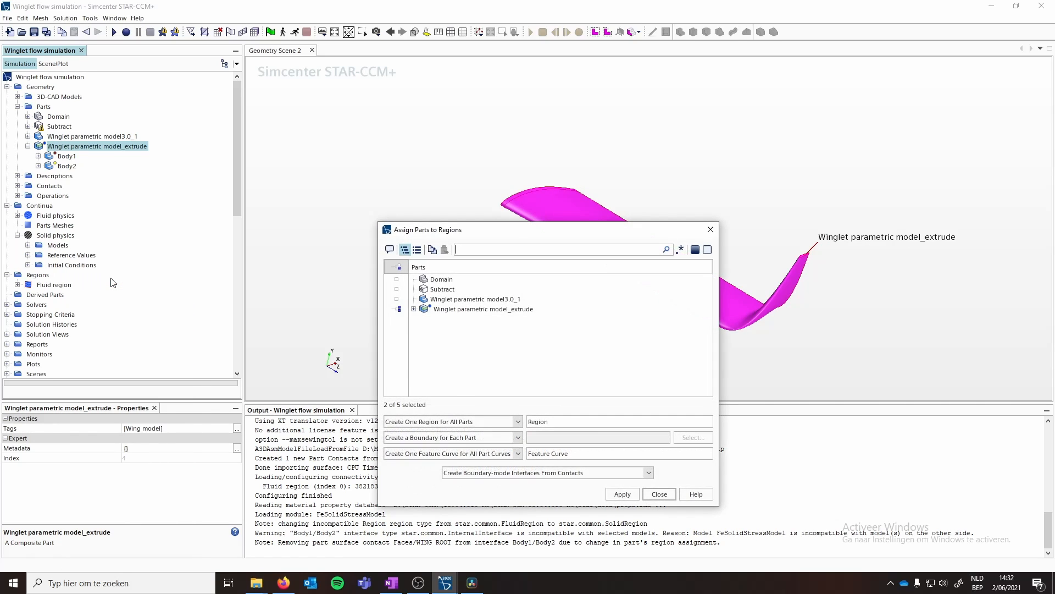
{"action": "left_click", "coordinate": [456, 422]}
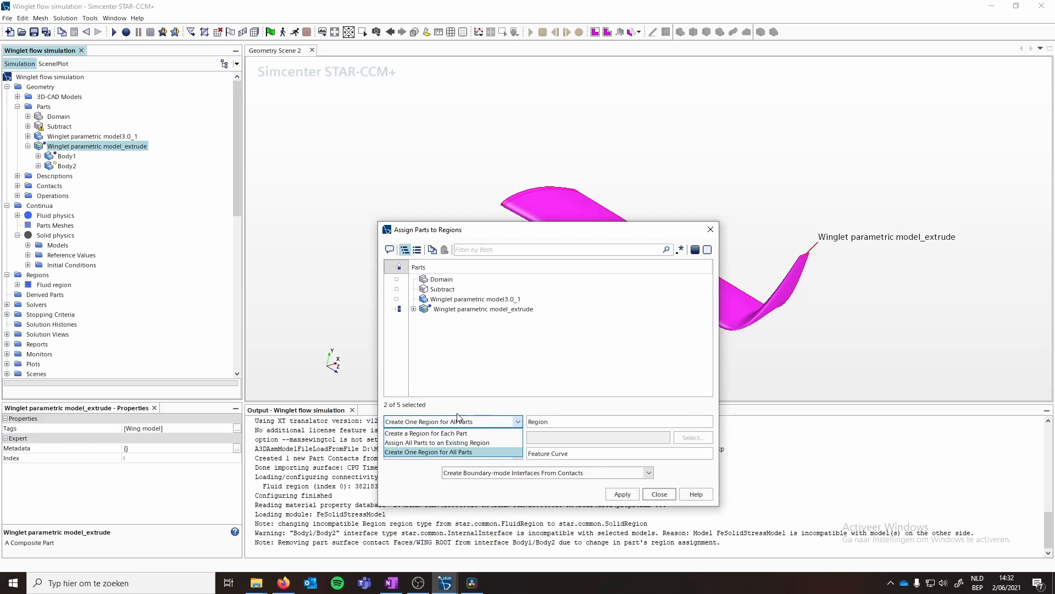
{"action": "left_click", "coordinate": [518, 422]}
{"action": "left_click", "coordinate": [415, 311]}
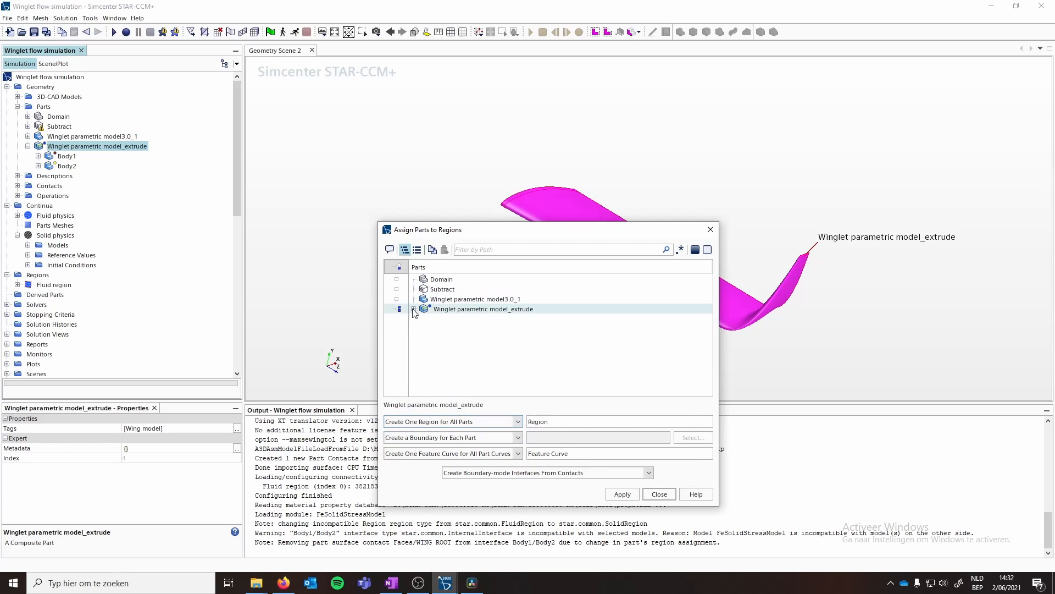
{"action": "left_click", "coordinate": [414, 309]}
{"action": "left_click", "coordinate": [420, 320]}
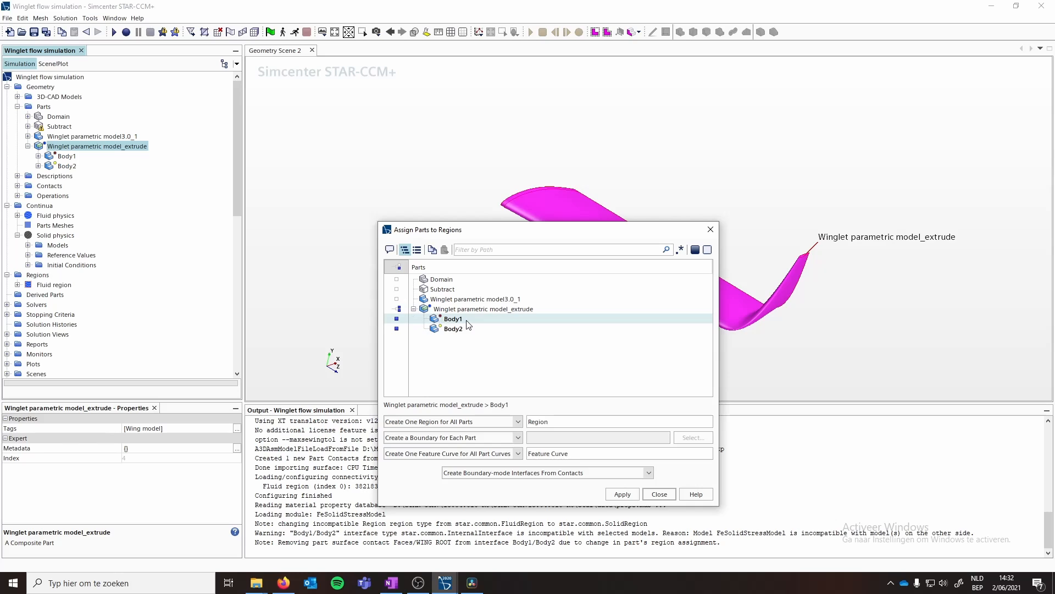
{"action": "left_click", "coordinate": [437, 346]}
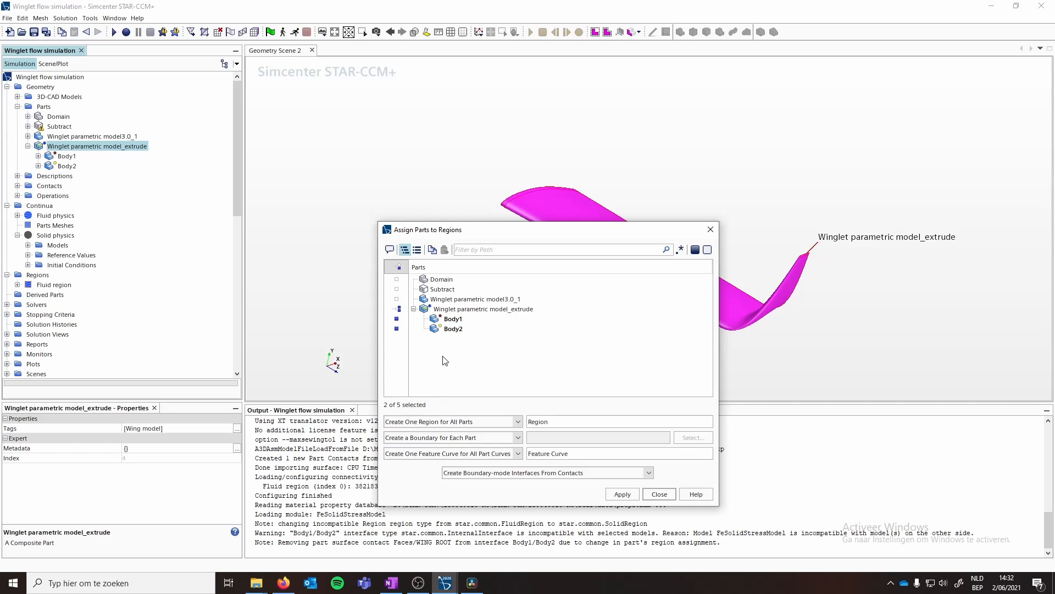
{"action": "left_click", "coordinate": [517, 438]}
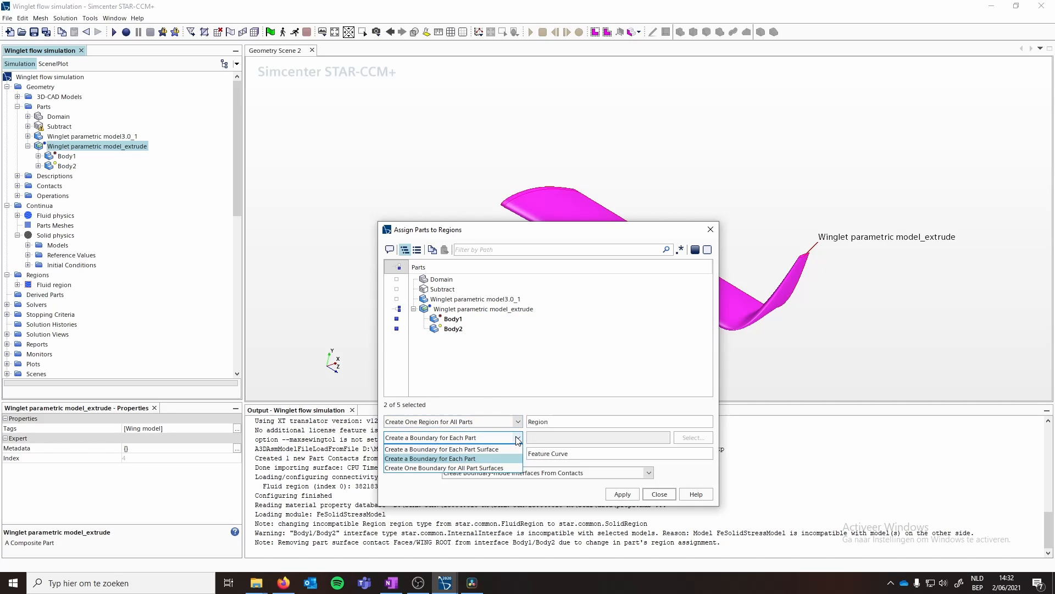
{"action": "left_click", "coordinate": [474, 449]}
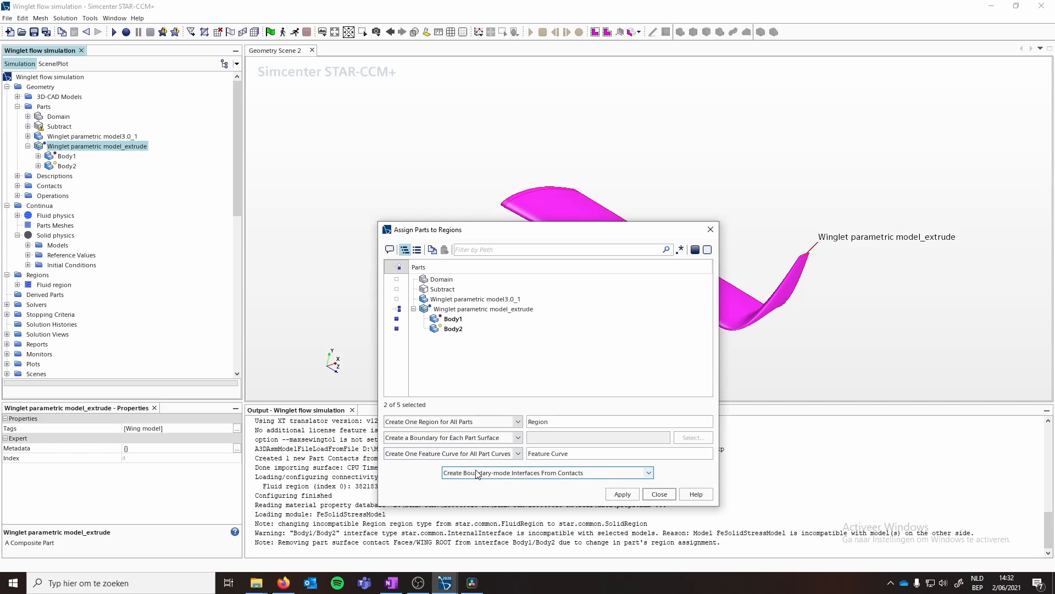
{"action": "left_click", "coordinate": [649, 473]}
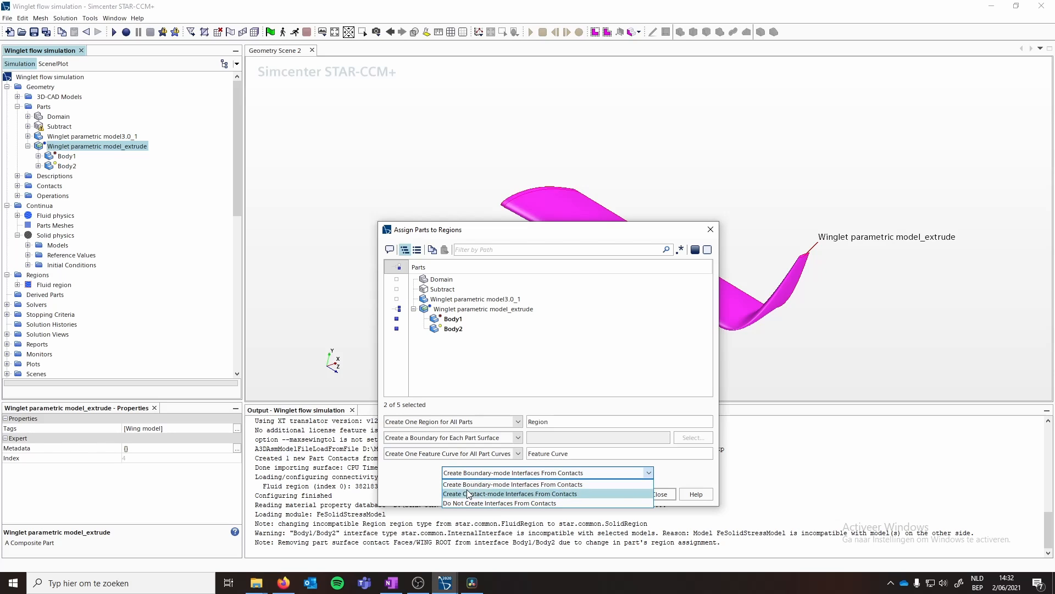
{"action": "left_click", "coordinate": [472, 493]}
{"action": "left_click", "coordinate": [623, 494]}
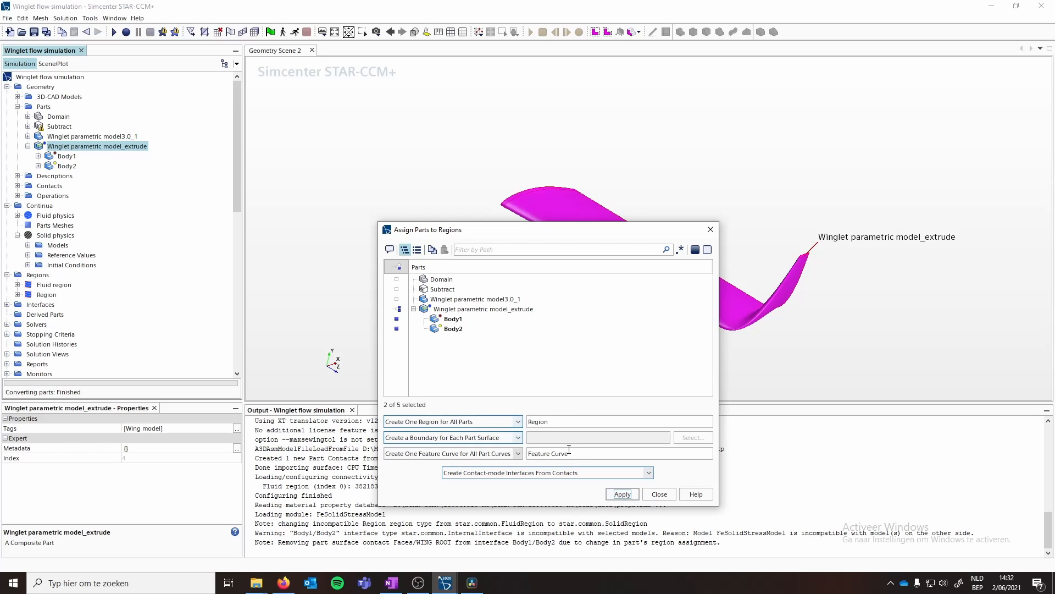
{"action": "left_click", "coordinate": [659, 494]}
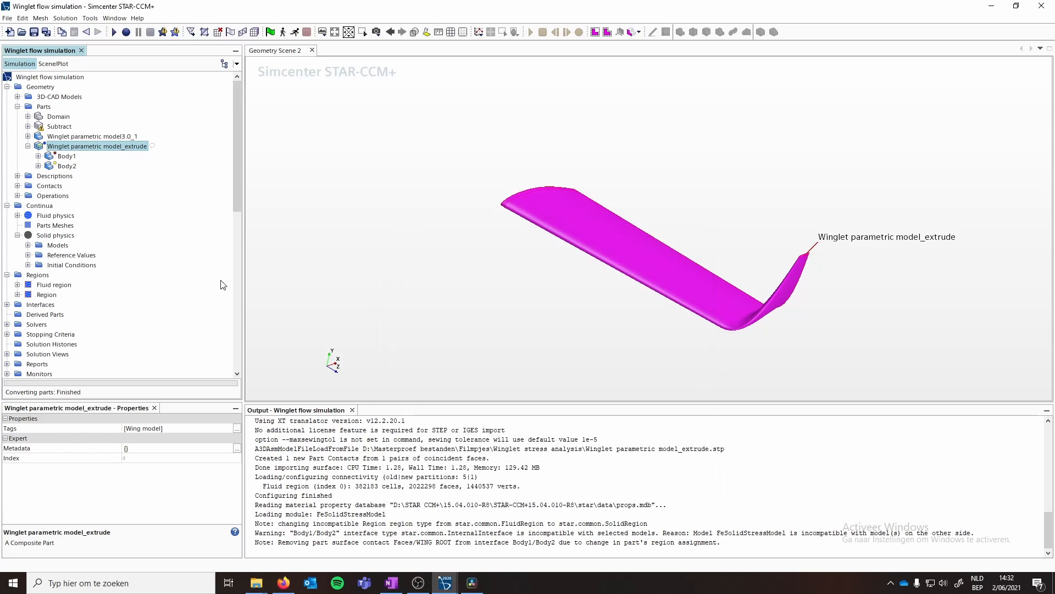
- Rename the new region to Solid region
{"action": "left_click", "coordinate": [46, 296]}
{"action": "right_click", "coordinate": [47, 296]}
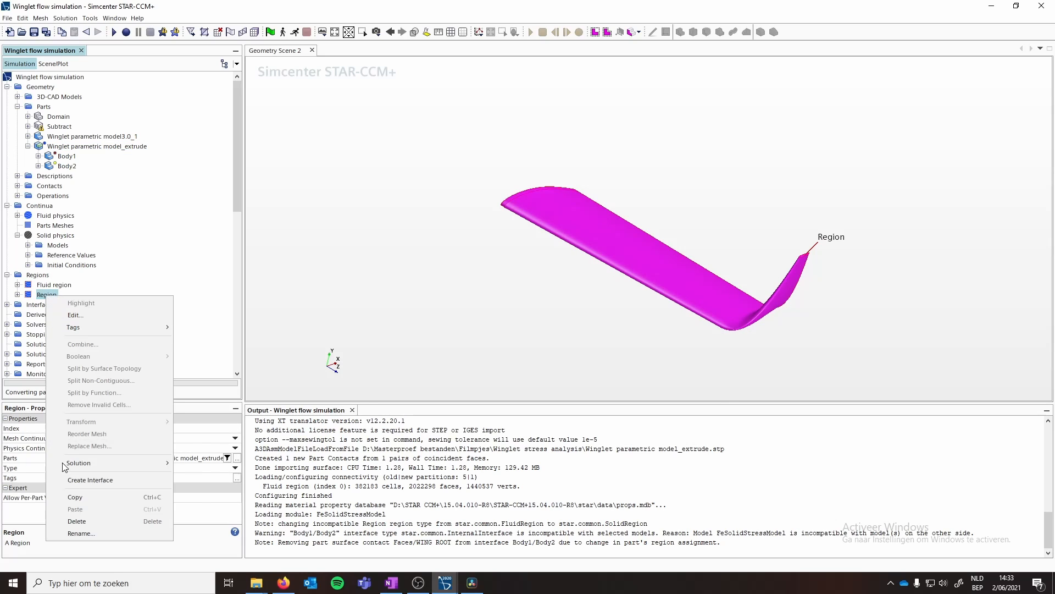
{"action": "left_click", "coordinate": [84, 530]}
{"action": "type", "text": "S"}
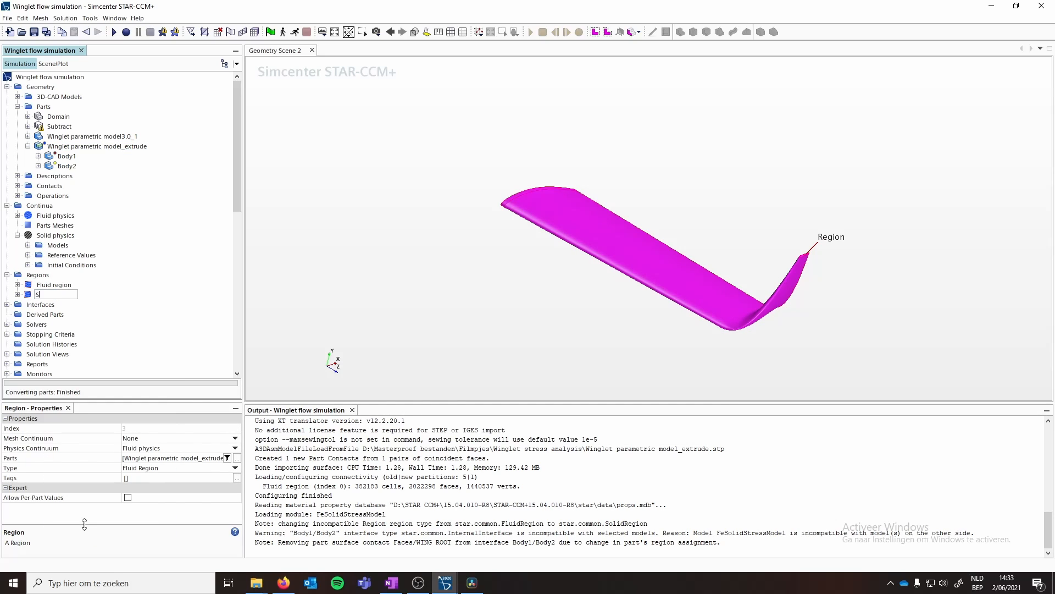
{"action": "type", "text": "olid region"}
{"action": "key", "text": "Return"}
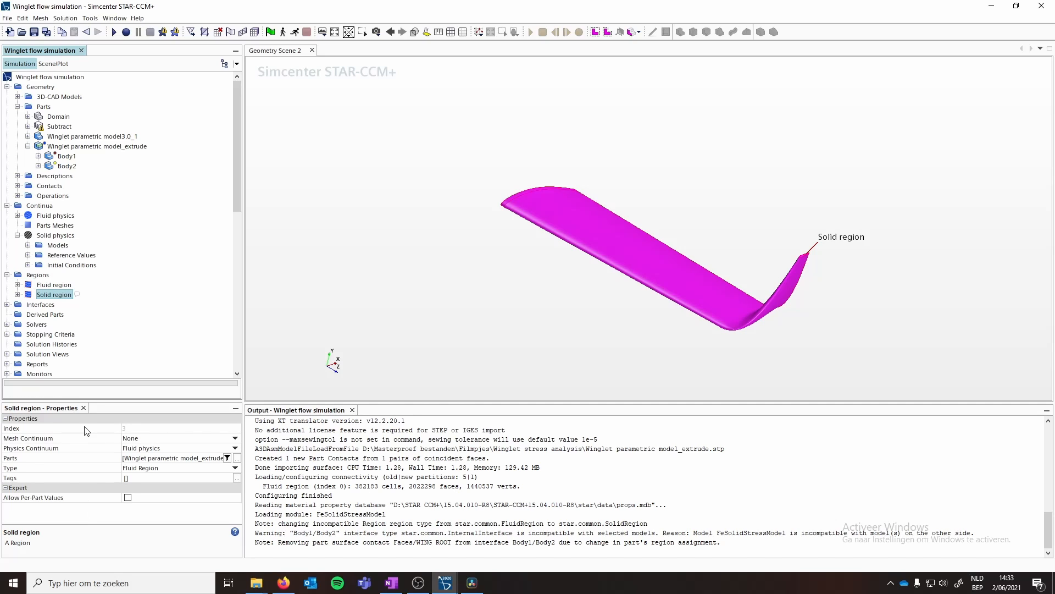
- Set the Solid region's physics continuum to Solid physics
{"action": "left_click", "coordinate": [235, 448]}
{"action": "left_click", "coordinate": [155, 476]}
- Examine the Solid region's boundaries and the Body1/Body2 interface in the tree
{"action": "left_click", "coordinate": [17, 294]}
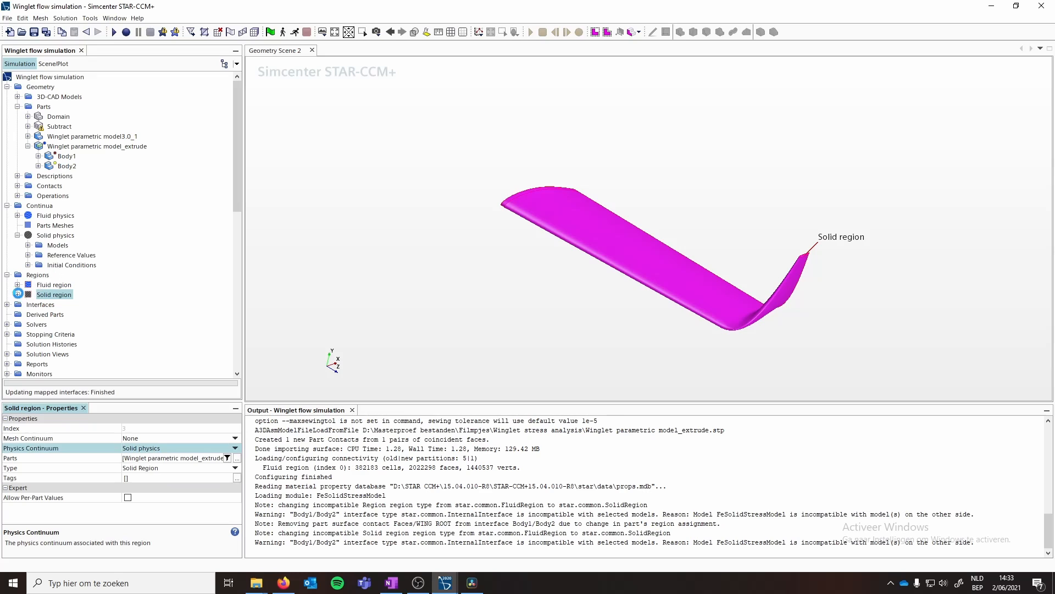
{"action": "left_click", "coordinate": [27, 304]}
{"action": "left_click", "coordinate": [63, 315]}
{"action": "scroll", "coordinate": [65, 316], "scroll_direction": "down", "scroll_amount": 4}
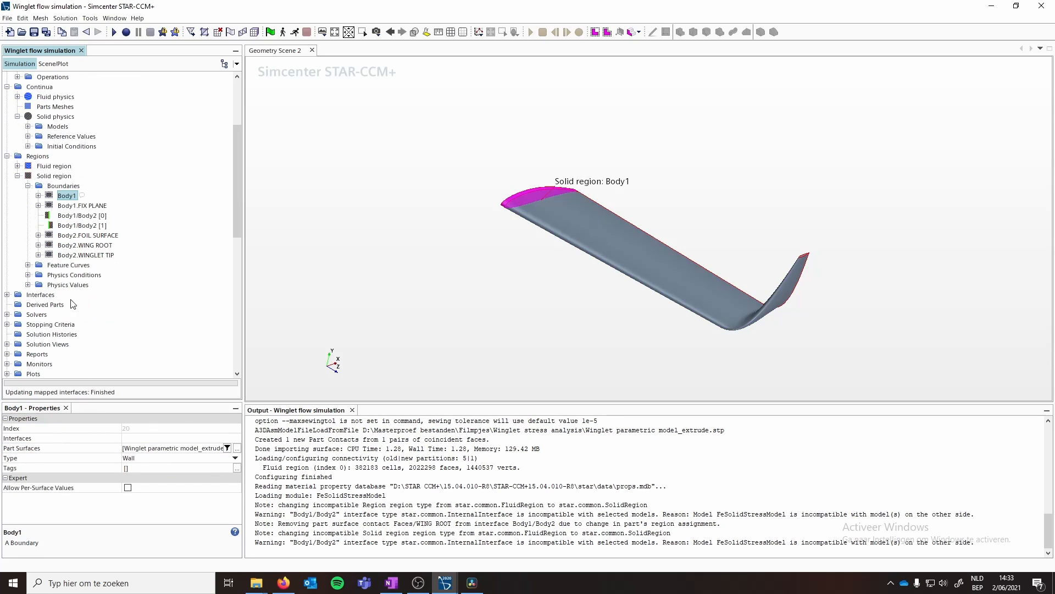
{"action": "left_click", "coordinate": [68, 206]}
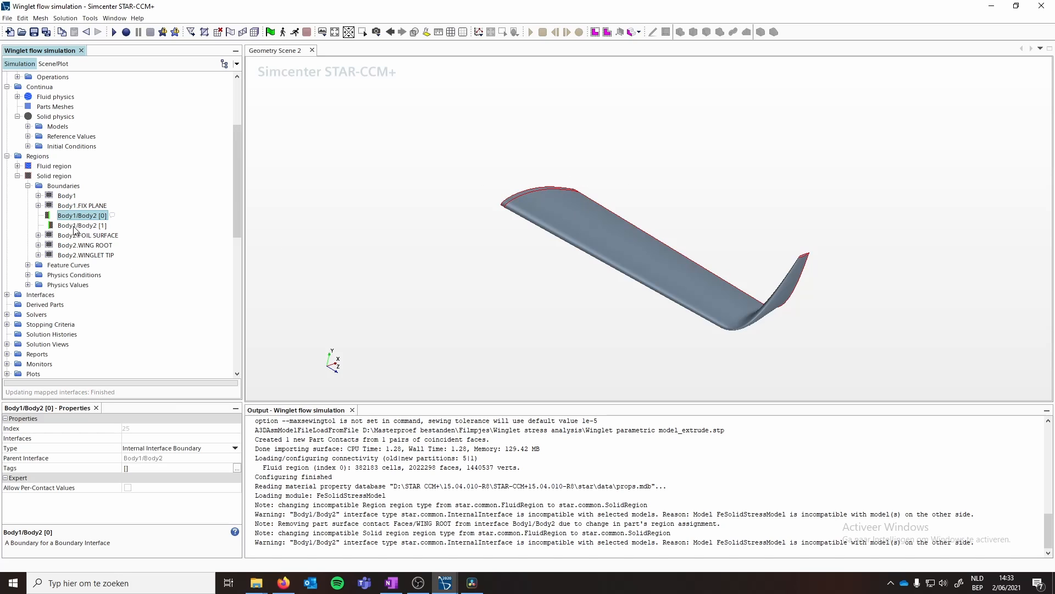
{"action": "left_click", "coordinate": [7, 295]}
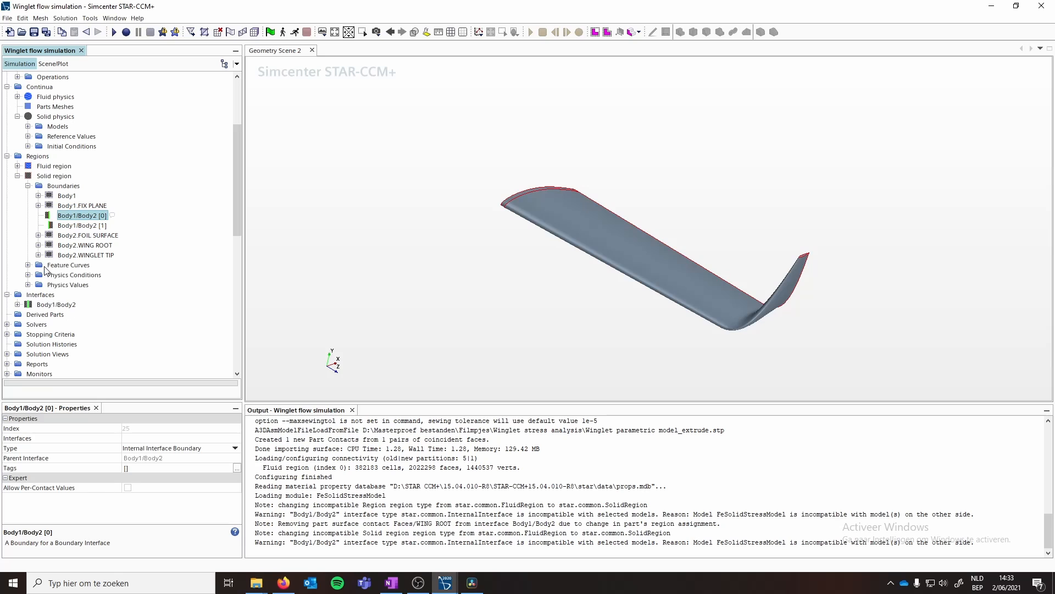
{"action": "left_click", "coordinate": [27, 186]}
{"action": "left_click", "coordinate": [18, 176]}
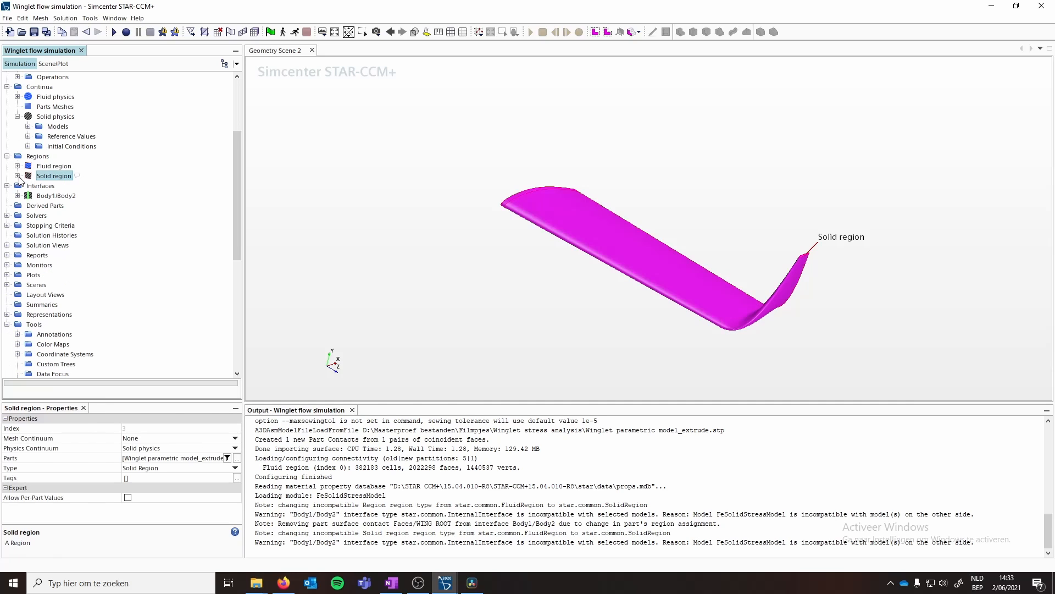
{"action": "left_click", "coordinate": [17, 176]}
{"action": "left_click", "coordinate": [28, 185]}
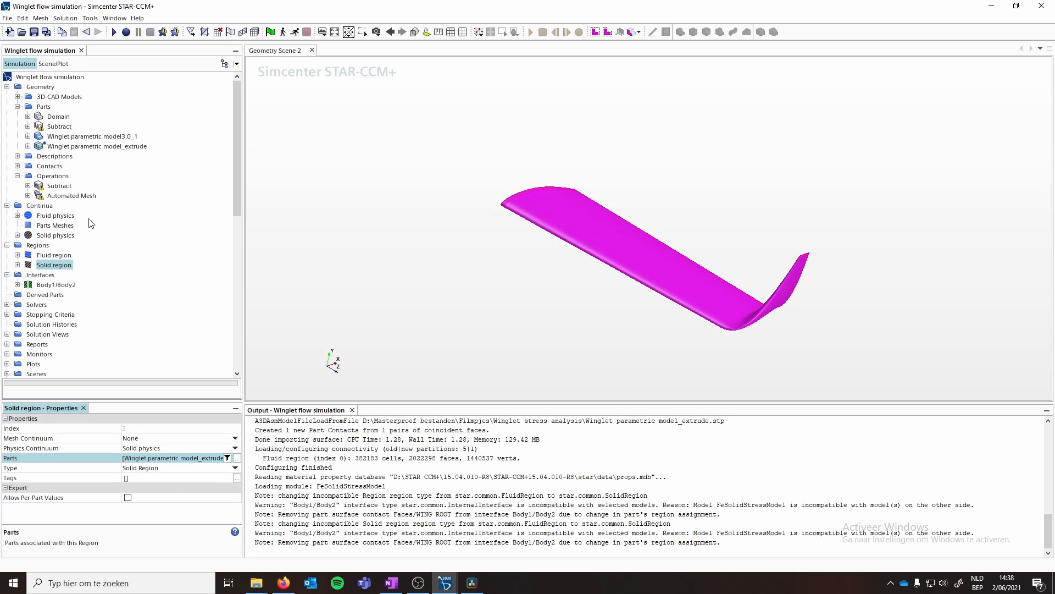
- Set the Solid region's parts with a filter of Tag contains Body2 OR Tag contains Body1
{"action": "left_click", "coordinate": [227, 458]}
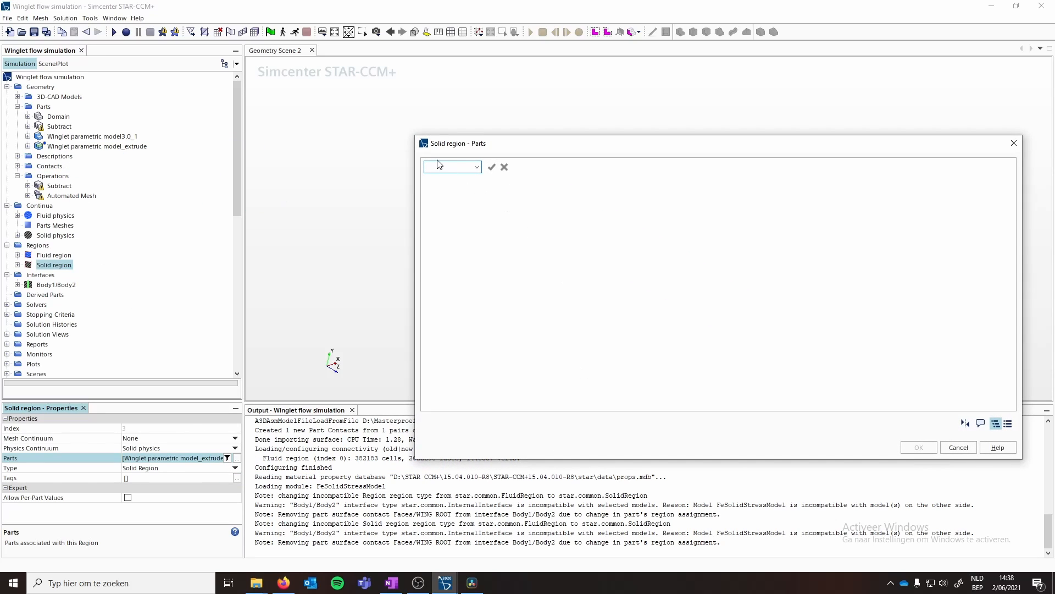
{"action": "type", "text": "Tag"}
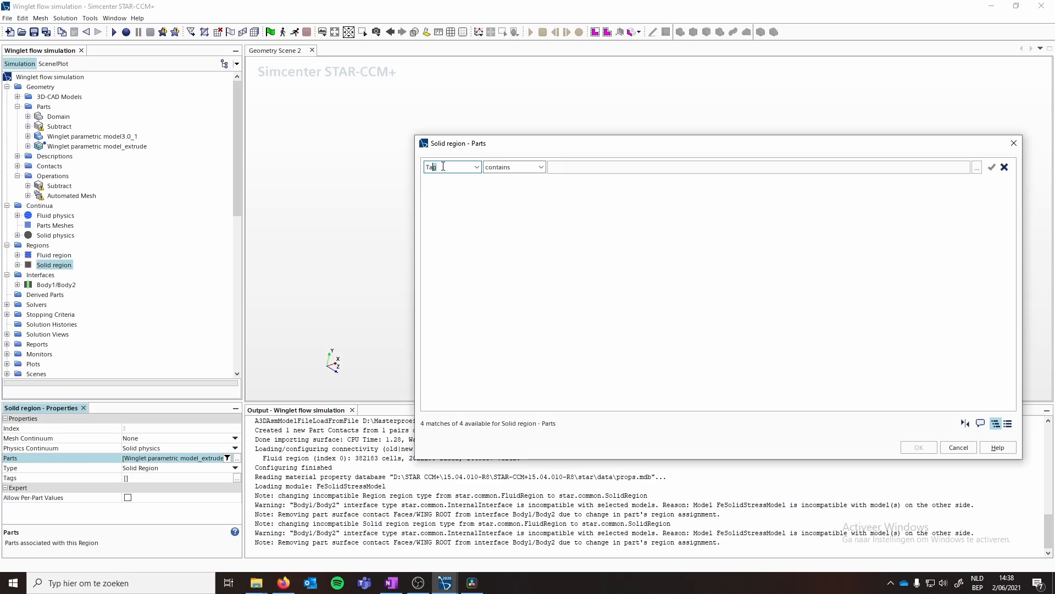
{"action": "left_click", "coordinate": [578, 168]}
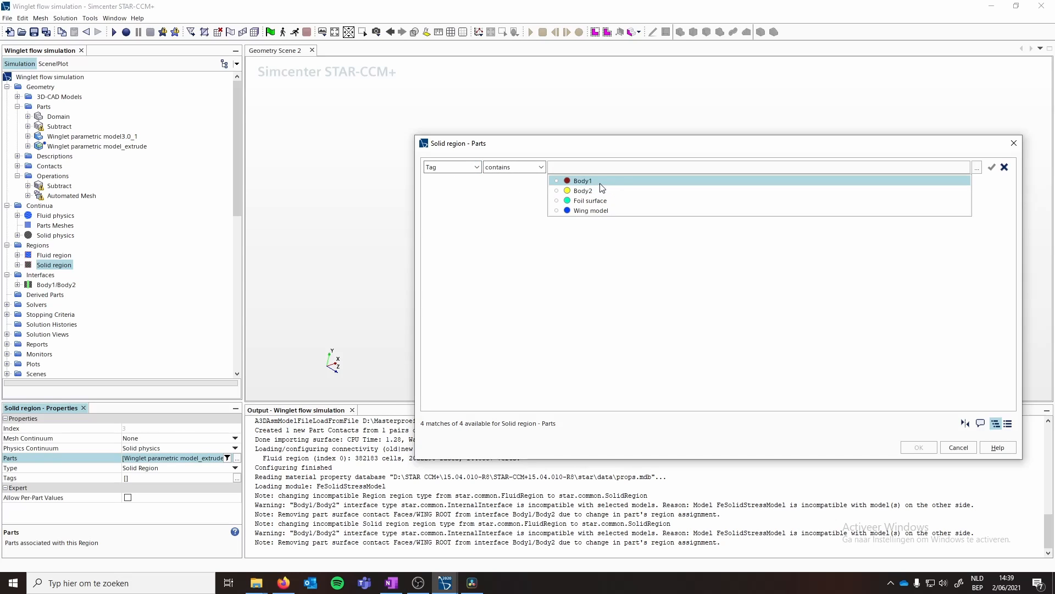
{"action": "left_click", "coordinate": [584, 189]}
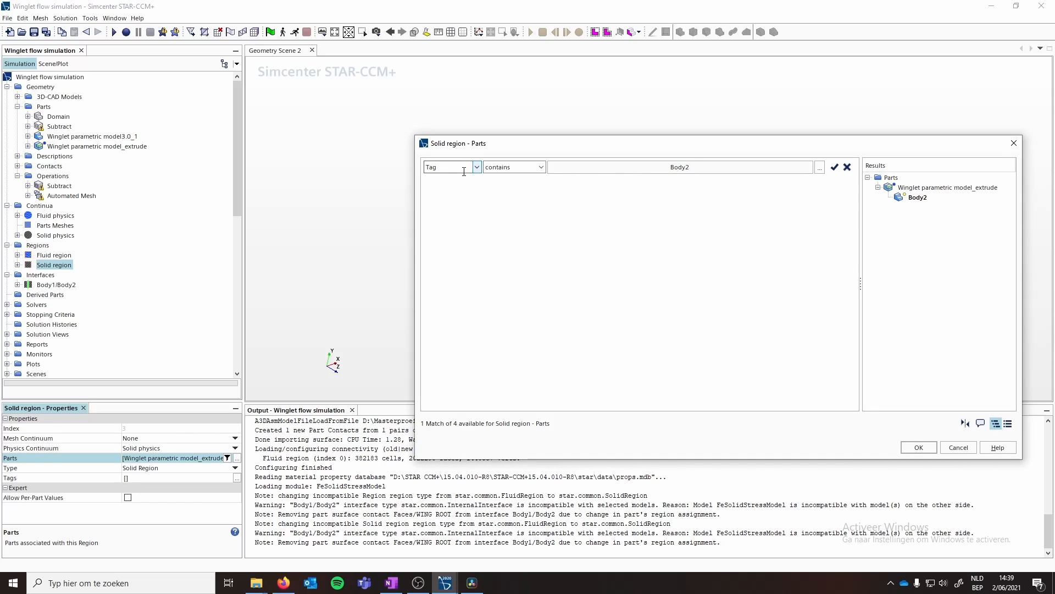
{"action": "left_click", "coordinate": [832, 169]}
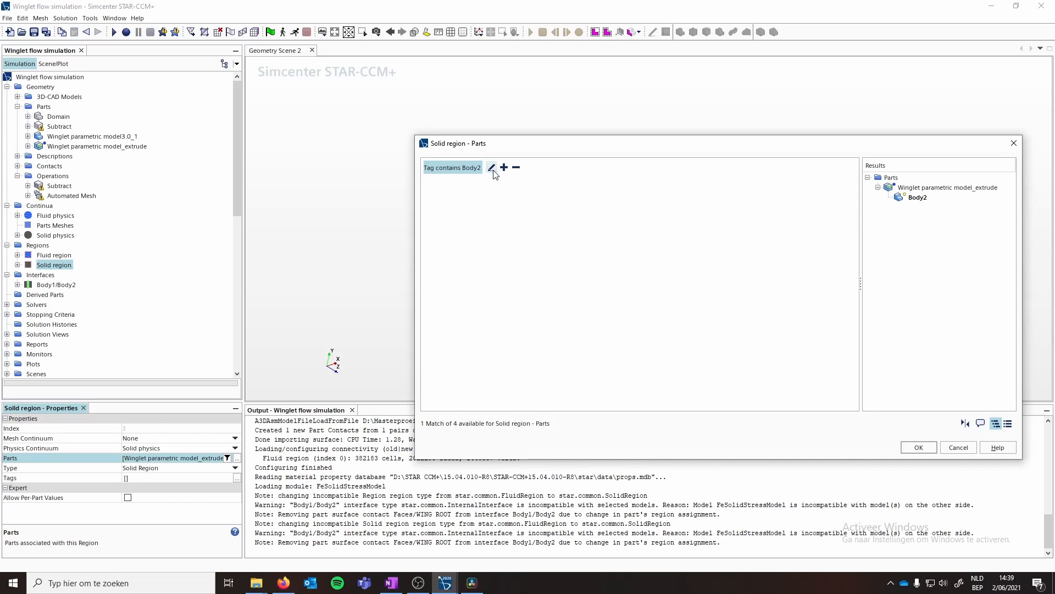
{"action": "left_click", "coordinate": [502, 169]}
{"action": "left_click", "coordinate": [487, 194]}
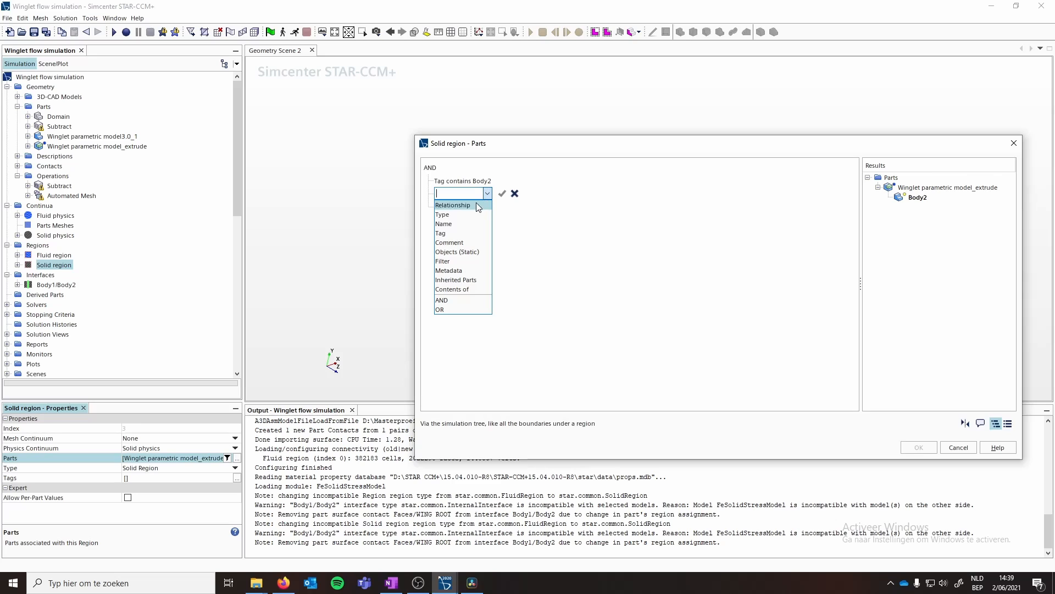
{"action": "left_click", "coordinate": [453, 231]}
{"action": "left_click", "coordinate": [612, 196]}
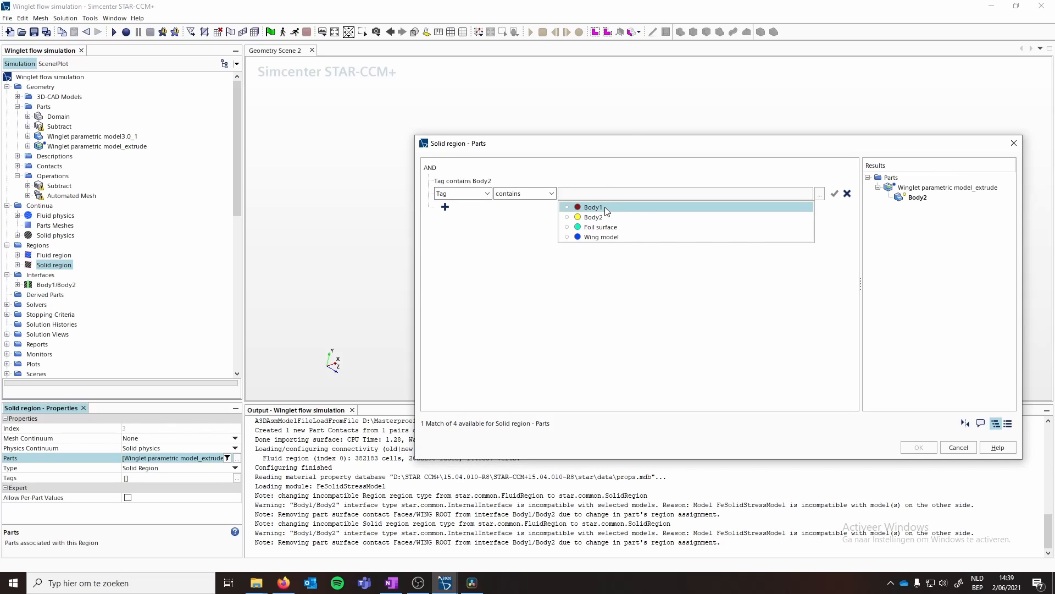
{"action": "left_click", "coordinate": [596, 208]}
{"action": "left_click", "coordinate": [483, 227]}
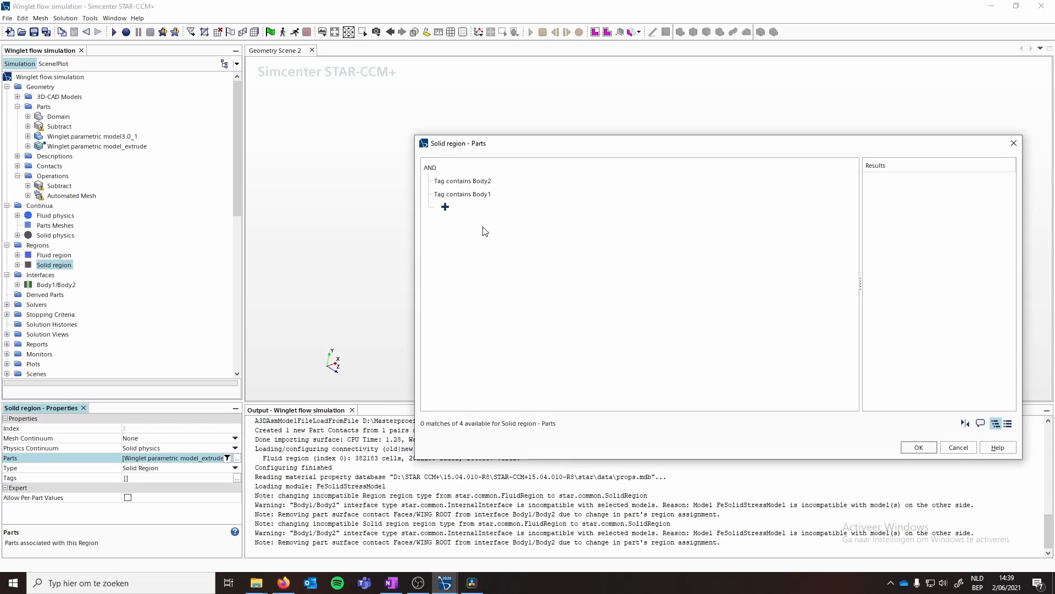
{"action": "left_click", "coordinate": [446, 168]}
{"action": "left_click", "coordinate": [461, 167]}
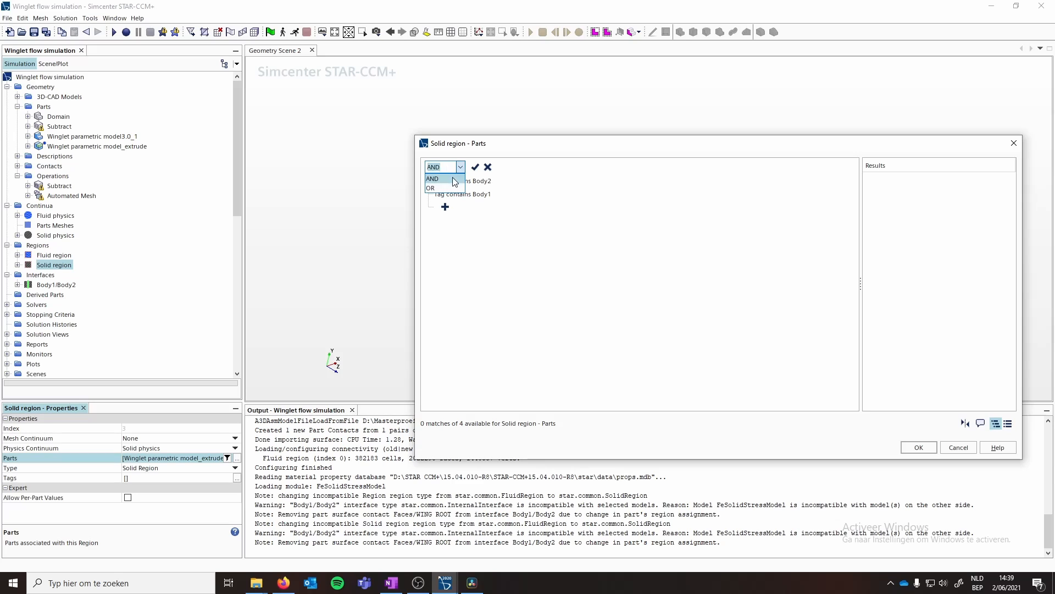
{"action": "left_click", "coordinate": [439, 187]}
{"action": "key", "text": "Return"}
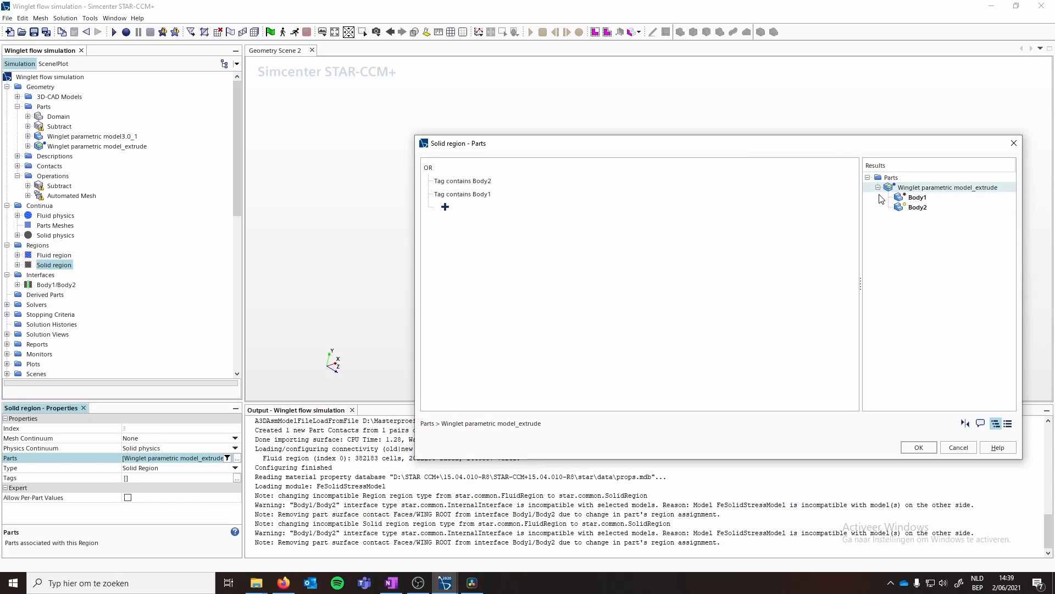
{"action": "left_click", "coordinate": [919, 447]}
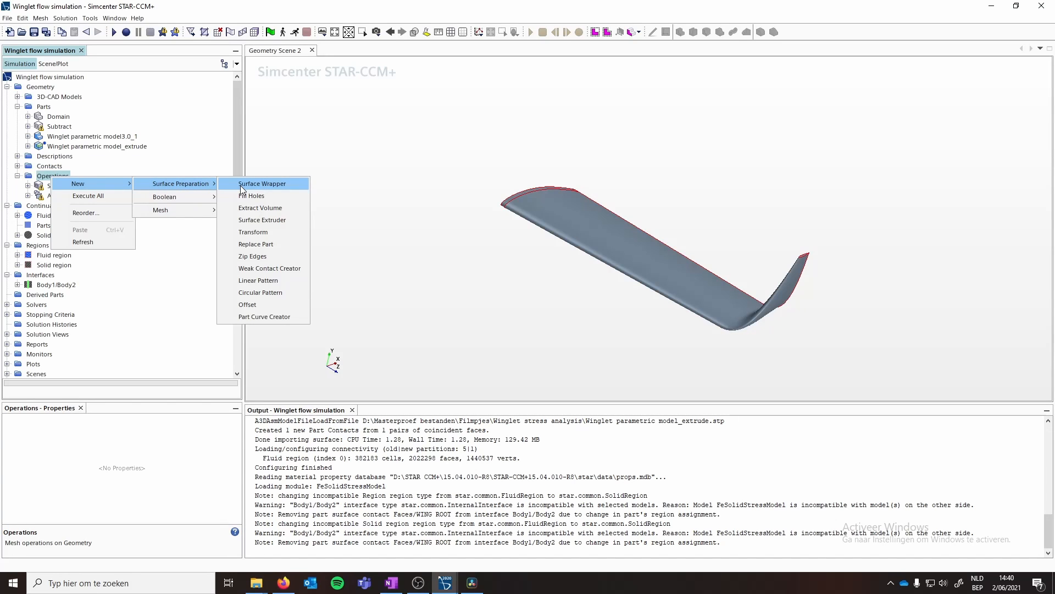
- Create an automated mesh operation on Winglet parametric model_extrude using Surface Remesher and Tetrahedral Mesher
{"action": "mouse_move", "coordinate": [176, 209]}
{"action": "left_click", "coordinate": [242, 210]}
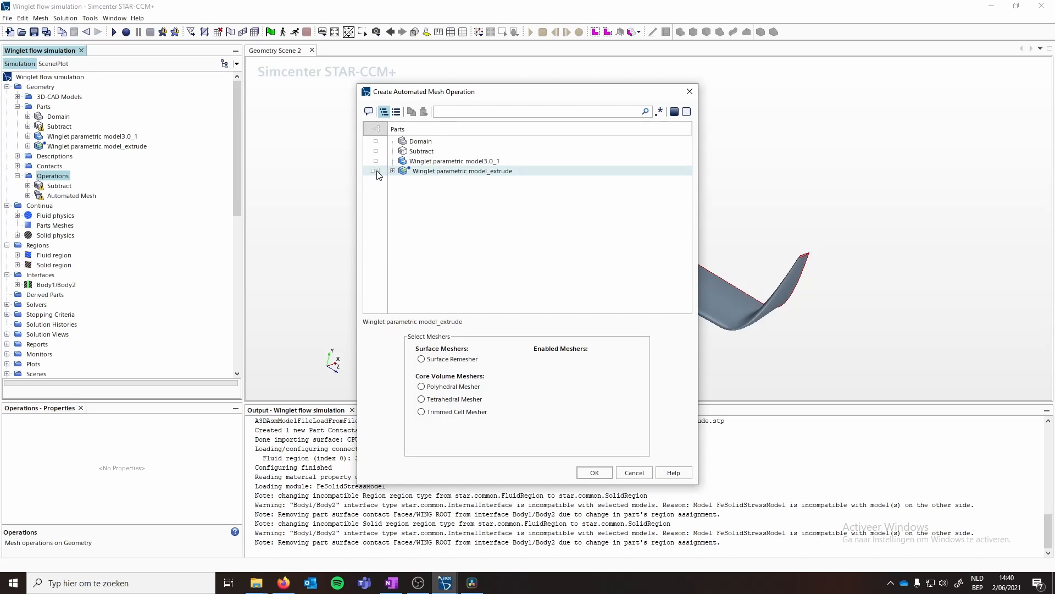
{"action": "left_click", "coordinate": [376, 171]}
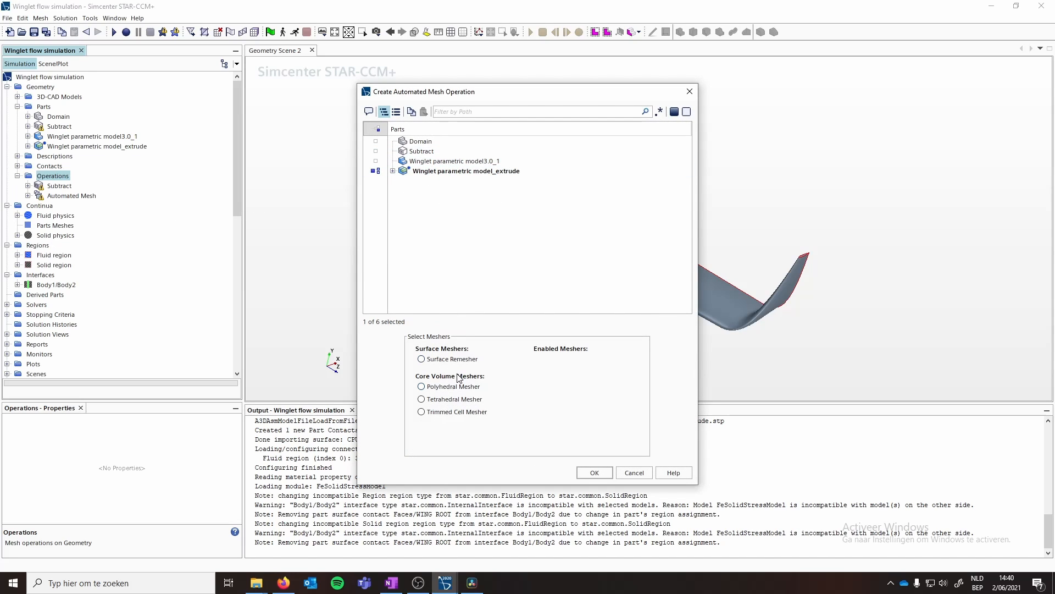
{"action": "left_click", "coordinate": [421, 360]}
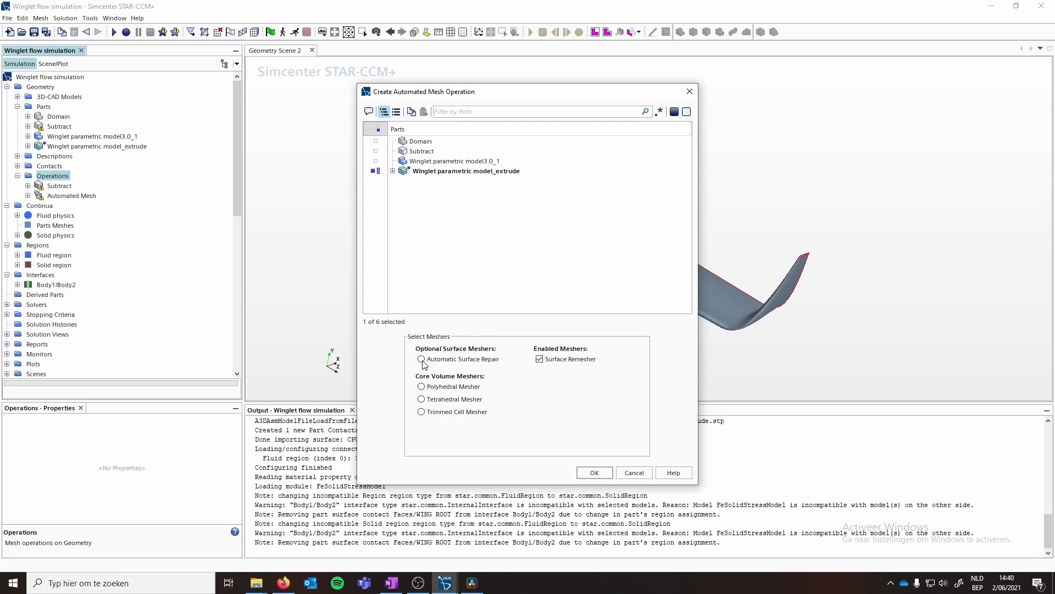
{"action": "left_click", "coordinate": [422, 400]}
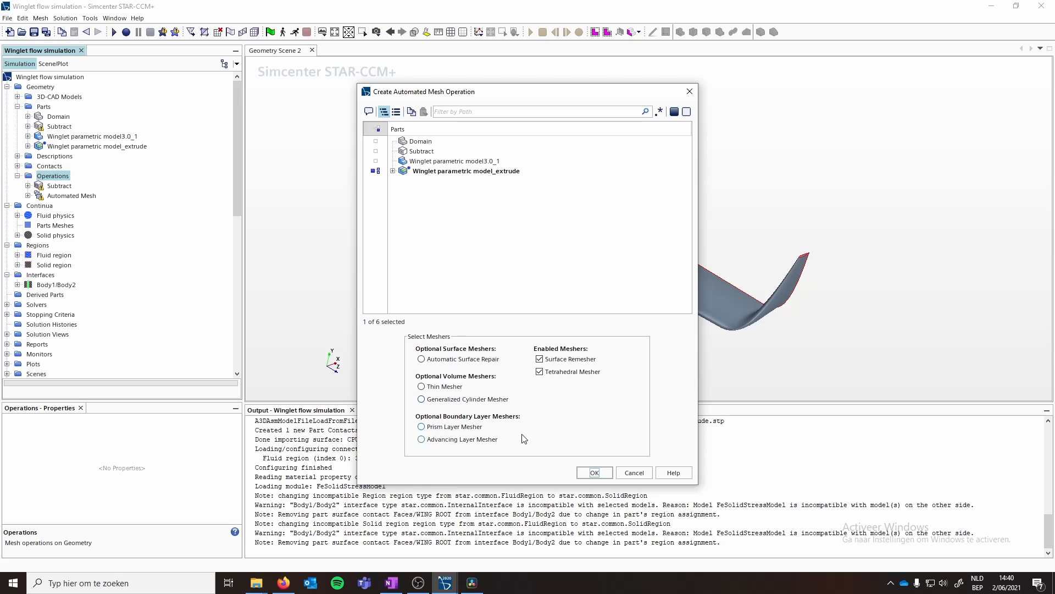
{"action": "left_click", "coordinate": [594, 473]}
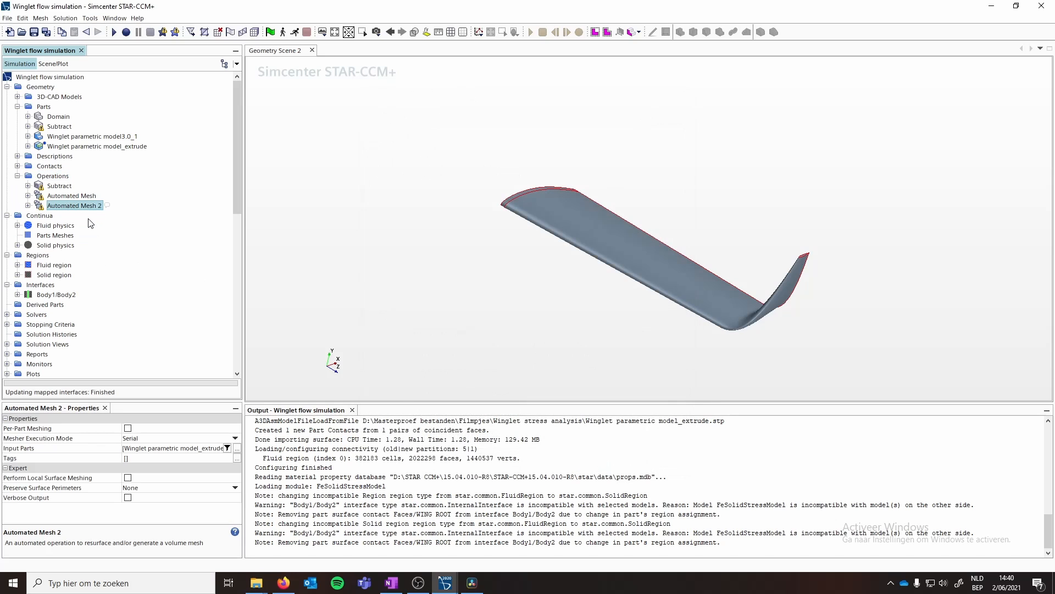
- Rename the new automated mesh operation to solid mesh
{"action": "right_click", "coordinate": [60, 206]}
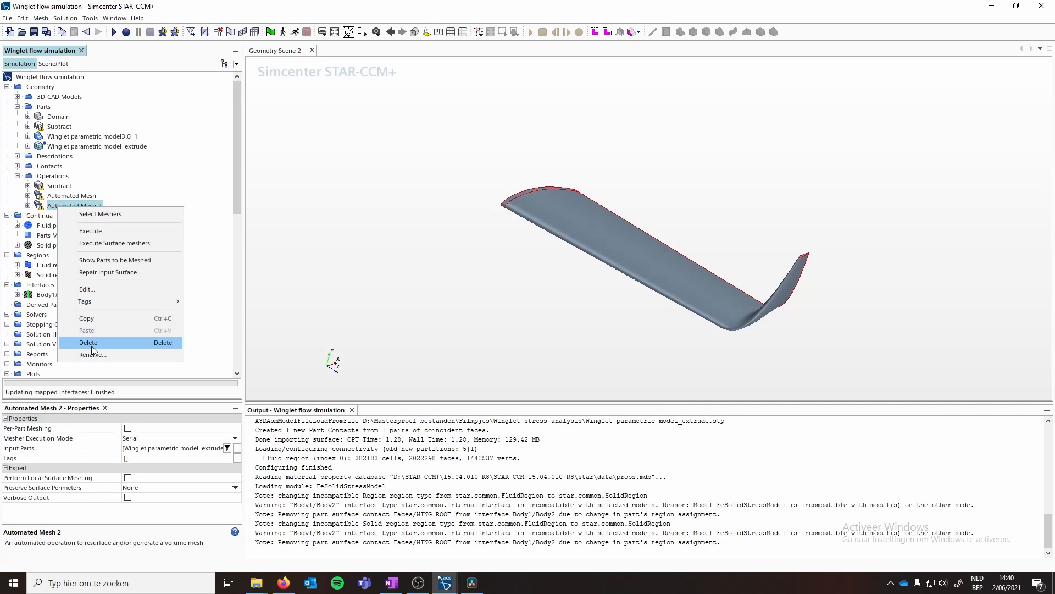
{"action": "left_click", "coordinate": [93, 355]}
{"action": "type", "text": "sol"}
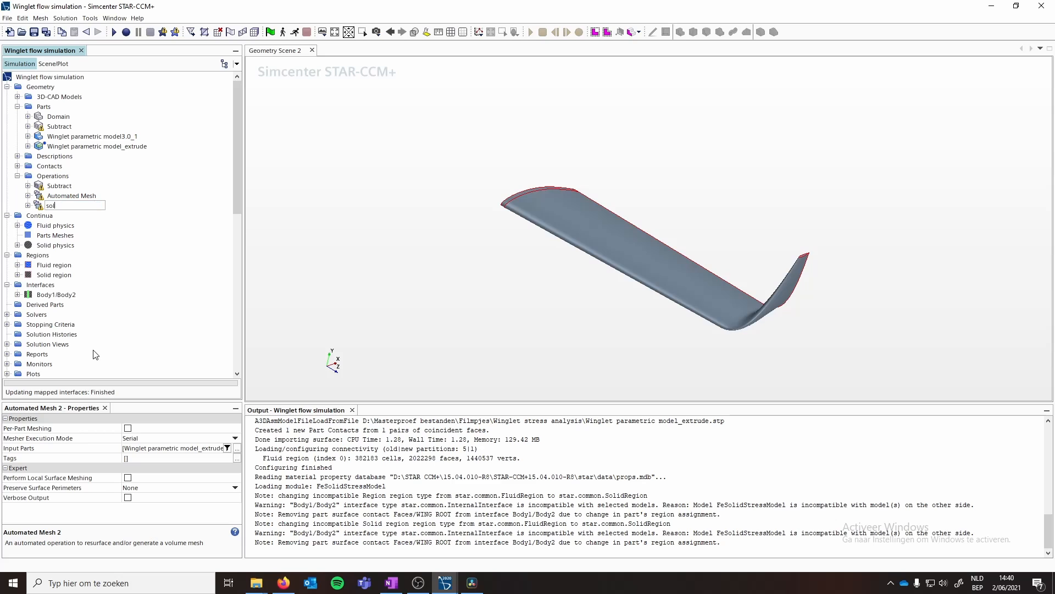
{"action": "type", "text": "id mesh"}
{"action": "key", "text": "Return"}
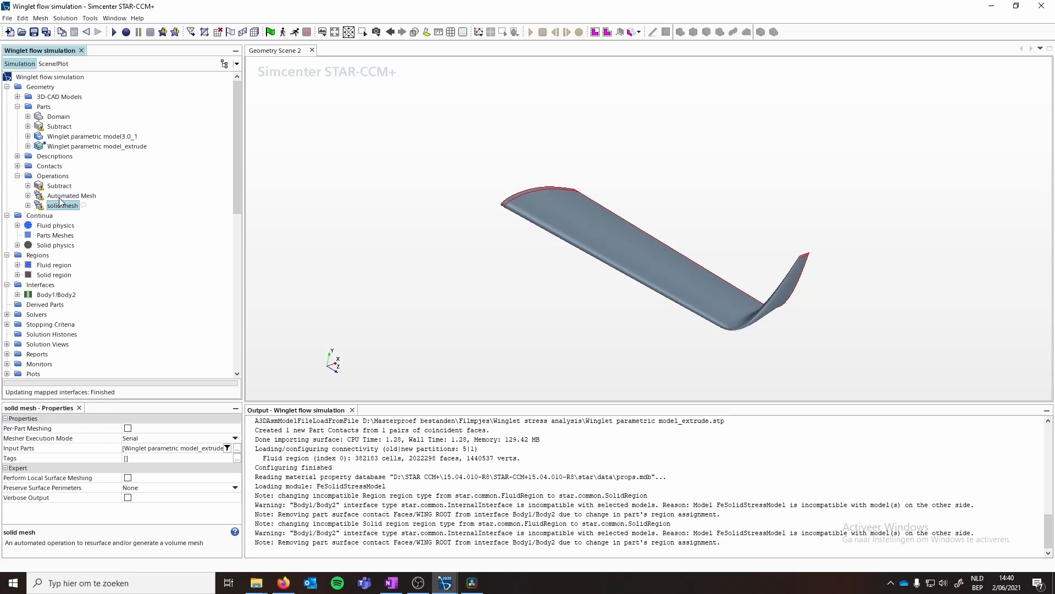
- Rename the original Automated Mesh operation to fluid mesh
{"action": "right_click", "coordinate": [62, 196]}
{"action": "left_click", "coordinate": [94, 346]}
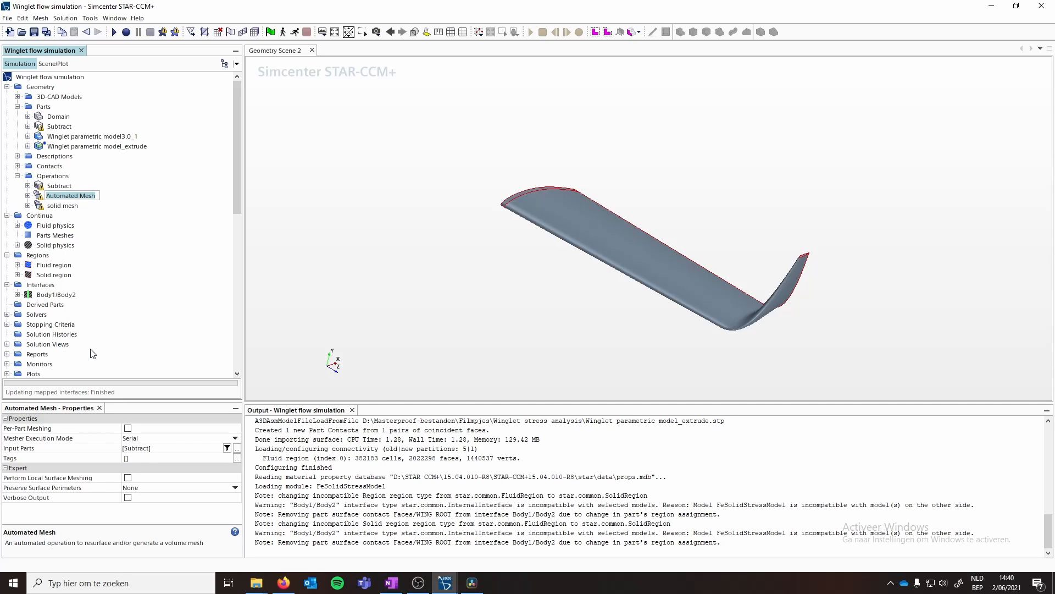
{"action": "type", "text": "fl"}
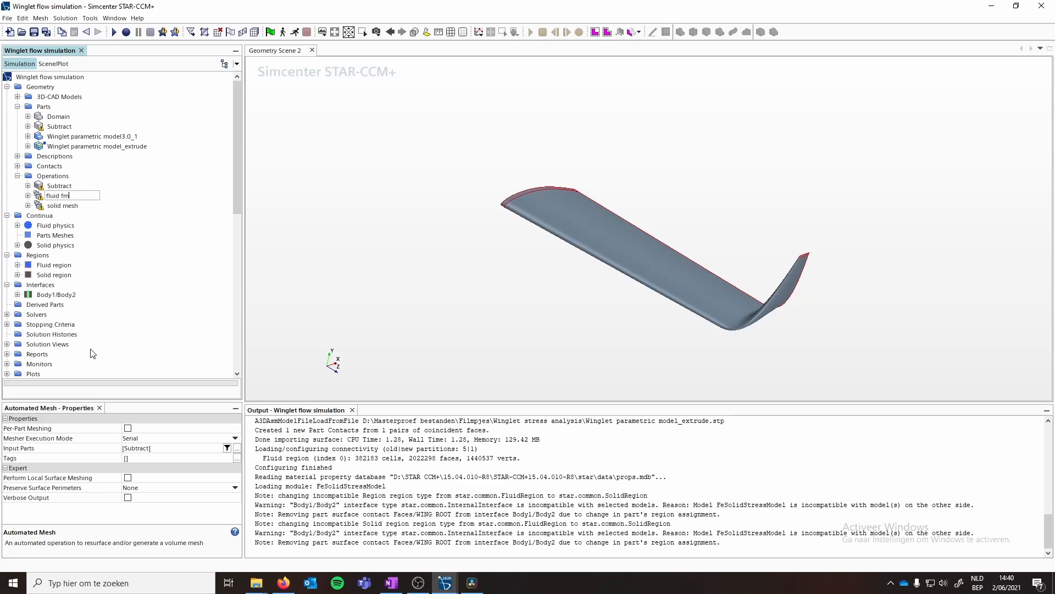
{"action": "type", "text": "uid mesh"}
{"action": "key", "text": "Return"}
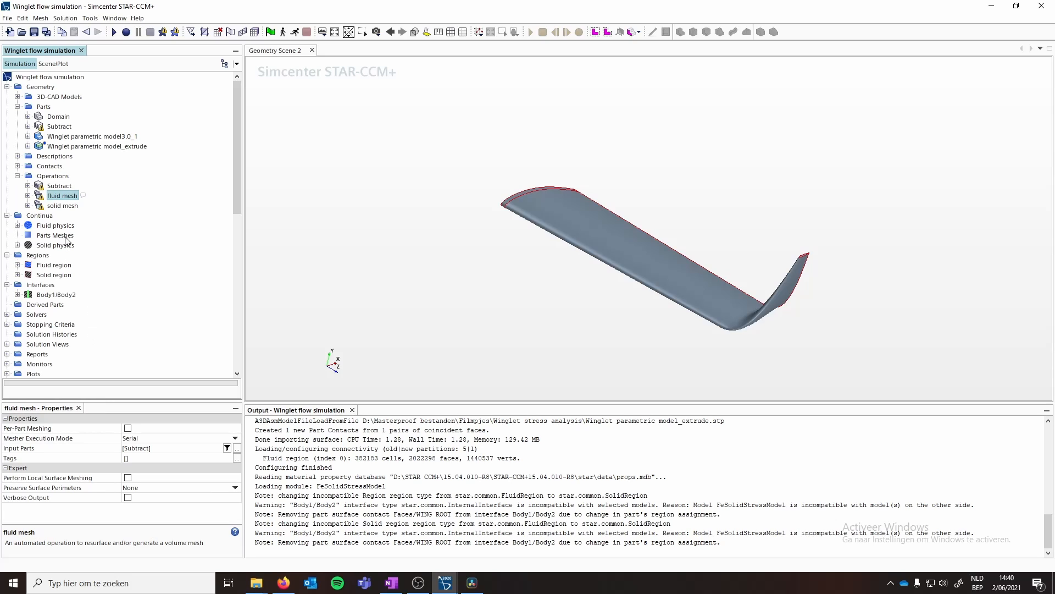
- Set the solid mesh operation's input parts to a filter of Tag contains Wing model
{"action": "left_click", "coordinate": [55, 206]}
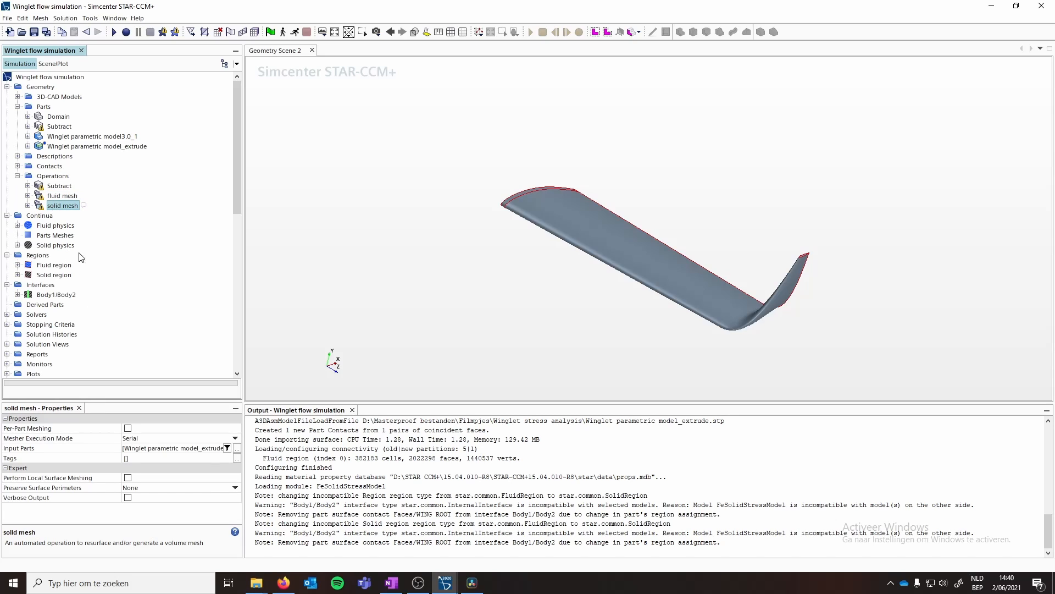
{"action": "left_click", "coordinate": [228, 449]}
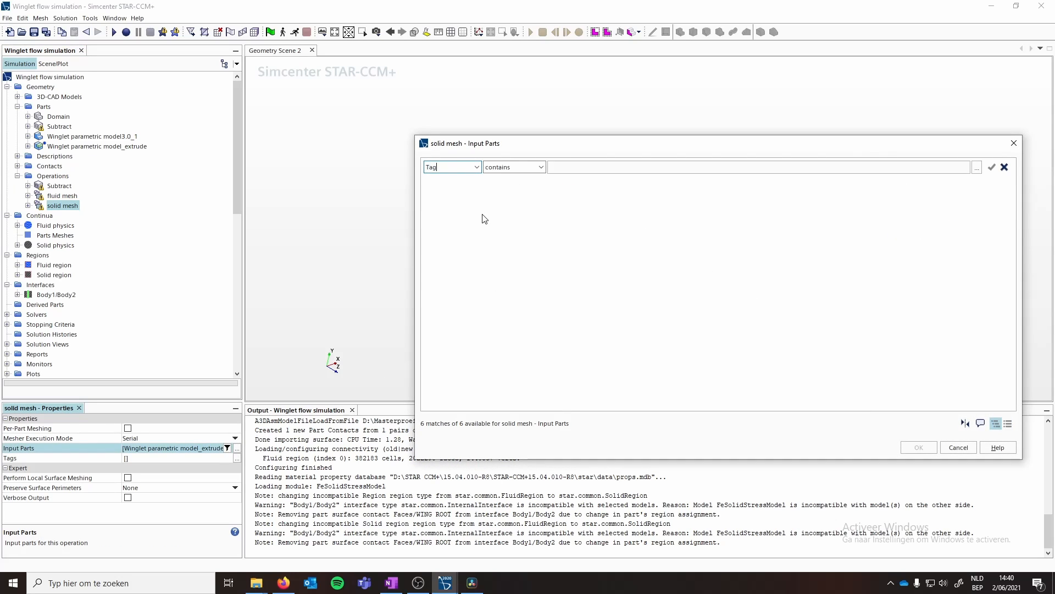
{"action": "left_click", "coordinate": [583, 168]}
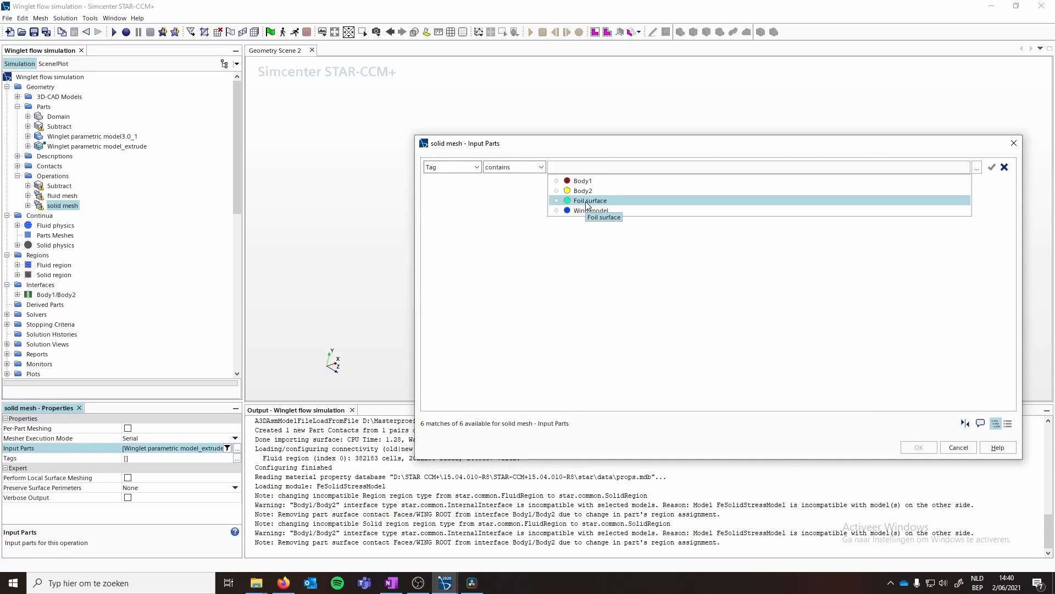
{"action": "left_click", "coordinate": [556, 210]}
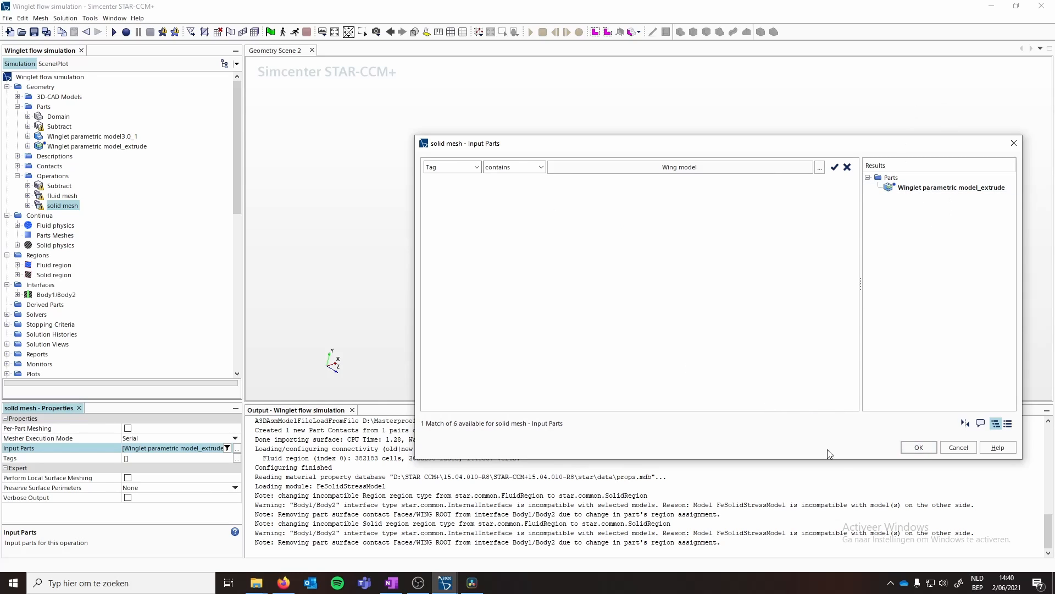
{"action": "left_click", "coordinate": [918, 447]}
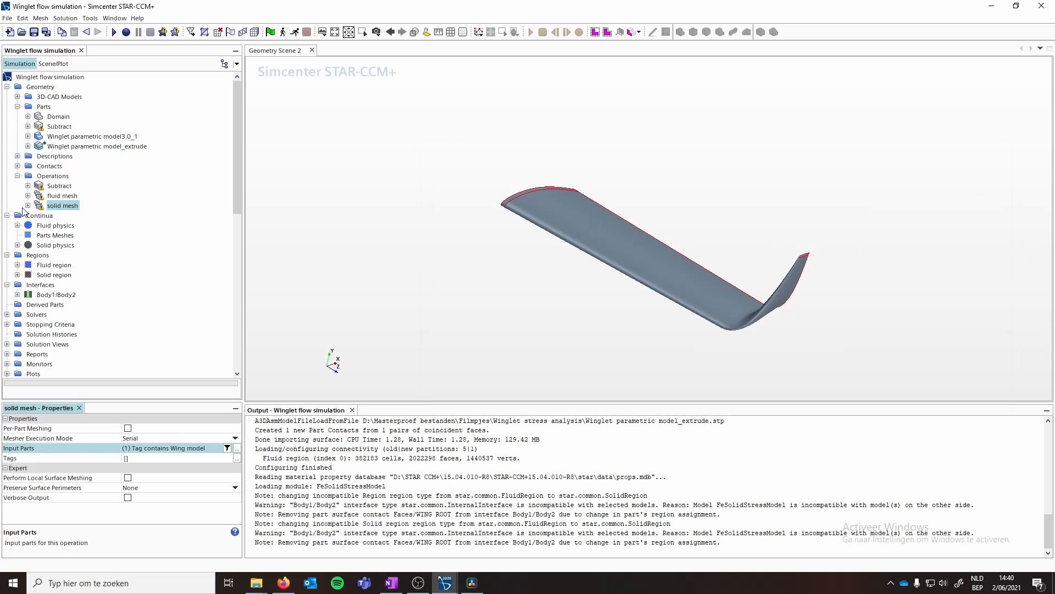
- Set the solid mesh operation's default Base Size to 0.8 m
{"action": "left_click", "coordinate": [28, 205]}
{"action": "left_click", "coordinate": [38, 225]}
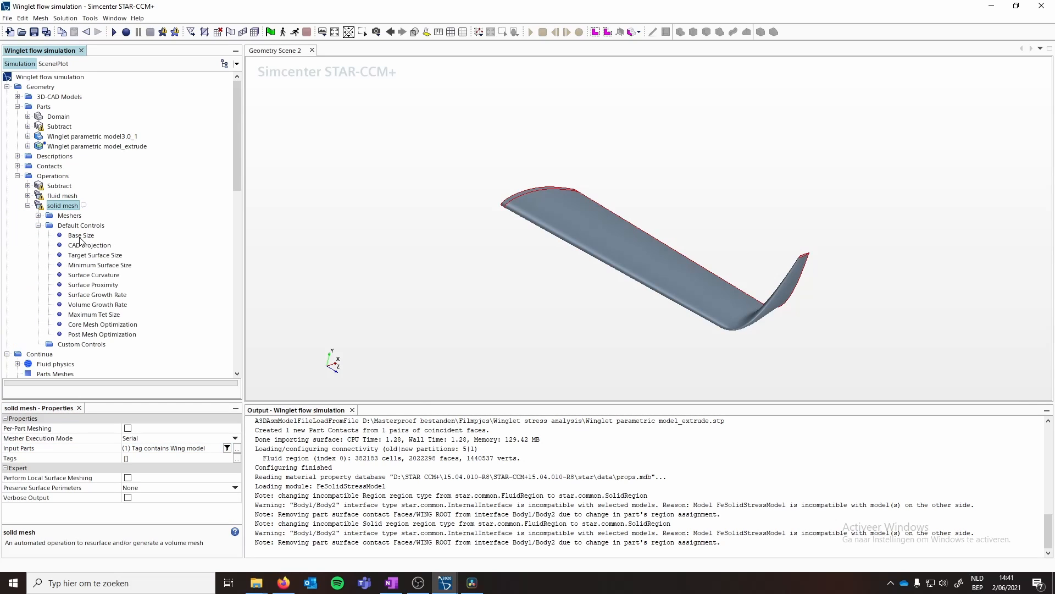
{"action": "left_click", "coordinate": [81, 236]}
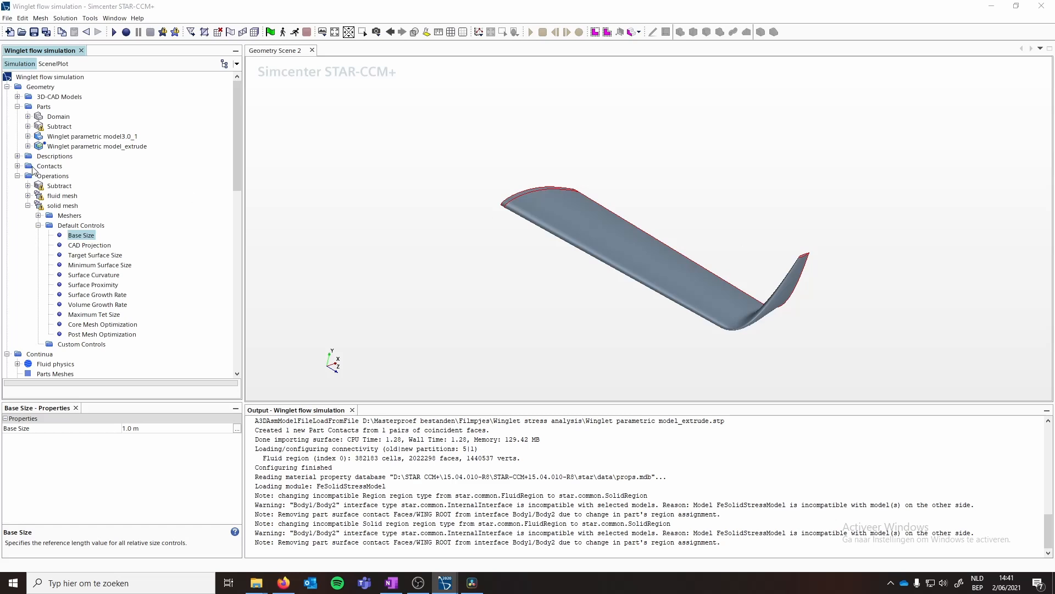
{"action": "left_click", "coordinate": [168, 429]}
{"action": "type", "text": "0."}
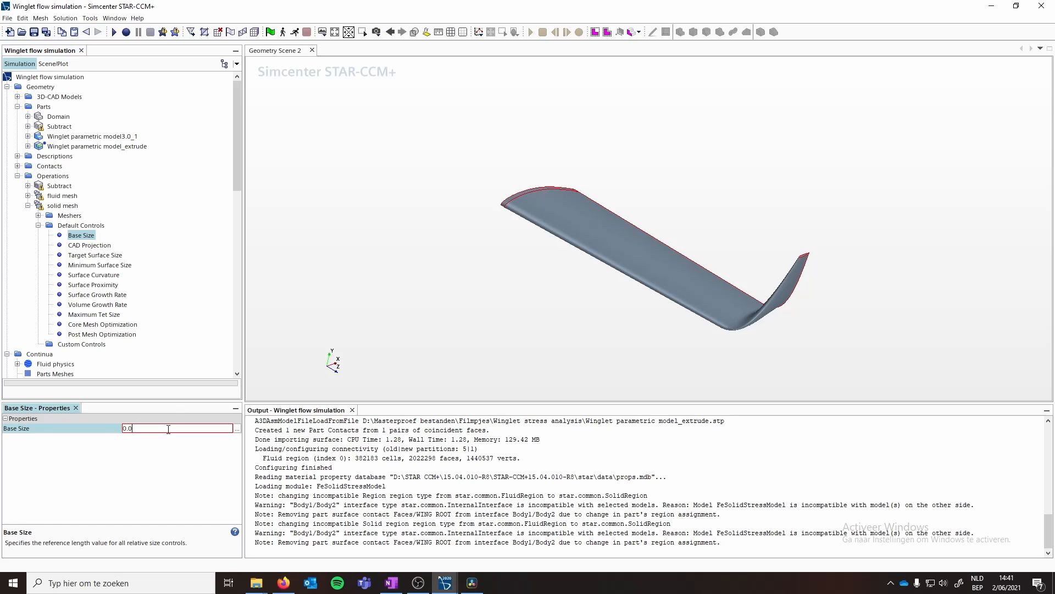
{"action": "type", "text": "8"}
{"action": "key", "text": "Return"}
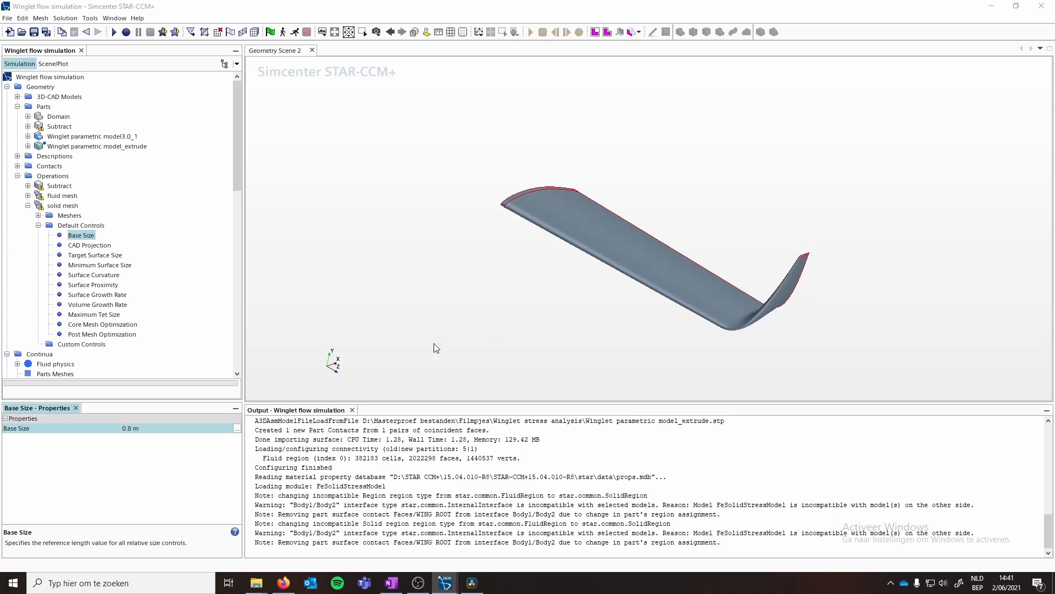
- Set the solid mesh Target Surface Size to 5 percent of base
{"action": "left_click", "coordinate": [173, 429]}
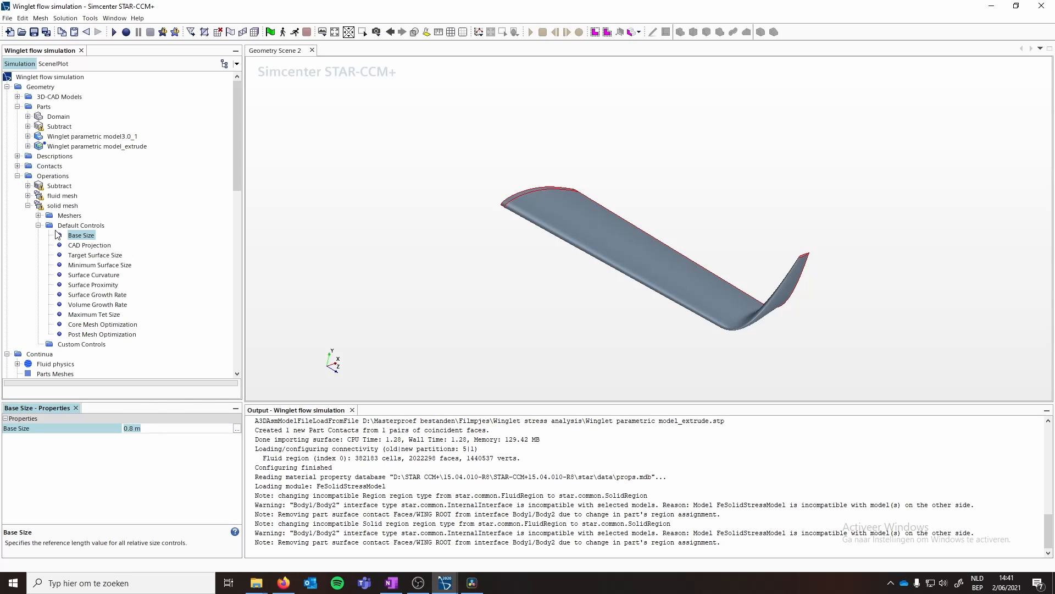
{"action": "left_click", "coordinate": [92, 256]}
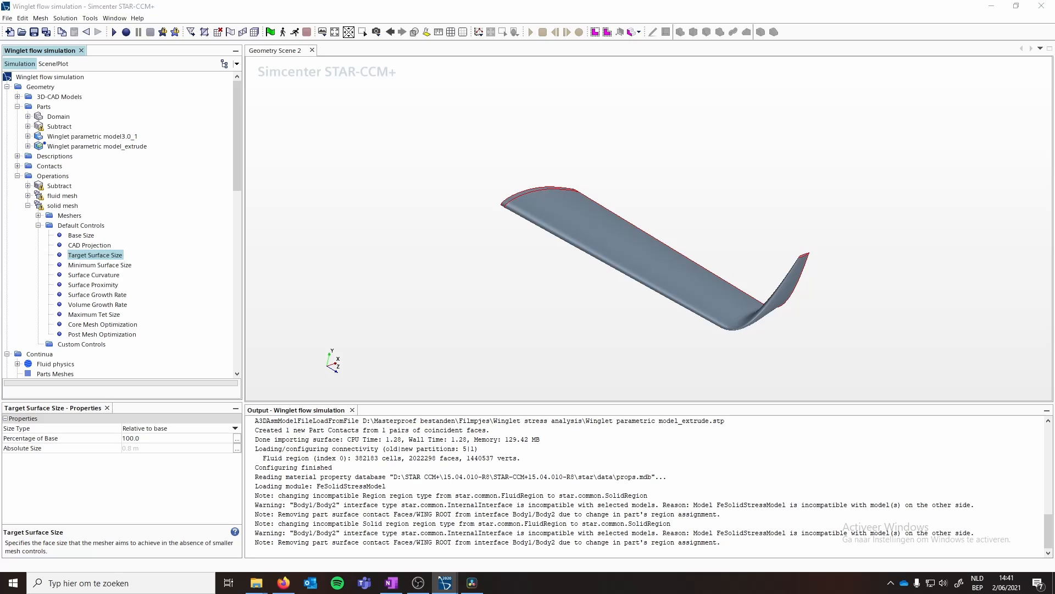
{"action": "left_click", "coordinate": [153, 443]}
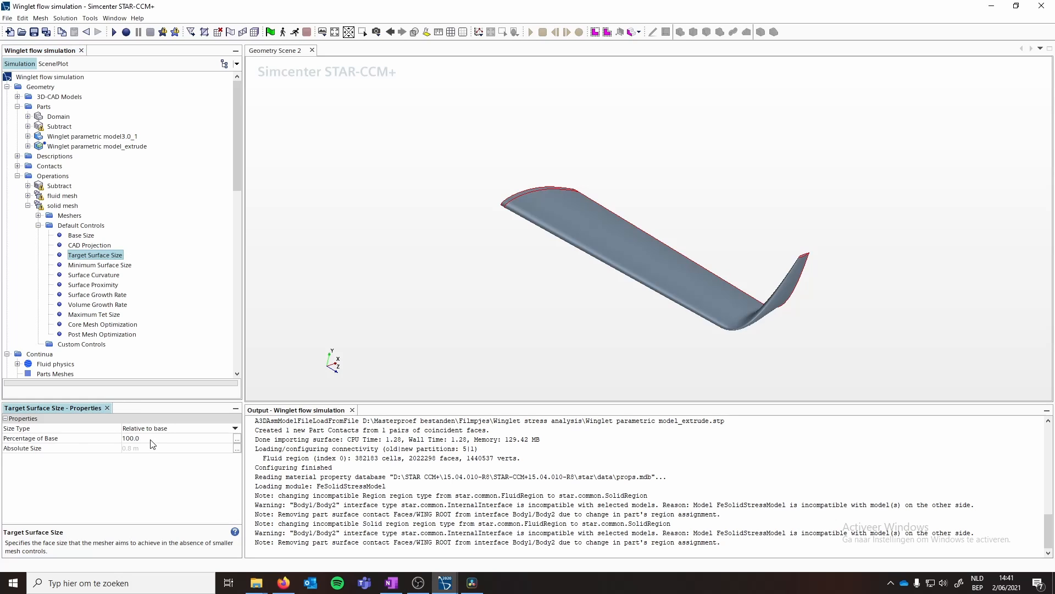
{"action": "left_click", "coordinate": [153, 438]}
{"action": "type", "text": "5"}
{"action": "key", "text": "Return"}
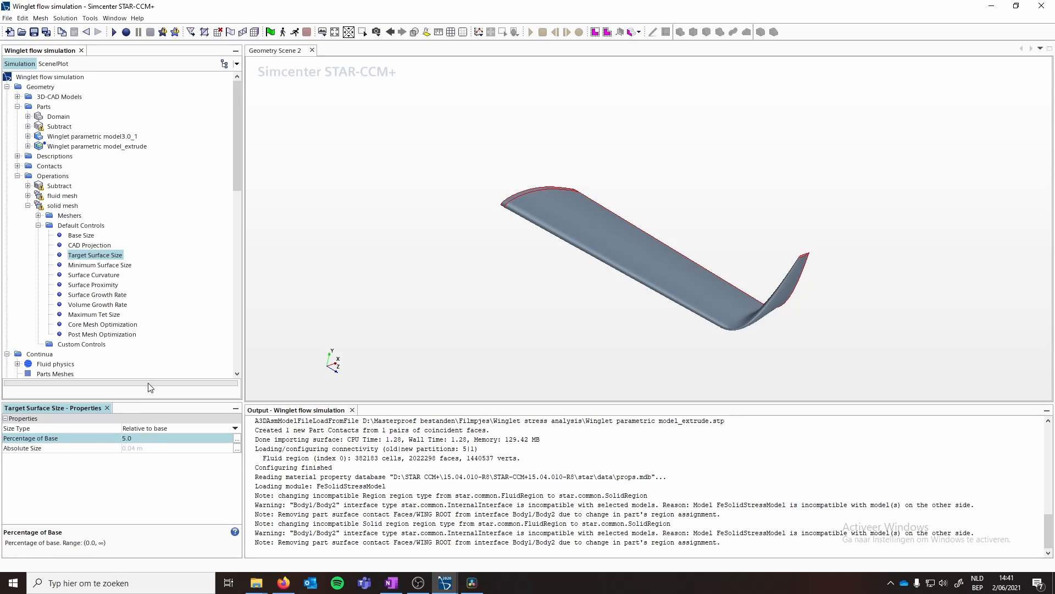
- Set the solid mesh Minimum Surface Size to 0.2 percent of base
{"action": "left_click", "coordinate": [86, 267]}
{"action": "left_click", "coordinate": [143, 438]}
{"action": "type", "text": "0"}
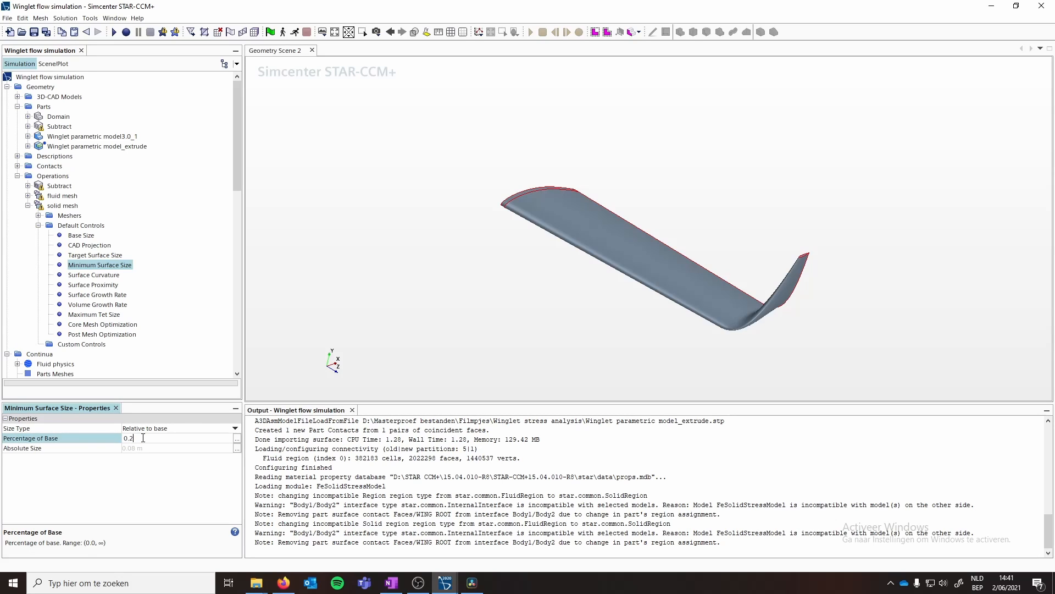
{"action": "type", "text": ".2"}
{"action": "key", "text": "Return"}
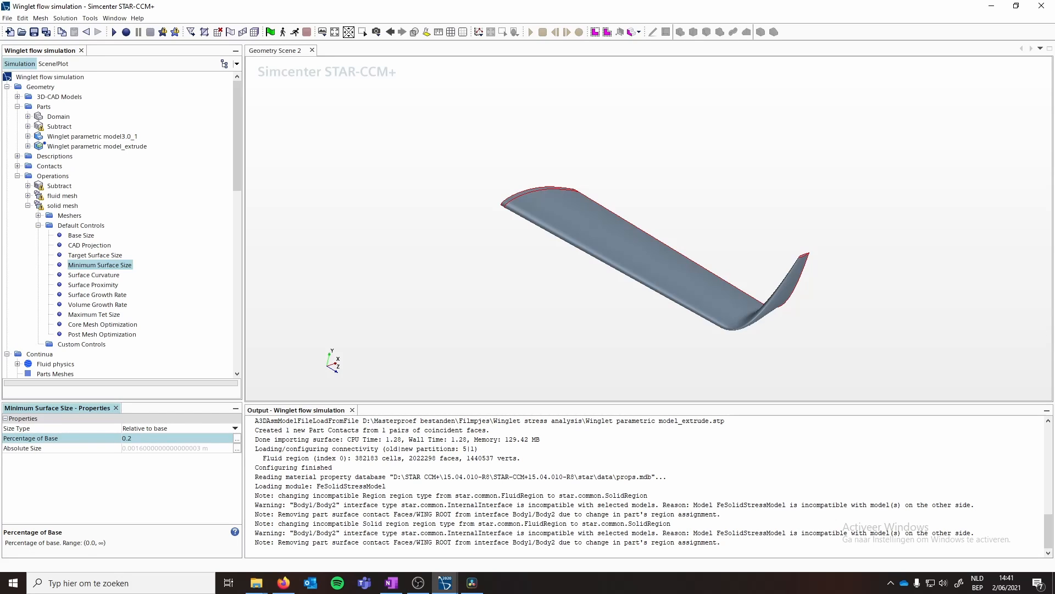
- Set the solid mesh Surface Growth Rate to Slow
{"action": "left_click", "coordinate": [90, 284]}
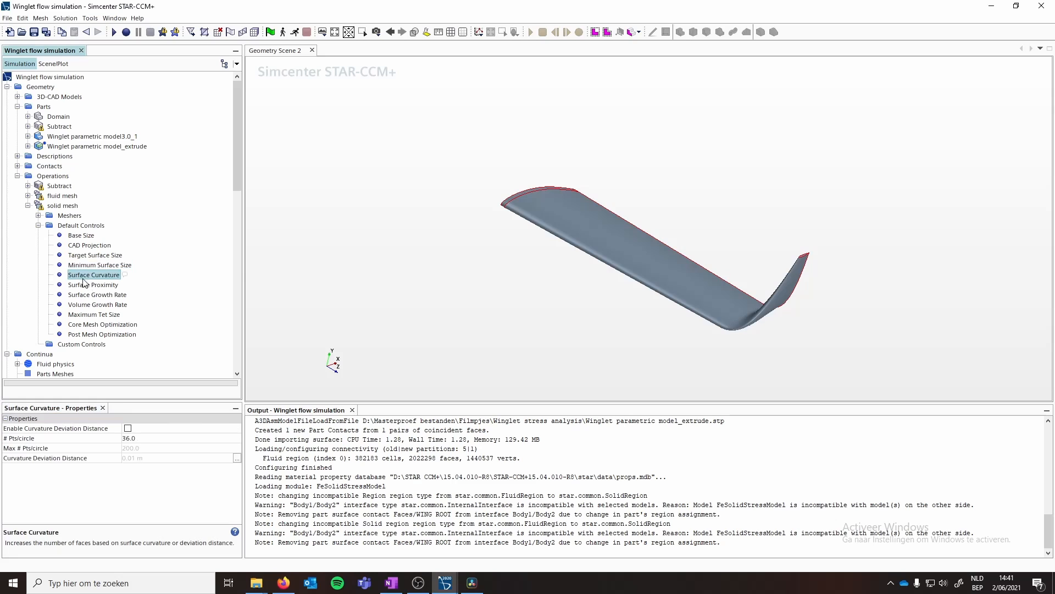
{"action": "left_click", "coordinate": [83, 295]}
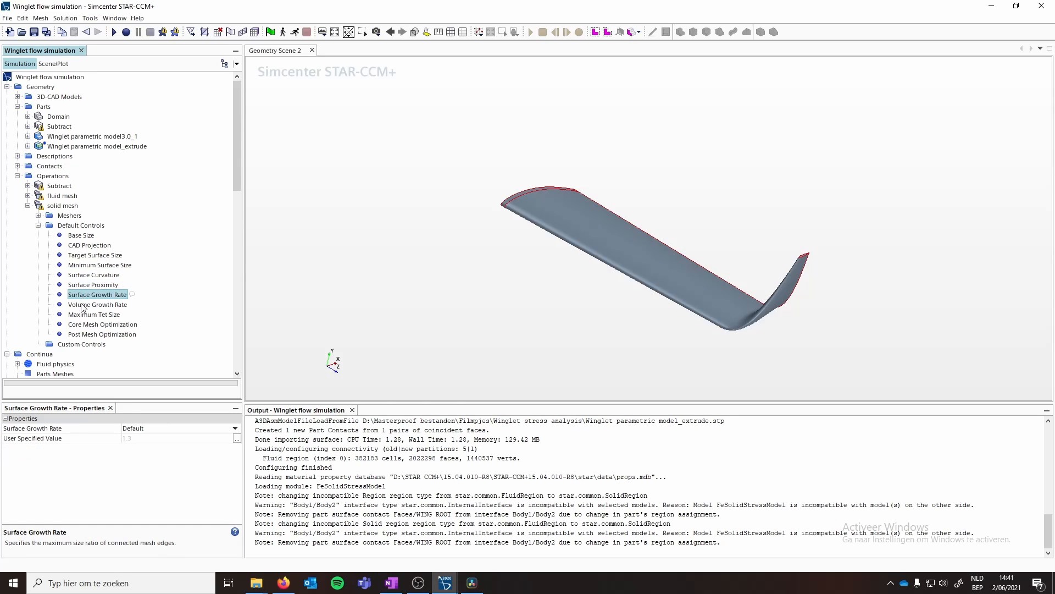
{"action": "left_click", "coordinate": [152, 428]}
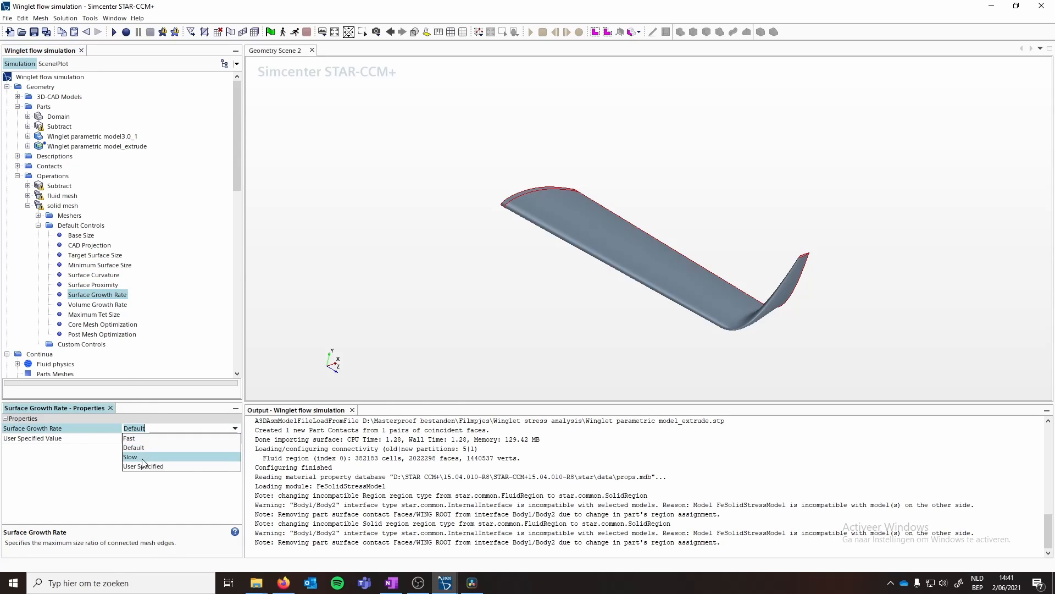
{"action": "left_click", "coordinate": [144, 457]}
- Set the solid mesh Volume Growth Rate to 1.1
{"action": "left_click", "coordinate": [96, 305]}
{"action": "left_click", "coordinate": [147, 428]}
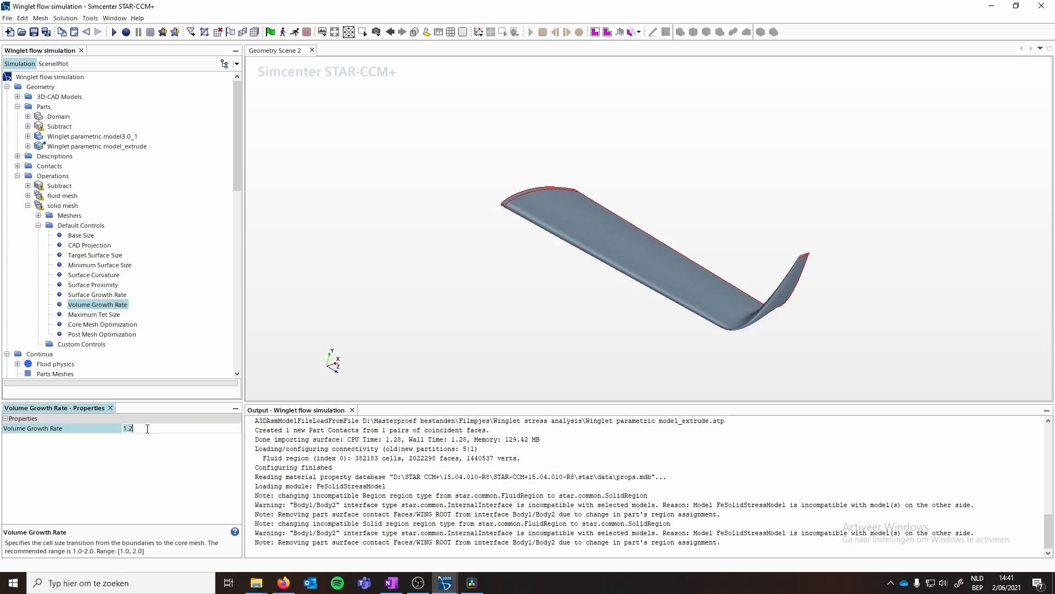
{"action": "type", "text": "1.1"}
{"action": "key", "text": "Return"}
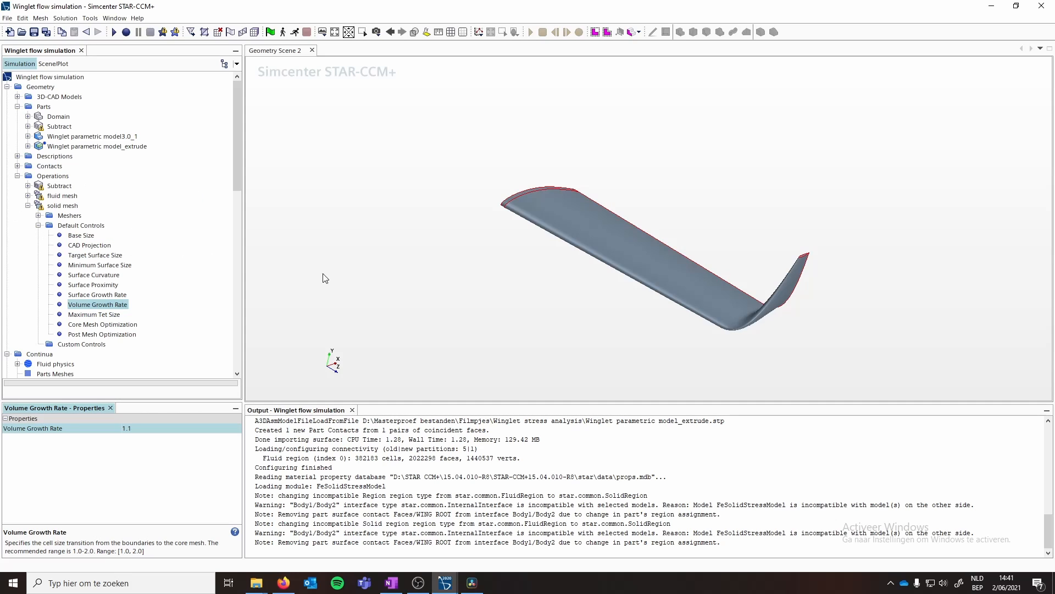
{"action": "left_click_drag", "start_coordinate": [691, 269], "coordinate": [596, 289]}
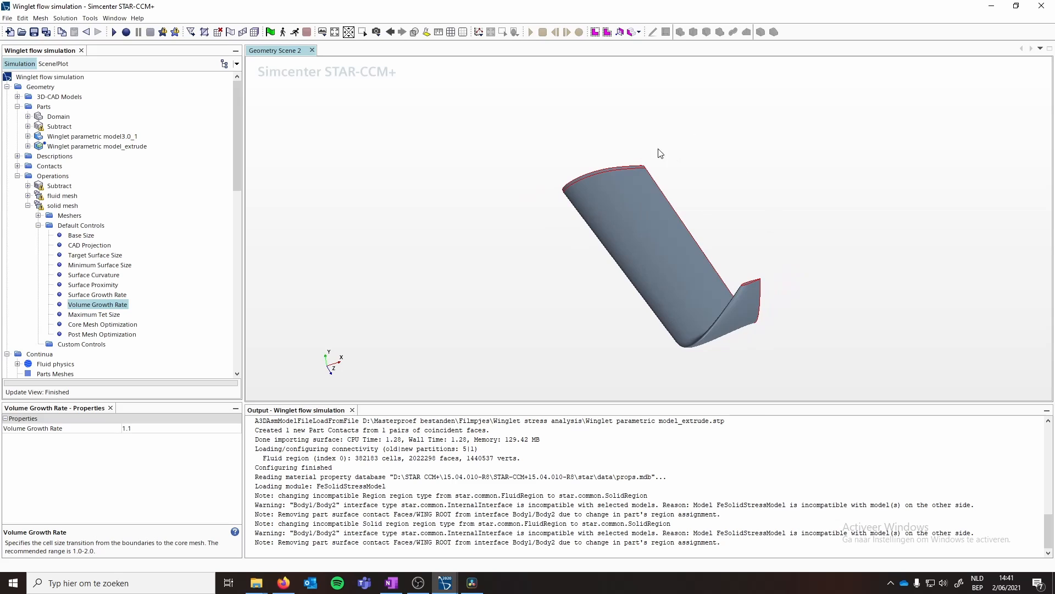
{"action": "left_click_drag", "start_coordinate": [711, 219], "coordinate": [782, 301]}
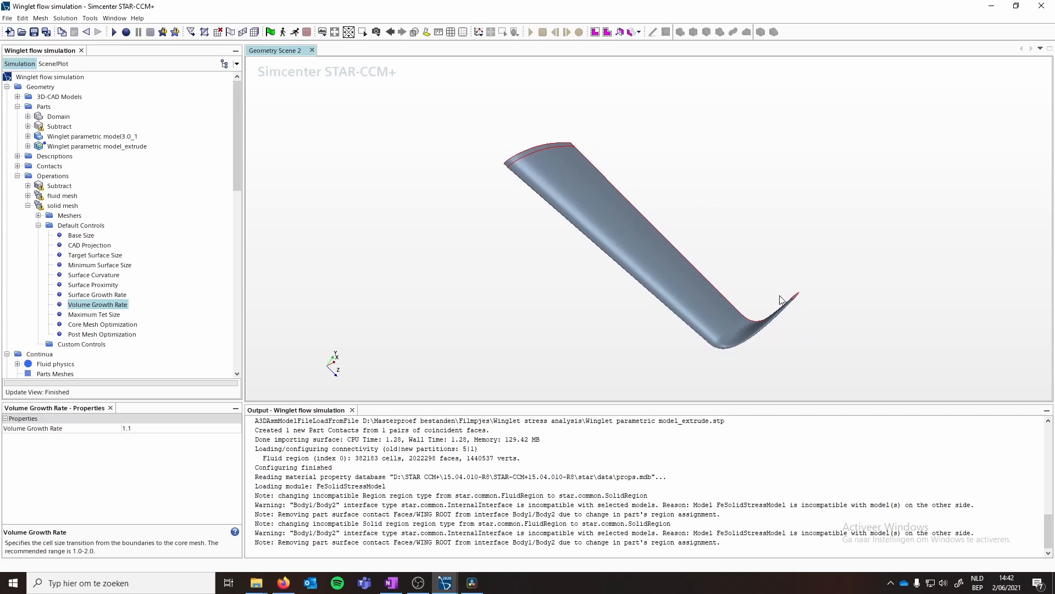
{"action": "left_click_drag", "start_coordinate": [675, 301], "coordinate": [669, 255]}
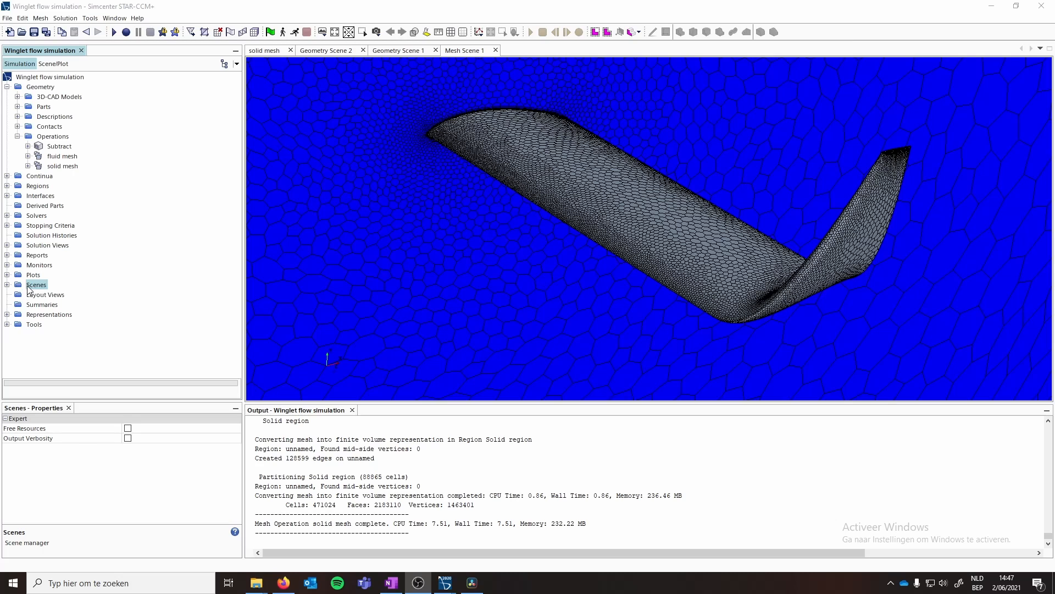
- Create a new Surface Data Mapper under the Tools' Data Mappers node
{"action": "left_click", "coordinate": [7, 324]}
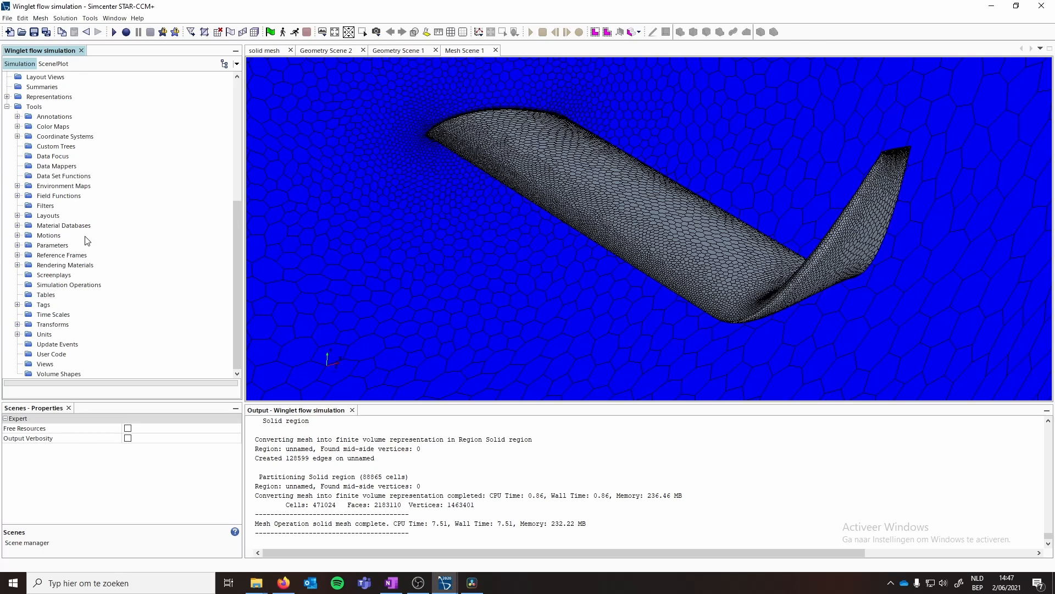
{"action": "left_click", "coordinate": [52, 167]}
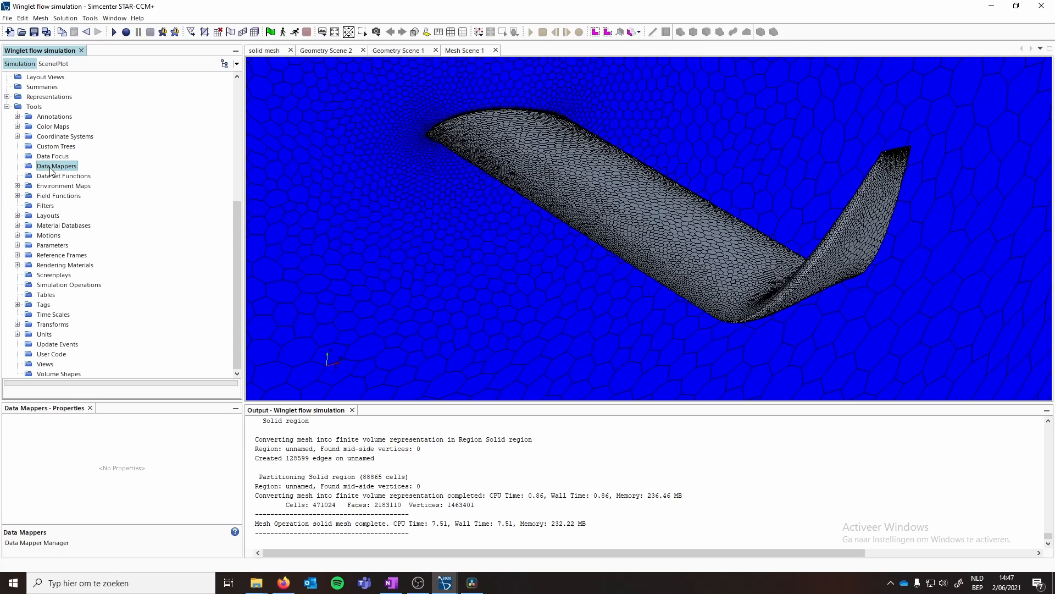
{"action": "right_click", "coordinate": [51, 172]}
{"action": "mouse_move", "coordinate": [71, 176]}
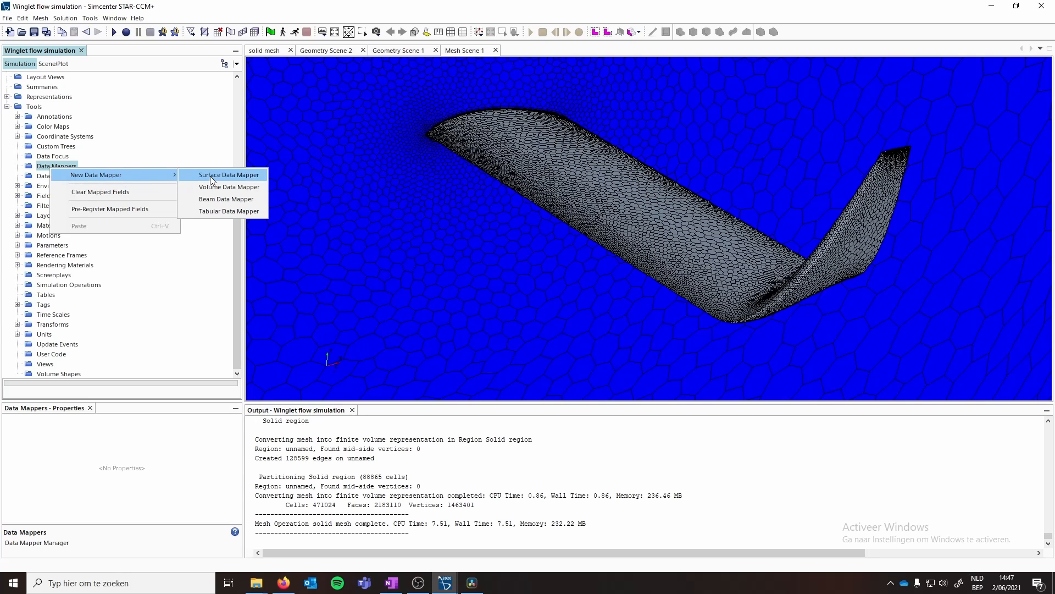
{"action": "left_click", "coordinate": [229, 174]}
{"action": "left_click", "coordinate": [79, 177]}
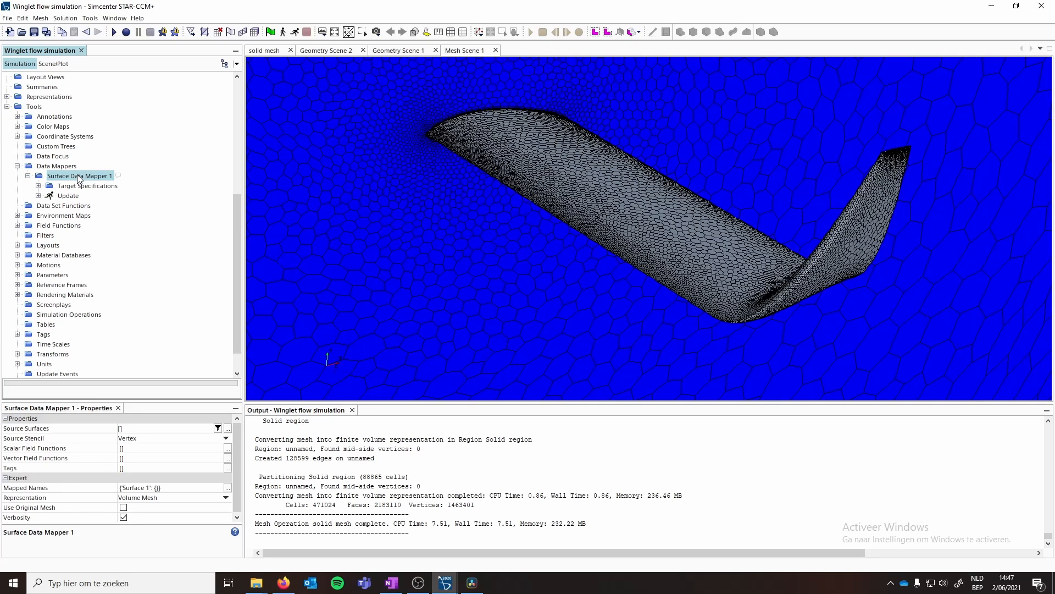
- Set the data mapper's source surfaces to the fluid region's winglet Faces and WINGLET TIP boundaries
{"action": "left_click", "coordinate": [139, 432]}
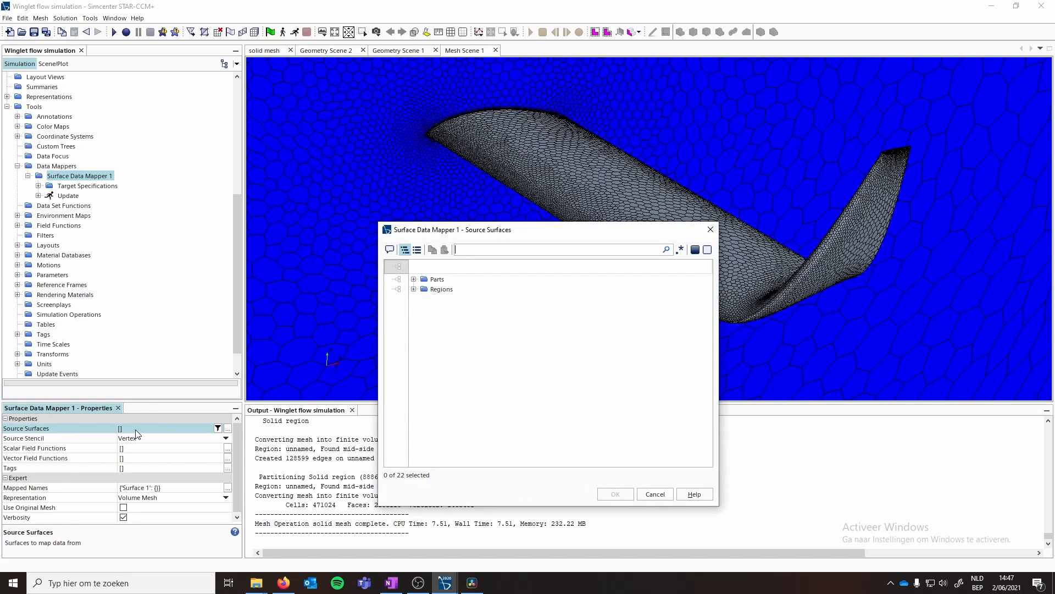
{"action": "left_click", "coordinate": [414, 289]}
{"action": "left_click", "coordinate": [424, 299]}
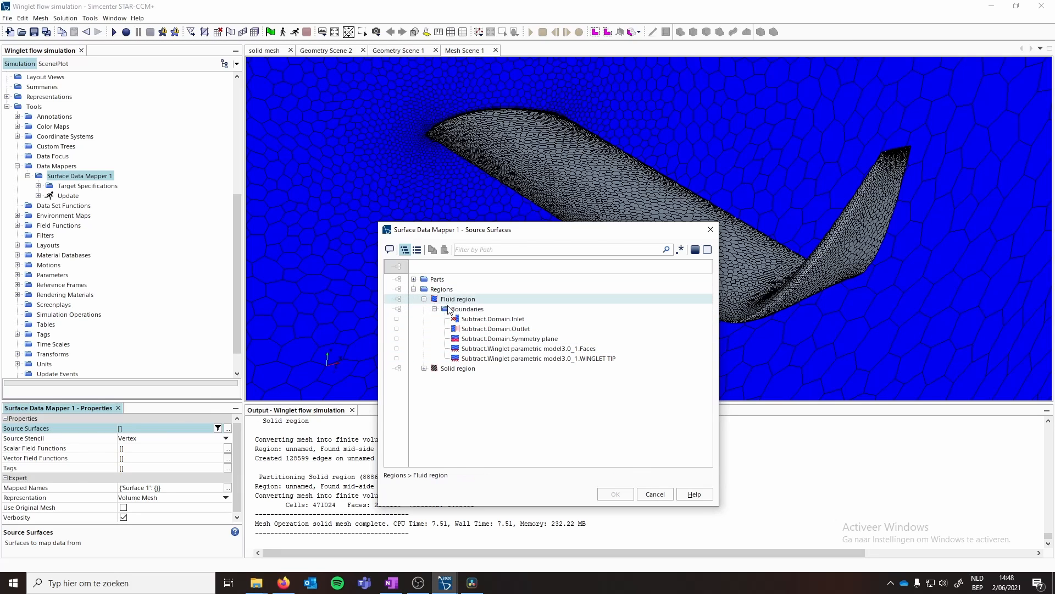
{"action": "left_click", "coordinate": [490, 350]}
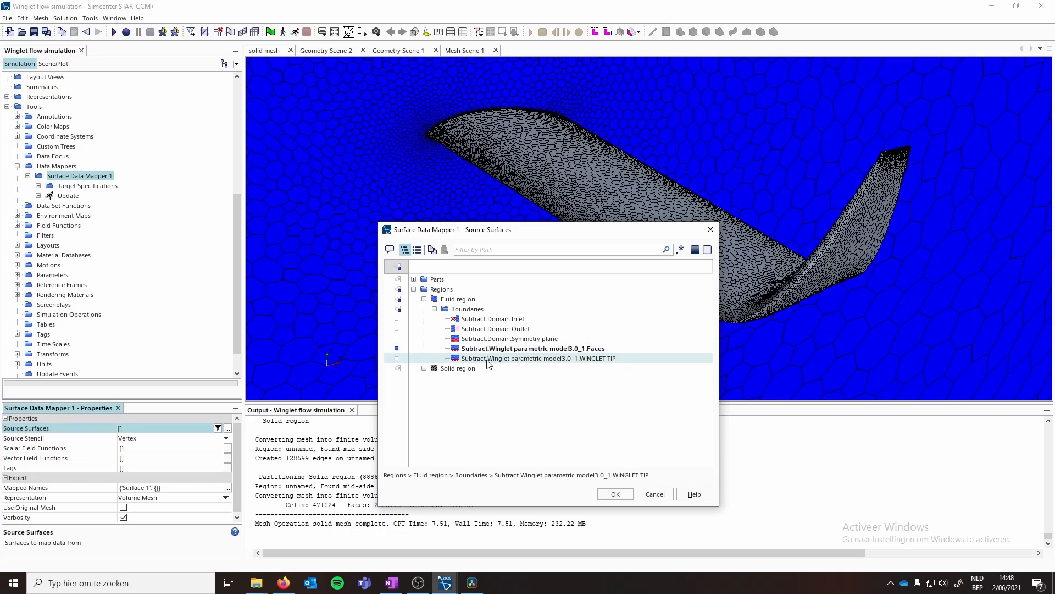
{"action": "left_click", "coordinate": [491, 358], "text": "ctrl"}
{"action": "left_click", "coordinate": [610, 494]}
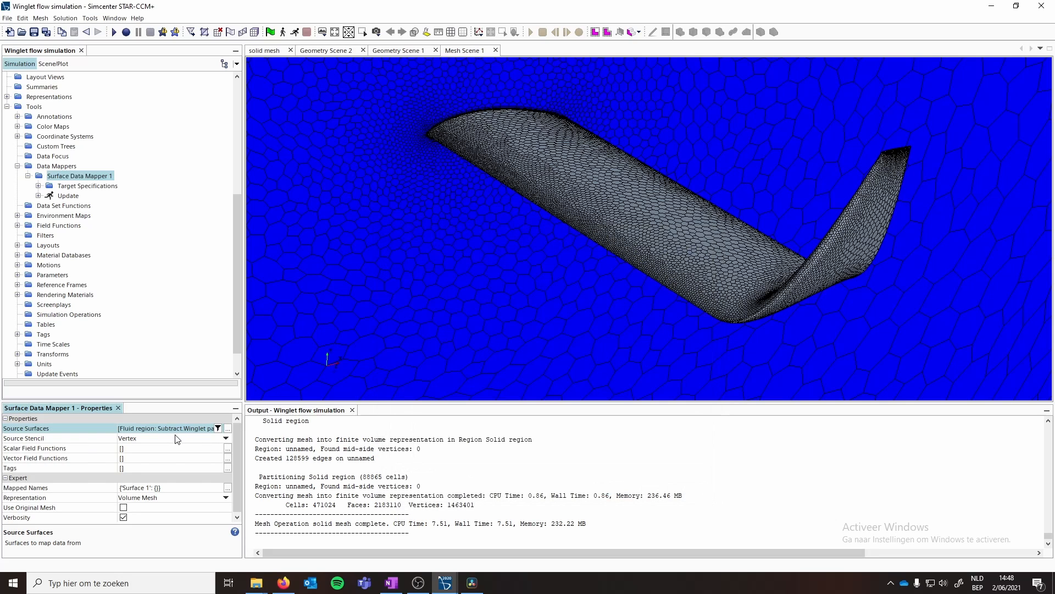
- Add Absolute Pressure to the data mapper's scalar field functions
{"action": "left_click", "coordinate": [137, 450]}
{"action": "left_click", "coordinate": [136, 447]}
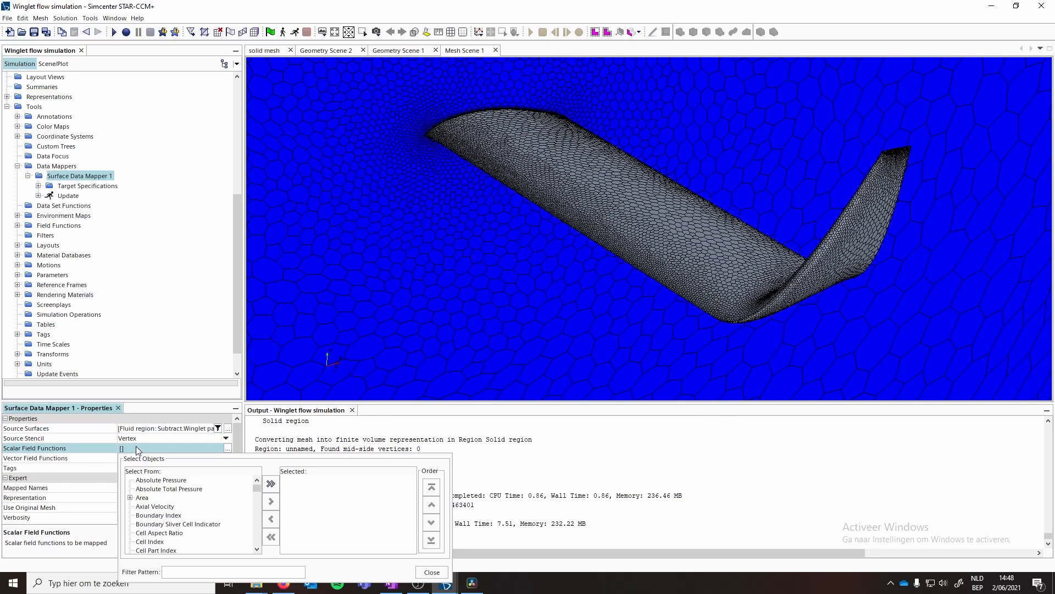
{"action": "left_click", "coordinate": [161, 481]}
{"action": "left_click", "coordinate": [270, 484]}
{"action": "left_click", "coordinate": [270, 537]}
{"action": "left_click", "coordinate": [271, 501]}
- Add Wall Shear Stress Magnitude to the data mapper's scalar field functions
{"action": "scroll", "coordinate": [204, 510], "scroll_direction": "down", "scroll_amount": 5}
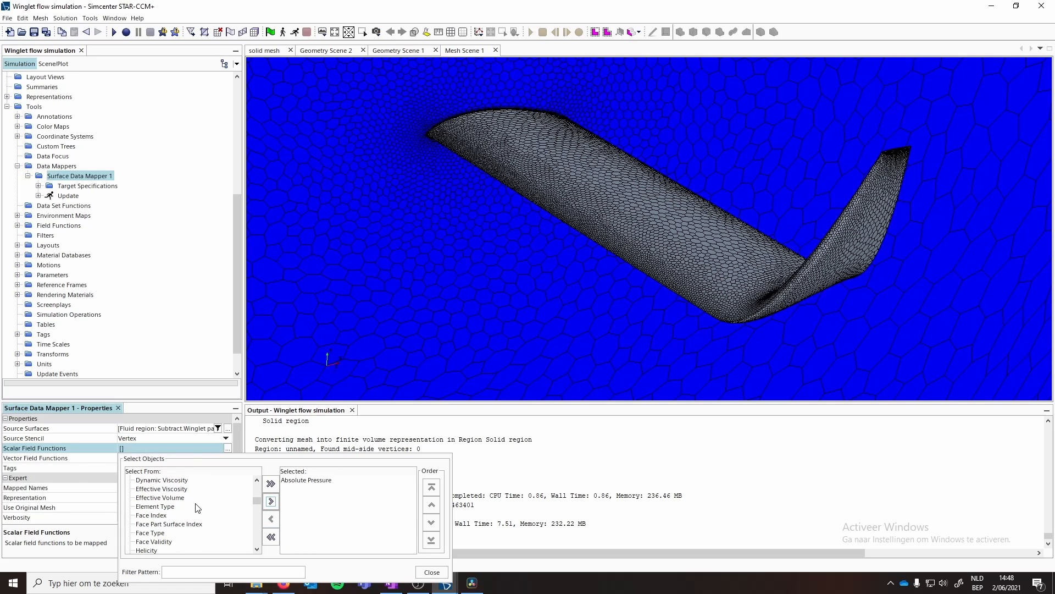
{"action": "scroll", "coordinate": [198, 507], "scroll_direction": "down", "scroll_amount": 4}
{"action": "scroll", "coordinate": [198, 507], "scroll_direction": "down", "scroll_amount": 3}
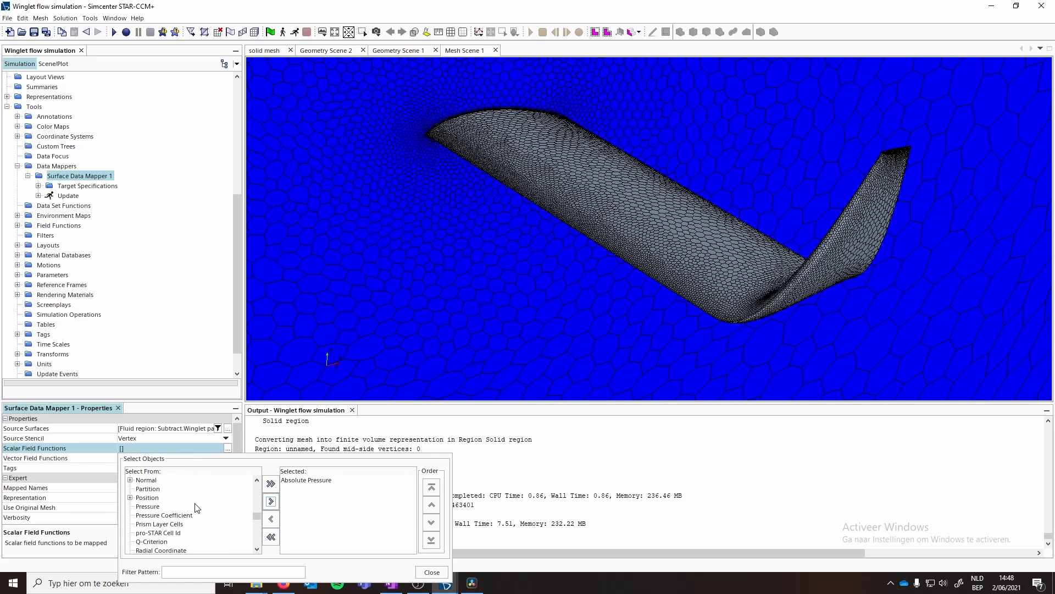
{"action": "scroll", "coordinate": [197, 507], "scroll_direction": "down", "scroll_amount": 3}
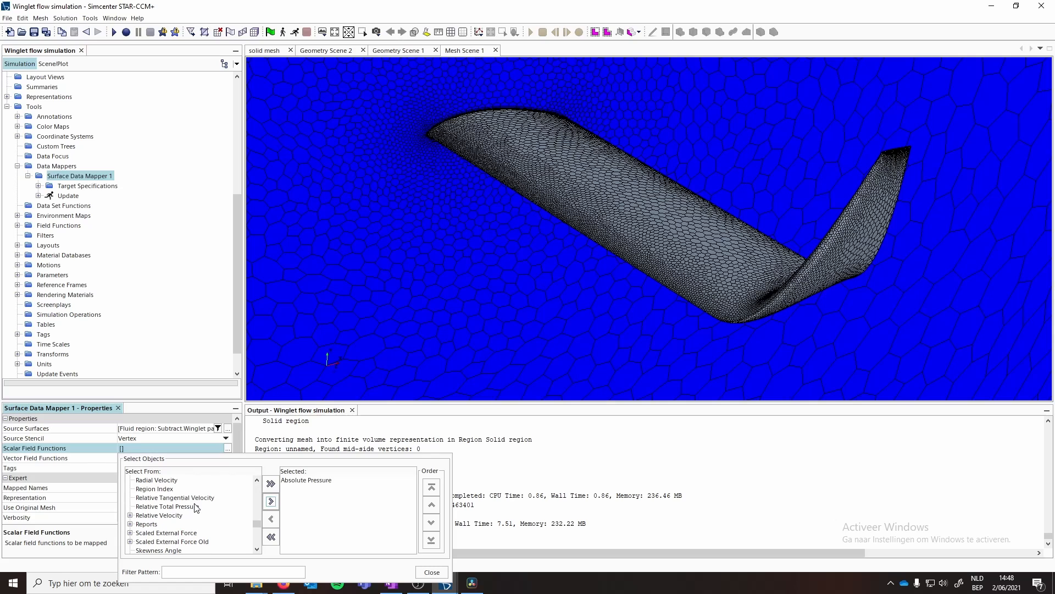
{"action": "scroll", "coordinate": [197, 507], "scroll_direction": "down", "scroll_amount": 3}
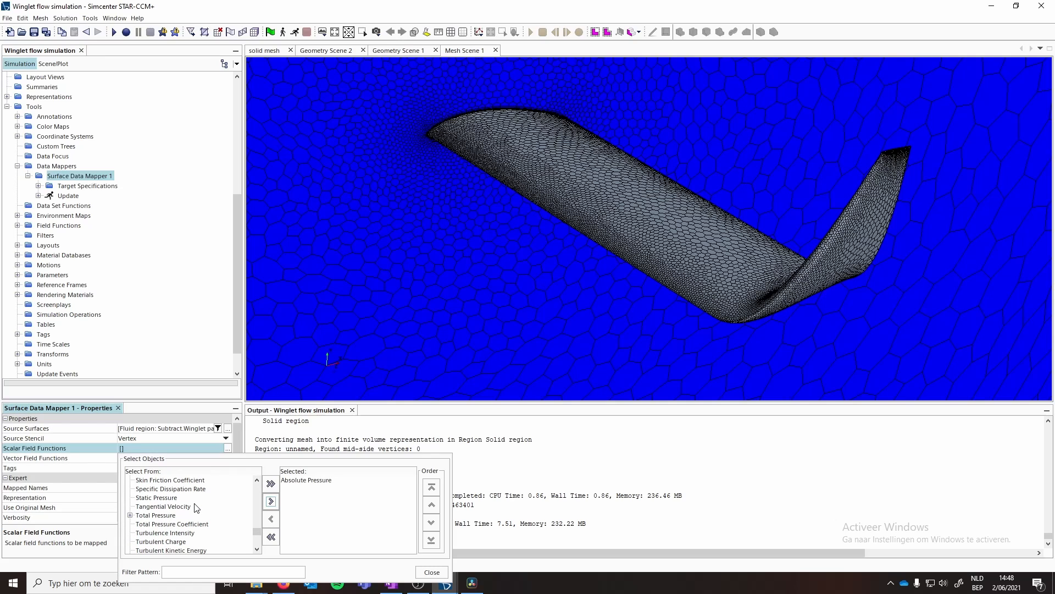
{"action": "scroll", "coordinate": [194, 507], "scroll_direction": "down", "scroll_amount": 3}
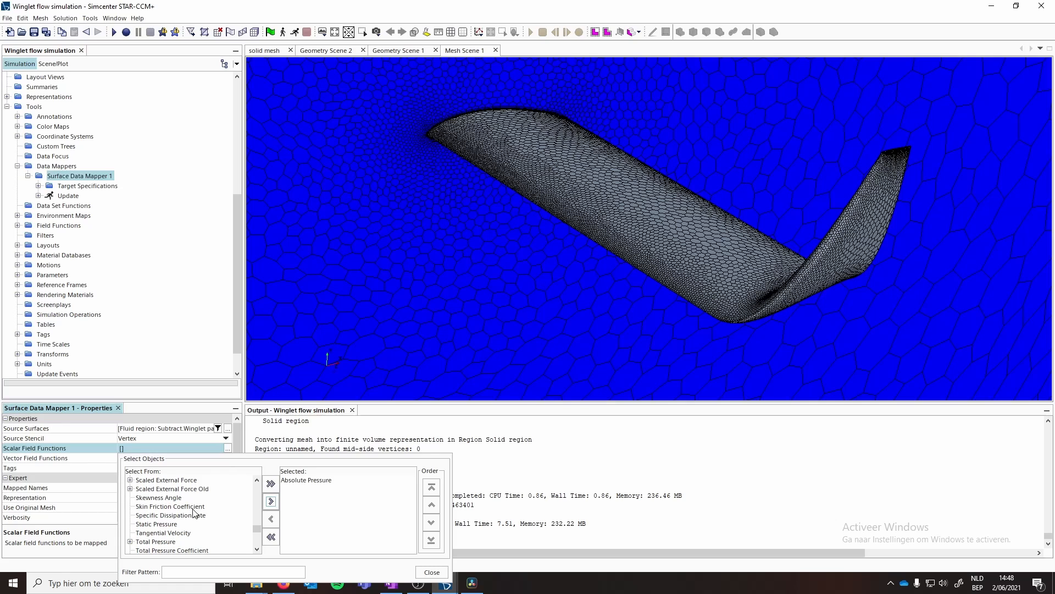
{"action": "scroll", "coordinate": [191, 520], "scroll_direction": "down", "scroll_amount": 2}
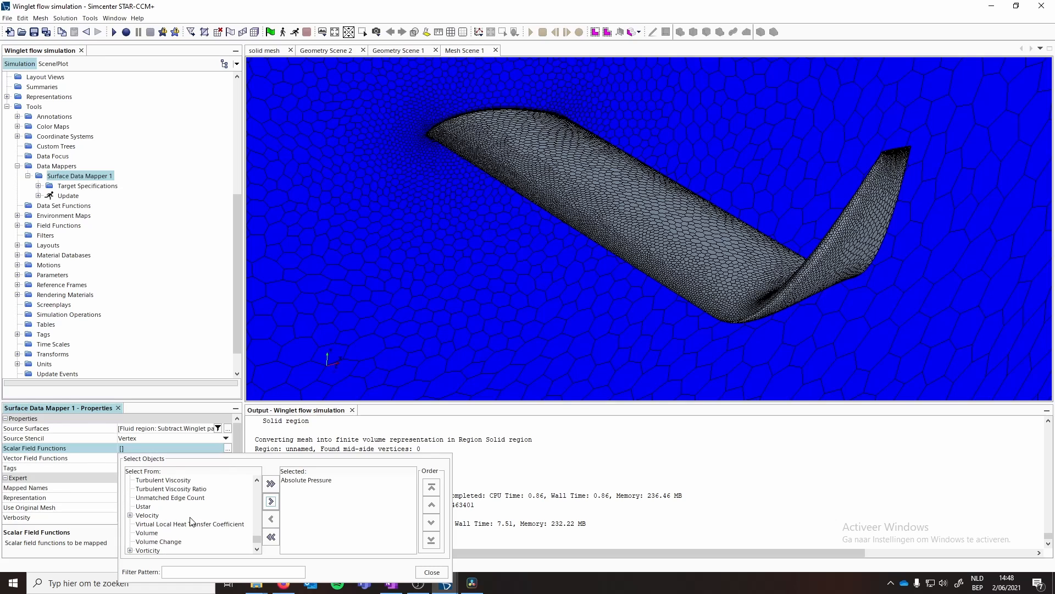
{"action": "scroll", "coordinate": [191, 521], "scroll_direction": "down", "scroll_amount": 1}
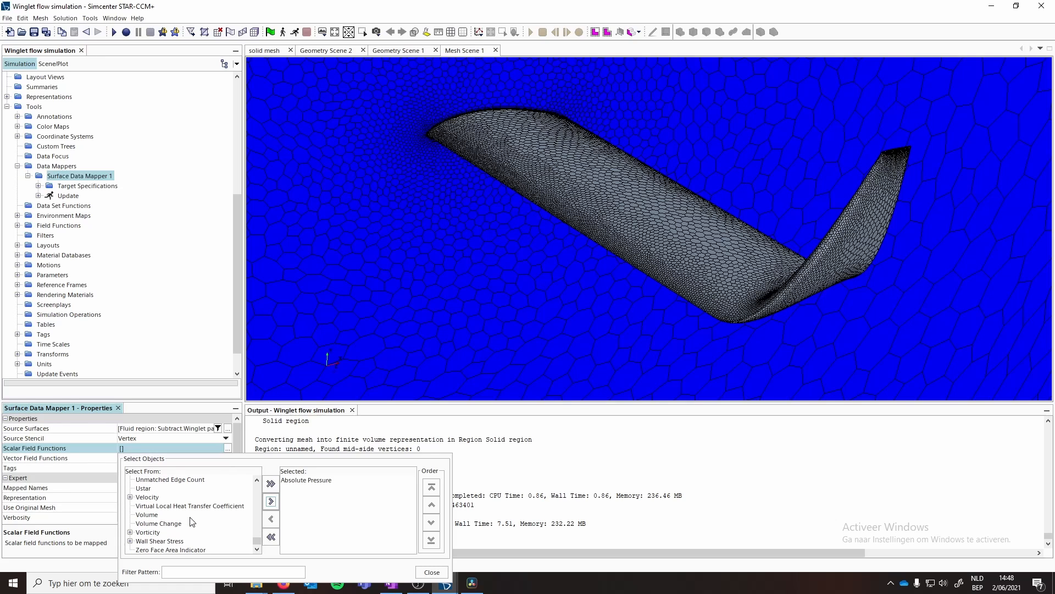
{"action": "left_click", "coordinate": [131, 542]}
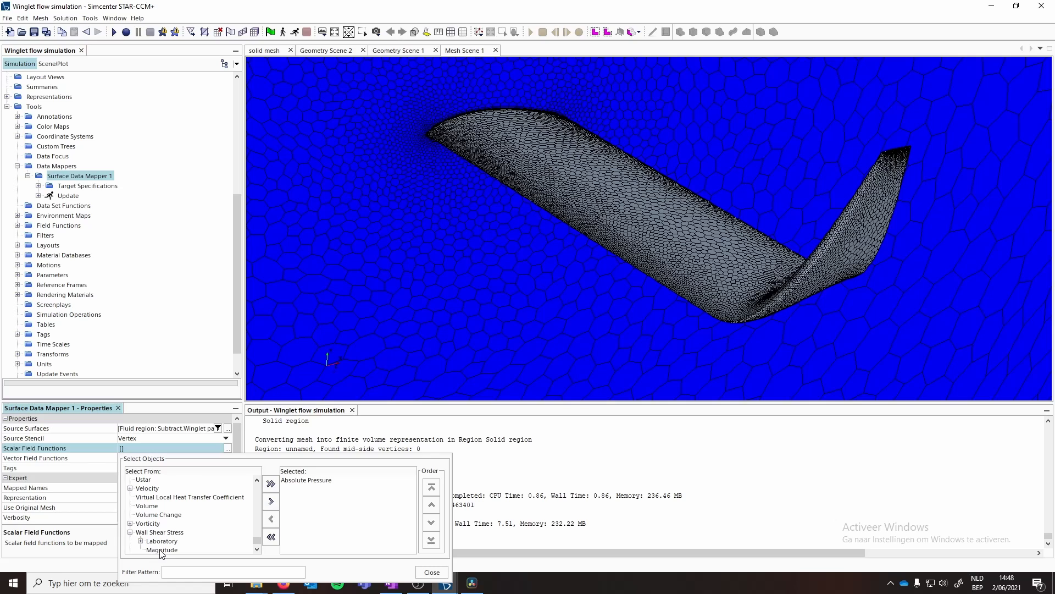
{"action": "left_click", "coordinate": [162, 550]}
{"action": "left_click", "coordinate": [271, 502]}
{"action": "left_click", "coordinate": [419, 572]}
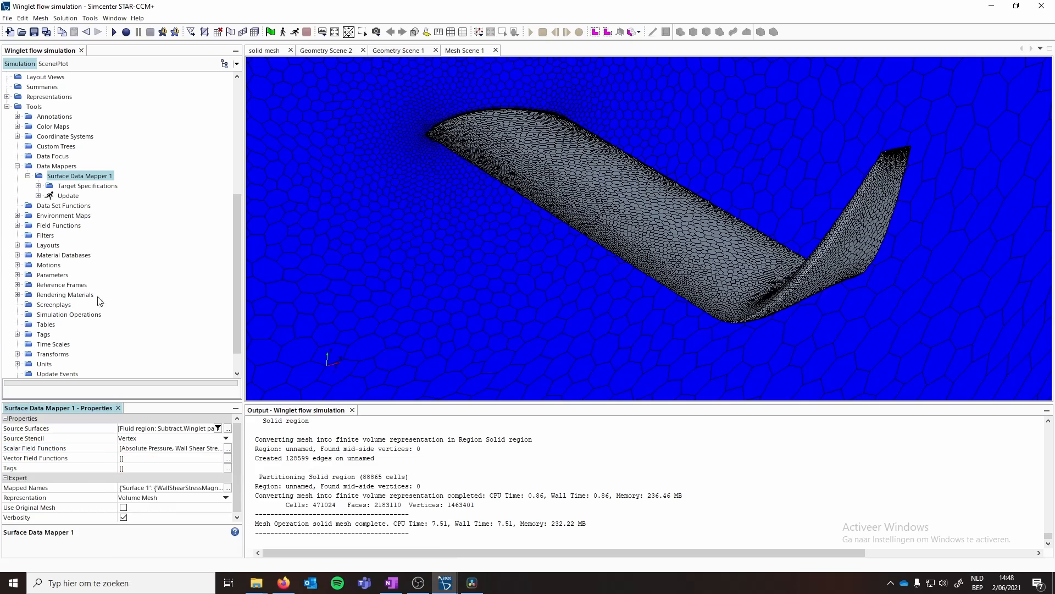
- Set the mapper's Surface 1 target entities to the solid region's Body2.FOIL SURFACE and Body2.WINGLET TIP boundaries
{"action": "left_click", "coordinate": [38, 186]}
{"action": "left_click", "coordinate": [77, 196]}
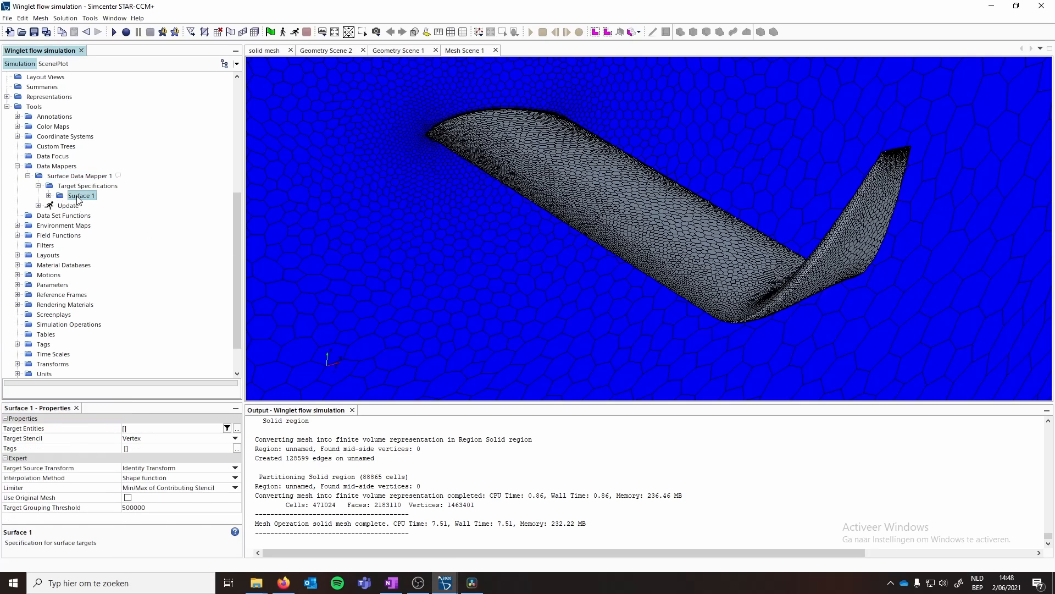
{"action": "left_click", "coordinate": [237, 428]}
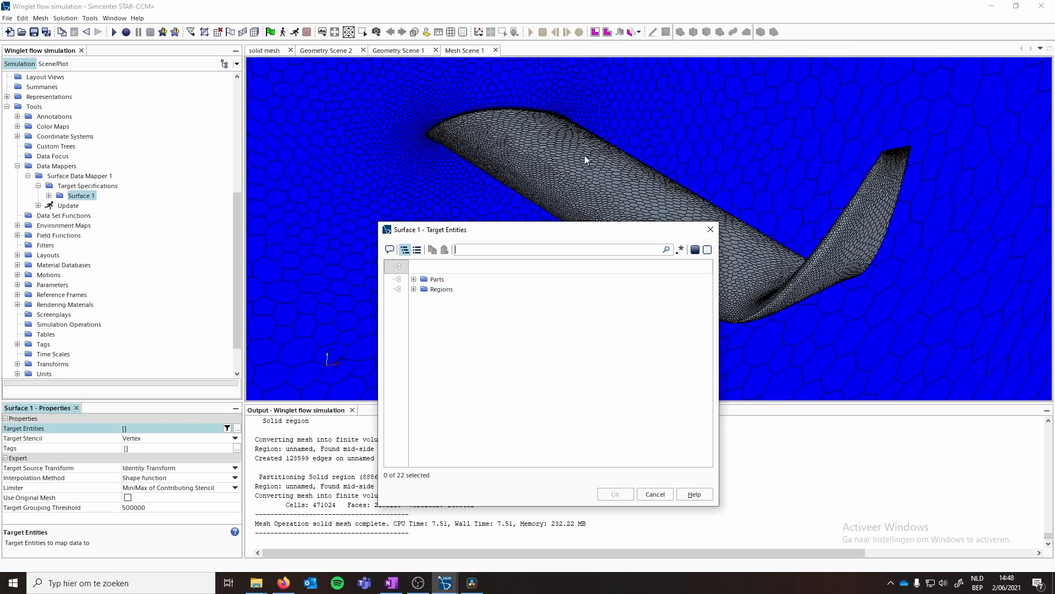
{"action": "left_click", "coordinate": [414, 290]}
{"action": "left_click", "coordinate": [425, 310]}
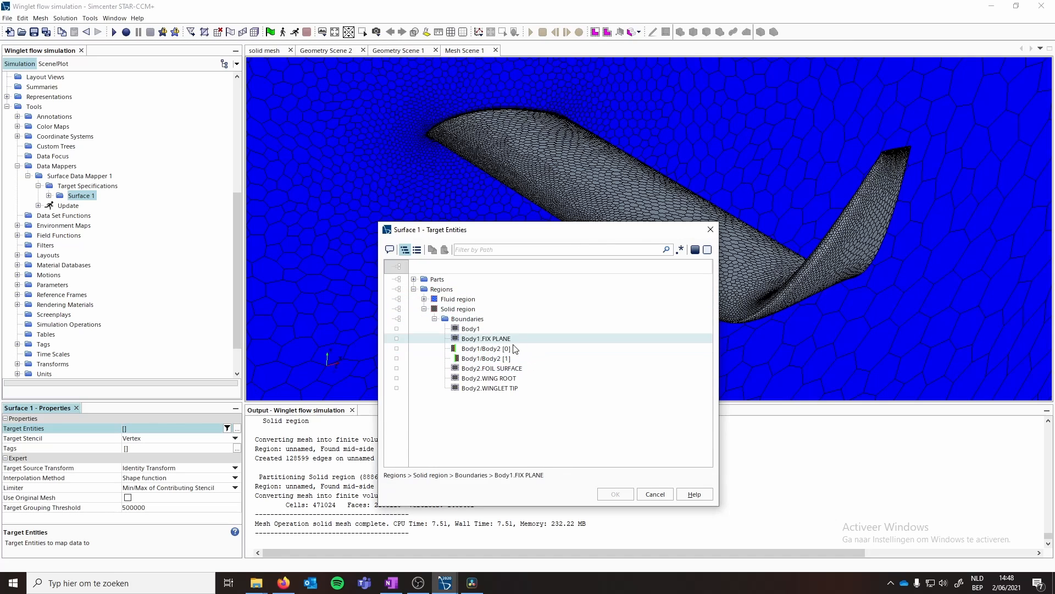
{"action": "left_click", "coordinate": [482, 370]}
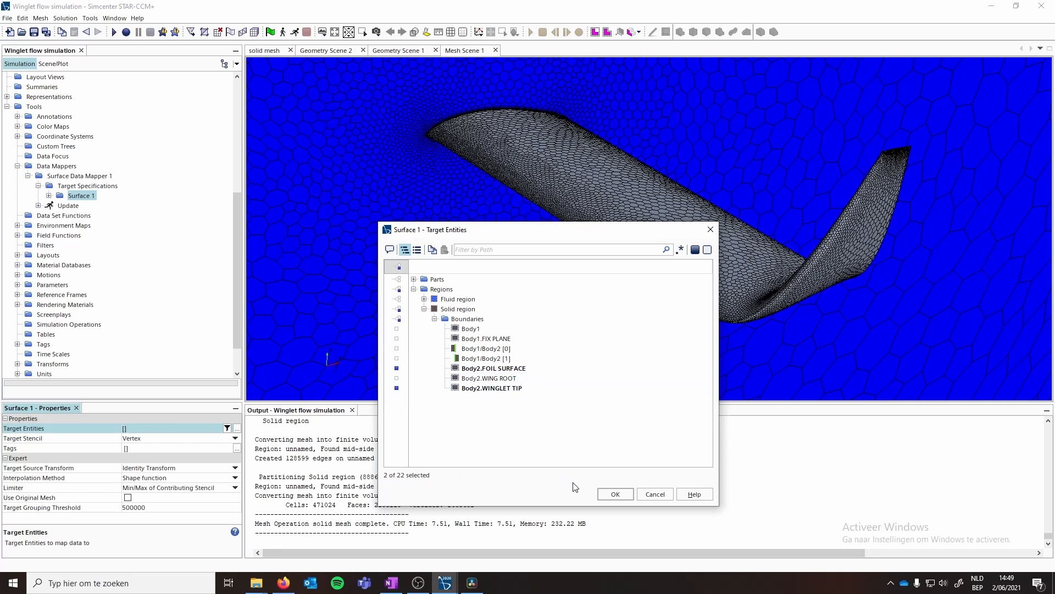
{"action": "left_click", "coordinate": [616, 495]}
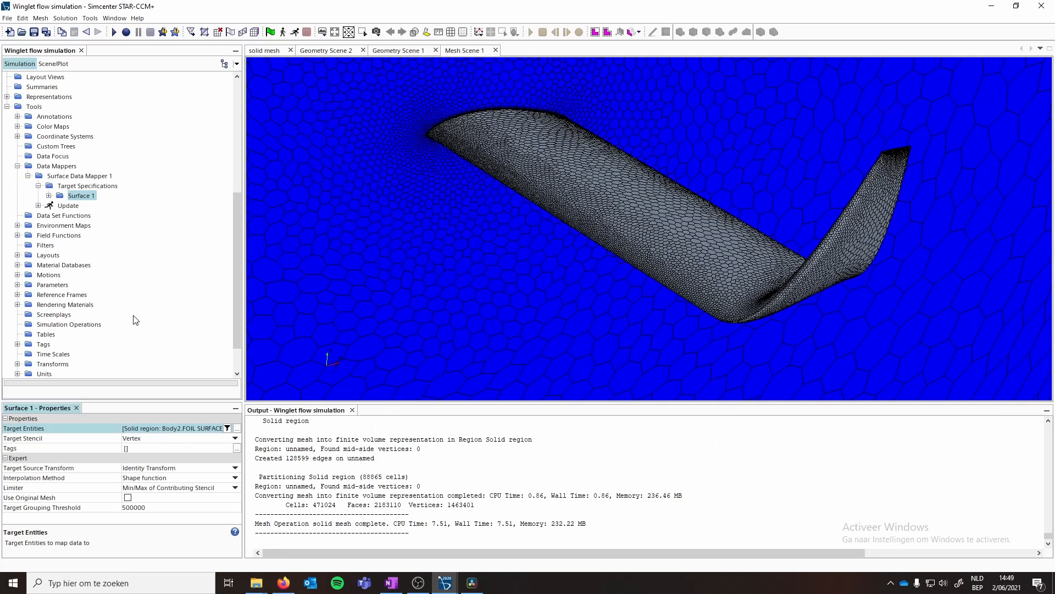
- Inspect Surface 1's Proximity Constraint, Normal Direction Constraint and Mapped Traction Options settings
{"action": "left_click", "coordinate": [49, 196]}
{"action": "left_click", "coordinate": [90, 205]}
{"action": "left_click", "coordinate": [93, 216]}
{"action": "left_click", "coordinate": [94, 226]}
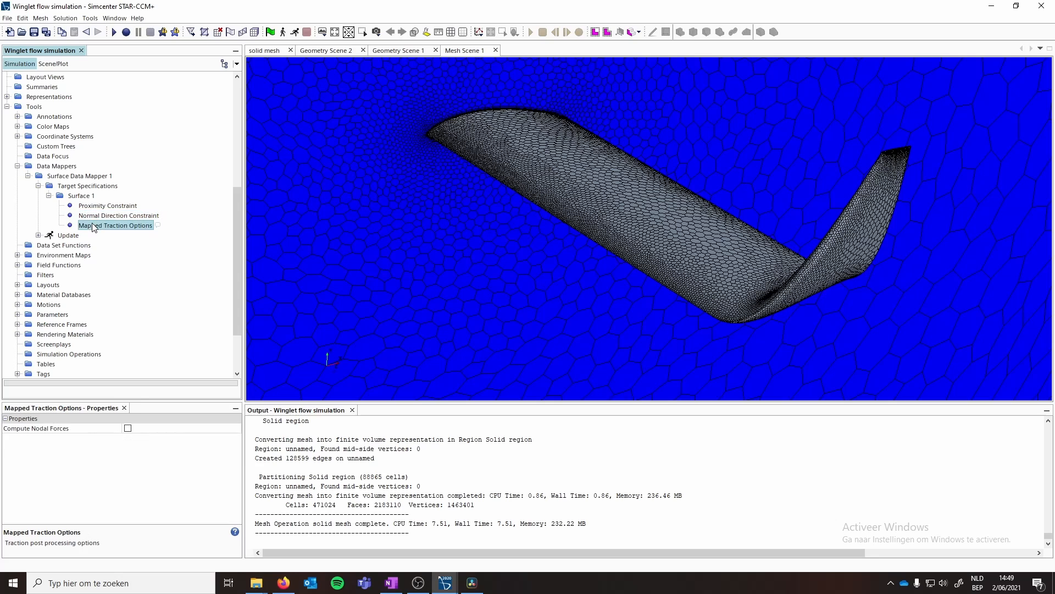
{"action": "left_click", "coordinate": [90, 205]}
{"action": "left_click", "coordinate": [93, 216]}
{"action": "left_click", "coordinate": [93, 226]}
- Rename the wall shear stress magnitude mapped name to Shear load foil
{"action": "left_click", "coordinate": [48, 170]}
{"action": "left_click", "coordinate": [61, 177]}
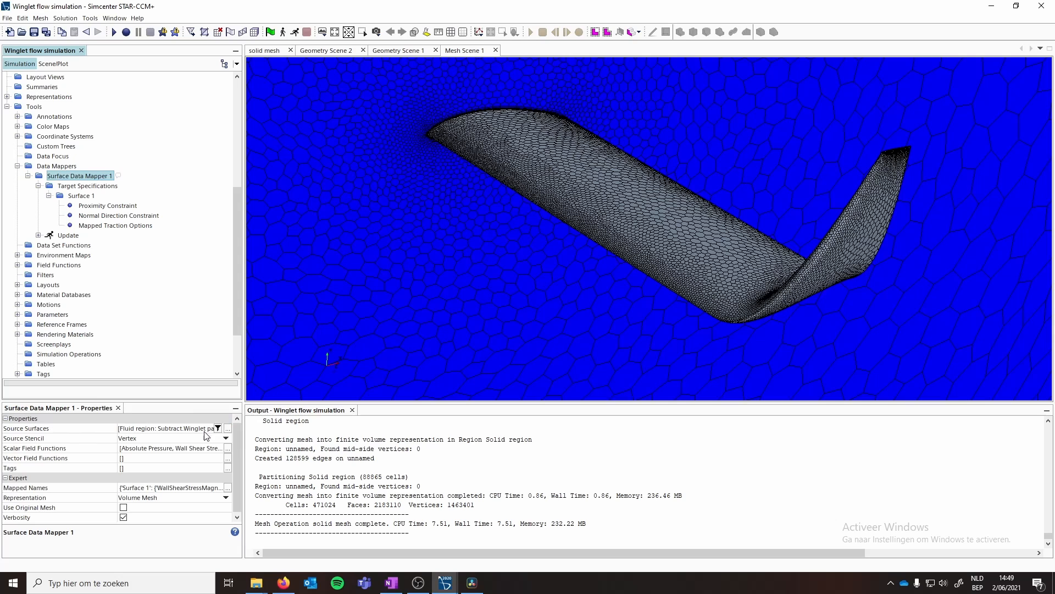
{"action": "left_click", "coordinate": [172, 488]}
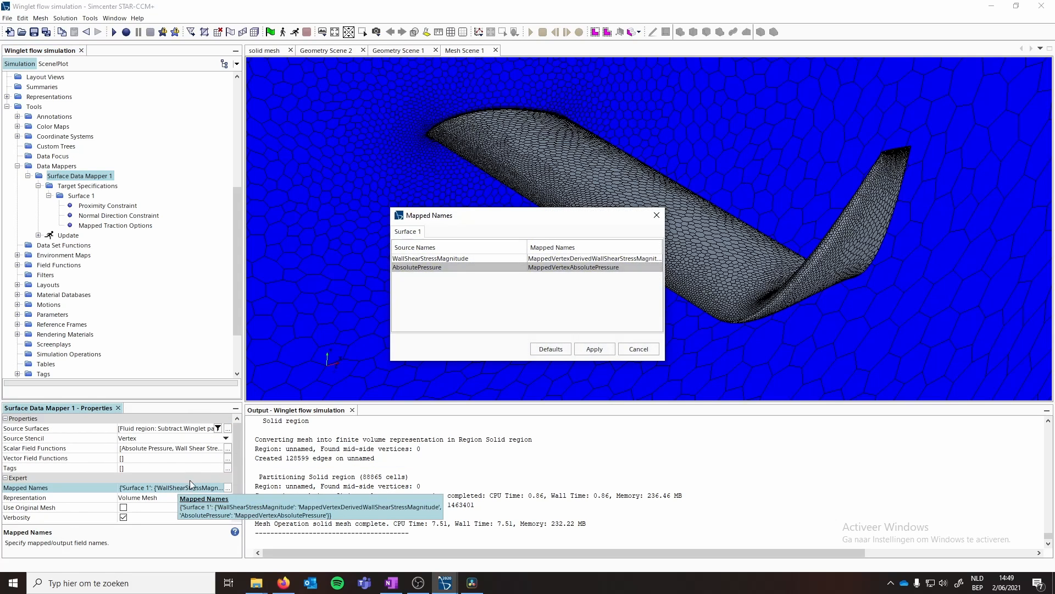
{"action": "double_click", "coordinate": [548, 258]}
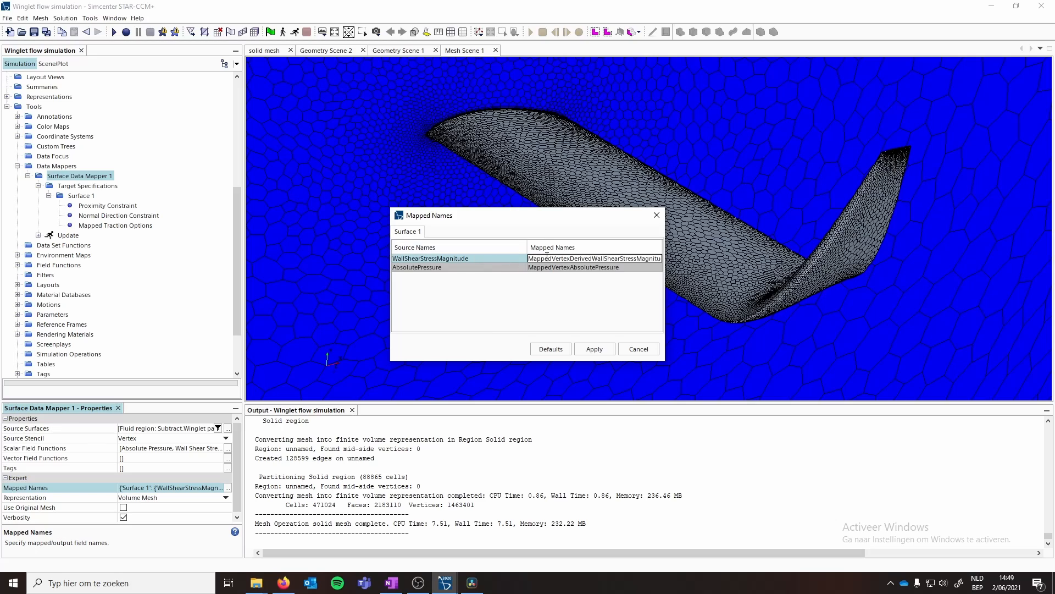
{"action": "double_click", "coordinate": [549, 257]}
{"action": "type", "text": "Shear load foil"}
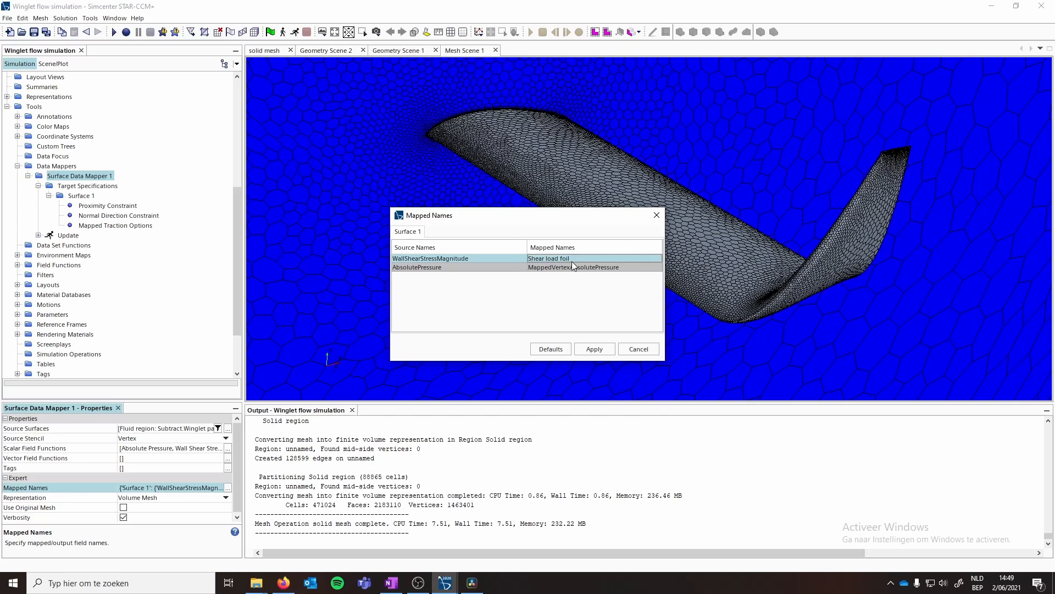
- Rename the absolute pressure mapped name to pressure and apply the mapped names
{"action": "double_click", "coordinate": [560, 267]}
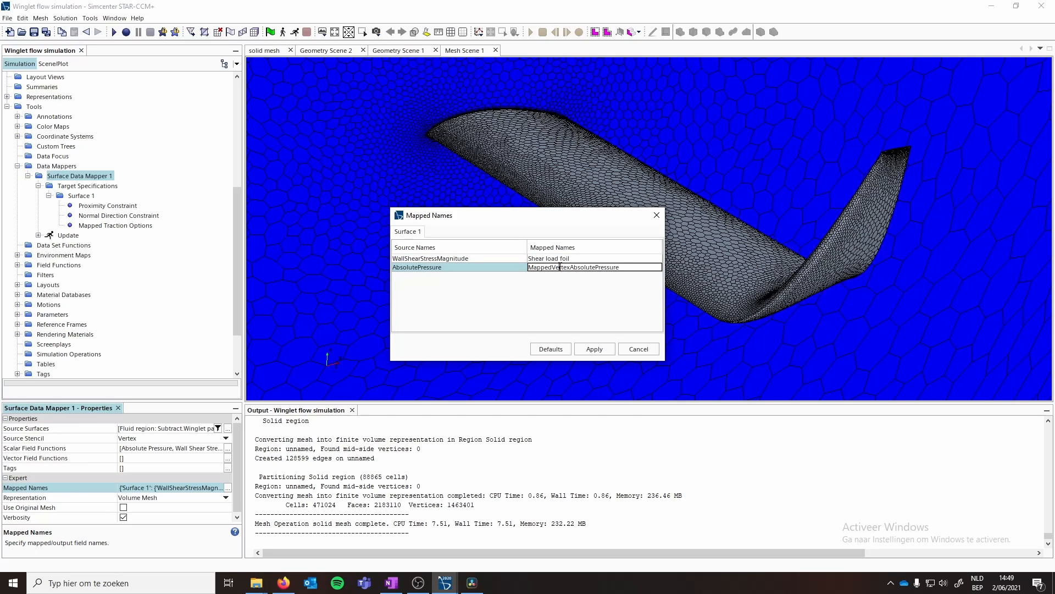
{"action": "double_click", "coordinate": [559, 268]}
{"action": "type", "text": "pressure laod foil"}
{"action": "left_click", "coordinate": [594, 348]}
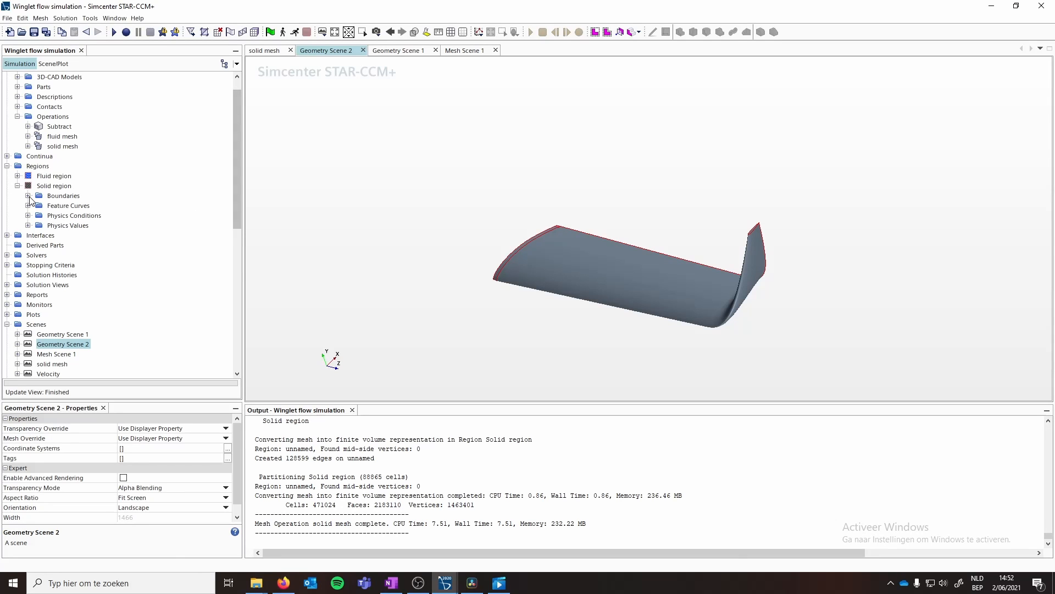
- Create a surface segment in the solid region
{"action": "left_click", "coordinate": [28, 196]}
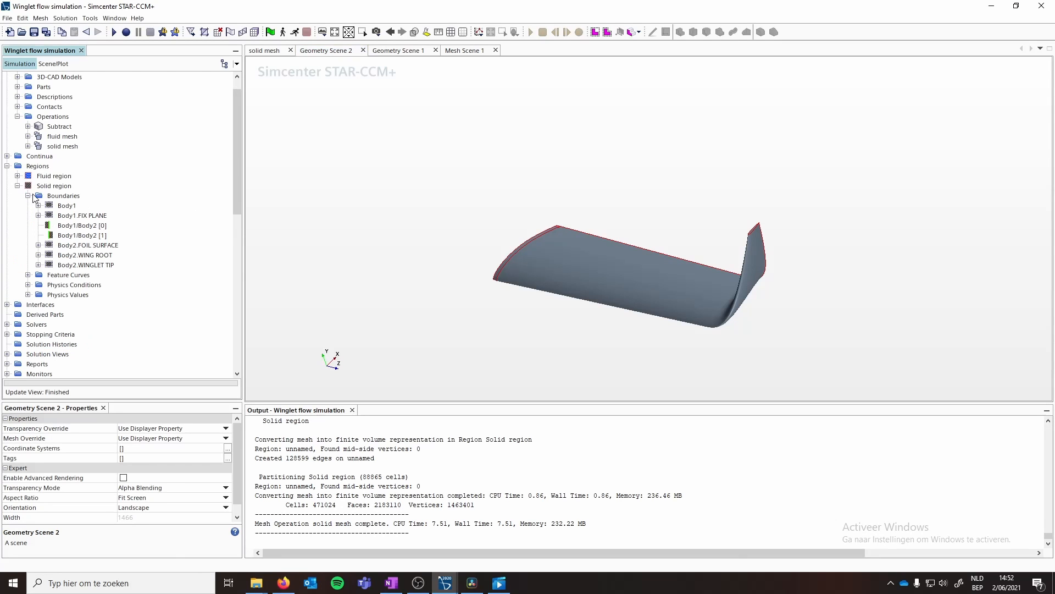
{"action": "left_click", "coordinate": [67, 206]}
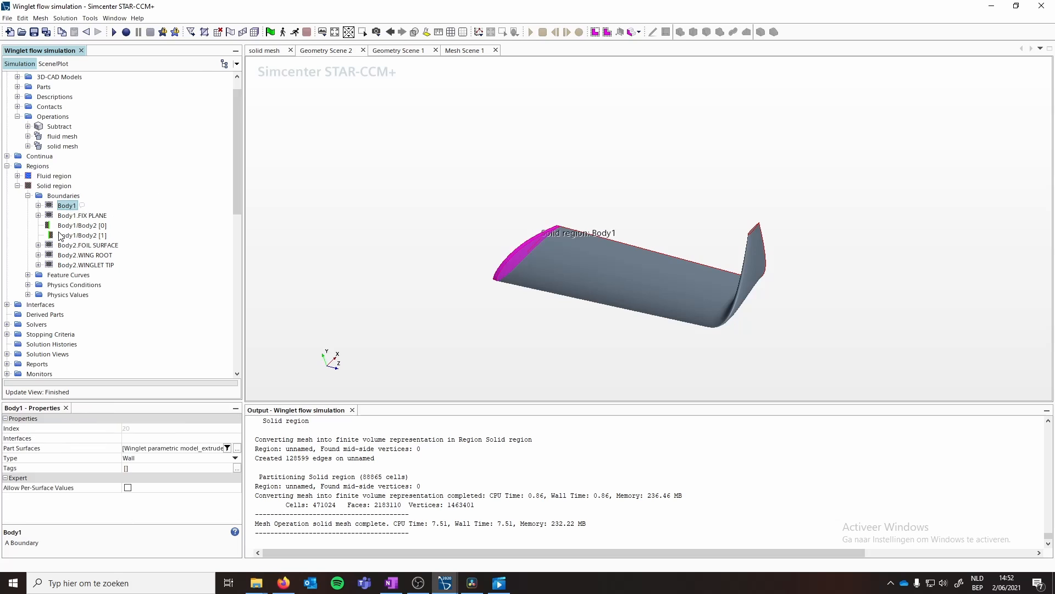
{"action": "right_click", "coordinate": [41, 187]}
{"action": "mouse_move", "coordinate": [96, 237]}
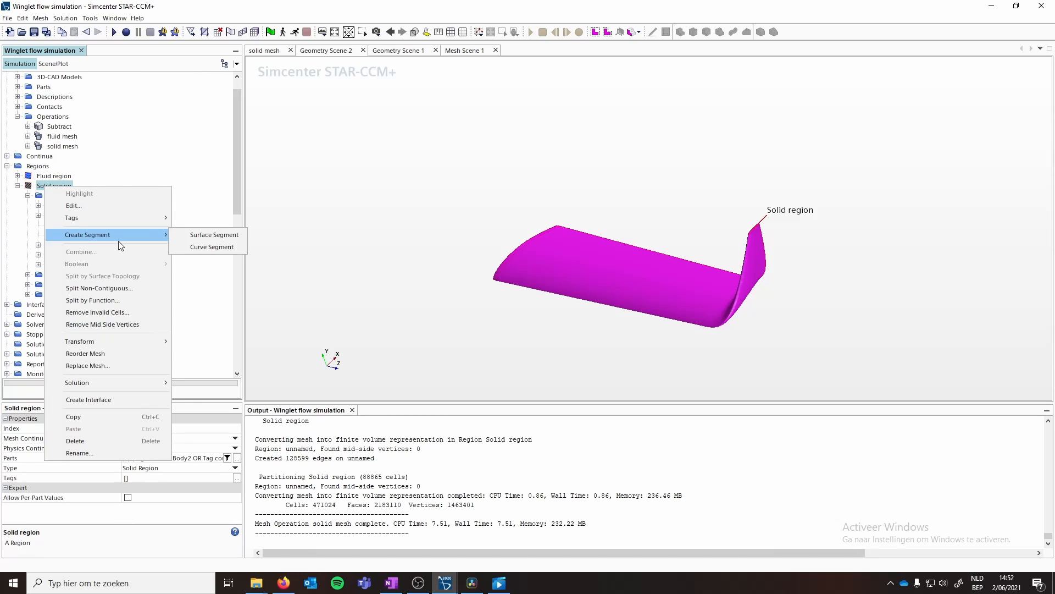
{"action": "left_click", "coordinate": [190, 235]}
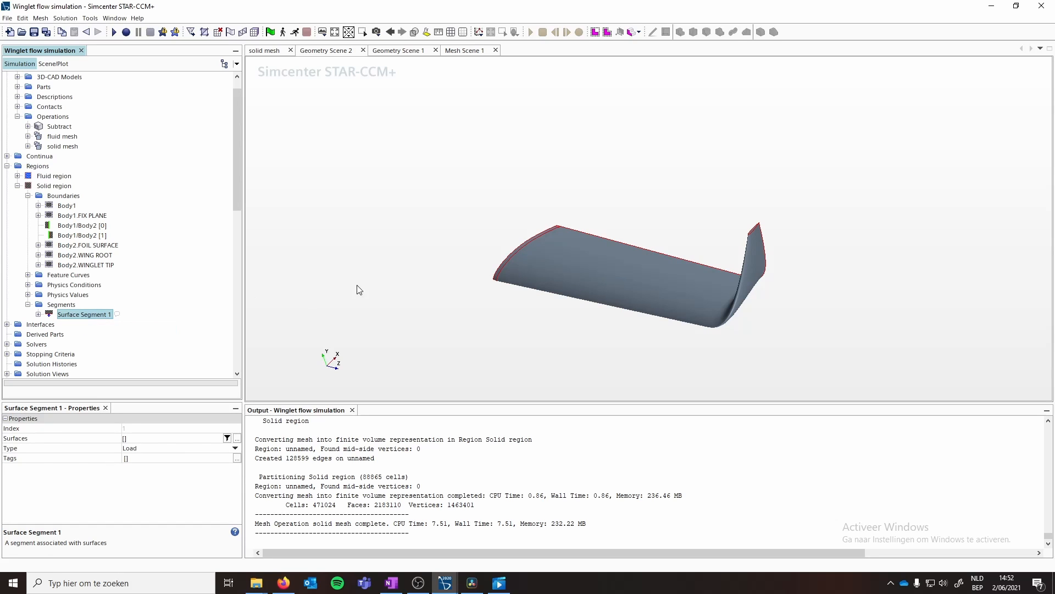
- Set Surface Segment 1's type to Constraint and assign it the FIX PLANE surface
{"action": "left_click_drag", "start_coordinate": [458, 284], "coordinate": [523, 273]}
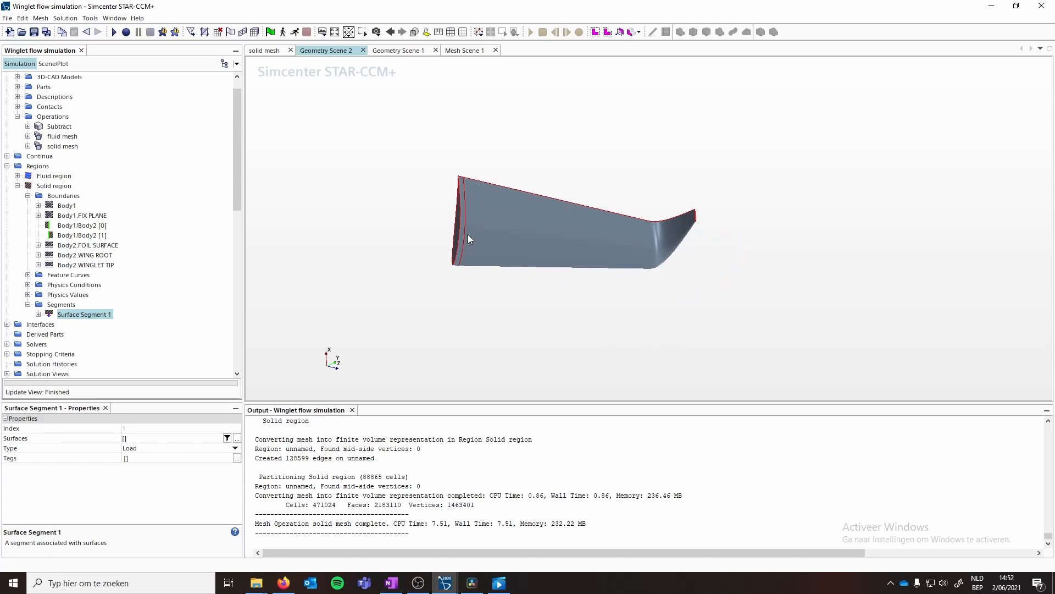
{"action": "left_click_drag", "start_coordinate": [467, 234], "coordinate": [368, 245]}
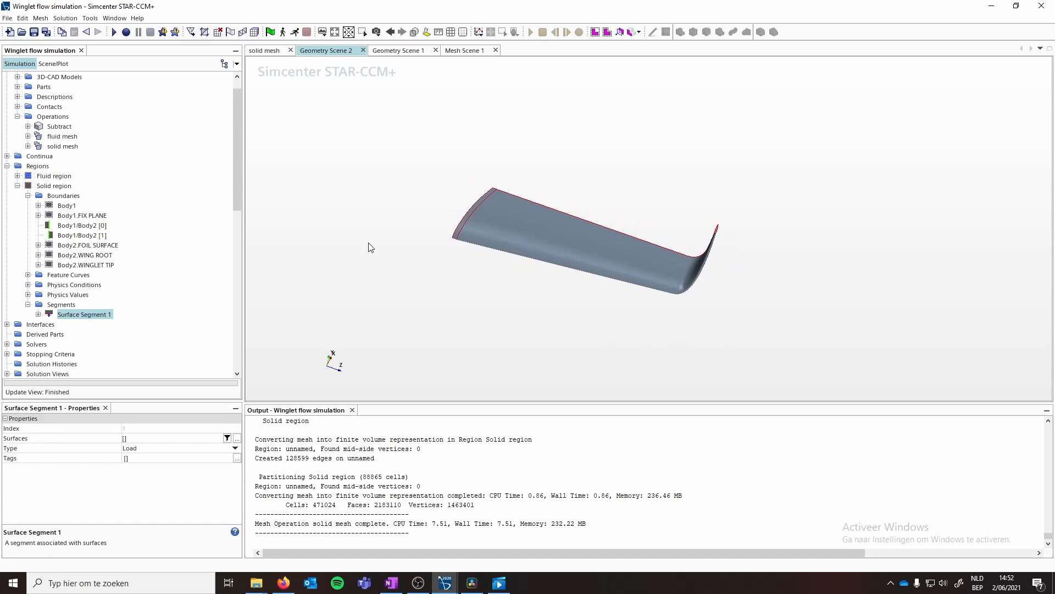
{"action": "left_click", "coordinate": [235, 448]}
{"action": "left_click", "coordinate": [146, 461]}
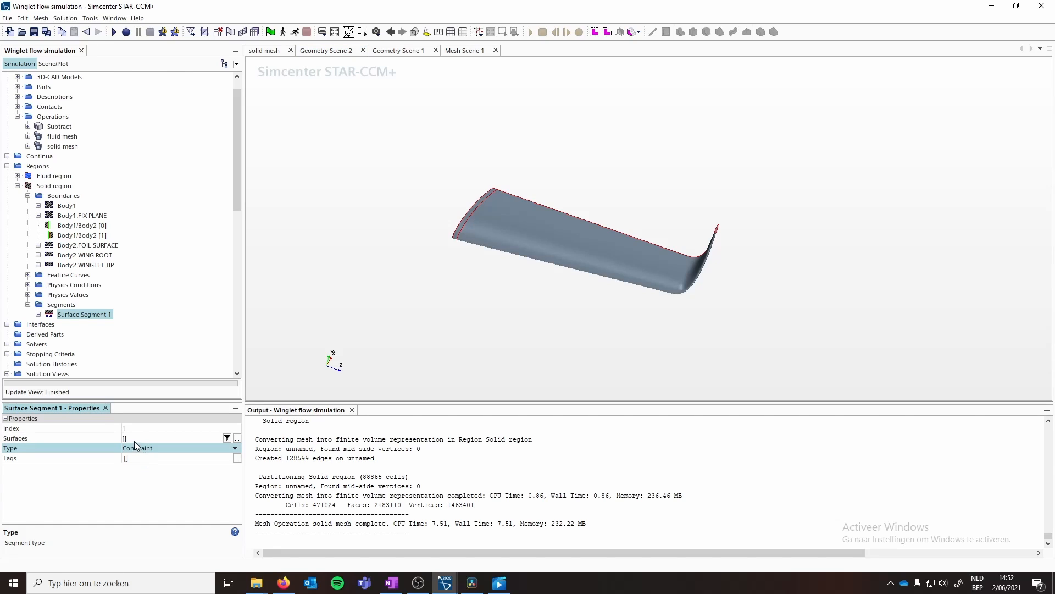
{"action": "left_click", "coordinate": [133, 441]}
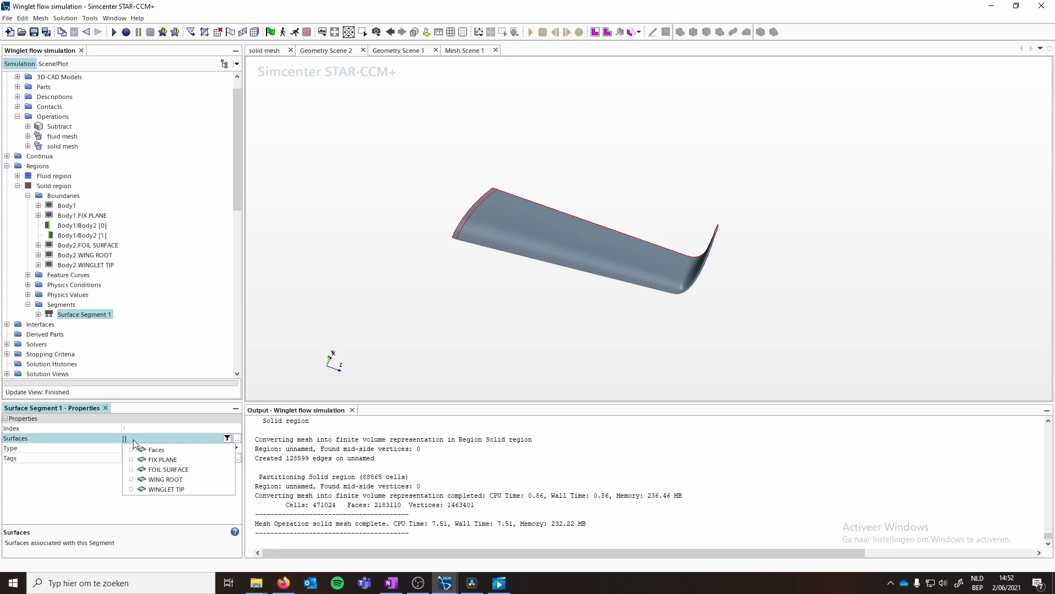
{"action": "left_click", "coordinate": [151, 466]}
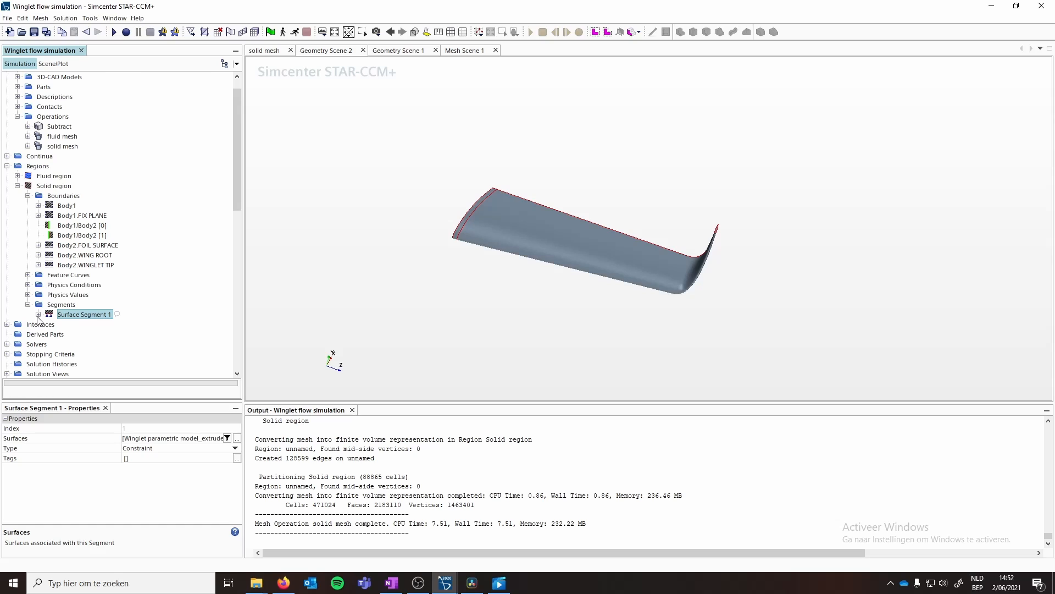
- Create a second surface segment in the solid region
{"action": "right_click", "coordinate": [53, 189]}
{"action": "mouse_move", "coordinate": [96, 236]}
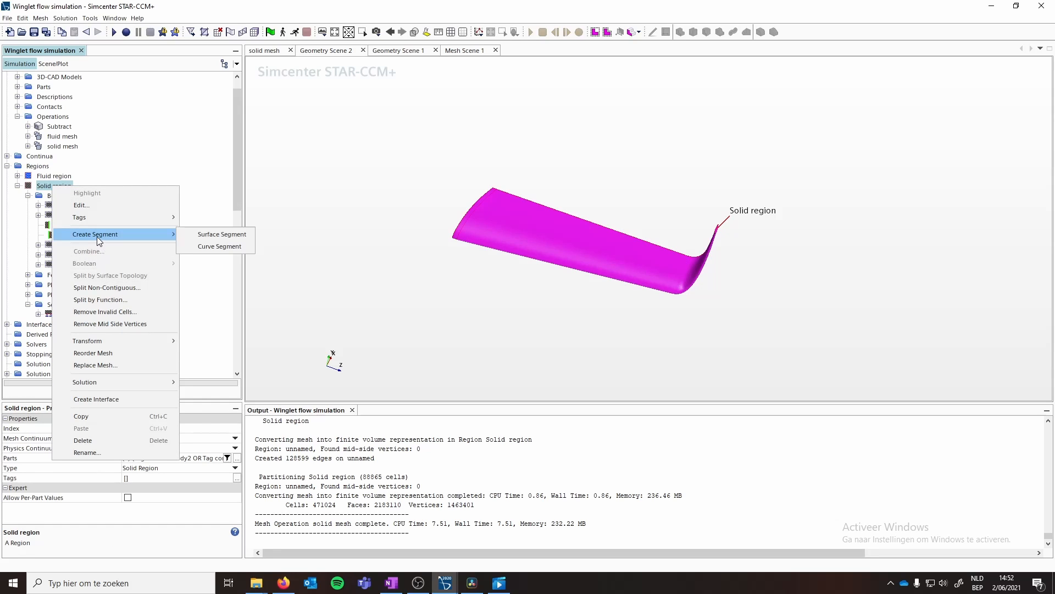
{"action": "left_click", "coordinate": [208, 236]}
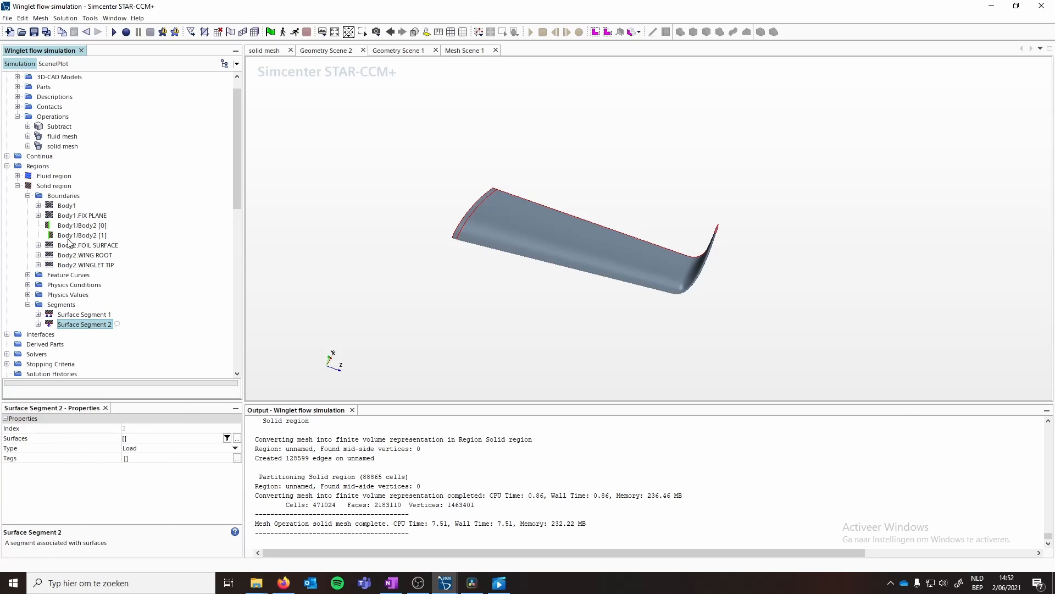
- Set the solid region's Body2.WING ROOT boundary type to Symmetry Plane
{"action": "left_click", "coordinate": [70, 217]}
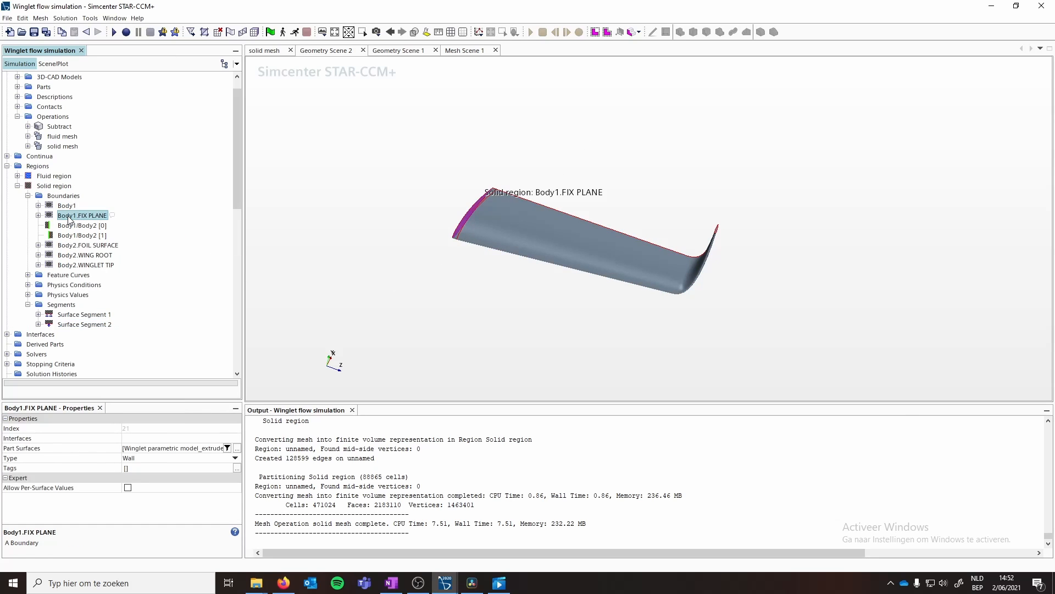
{"action": "left_click", "coordinate": [75, 246]}
{"action": "left_click", "coordinate": [72, 255]}
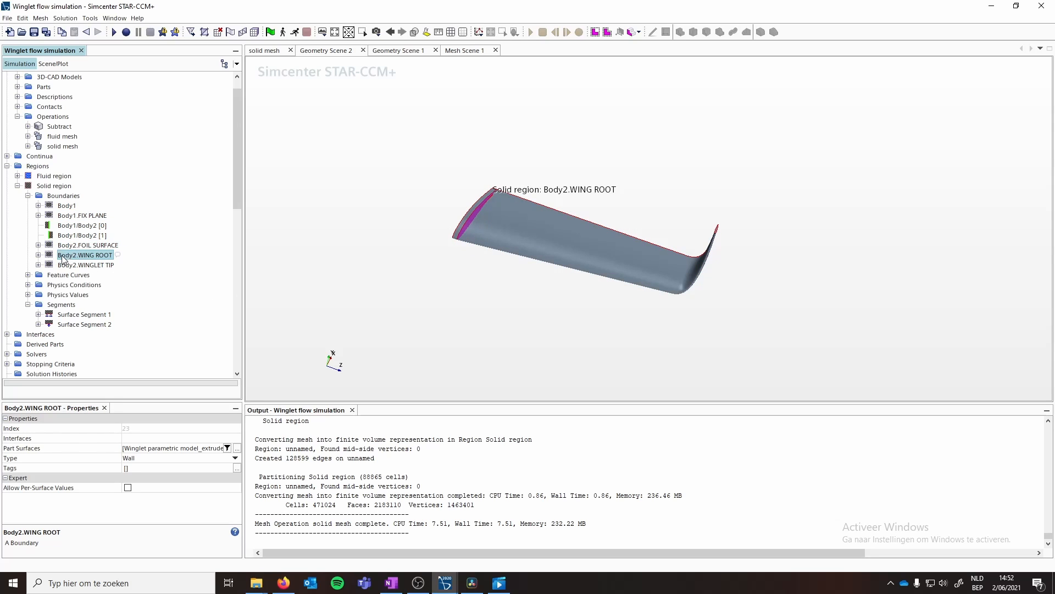
{"action": "left_click", "coordinate": [151, 457]}
{"action": "left_click", "coordinate": [153, 466]}
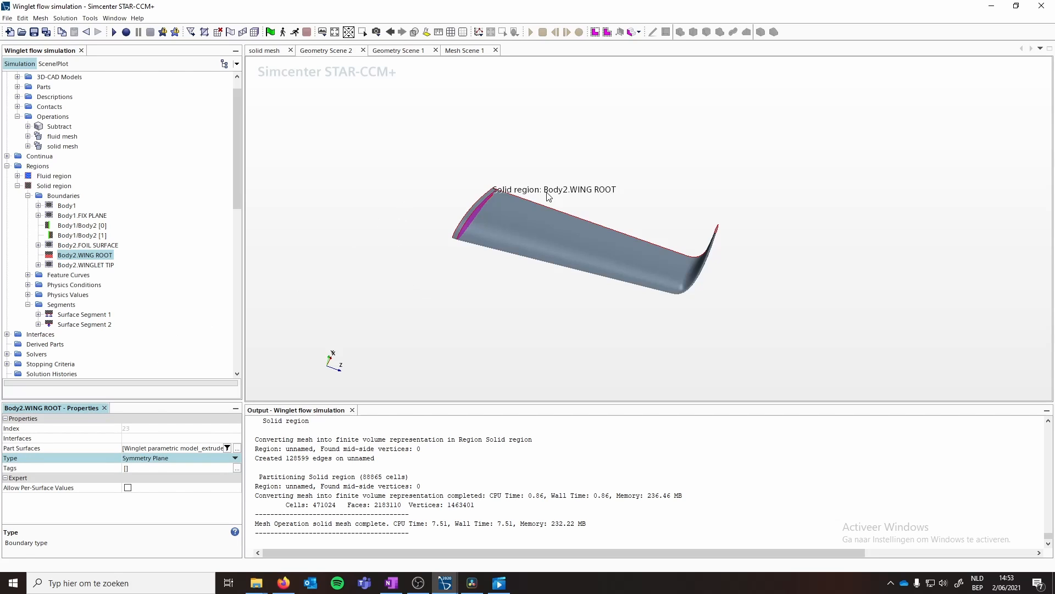
- Assign the WING ROOT surface to Surface Segment 2 and set its type to Constraint
{"action": "left_click_drag", "start_coordinate": [490, 236], "coordinate": [483, 215]}
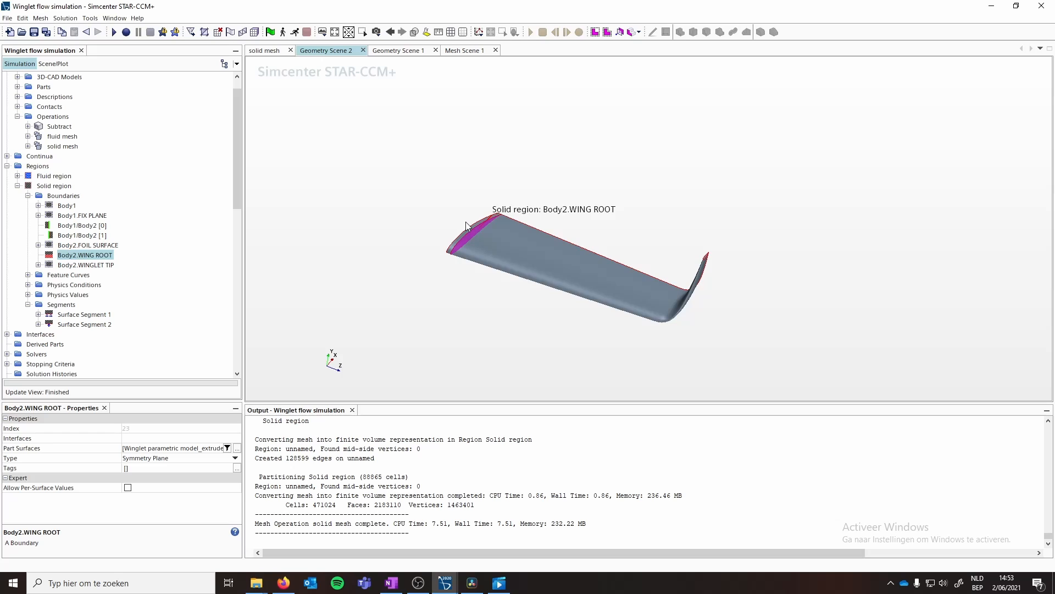
{"action": "left_click_drag", "start_coordinate": [471, 235], "coordinate": [459, 225]}
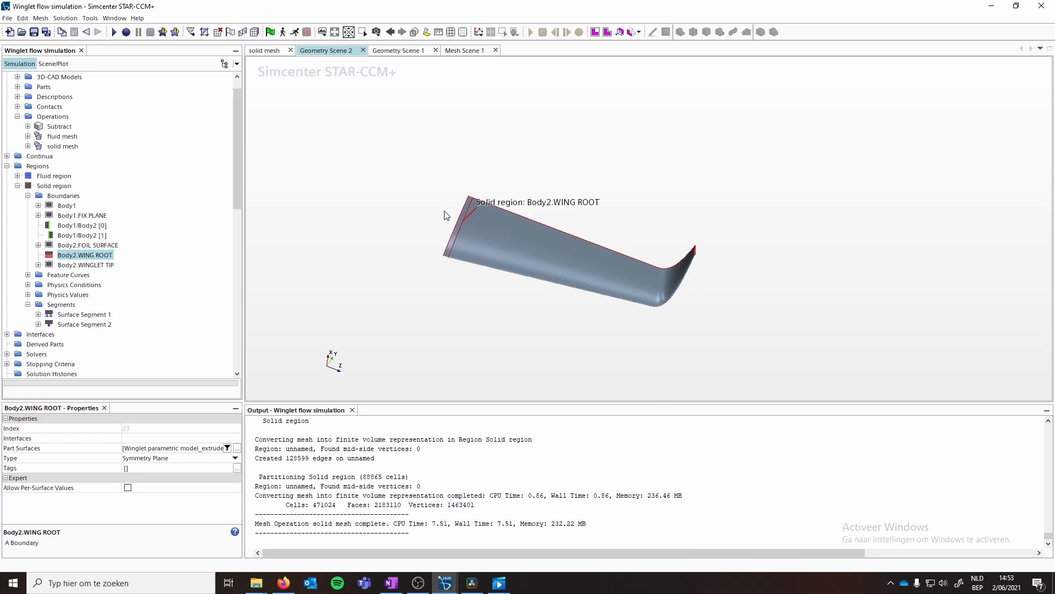
{"action": "mouse_move", "coordinate": [500, 276]}
{"action": "left_mouse_down"}
{"action": "mouse_move", "coordinate": [471, 239]}
{"action": "mouse_move", "coordinate": [484, 267]}
{"action": "left_mouse_up"}
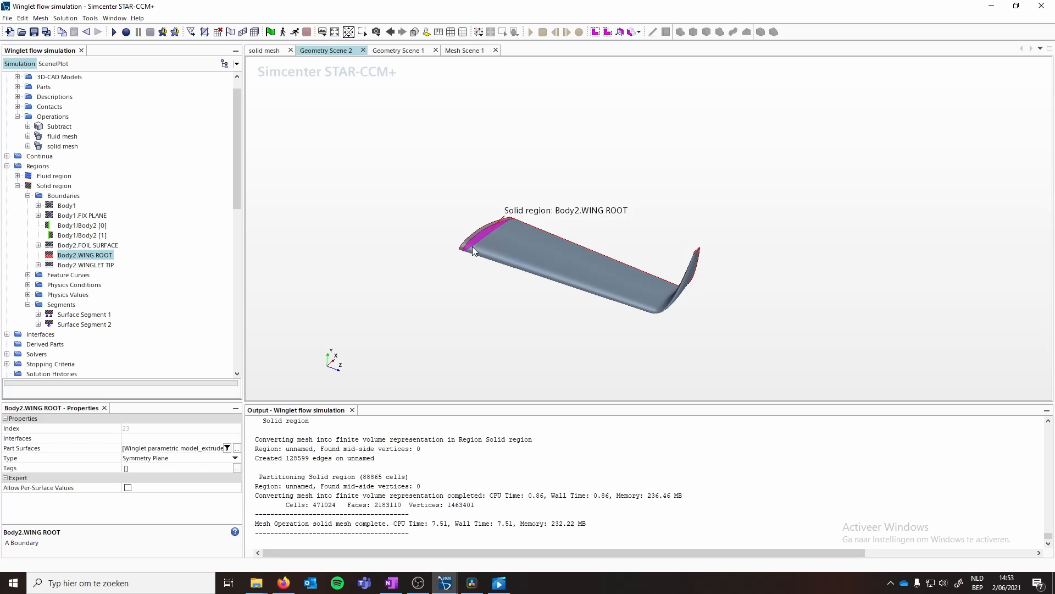
{"action": "left_click_drag", "start_coordinate": [499, 229], "coordinate": [460, 246]}
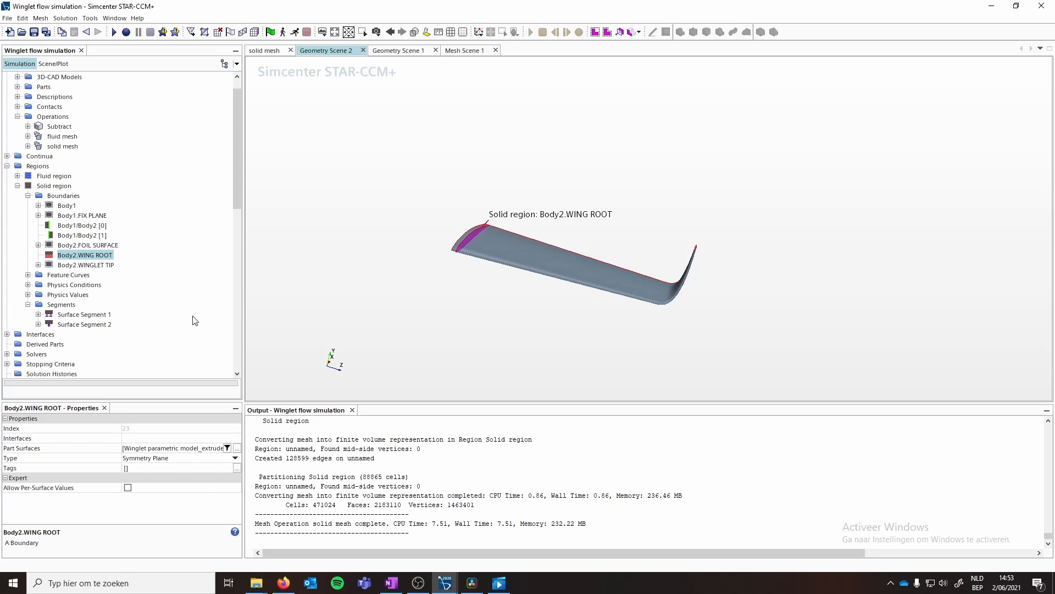
{"action": "left_click", "coordinate": [77, 325]}
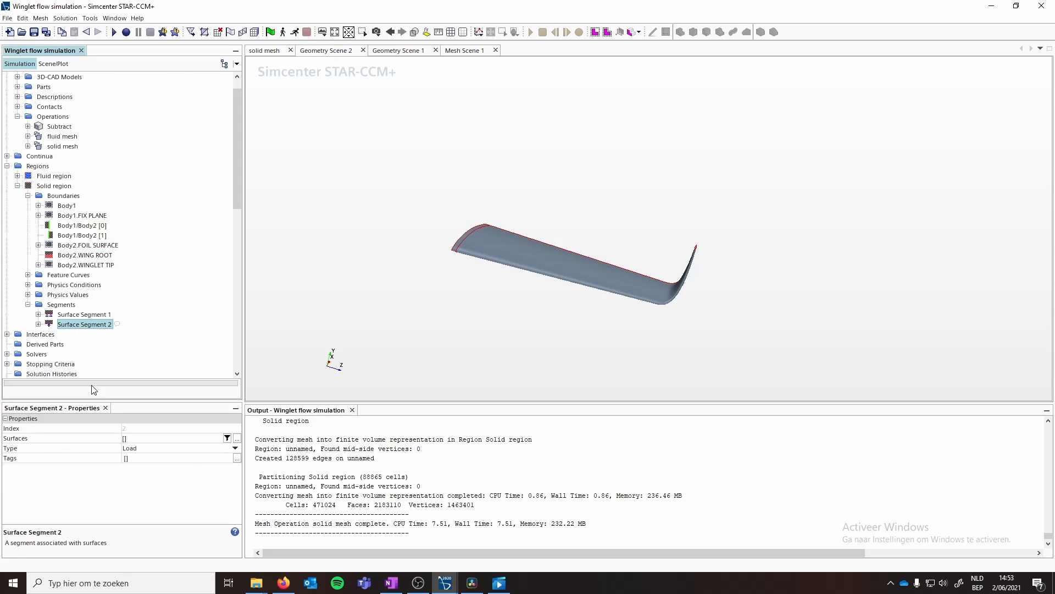
{"action": "left_click", "coordinate": [148, 438]}
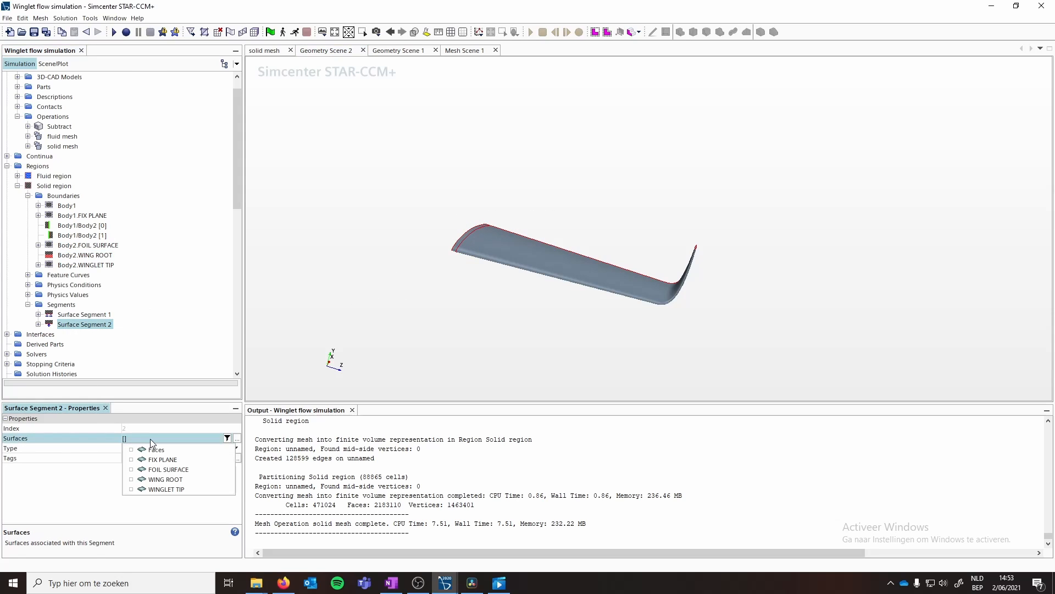
{"action": "left_click", "coordinate": [169, 481]}
{"action": "left_click", "coordinate": [70, 325]}
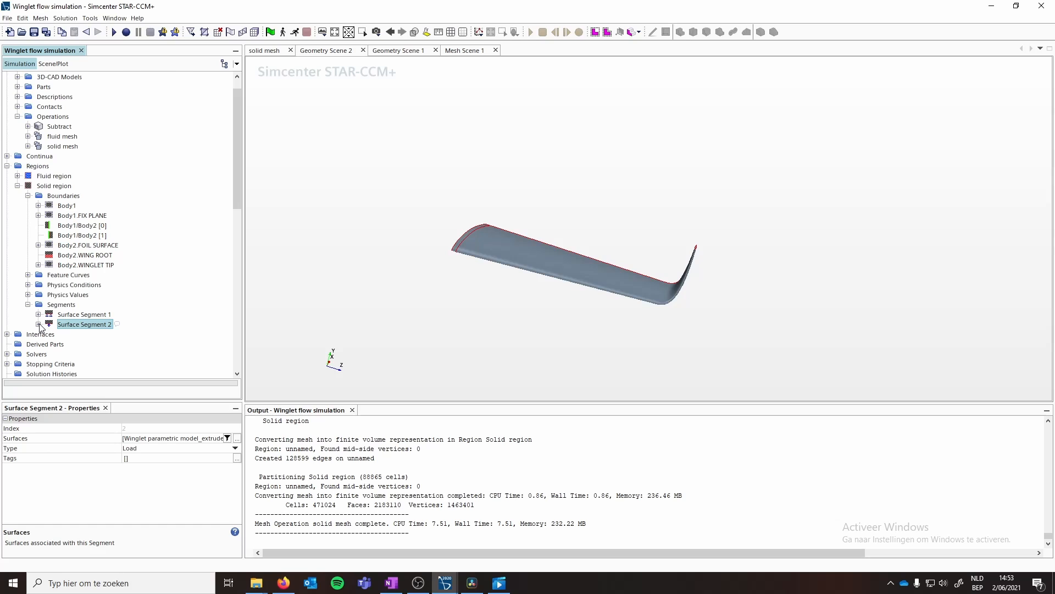
{"action": "left_click", "coordinate": [145, 449]}
{"action": "left_click", "coordinate": [146, 458]}
{"action": "left_click", "coordinate": [154, 439]}
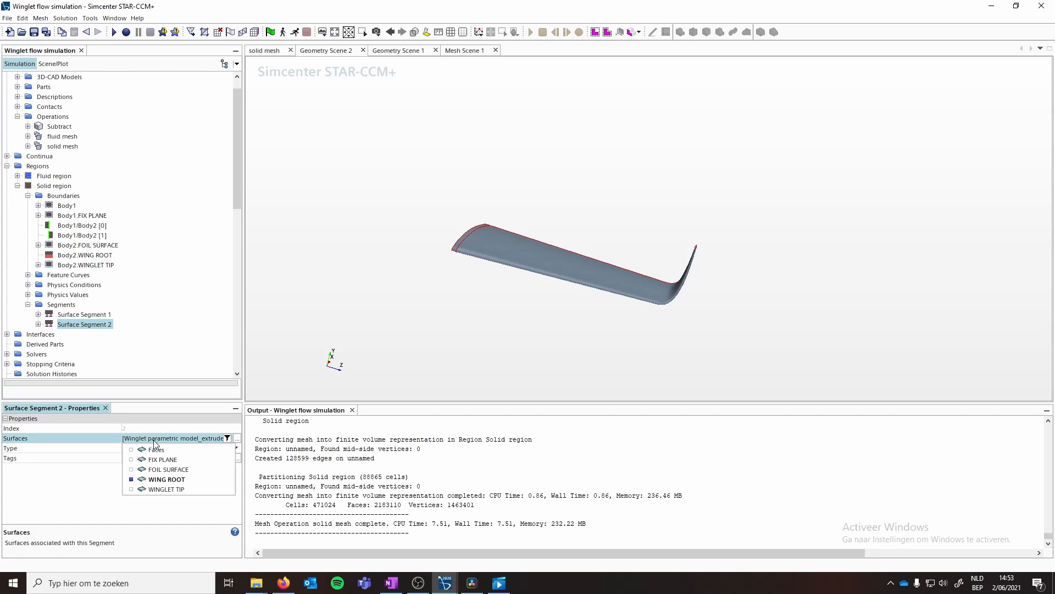
{"action": "left_click", "coordinate": [149, 431]}
- Set Surface Segment 2's solid stress constraint method to Normal displacement
{"action": "left_click", "coordinate": [38, 324]}
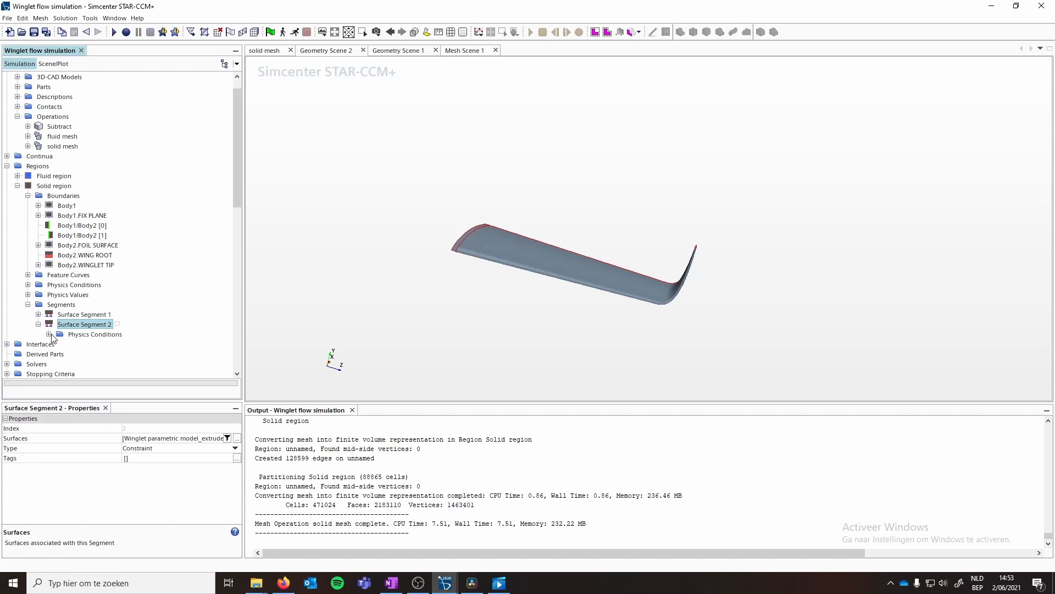
{"action": "left_click", "coordinate": [48, 335]}
{"action": "left_click", "coordinate": [89, 344]}
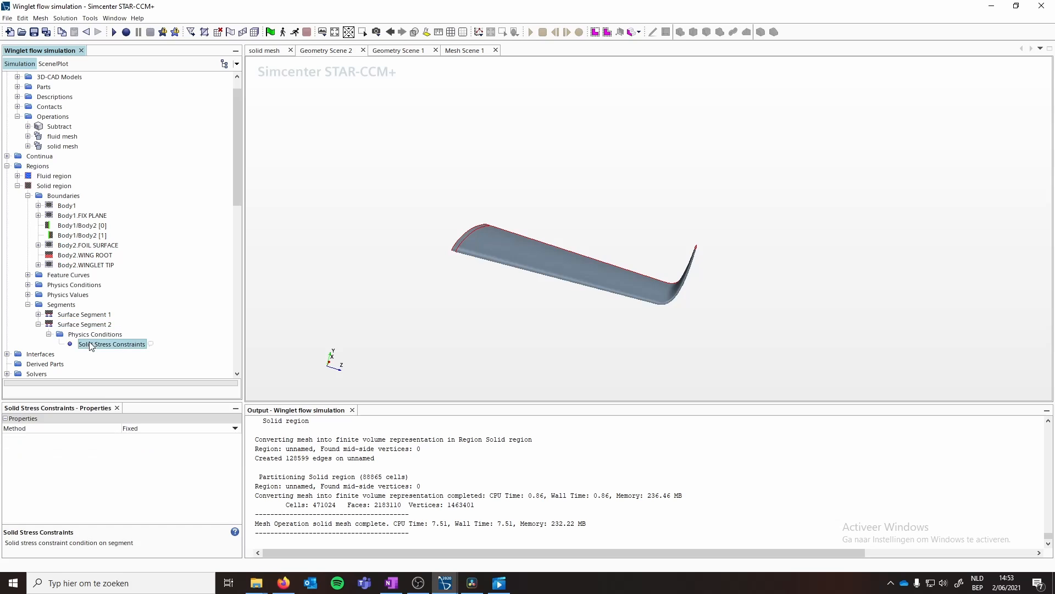
{"action": "left_click", "coordinate": [185, 429]}
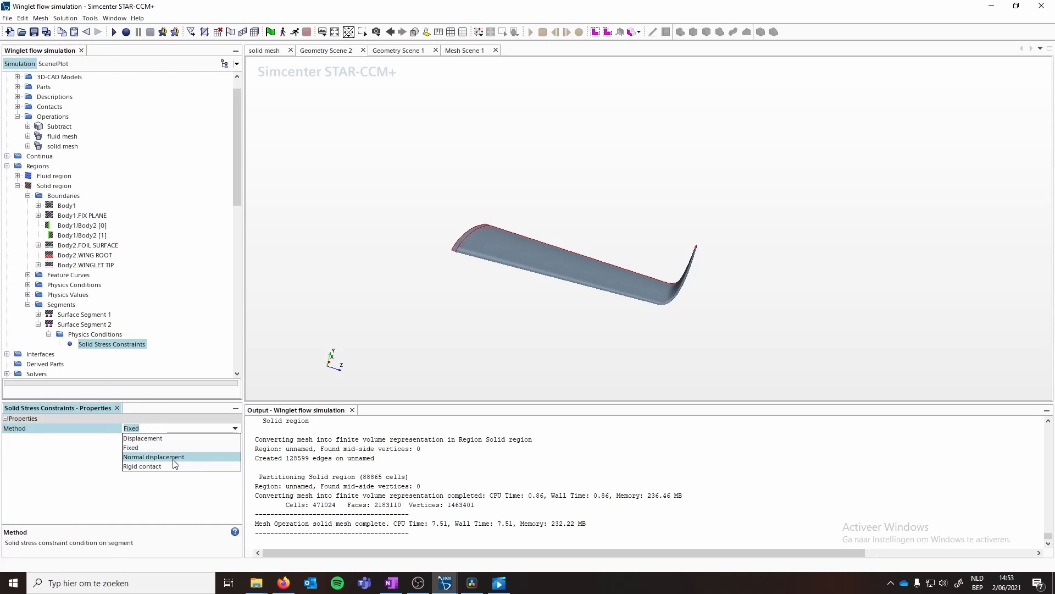
{"action": "left_click", "coordinate": [164, 457]}
- Inspect Surface Segment 2's normal displacement value and the segment on the wing
{"action": "left_click", "coordinate": [48, 354]}
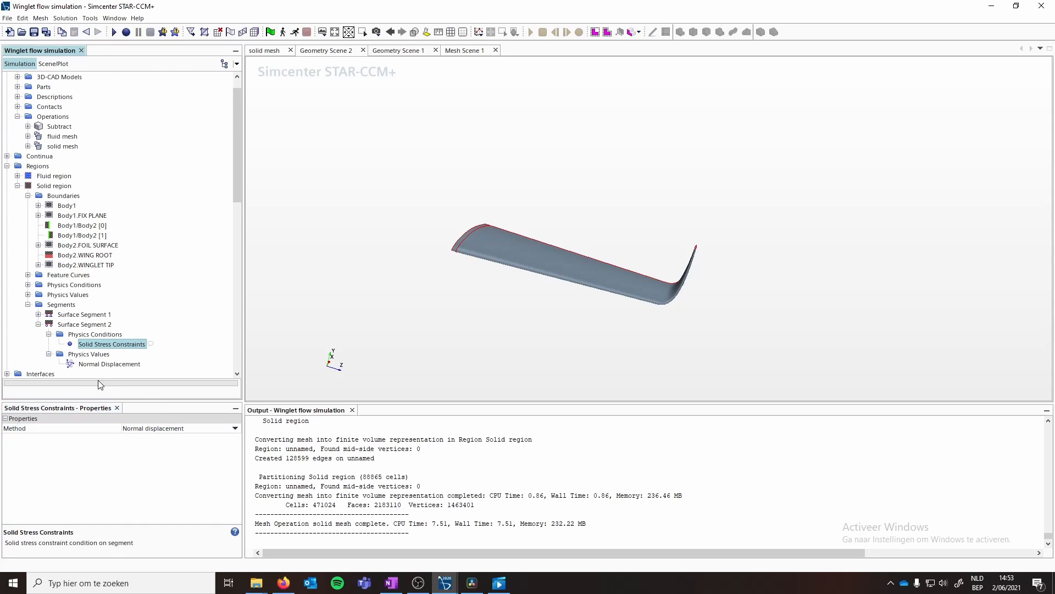
{"action": "left_click", "coordinate": [105, 363]}
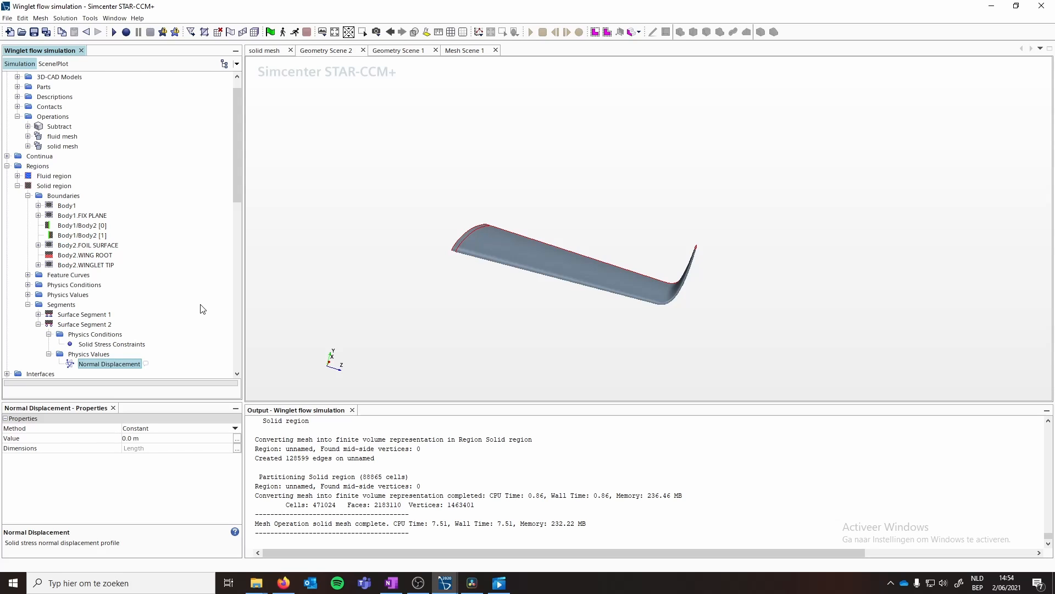
{"action": "left_click", "coordinate": [38, 325]}
{"action": "left_click_drag", "start_coordinate": [646, 260], "coordinate": [566, 256]}
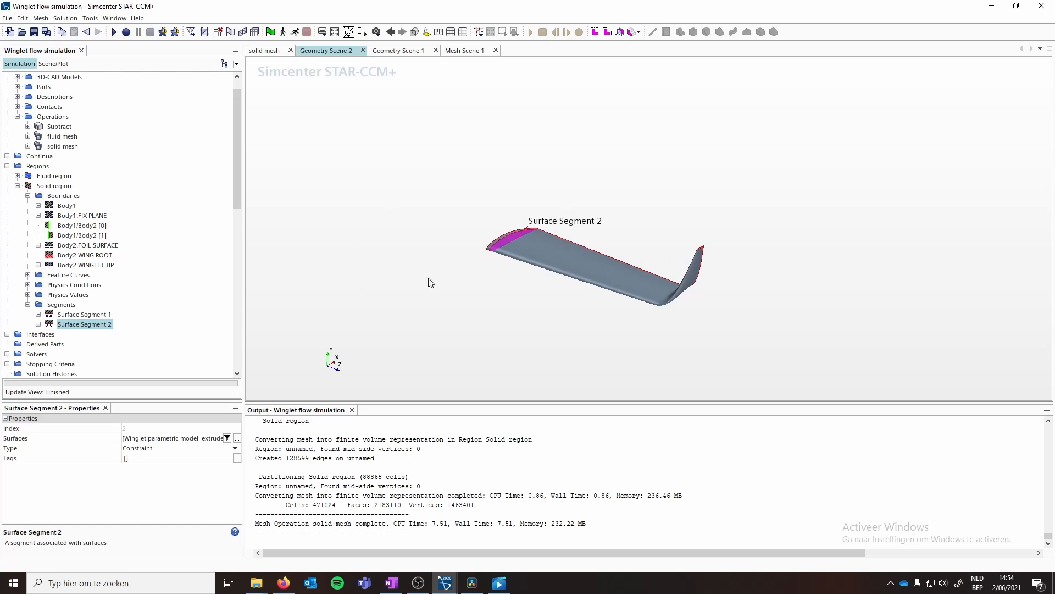
- Create two more surface segments in the solid region
{"action": "left_click", "coordinate": [60, 305]}
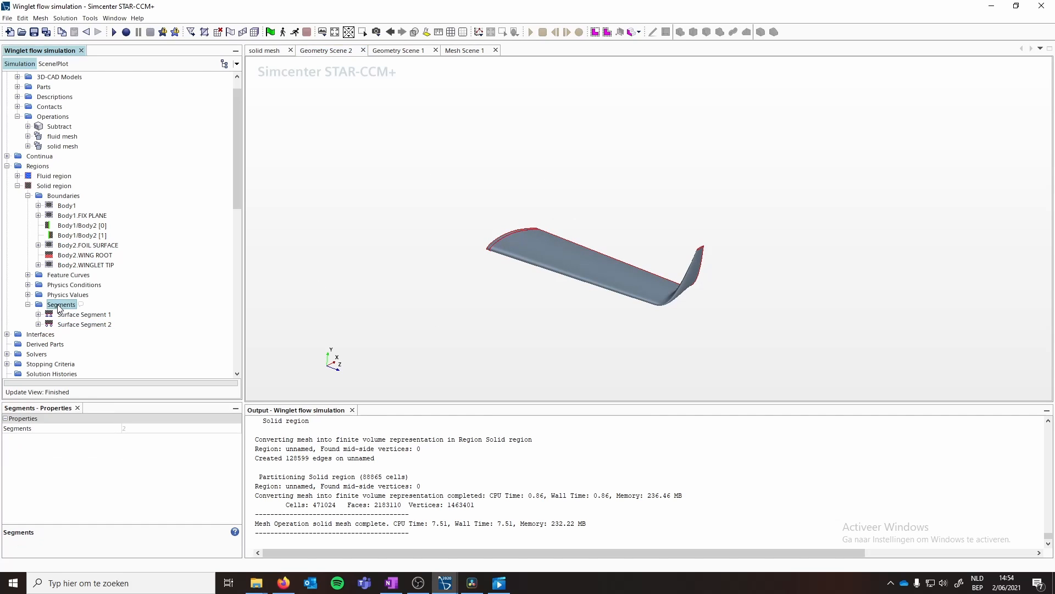
{"action": "right_click", "coordinate": [58, 308]}
{"action": "mouse_move", "coordinate": [89, 313]}
{"action": "left_click", "coordinate": [187, 311]}
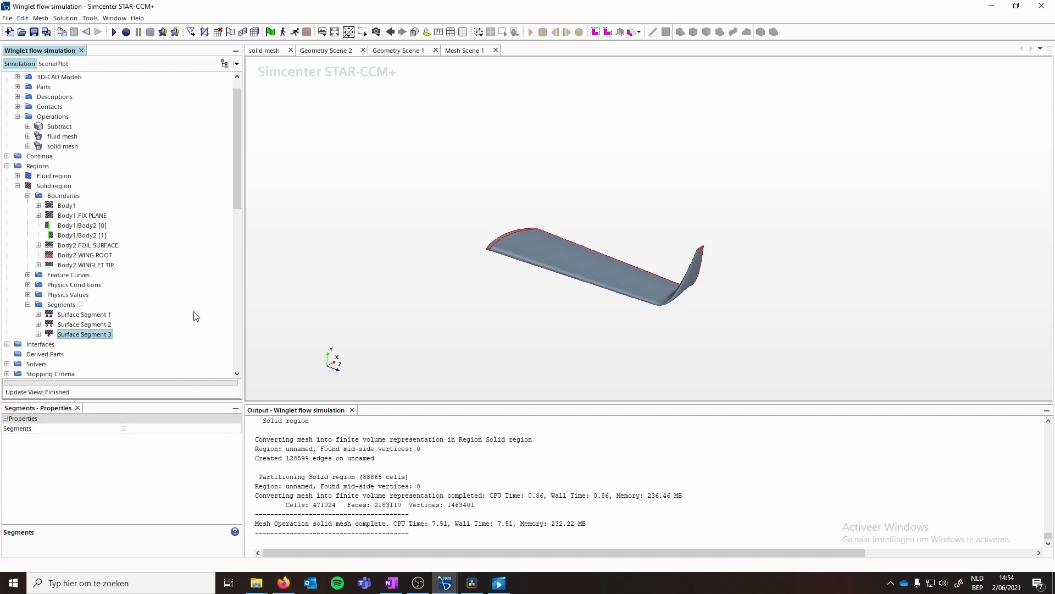
{"action": "right_click", "coordinate": [59, 309]}
{"action": "mouse_move", "coordinate": [140, 313]}
{"action": "left_click", "coordinate": [176, 312]}
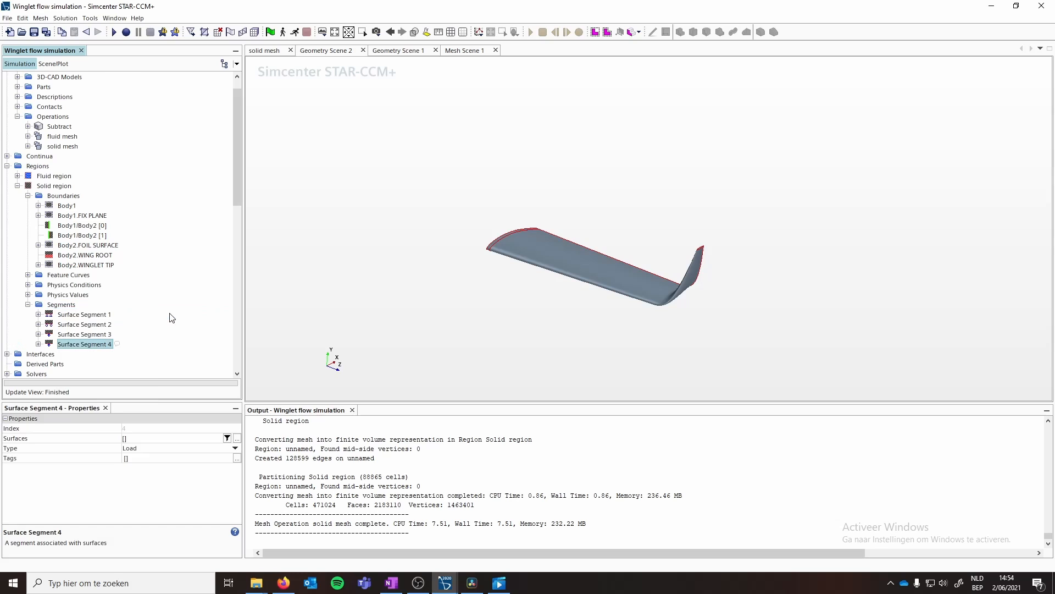
- Rename Surface Segment 3 as pressure load
{"action": "right_click", "coordinate": [77, 336]}
{"action": "left_click", "coordinate": [108, 404]}
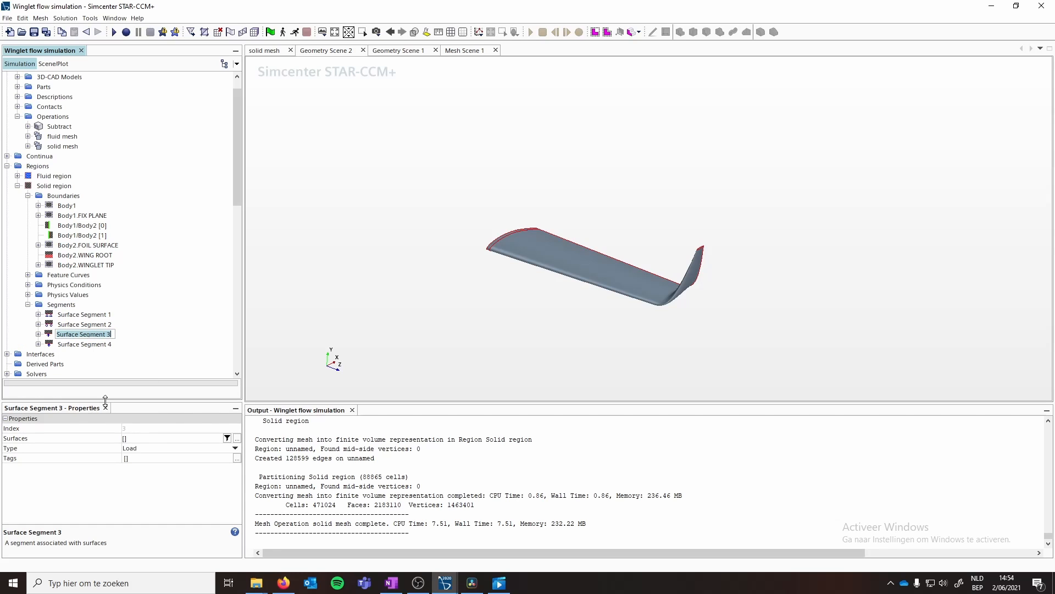
{"action": "type", "text": "pressure load"}
{"action": "key", "text": "Return"}
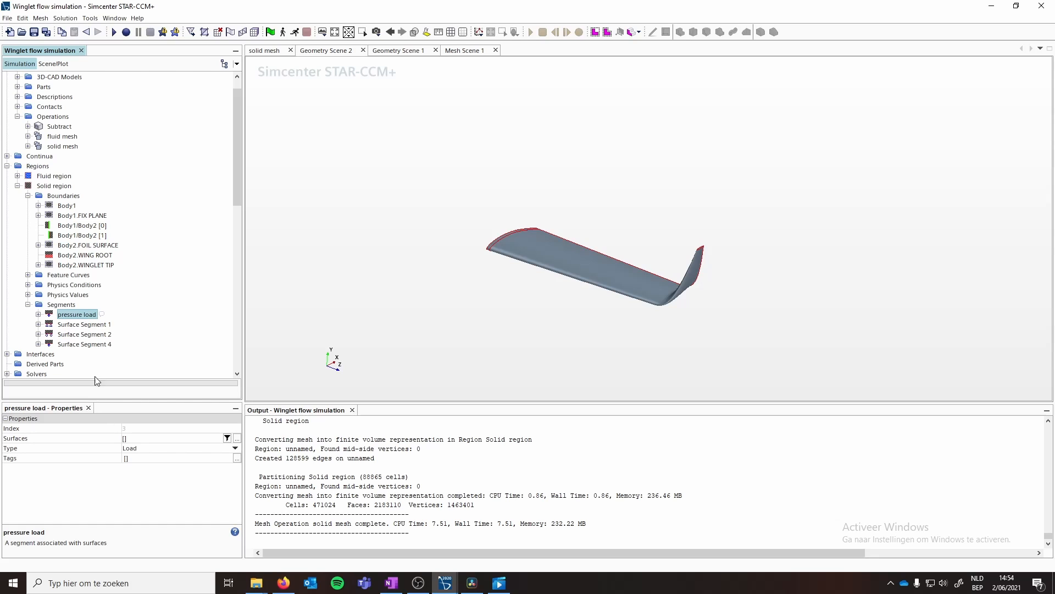
- Rename Surface Segment 4 as shear load
{"action": "right_click", "coordinate": [79, 344]}
{"action": "left_click", "coordinate": [107, 411]}
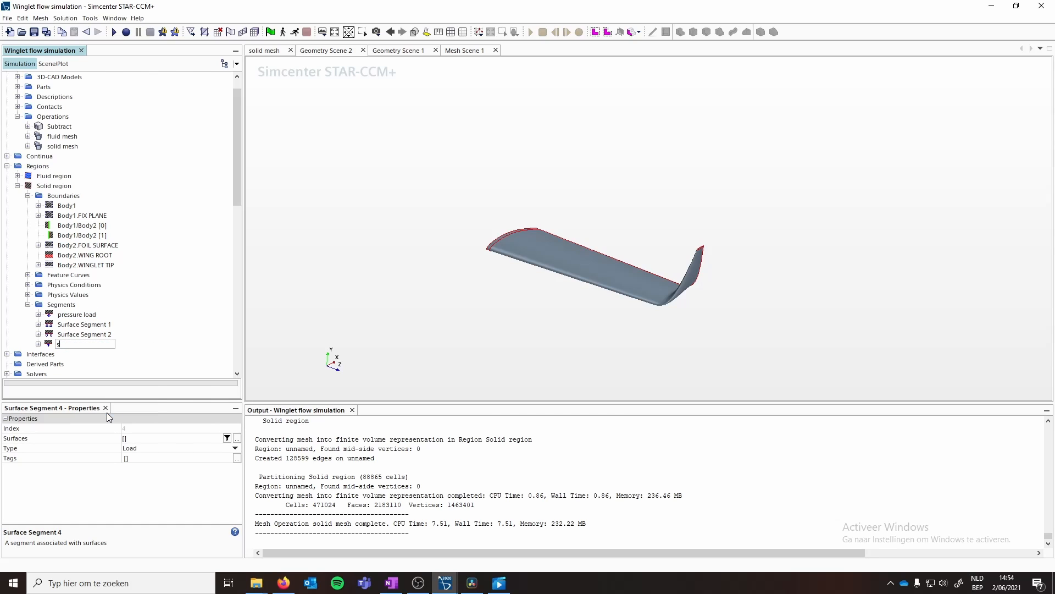
{"action": "type", "text": "shear loda"}
{"action": "key", "text": "BackSpace"}
{"action": "key", "text": "BackSpace"}
{"action": "type", "text": "ad"}
{"action": "key", "text": "Return"}
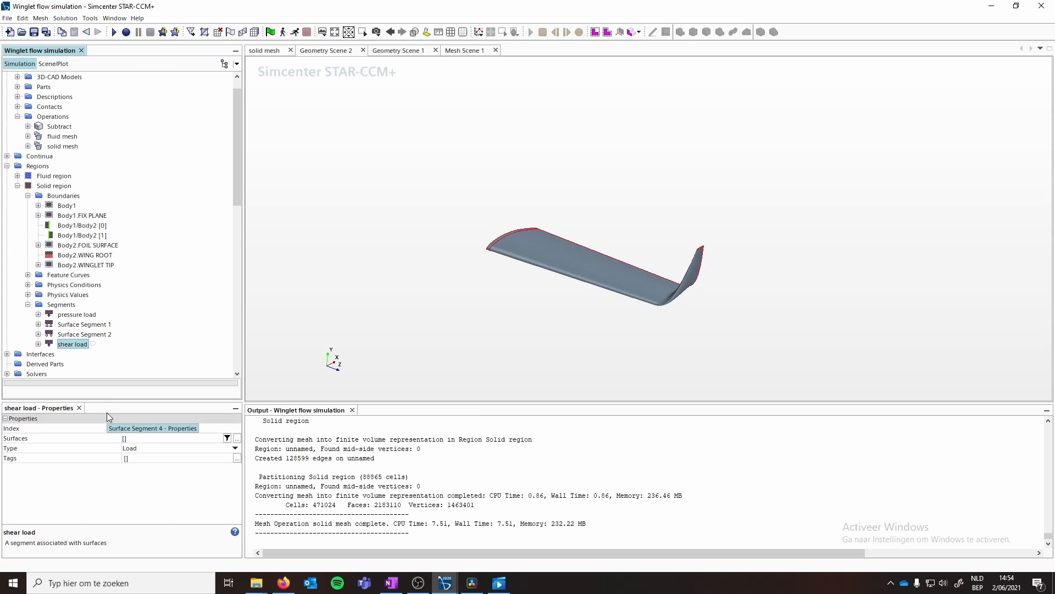
- Assign the FOIL SURFACE and WINGLET TIP surfaces to the pressure load segment
{"action": "left_click", "coordinate": [63, 316]}
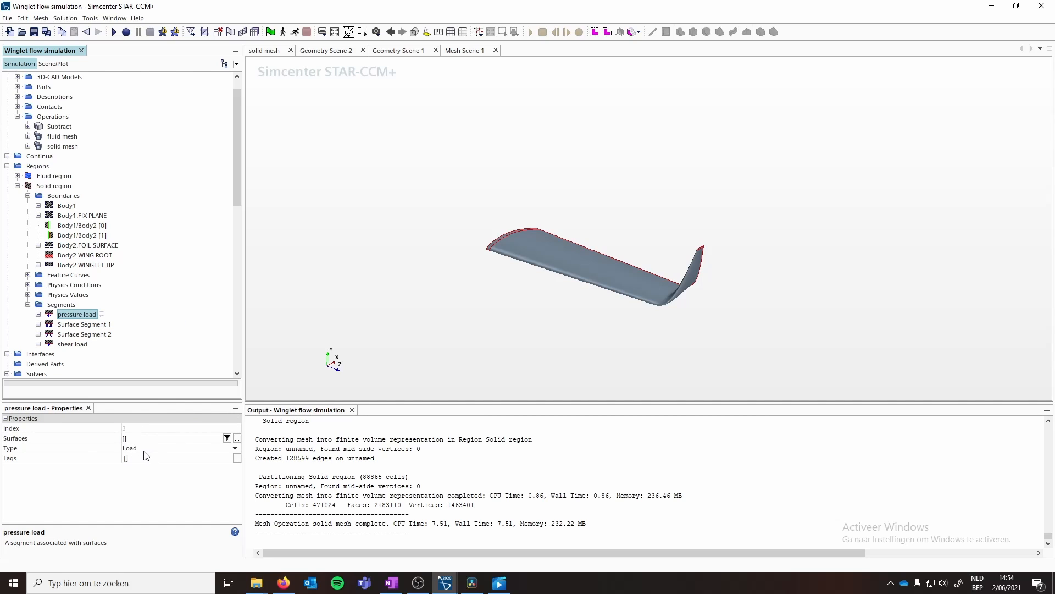
{"action": "left_click", "coordinate": [136, 438]}
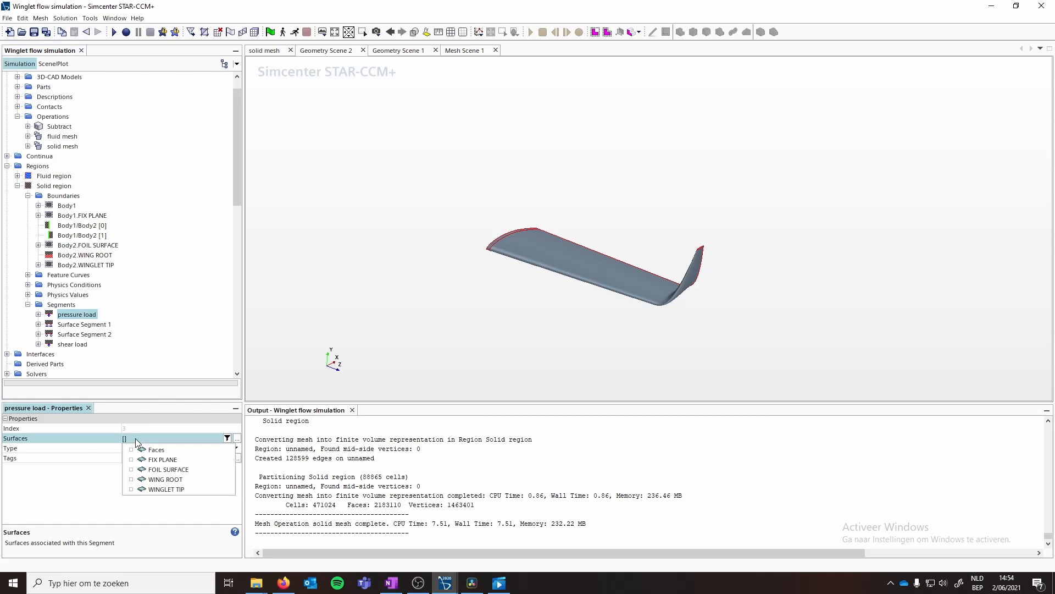
{"action": "left_click", "coordinate": [160, 471]}
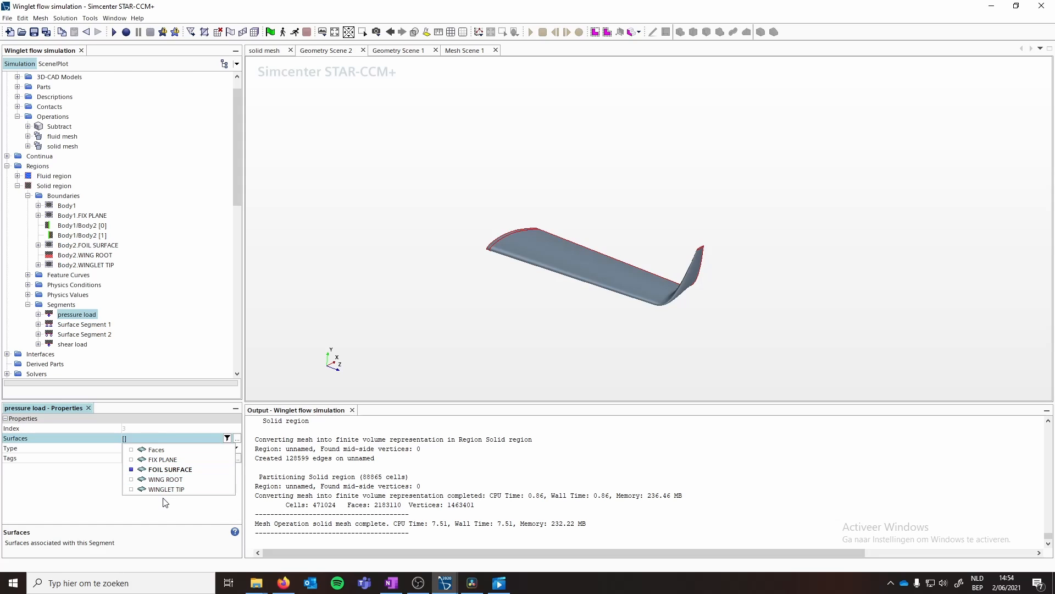
{"action": "left_click", "coordinate": [62, 316]}
- Set the pressure load segment's solid stress load method to Pressure
{"action": "left_click", "coordinate": [38, 315]}
{"action": "left_click", "coordinate": [49, 324]}
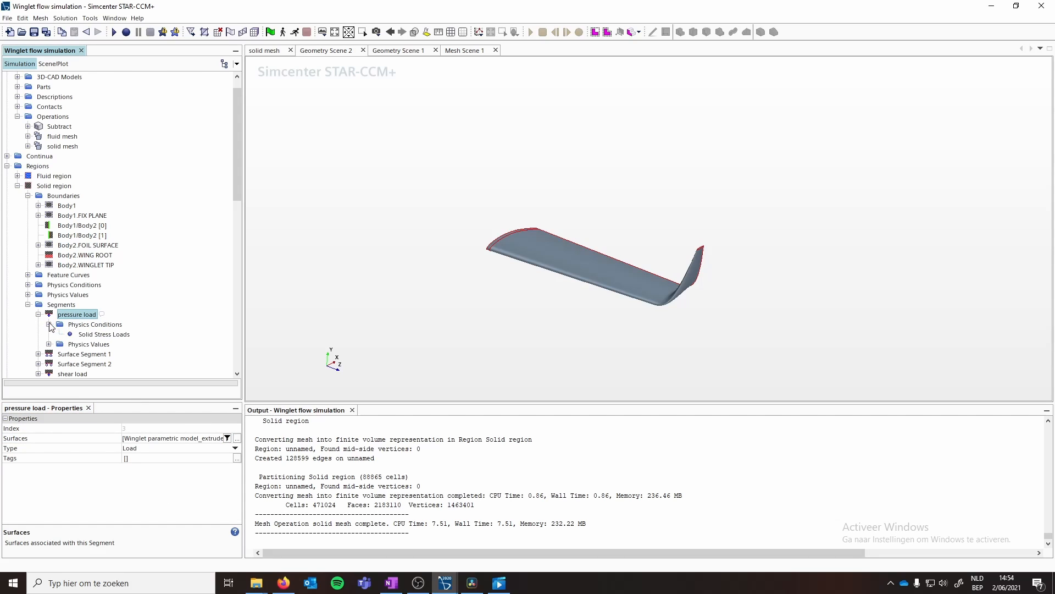
{"action": "left_click", "coordinate": [88, 334]}
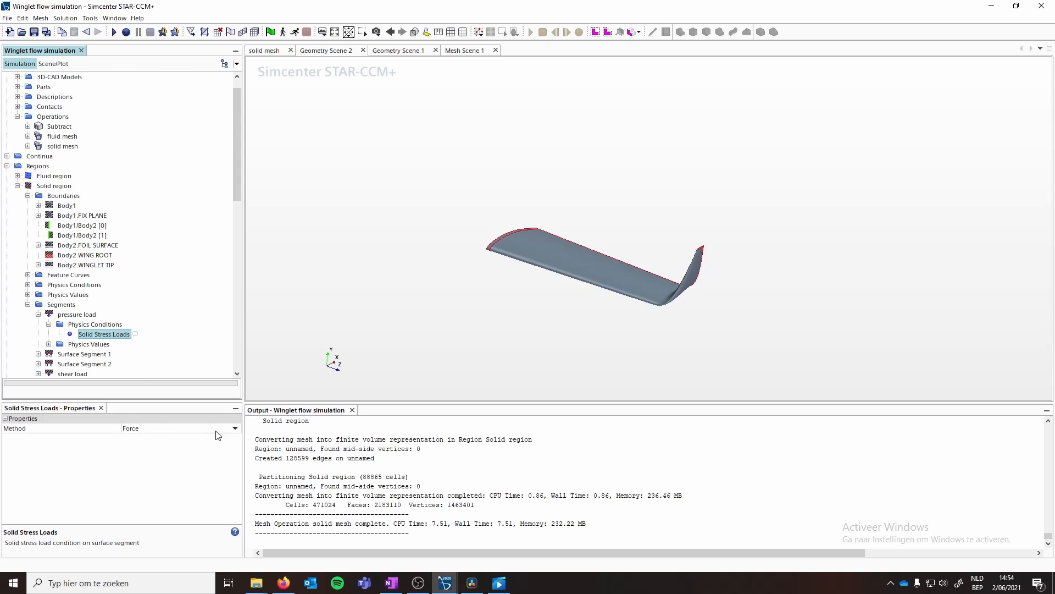
{"action": "left_click", "coordinate": [234, 429]}
{"action": "left_click", "coordinate": [144, 448]}
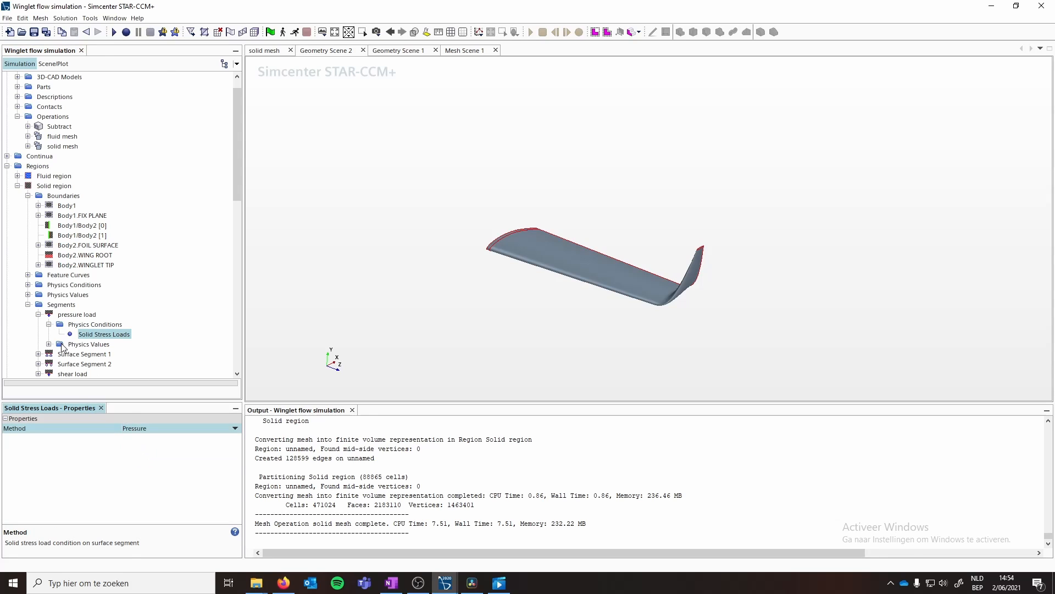
- Set the pressure load segment's pressure value method to Field Function
{"action": "left_click", "coordinate": [102, 344]}
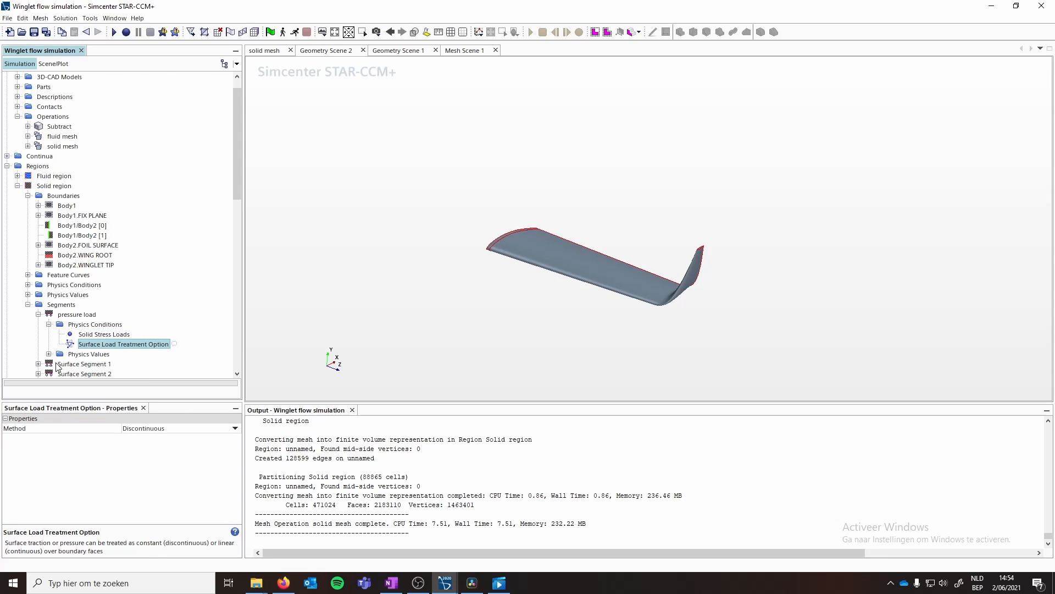
{"action": "left_click", "coordinate": [49, 354]}
{"action": "left_click", "coordinate": [90, 364]}
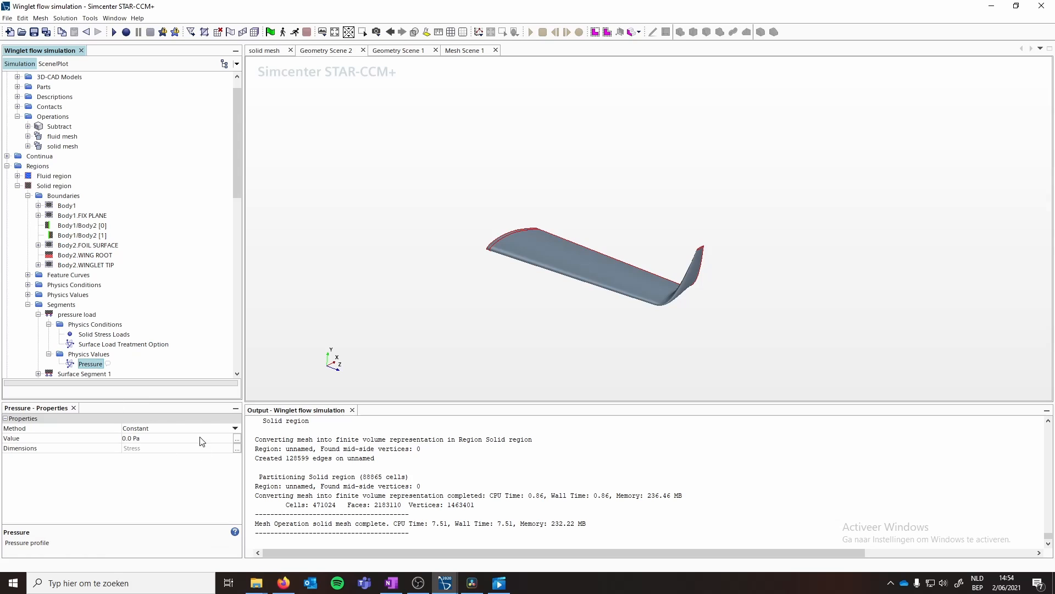
{"action": "left_click", "coordinate": [236, 429]}
{"action": "left_click", "coordinate": [177, 448]}
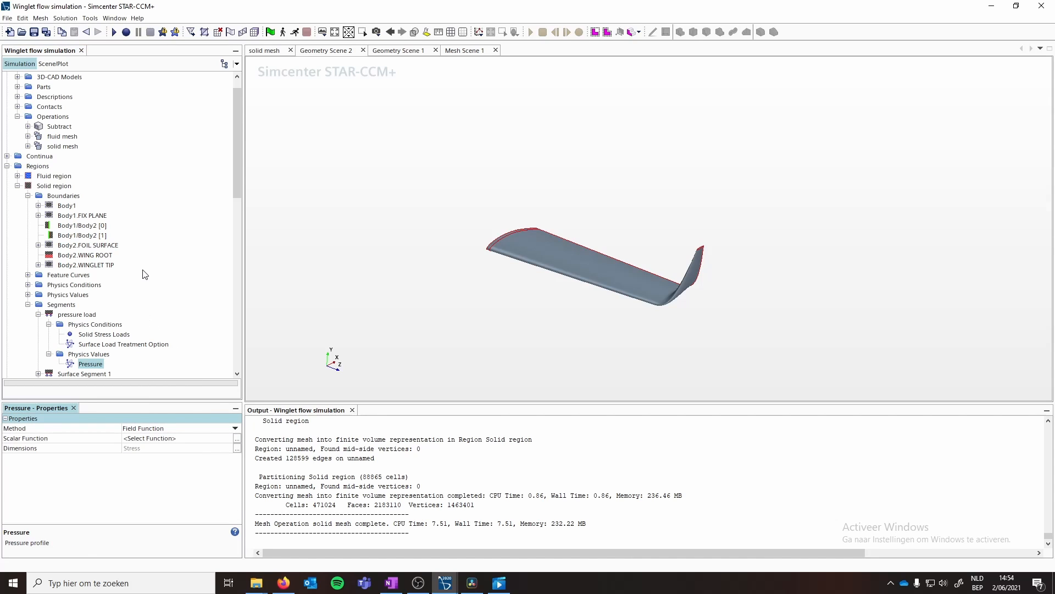
{"action": "scroll", "coordinate": [138, 273], "scroll_direction": "down", "scroll_amount": 12}
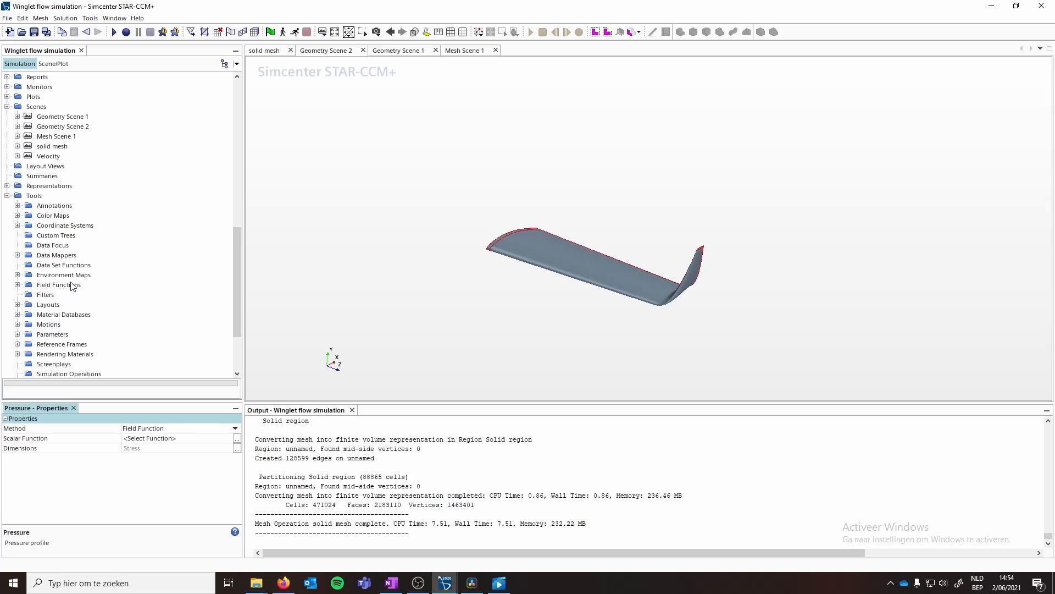
{"action": "scroll", "coordinate": [83, 280], "scroll_direction": "up", "scroll_amount": 14}
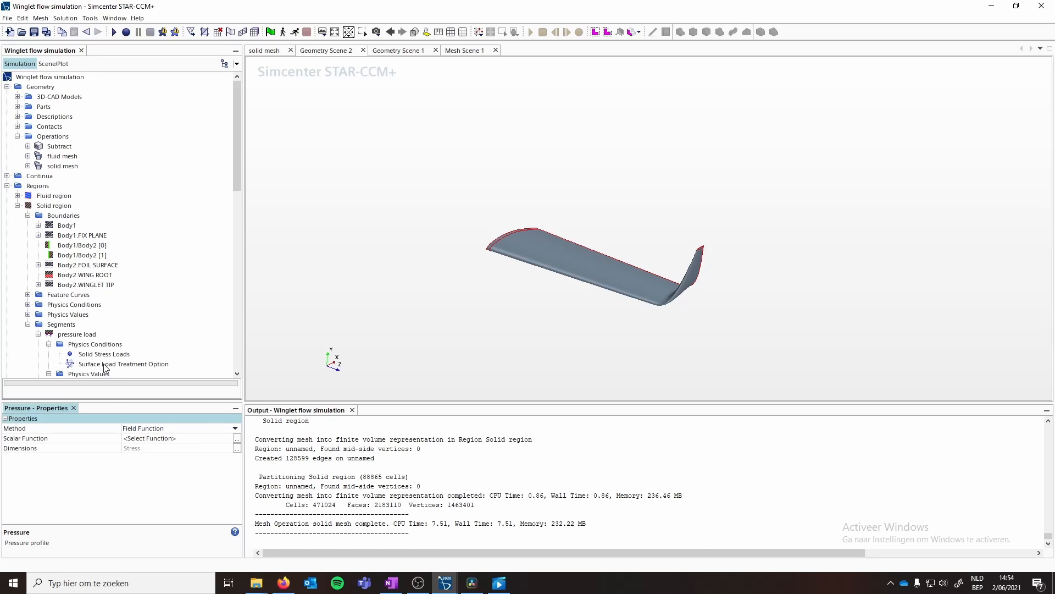
{"action": "scroll", "coordinate": [93, 339], "scroll_direction": "down", "scroll_amount": 2}
{"action": "left_click", "coordinate": [183, 437]}
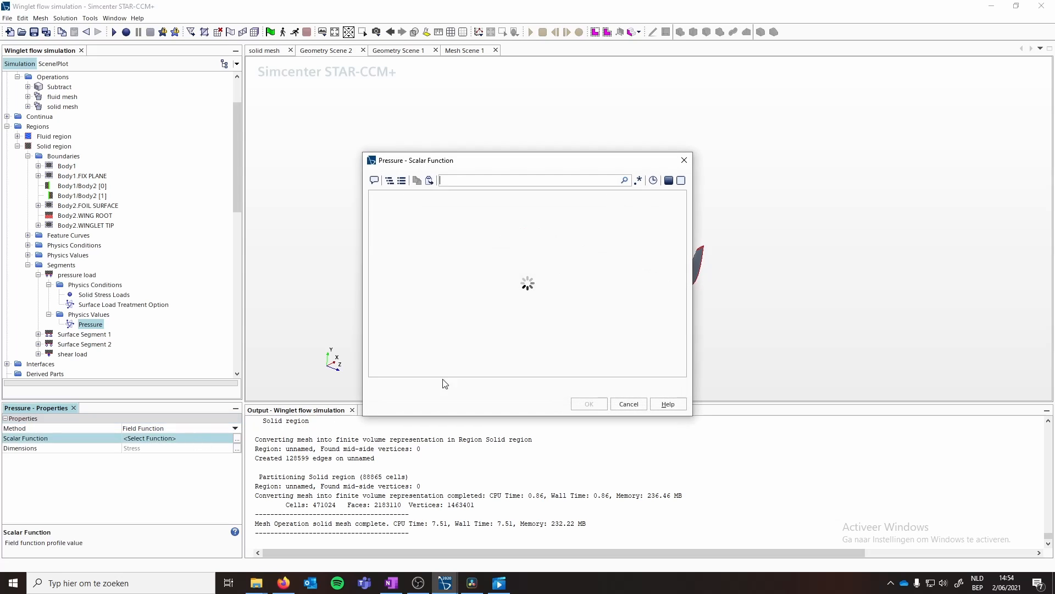
{"action": "left_click", "coordinate": [456, 183]}
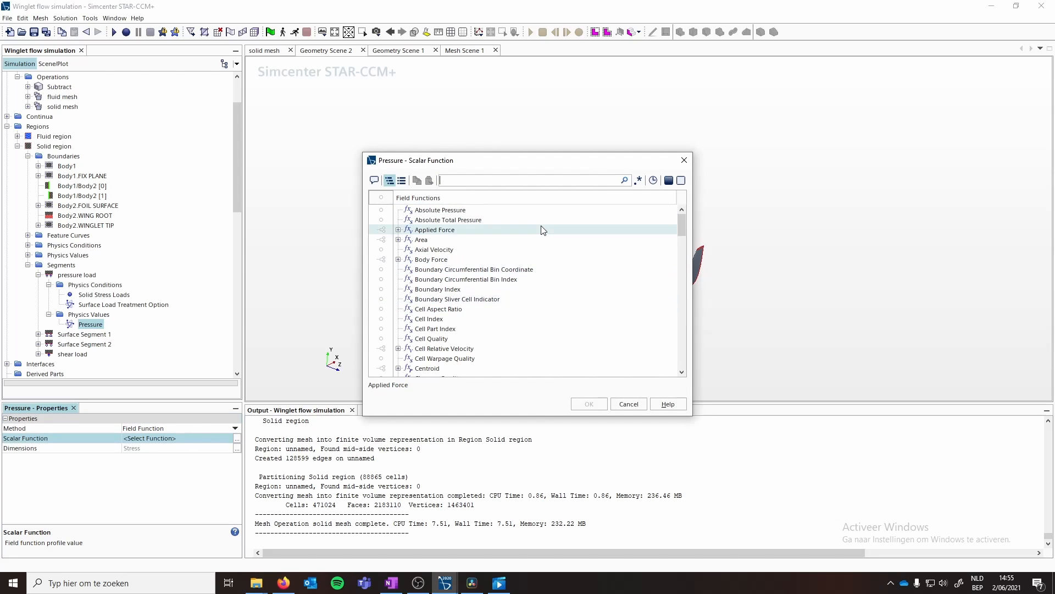
{"action": "type", "text": "pressure"}
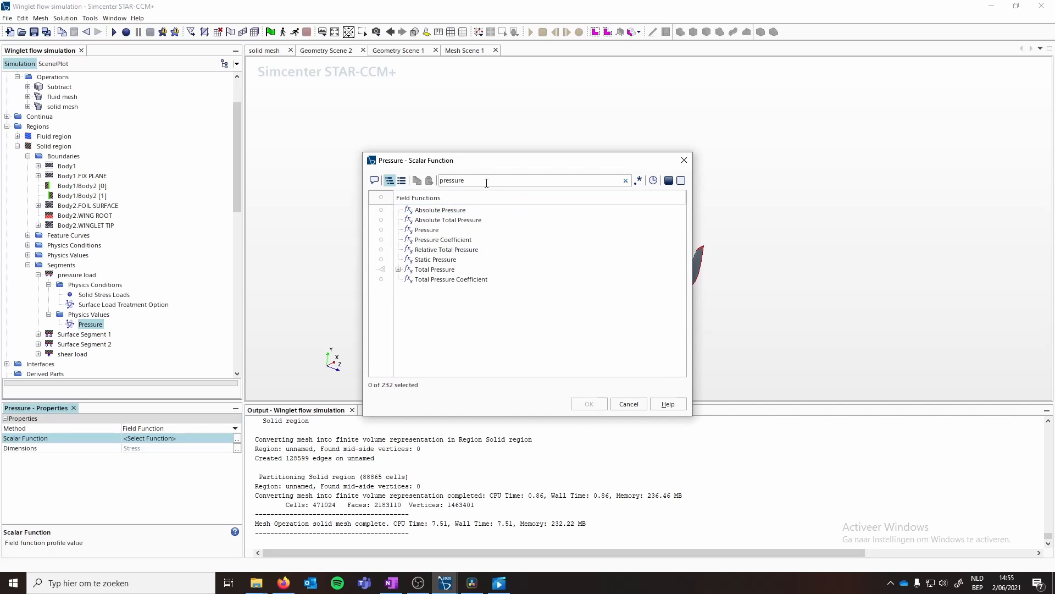
{"action": "key", "text": "Escape"}
- Run the data mapping of Surface Data Mapper 1
{"action": "scroll", "coordinate": [83, 268], "scroll_direction": "down", "scroll_amount": 10}
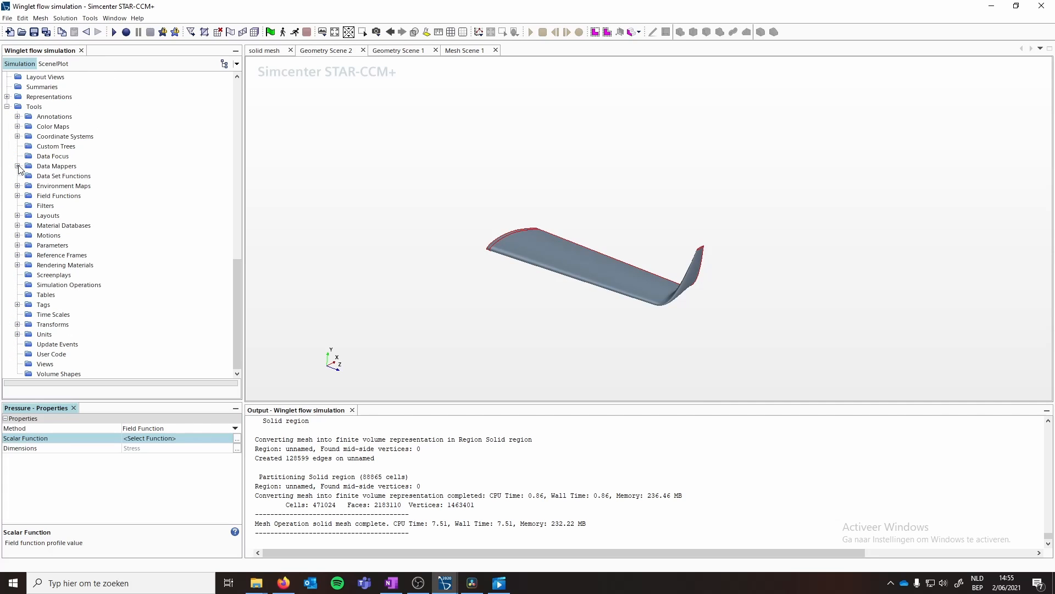
{"action": "left_click", "coordinate": [18, 166]}
{"action": "right_click", "coordinate": [58, 175]}
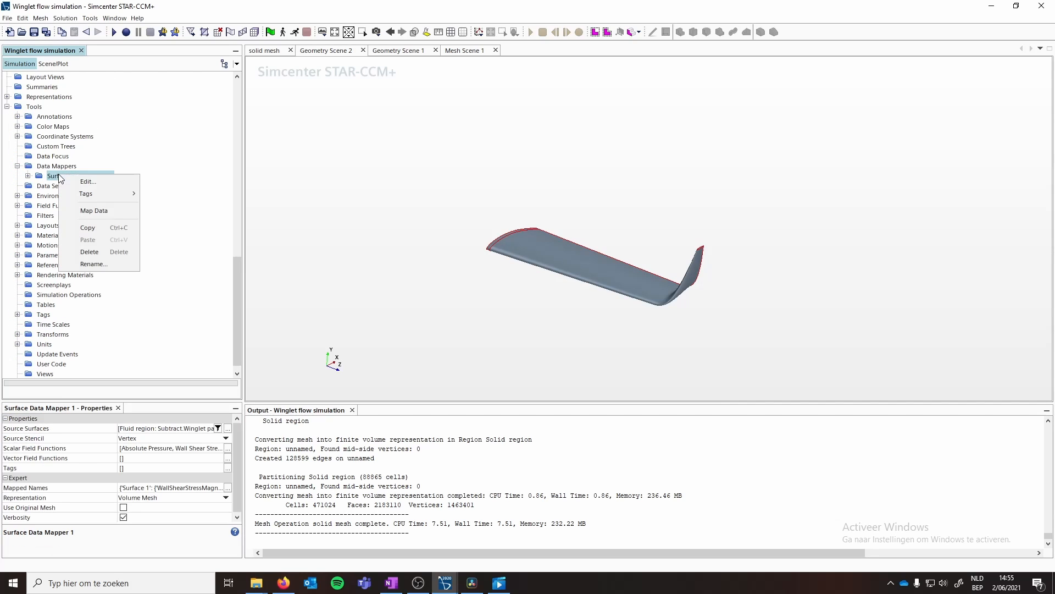
{"action": "left_click", "coordinate": [93, 211]}
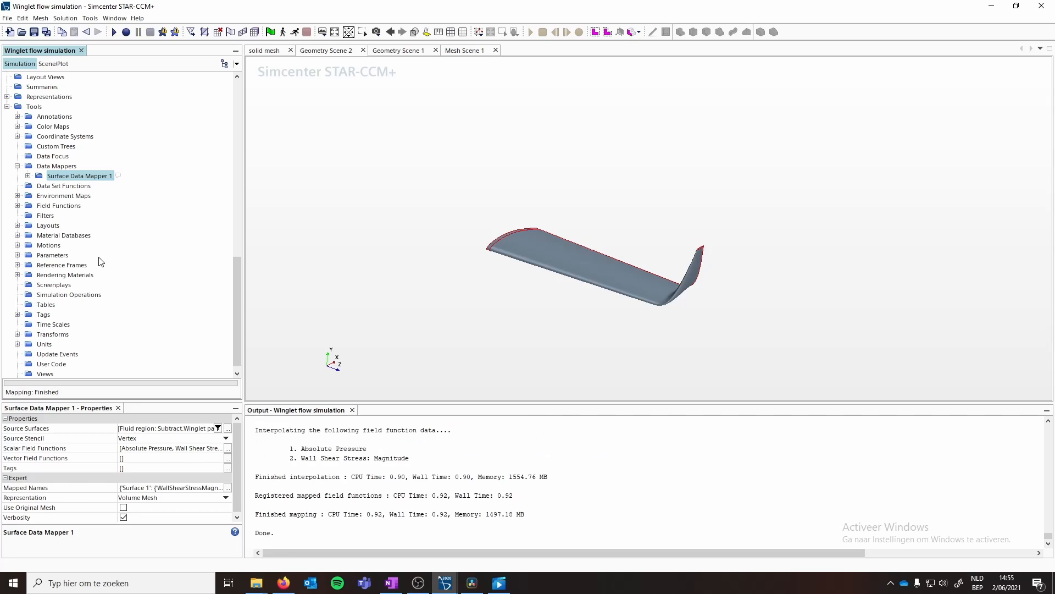
{"action": "scroll", "coordinate": [83, 261], "scroll_direction": "up", "scroll_amount": 6}
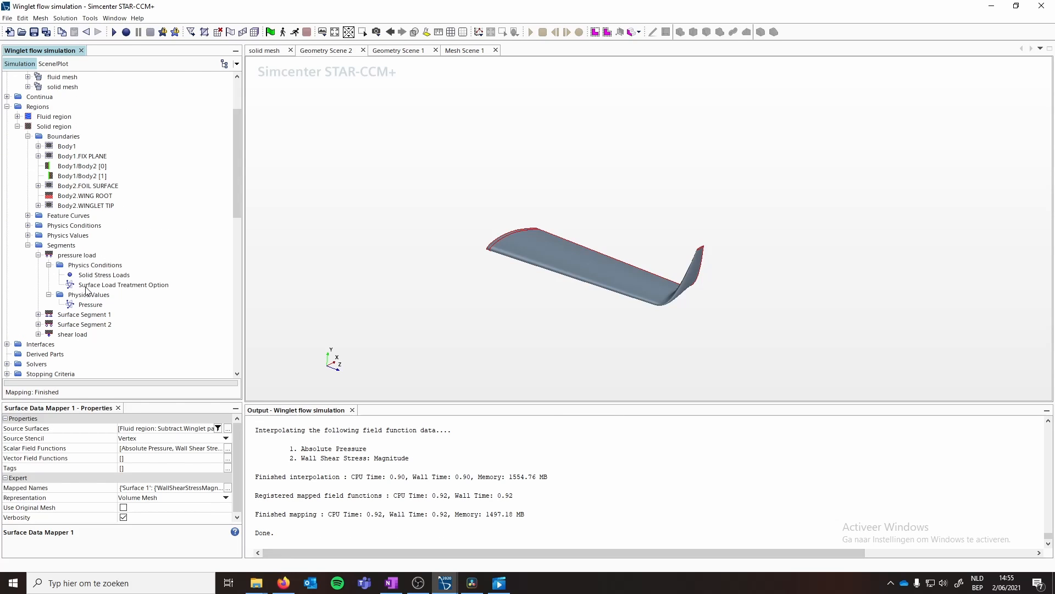
{"action": "left_click", "coordinate": [87, 305]}
{"action": "left_click", "coordinate": [187, 438]}
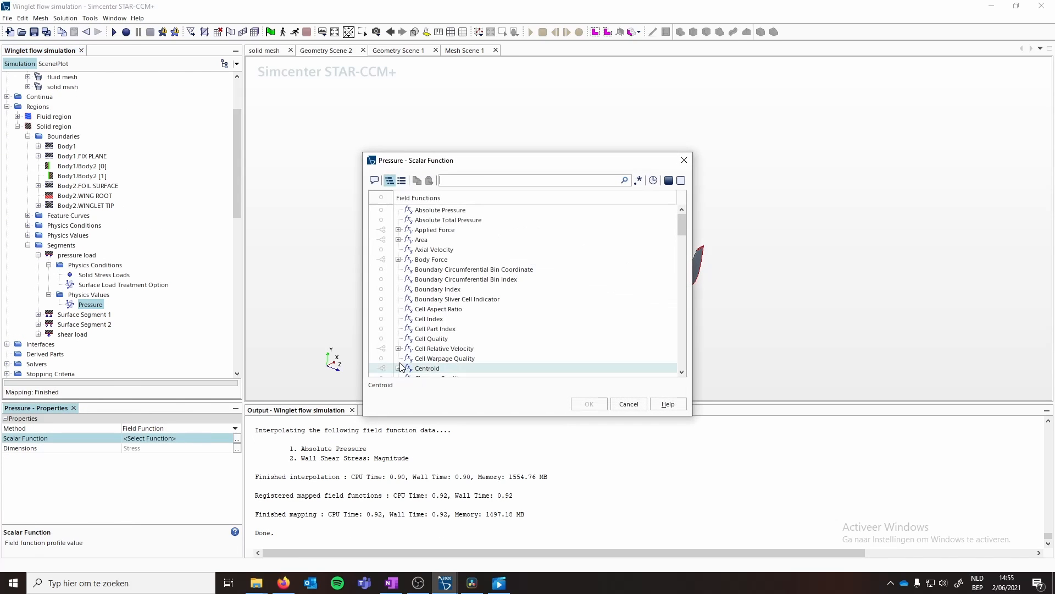
{"action": "left_click", "coordinate": [455, 182]}
{"action": "type", "text": "pr"}
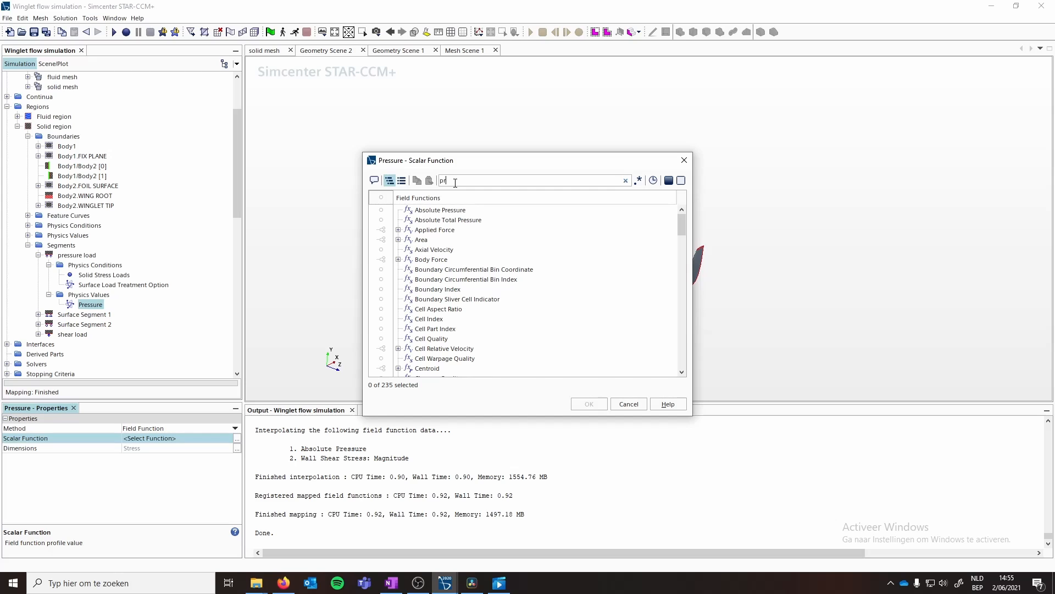
{"action": "type", "text": "essure load foi"}
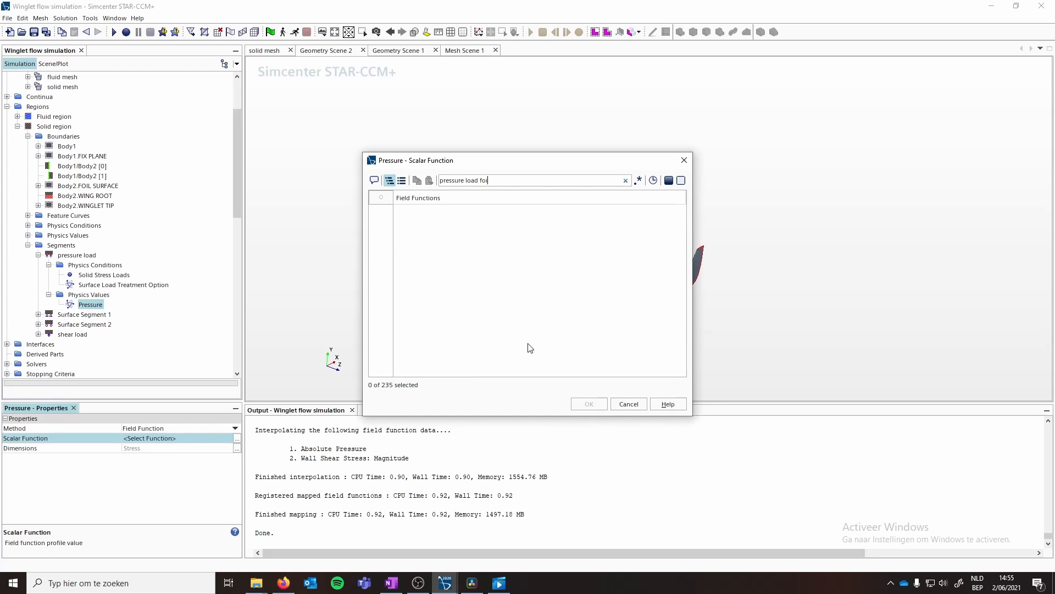
{"action": "left_click", "coordinate": [628, 405]}
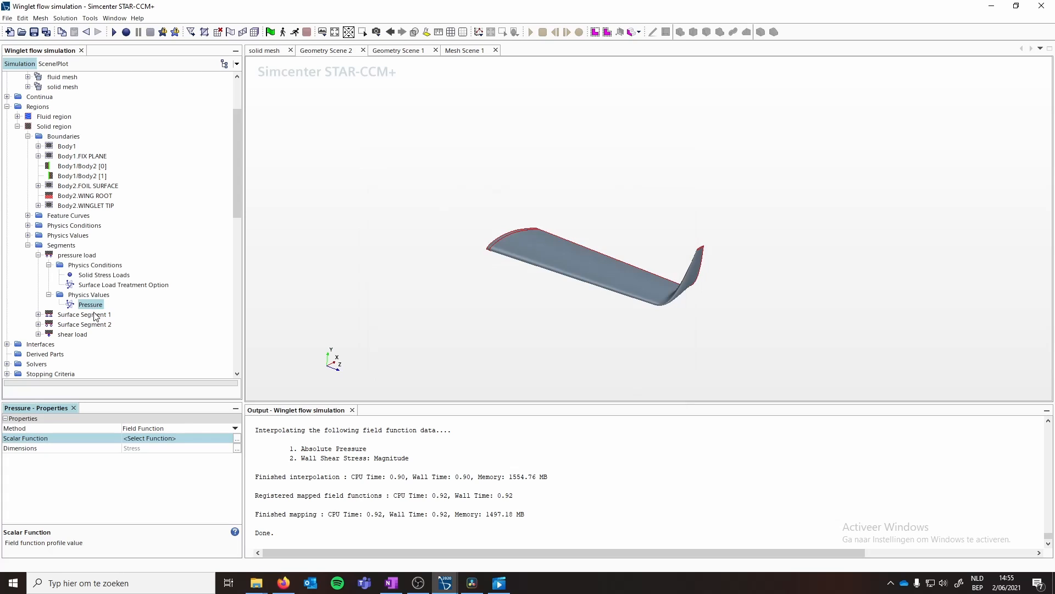
- Inspect Surface Data Mapper 1's scalar field functions and mapped names
{"action": "scroll", "coordinate": [94, 316], "scroll_direction": "down", "scroll_amount": 7}
{"action": "scroll", "coordinate": [96, 316], "scroll_direction": "down", "scroll_amount": 7}
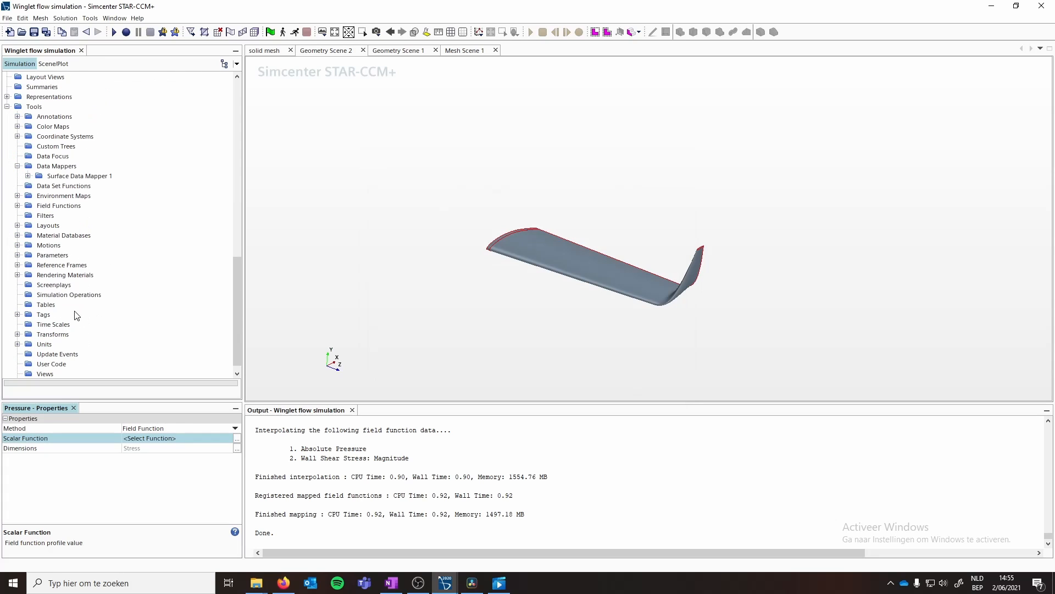
{"action": "left_click", "coordinate": [28, 176]}
{"action": "left_click", "coordinate": [75, 176]}
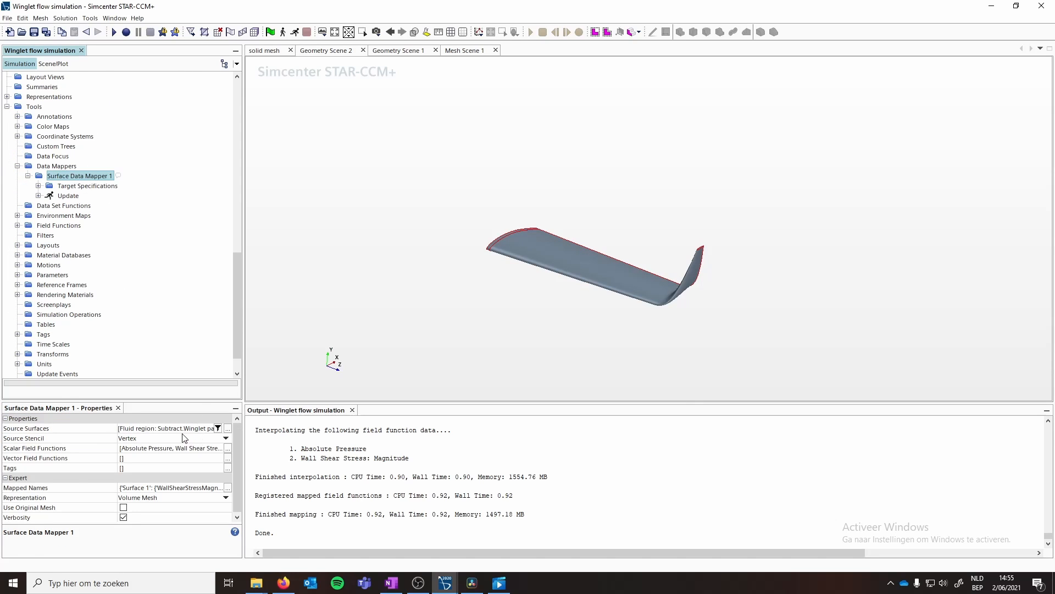
{"action": "left_click", "coordinate": [179, 450]}
{"action": "left_click", "coordinate": [179, 452]}
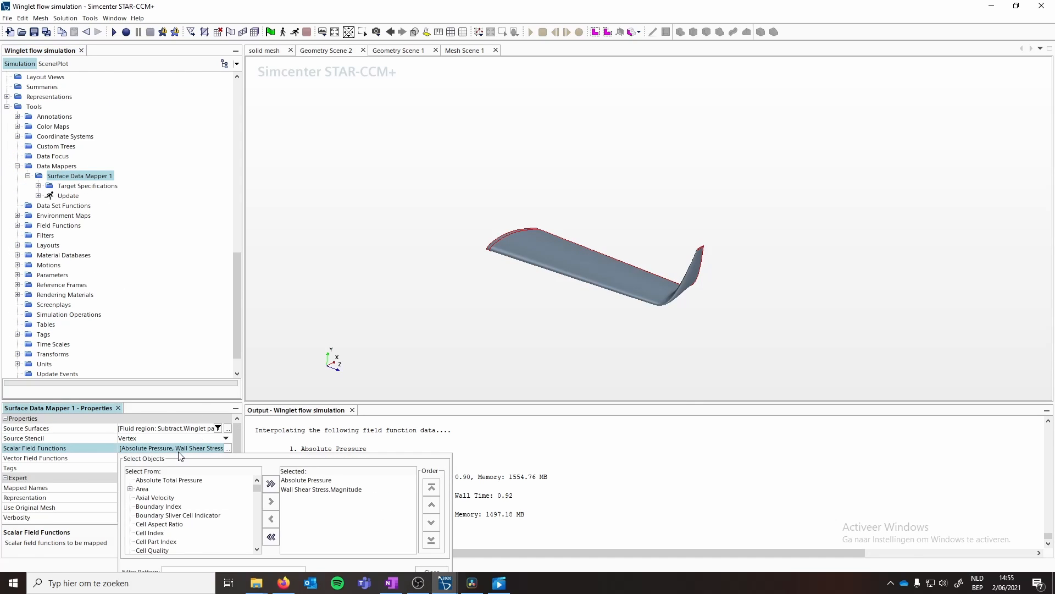
{"action": "left_click", "coordinate": [567, 493]}
{"action": "double_click", "coordinate": [173, 488]}
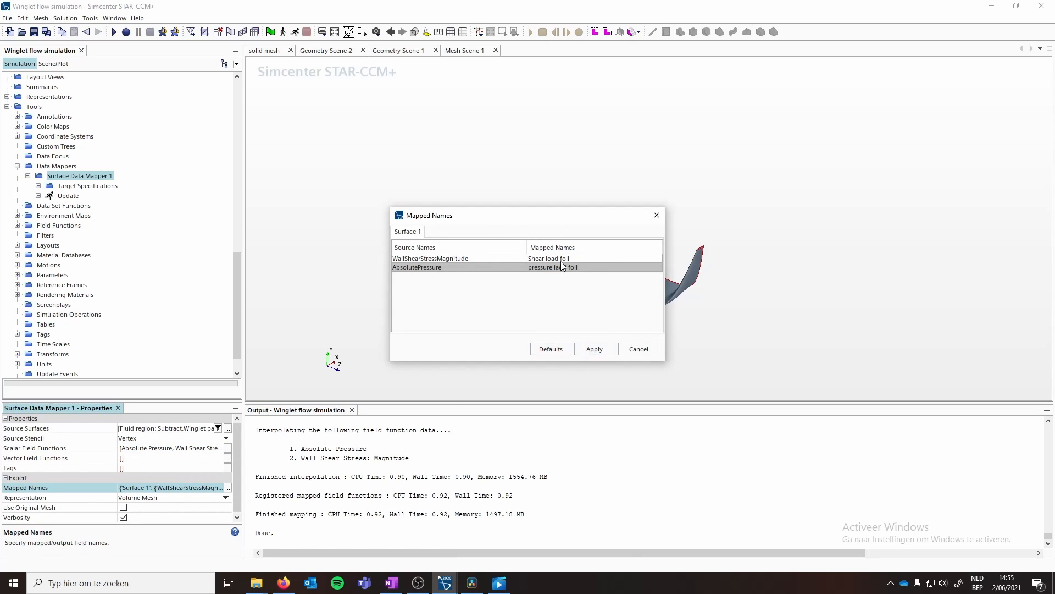
{"action": "left_click", "coordinate": [639, 349]}
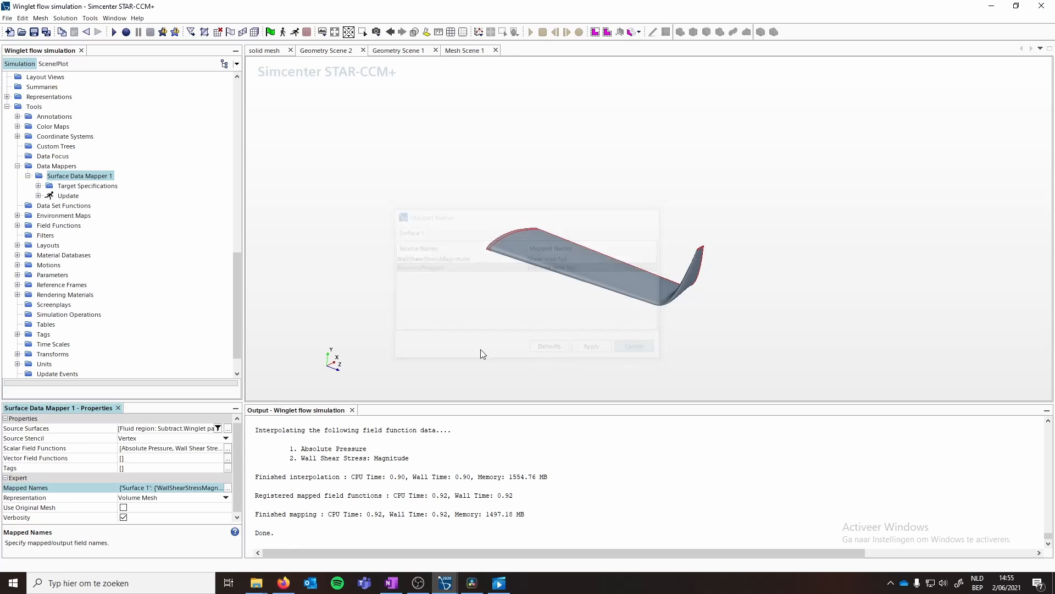
- Set the pressure load segment's pressure scalar function to the mapped pressure laod foil field function
{"action": "scroll", "coordinate": [118, 274], "scroll_direction": "up", "scroll_amount": 7}
{"action": "scroll", "coordinate": [118, 274], "scroll_direction": "up", "scroll_amount": 4}
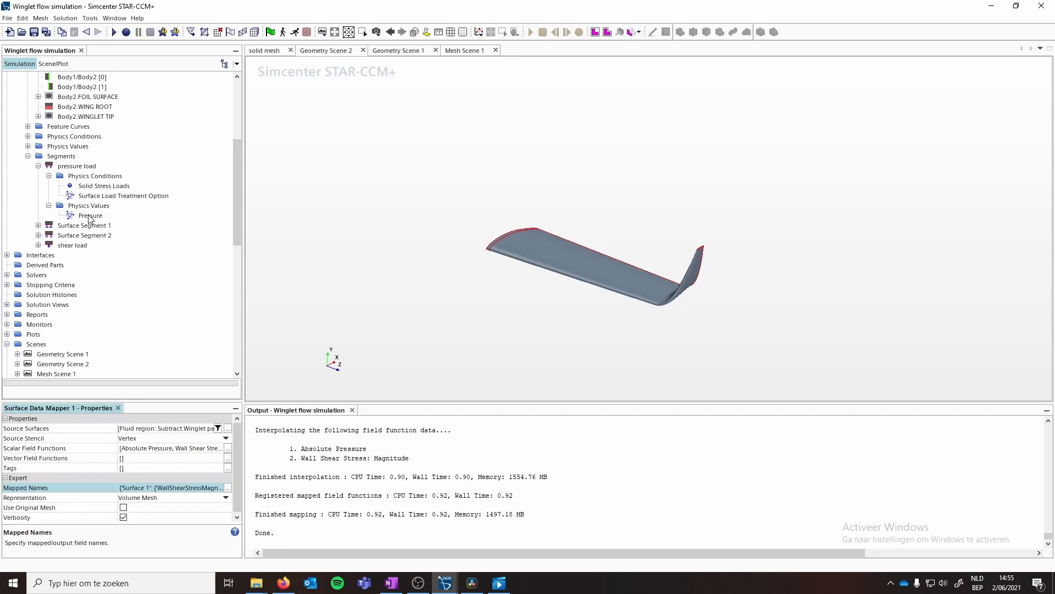
{"action": "left_click", "coordinate": [89, 216]}
{"action": "left_click", "coordinate": [236, 438]}
{"action": "type", "text": "p"}
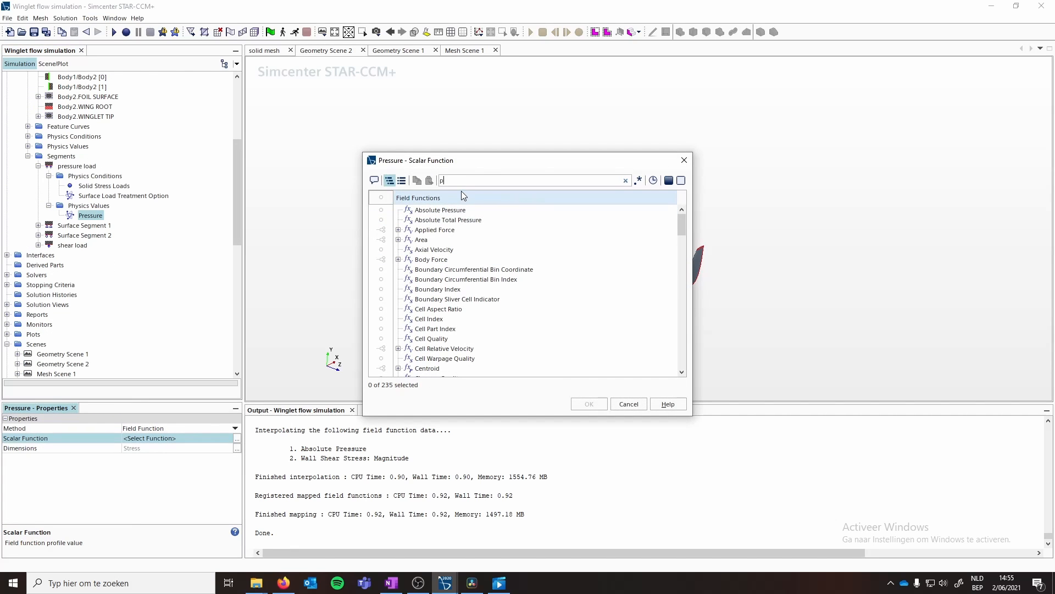
{"action": "type", "text": "ressur"}
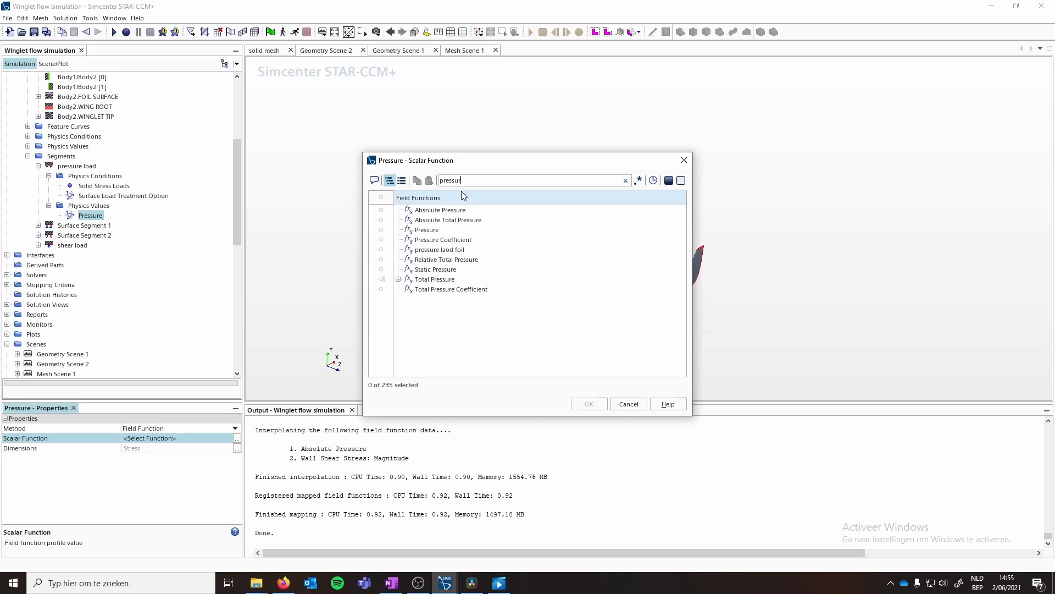
{"action": "type", "text": "a"}
{"action": "key", "text": "BackSpace"}
{"action": "type", "text": "e la"}
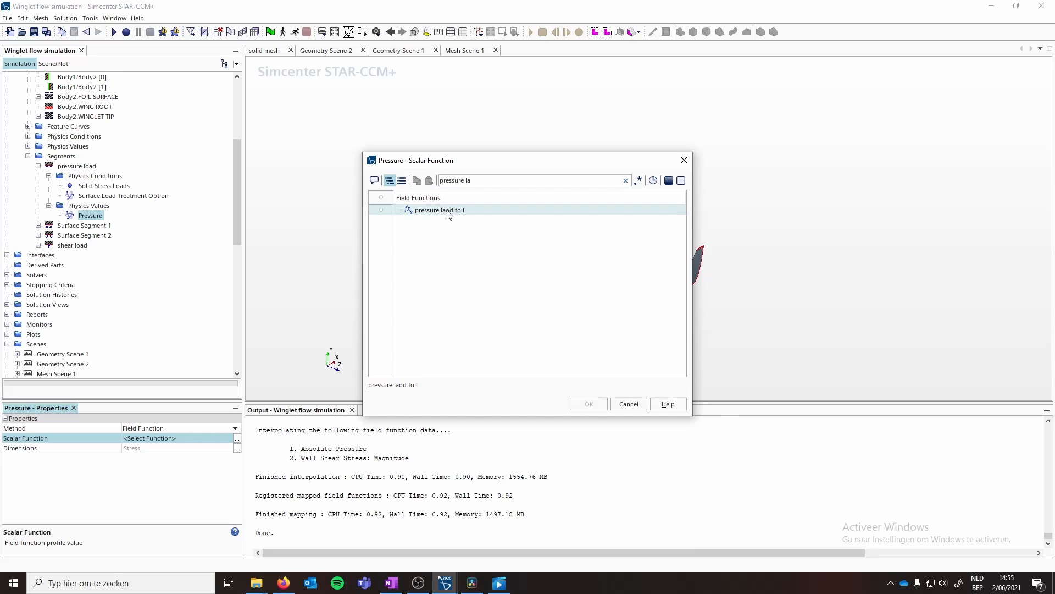
{"action": "left_click", "coordinate": [446, 211]}
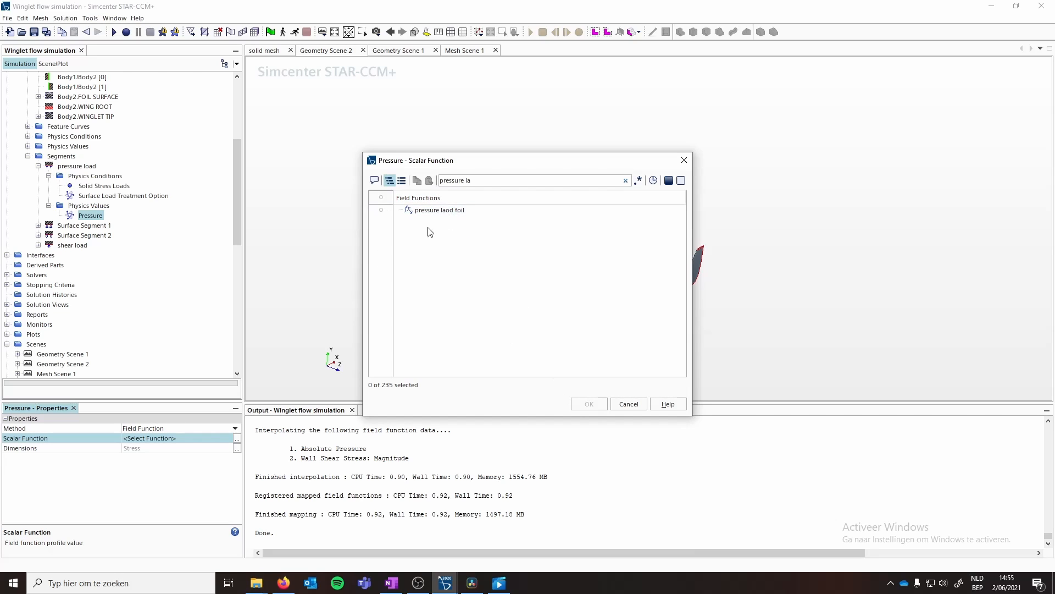
{"action": "left_click", "coordinate": [587, 404]}
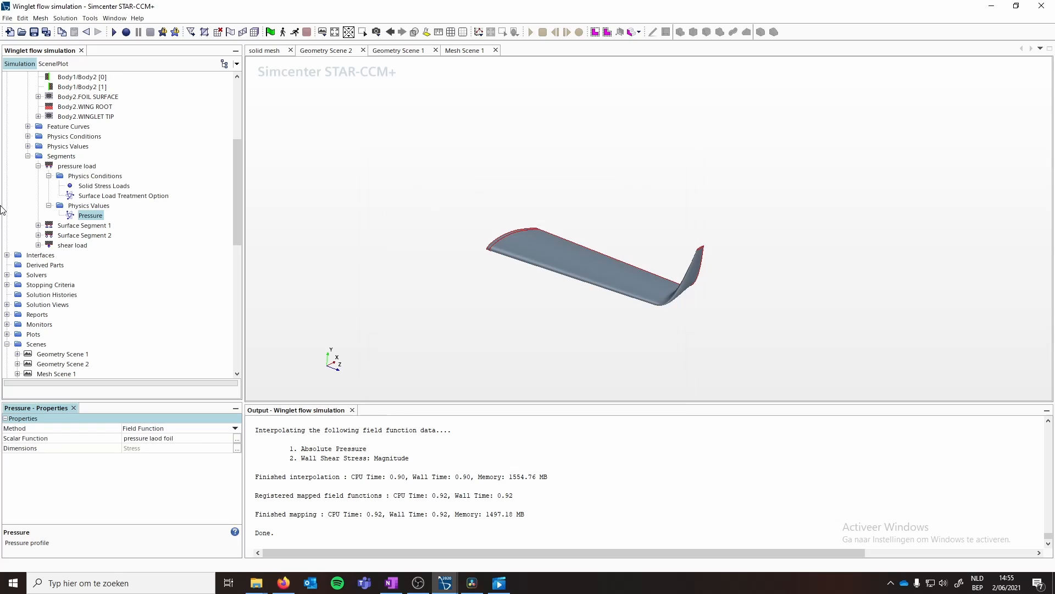
- Delete the shear load segment
{"action": "left_click", "coordinate": [39, 245]}
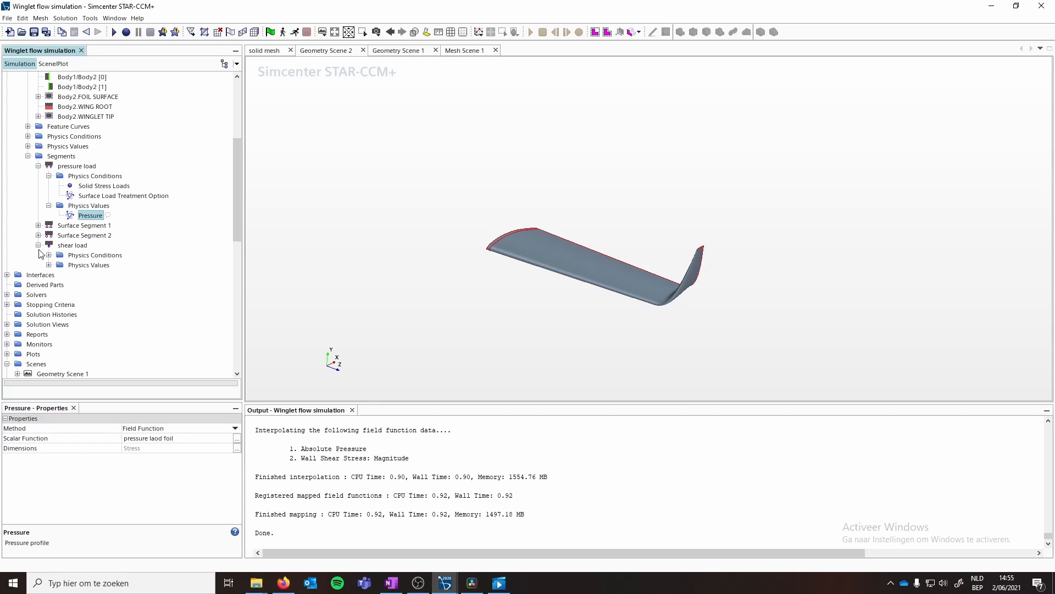
{"action": "left_click", "coordinate": [71, 245]}
{"action": "key", "text": "Delete"}
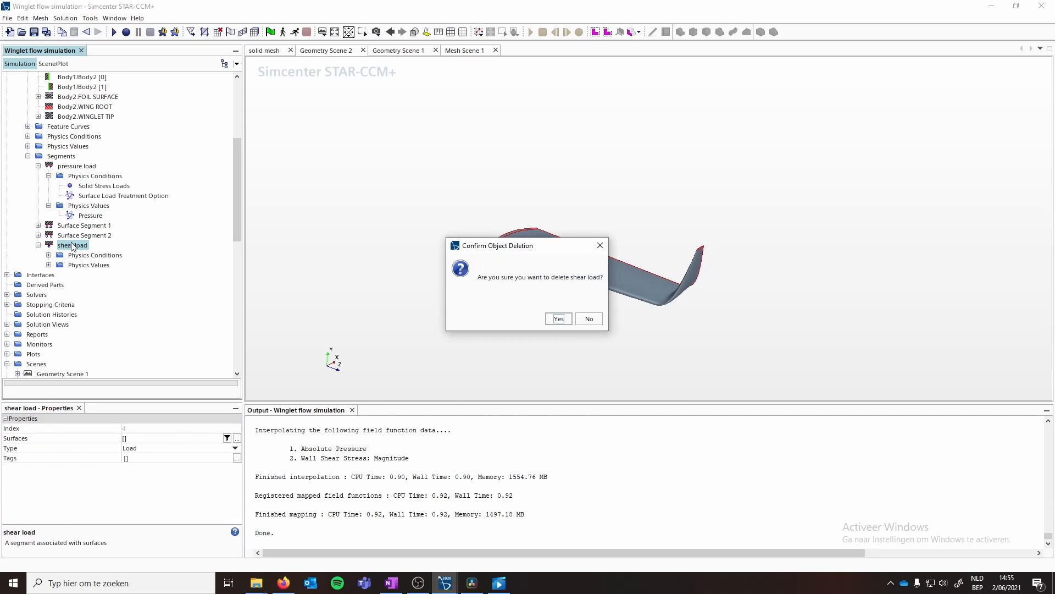
{"action": "left_click", "coordinate": [566, 323]}
- Duplicate the pressure load segment and rename the copy as Shear load
{"action": "left_click_drag", "start_coordinate": [70, 168], "coordinate": [64, 160]}
{"action": "right_click", "coordinate": [88, 168]}
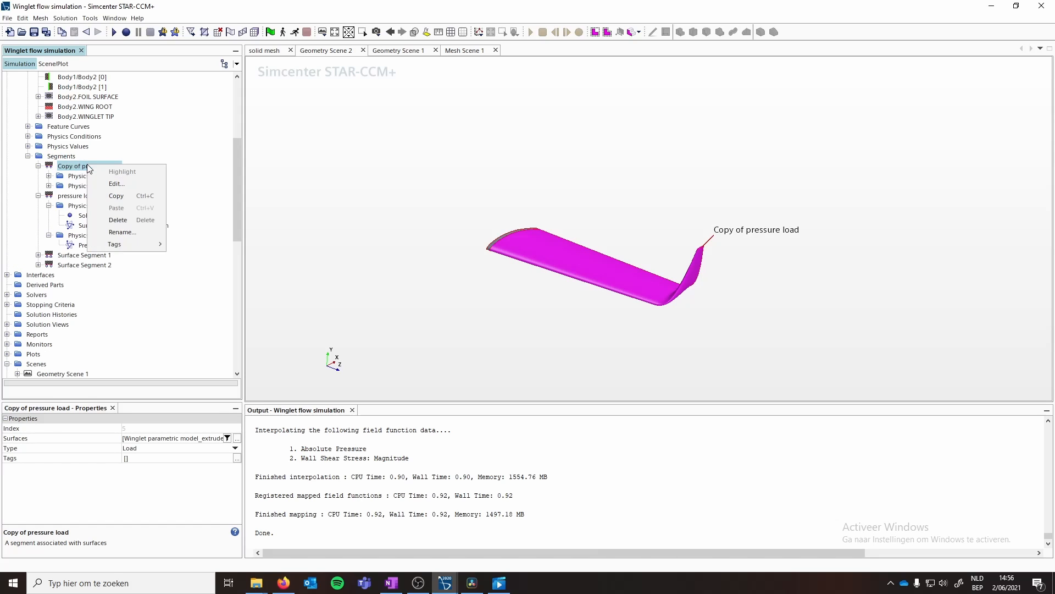
{"action": "left_click", "coordinate": [122, 232]}
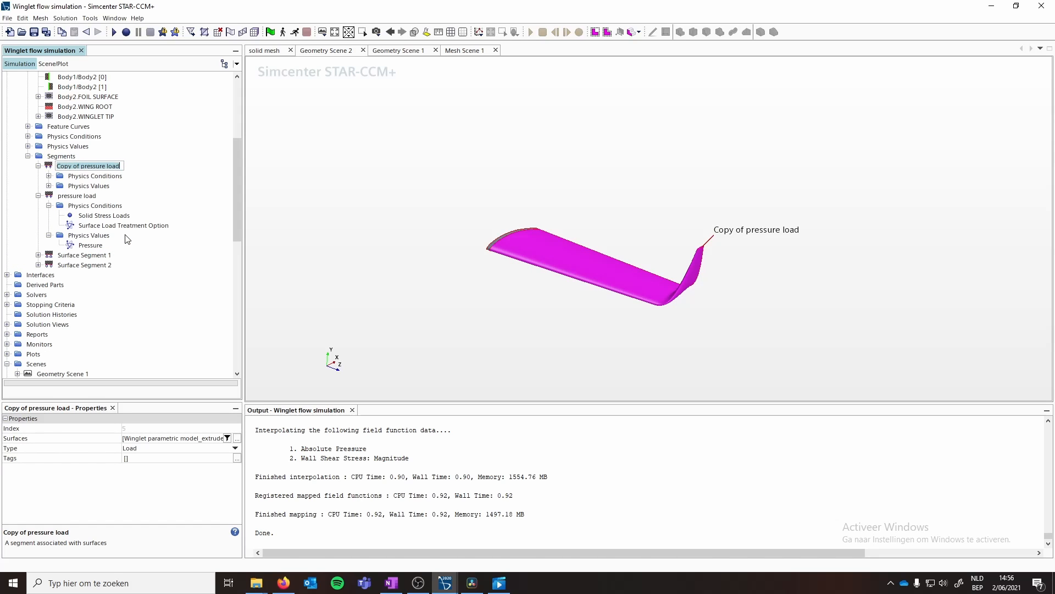
{"action": "type", "text": "Shear load"}
{"action": "key", "text": "Return"}
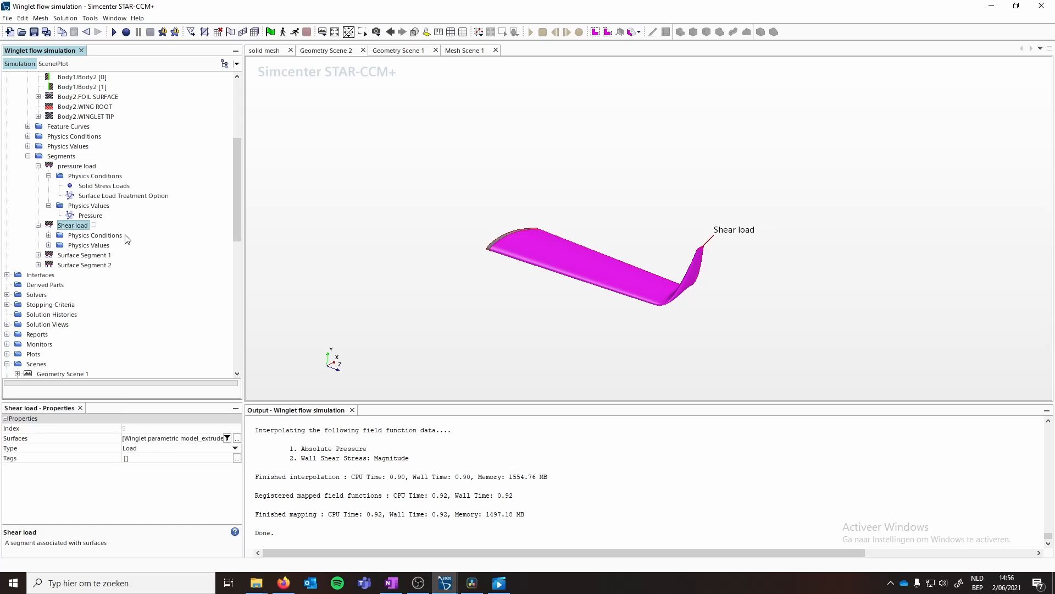
- Set the Shear load segment's pressure scalar function to the Shear load foil field function
{"action": "left_click", "coordinate": [49, 245]}
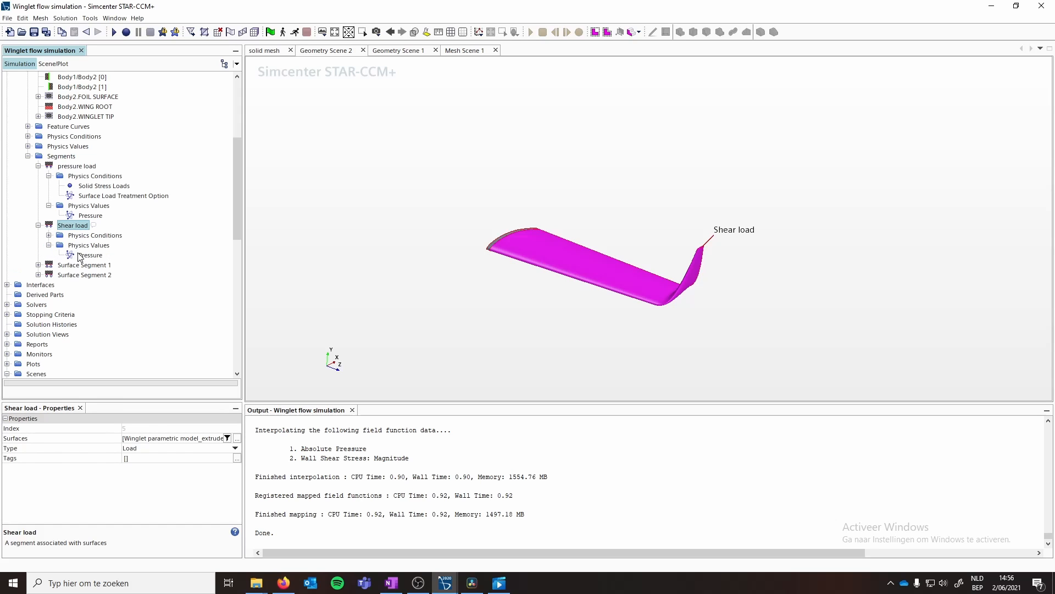
{"action": "left_click", "coordinate": [90, 255]}
{"action": "left_click", "coordinate": [178, 440]}
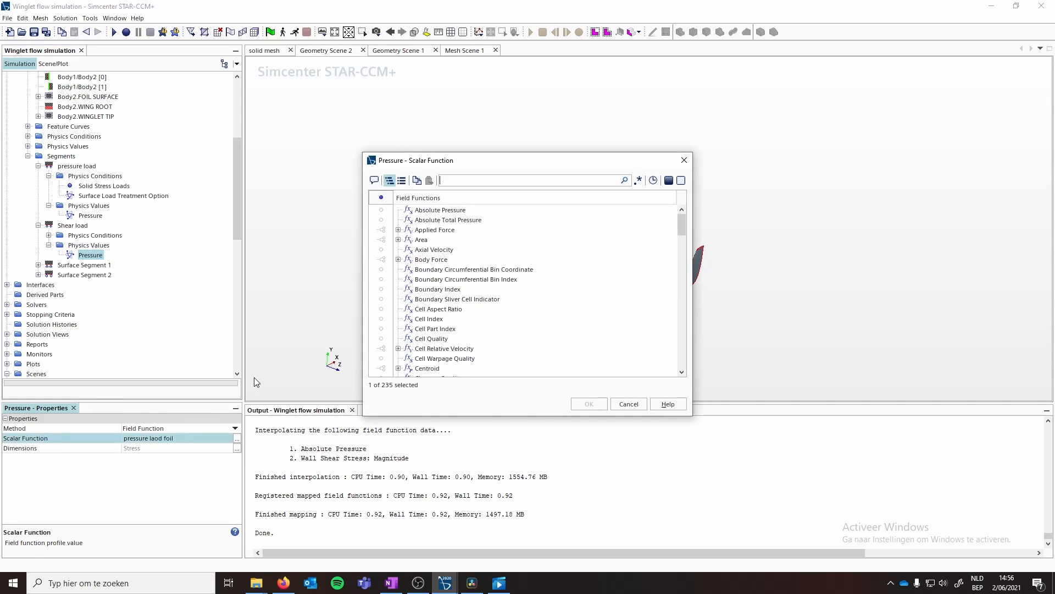
{"action": "type", "text": "shear load"}
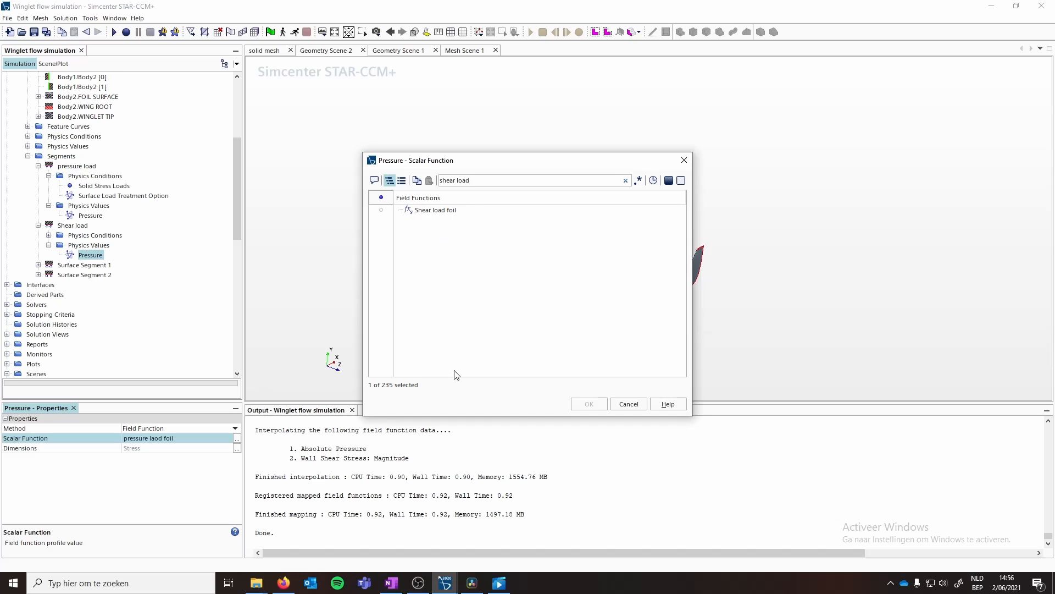
{"action": "left_click", "coordinate": [439, 211]}
{"action": "left_click", "coordinate": [585, 405]}
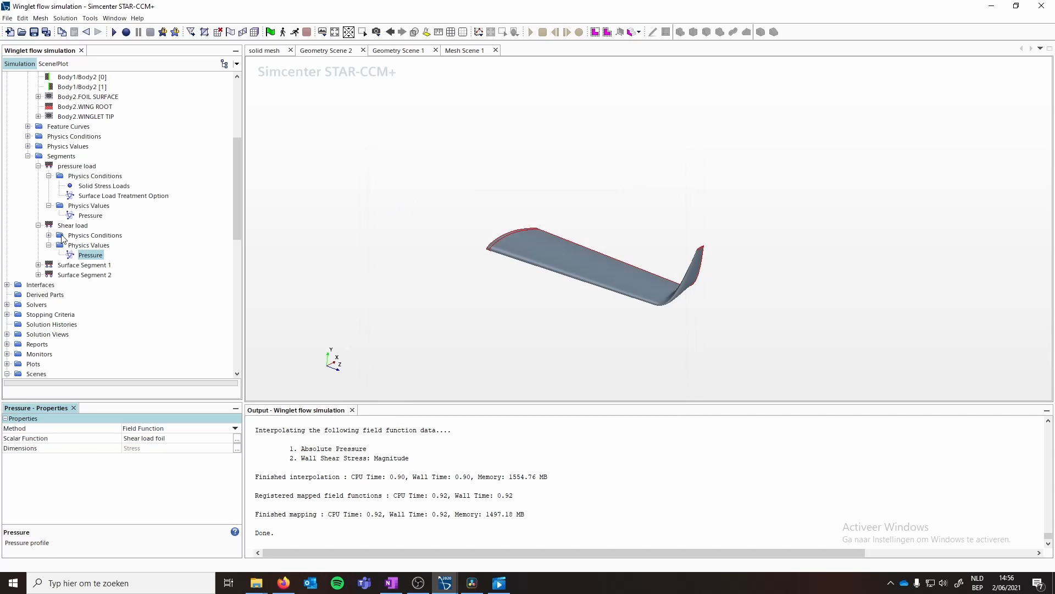
- Open the Lift Monitor Plot
{"action": "left_click", "coordinate": [38, 225]}
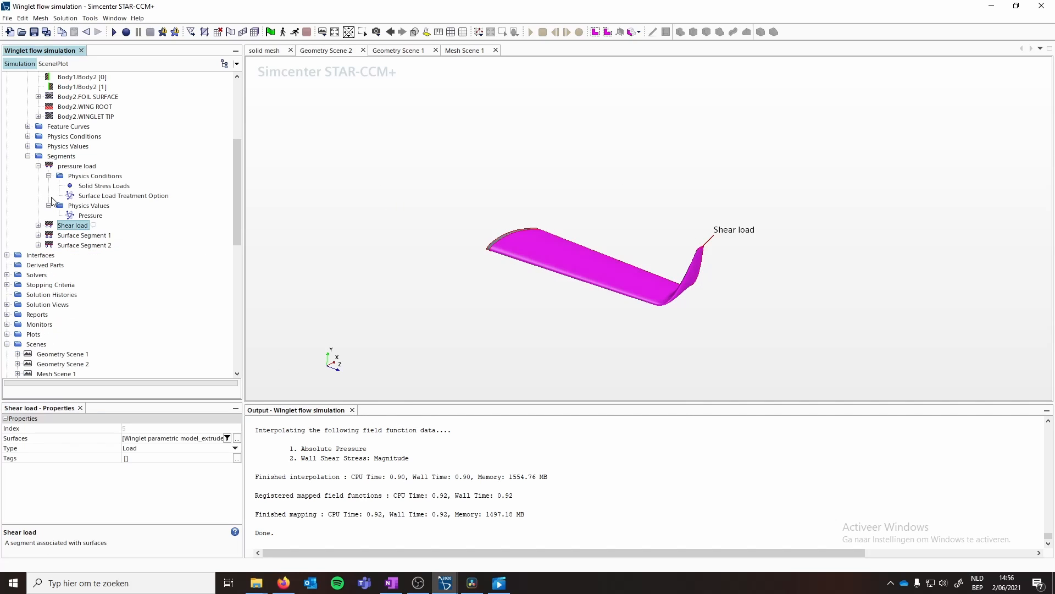
{"action": "left_click", "coordinate": [49, 205]}
{"action": "left_click", "coordinate": [49, 176]}
{"action": "left_click", "coordinate": [38, 166]}
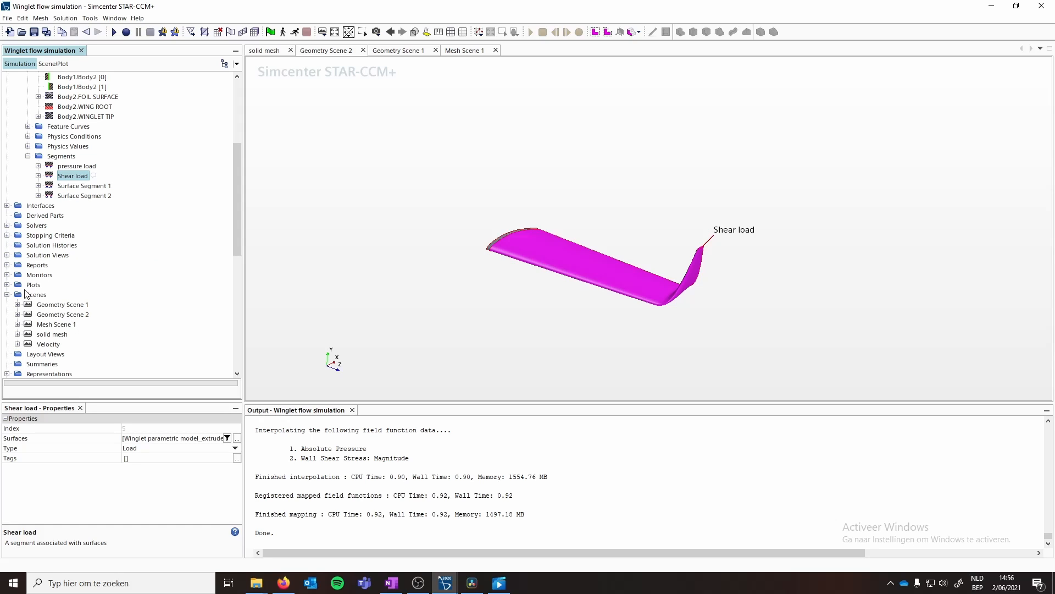
{"action": "left_click", "coordinate": [7, 284]}
{"action": "double_click", "coordinate": [59, 305]}
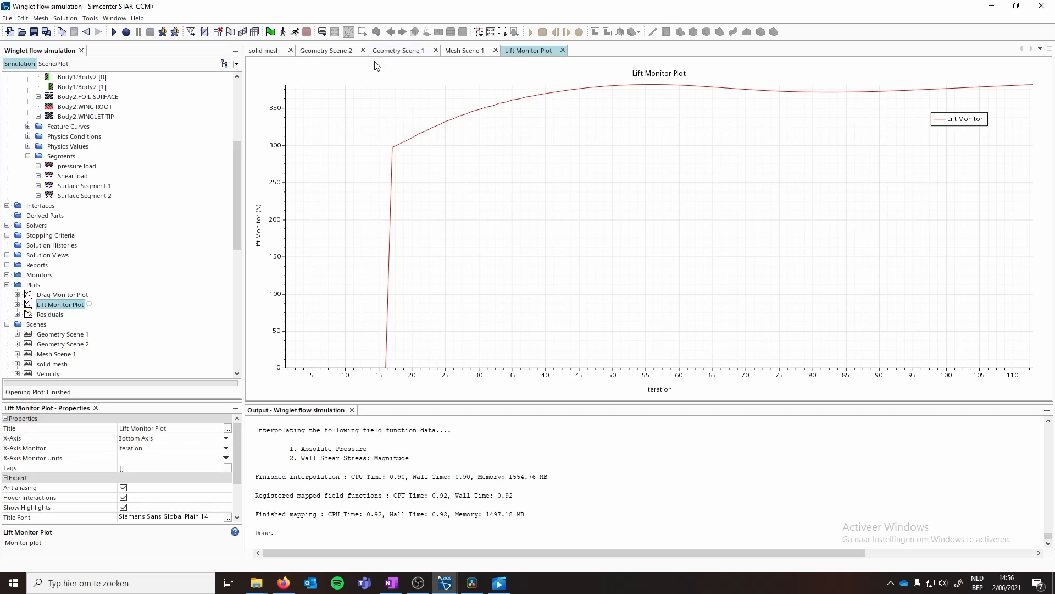
- Create a new scalar scene and rename it as pressure load
{"action": "right_click", "coordinate": [41, 327]}
{"action": "mouse_move", "coordinate": [110, 332]}
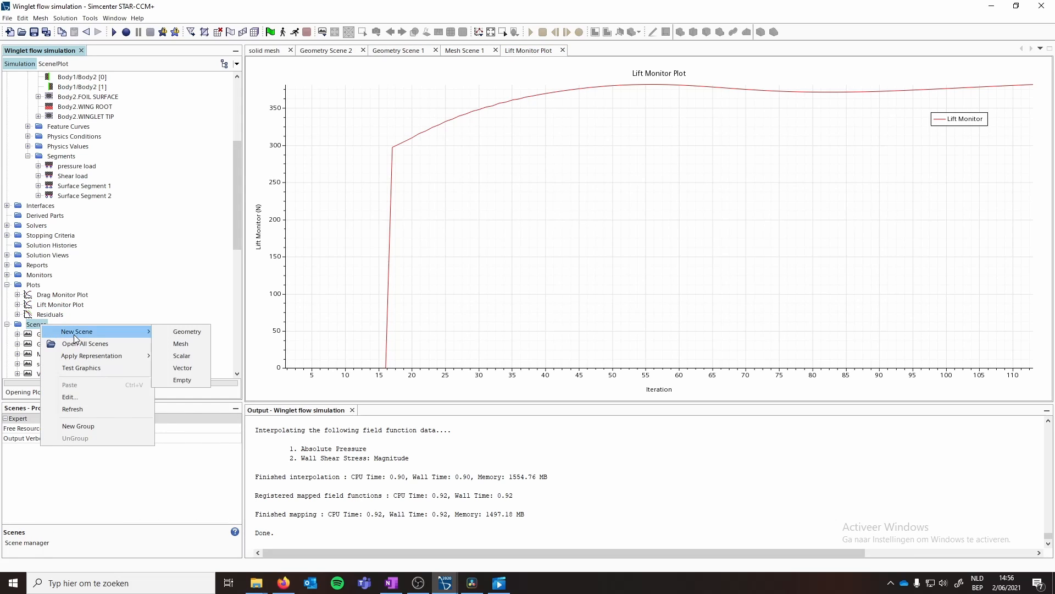
{"action": "left_click", "coordinate": [182, 355]}
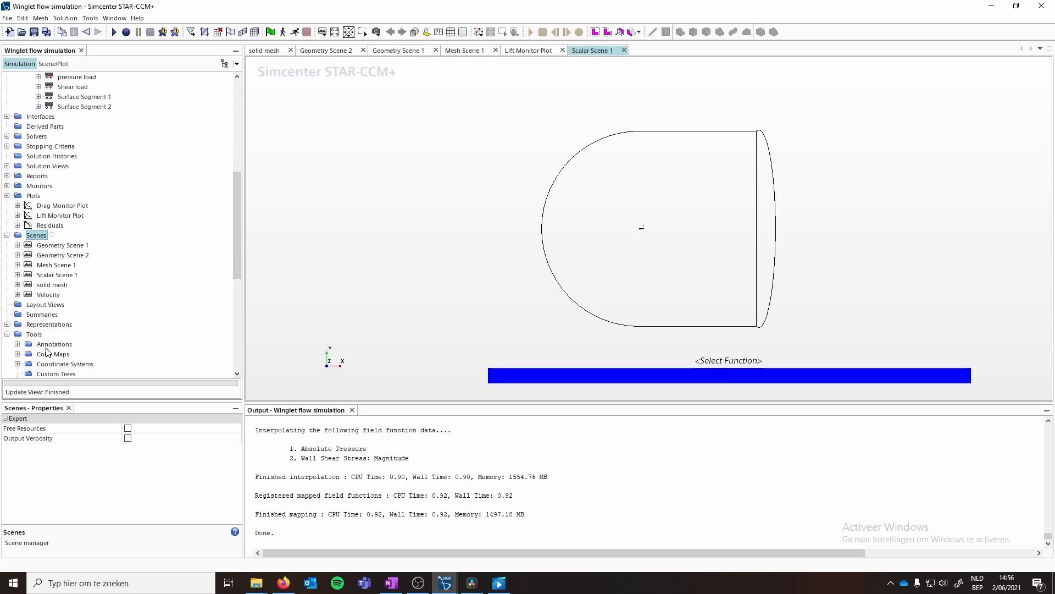
{"action": "right_click", "coordinate": [55, 275]}
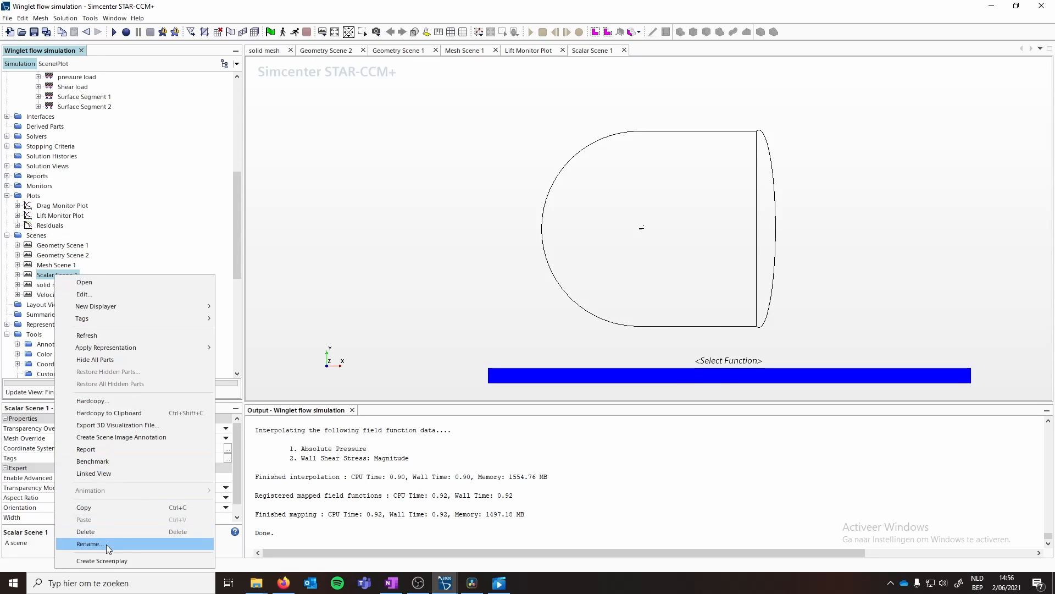
{"action": "left_click", "coordinate": [106, 544]}
{"action": "type", "text": "pressure"}
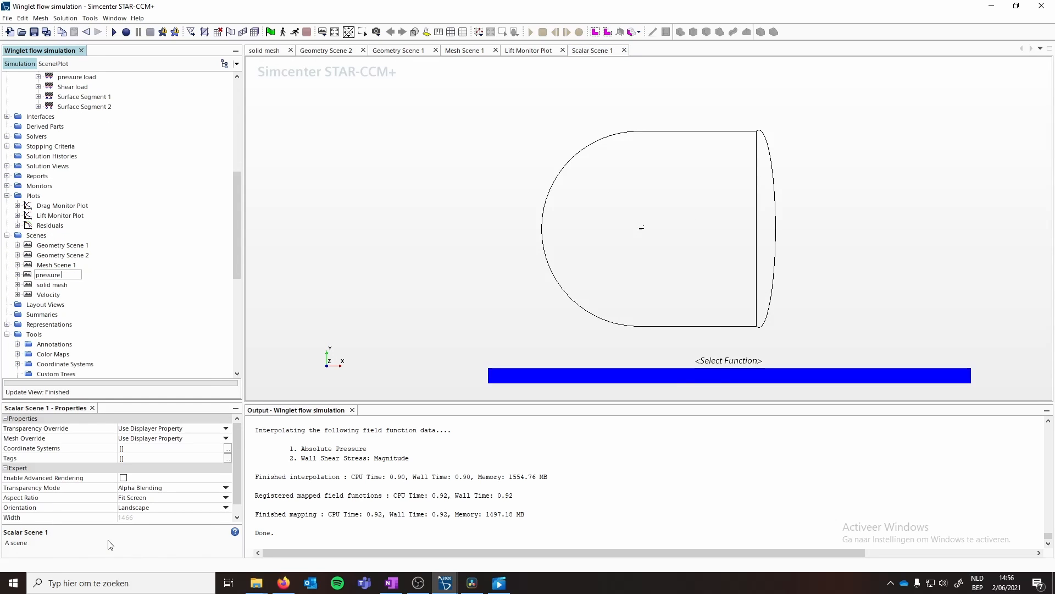
{"action": "type", "text": " load"}
{"action": "key", "text": "Return"}
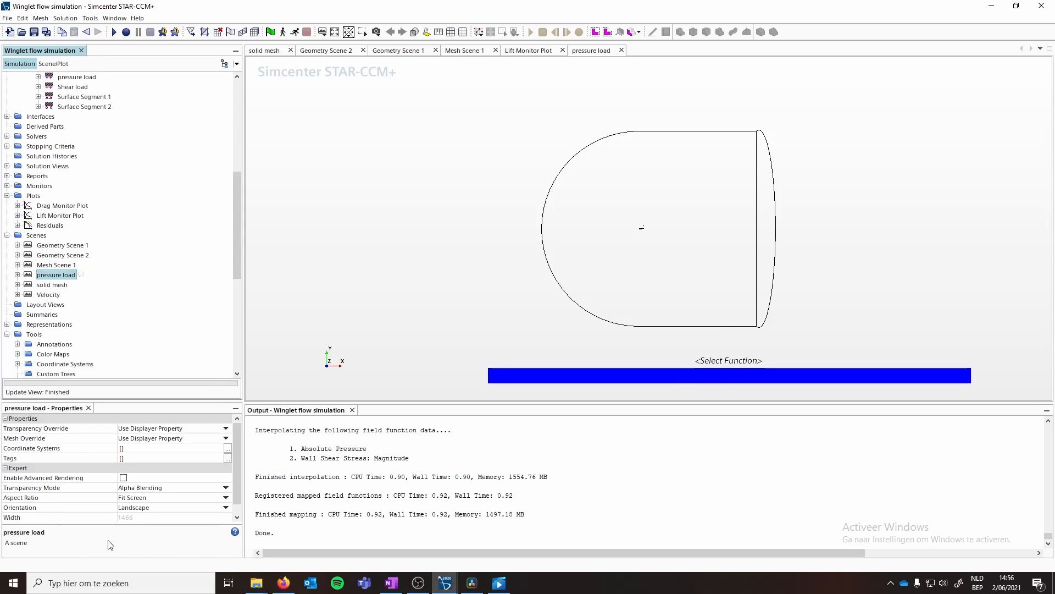
- Delete the Outline 1 displayer from the pressure load scene
{"action": "left_click", "coordinate": [17, 274]}
{"action": "left_click", "coordinate": [61, 285]}
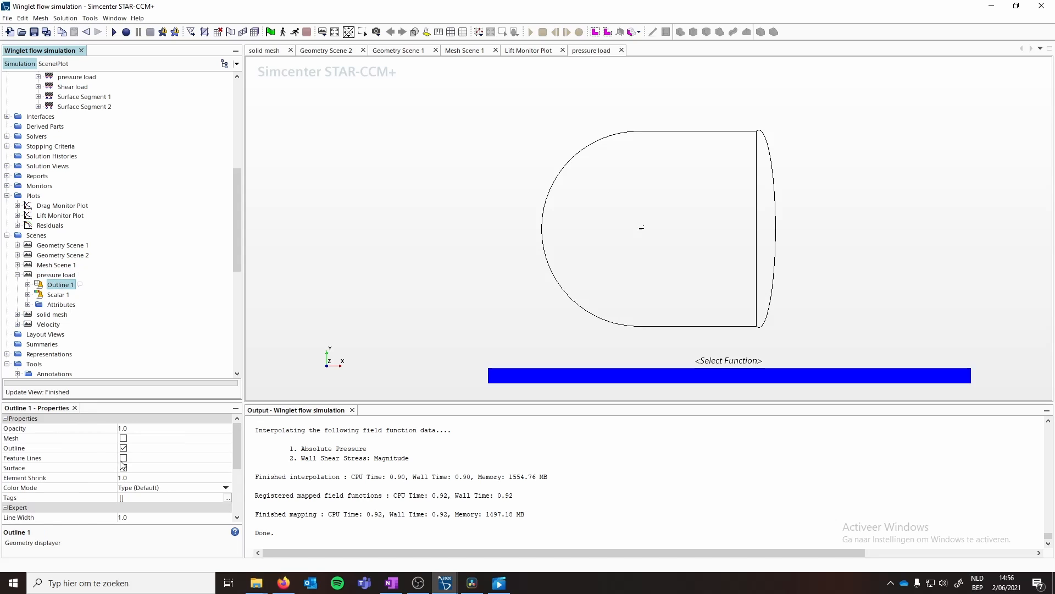
{"action": "right_click", "coordinate": [59, 284]}
{"action": "left_click", "coordinate": [83, 346]}
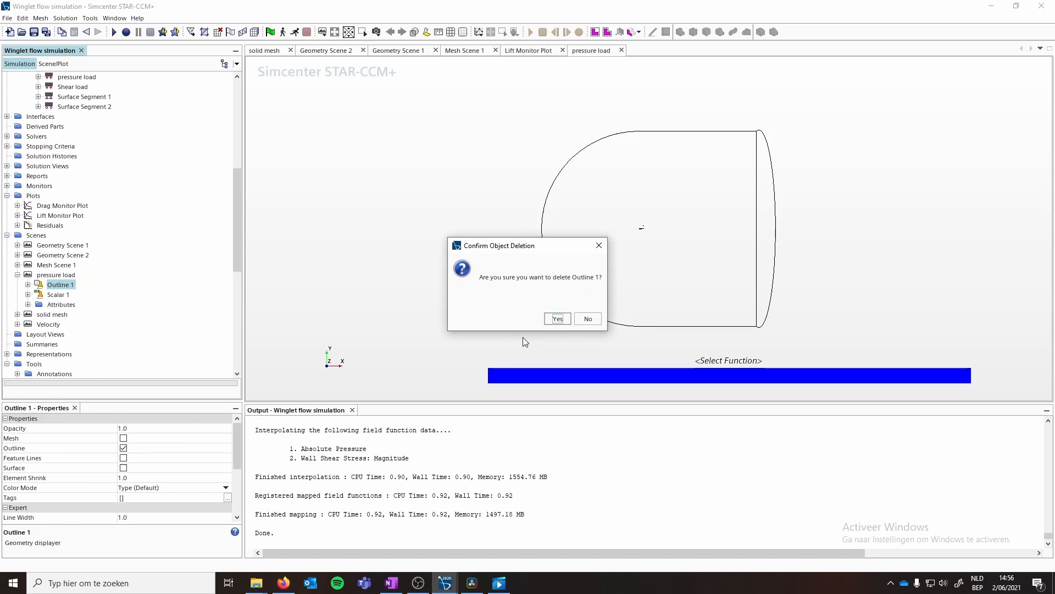
{"action": "left_click", "coordinate": [556, 318]}
- Set the pressure load scene's scalar field function to pressure laod foil
{"action": "left_click", "coordinate": [57, 285]}
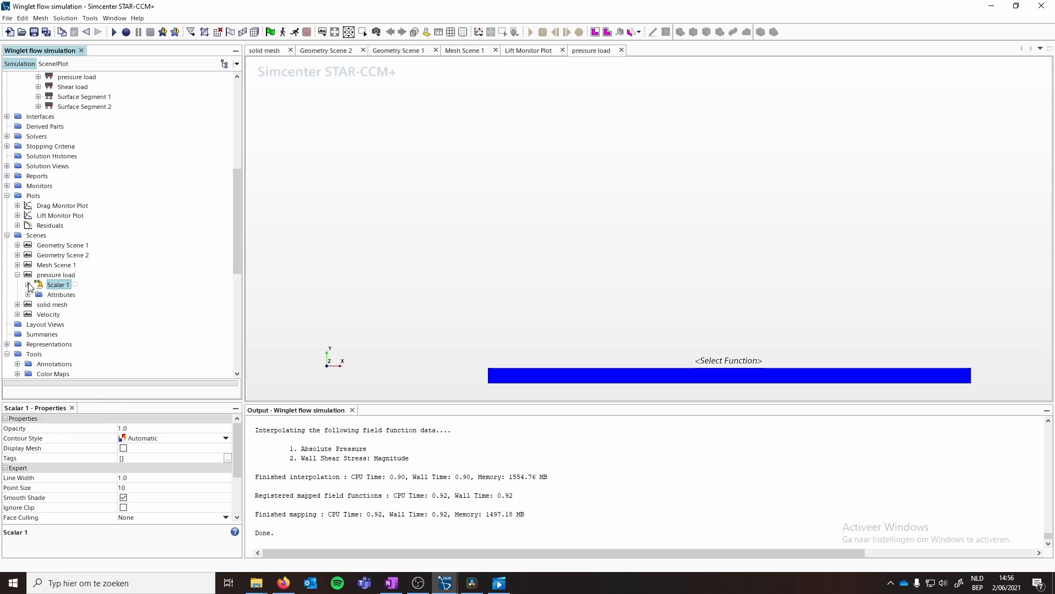
{"action": "left_click", "coordinate": [28, 285]}
{"action": "left_click", "coordinate": [73, 304]}
{"action": "left_click", "coordinate": [158, 429]}
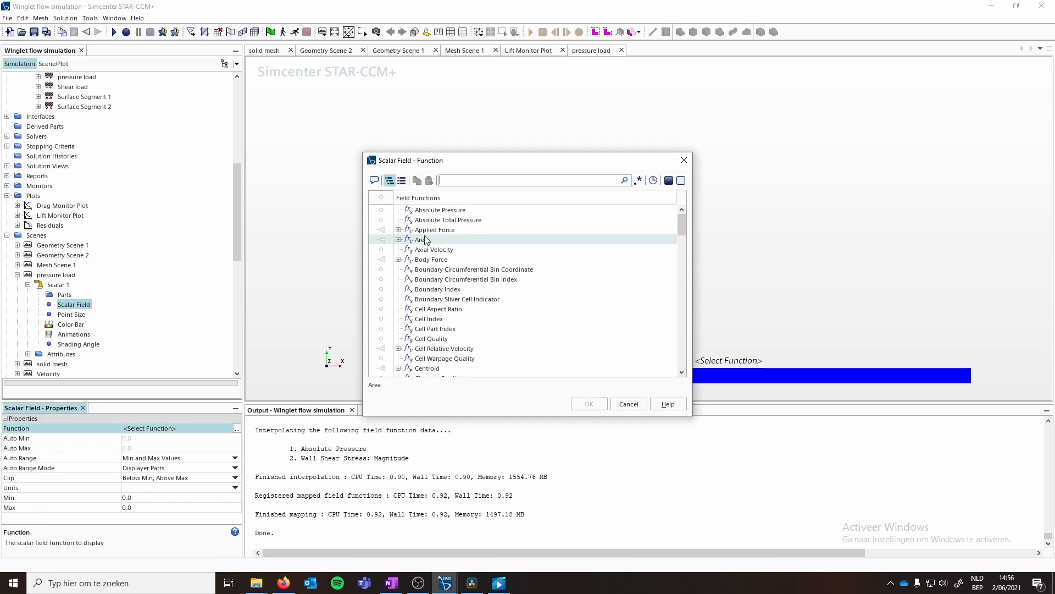
{"action": "type", "text": "pre"}
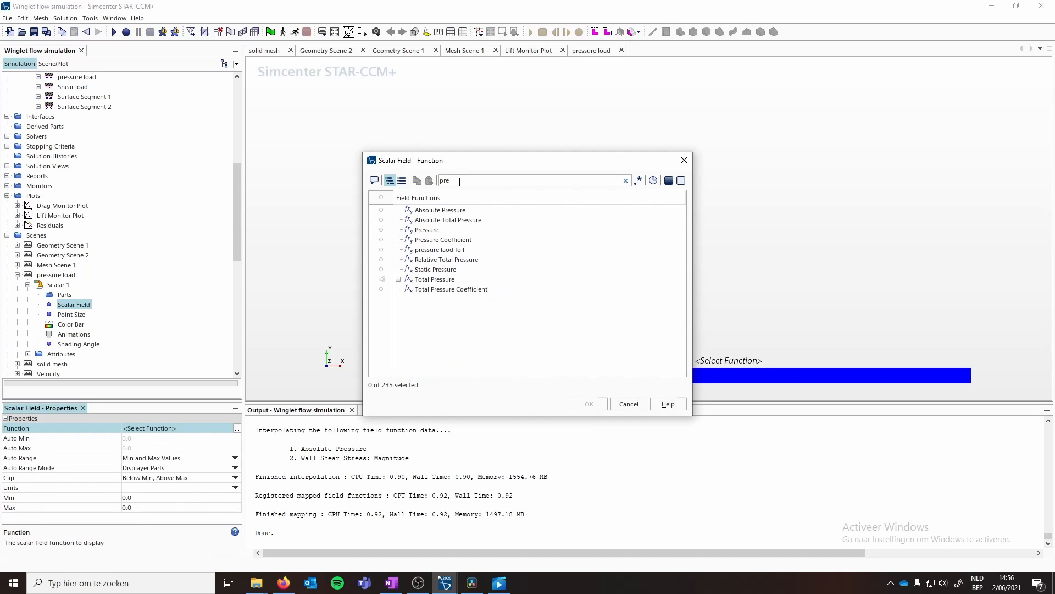
{"action": "type", "text": "ssure lad"}
{"action": "key", "text": "BackSpace"}
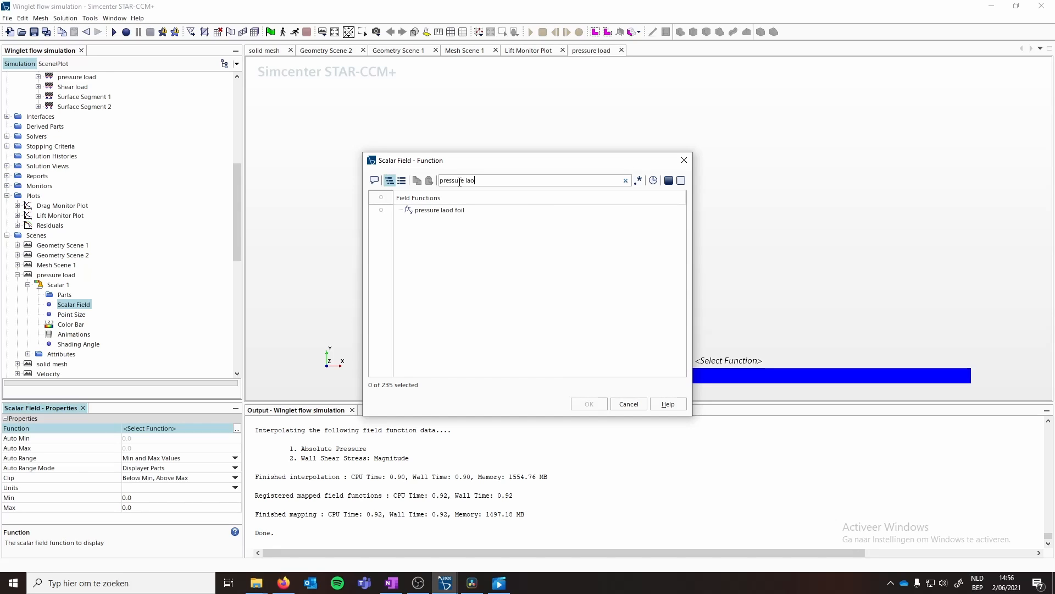
{"action": "left_click", "coordinate": [461, 211]}
{"action": "left_click", "coordinate": [589, 403]}
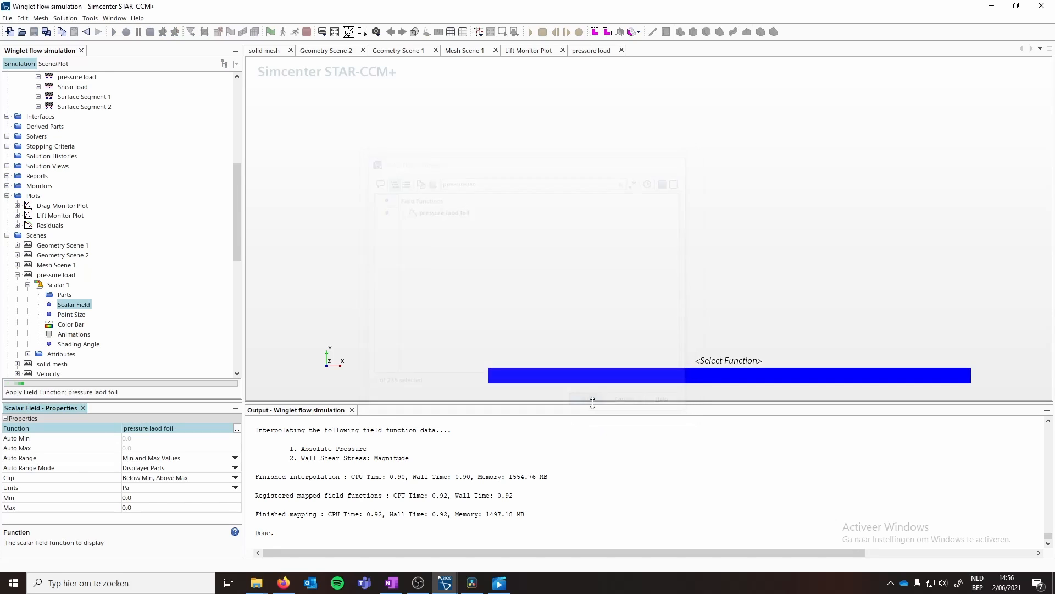
- Set the scalar displayer's parts with a query where Tag contains Foil surface
{"action": "left_click", "coordinate": [64, 295]}
{"action": "left_click", "coordinate": [124, 438]}
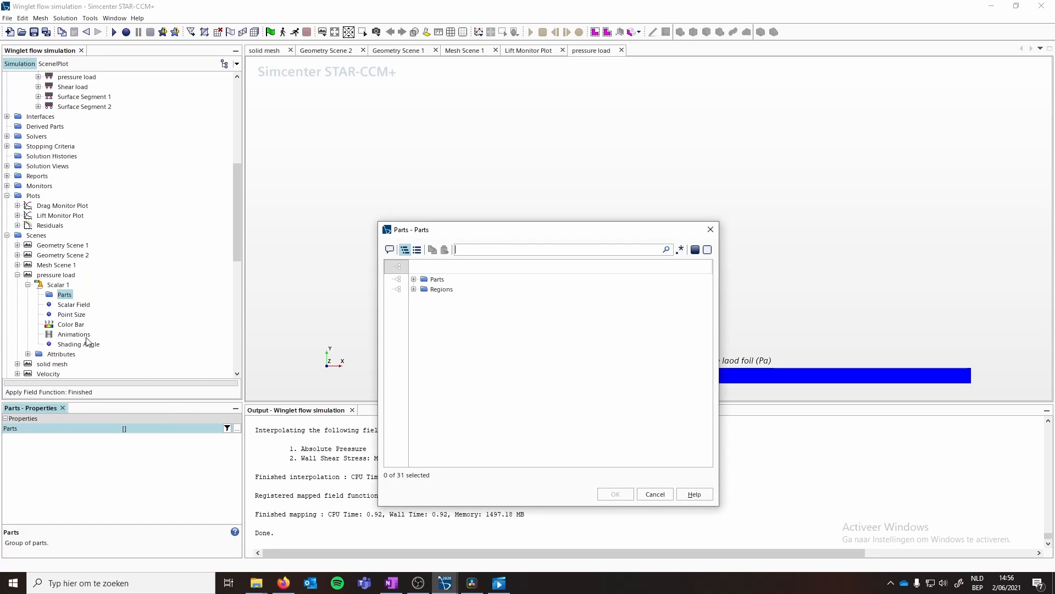
{"action": "left_click", "coordinate": [647, 495]}
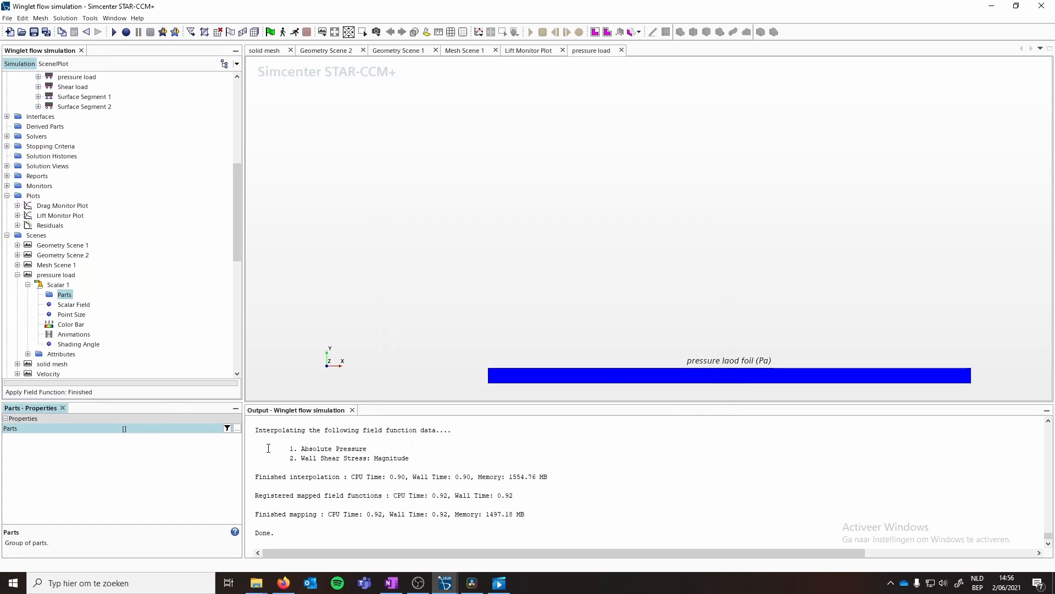
{"action": "left_click", "coordinate": [226, 429]}
{"action": "left_click", "coordinate": [655, 494]}
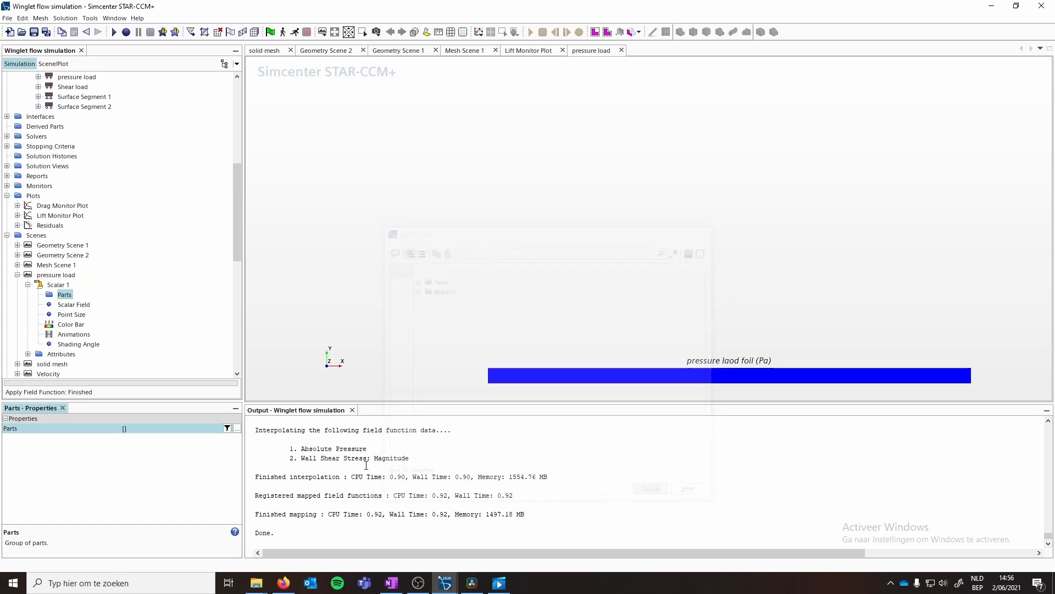
{"action": "left_click", "coordinate": [227, 428]}
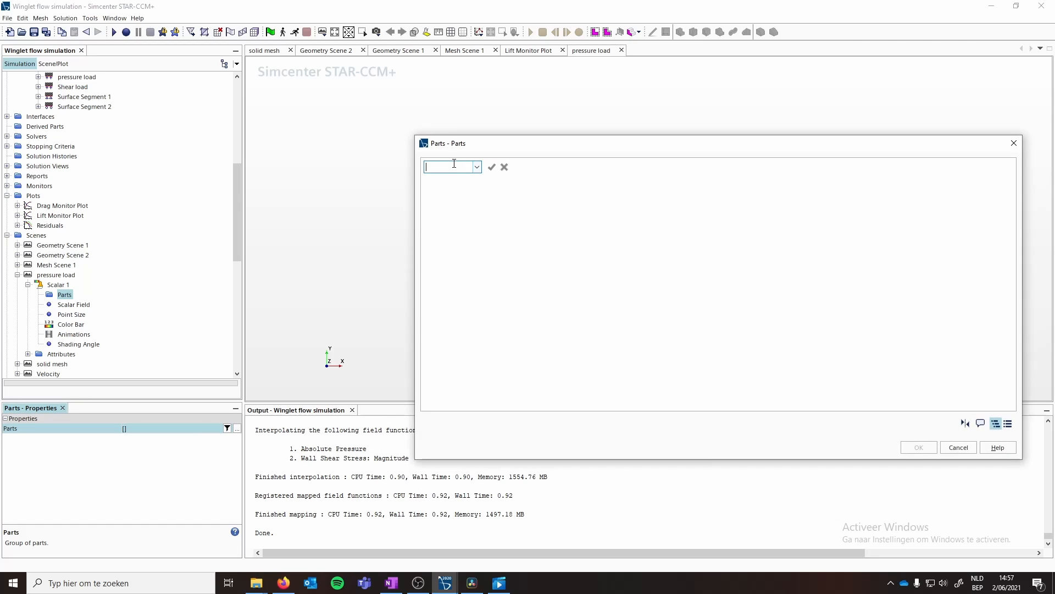
{"action": "type", "text": "Tag"}
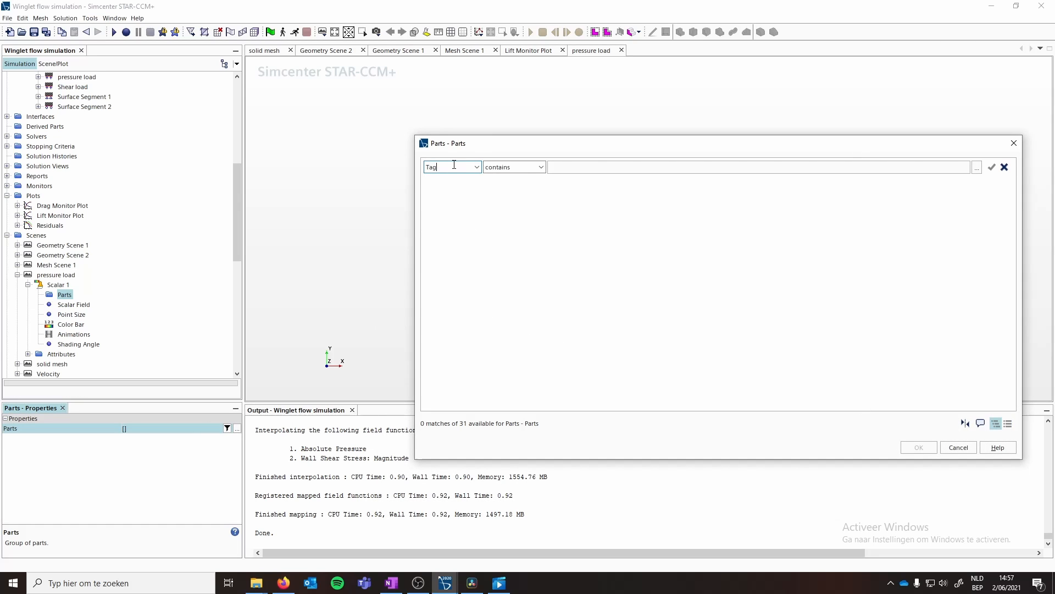
{"action": "left_click", "coordinate": [595, 166]}
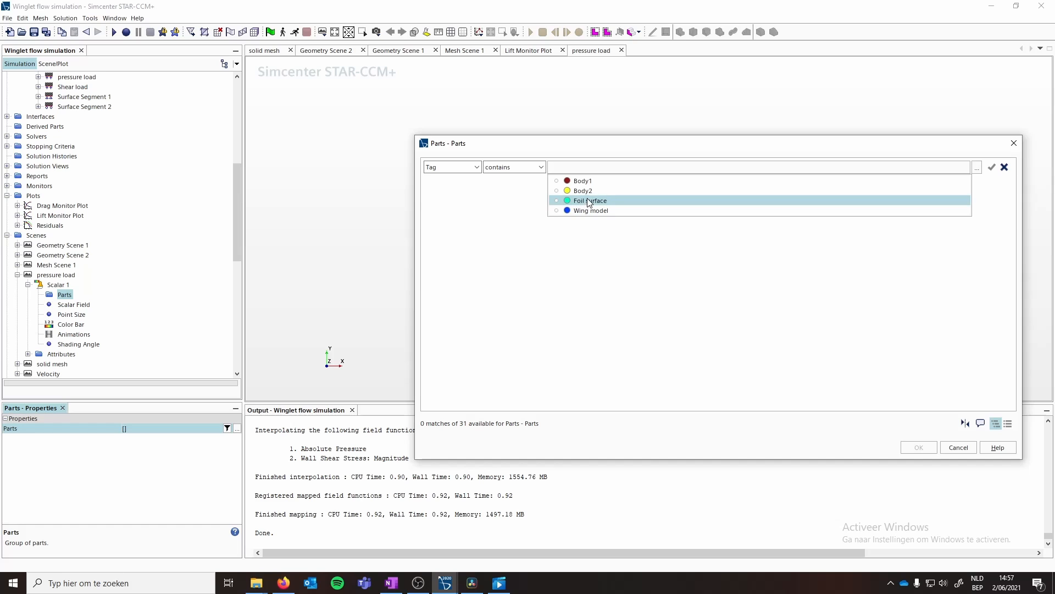
{"action": "left_click", "coordinate": [590, 201]}
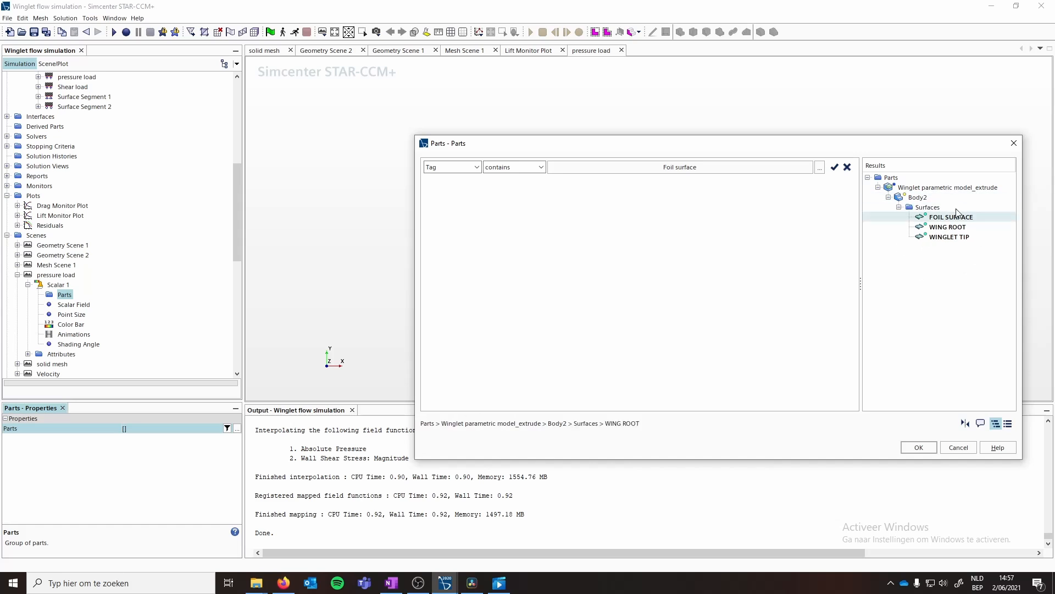
{"action": "left_click", "coordinate": [919, 447]}
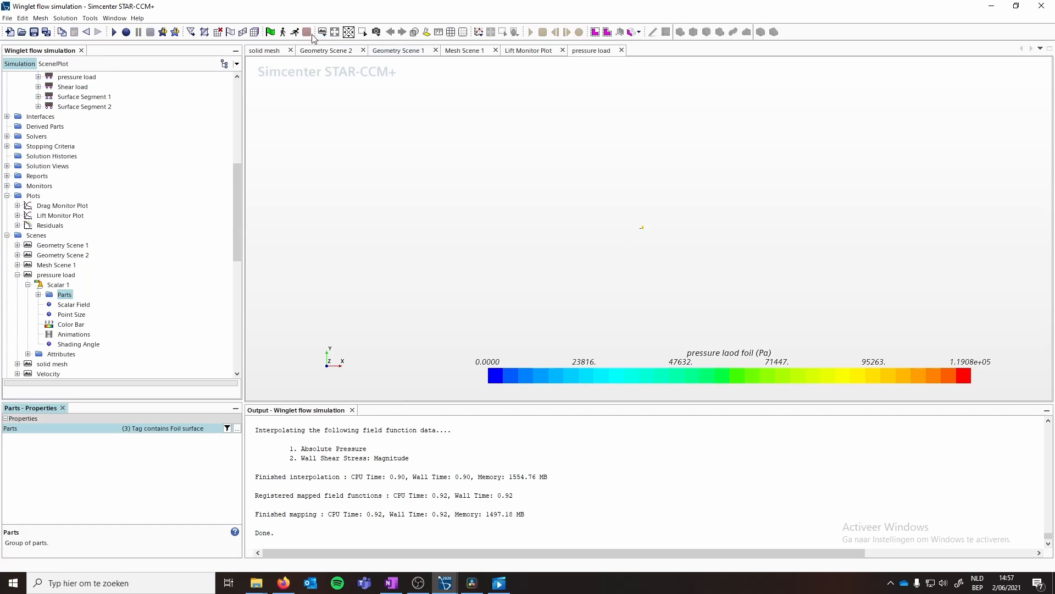
- Duplicate the pressure load scene and rename the copy as shear load
{"action": "left_click_drag", "start_coordinate": [724, 242], "coordinate": [824, 248]}
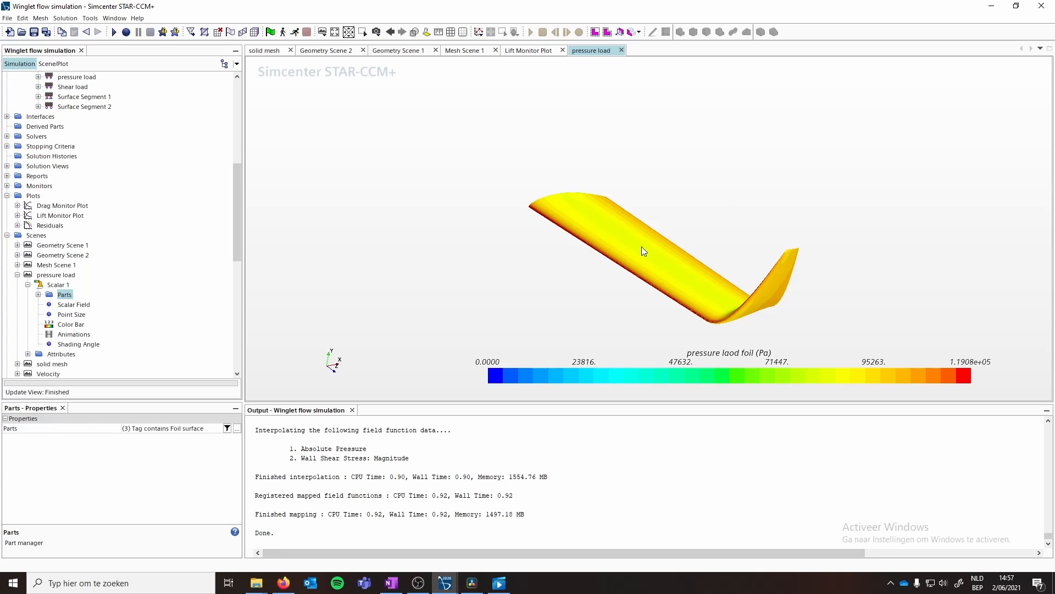
{"action": "left_click", "coordinate": [28, 284]}
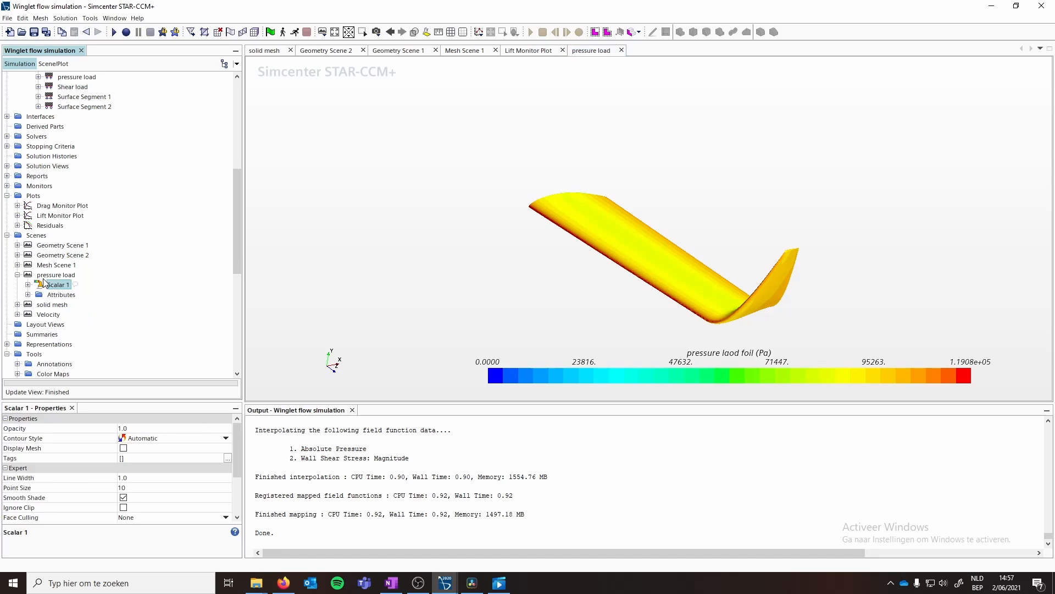
{"action": "left_click_drag", "start_coordinate": [46, 275], "coordinate": [41, 239]}
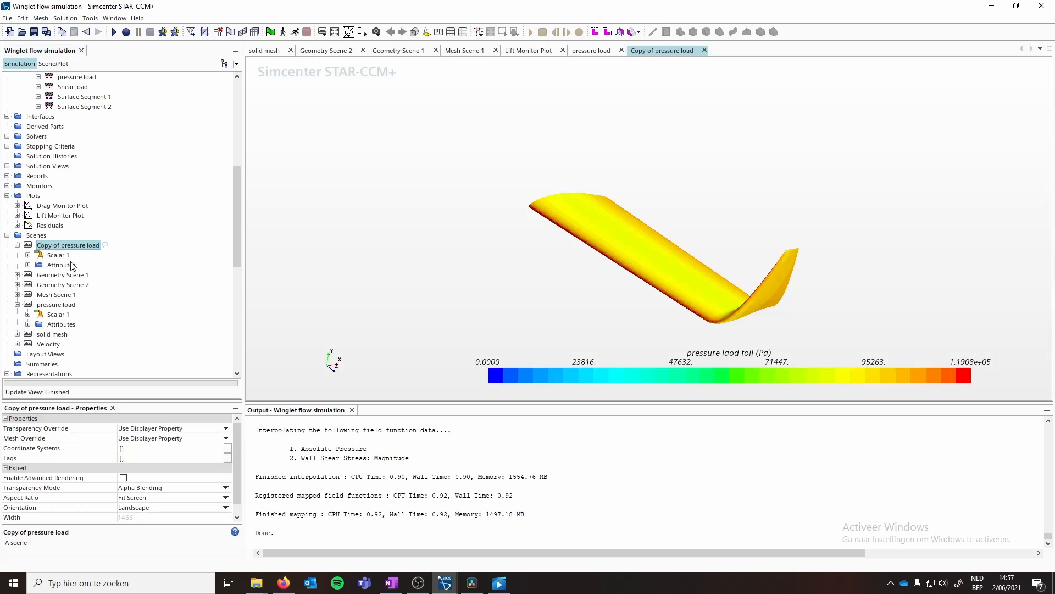
{"action": "right_click", "coordinate": [68, 246]}
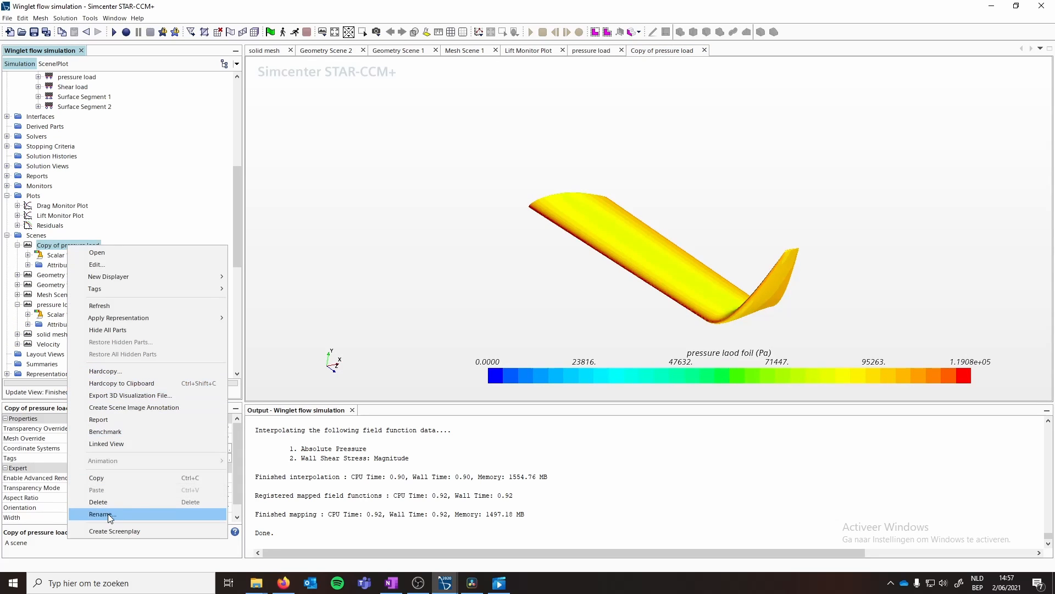
{"action": "left_click", "coordinate": [108, 514]}
{"action": "type", "text": "se"}
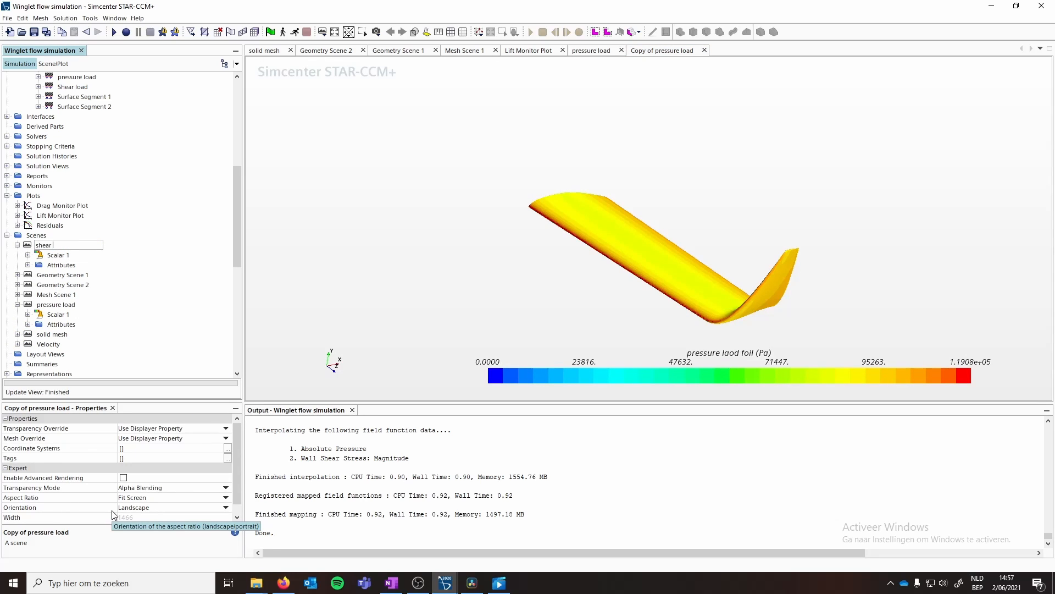
{"action": "type", "text": "ear load"}
{"action": "key", "text": "Return"}
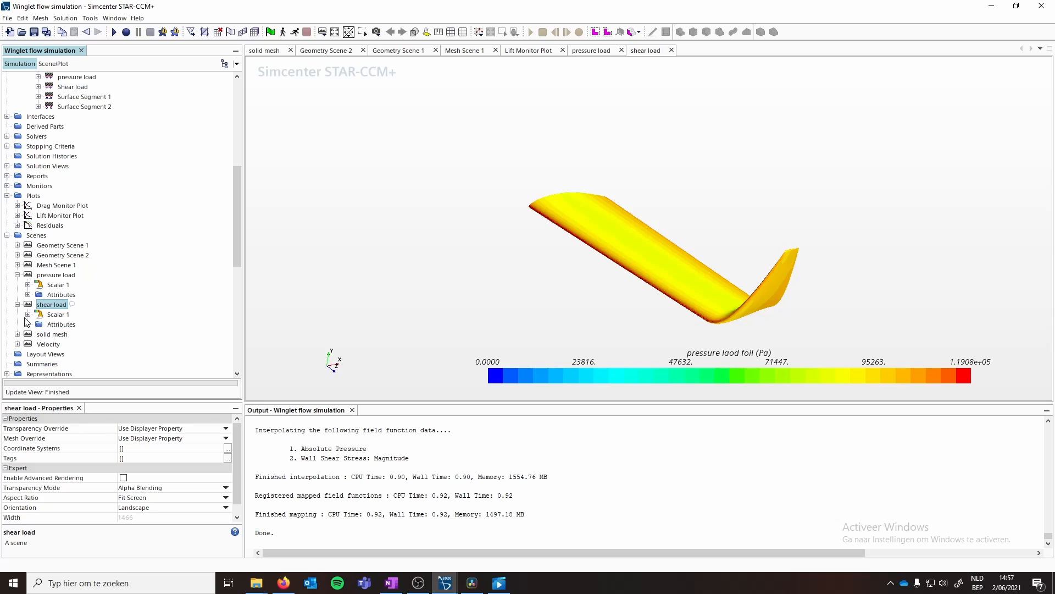
- Set the shear load scene's scalar field function to Shear load foil
{"action": "left_click", "coordinate": [27, 315]}
{"action": "left_click", "coordinate": [66, 337]}
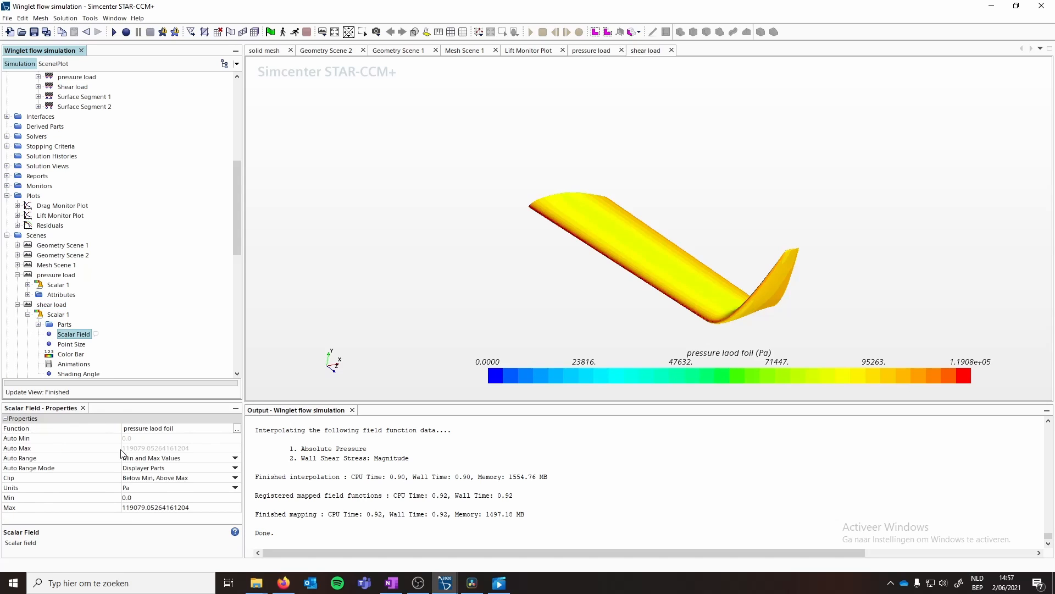
{"action": "left_click", "coordinate": [174, 427]}
{"action": "type", "text": "sear"}
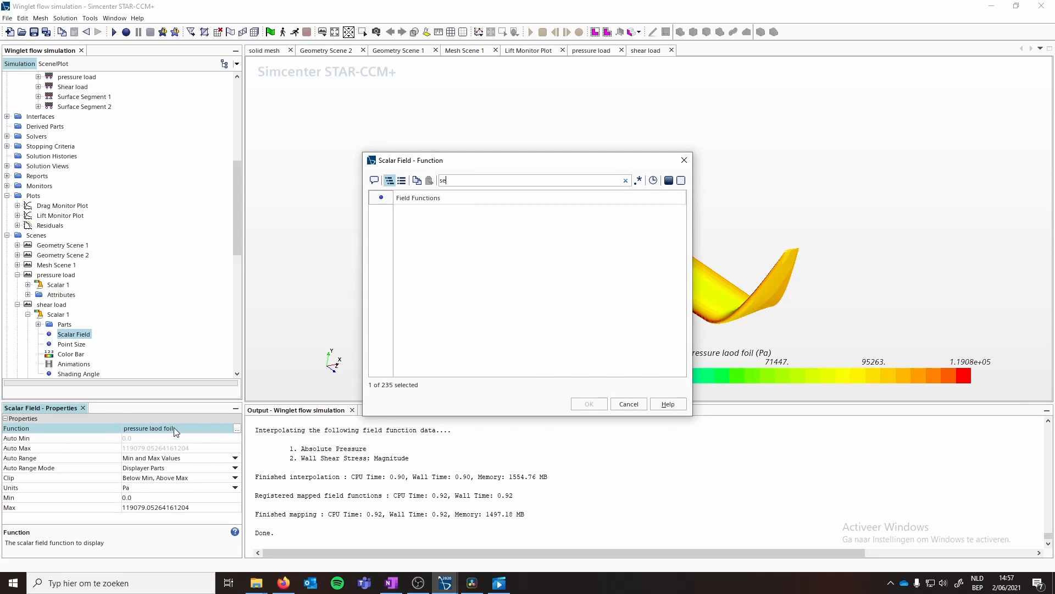
{"action": "key", "text": "BackSpace"}
{"action": "type", "text": "hear"}
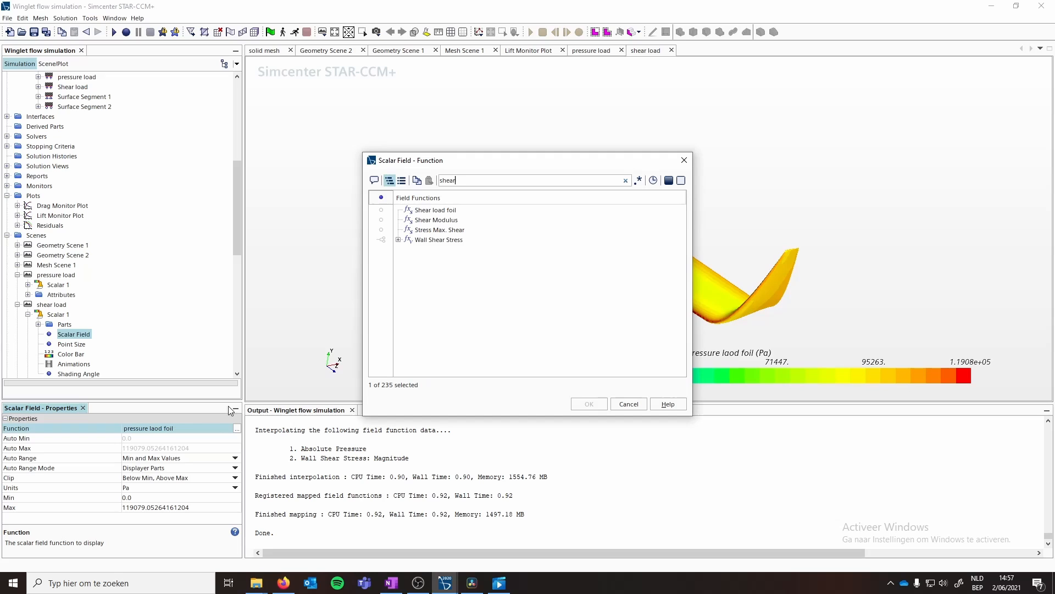
{"action": "left_click", "coordinate": [434, 220]}
{"action": "left_click", "coordinate": [435, 210]}
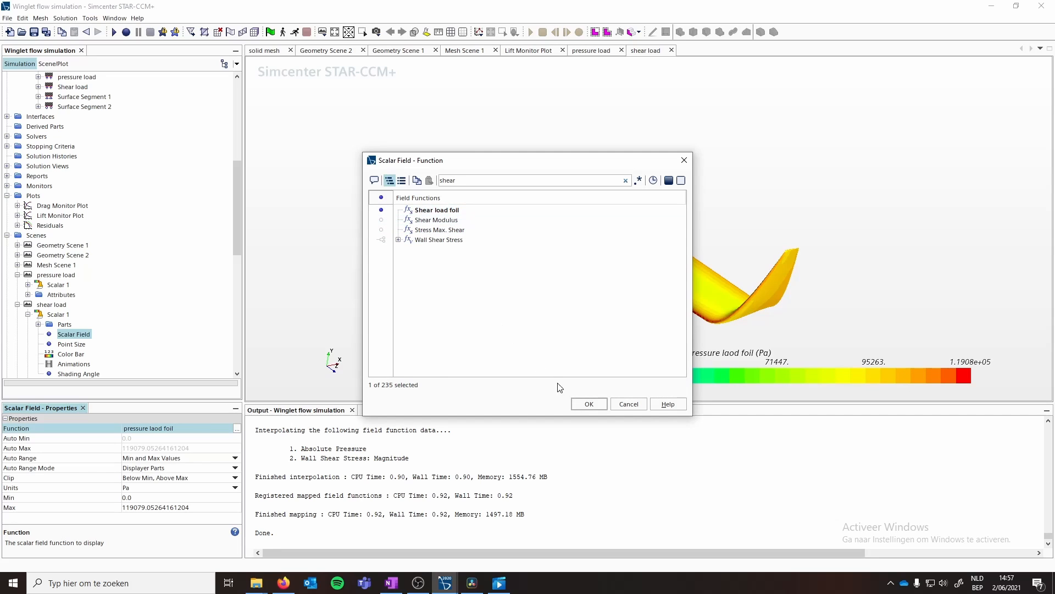
{"action": "left_click", "coordinate": [589, 404]}
{"action": "left_click_drag", "start_coordinate": [649, 214], "coordinate": [729, 266]}
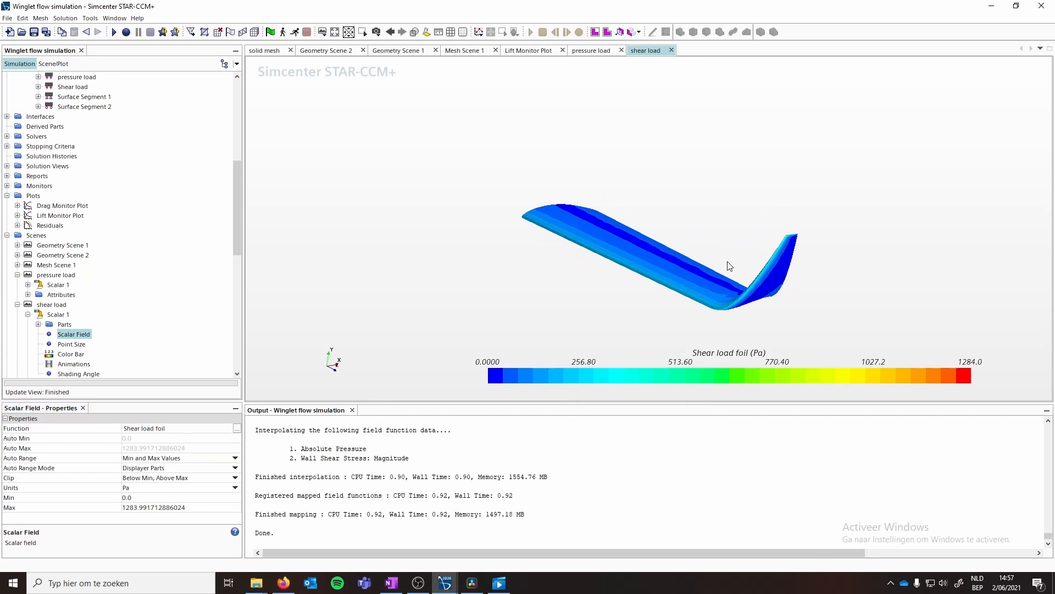
{"action": "left_click", "coordinate": [17, 304]}
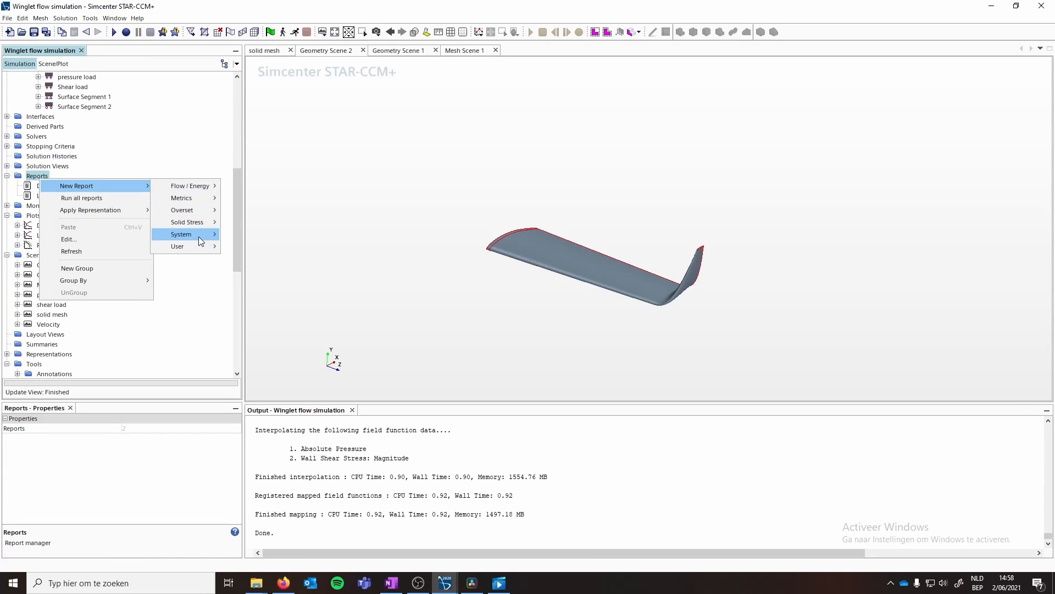
- Create a new Maximum report using the Stress Von Mises field function
{"action": "mouse_move", "coordinate": [199, 236]}
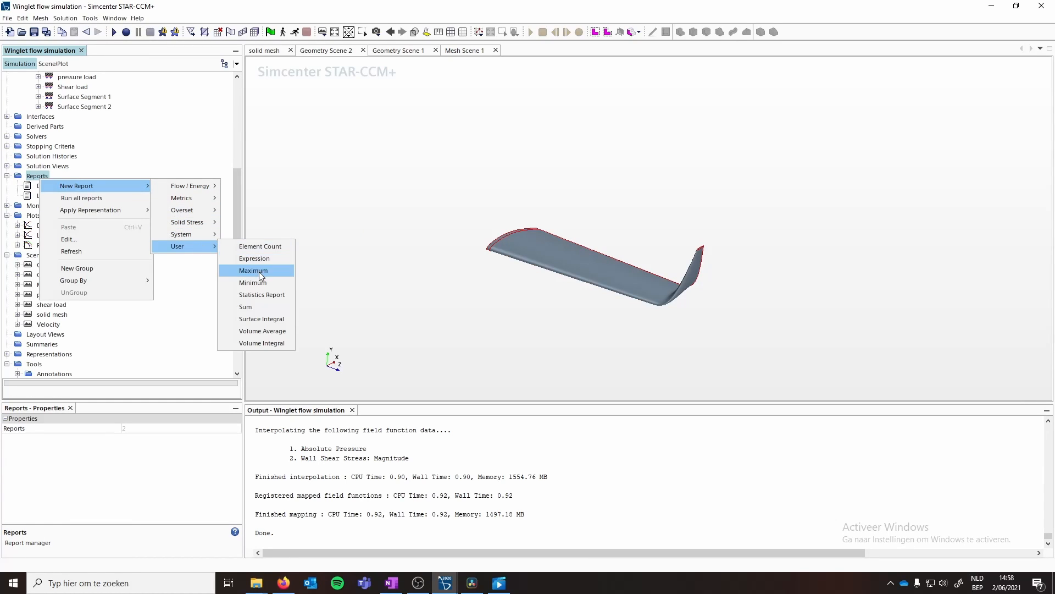
{"action": "left_click", "coordinate": [254, 270]}
{"action": "left_click", "coordinate": [154, 439]}
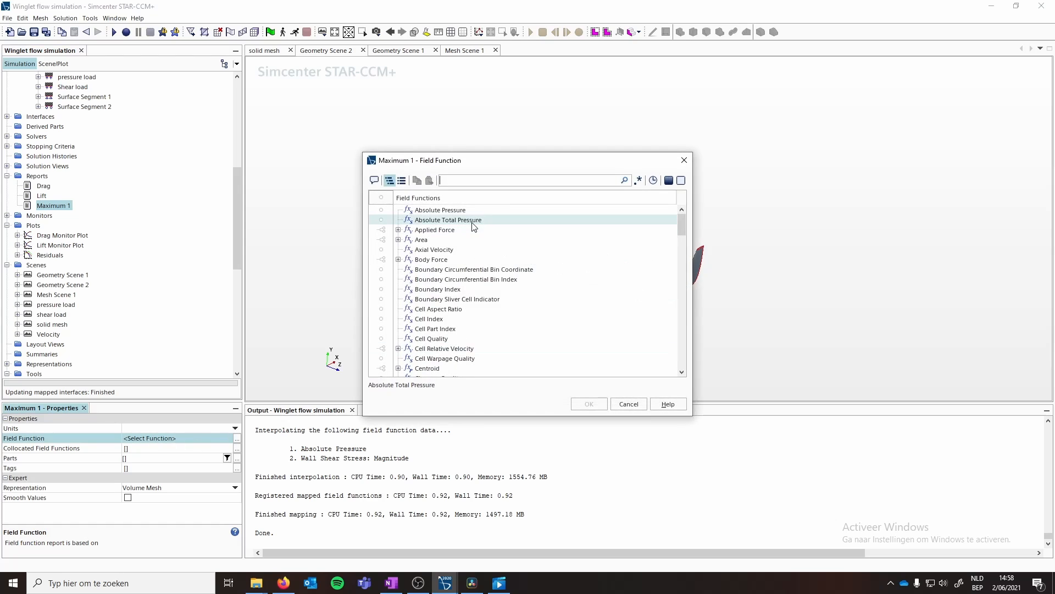
{"action": "type", "text": "Von"}
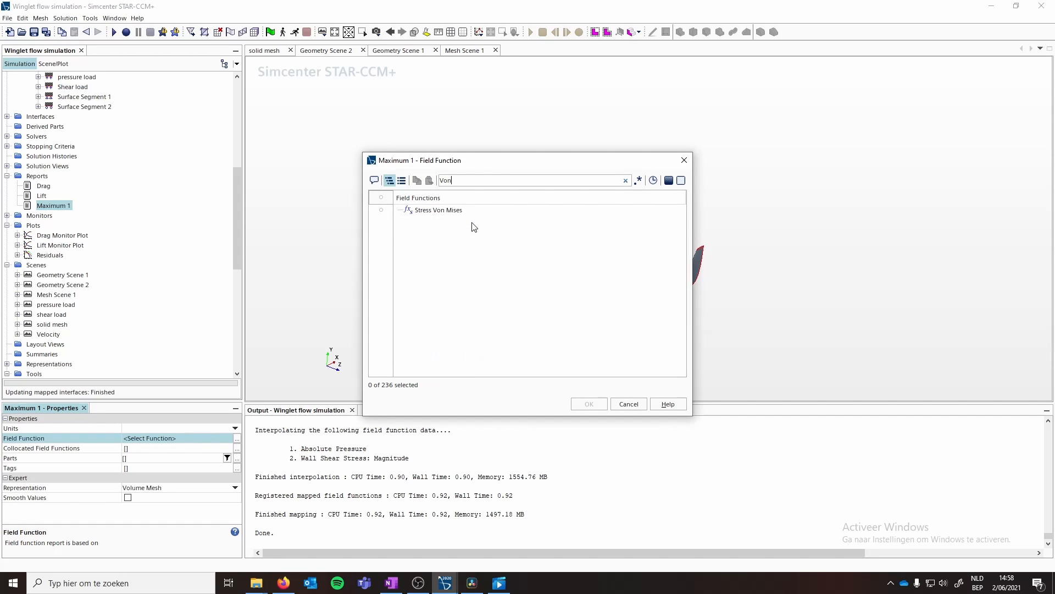
{"action": "left_click", "coordinate": [443, 211]}
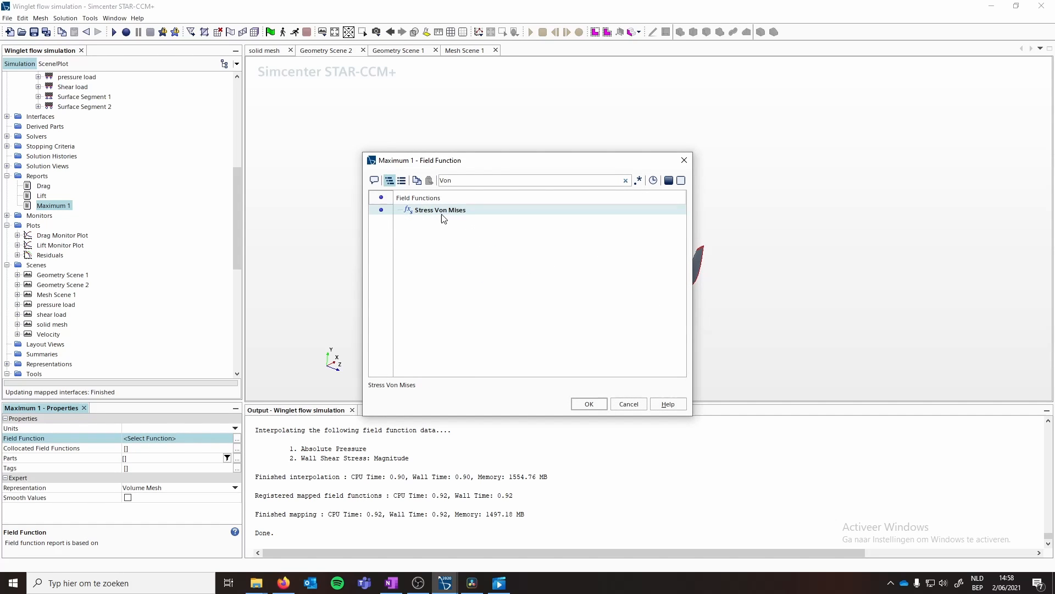
{"action": "left_click", "coordinate": [589, 403]}
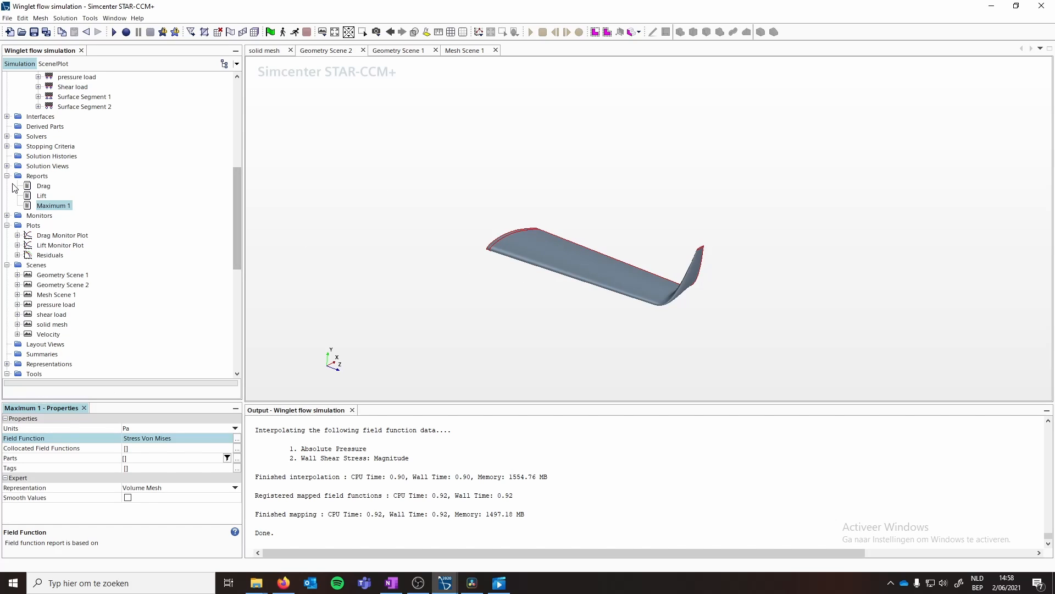
- Rename the new maximum report as Von mises
{"action": "right_click", "coordinate": [53, 207]}
{"action": "left_click", "coordinate": [110, 348]}
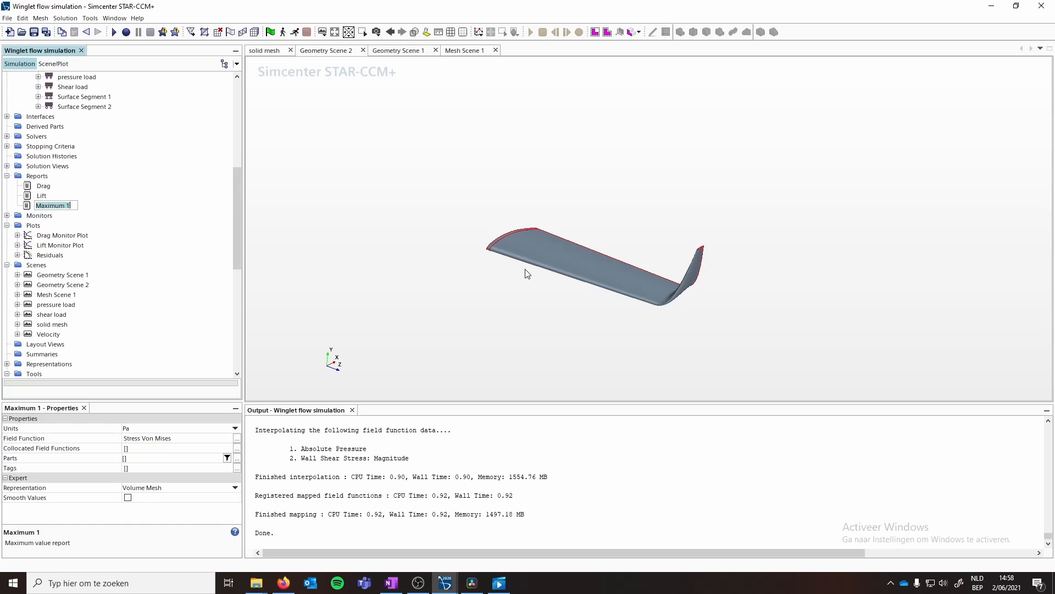
{"action": "type", "text": "Von mises"}
{"action": "key", "text": "Return"}
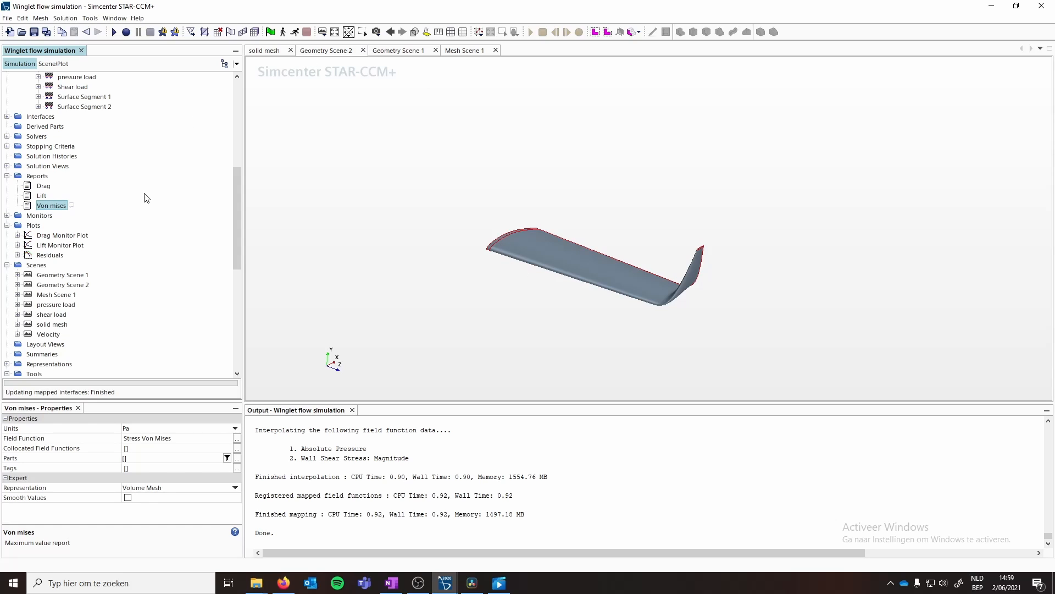
- Set the Von mises report's parts with a query where Tag contains Body2
{"action": "left_click", "coordinate": [132, 458]}
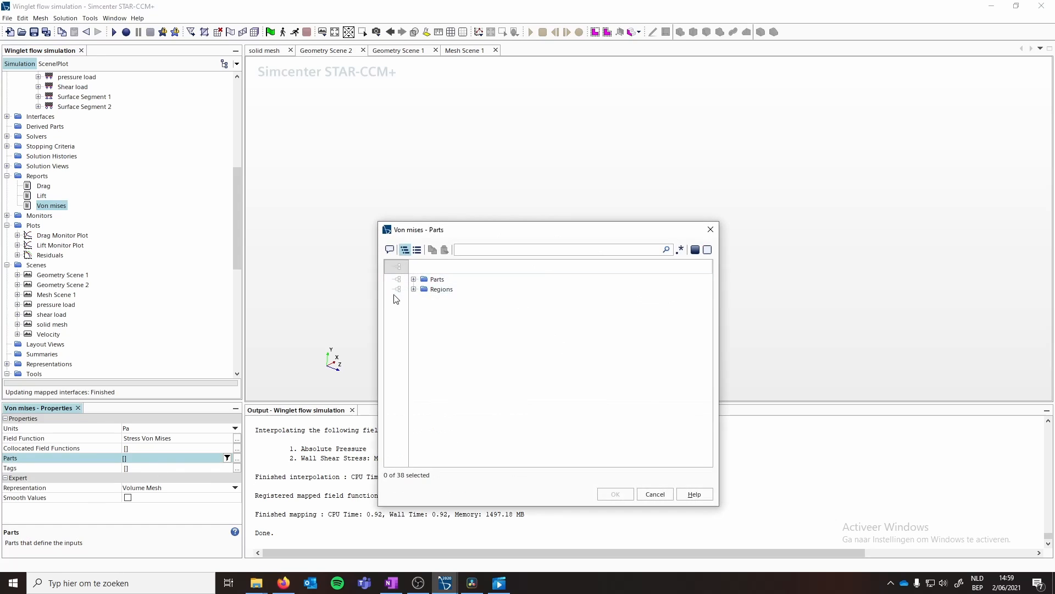
{"action": "left_click", "coordinate": [654, 494]}
{"action": "left_click", "coordinate": [226, 459]}
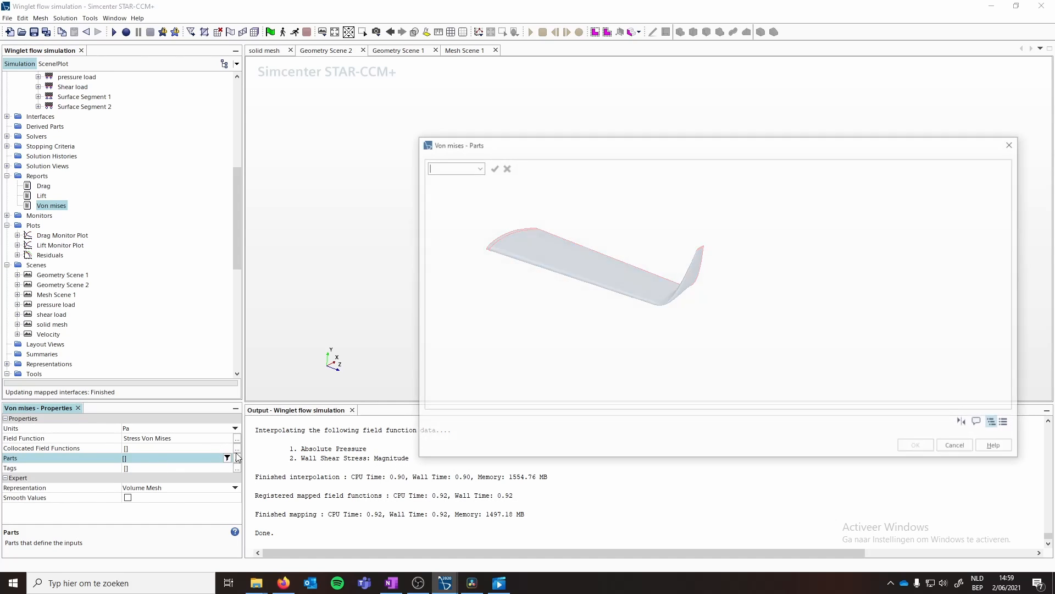
{"action": "left_click", "coordinate": [478, 167]}
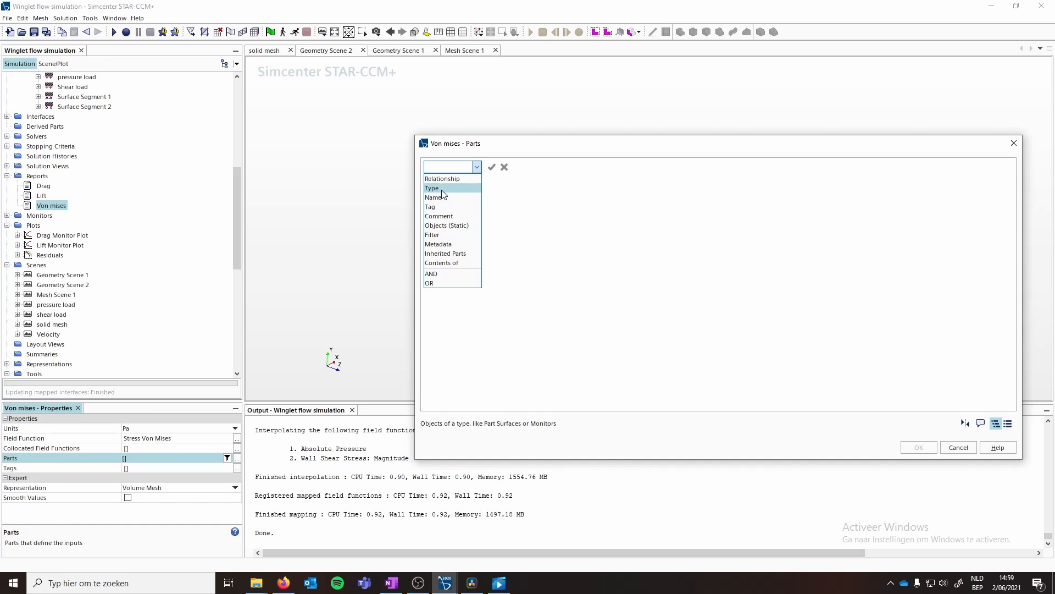
{"action": "left_click", "coordinate": [440, 207]}
{"action": "left_click", "coordinate": [569, 168]}
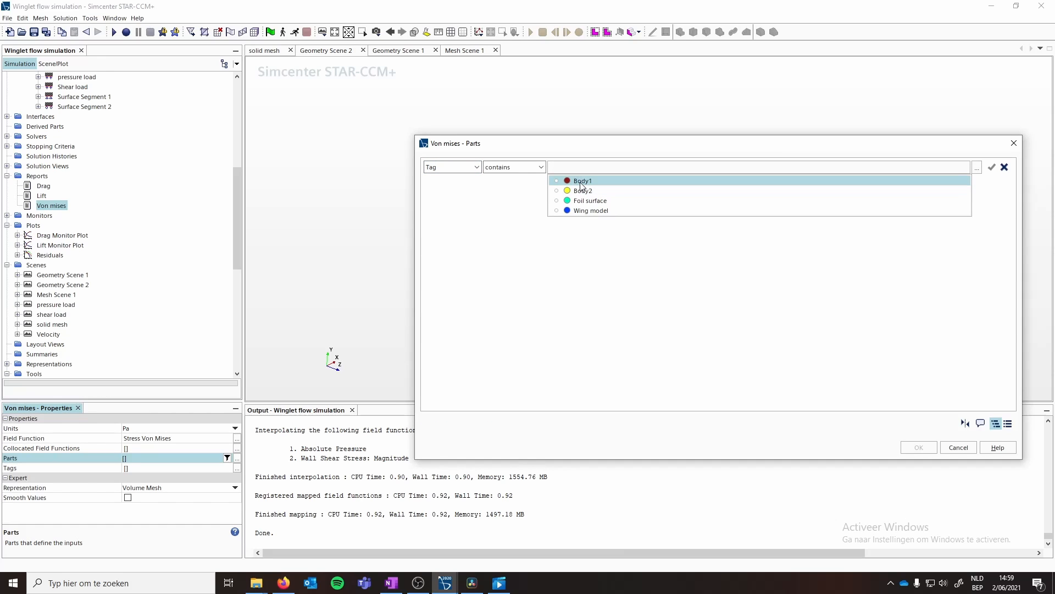
{"action": "left_click", "coordinate": [582, 191]}
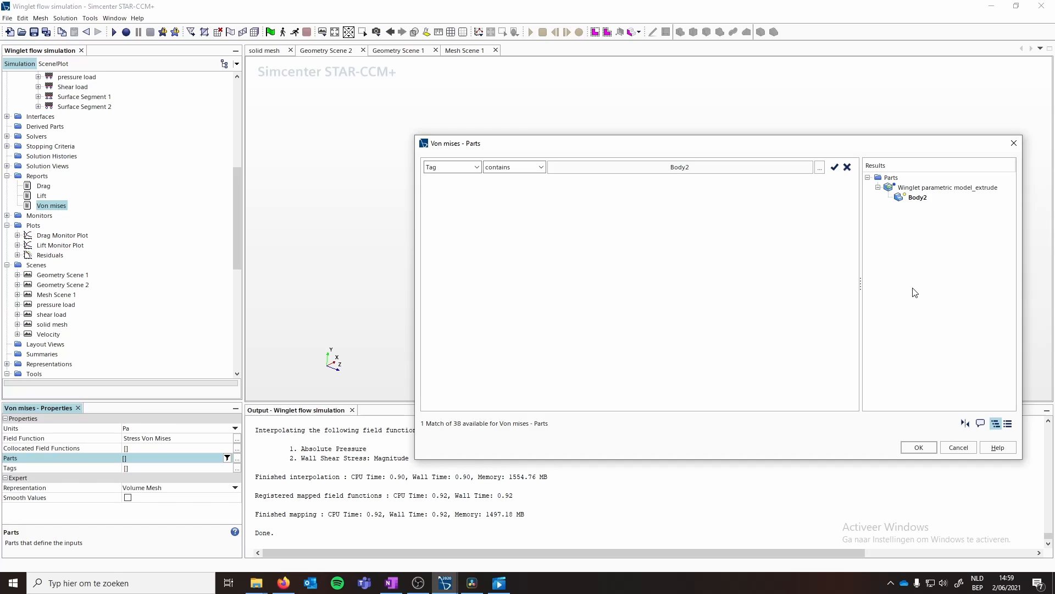
{"action": "left_click", "coordinate": [920, 448]}
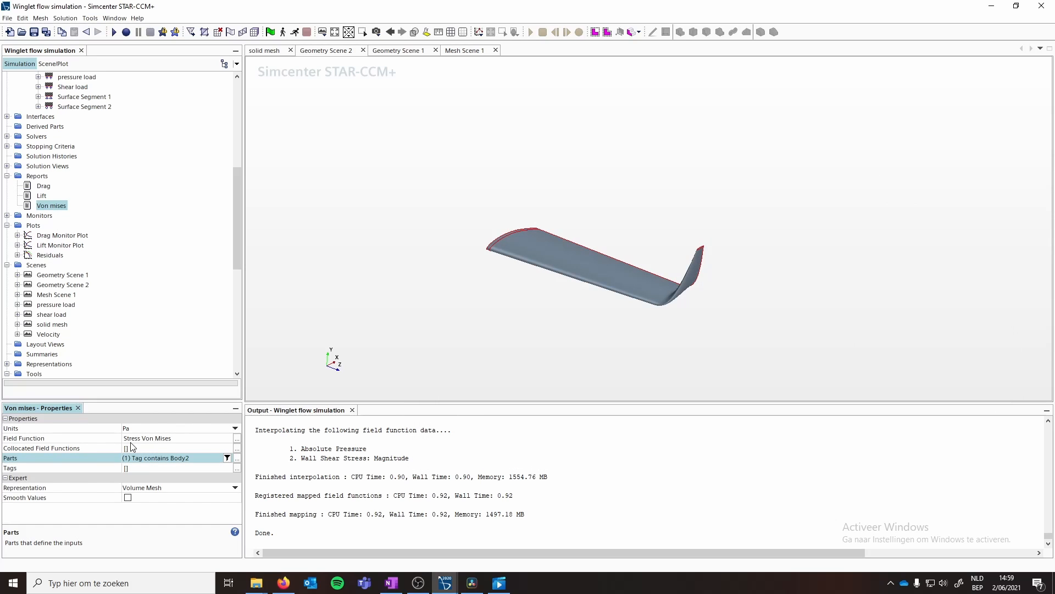
- Create a monitor and plot from the Von mises report
{"action": "right_click", "coordinate": [48, 207]}
{"action": "left_click", "coordinate": [105, 269]}
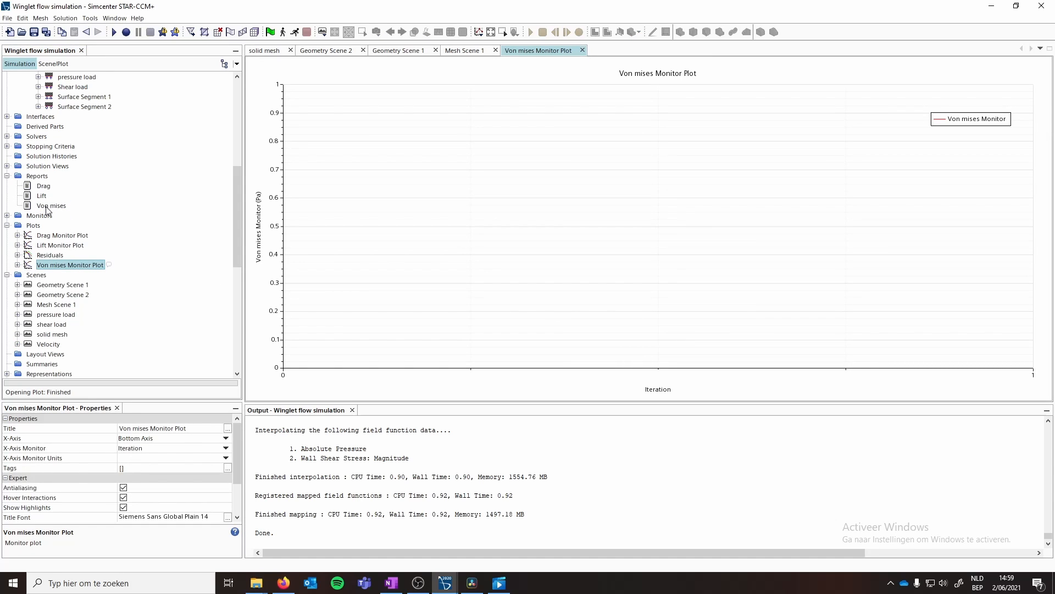
- Create a new Vector Warp derived part
{"action": "scroll", "coordinate": [51, 203], "scroll_direction": "up", "scroll_amount": 3}
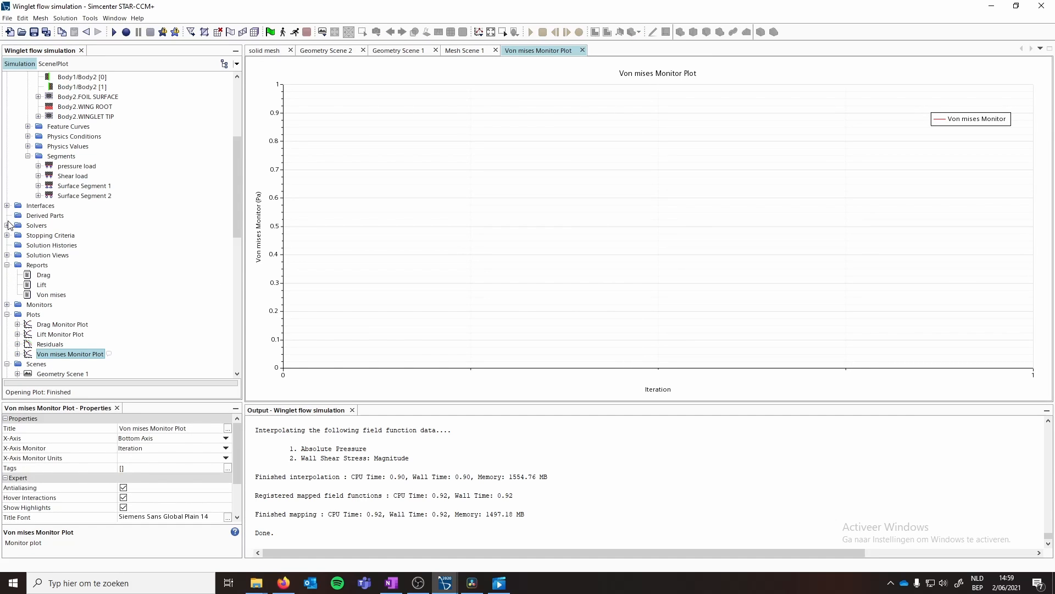
{"action": "left_click", "coordinate": [52, 216]}
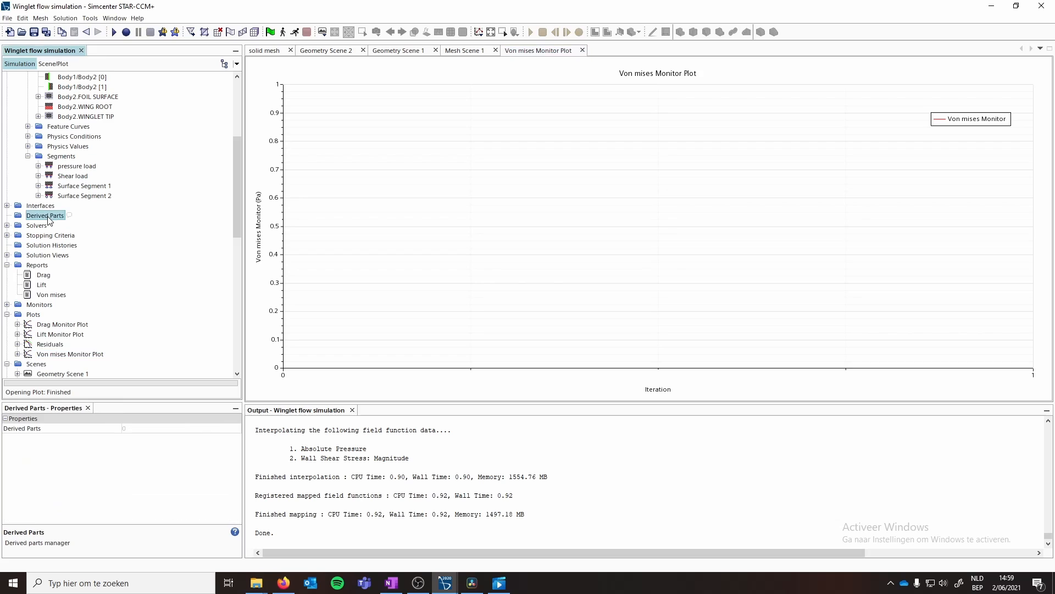
{"action": "right_click", "coordinate": [51, 217]}
{"action": "mouse_move", "coordinate": [76, 226]}
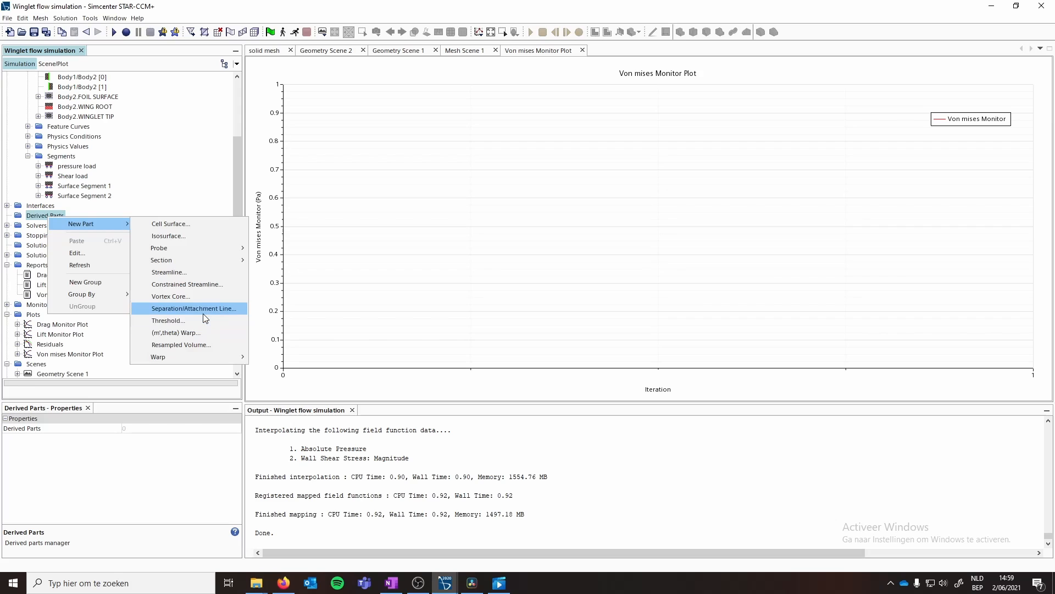
{"action": "mouse_move", "coordinate": [197, 260]}
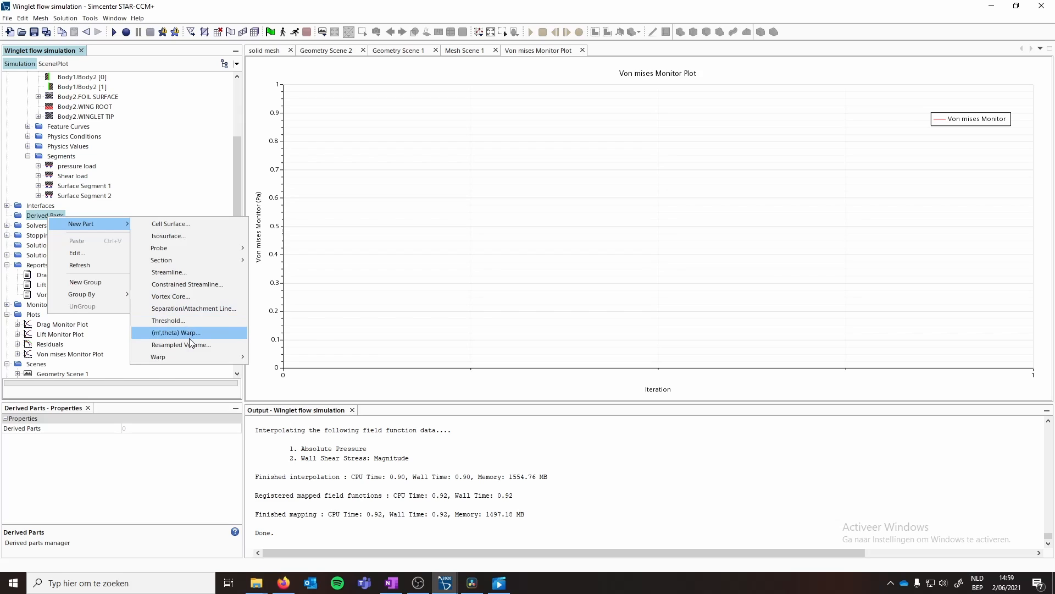
{"action": "mouse_move", "coordinate": [233, 357]}
{"action": "left_click", "coordinate": [271, 358]}
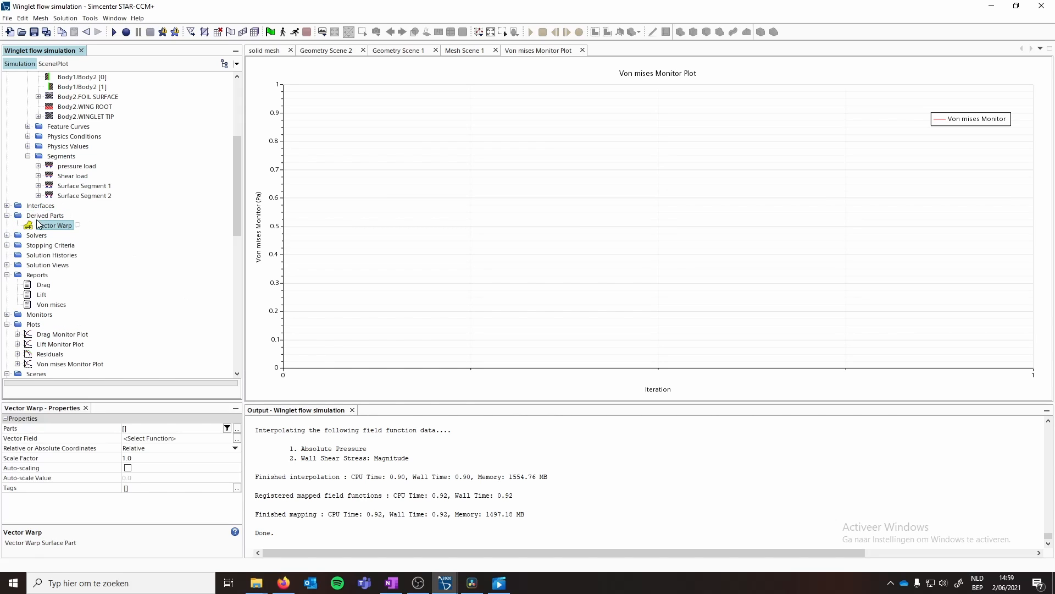
- Set the Vector Warp's parts with a query where Tag contains Body2
{"action": "left_click", "coordinate": [163, 429]}
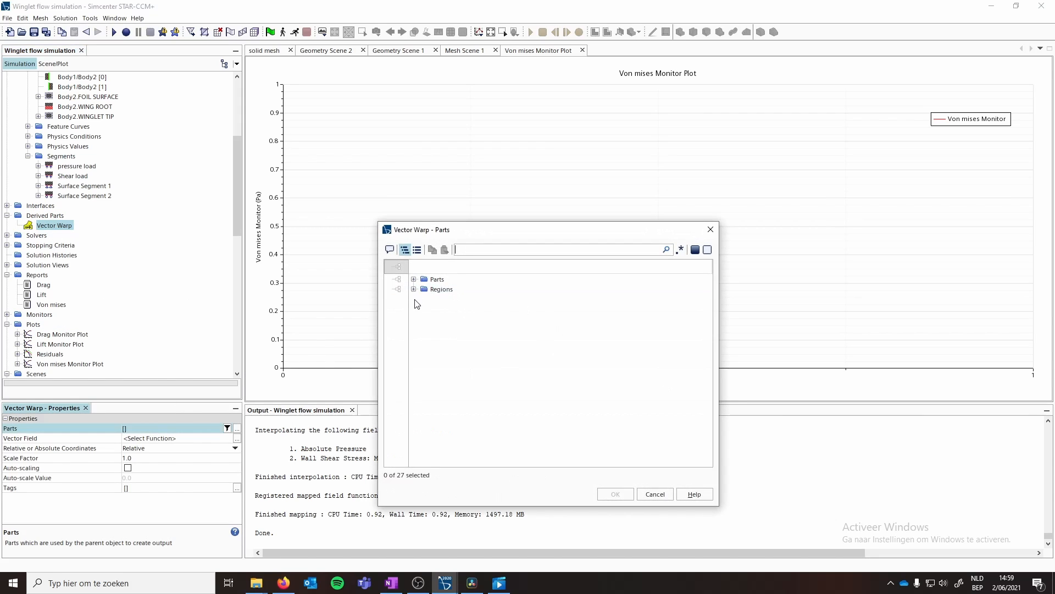
{"action": "left_click", "coordinate": [655, 494]}
{"action": "left_click", "coordinate": [237, 428]}
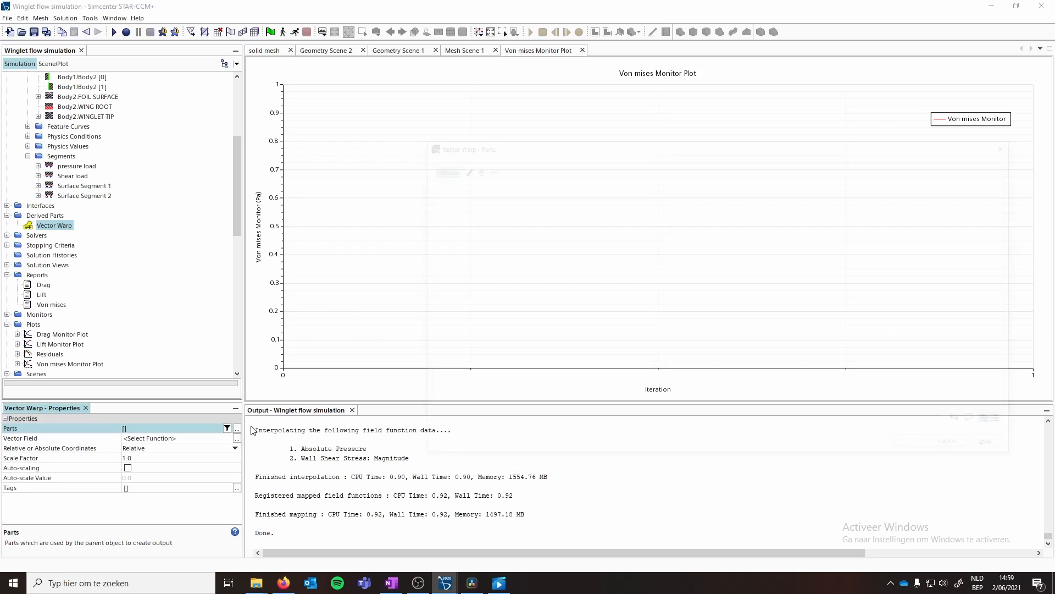
{"action": "left_click", "coordinate": [464, 170]}
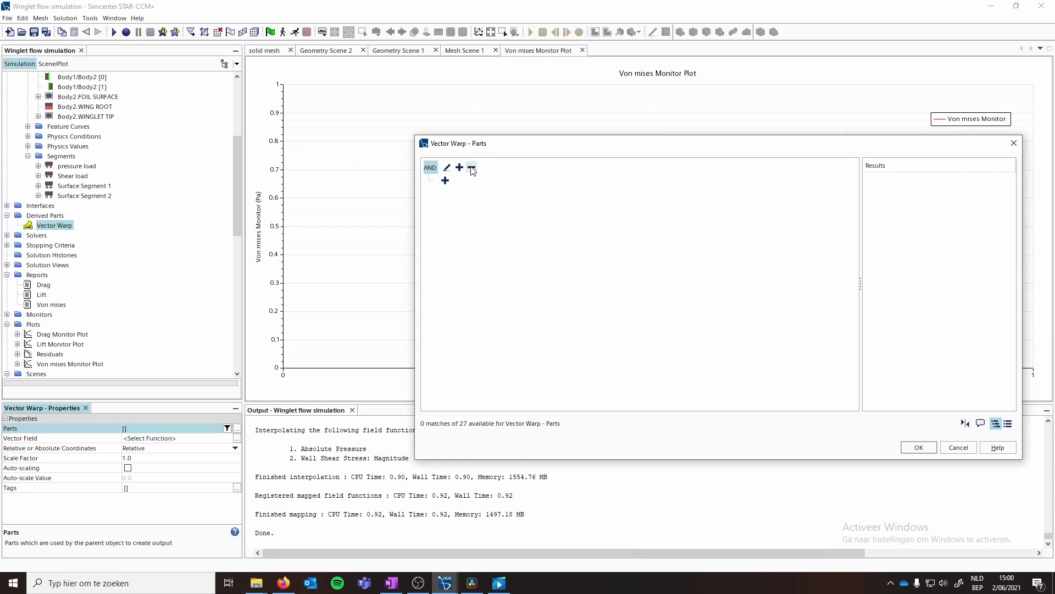
{"action": "left_click", "coordinate": [445, 181]}
{"action": "left_click", "coordinate": [584, 167]}
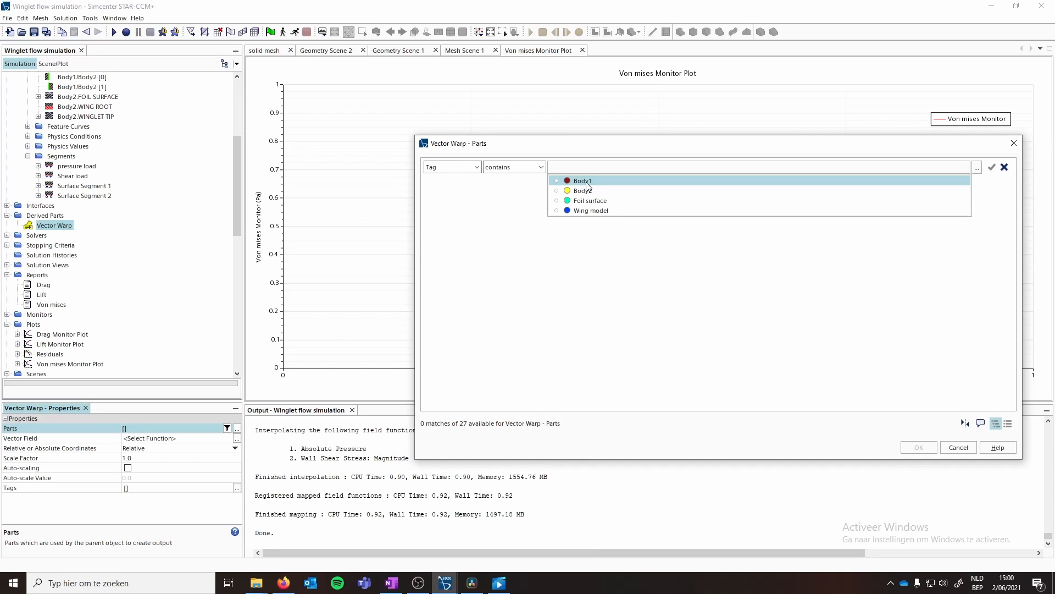
{"action": "left_click", "coordinate": [583, 190]}
{"action": "left_click", "coordinate": [919, 447]}
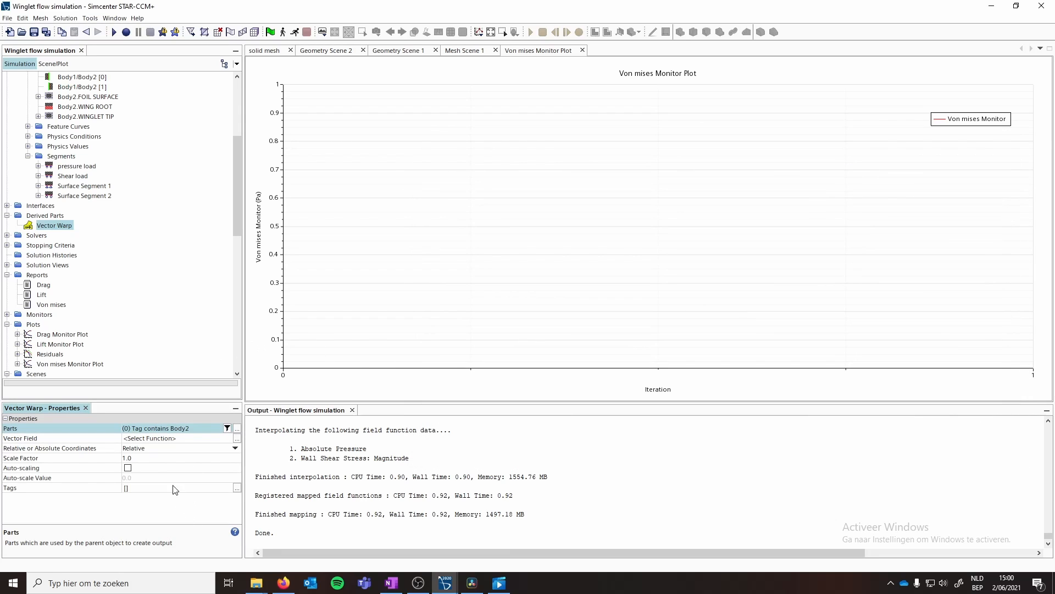
- Change the Vector Warp's parts query to Tag contains Foil surface
{"action": "left_click", "coordinate": [236, 428]}
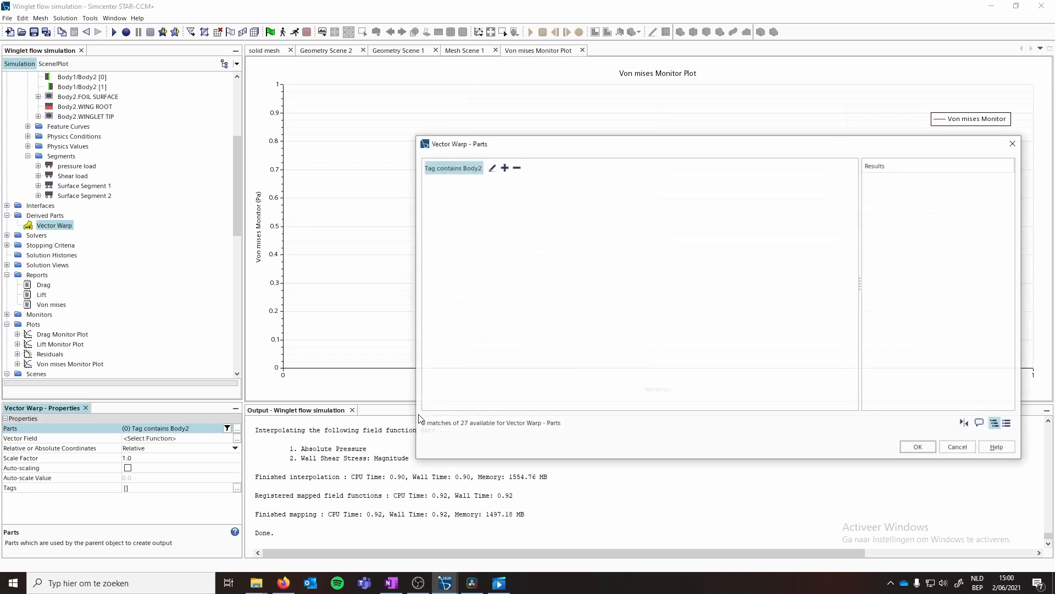
{"action": "left_click", "coordinate": [505, 168]}
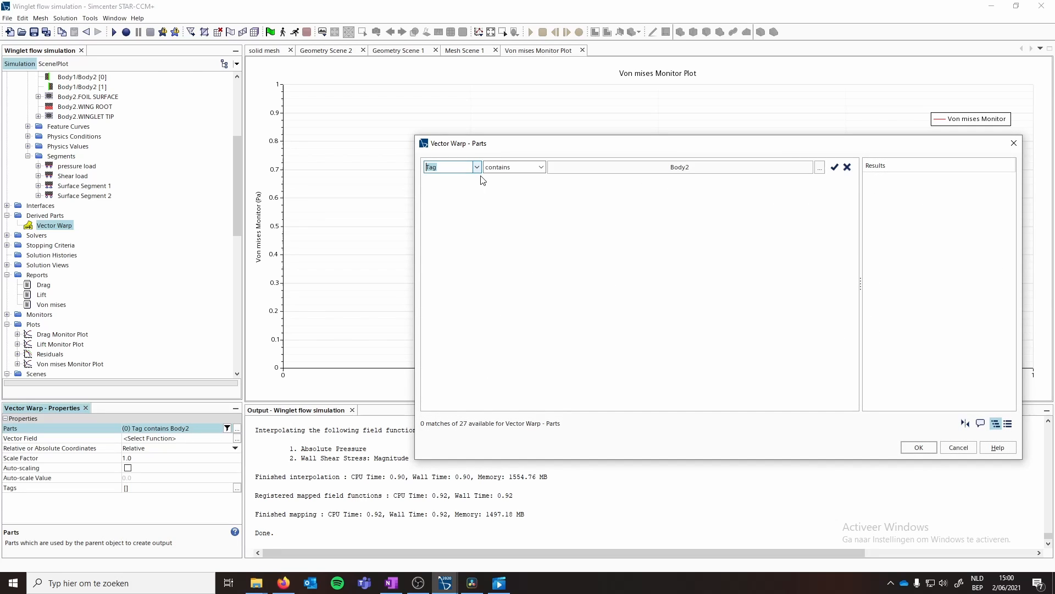
{"action": "left_click", "coordinate": [616, 168]}
{"action": "left_click", "coordinate": [579, 201]}
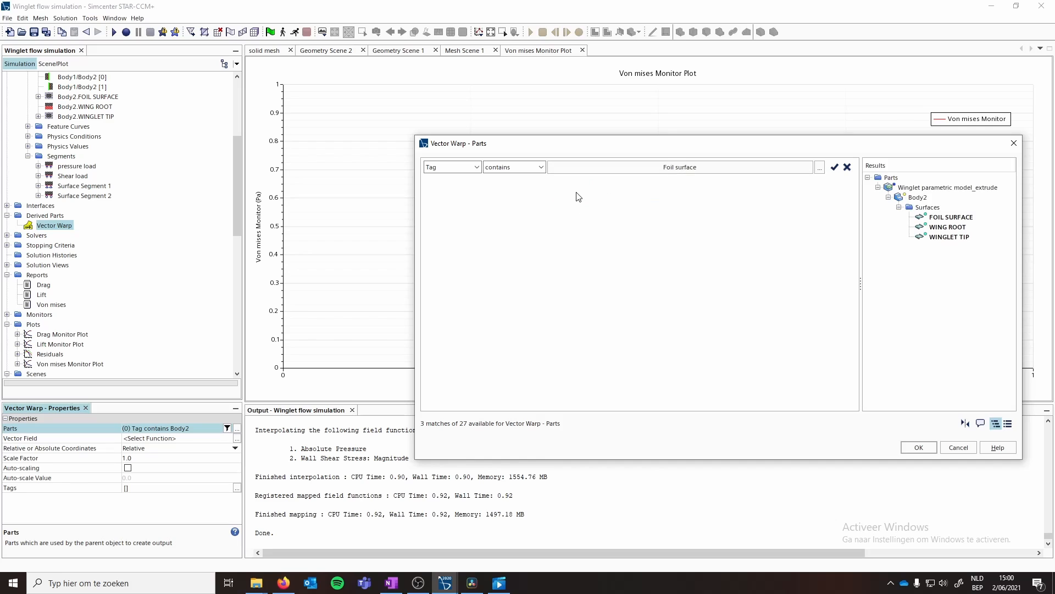
{"action": "left_click", "coordinate": [658, 169]}
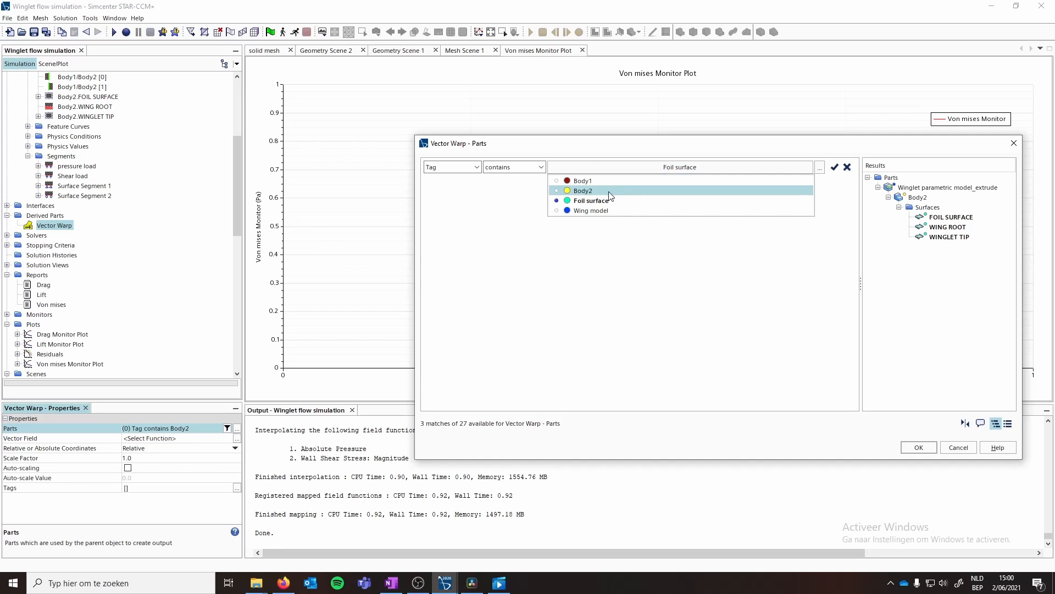
{"action": "left_click", "coordinate": [917, 452]}
{"action": "left_click", "coordinate": [918, 447]}
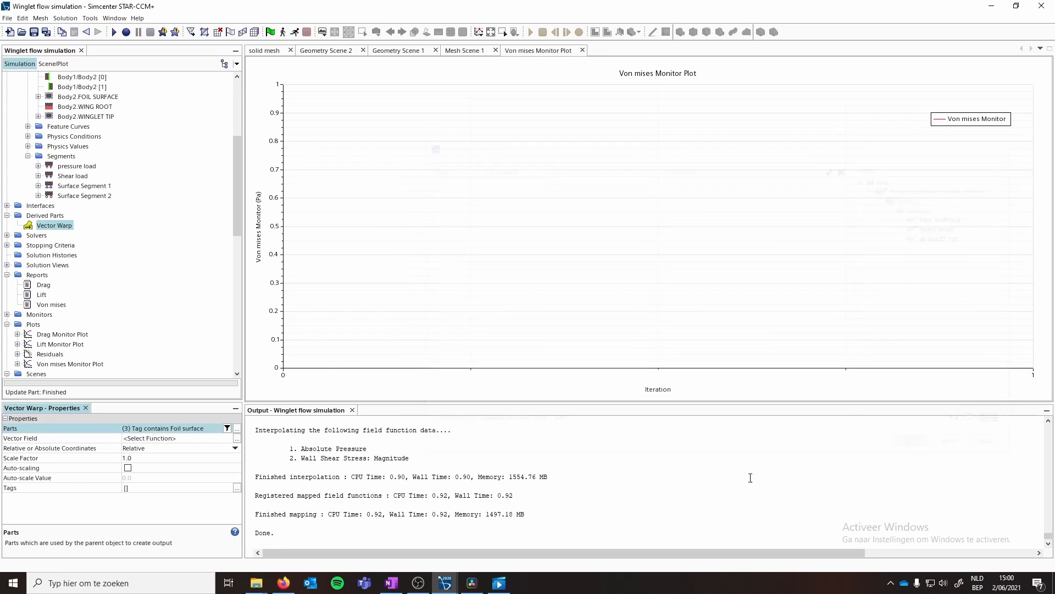
- Set the Vector Warp's vector field to Displacement and its scale factor to 10
{"action": "left_click", "coordinate": [160, 438]}
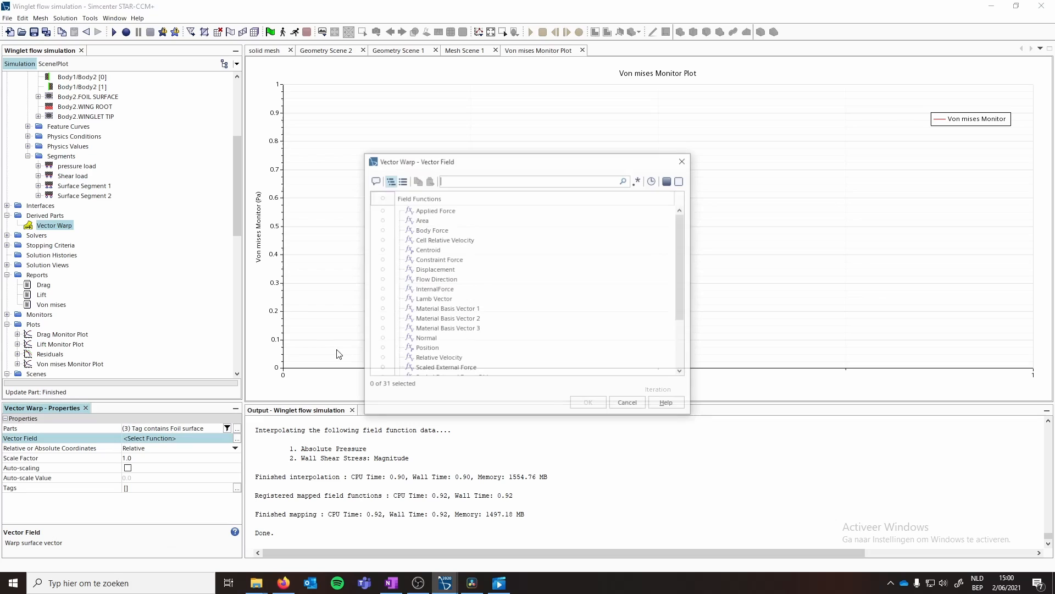
{"action": "type", "text": "disp"}
{"action": "left_click", "coordinate": [434, 210]}
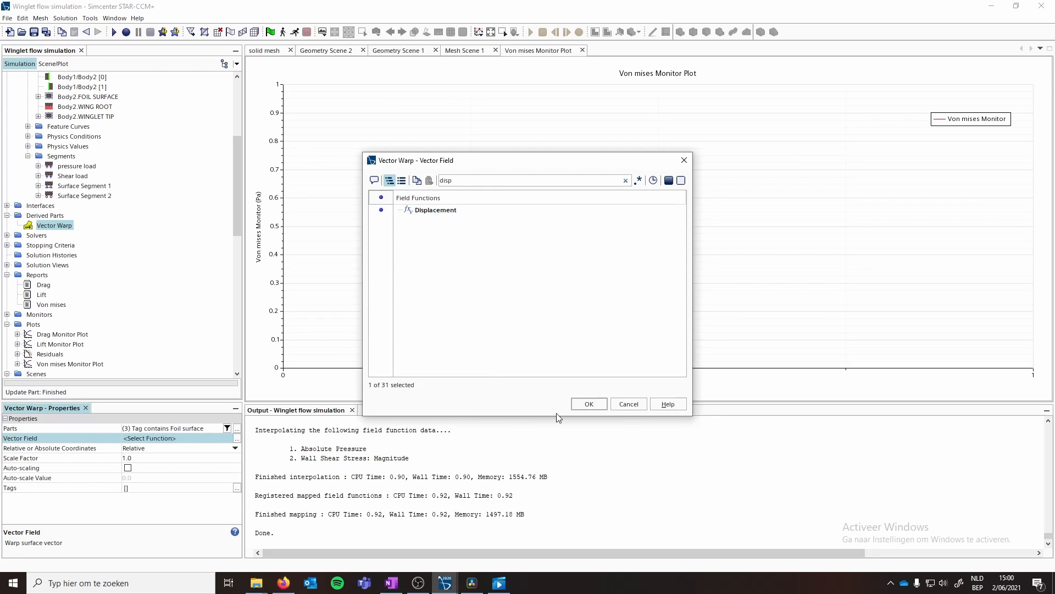
{"action": "left_click", "coordinate": [589, 404]}
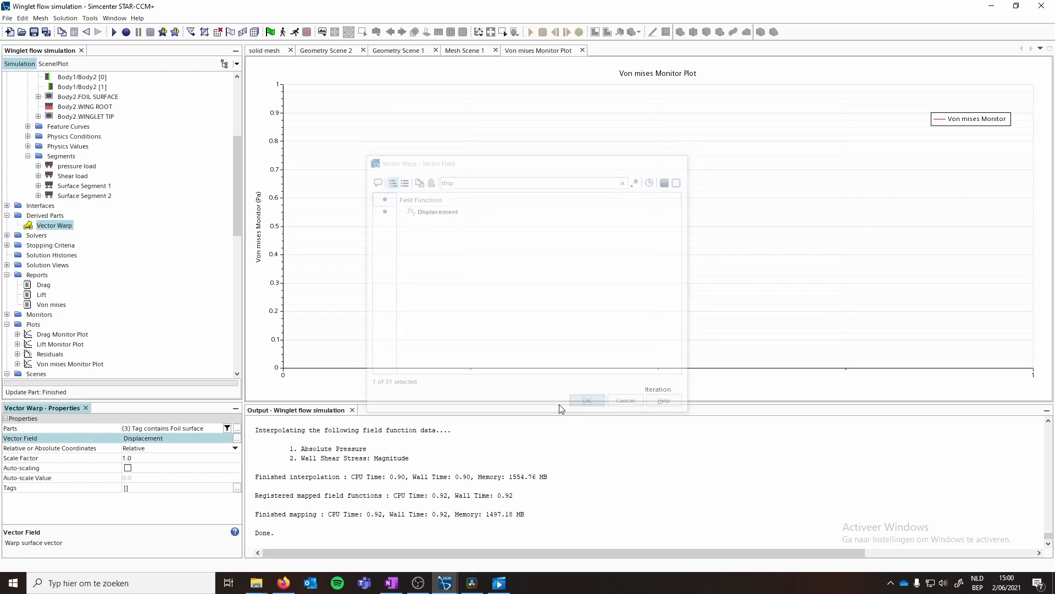
{"action": "left_click", "coordinate": [141, 458]}
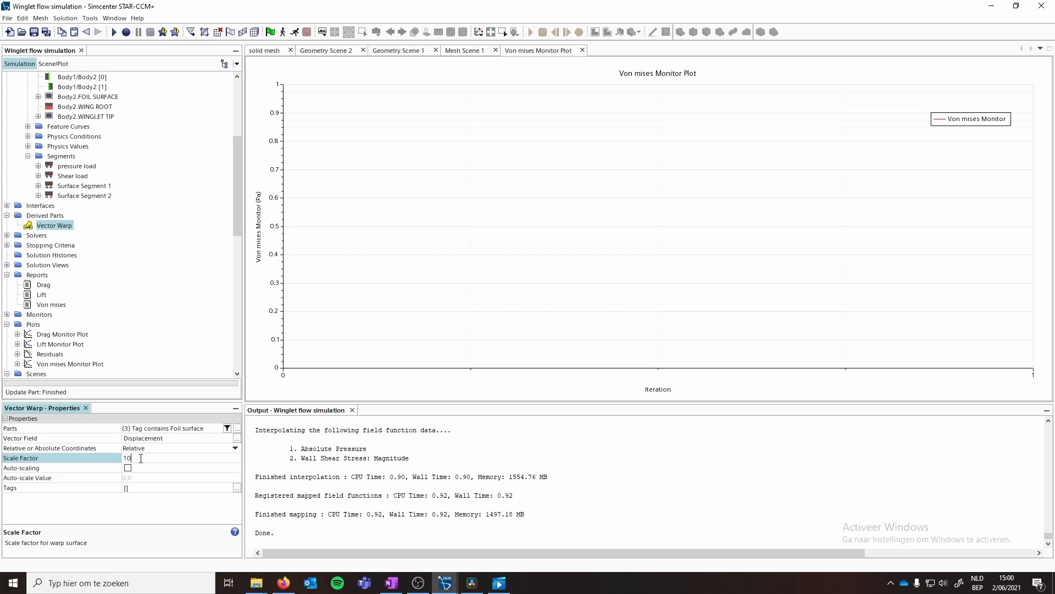
{"action": "type", "text": "10"}
{"action": "key", "text": "Return"}
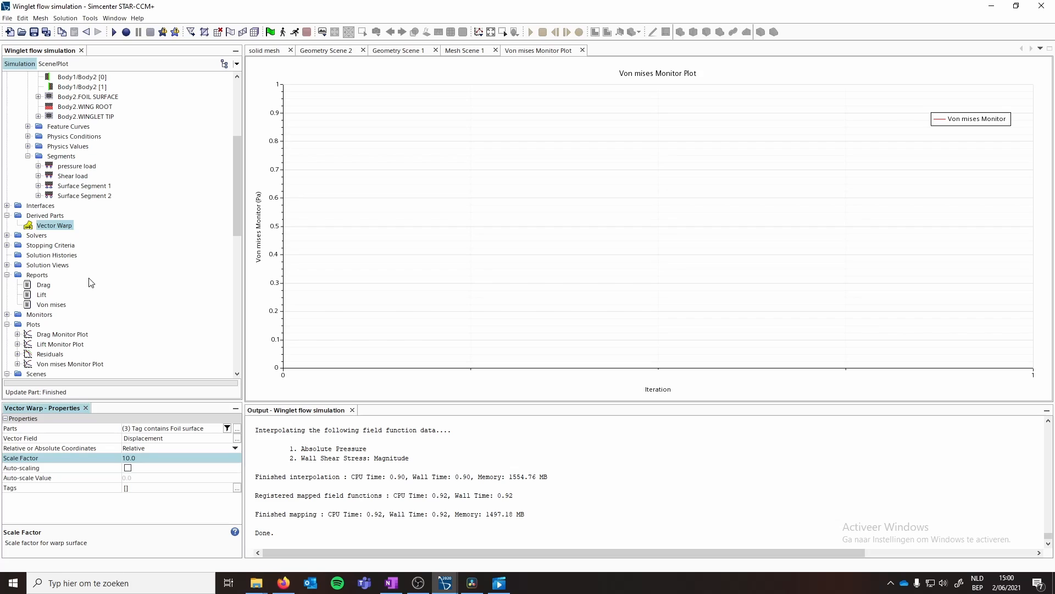
- Create a new scalar scene
{"action": "scroll", "coordinate": [60, 303], "scroll_direction": "down", "scroll_amount": 2}
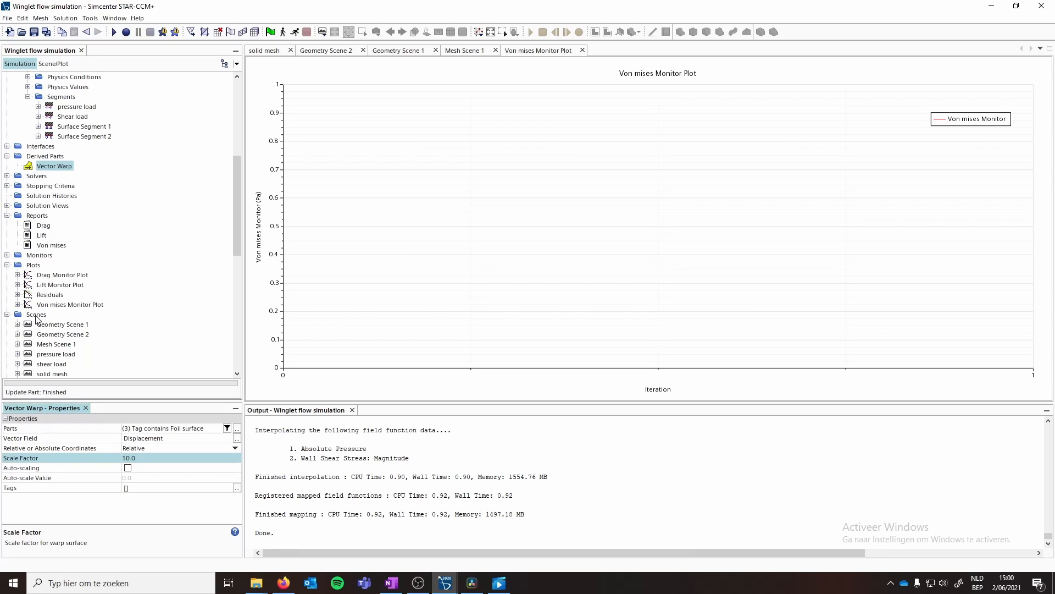
{"action": "left_click", "coordinate": [36, 314]}
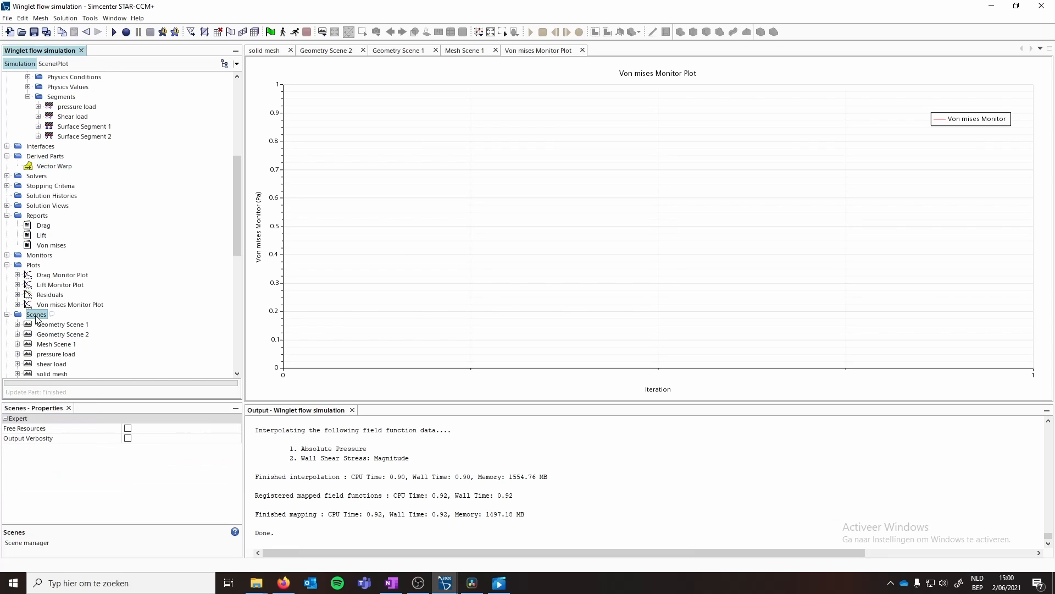
{"action": "right_click", "coordinate": [36, 318]}
{"action": "mouse_move", "coordinate": [110, 323]}
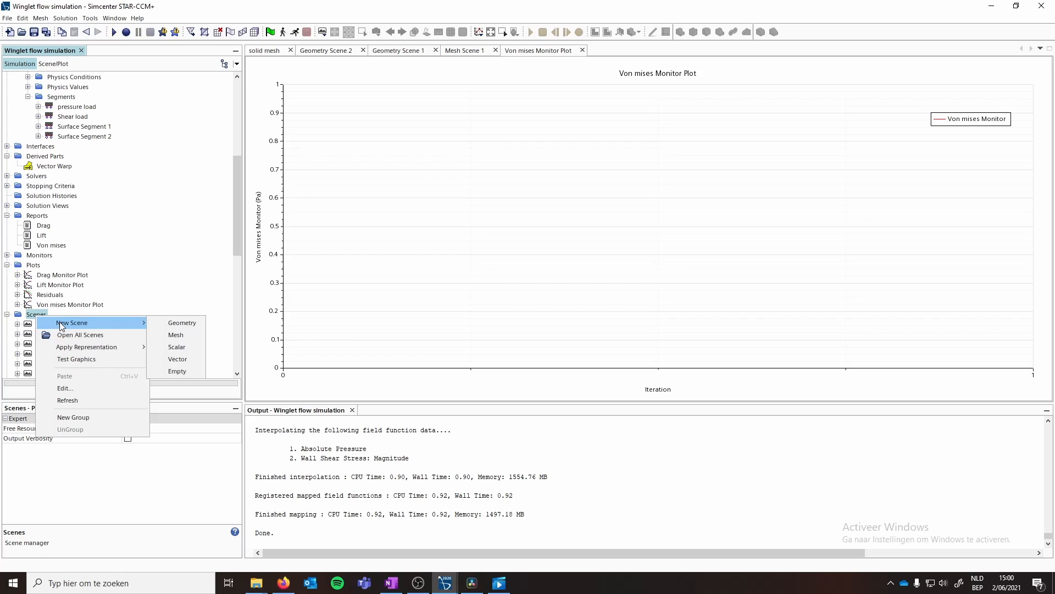
{"action": "left_click", "coordinate": [180, 347]}
- Rename the new scalar scene to displacement
{"action": "scroll", "coordinate": [58, 343], "scroll_direction": "down", "scroll_amount": 3}
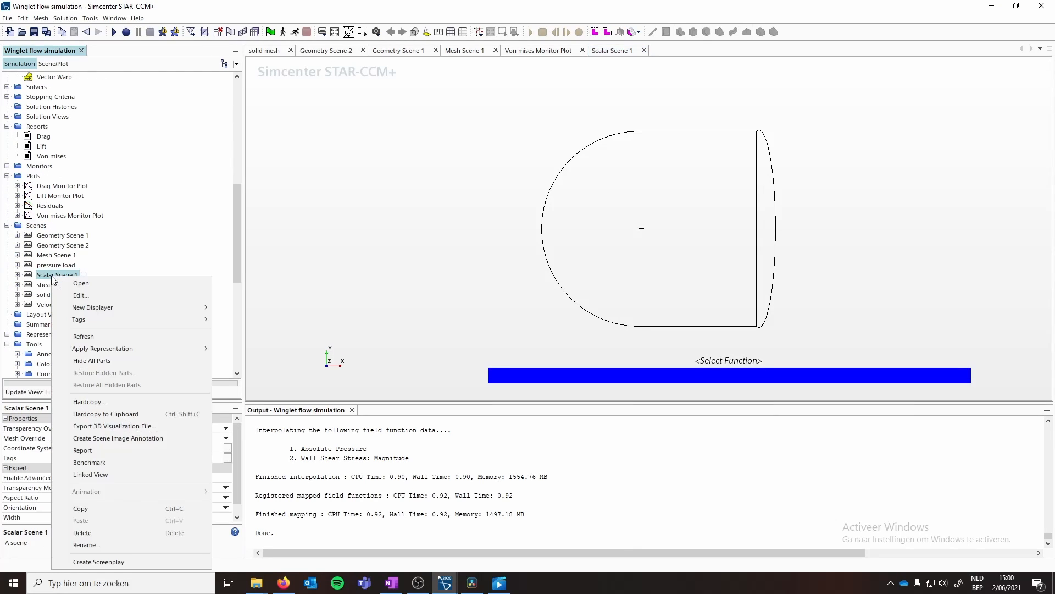
{"action": "right_click", "coordinate": [56, 274]}
{"action": "left_click", "coordinate": [109, 545]}
{"action": "type", "text": "dis"}
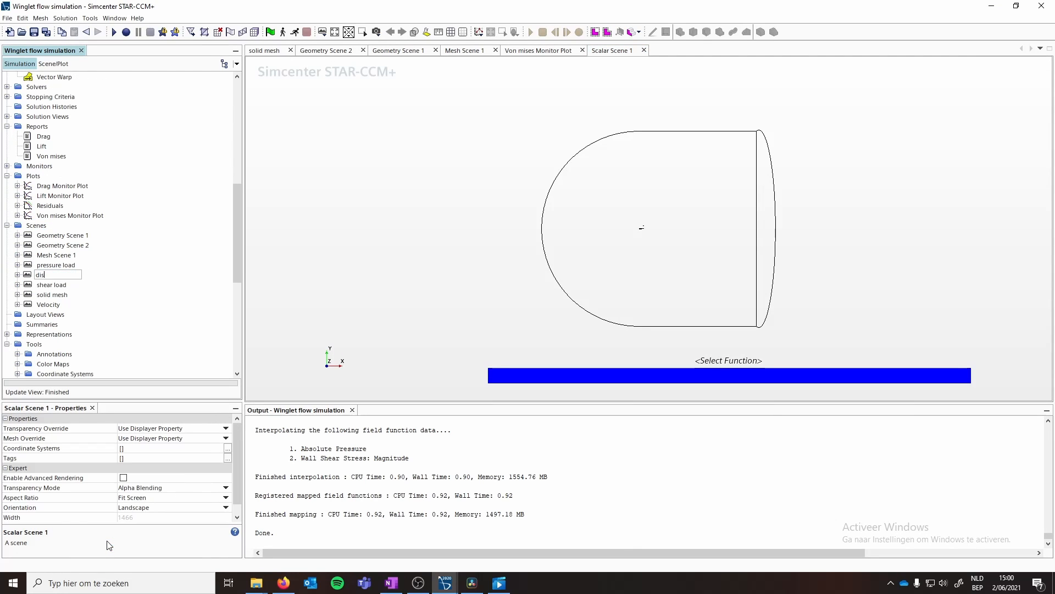
{"action": "type", "text": "placement"}
{"action": "key", "text": "Return"}
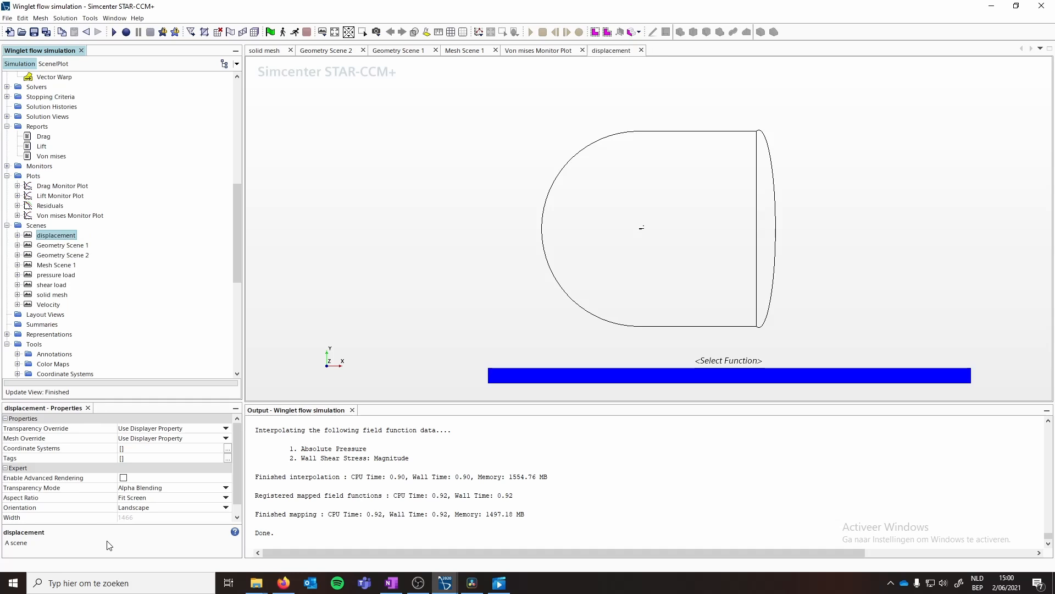
- Set the displacement scene's Outline 1 displayer to show surfaces and hide outlines
{"action": "left_click", "coordinate": [17, 235]}
{"action": "left_click", "coordinate": [55, 246]}
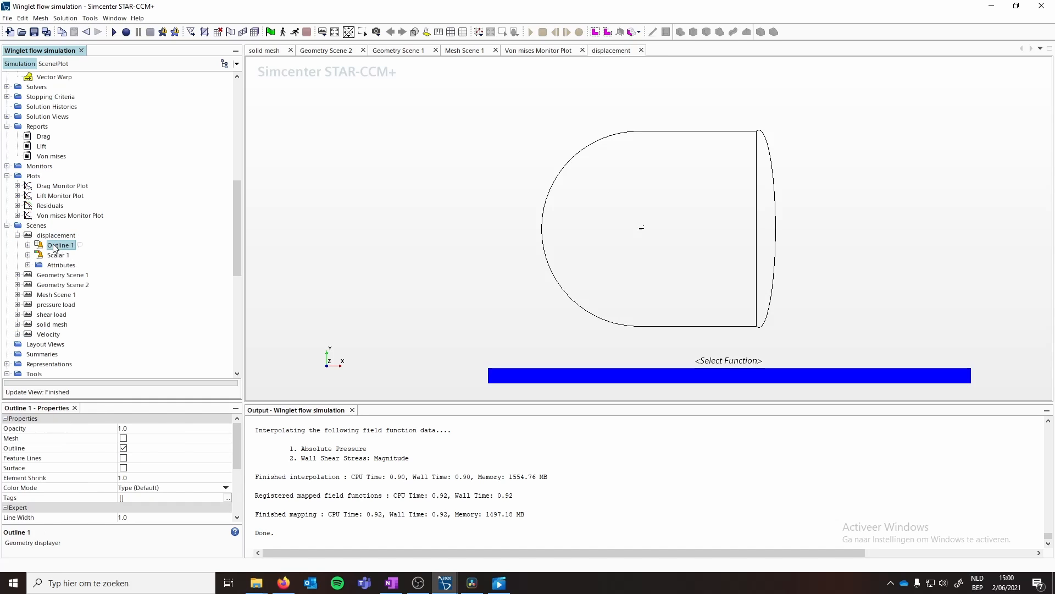
{"action": "left_click", "coordinate": [123, 468]}
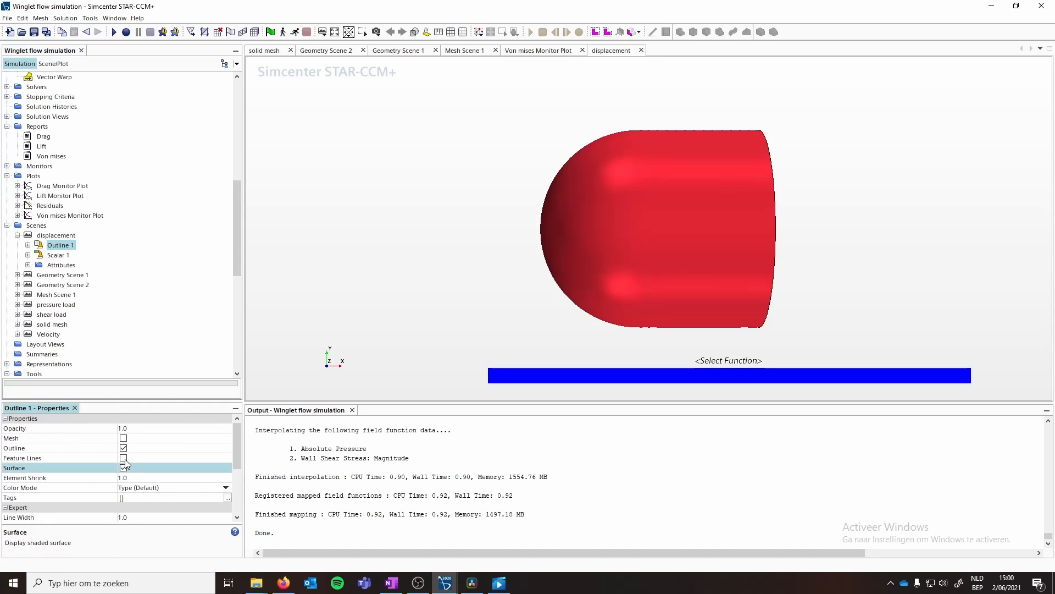
{"action": "left_click", "coordinate": [123, 448]}
- Remove both existing parts from the Outline 1 displayer
{"action": "left_click", "coordinate": [27, 245]}
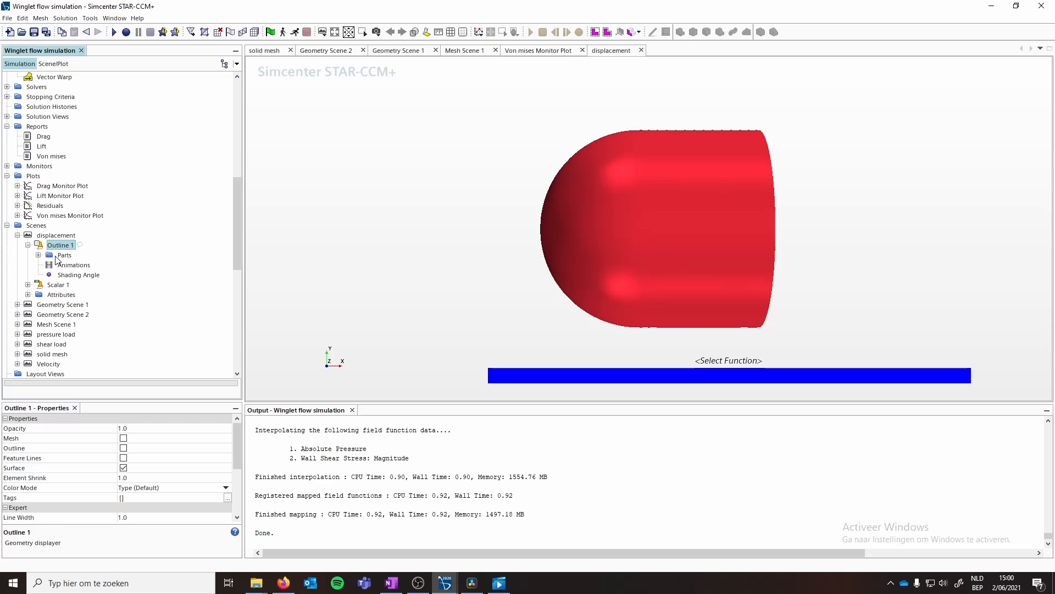
{"action": "left_click", "coordinate": [38, 255]}
{"action": "right_click", "coordinate": [85, 265]}
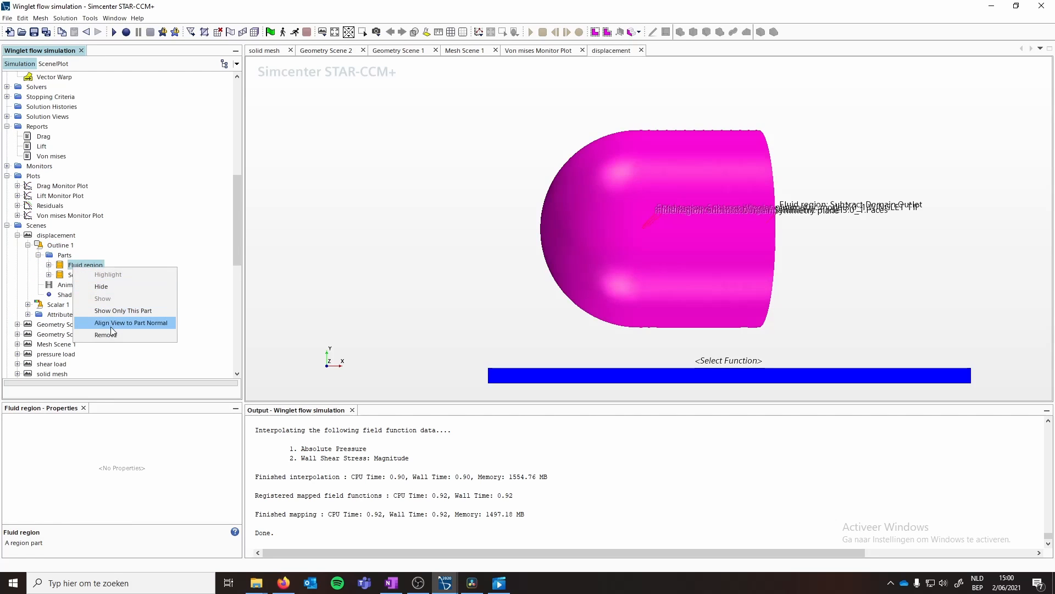
{"action": "left_click", "coordinate": [109, 334]}
{"action": "right_click", "coordinate": [80, 267]}
{"action": "left_click", "coordinate": [108, 334]}
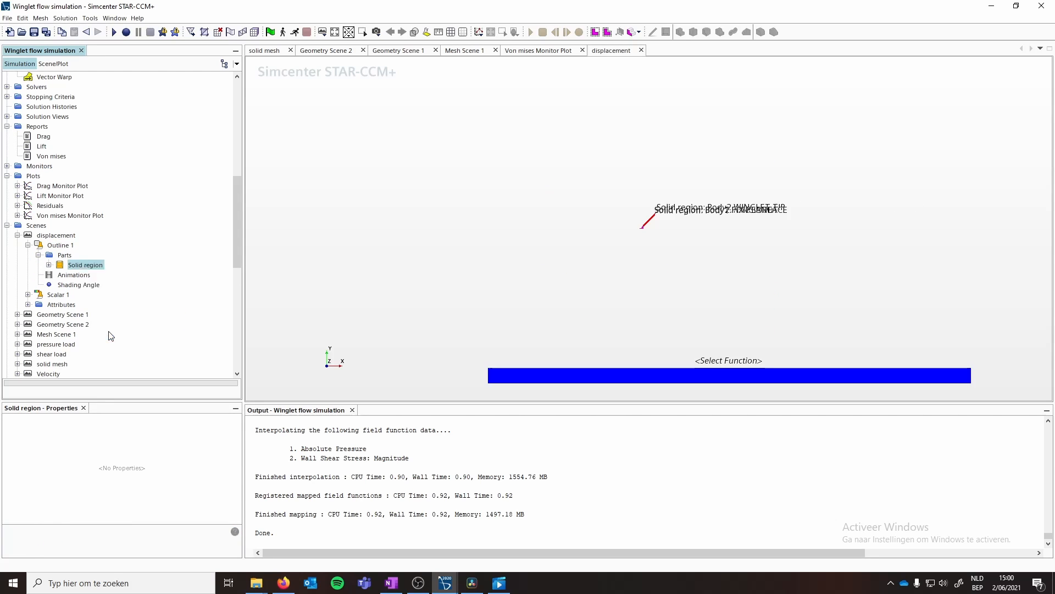
- Set the Outline 1 displayer's parts to Winglet parametric model3.0_1
{"action": "left_click", "coordinate": [61, 256]}
{"action": "left_click", "coordinate": [237, 428]}
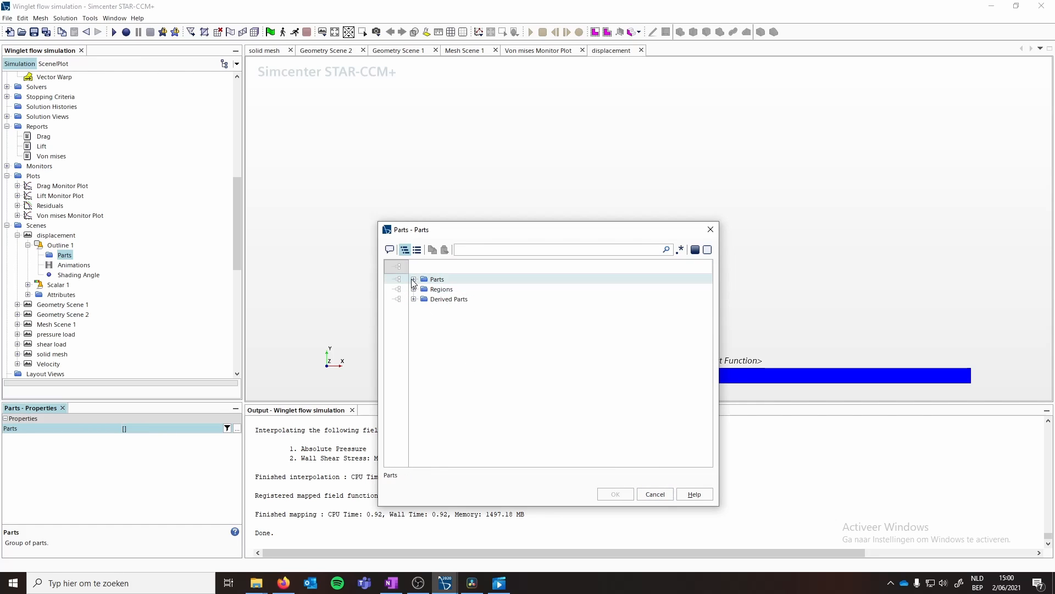
{"action": "left_click", "coordinate": [413, 280]}
{"action": "left_click", "coordinate": [450, 310]}
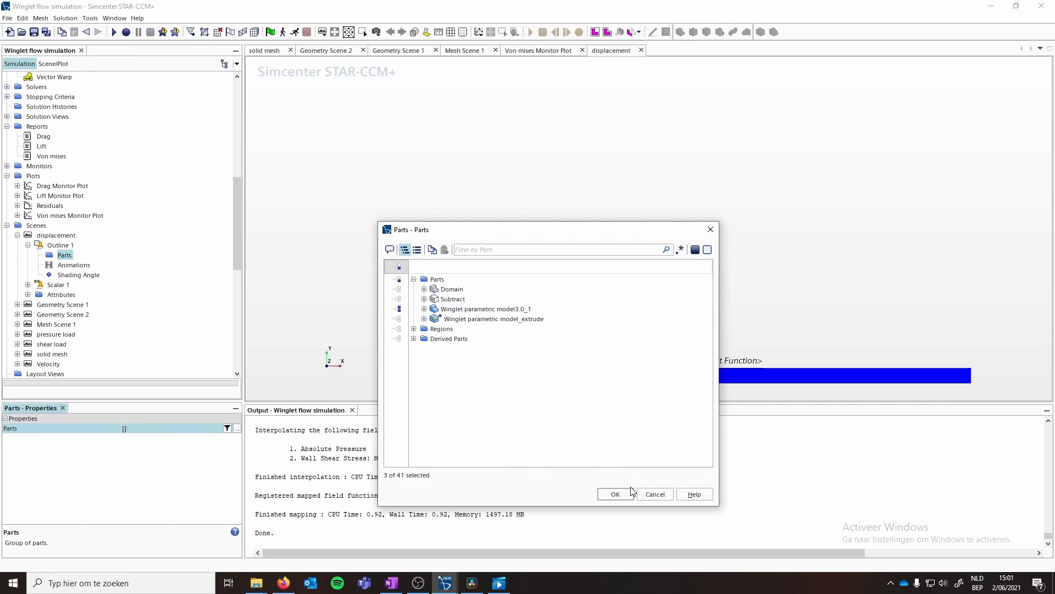
{"action": "left_click", "coordinate": [615, 494]}
- Set the Scalar 1 displayer's parts to the Vector Warp derived part
{"action": "left_click", "coordinate": [64, 295]}
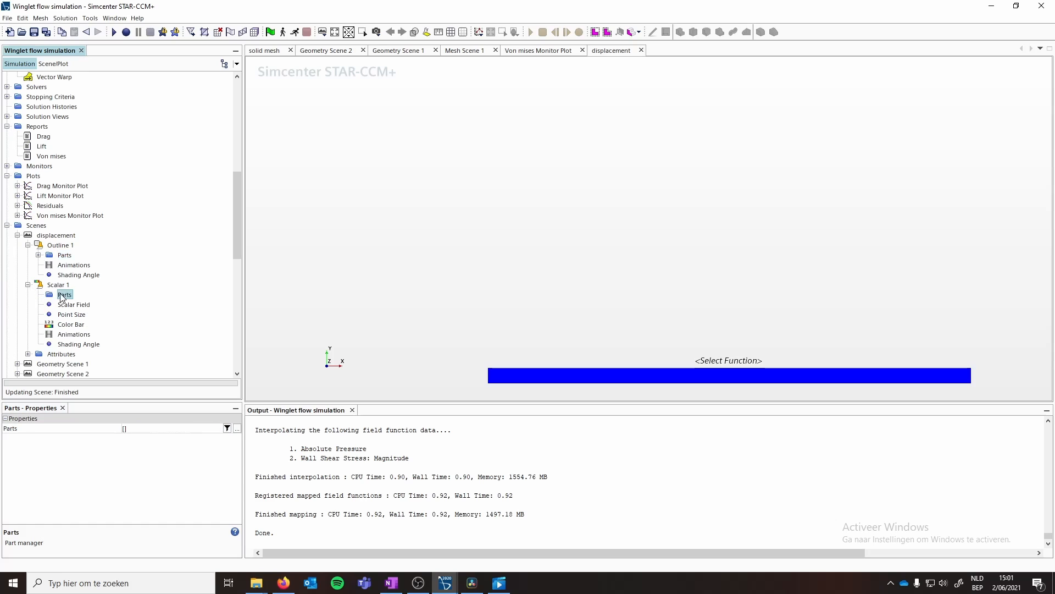
{"action": "left_click", "coordinate": [143, 428]}
{"action": "left_click", "coordinate": [413, 299]}
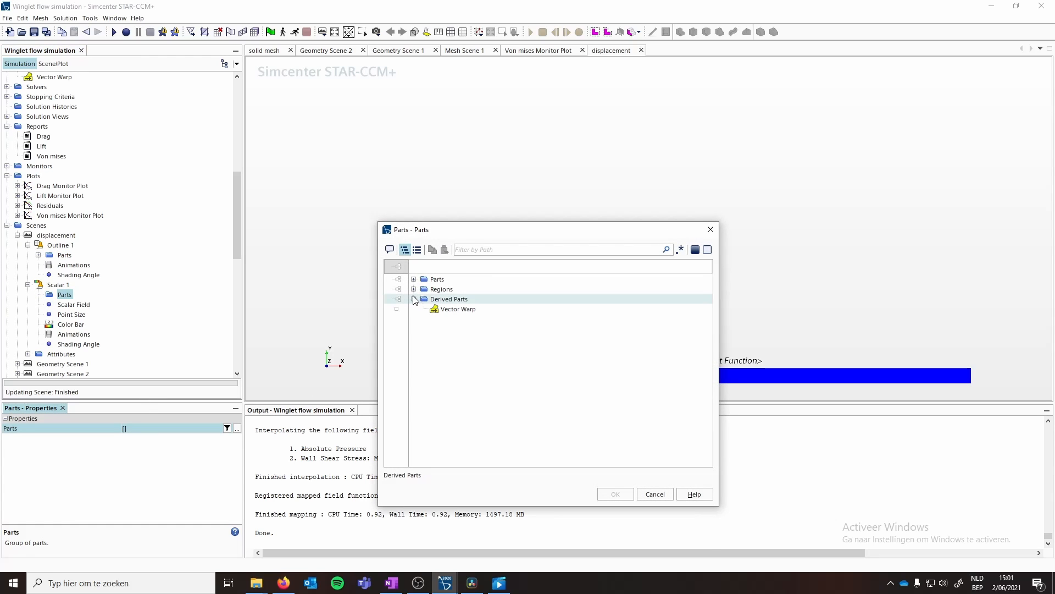
{"action": "left_click", "coordinate": [453, 310]}
{"action": "left_click", "coordinate": [616, 494]}
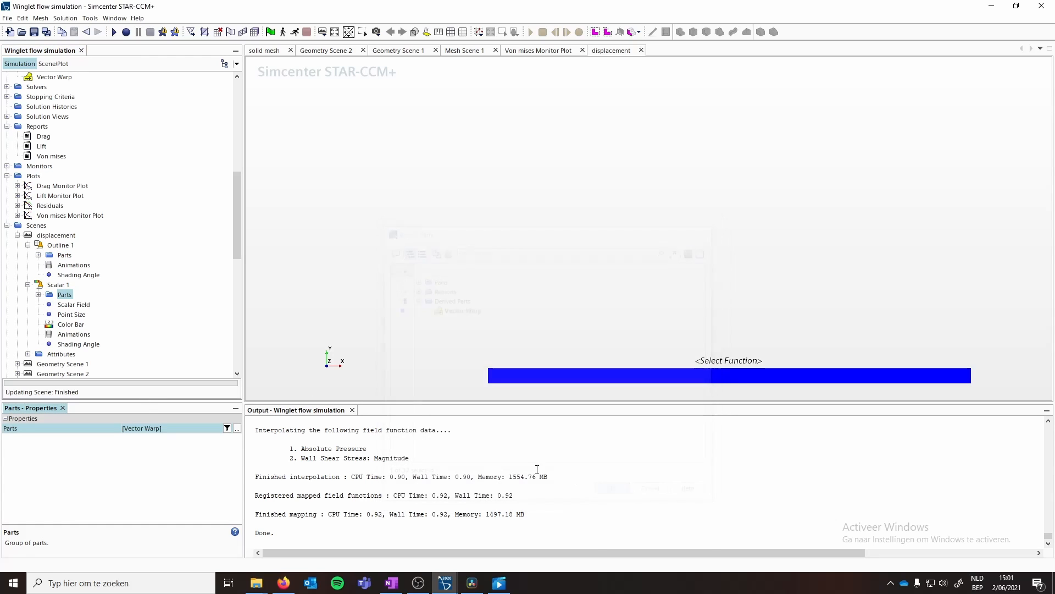
- Set the Scalar 1 displayer's scalar field to Displacement Magnitude
{"action": "left_click", "coordinate": [69, 304]}
{"action": "left_click", "coordinate": [237, 428]}
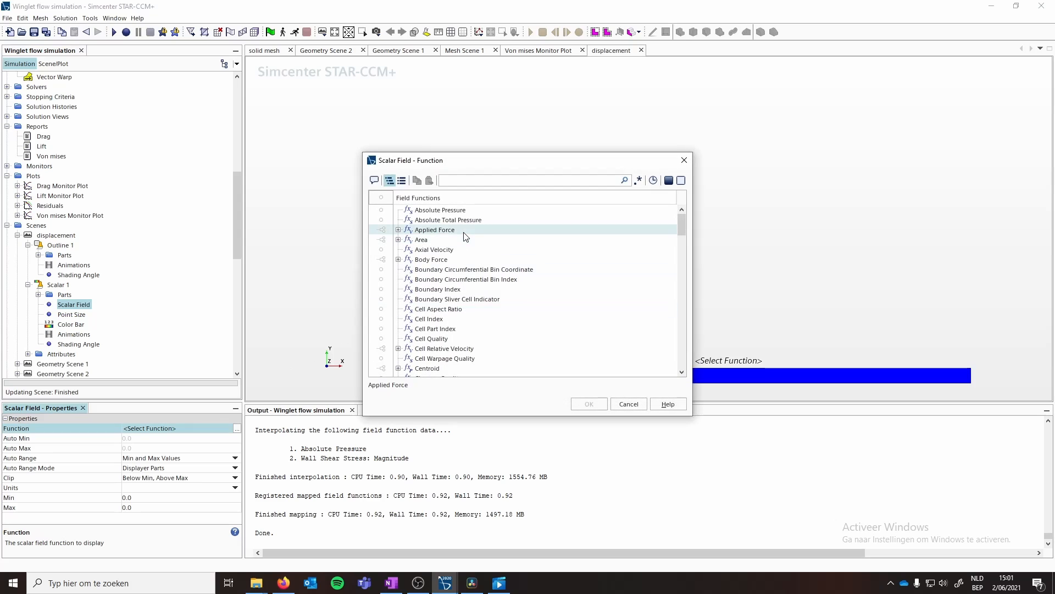
{"action": "type", "text": "displa"}
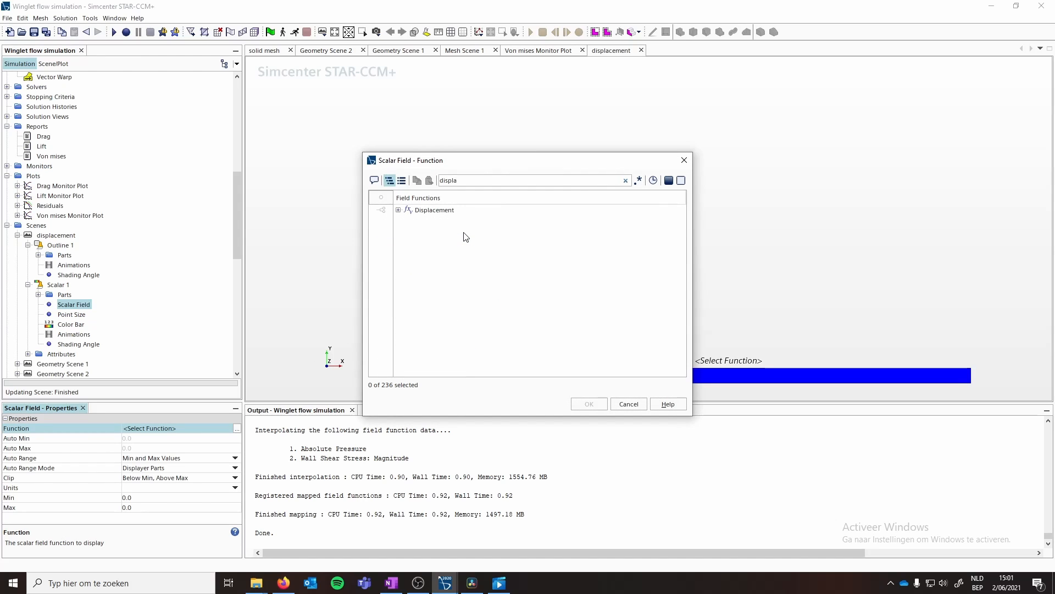
{"action": "left_click", "coordinate": [398, 210]}
{"action": "left_click", "coordinate": [437, 220]}
{"action": "left_click", "coordinate": [578, 401]}
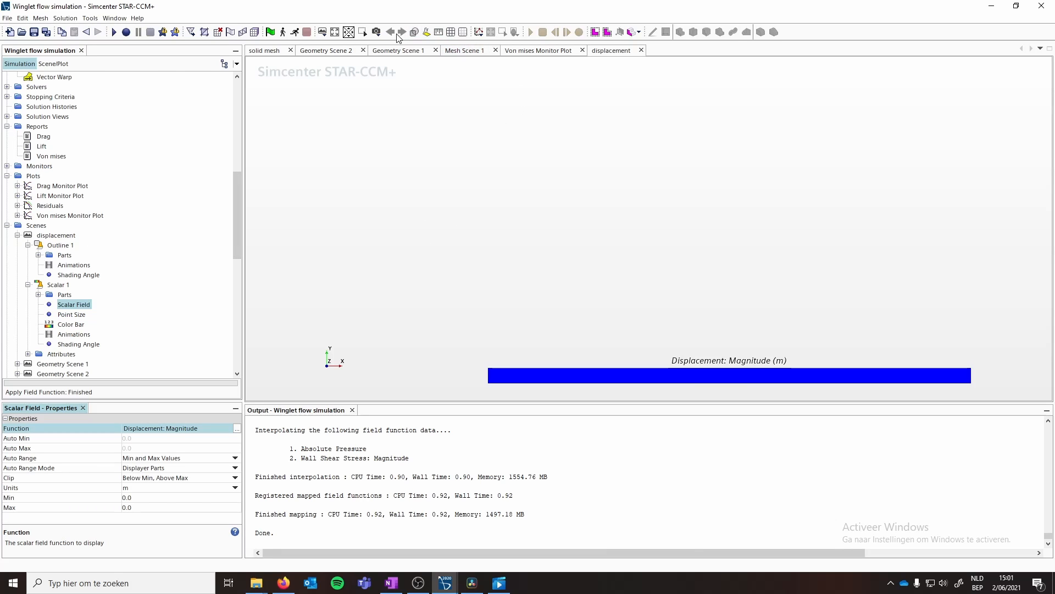
- Set the Outline 1 displayer's representation to Geometry
{"action": "left_click", "coordinate": [59, 245]}
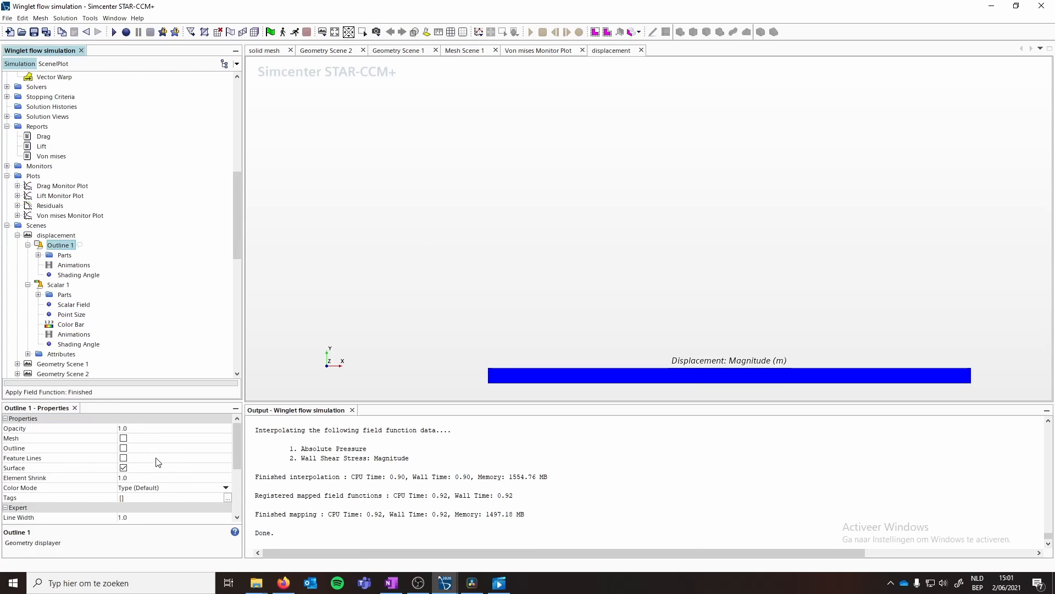
{"action": "scroll", "coordinate": [132, 472], "scroll_direction": "down", "scroll_amount": 3}
{"action": "left_click", "coordinate": [190, 516]}
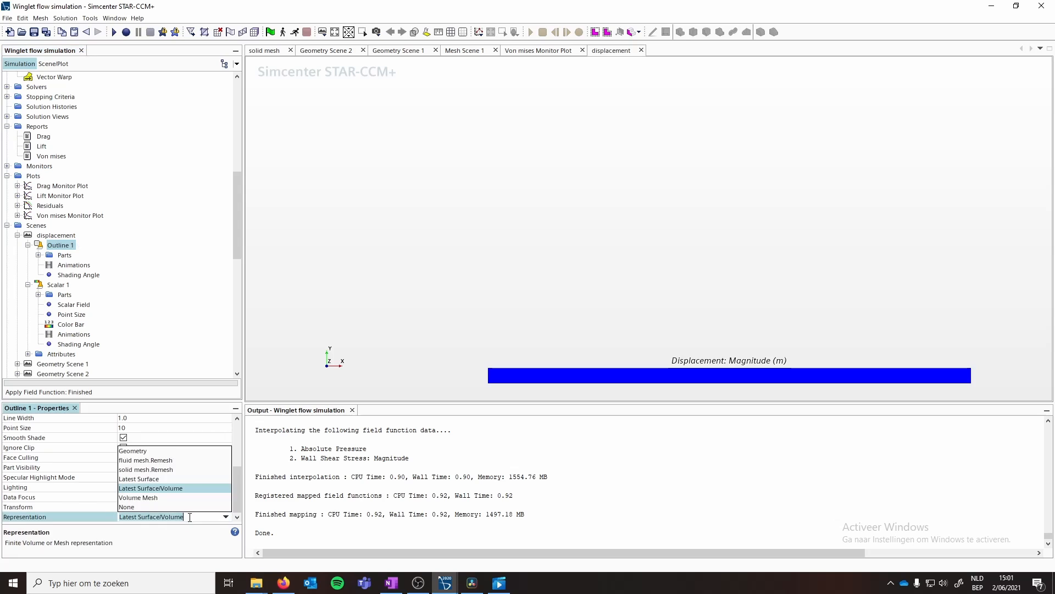
{"action": "left_click", "coordinate": [143, 450]}
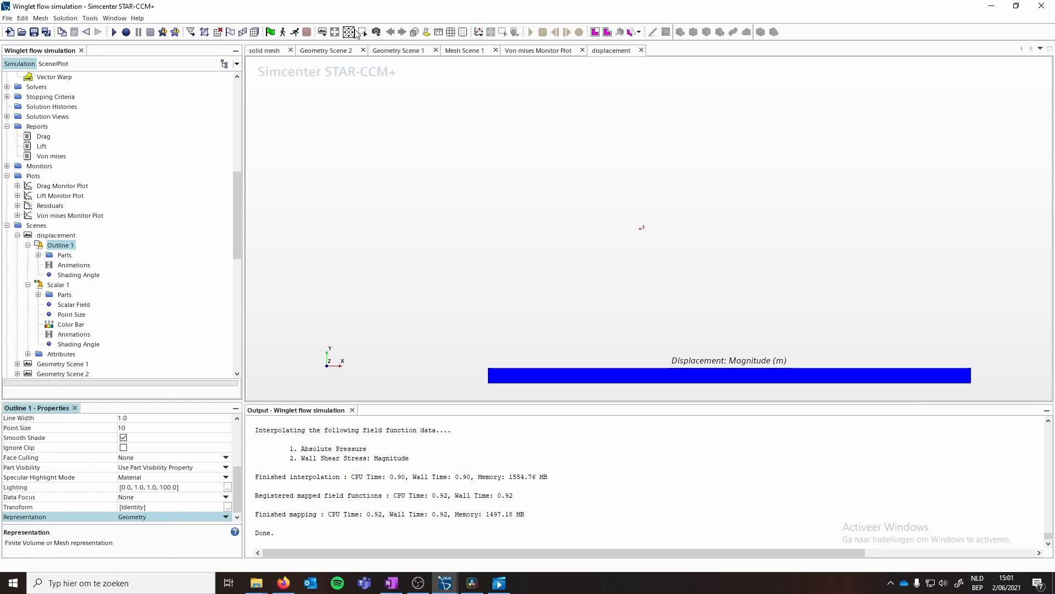
{"action": "left_click", "coordinate": [335, 31]}
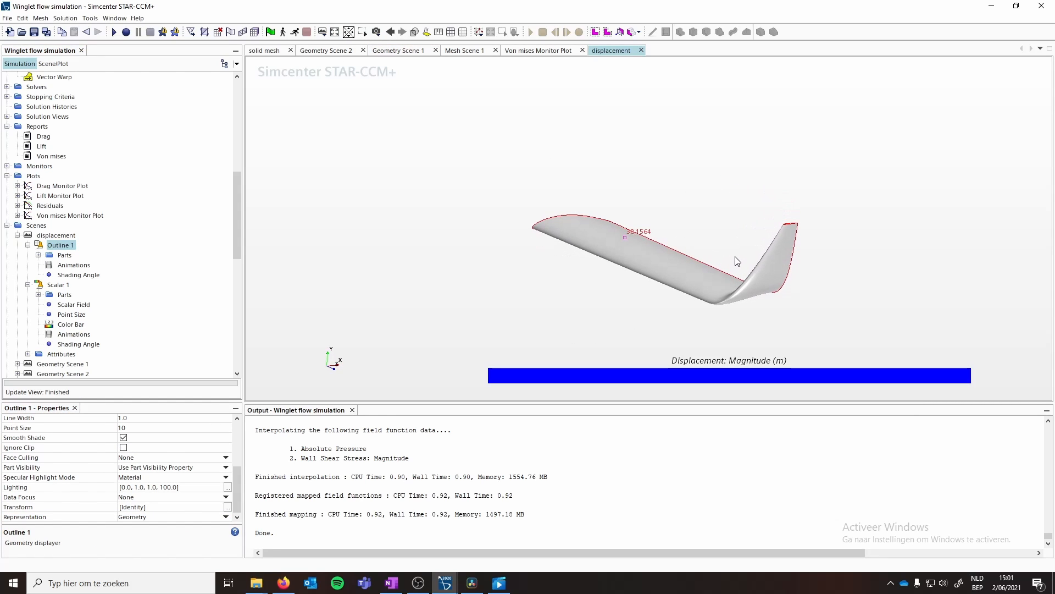
{"action": "left_click_drag", "start_coordinate": [736, 257], "coordinate": [735, 260]}
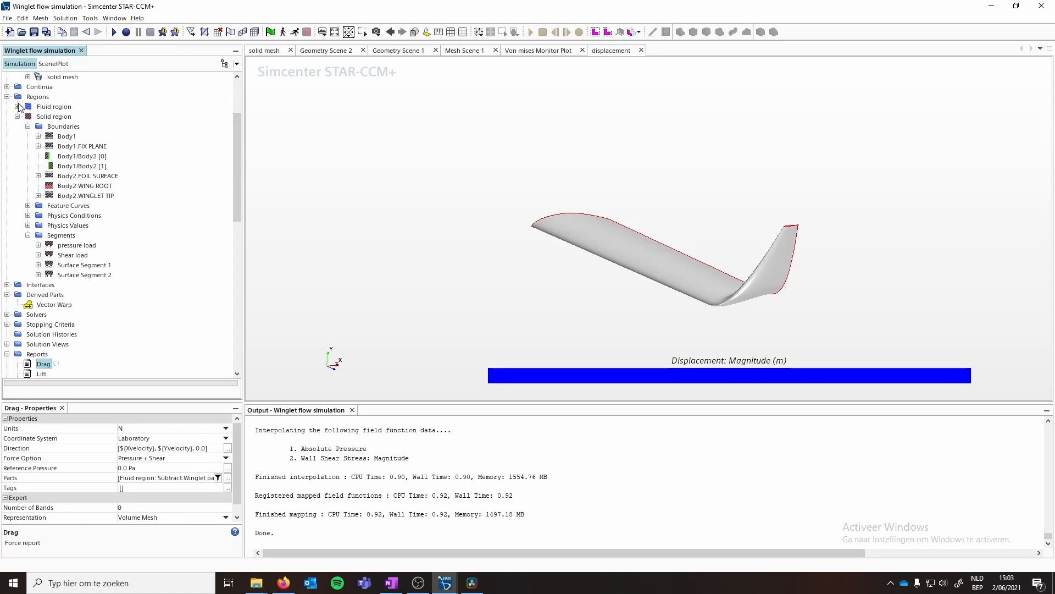
{"action": "left_click", "coordinate": [19, 104]}
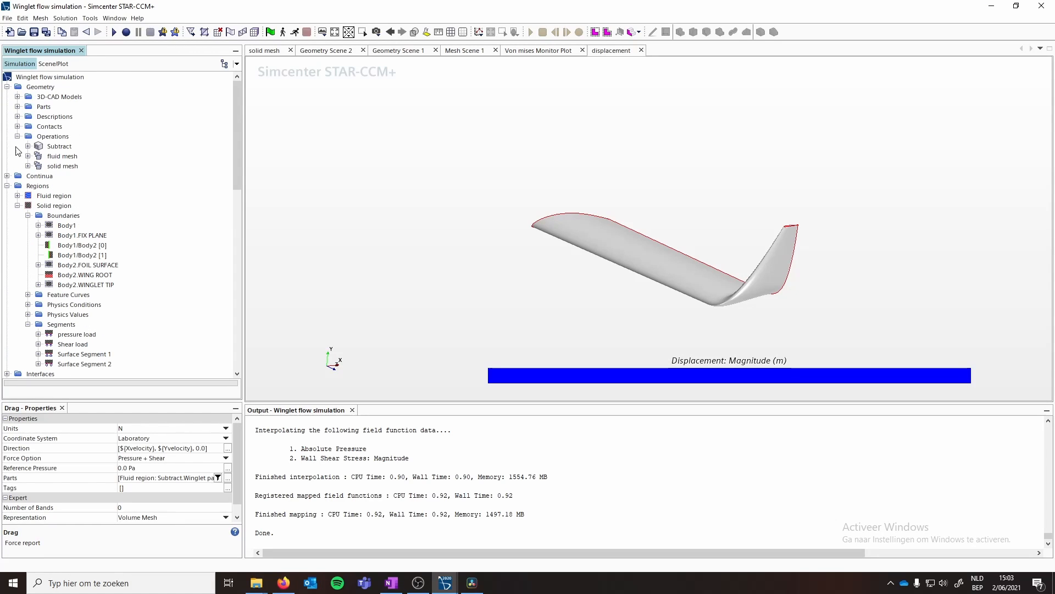
{"action": "left_click", "coordinate": [7, 176]}
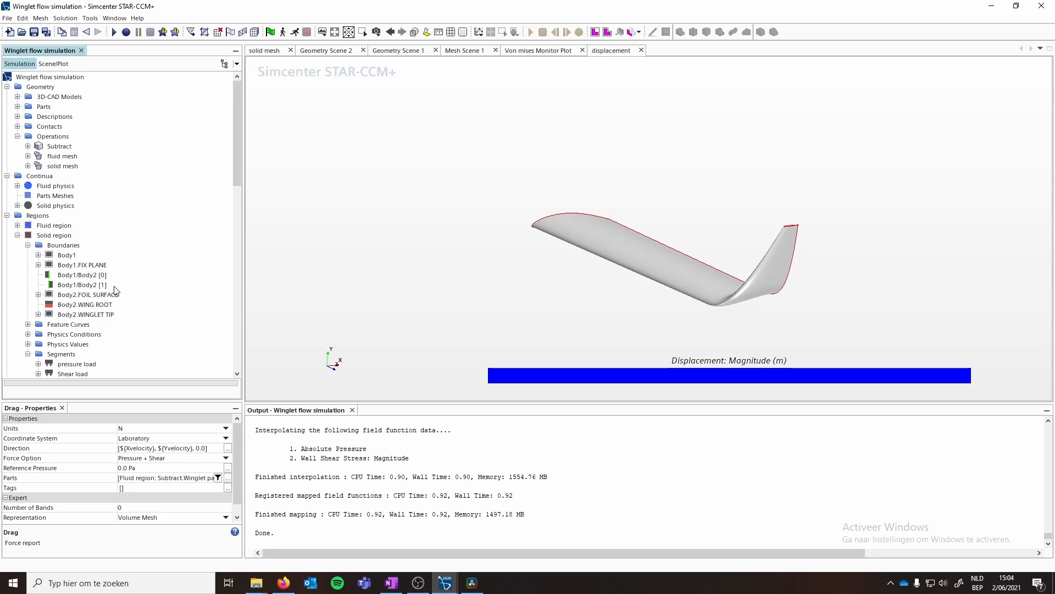
{"action": "left_click", "coordinate": [28, 245]}
{"action": "left_click", "coordinate": [28, 285]}
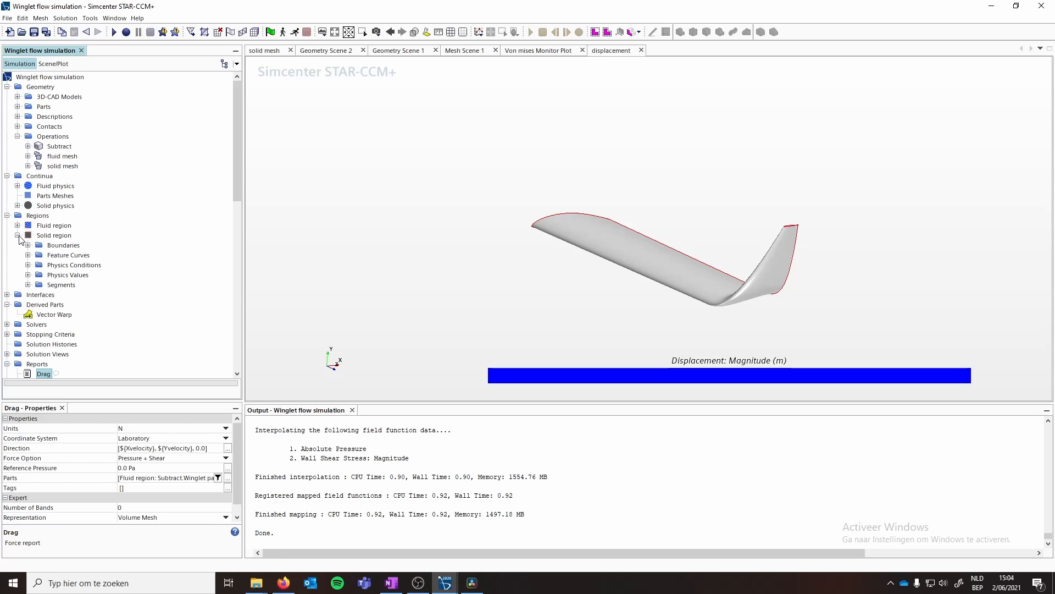
{"action": "left_click", "coordinate": [18, 236]}
{"action": "scroll", "coordinate": [93, 271], "scroll_direction": "down", "scroll_amount": 7}
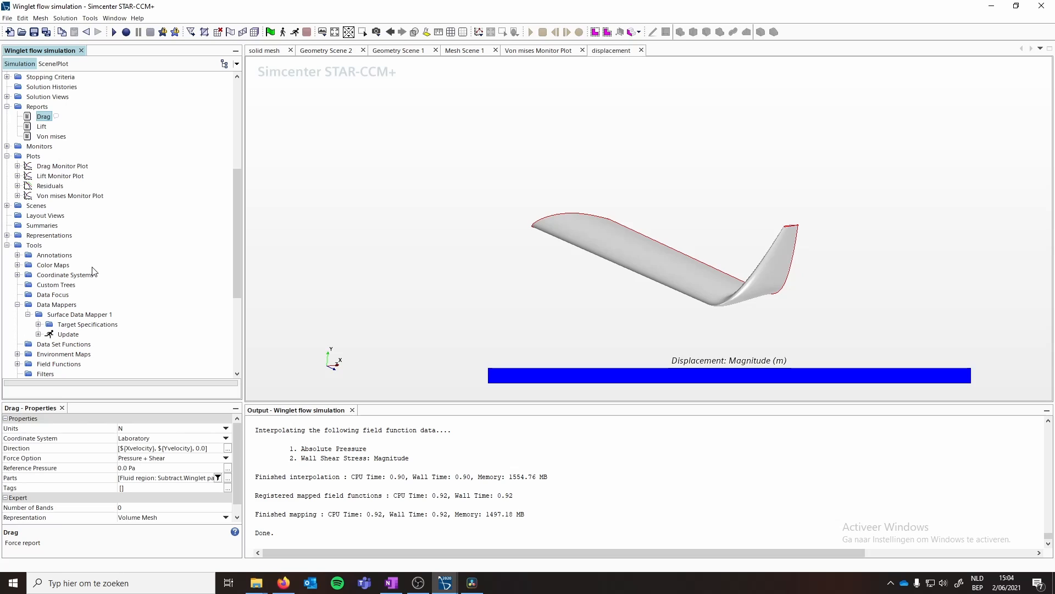
{"action": "left_click", "coordinate": [17, 305]}
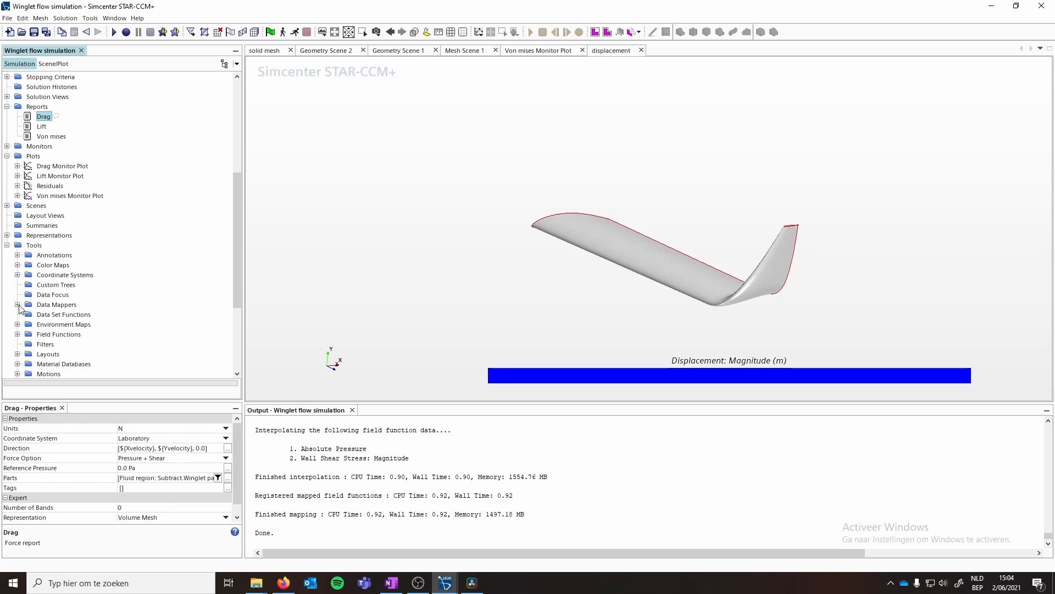
{"action": "scroll", "coordinate": [117, 263], "scroll_direction": "up", "scroll_amount": 7}
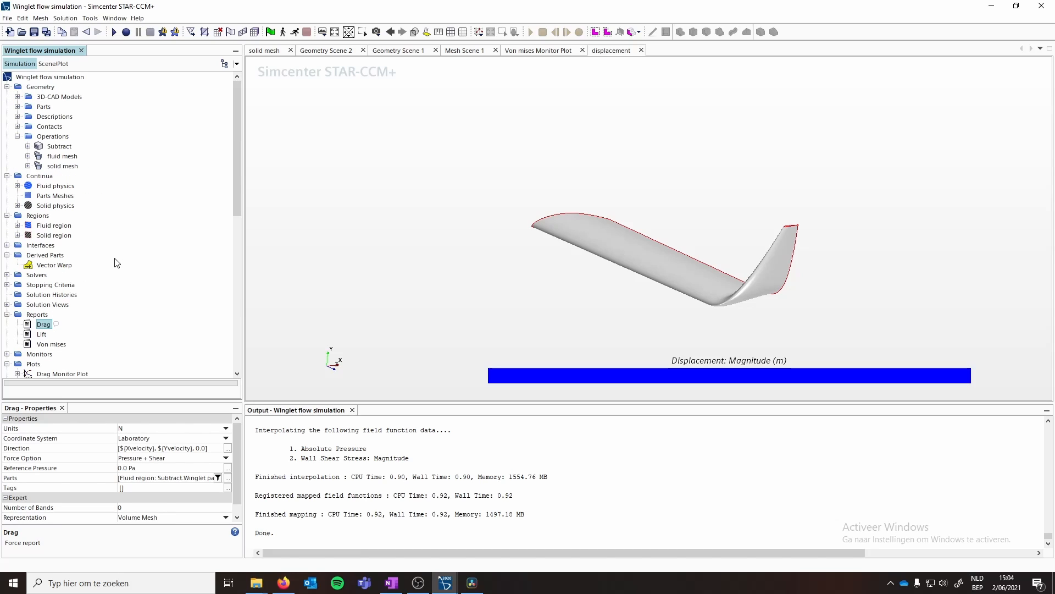
- Examine the Solid physics continuum properties and the Time Scales properties
{"action": "left_click", "coordinate": [51, 207]}
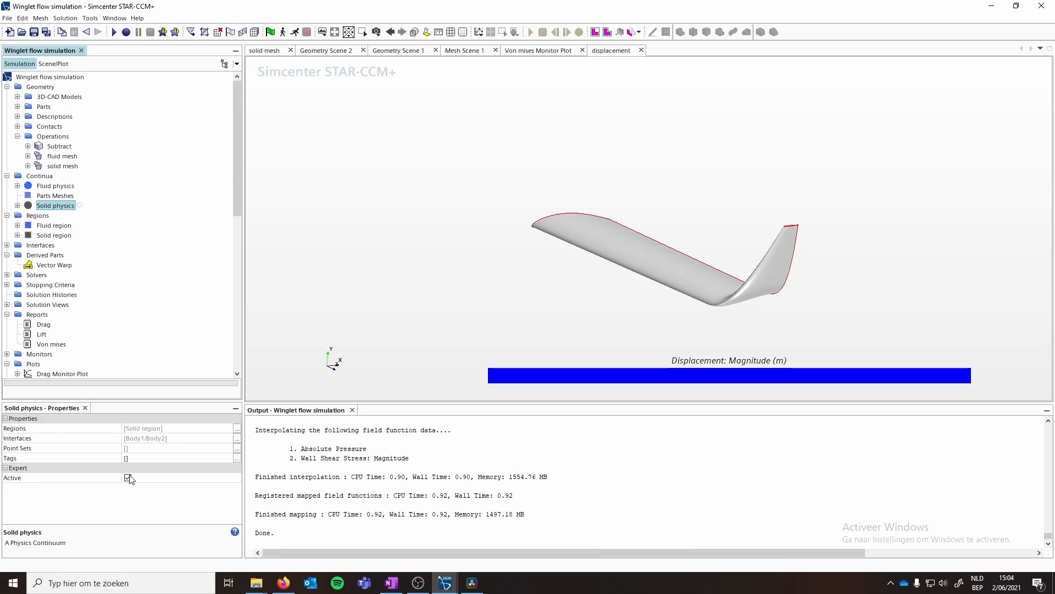
{"action": "scroll", "coordinate": [30, 259], "scroll_direction": "down", "scroll_amount": 1}
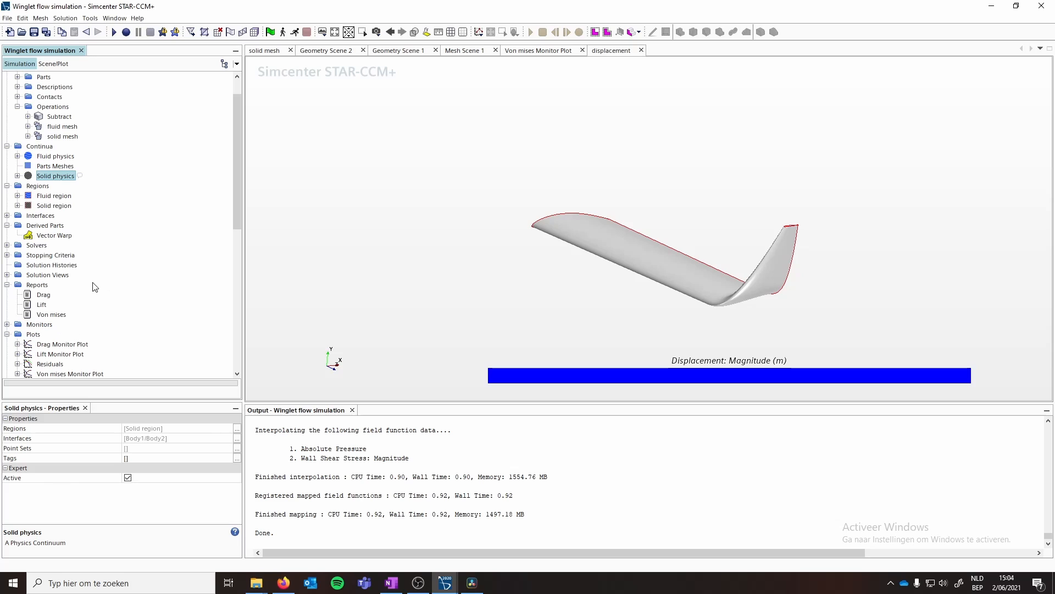
{"action": "scroll", "coordinate": [97, 297], "scroll_direction": "down", "scroll_amount": 5}
{"action": "scroll", "coordinate": [101, 300], "scroll_direction": "down", "scroll_amount": 4}
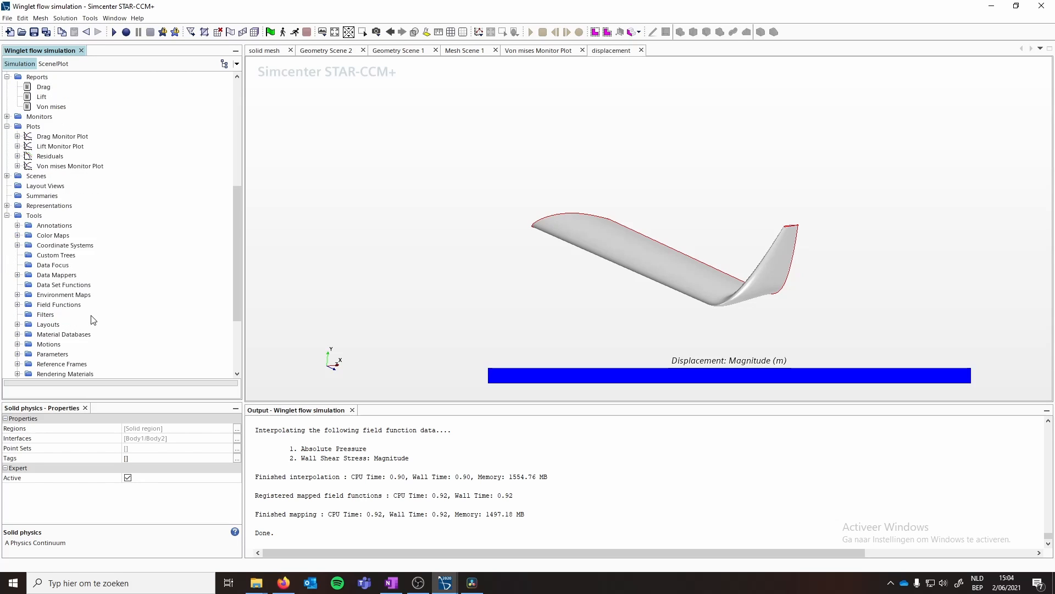
{"action": "scroll", "coordinate": [117, 313], "scroll_direction": "down", "scroll_amount": 2}
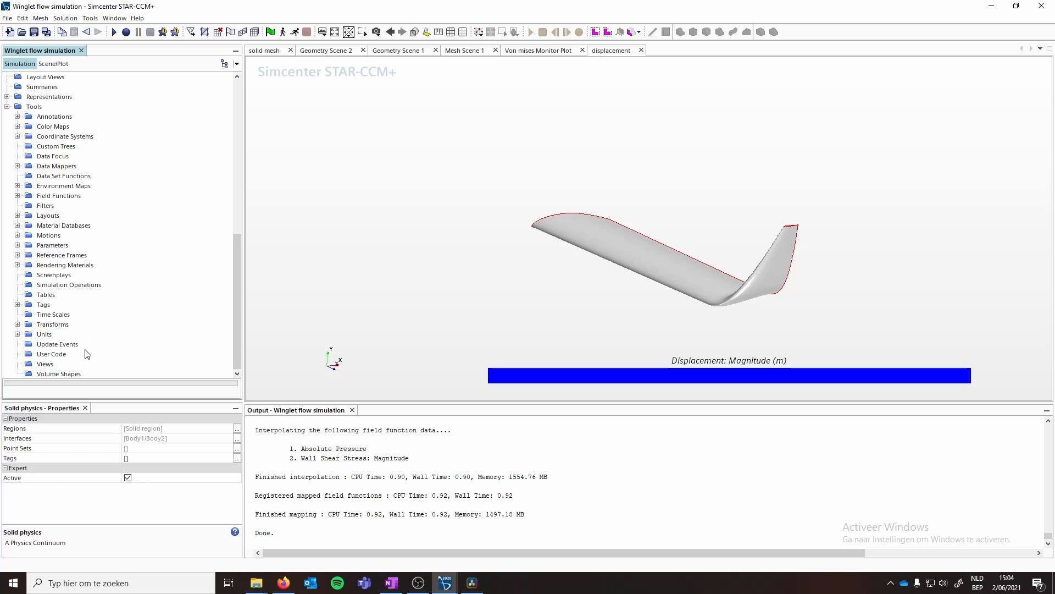
{"action": "left_click", "coordinate": [53, 315]}
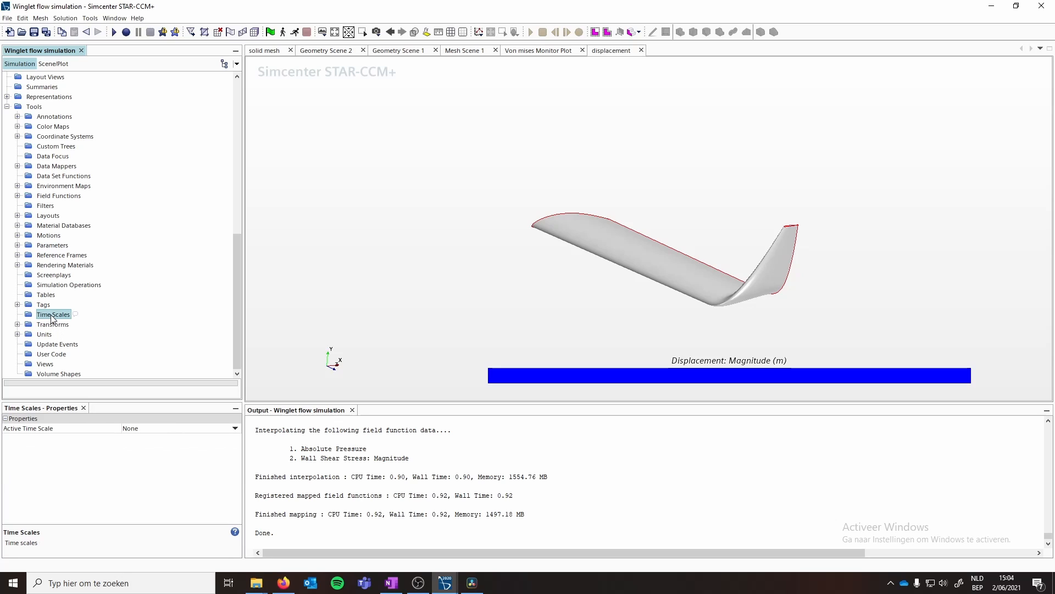
- Create two new steady time scales under Tools > Time Scales
{"action": "right_click", "coordinate": [50, 315]}
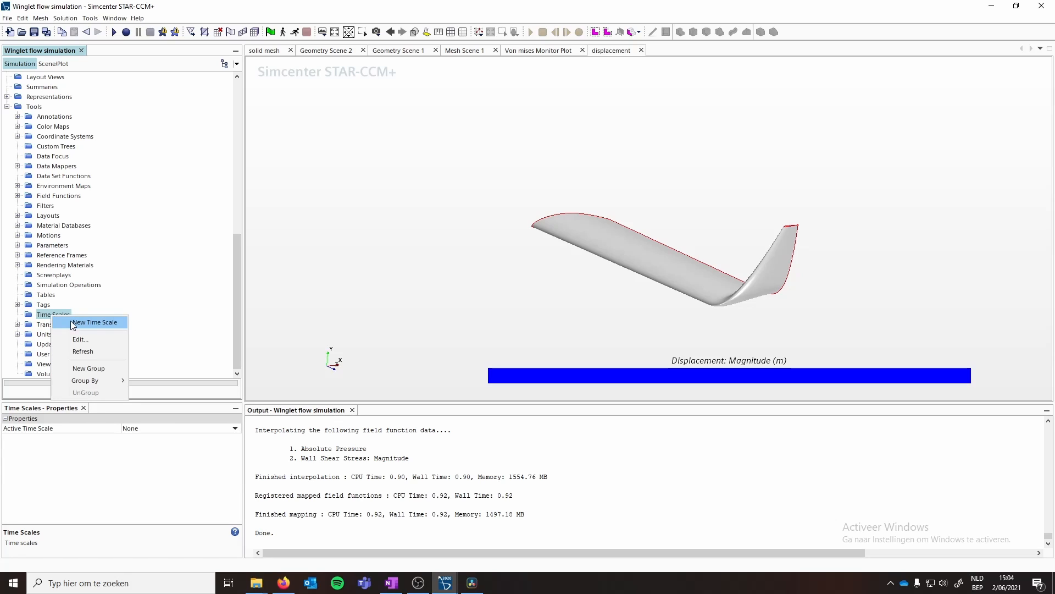
{"action": "key", "text": "Escape"}
{"action": "left_click", "coordinate": [17, 315]}
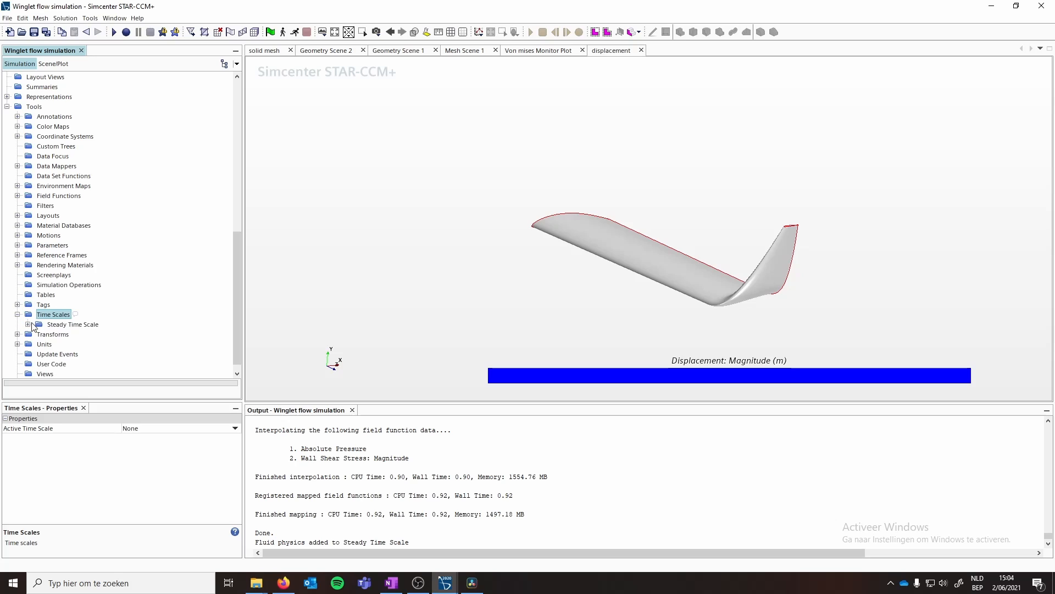
{"action": "right_click", "coordinate": [38, 311]}
{"action": "left_click", "coordinate": [77, 318]}
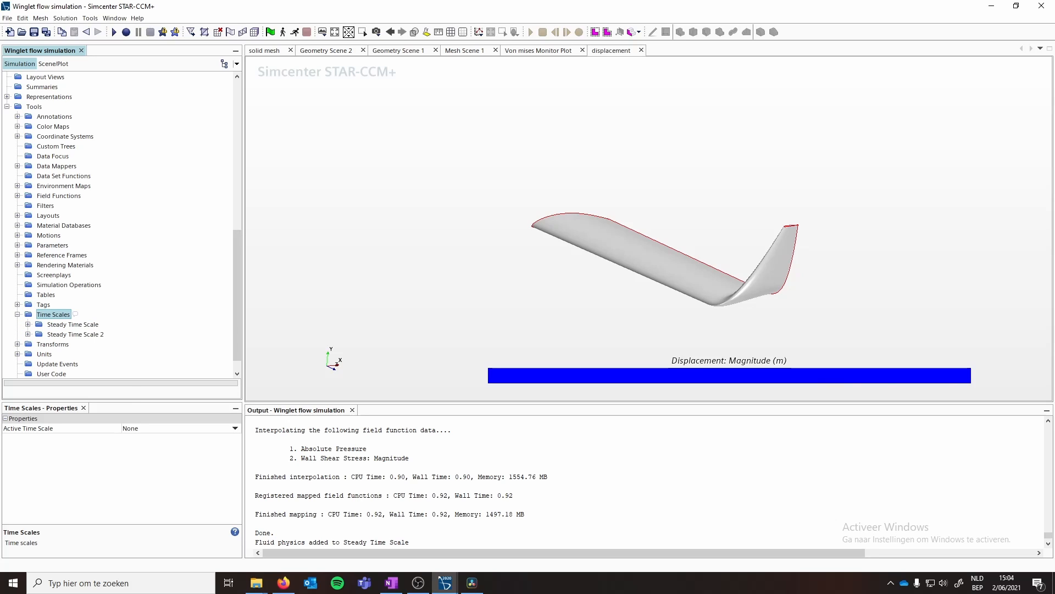
- Rename the time scale assigned to Fluid physics as "fluid time scale"
{"action": "left_click", "coordinate": [84, 326]}
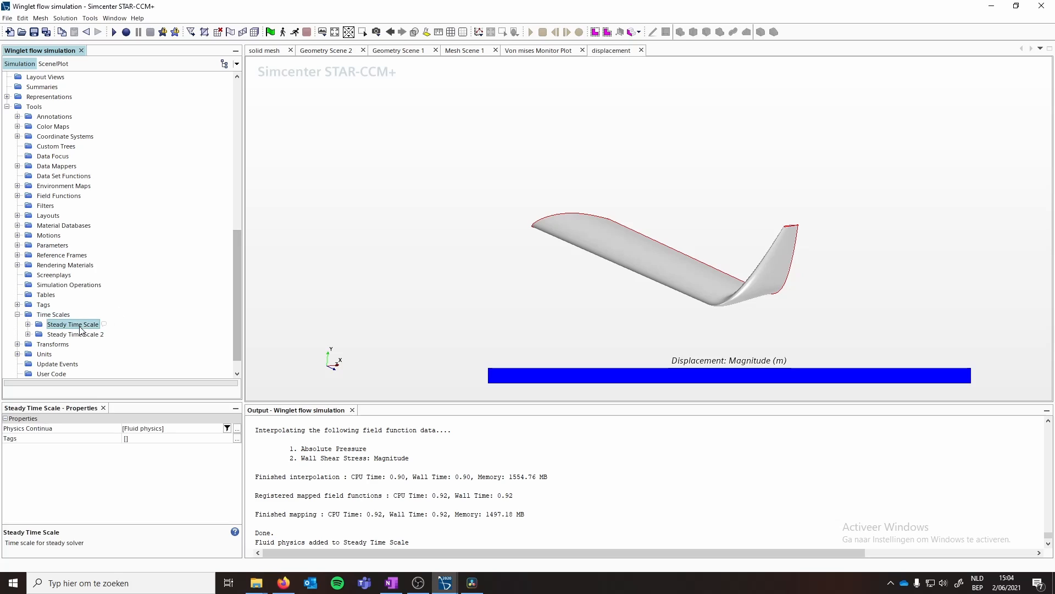
{"action": "left_click", "coordinate": [72, 335]}
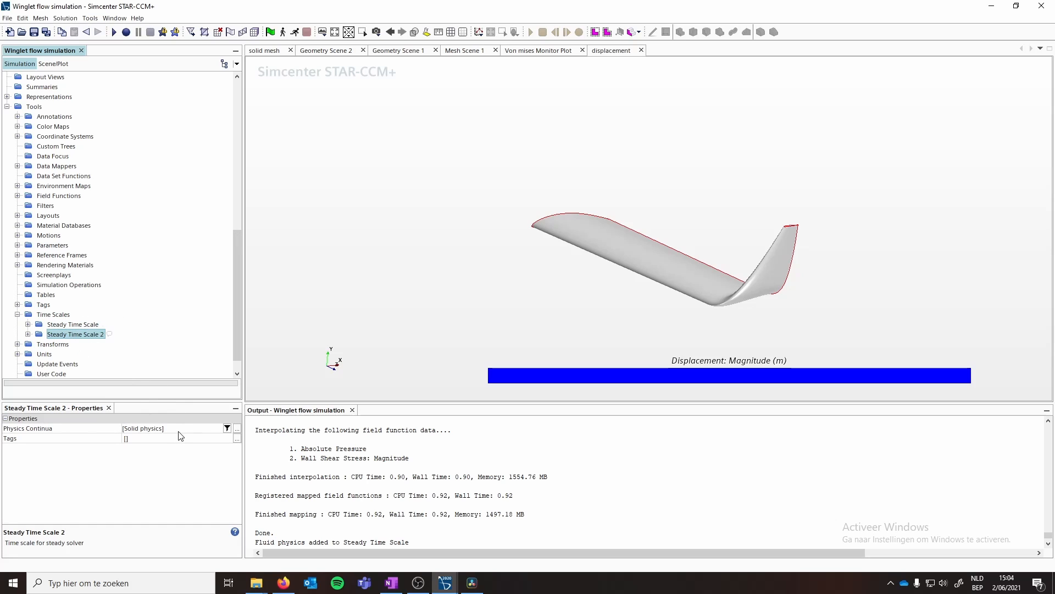
{"action": "right_click", "coordinate": [76, 326]}
{"action": "left_click", "coordinate": [89, 347]}
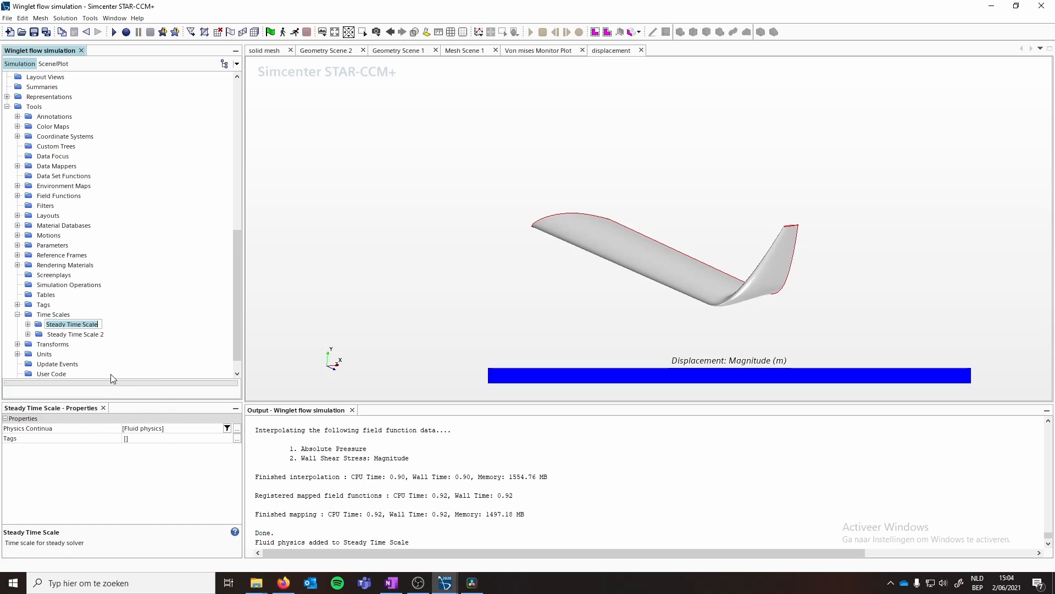
{"action": "type", "text": "solid"}
{"action": "key", "text": "BackSpace"}
{"action": "key", "text": "BackSpace"}
{"action": "key", "text": "BackSpace"}
{"action": "key", "text": "BackSpace"}
{"action": "key", "text": "BackSpace"}
{"action": "type", "text": "fluid time scale"}
{"action": "key", "text": "Return"}
- Rename the time scale assigned to Solid physics as "solid time scale"
{"action": "left_click", "coordinate": [74, 334]}
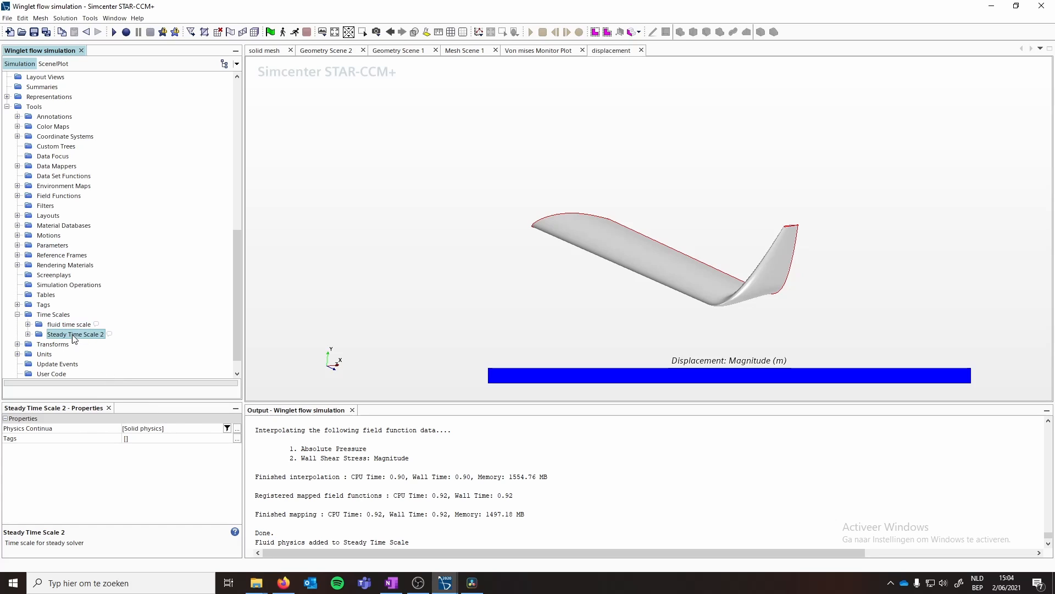
{"action": "left_click", "coordinate": [167, 429]}
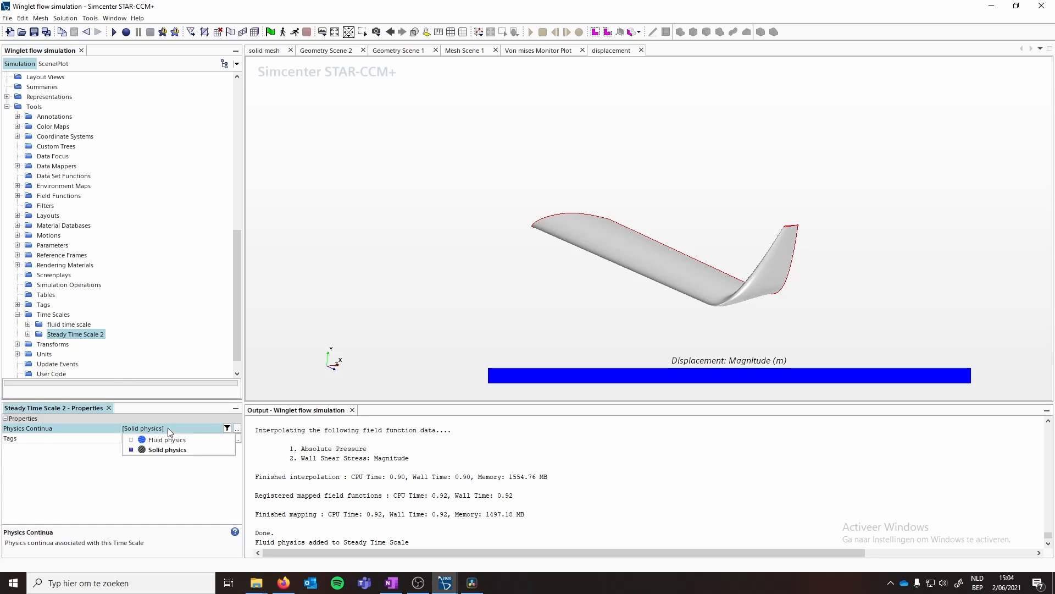
{"action": "right_click", "coordinate": [77, 337]}
{"action": "left_click", "coordinate": [100, 384]}
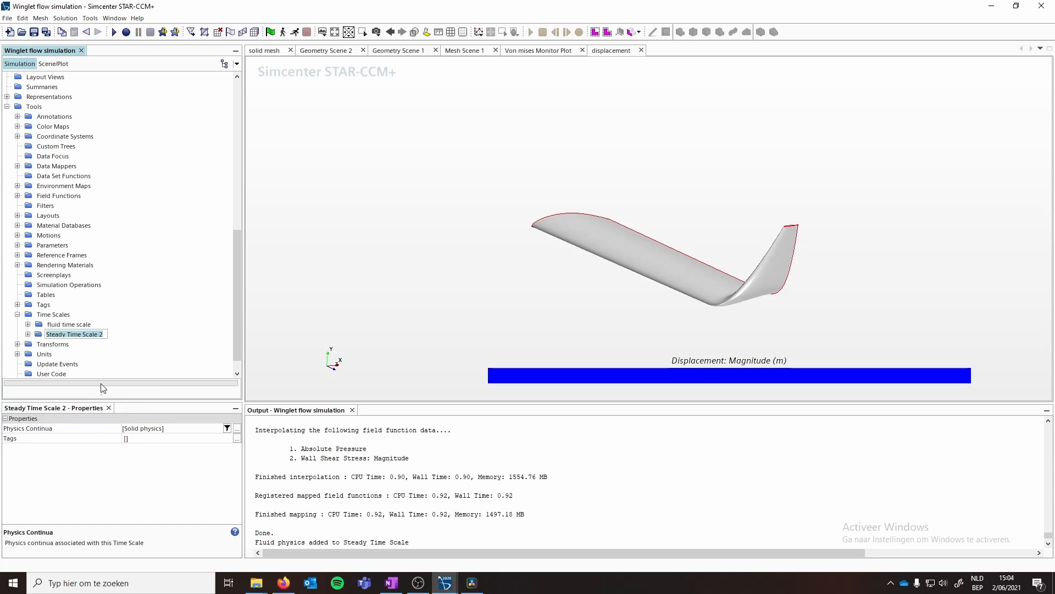
{"action": "type", "text": "solid time scale"}
{"action": "key", "text": "Return"}
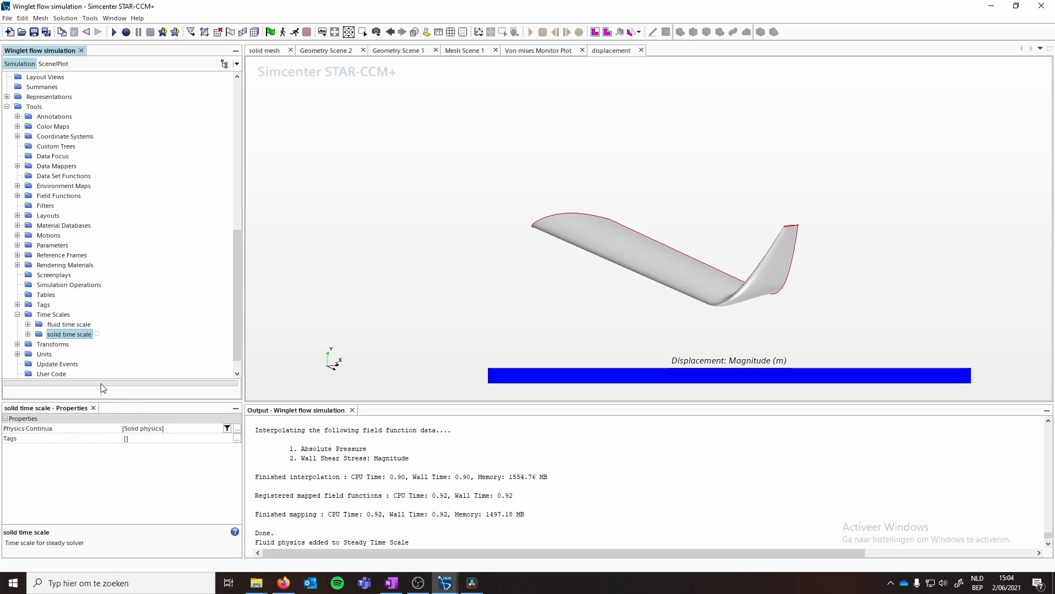
- Set the active time scale to fluid time scale and run the simulation
{"action": "left_click", "coordinate": [55, 315]}
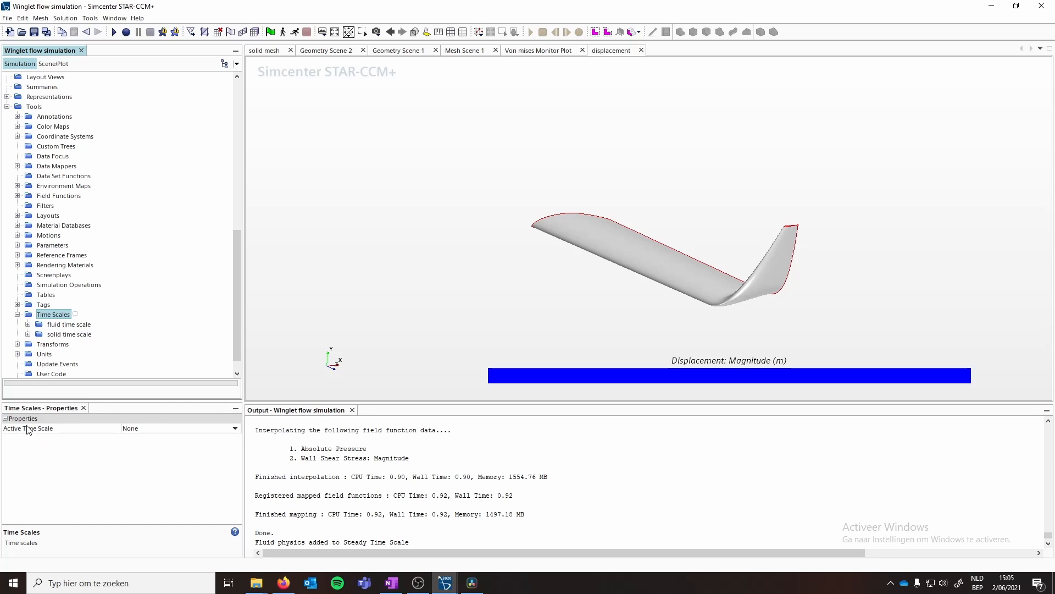
{"action": "left_click", "coordinate": [235, 429]}
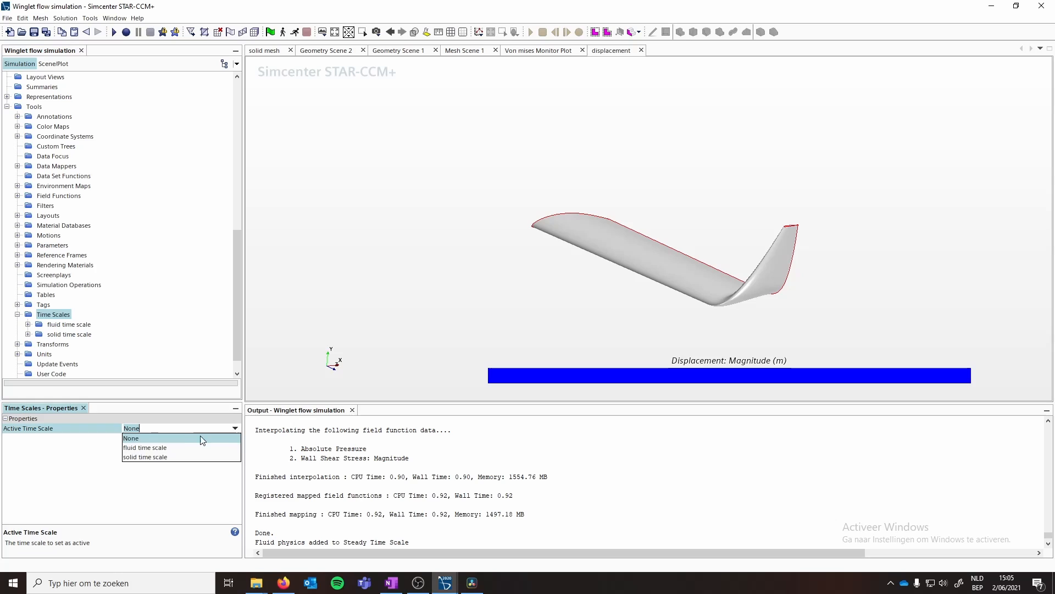
{"action": "left_click", "coordinate": [143, 448]}
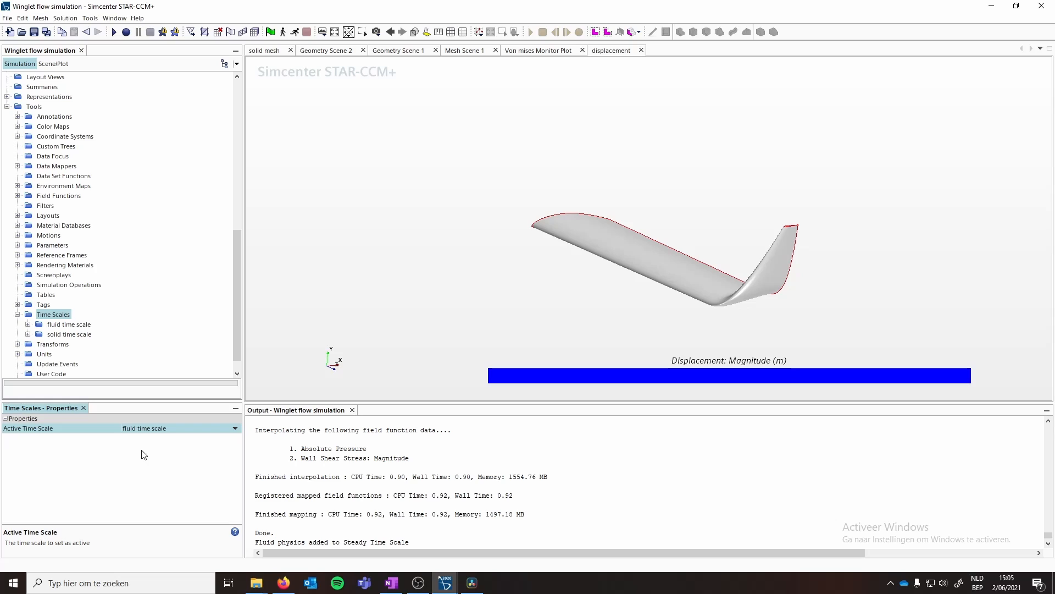
{"action": "left_click", "coordinate": [283, 32]}
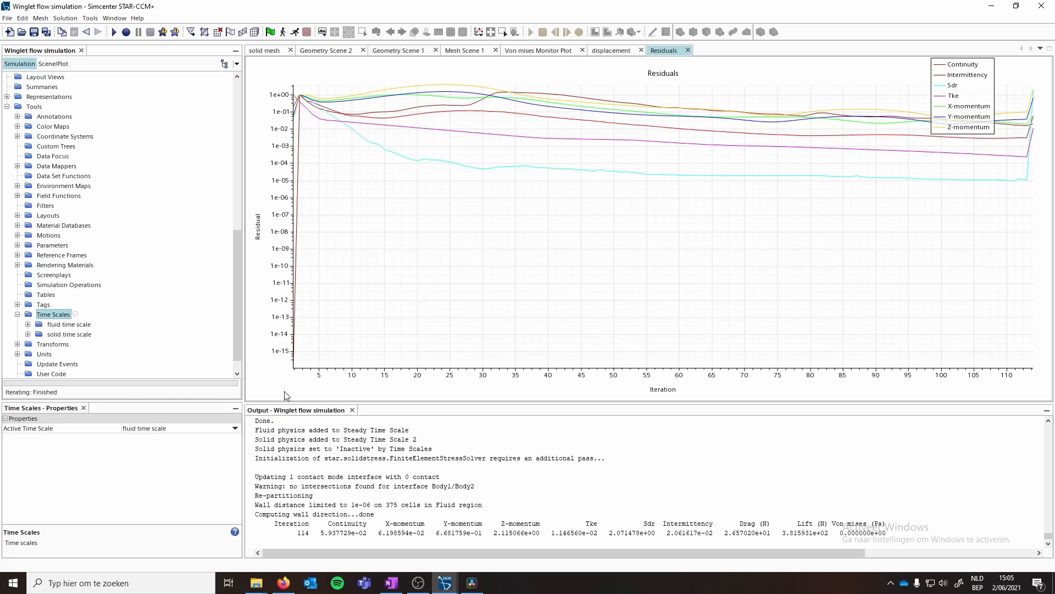
- Switch the active time scale to solid time scale and run the solver again
{"action": "left_click", "coordinate": [171, 432]}
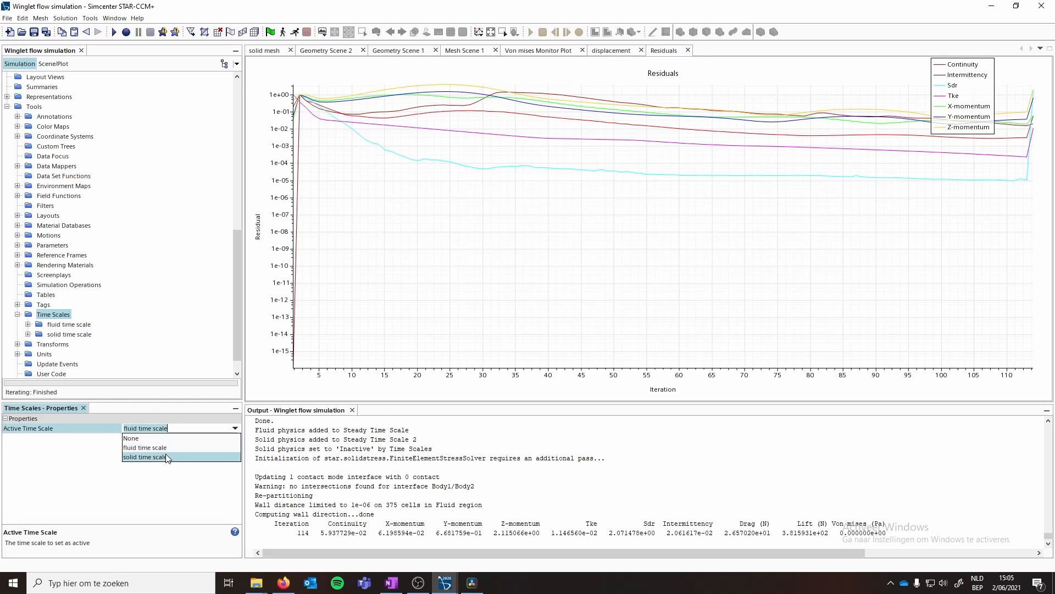
{"action": "left_click", "coordinate": [165, 462]}
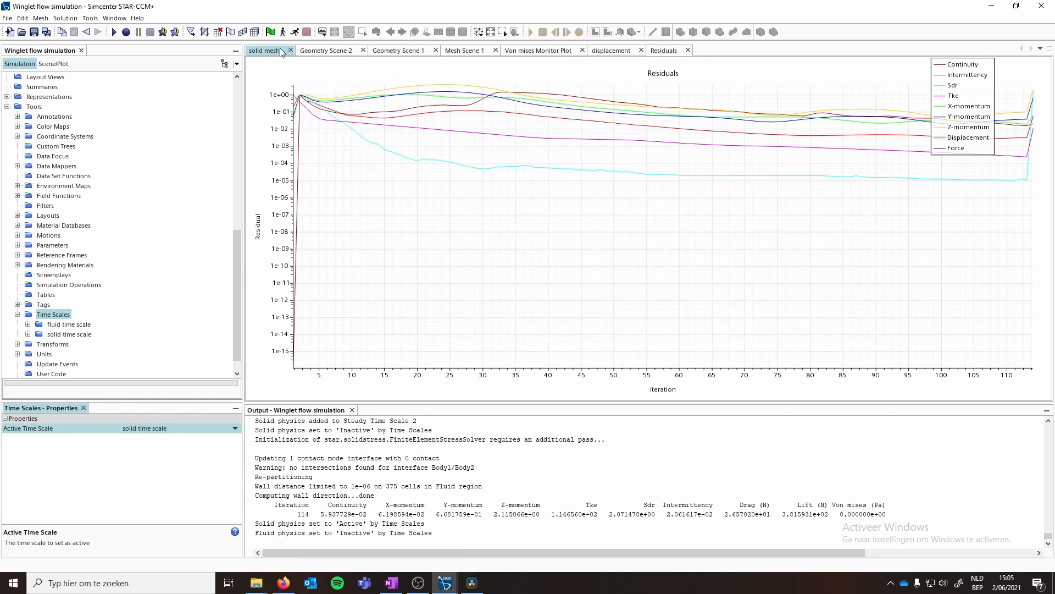
{"action": "left_click", "coordinate": [281, 32]}
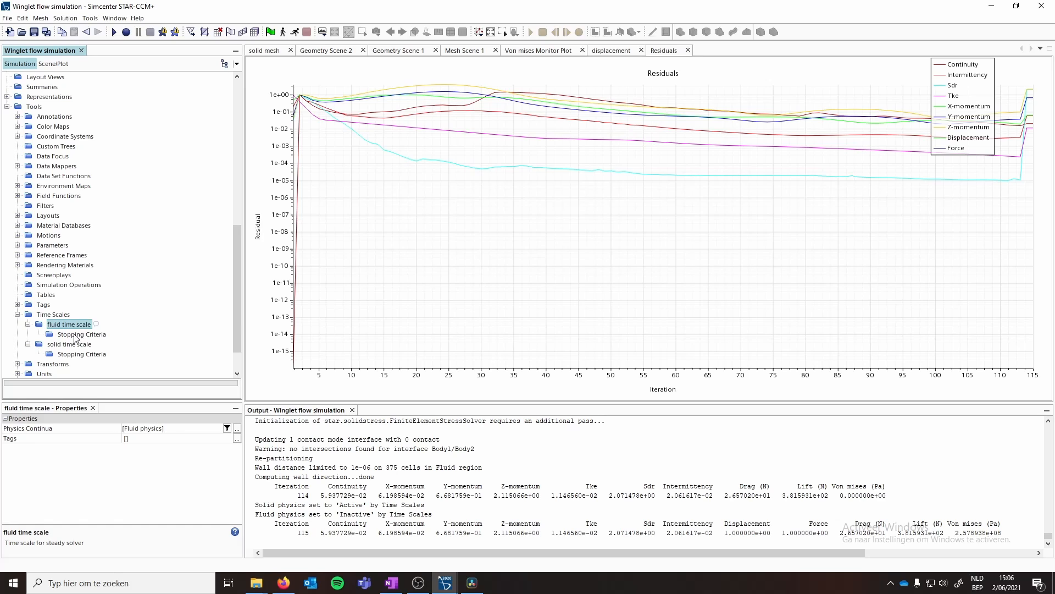
- Add a Fixed Steps stopping criterion to the solid time scale and set it to 2 steps
{"action": "left_click", "coordinate": [75, 335]}
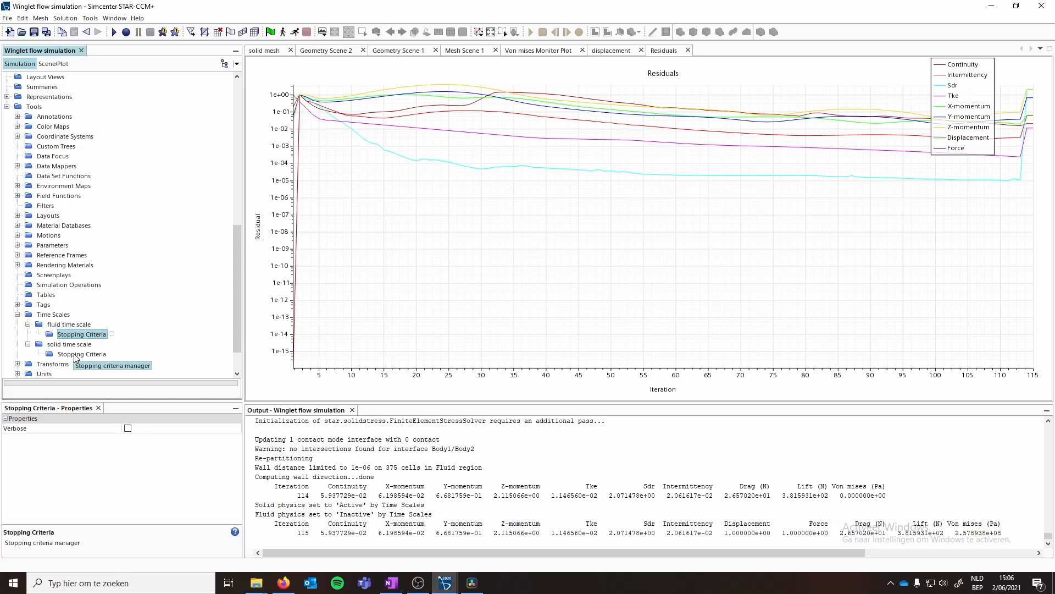
{"action": "left_click", "coordinate": [77, 355]}
{"action": "right_click", "coordinate": [81, 357]}
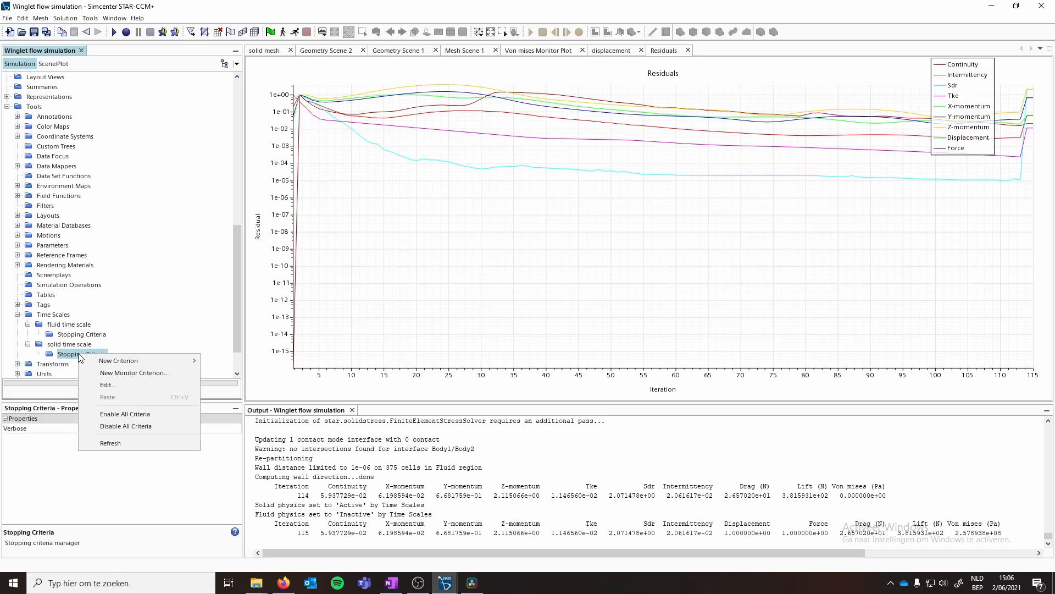
{"action": "mouse_move", "coordinate": [104, 361]}
{"action": "left_click", "coordinate": [223, 362]}
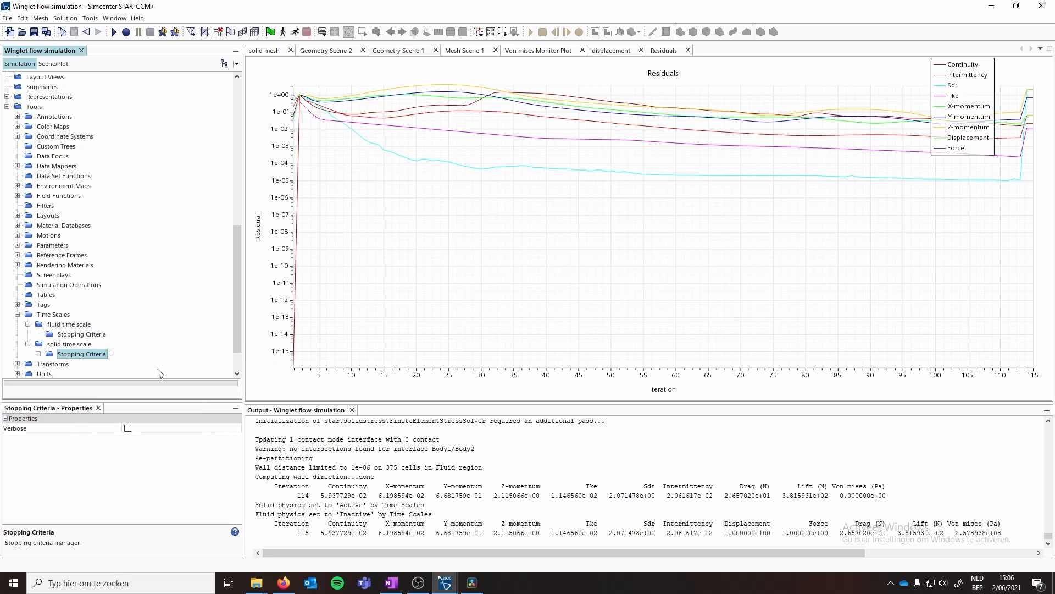
{"action": "left_click", "coordinate": [38, 354]}
{"action": "left_click", "coordinate": [83, 364]}
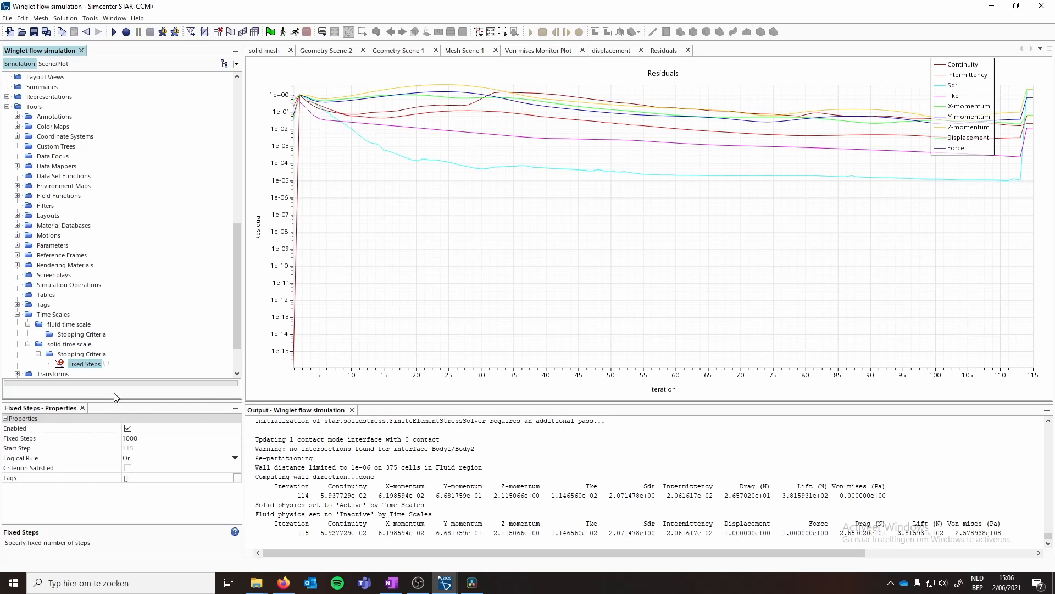
{"action": "left_click", "coordinate": [141, 432]}
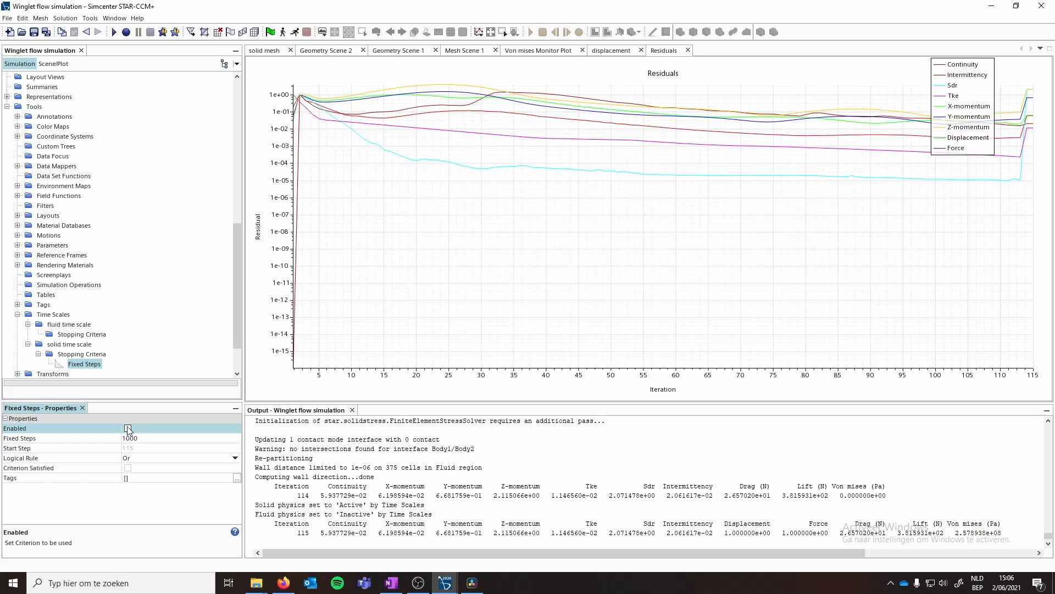
{"action": "left_click", "coordinate": [127, 427]}
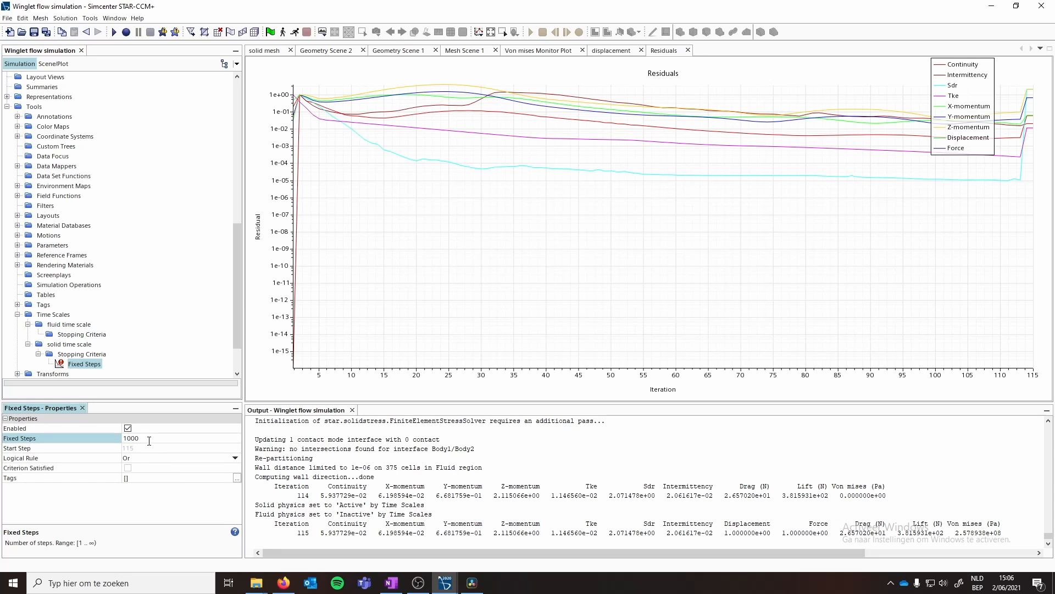
{"action": "double_click", "coordinate": [149, 441]}
{"action": "type", "text": "2"}
{"action": "key", "text": "Return"}
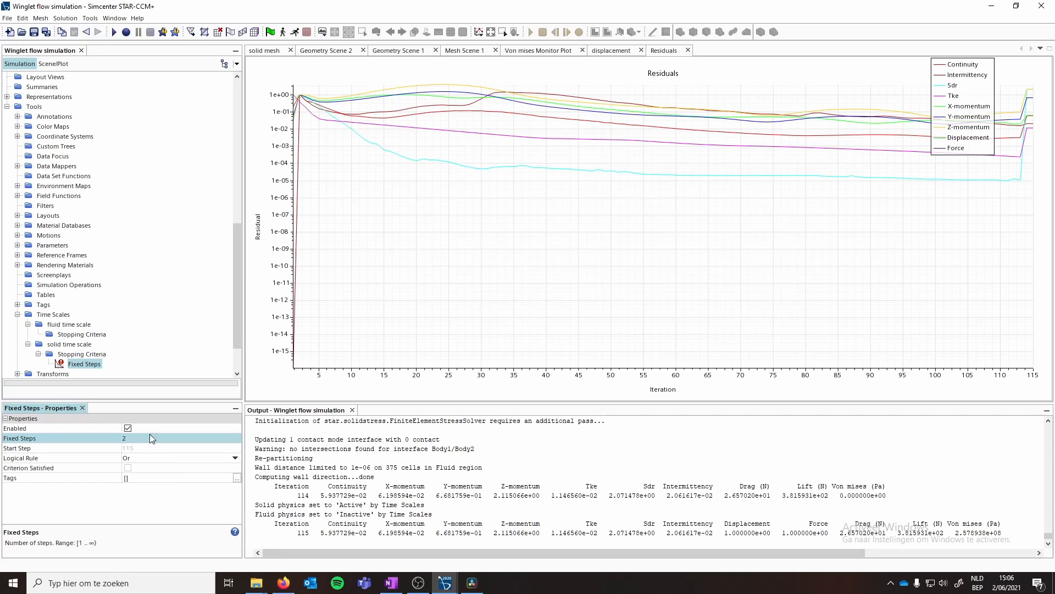
- Add a Fixed Steps stopping criterion to the fluid time scale and set it to 400 steps
{"action": "left_click", "coordinate": [67, 333]}
{"action": "right_click", "coordinate": [74, 334]}
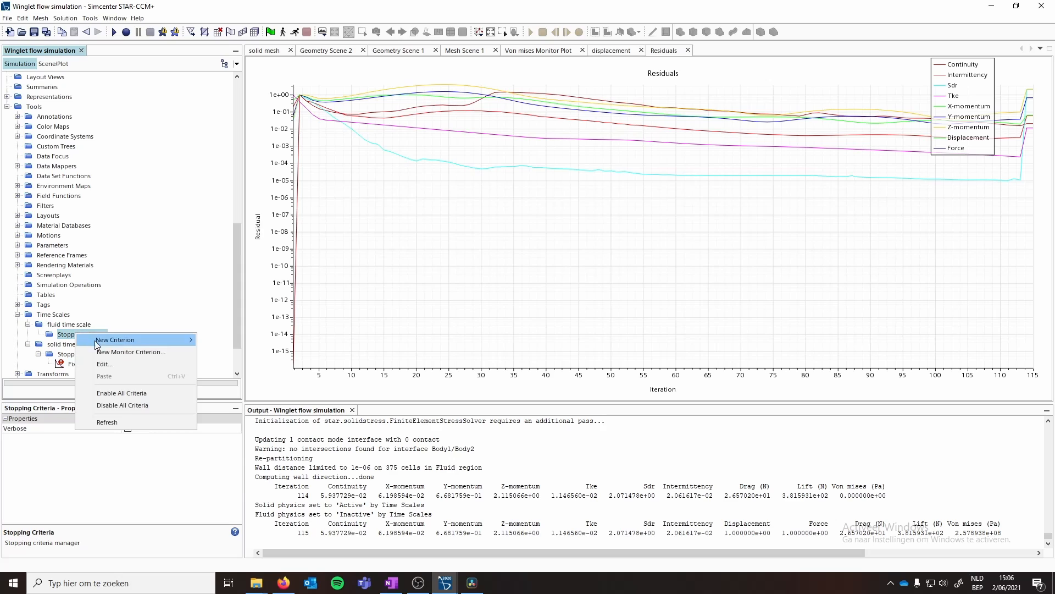
{"action": "mouse_move", "coordinate": [137, 340]}
{"action": "left_click", "coordinate": [227, 341]}
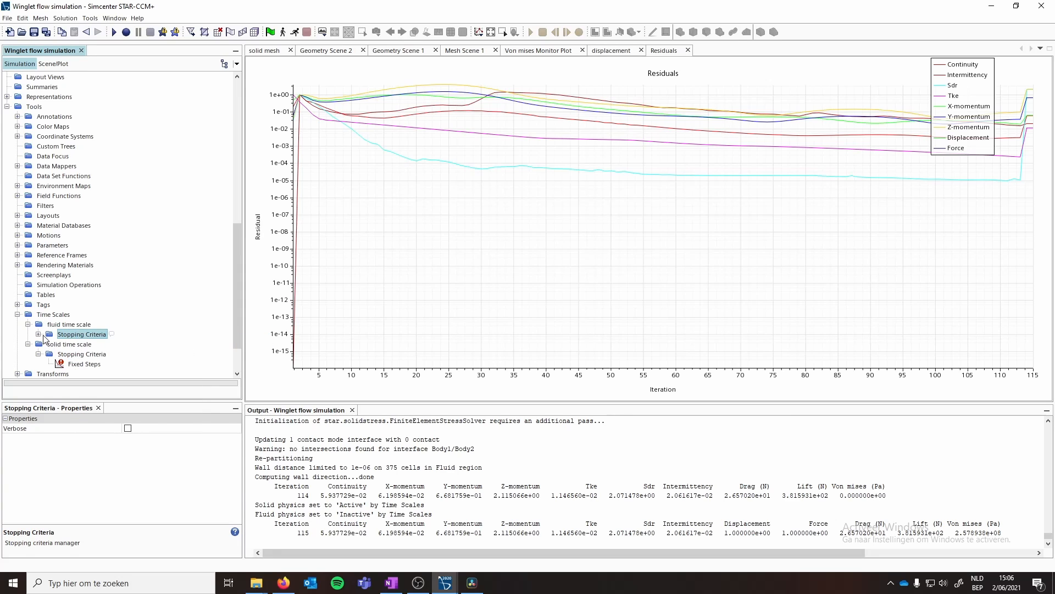
{"action": "left_click", "coordinate": [145, 439]}
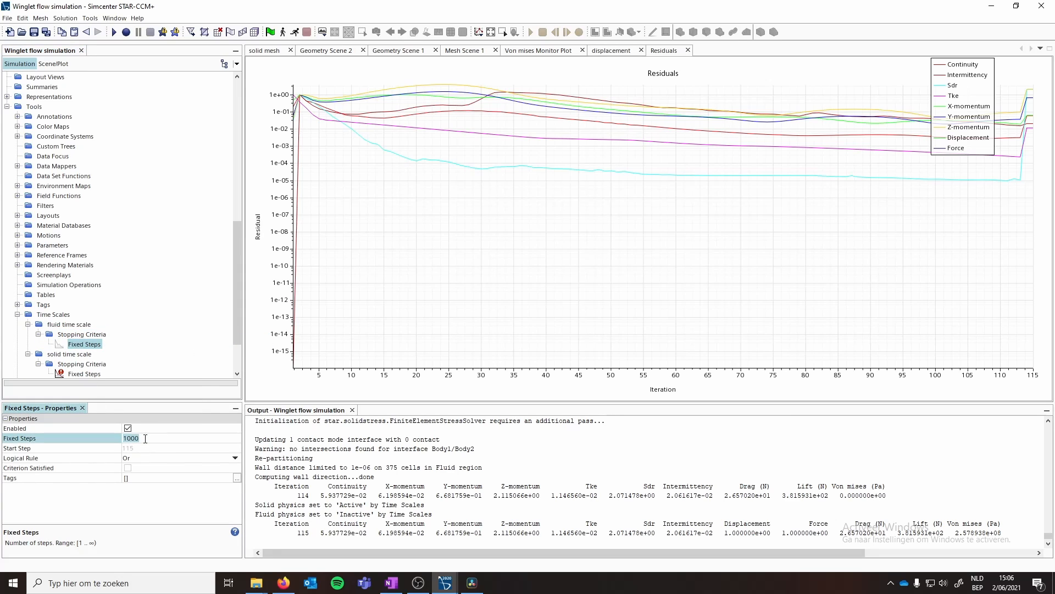
{"action": "type", "text": "400"}
{"action": "key", "text": "Return"}
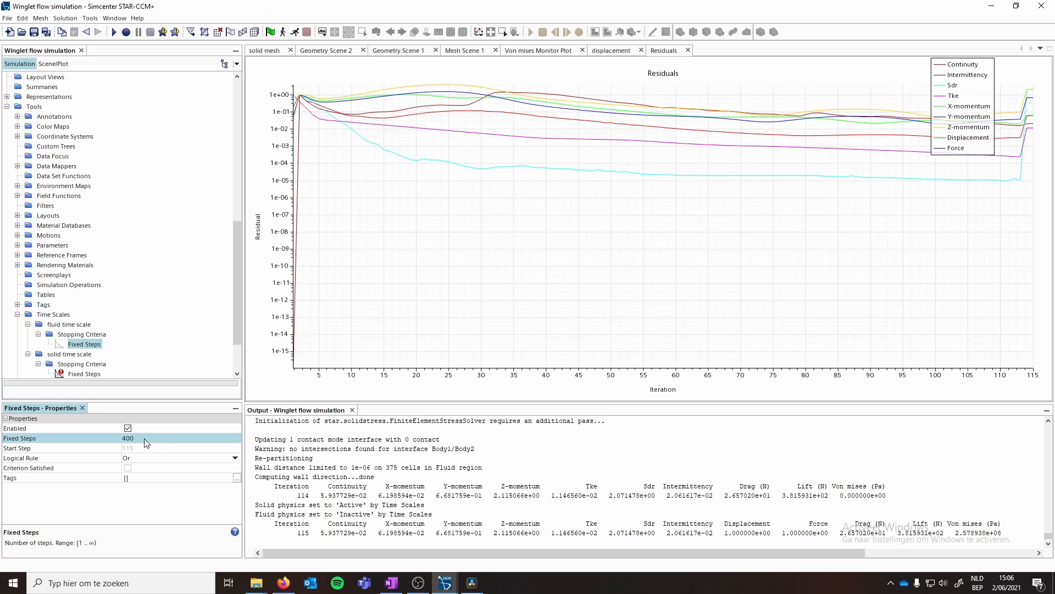
- Add a Lift Monitor stopping criterion to the fluid time scale with the Asymptotic criterion option
{"action": "right_click", "coordinate": [80, 335]}
{"action": "mouse_move", "coordinate": [113, 344]}
{"action": "left_click", "coordinate": [225, 355]}
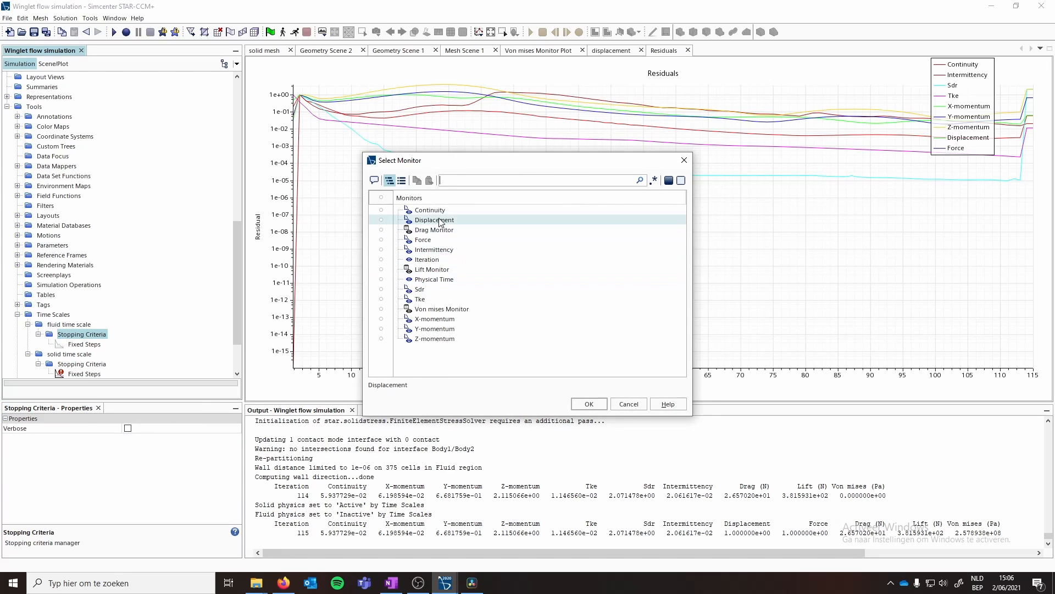
{"action": "left_click", "coordinate": [430, 269]}
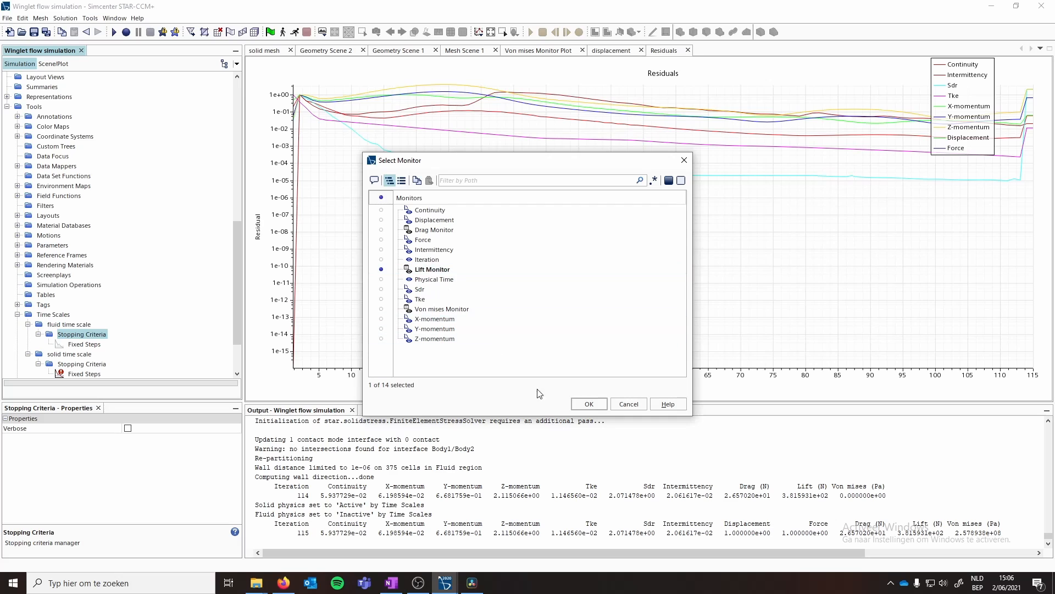
{"action": "left_click", "coordinate": [588, 404]}
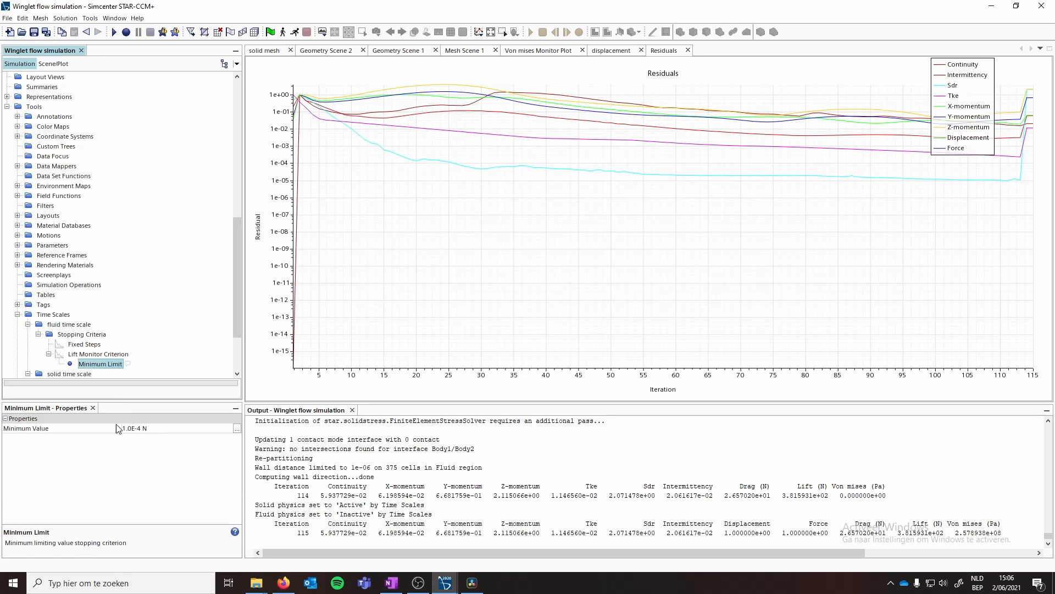
{"action": "left_click", "coordinate": [87, 364]}
{"action": "left_click", "coordinate": [92, 354]}
{"action": "left_click", "coordinate": [173, 447]}
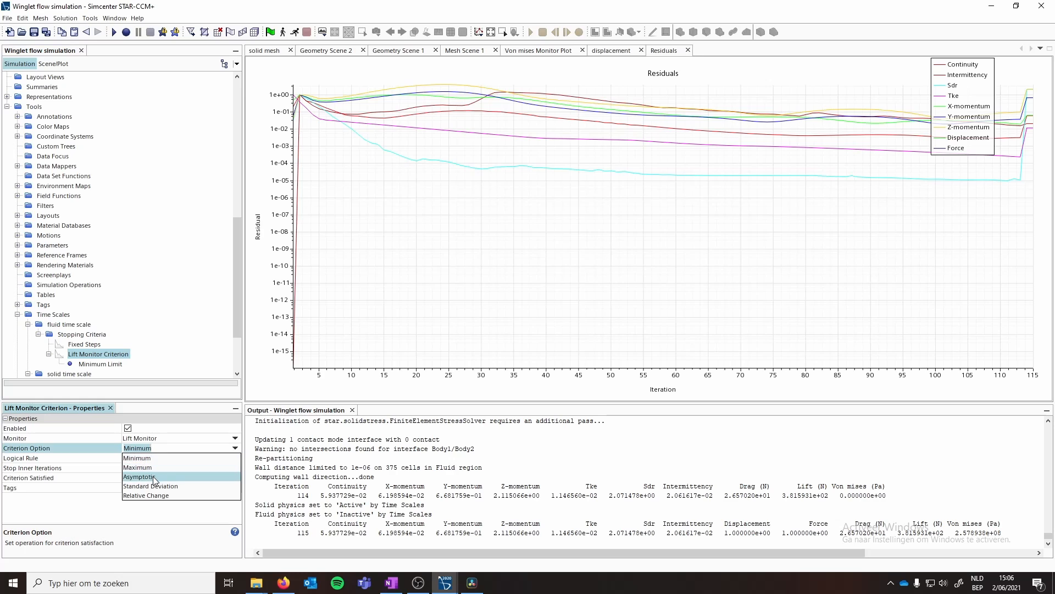
{"action": "left_click", "coordinate": [156, 467]}
- Set the lift criterion's asymptotic limit number of samples to 20
{"action": "left_click", "coordinate": [101, 364]}
{"action": "left_click", "coordinate": [127, 458]}
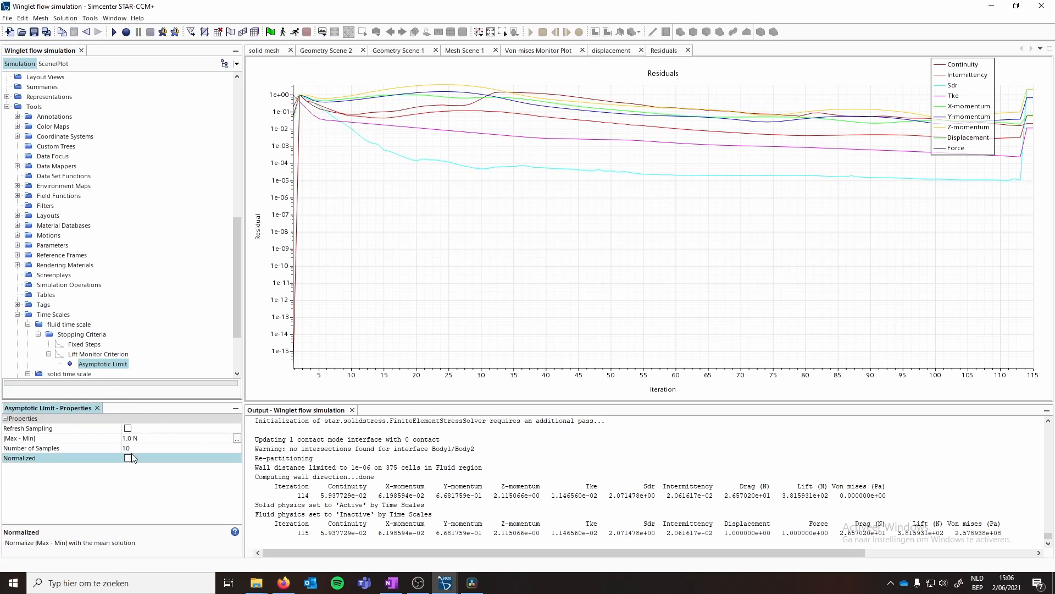
{"action": "left_click", "coordinate": [146, 448]}
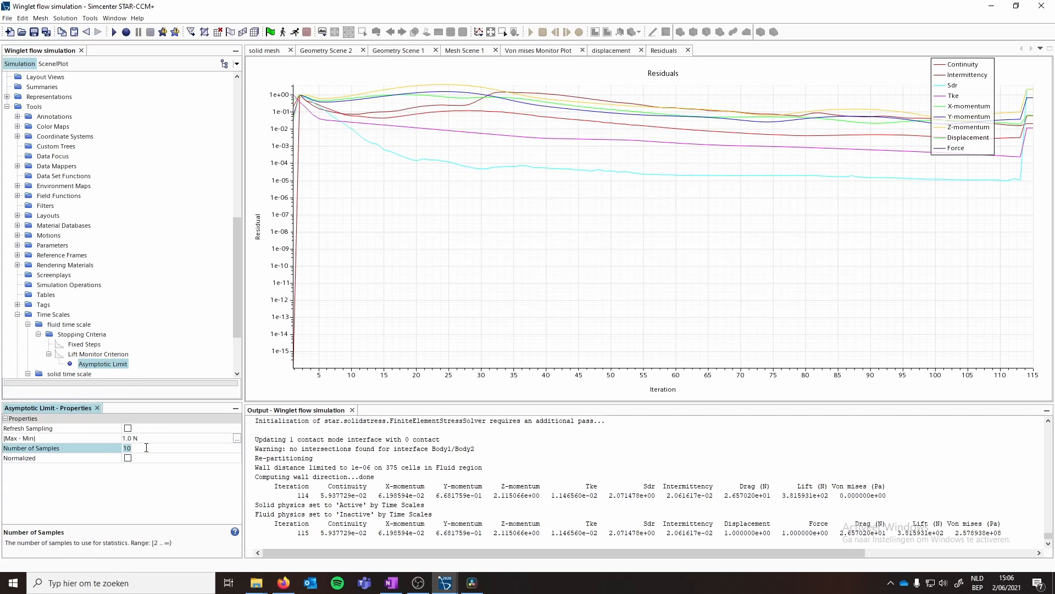
{"action": "key", "text": "Return"}
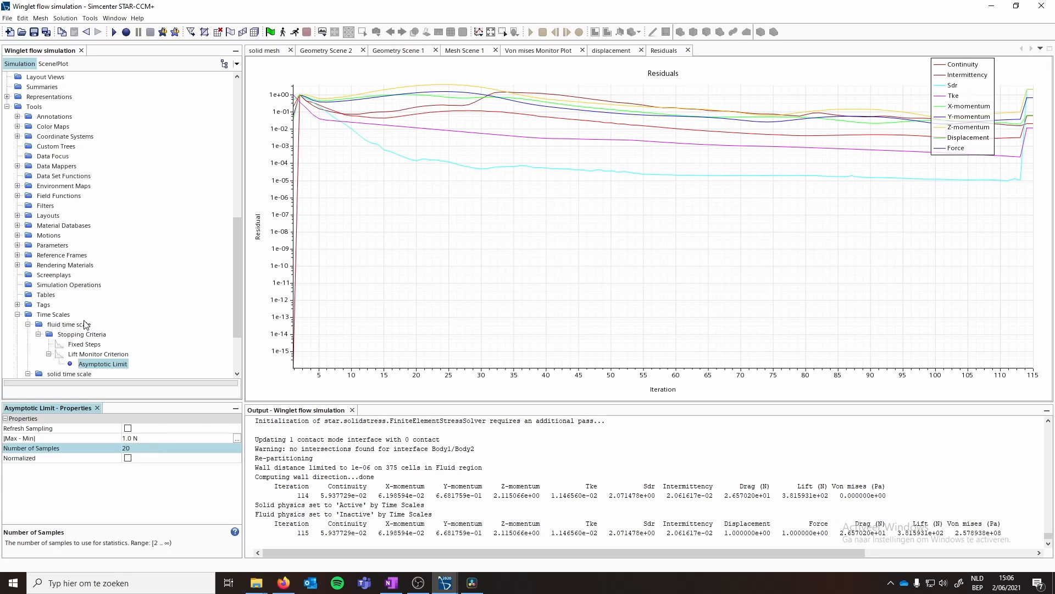
- Inspect the deformed winglet in the displacement scene
{"action": "scroll", "coordinate": [81, 347], "scroll_direction": "down", "scroll_amount": 1}
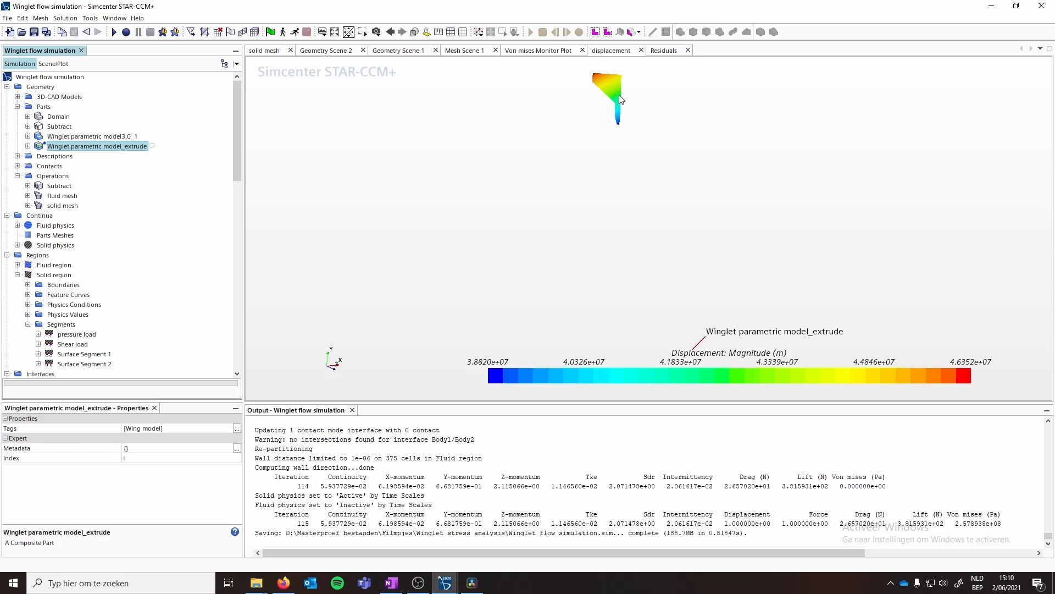
{"action": "right_click_drag", "start_coordinate": [620, 96], "coordinate": [657, 195]}
{"action": "scroll", "coordinate": [45, 253], "scroll_direction": "down", "scroll_amount": 10}
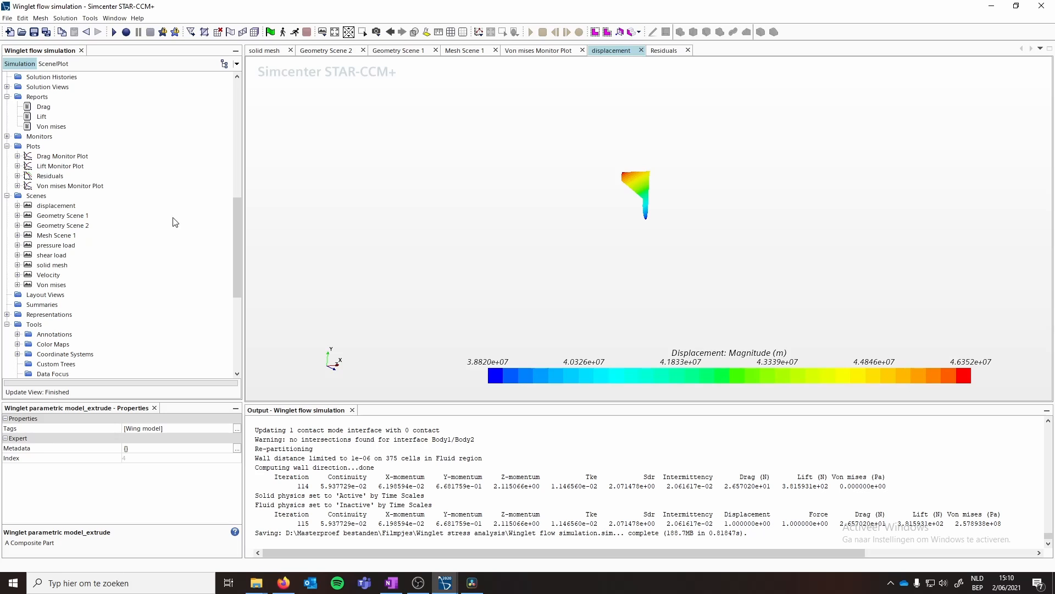
{"action": "scroll", "coordinate": [649, 175], "scroll_direction": "up", "scroll_amount": 3}
{"action": "scroll", "coordinate": [647, 176], "scroll_direction": "up", "scroll_amount": 4}
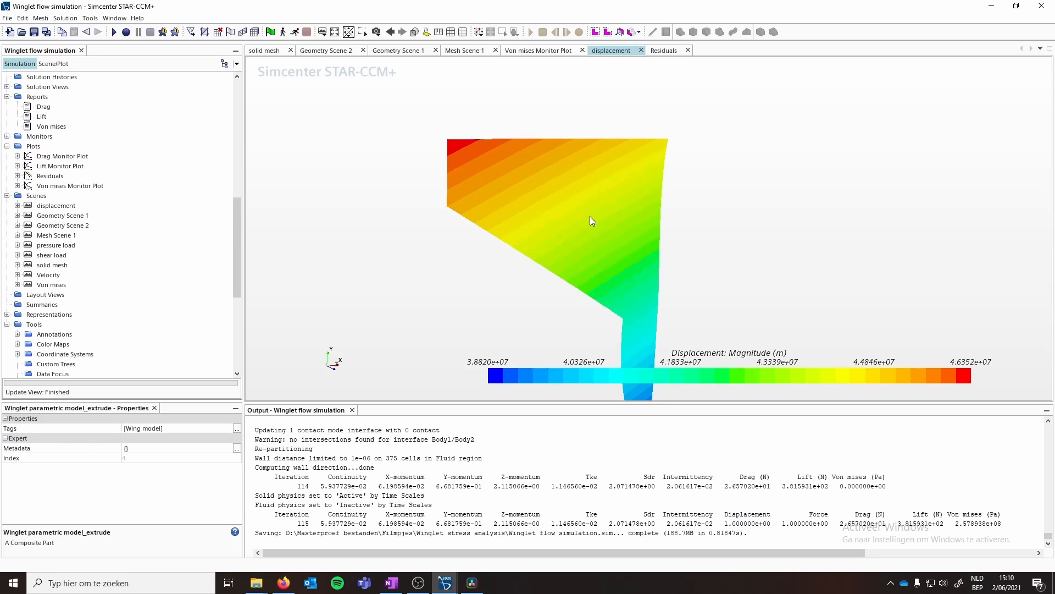
{"action": "scroll", "coordinate": [590, 216], "scroll_direction": "down", "scroll_amount": 3}
{"action": "left_click_drag", "start_coordinate": [574, 237], "coordinate": [537, 243]}
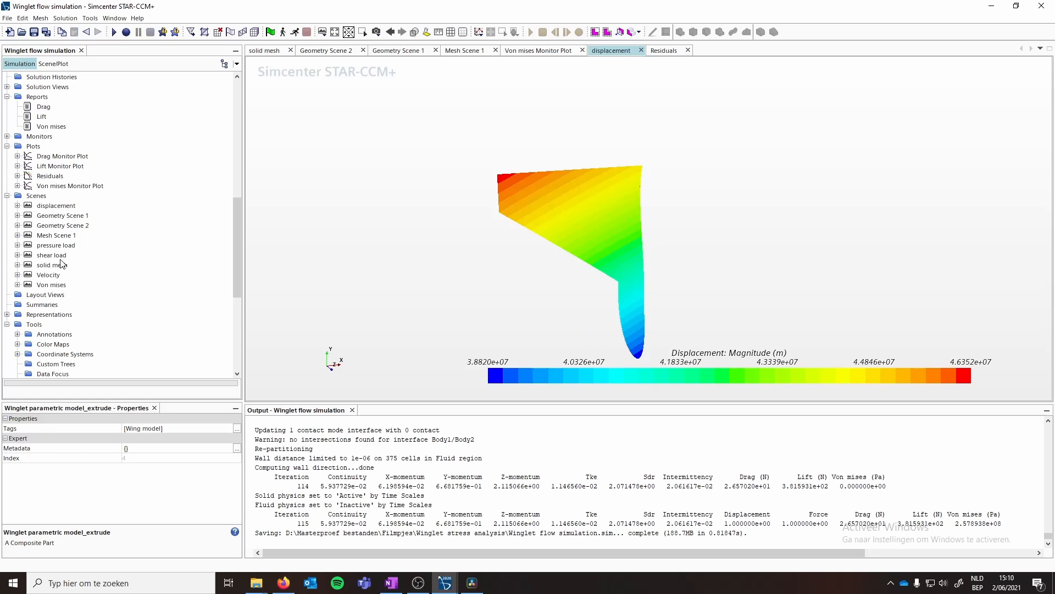
{"action": "scroll", "coordinate": [63, 269], "scroll_direction": "up", "scroll_amount": 7}
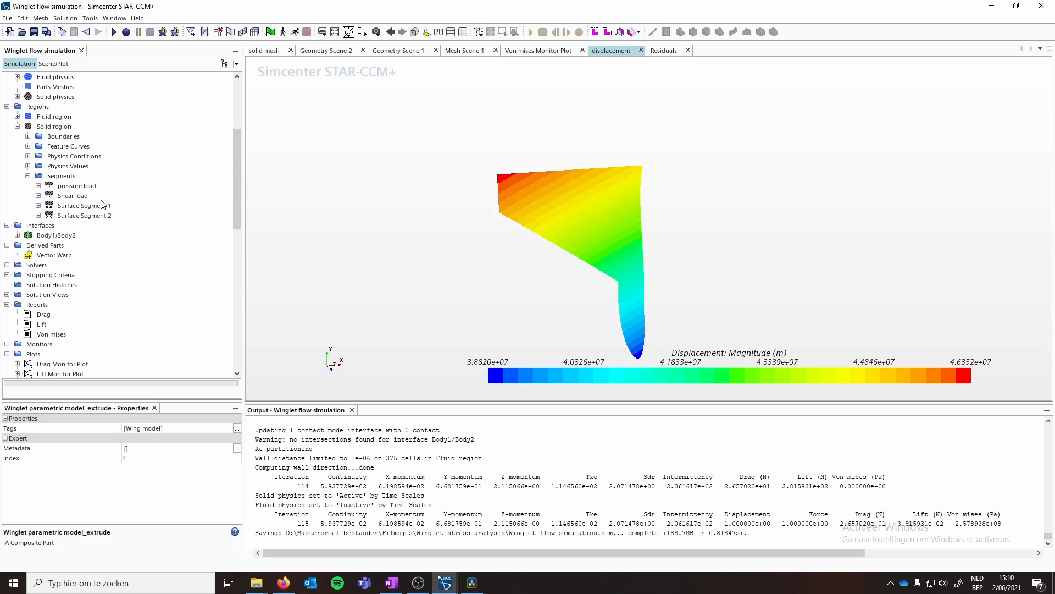
{"action": "scroll", "coordinate": [79, 216], "scroll_direction": "up", "scroll_amount": 5}
{"action": "scroll", "coordinate": [62, 221], "scroll_direction": "down", "scroll_amount": 3}
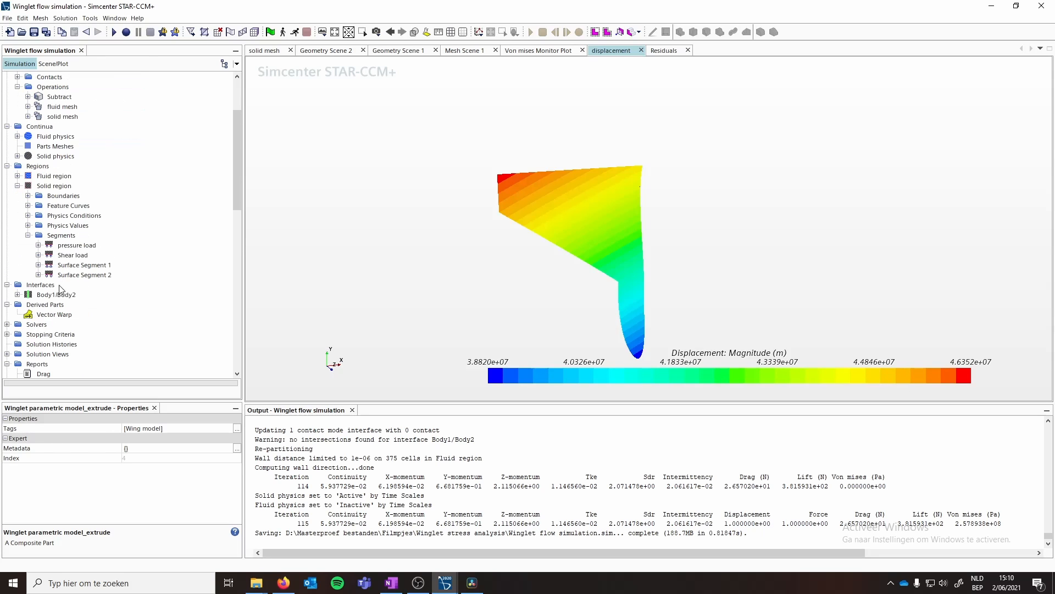
- Update the contact-mode interfaces of the Winglet parametric model_extrude part
{"action": "left_click", "coordinate": [55, 294]}
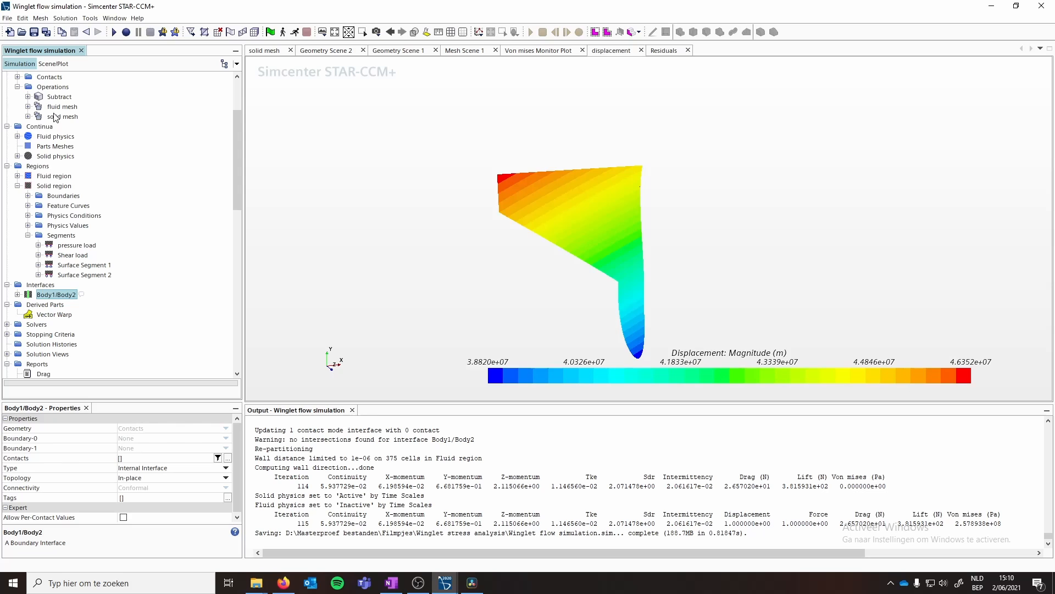
{"action": "scroll", "coordinate": [56, 149], "scroll_direction": "up", "scroll_amount": 3}
{"action": "right_click", "coordinate": [65, 146]}
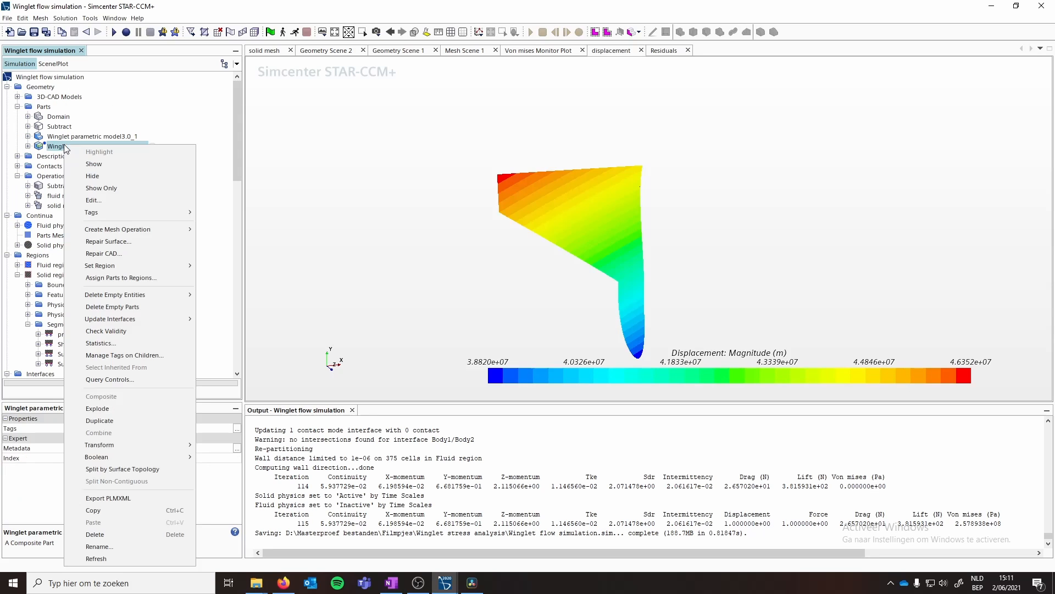
{"action": "mouse_move", "coordinate": [133, 321]}
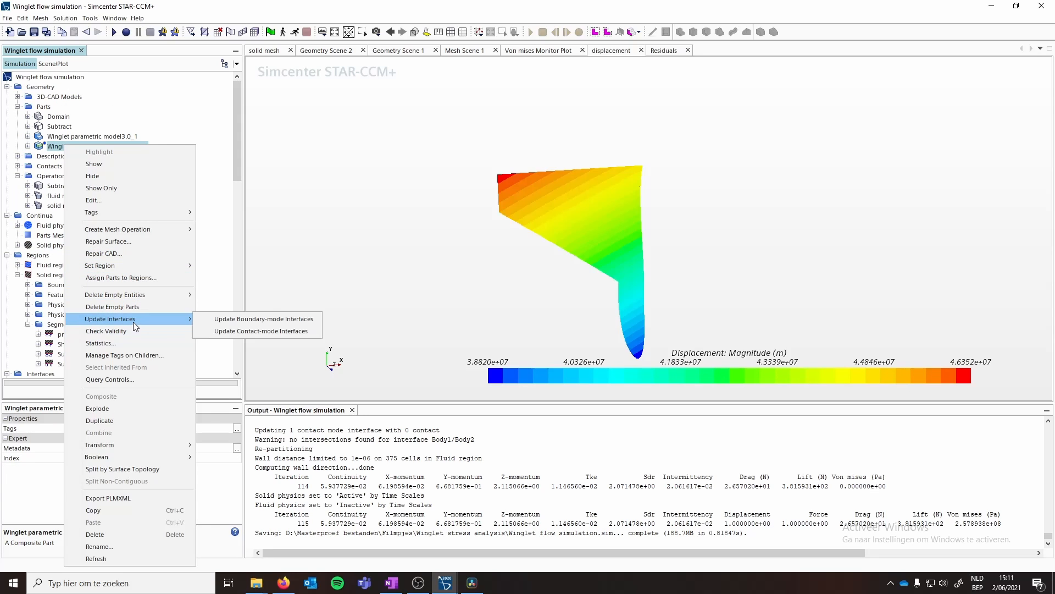
{"action": "left_click", "coordinate": [233, 333]}
- Add the WING ROOT[Faces/WING ROOT] and WING ROOT[rem] surfaces to Surface Segment 2 in the solid region
{"action": "scroll", "coordinate": [57, 333], "scroll_direction": "down", "scroll_amount": 2}
{"action": "left_click", "coordinate": [57, 325]}
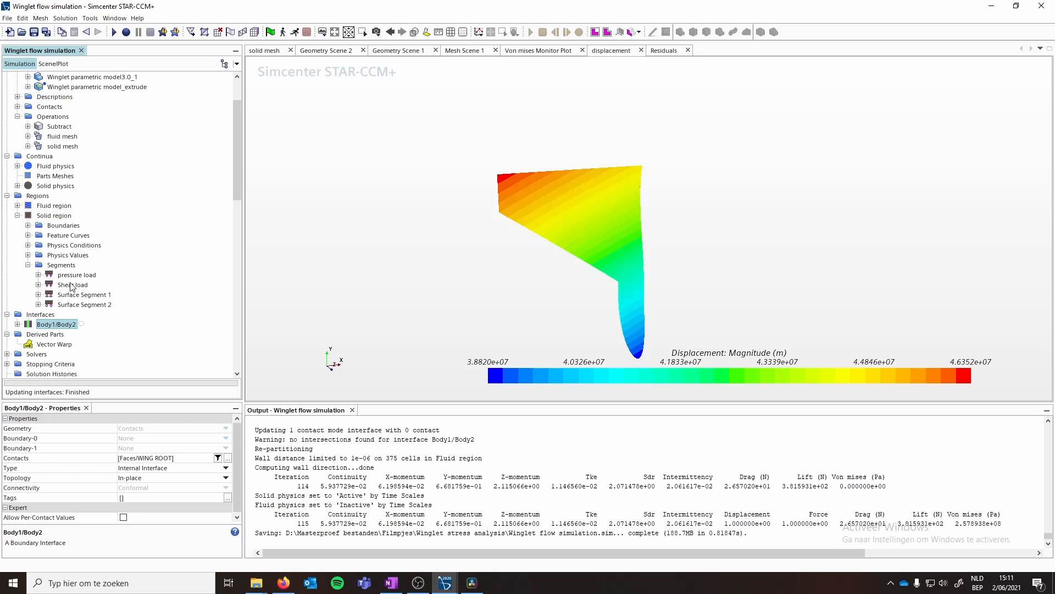
{"action": "left_click", "coordinate": [69, 305]}
{"action": "left_click", "coordinate": [164, 440]}
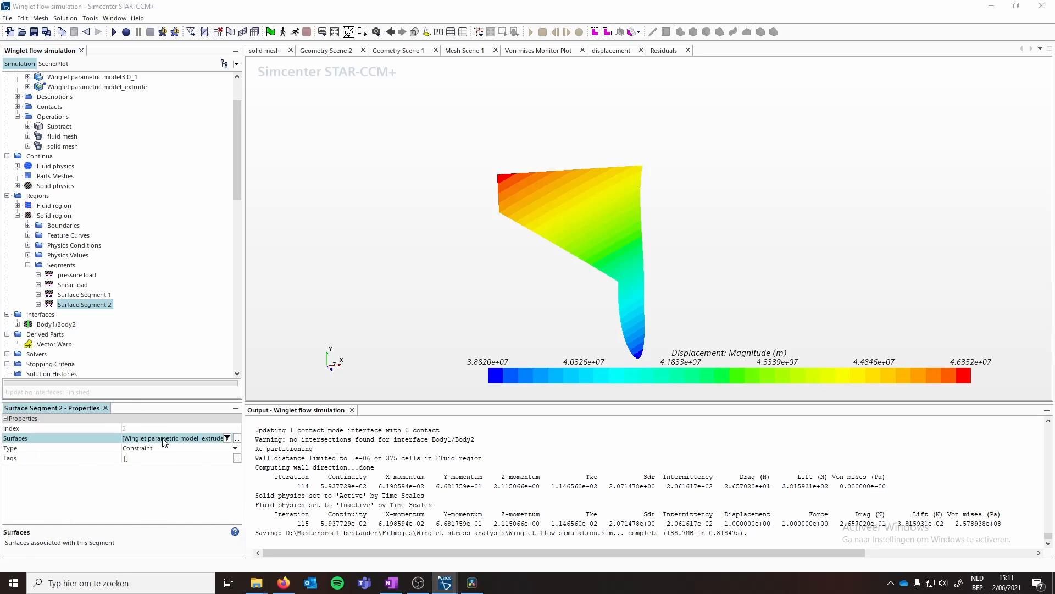
{"action": "left_click", "coordinate": [164, 442]}
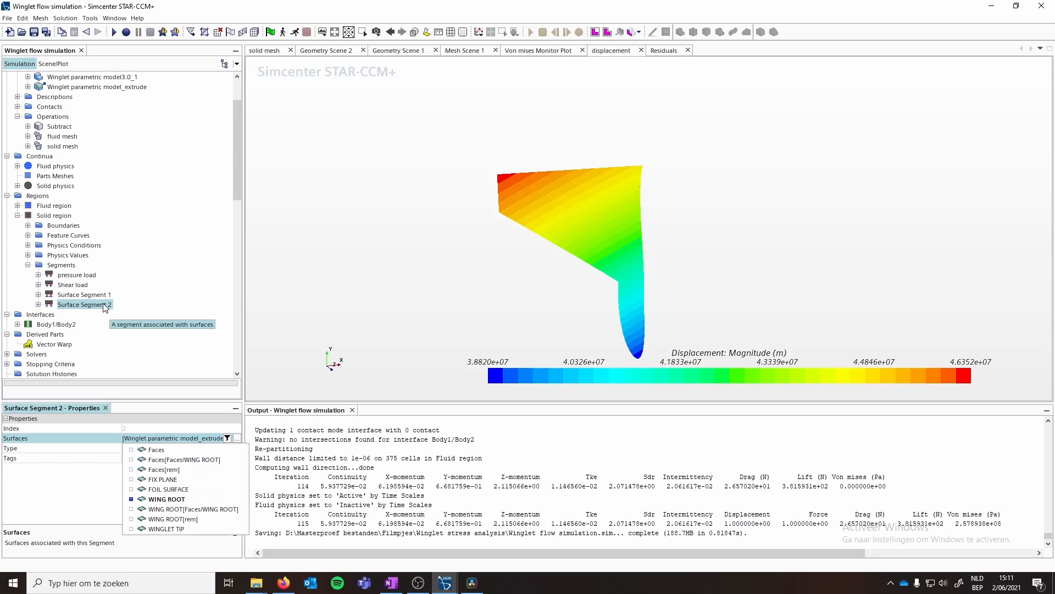
{"action": "left_click", "coordinate": [156, 509]}
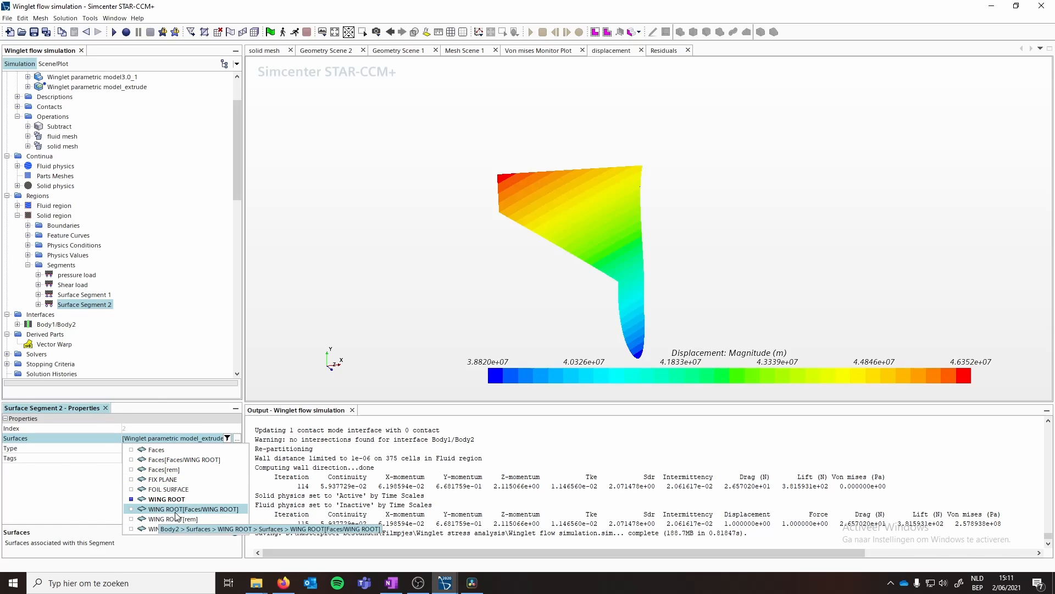
{"action": "left_click", "coordinate": [167, 519]}
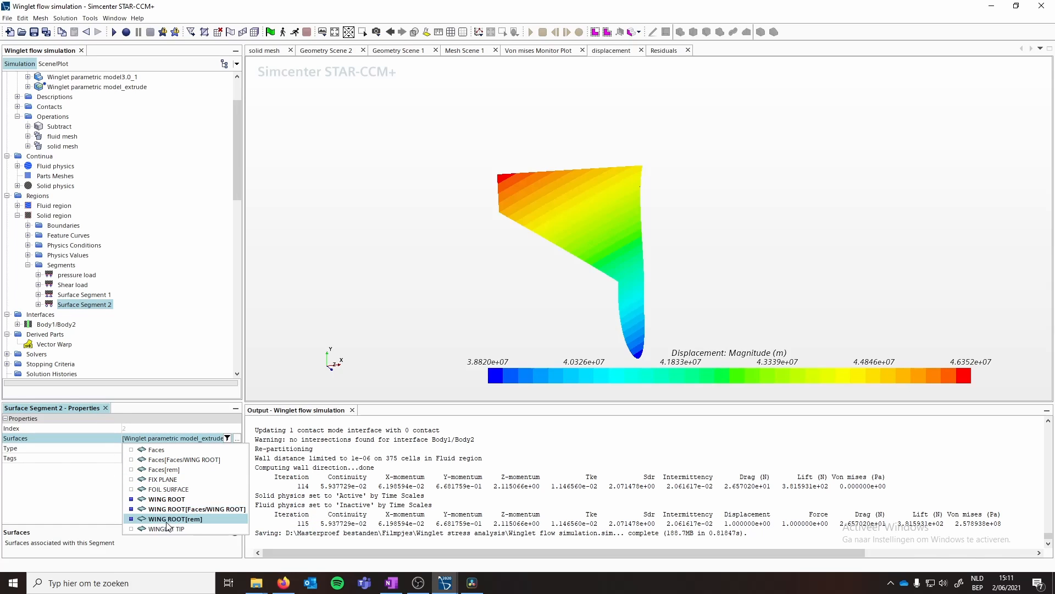
{"action": "left_click", "coordinate": [158, 460]}
{"action": "left_click", "coordinate": [99, 498]}
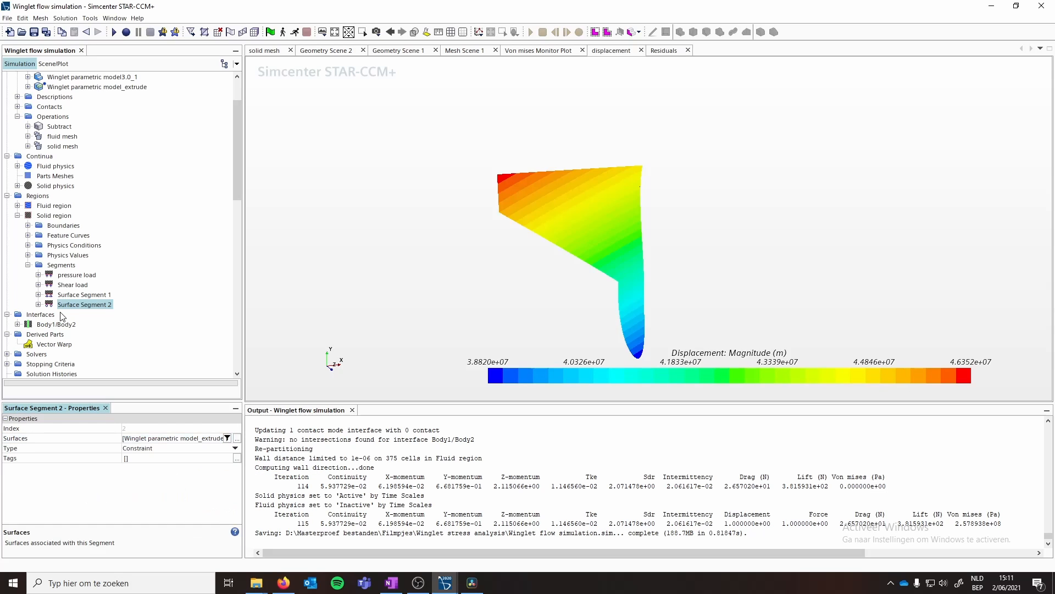
- Run the simulation and examine the resulting displacement on the winglet
{"action": "left_click", "coordinate": [285, 34]}
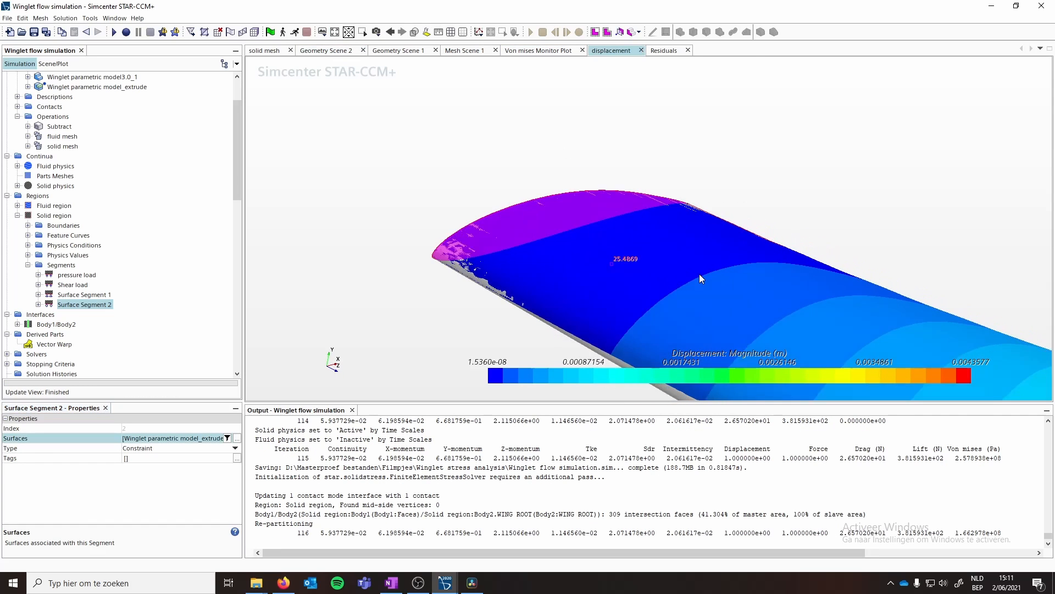
{"action": "left_click_drag", "start_coordinate": [699, 274], "coordinate": [710, 266]}
{"action": "scroll", "coordinate": [710, 267], "scroll_direction": "down", "scroll_amount": 6}
{"action": "mouse_move", "coordinate": [715, 266]}
{"action": "right_mouse_down"}
{"action": "mouse_move", "coordinate": [620, 221]}
{"action": "mouse_move", "coordinate": [507, 202]}
{"action": "right_mouse_up"}
{"action": "mouse_move", "coordinate": [604, 246]}
{"action": "left_mouse_down"}
{"action": "mouse_move", "coordinate": [654, 262]}
{"action": "mouse_move", "coordinate": [599, 252]}
{"action": "mouse_move", "coordinate": [438, 306]}
{"action": "left_mouse_up"}
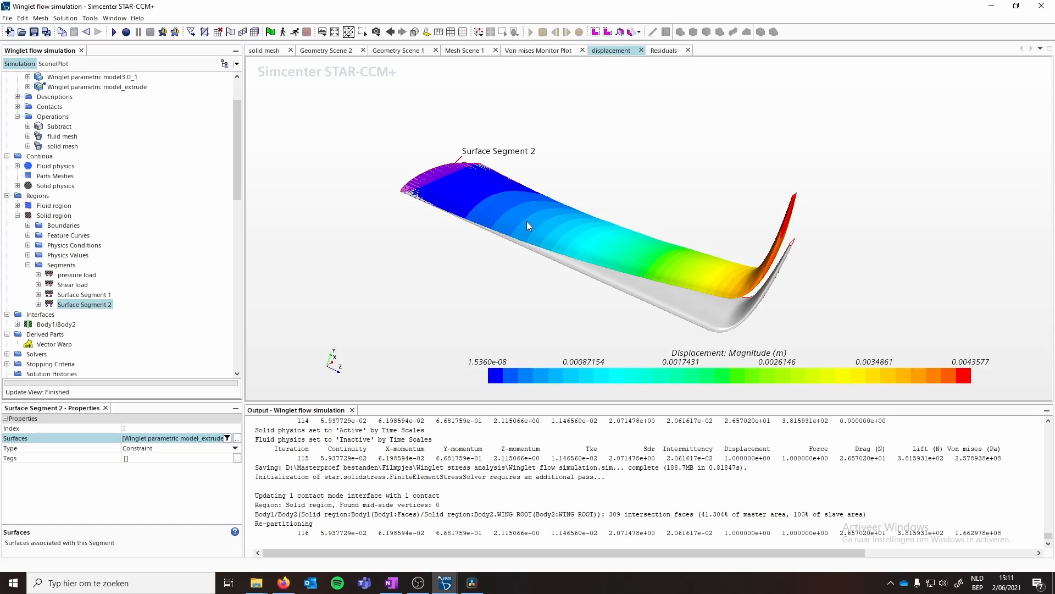
{"action": "left_click_drag", "start_coordinate": [527, 221], "coordinate": [517, 227]}
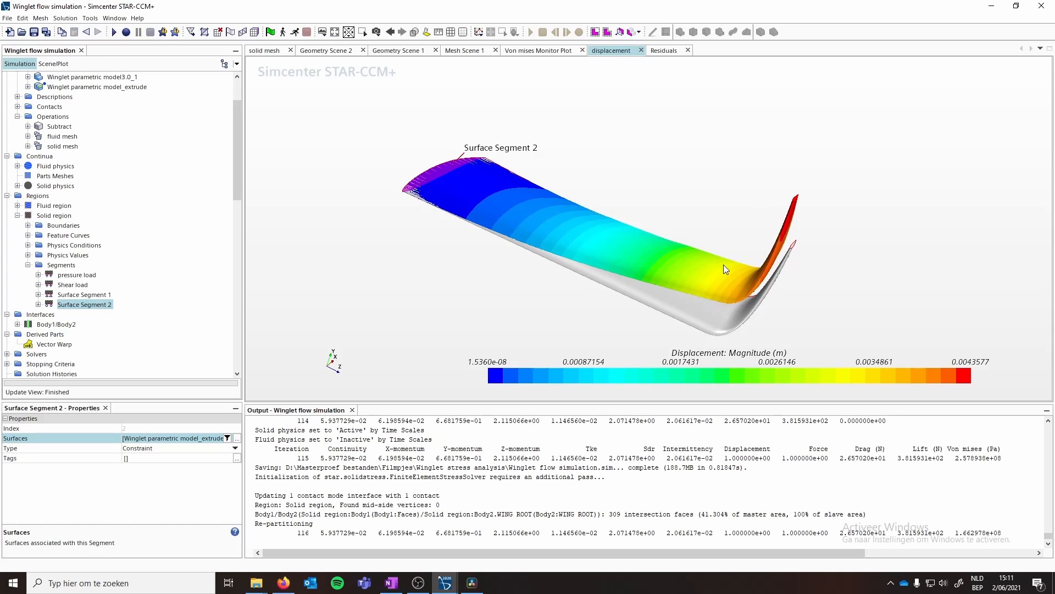
{"action": "left_click_drag", "start_coordinate": [723, 265], "coordinate": [780, 239]}
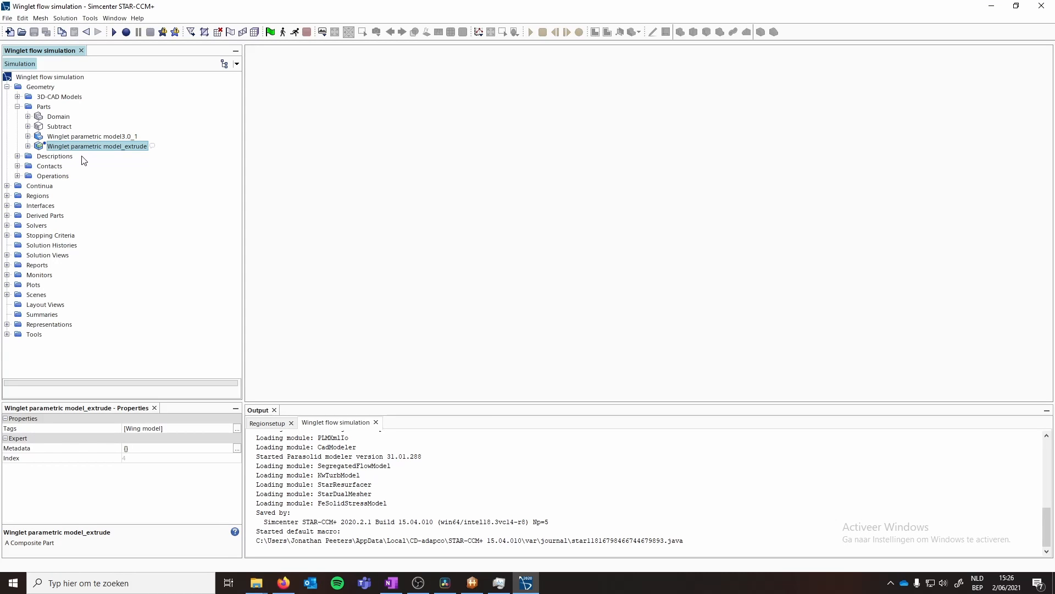
- Expand the Winglet parametric model_extrude part and examine the options for its bodies
{"action": "left_click", "coordinate": [28, 146]}
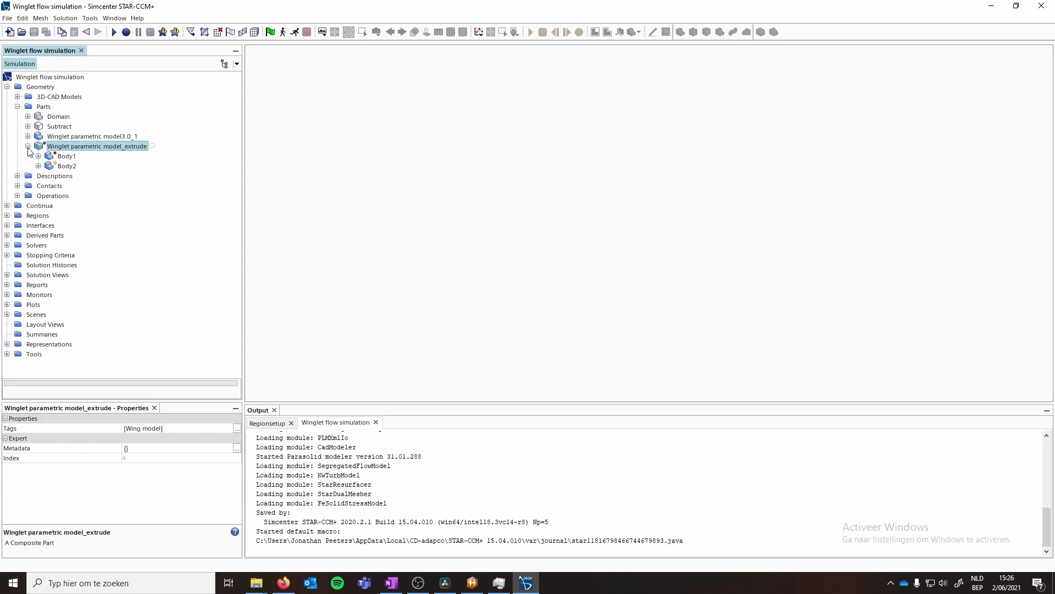
{"action": "right_click", "coordinate": [58, 149]}
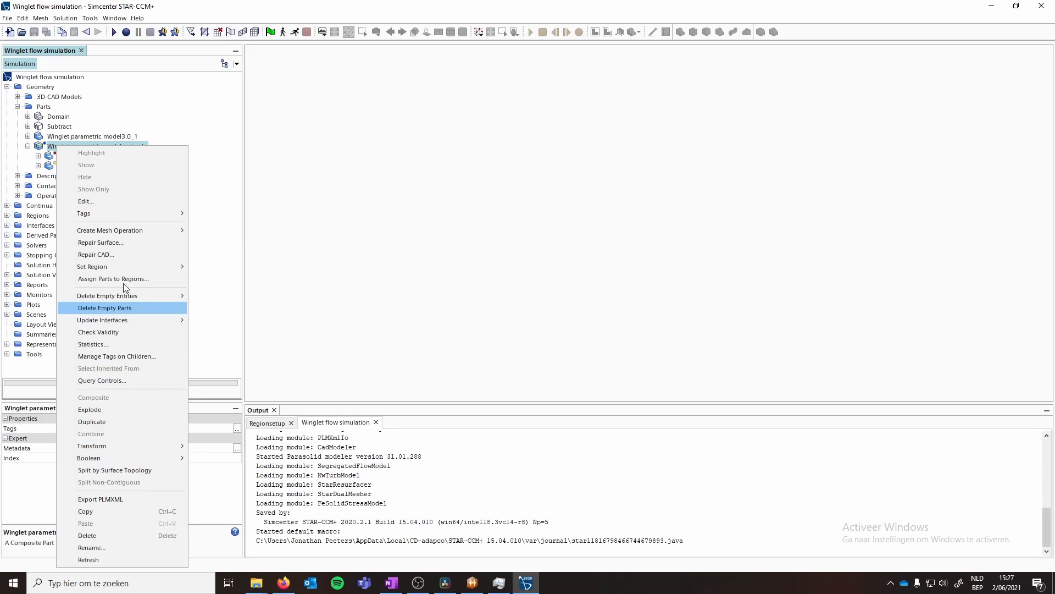
{"action": "left_click", "coordinate": [29, 166]}
{"action": "left_click", "coordinate": [66, 157]}
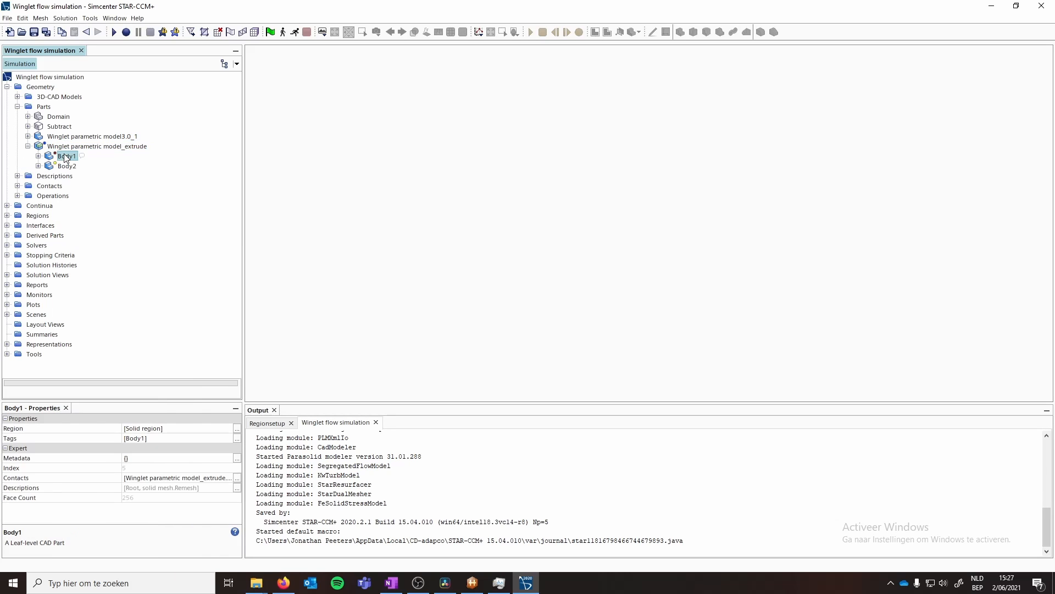
{"action": "right_click", "coordinate": [66, 157]}
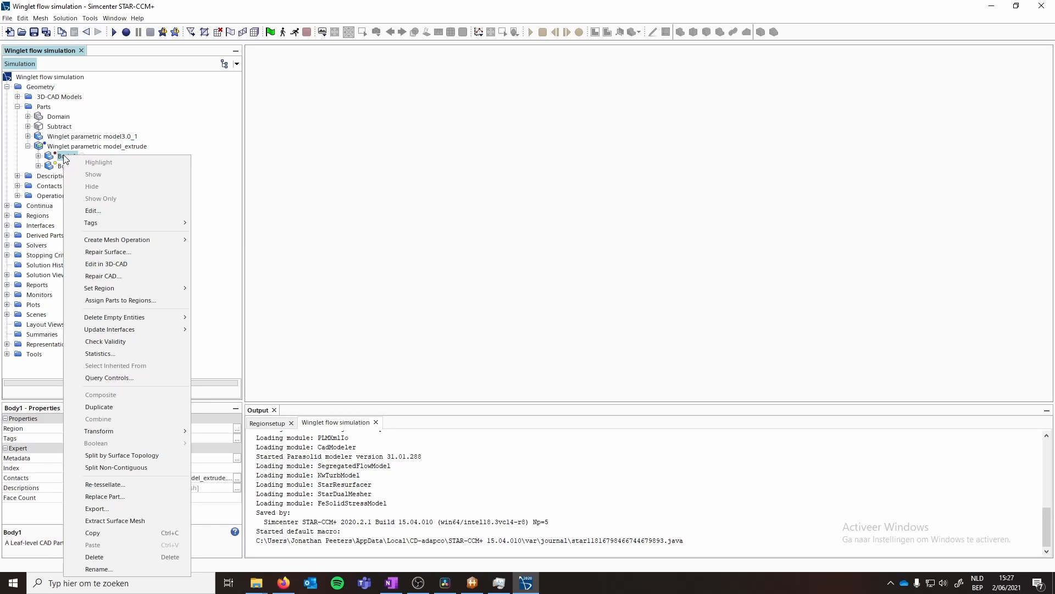
{"action": "left_click", "coordinate": [30, 164]}
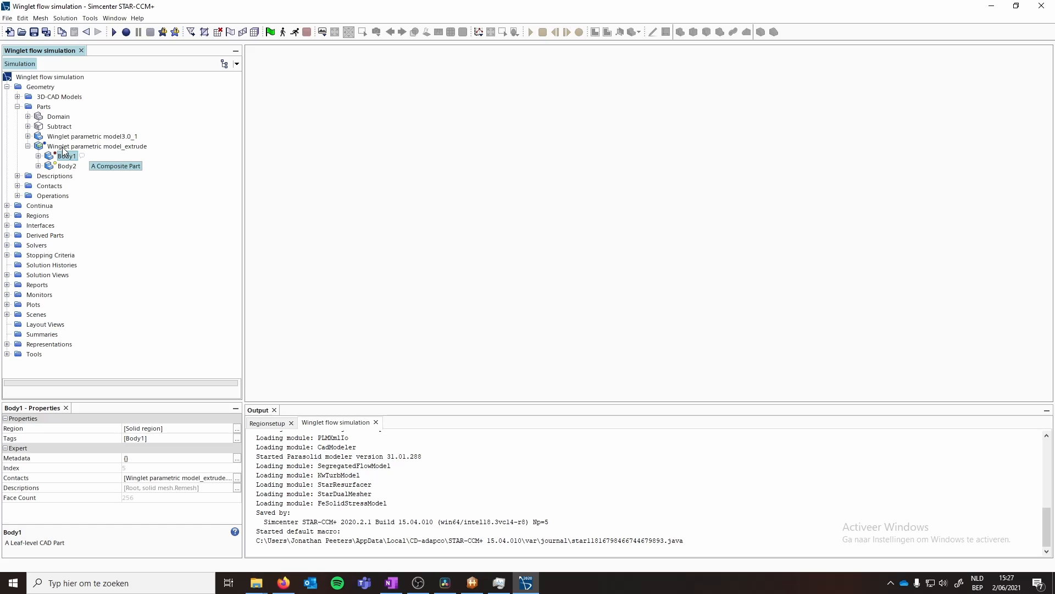
- Delete the Winglet parametric model_extrude part
{"action": "left_click", "coordinate": [62, 146]}
{"action": "right_click", "coordinate": [61, 147]}
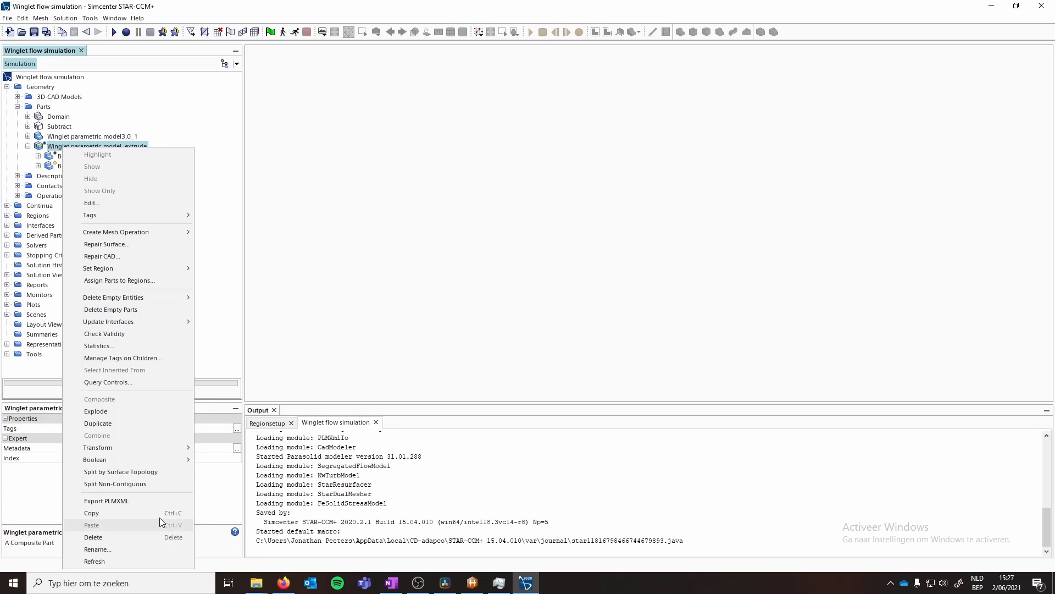
{"action": "left_click", "coordinate": [133, 537]}
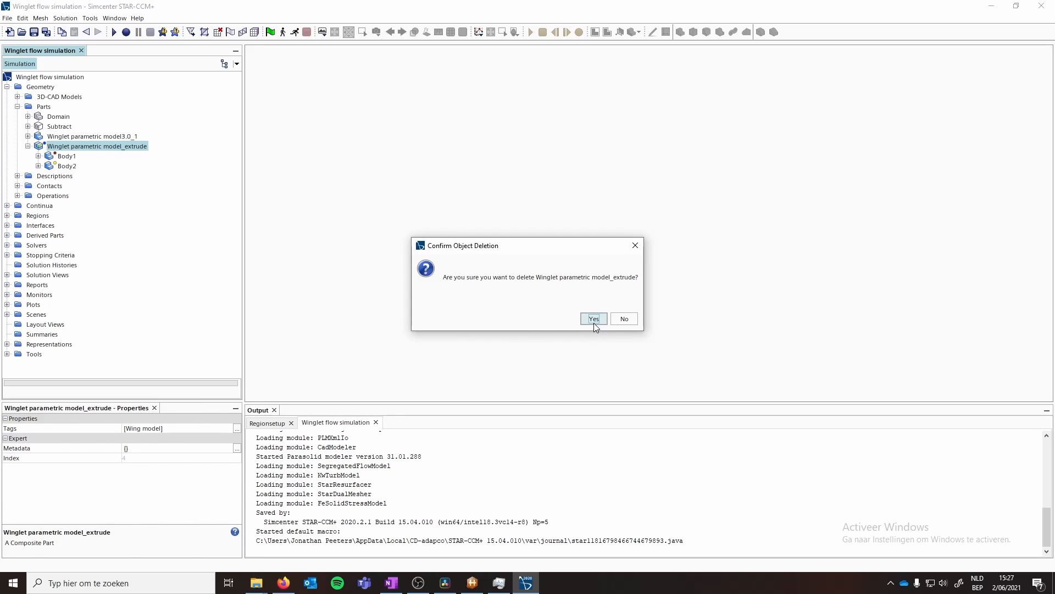
{"action": "left_click", "coordinate": [594, 318]}
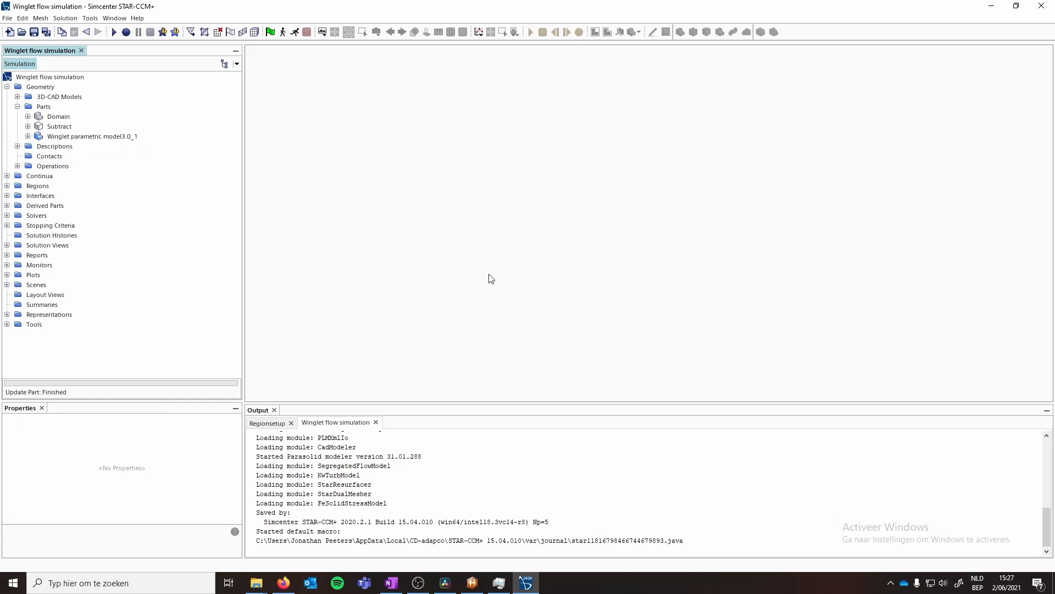
- Start recording a macro, overwriting the existing Regionsetup.java file
{"action": "left_click", "coordinate": [126, 32]}
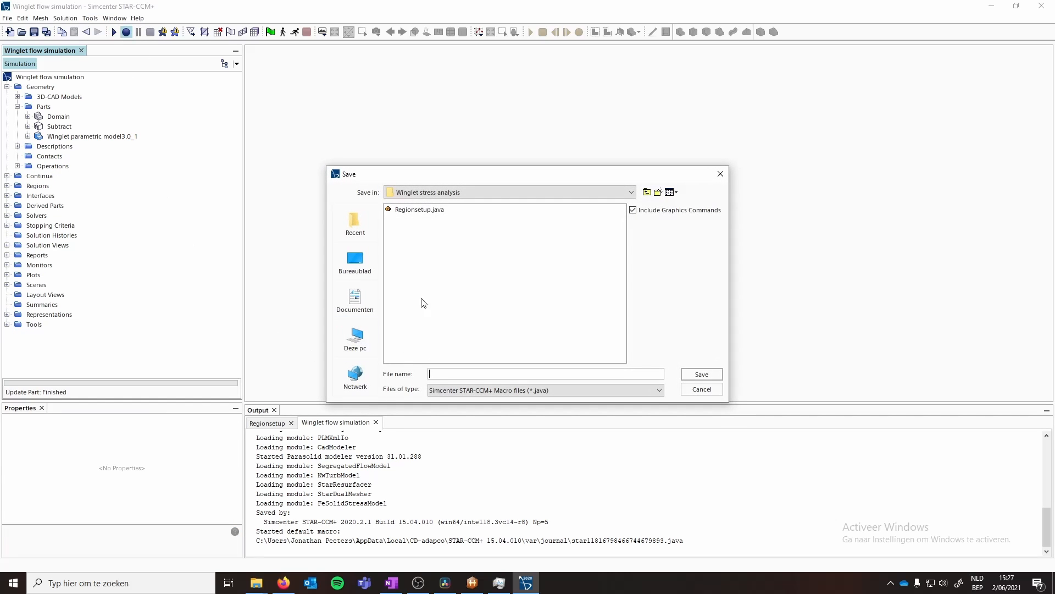
{"action": "left_click", "coordinate": [419, 210]}
{"action": "left_click", "coordinate": [702, 374]}
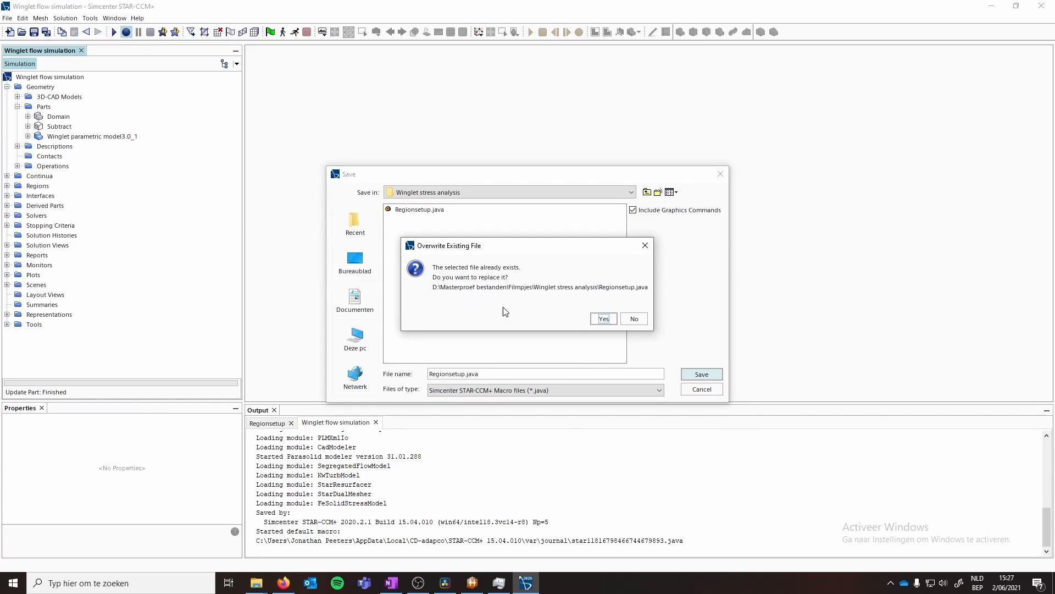
{"action": "left_click", "coordinate": [592, 319]}
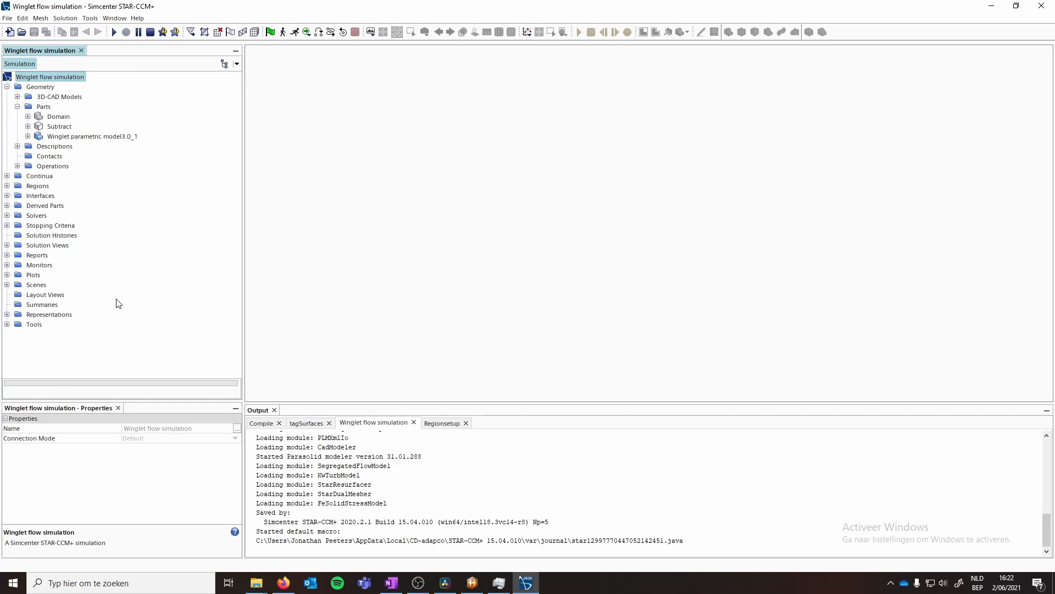
- Import the Winglet parametric model_extrude.stp geometry file
{"action": "left_click", "coordinate": [191, 31]}
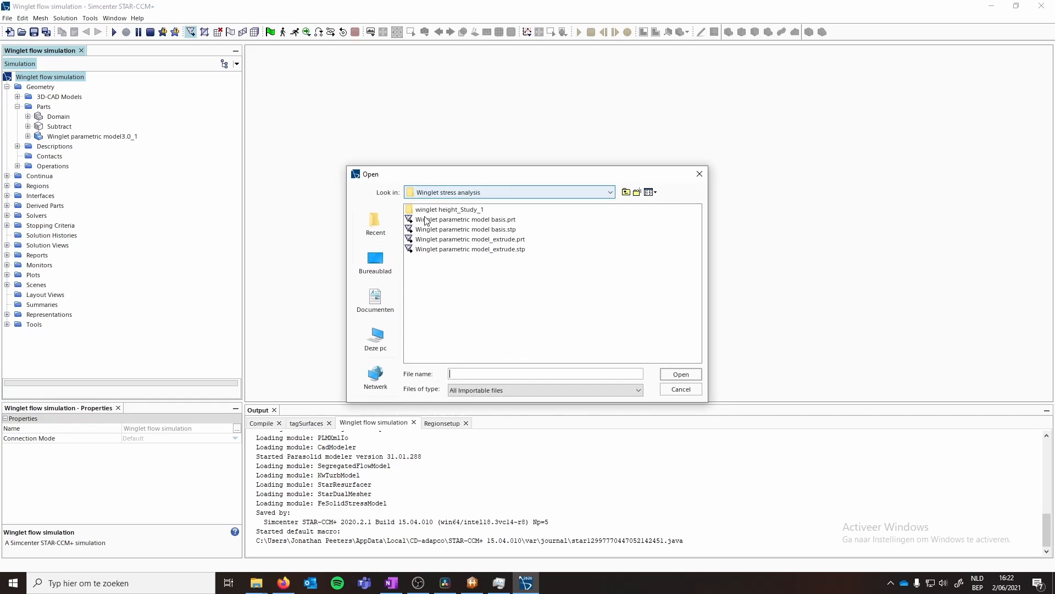
{"action": "left_click", "coordinate": [470, 249]}
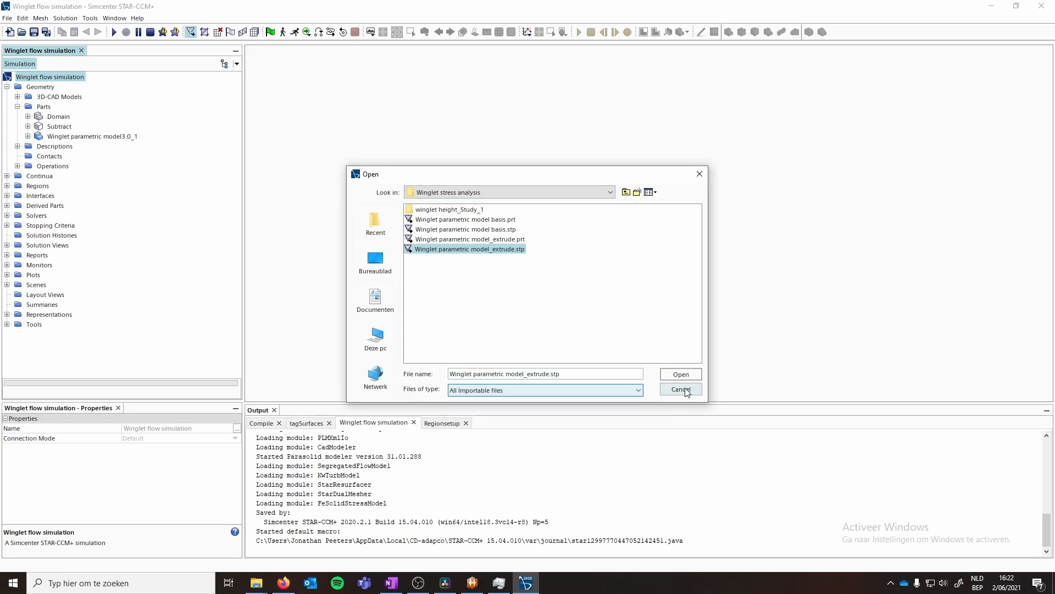
{"action": "left_click", "coordinate": [678, 375]}
{"action": "left_click", "coordinate": [541, 434]}
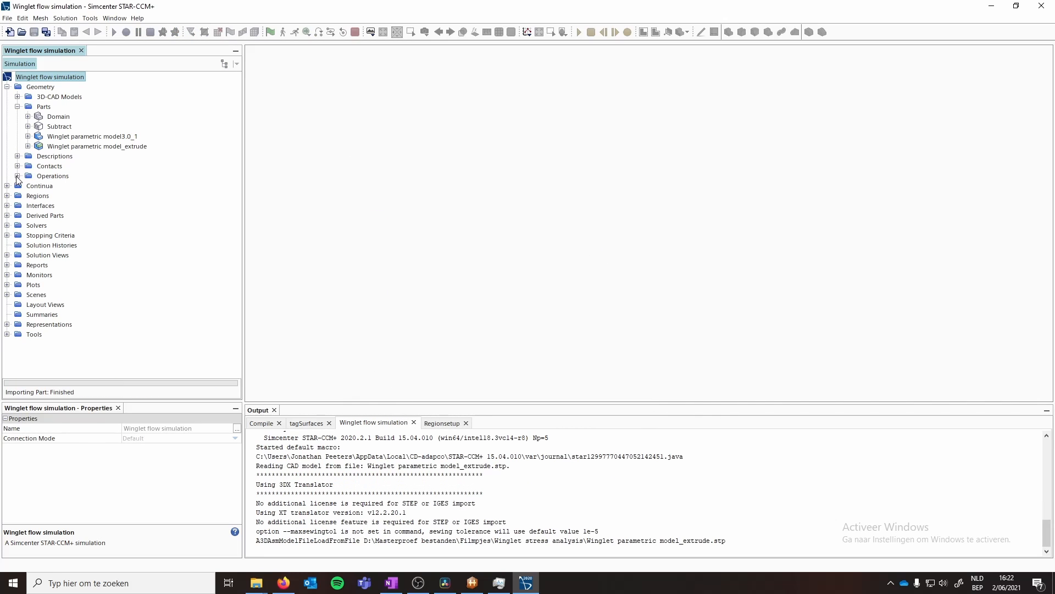
- Tag the Winglet parametric model_extrude part with the Wing model tag
{"action": "left_click", "coordinate": [67, 147]}
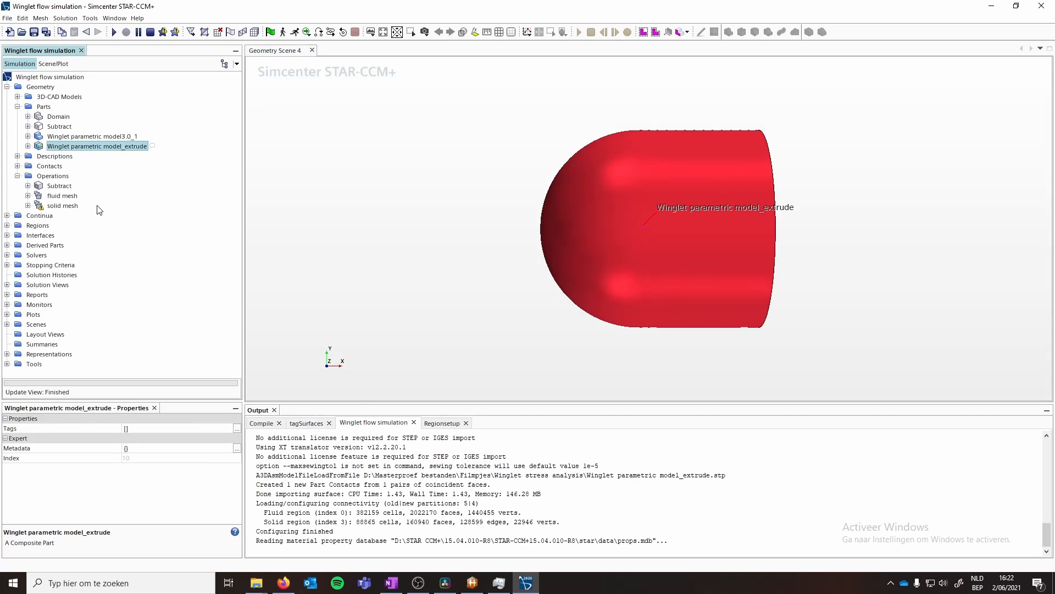
{"action": "left_click", "coordinate": [141, 428]}
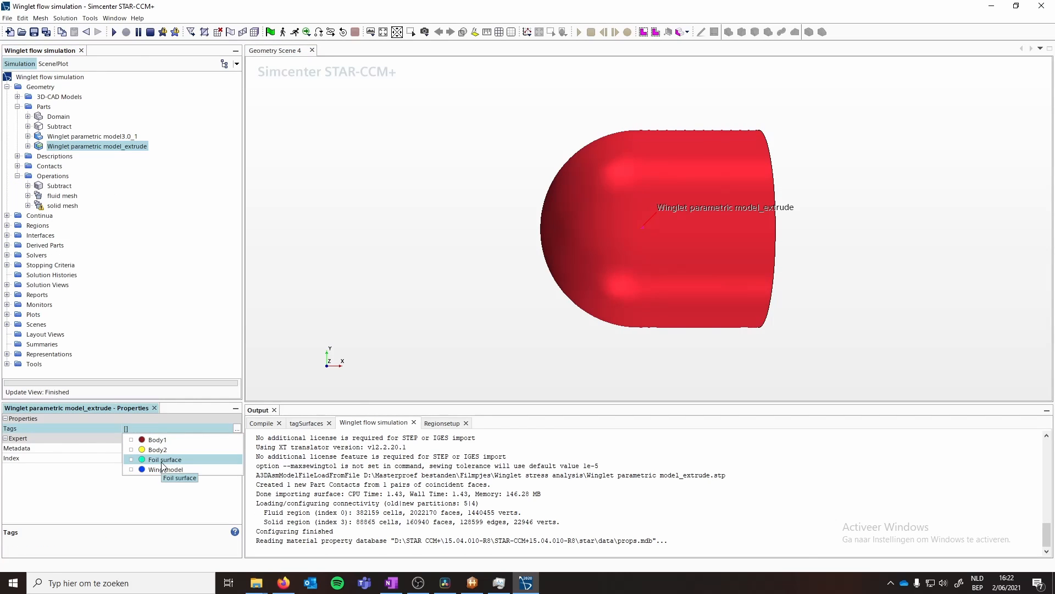
{"action": "left_click", "coordinate": [164, 468]}
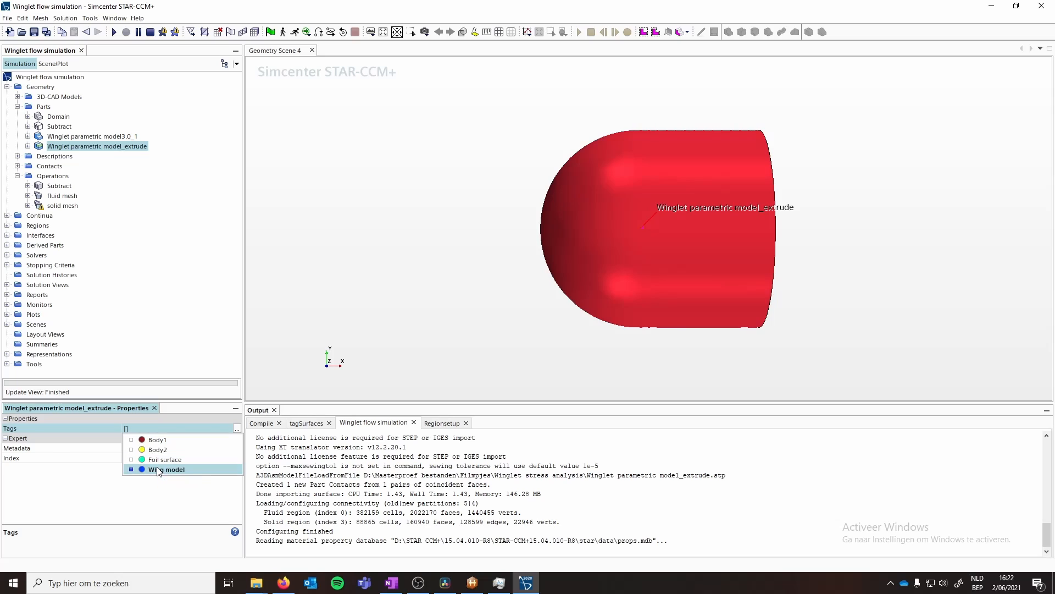
- Check the solid mesh operation's input parts and expand the new part's Body2 surfaces
{"action": "left_click", "coordinate": [82, 225]}
{"action": "left_click", "coordinate": [62, 206]}
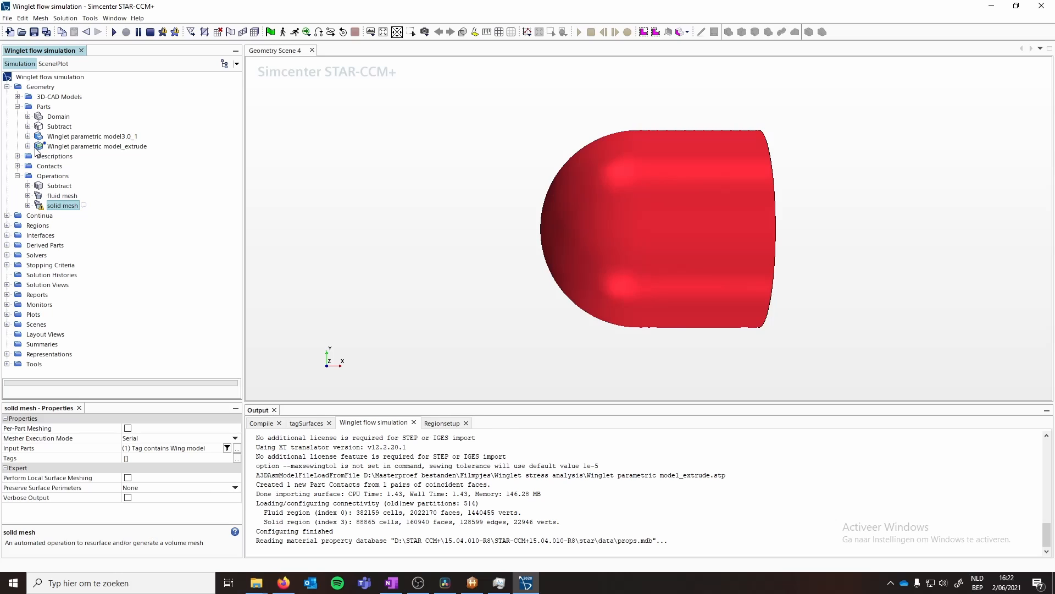
{"action": "left_click", "coordinate": [28, 147]}
{"action": "left_click", "coordinate": [39, 166]}
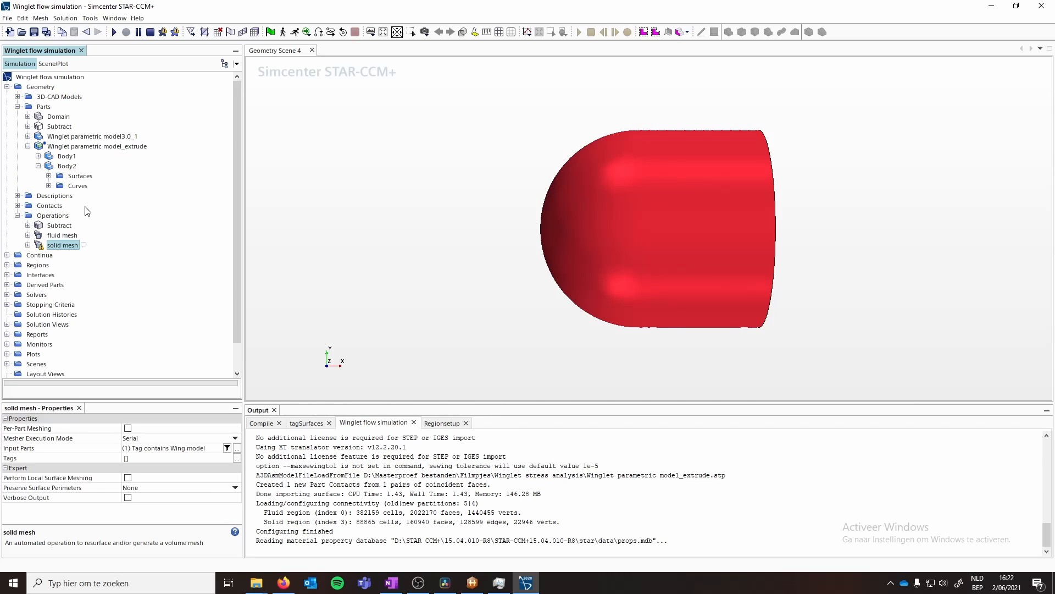
{"action": "left_click", "coordinate": [49, 176]}
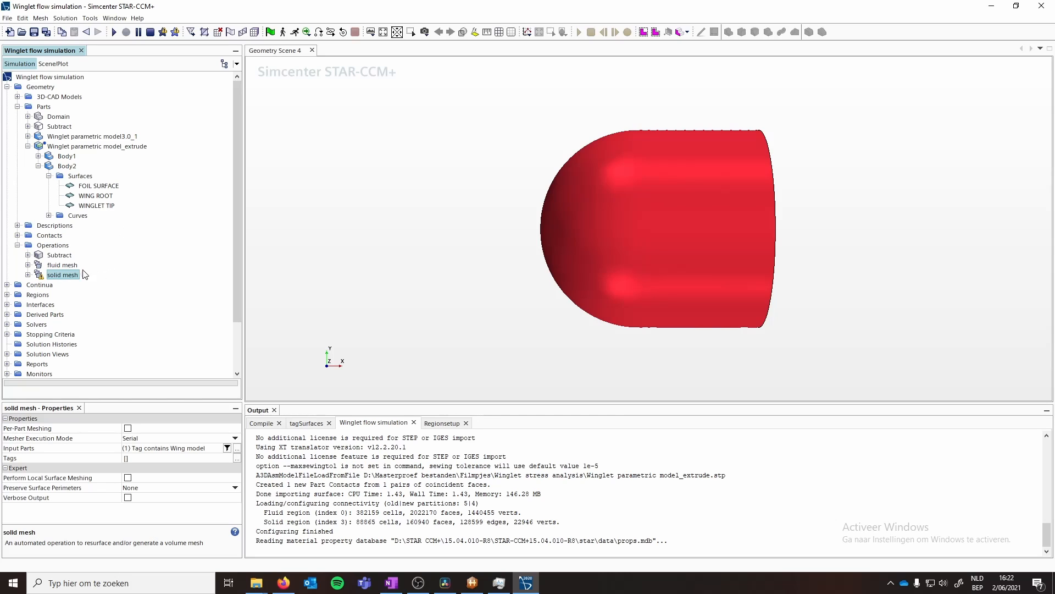
- Try to execute the solid mesh operation
{"action": "right_click", "coordinate": [65, 279]}
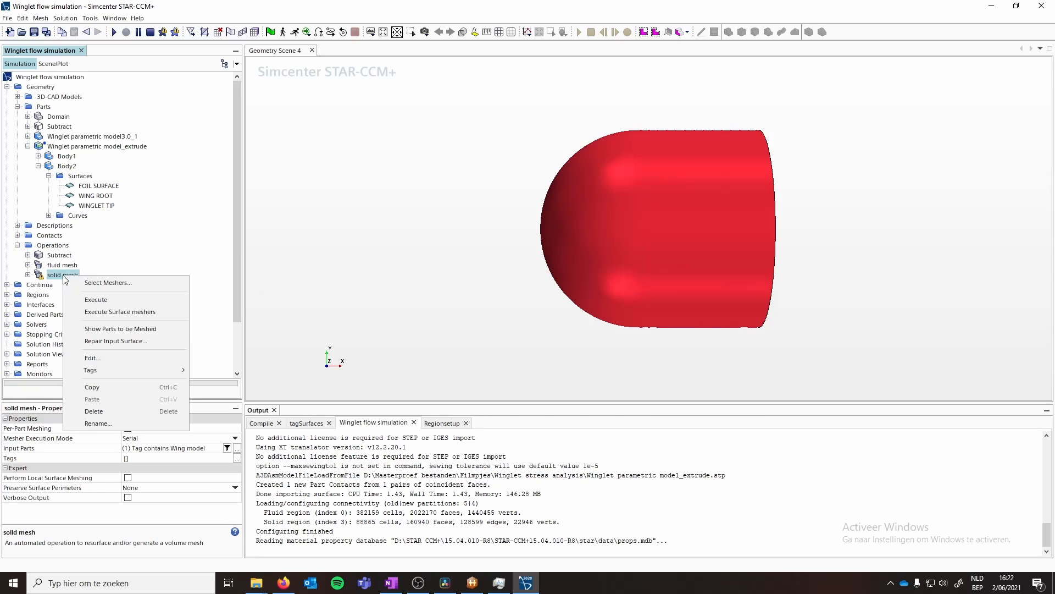
{"action": "left_click", "coordinate": [93, 302]}
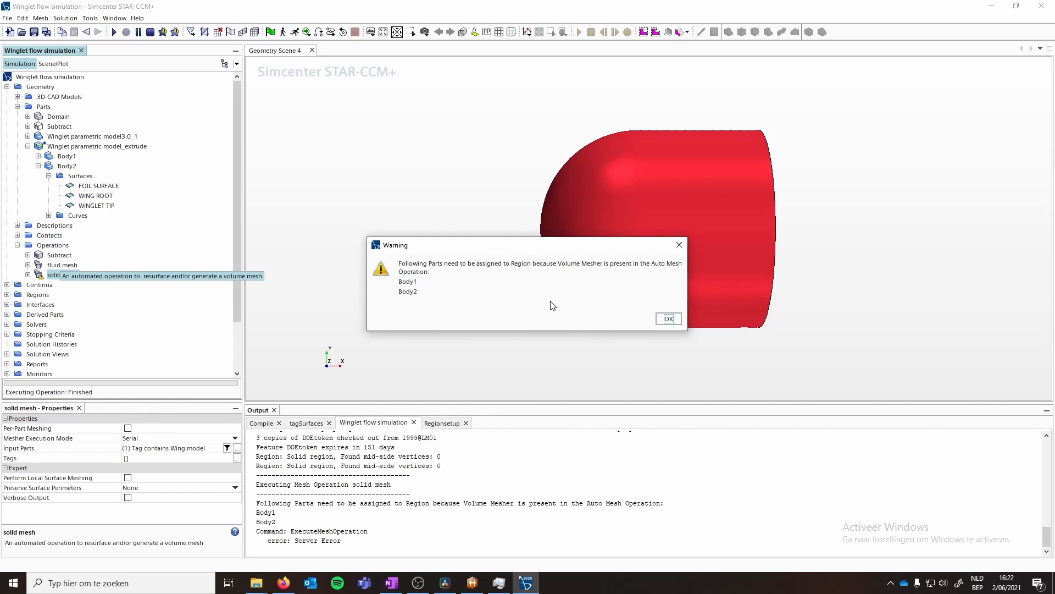
{"action": "left_click", "coordinate": [669, 319]}
- Tag Body1 of the new part with the Body1 tag
{"action": "left_click", "coordinate": [67, 156]}
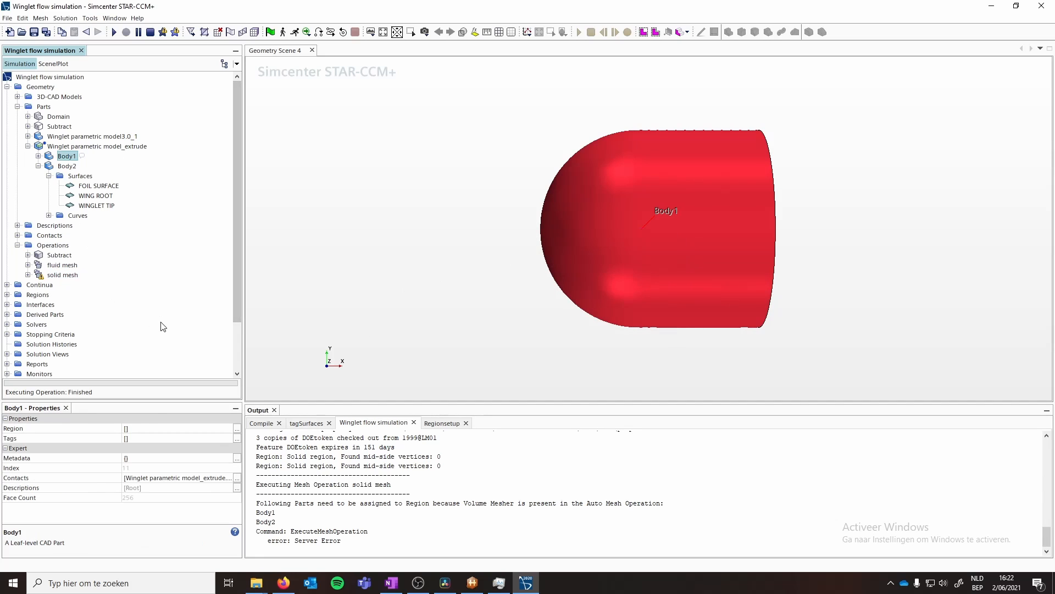
{"action": "left_click", "coordinate": [150, 439]}
{"action": "left_click", "coordinate": [156, 449]}
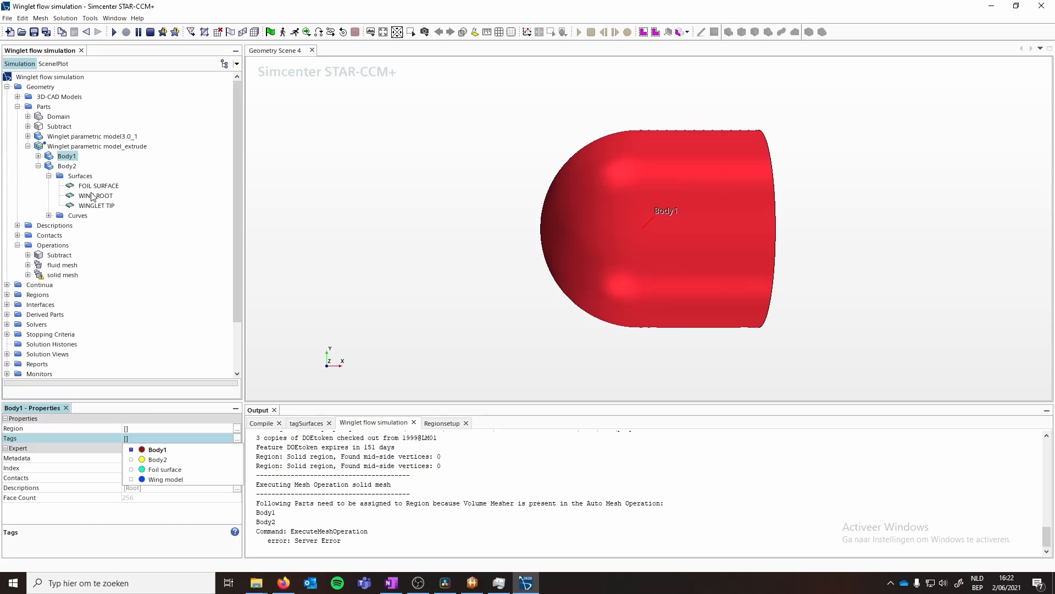
- Tag Body2 of the new part with the Body2 tag
{"action": "left_click", "coordinate": [70, 167]}
{"action": "double_click", "coordinate": [69, 167]}
{"action": "left_click", "coordinate": [286, 424]}
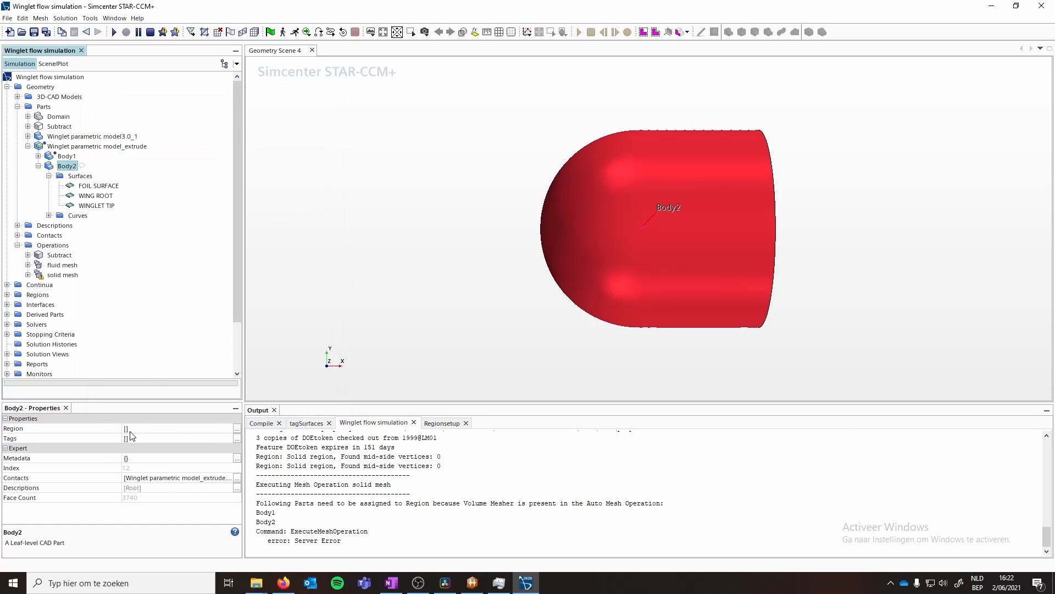
{"action": "left_click", "coordinate": [138, 438]}
{"action": "left_click", "coordinate": [152, 460]}
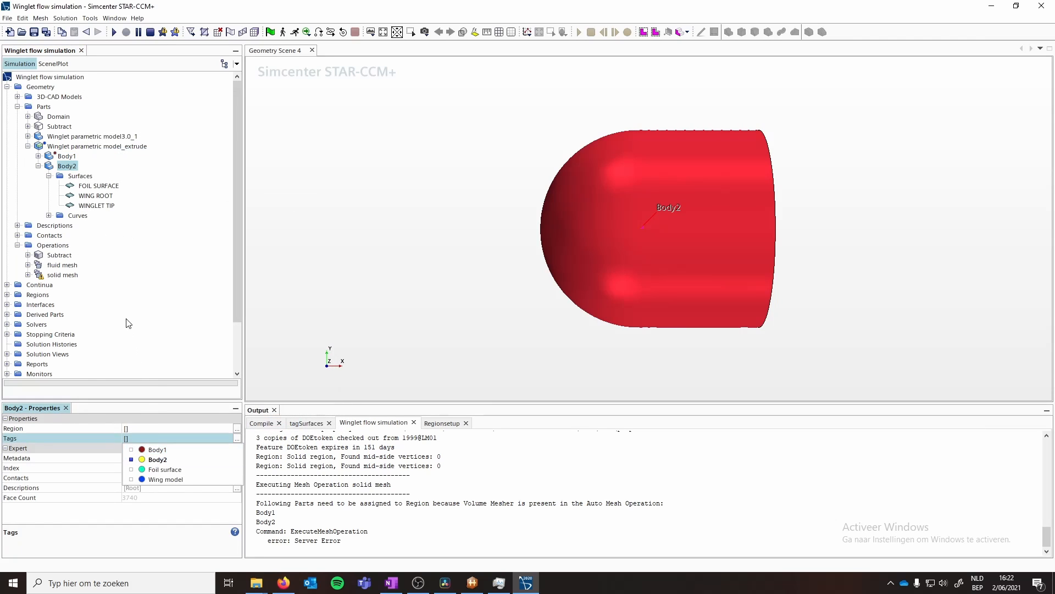
- Check the Solid region's assigned parts and execute the solid mesh operation
{"action": "left_click", "coordinate": [95, 210]}
{"action": "scroll", "coordinate": [83, 299], "scroll_direction": "down", "scroll_amount": 2}
{"action": "left_click", "coordinate": [7, 235]}
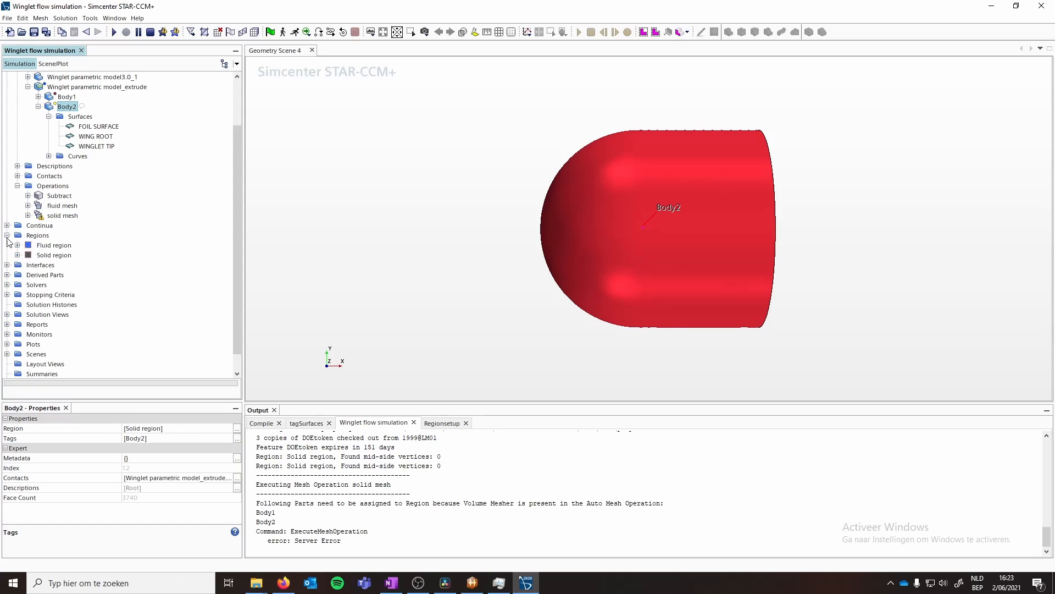
{"action": "left_click", "coordinate": [55, 255]}
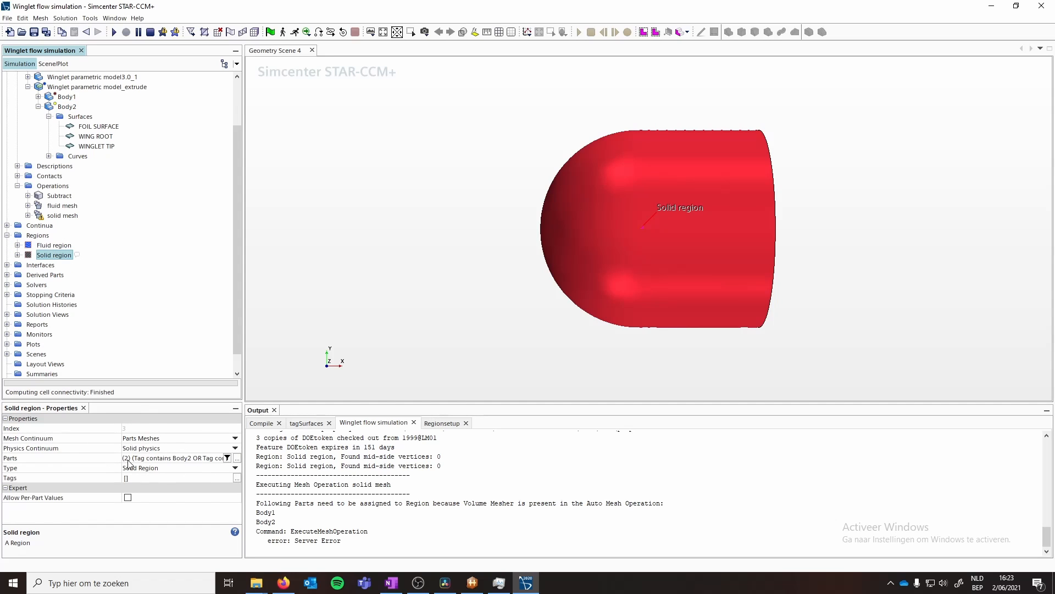
{"action": "scroll", "coordinate": [84, 220], "scroll_direction": "up", "scroll_amount": 2}
{"action": "left_click", "coordinate": [62, 274]}
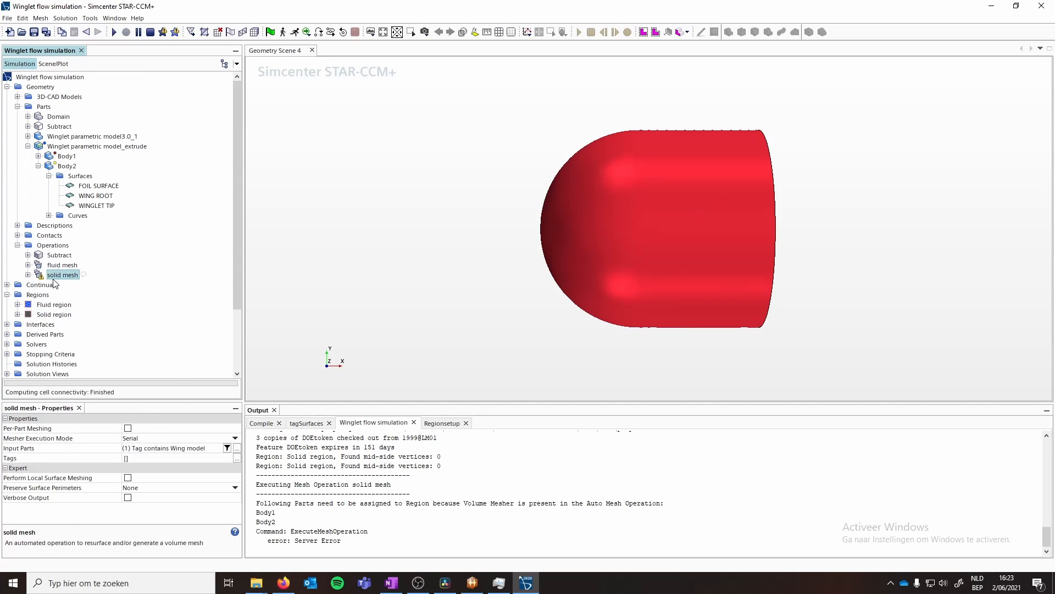
{"action": "right_click", "coordinate": [62, 274]}
{"action": "left_click", "coordinate": [88, 300]}
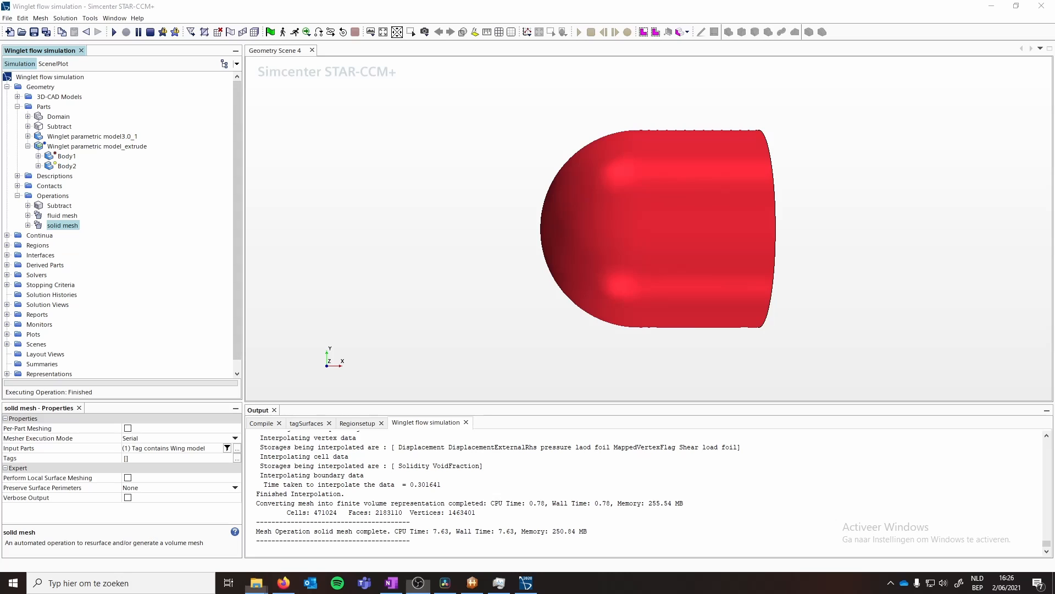
- Expand Body2's surfaces and tag the WING ROOT surface with Foil surface
{"action": "left_click", "coordinate": [38, 166]}
{"action": "left_click", "coordinate": [48, 185]}
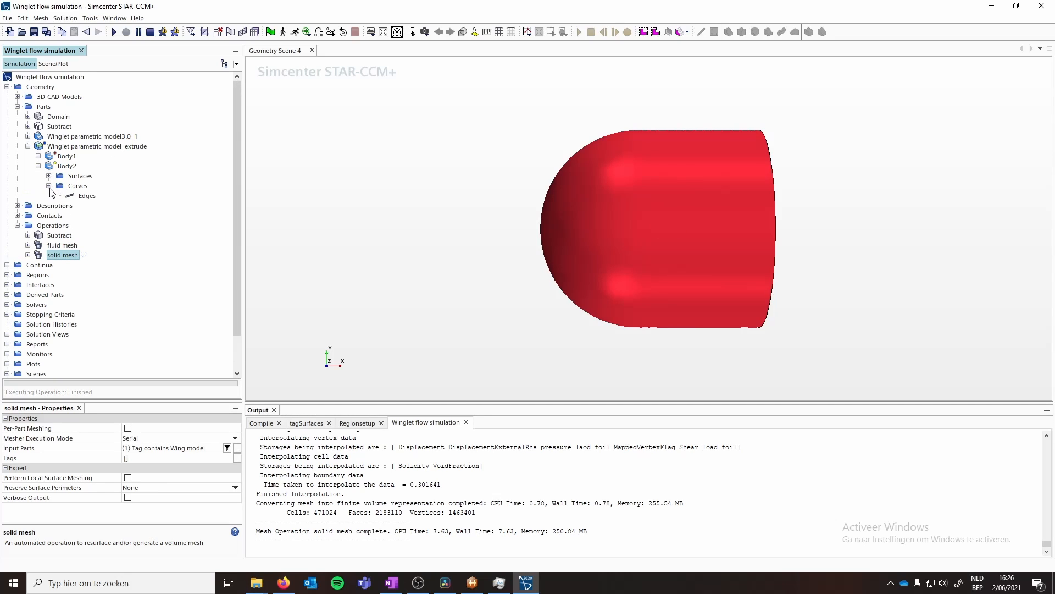
{"action": "left_click", "coordinate": [49, 176]}
{"action": "left_click", "coordinate": [99, 186]}
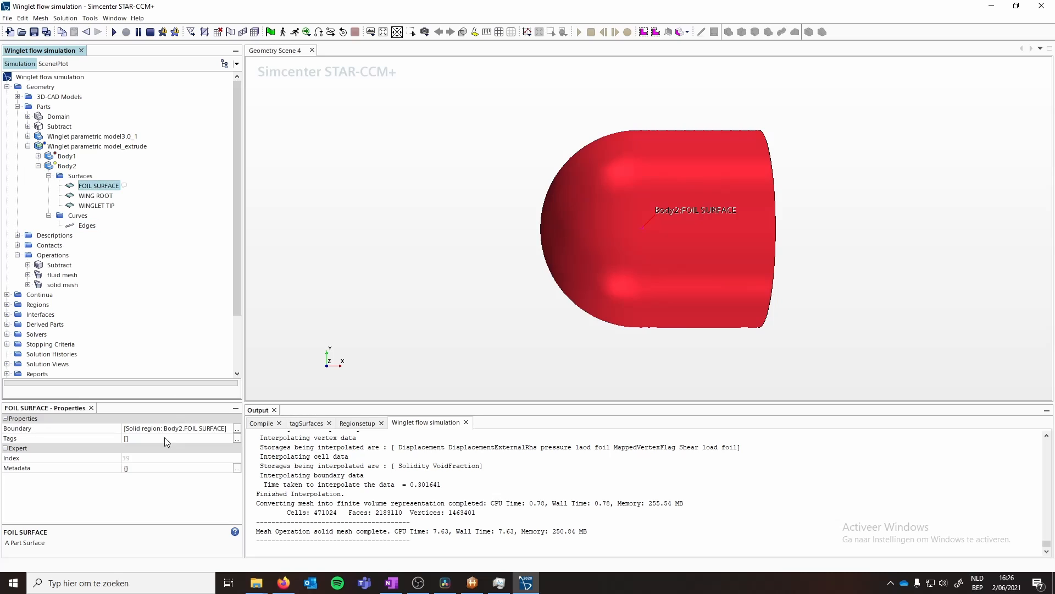
{"action": "left_click", "coordinate": [170, 438]}
{"action": "left_click", "coordinate": [96, 196]}
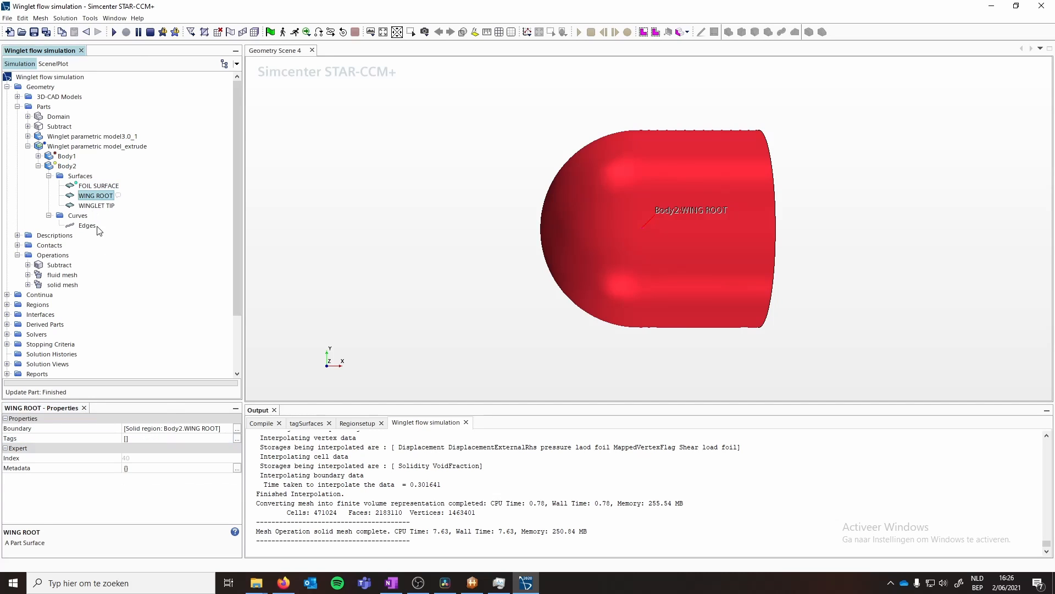
{"action": "left_click", "coordinate": [153, 439]}
{"action": "left_click", "coordinate": [144, 469]}
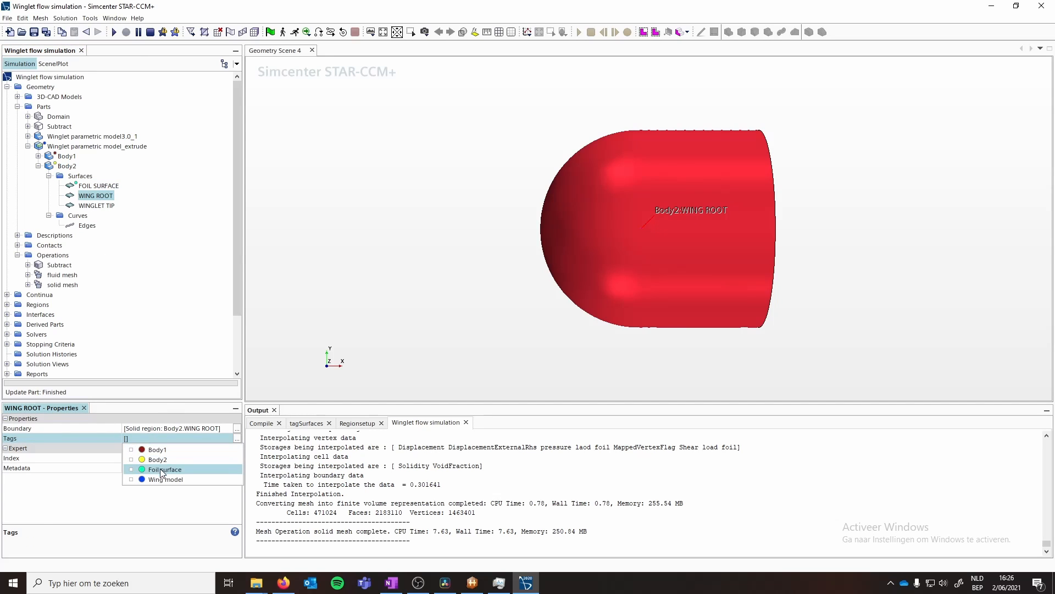
- Tag the WINGLET TIP surface of Body2 with Foil surface
{"action": "left_click", "coordinate": [93, 208]}
{"action": "left_click", "coordinate": [139, 439]}
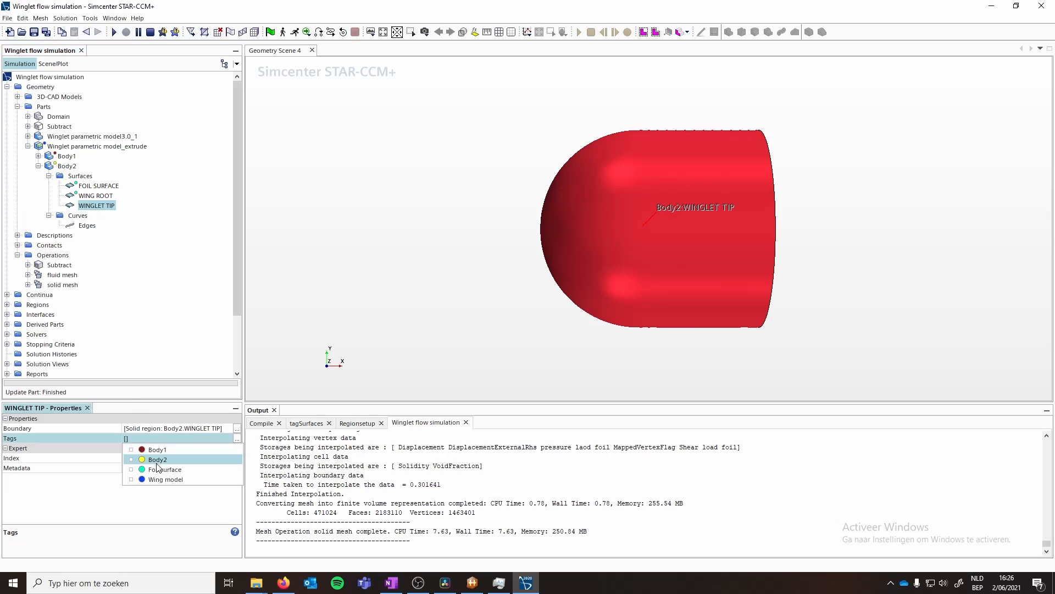
{"action": "left_click", "coordinate": [144, 469]}
{"action": "left_click", "coordinate": [73, 166]}
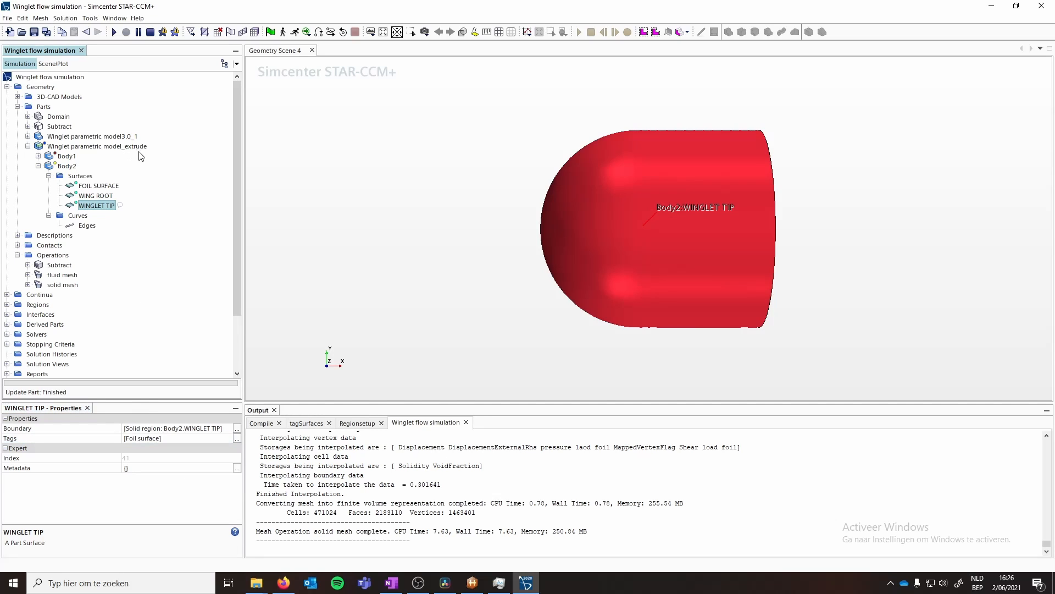
- Update the contact-mode interfaces of the Winglet parametric model_extrude part and inspect the Body1/Body2 interface
{"action": "left_click", "coordinate": [69, 147]}
{"action": "right_click", "coordinate": [65, 148]}
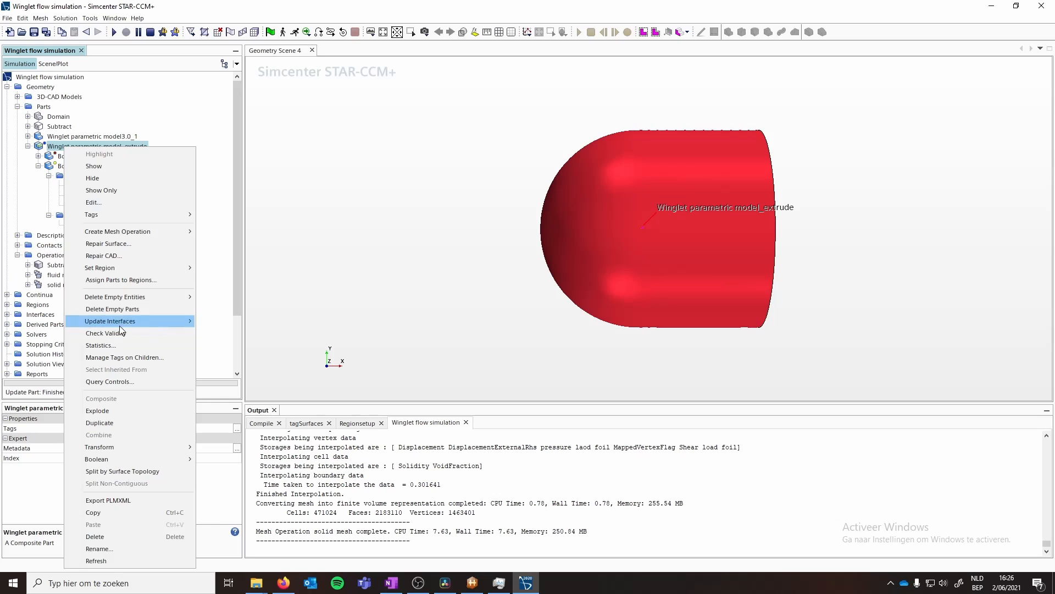
{"action": "mouse_move", "coordinate": [174, 324]}
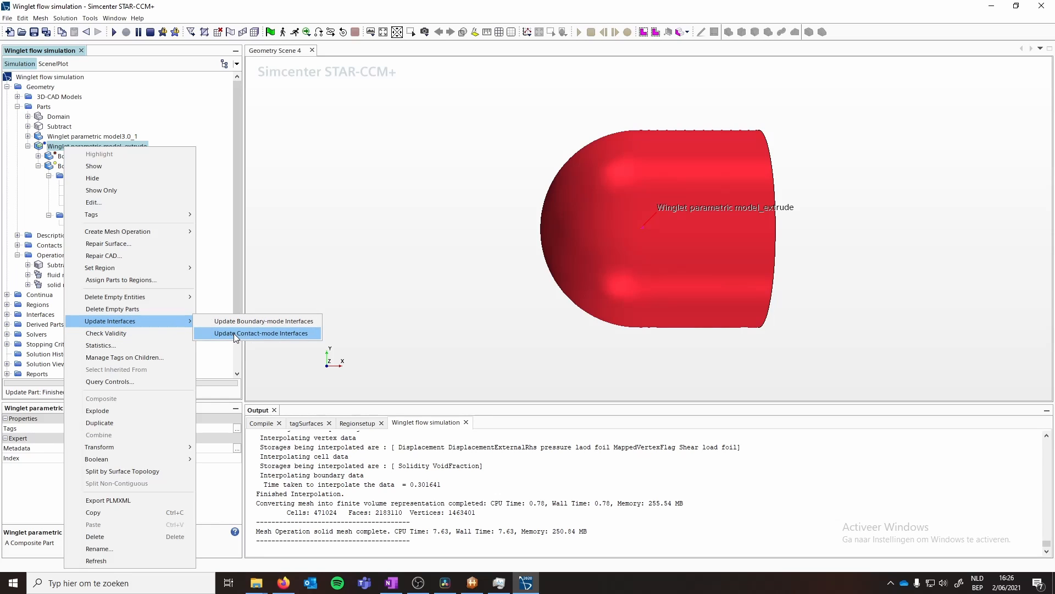
{"action": "left_click", "coordinate": [233, 333]}
{"action": "left_click", "coordinate": [7, 305]}
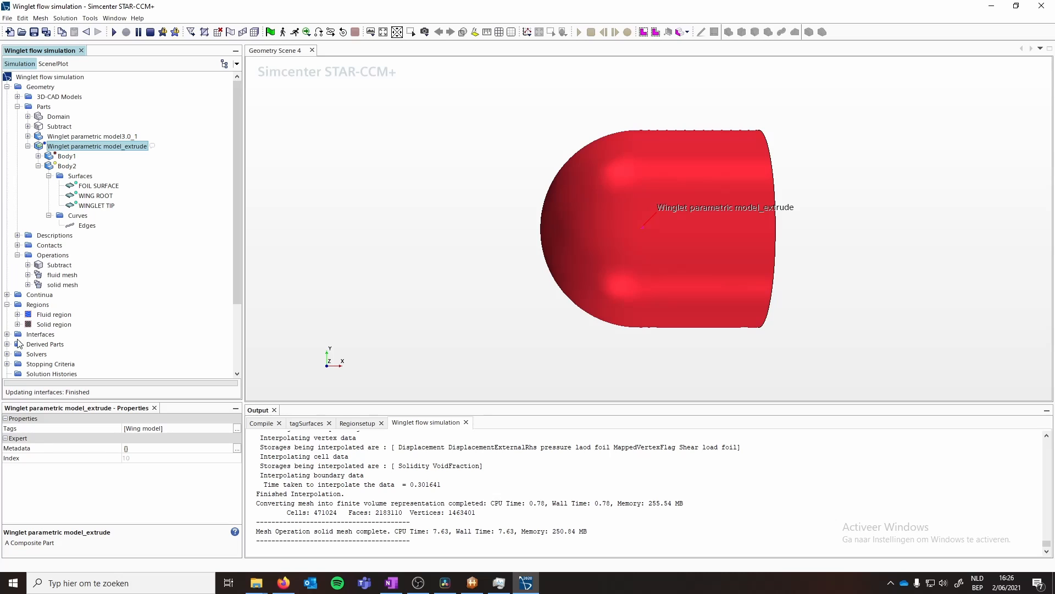
{"action": "left_click", "coordinate": [8, 334]}
{"action": "left_click", "coordinate": [56, 345]}
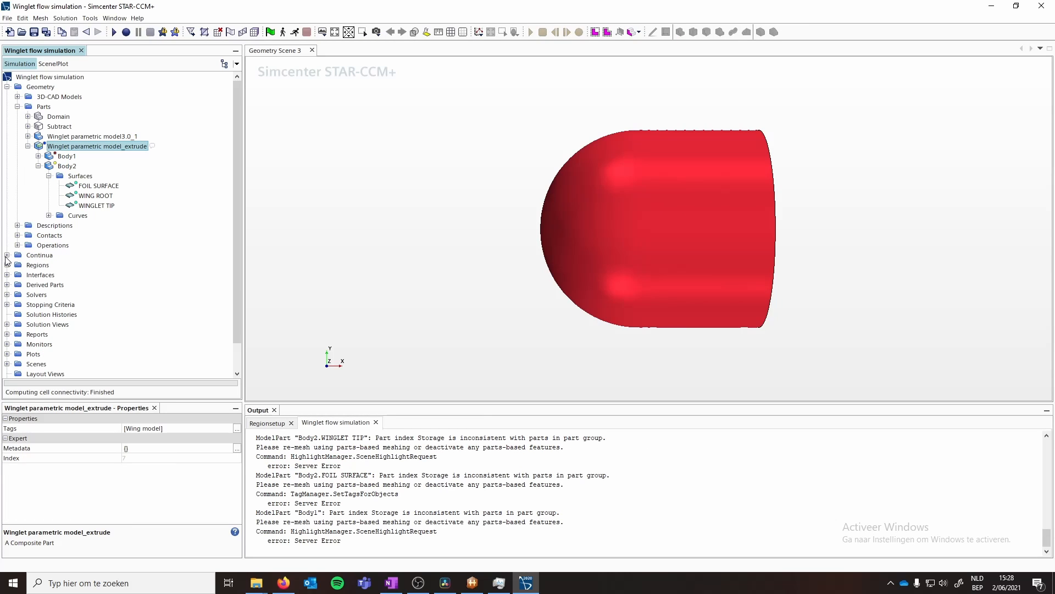
- Browse the solid physics continuum and the Solid region's boundaries
{"action": "left_click", "coordinate": [7, 255]}
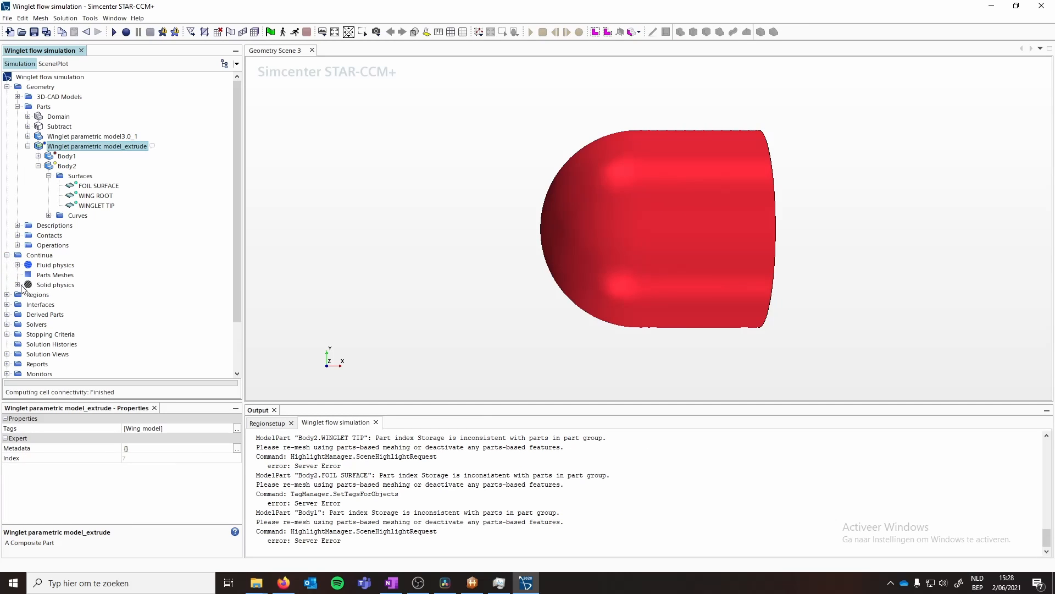
{"action": "left_click", "coordinate": [18, 284]}
{"action": "left_click", "coordinate": [17, 285]}
{"action": "left_click", "coordinate": [7, 255]}
{"action": "left_click", "coordinate": [6, 265]}
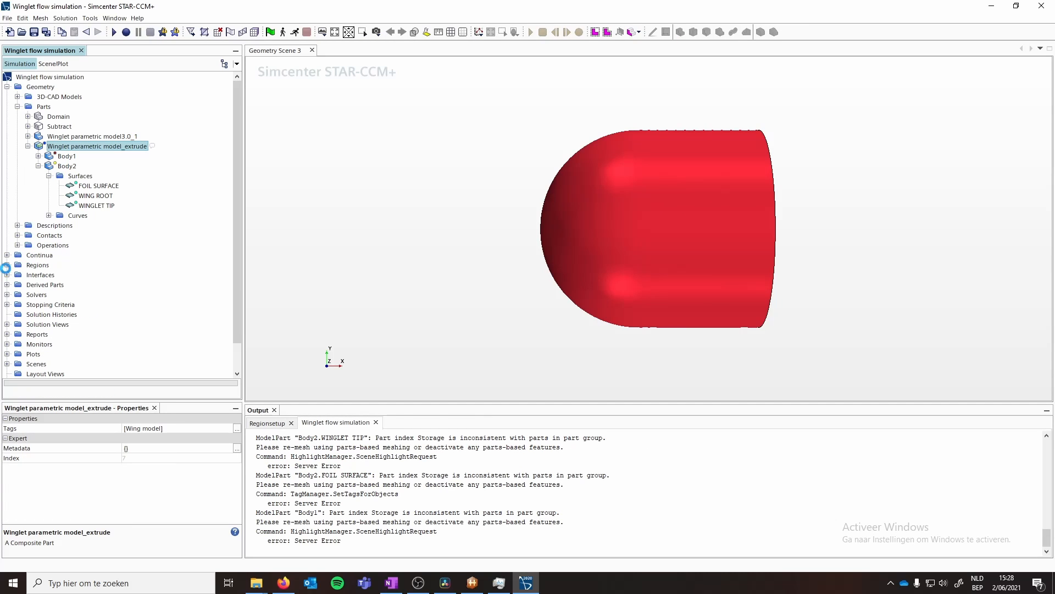
{"action": "left_click", "coordinate": [18, 285]}
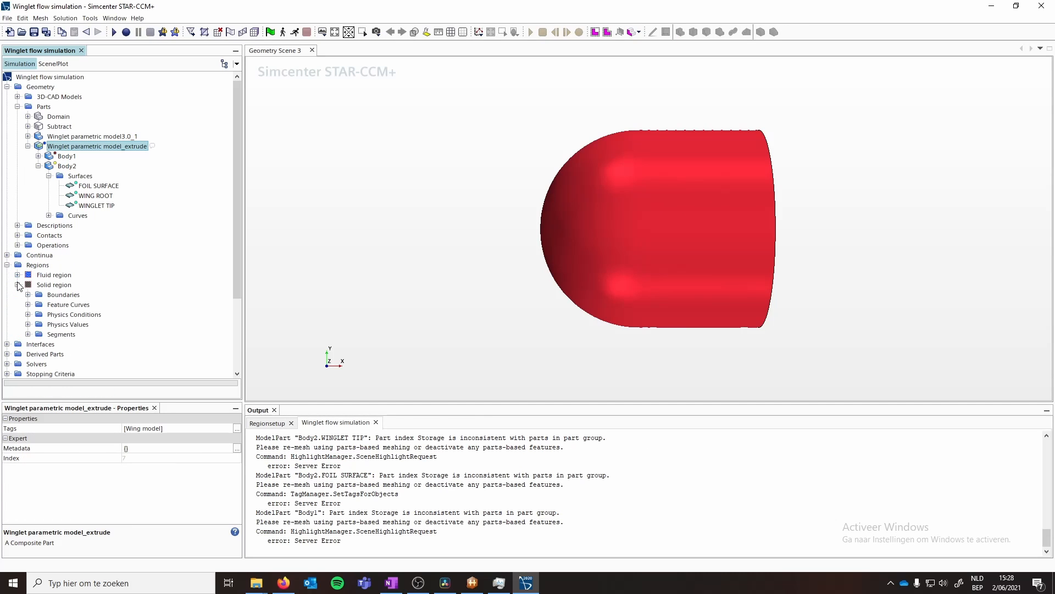
{"action": "left_click", "coordinate": [59, 285]}
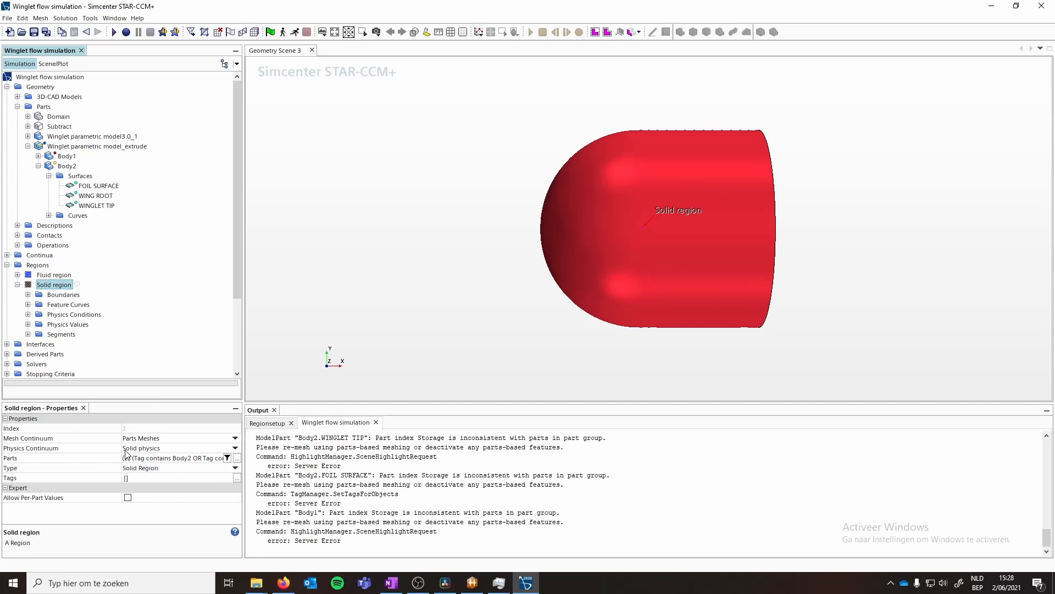
{"action": "left_click", "coordinate": [38, 166]}
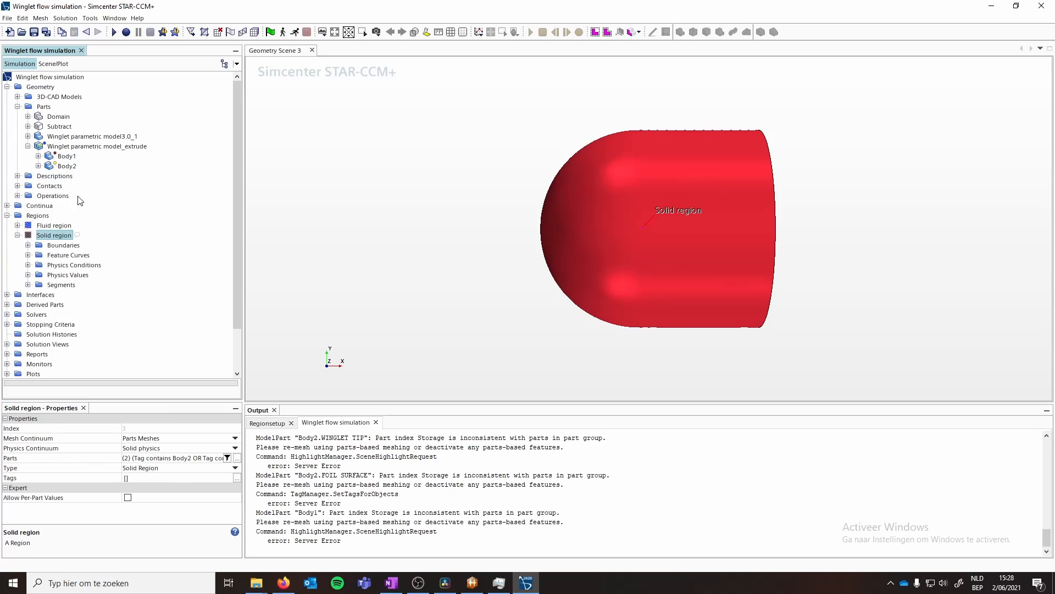
{"action": "left_click", "coordinate": [28, 245]}
{"action": "left_click", "coordinate": [66, 255]}
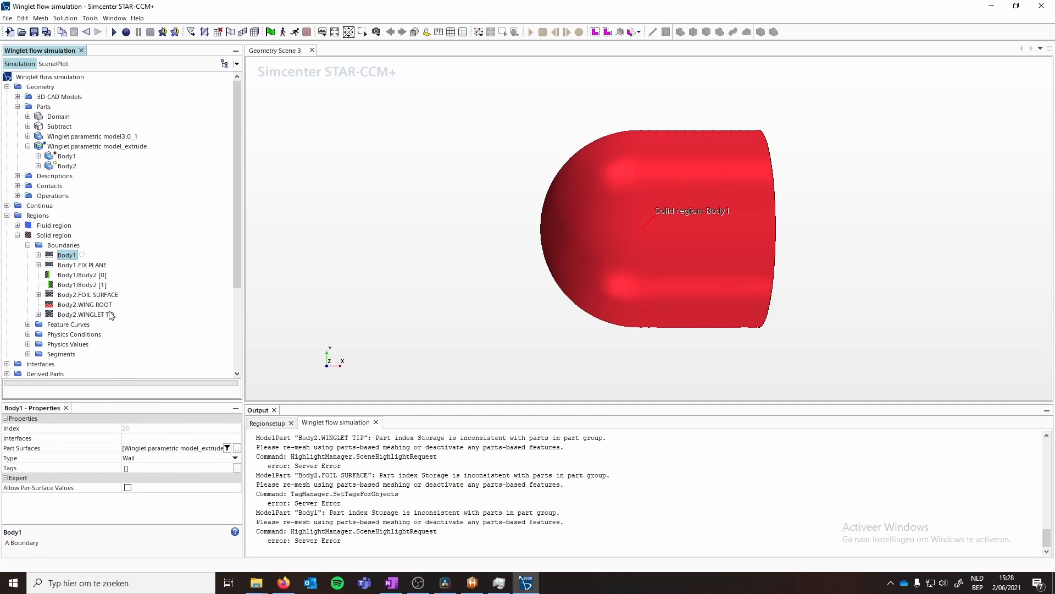
- Define the pressure load segment's surfaces by a filter on Tag matching Foil surface
{"action": "left_click", "coordinate": [28, 355]}
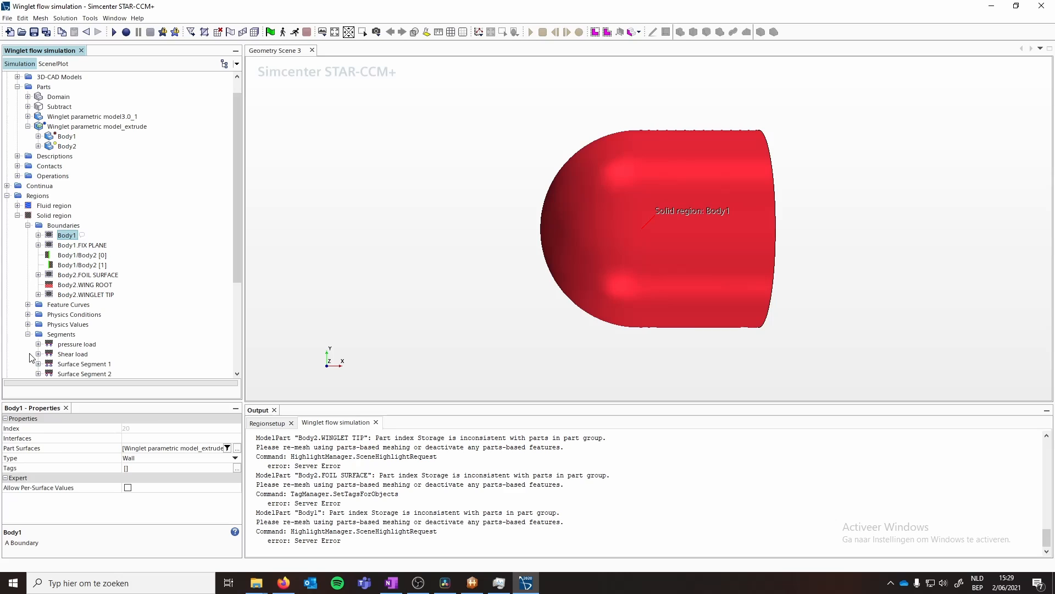
{"action": "left_click", "coordinate": [77, 345]}
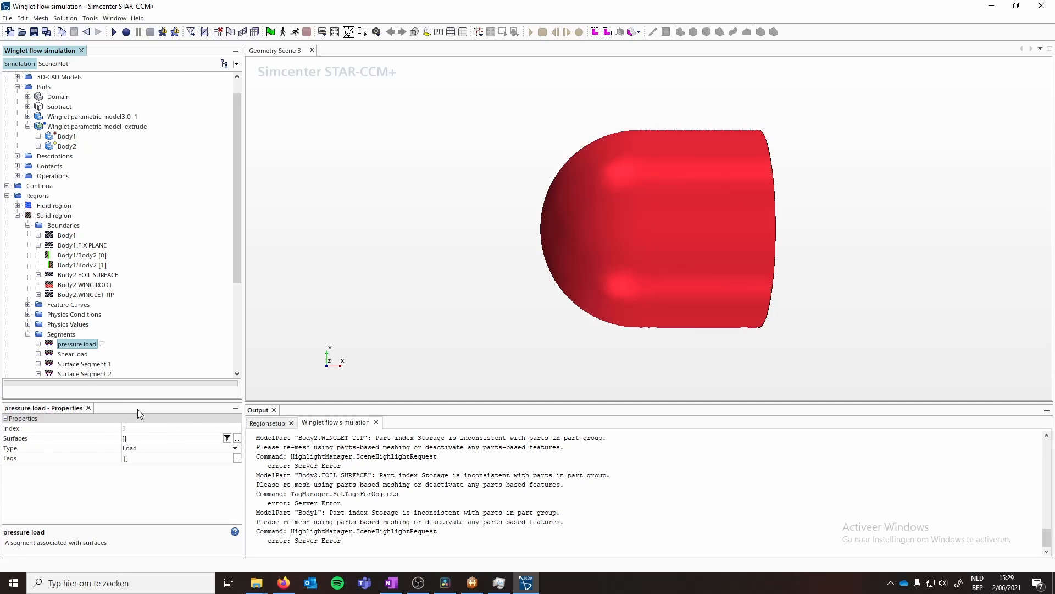
{"action": "left_click", "coordinate": [227, 438]}
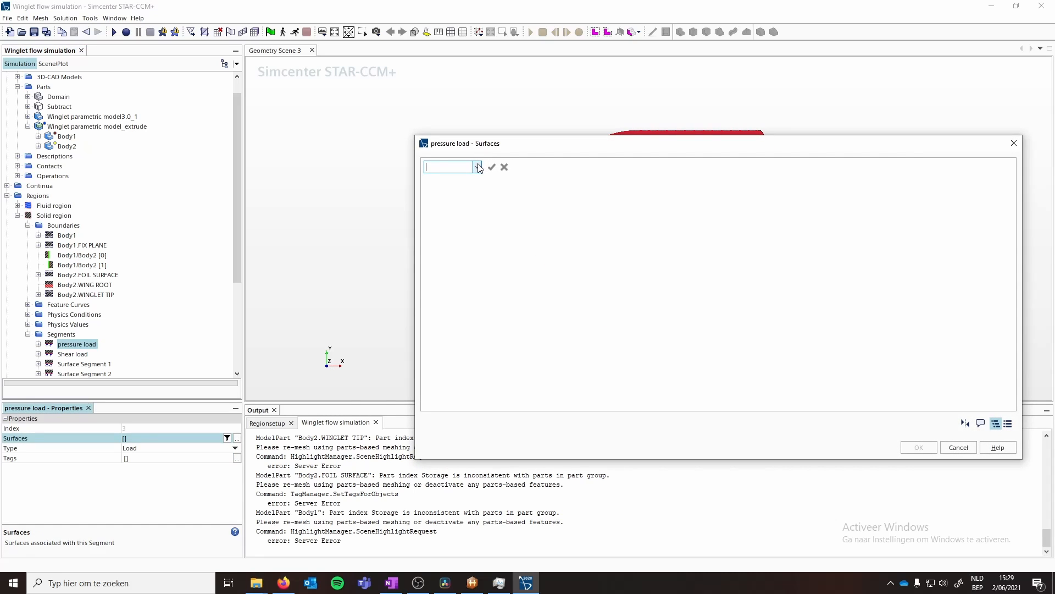
{"action": "type", "text": "Tag"}
{"action": "left_click", "coordinate": [599, 168]}
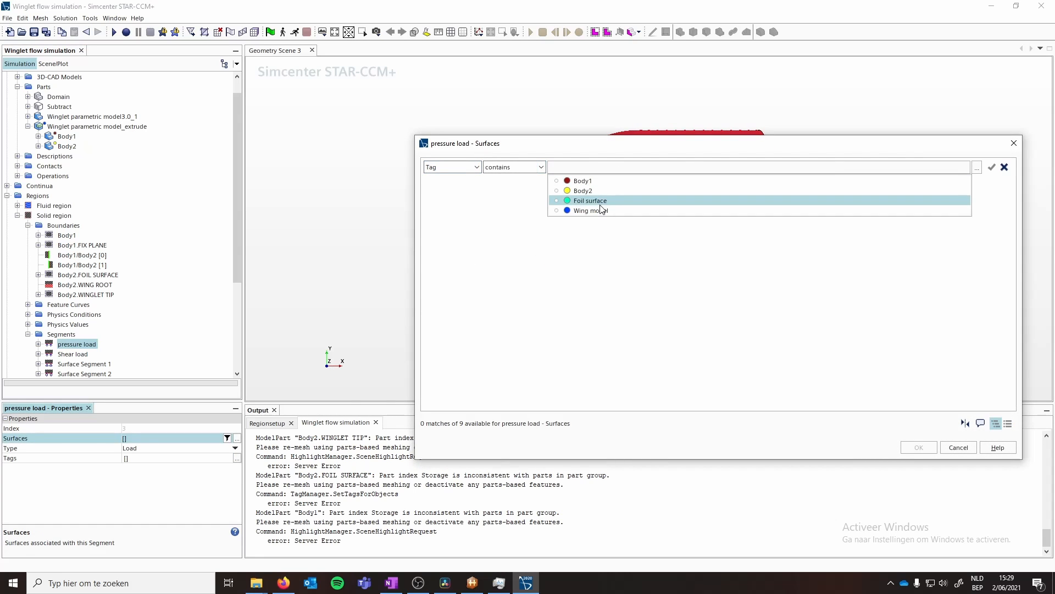
{"action": "left_click", "coordinate": [602, 205]}
{"action": "left_click", "coordinate": [917, 449]}
- Define the Shear load segment's surfaces by a filter on Tag matching Foil surface
{"action": "left_click", "coordinate": [68, 357]}
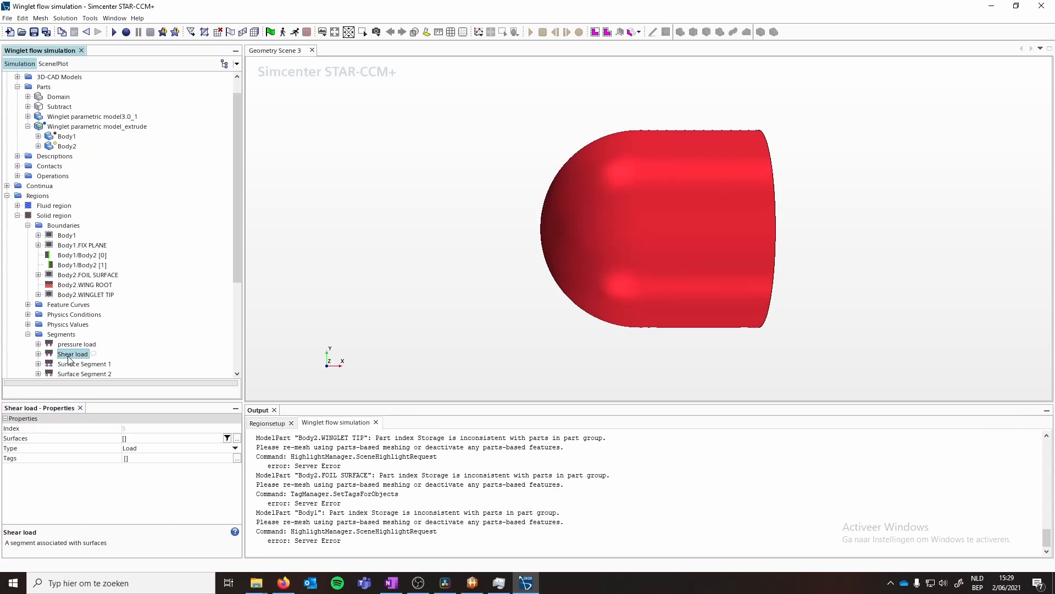
{"action": "left_click", "coordinate": [153, 443]}
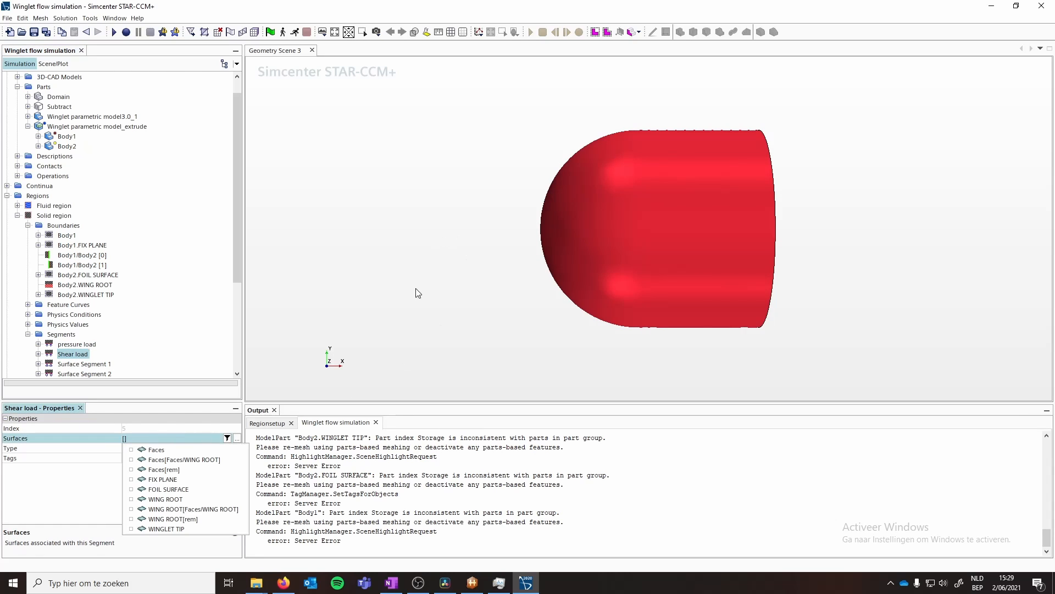
{"action": "left_click", "coordinate": [227, 438]}
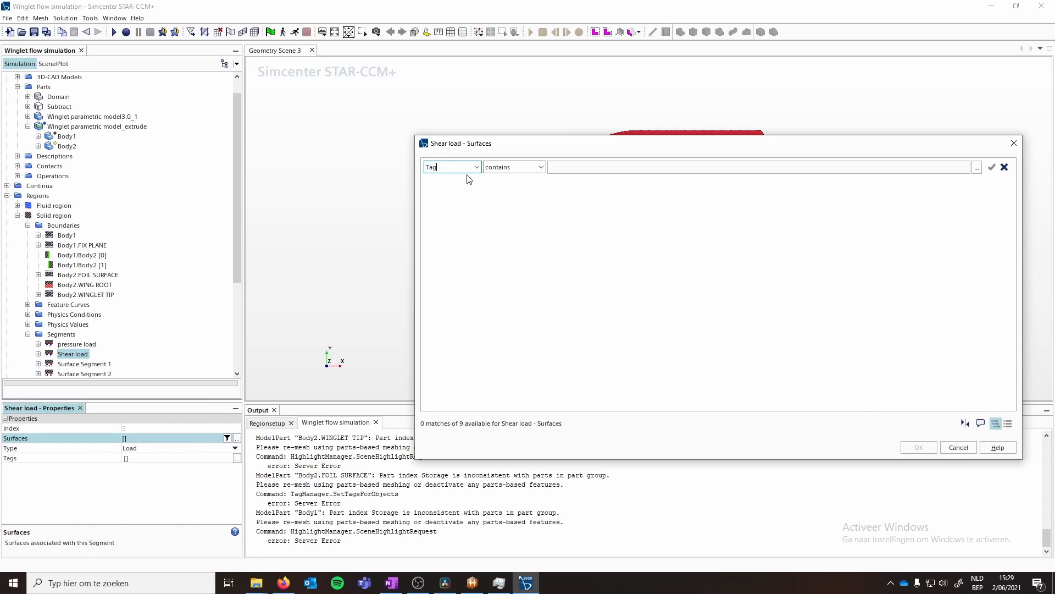
{"action": "left_click", "coordinate": [614, 172]}
{"action": "left_click", "coordinate": [612, 200]}
{"action": "left_click", "coordinate": [917, 447]}
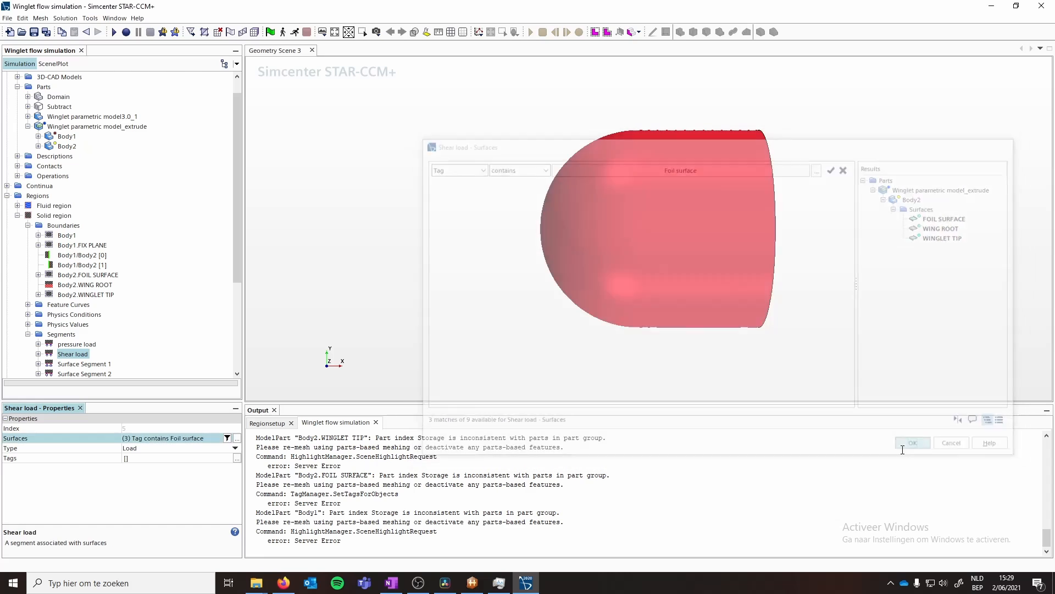
- Define Surface Segment 1's surfaces by a filter where Name contains fix
{"action": "left_click", "coordinate": [84, 364]}
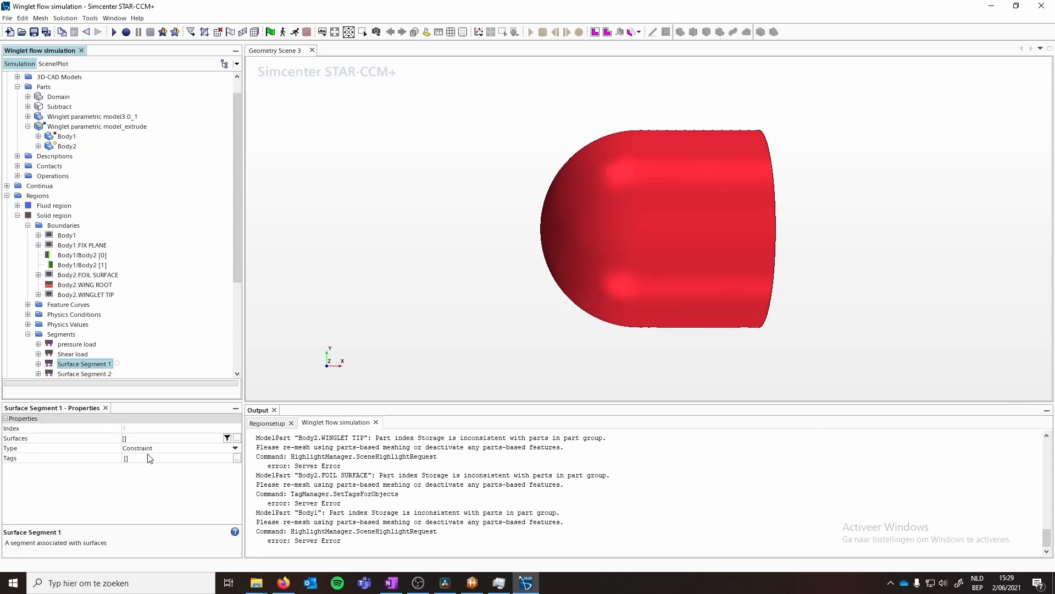
{"action": "left_click", "coordinate": [227, 439]}
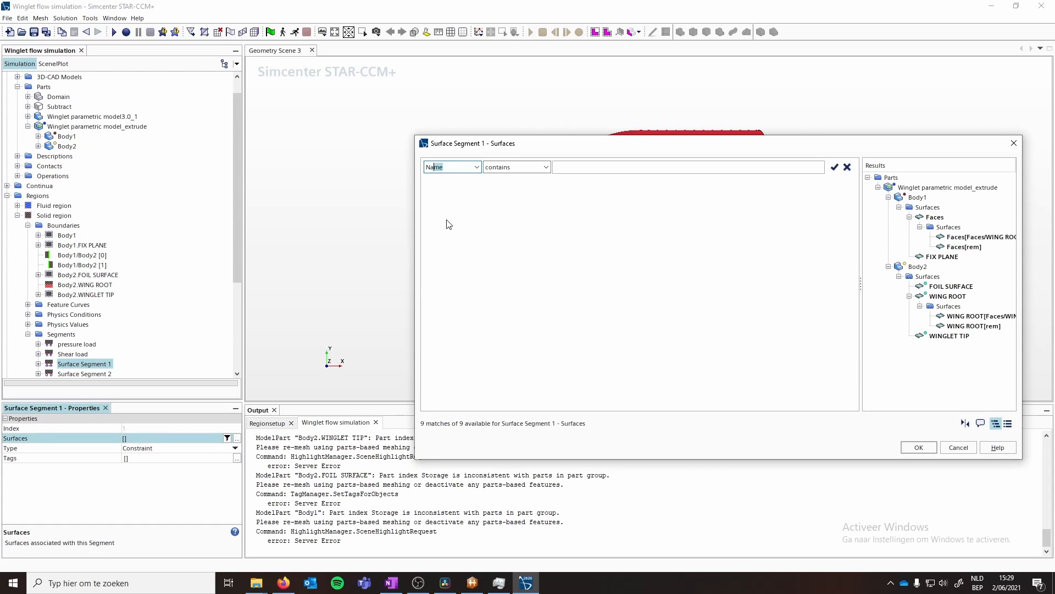
{"action": "key", "text": "Tab"}
{"action": "key", "text": "Tab"}
{"action": "type", "text": "fix"}
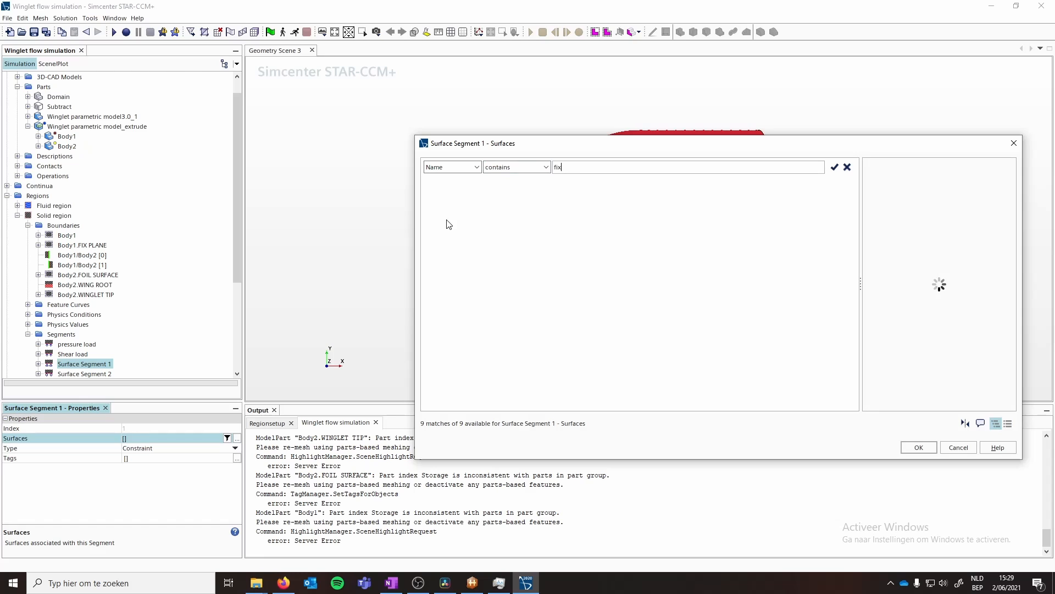
{"action": "left_click", "coordinate": [931, 449]}
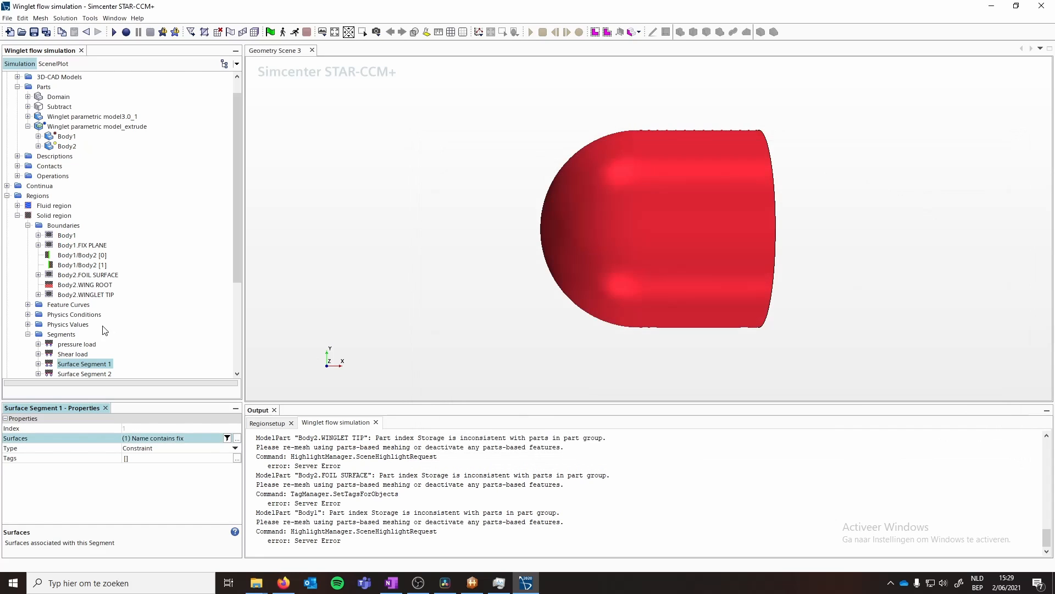
- Define Surface Segment 2's surfaces by a filter where Name contains root
{"action": "left_click", "coordinate": [81, 374]}
{"action": "left_click", "coordinate": [146, 439]}
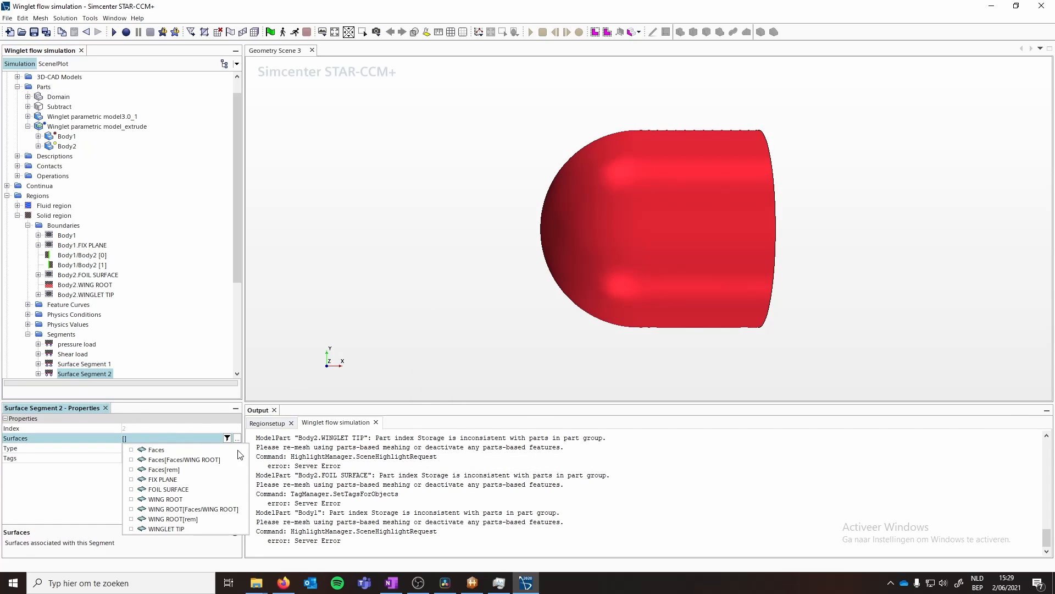
{"action": "left_click", "coordinate": [228, 438]}
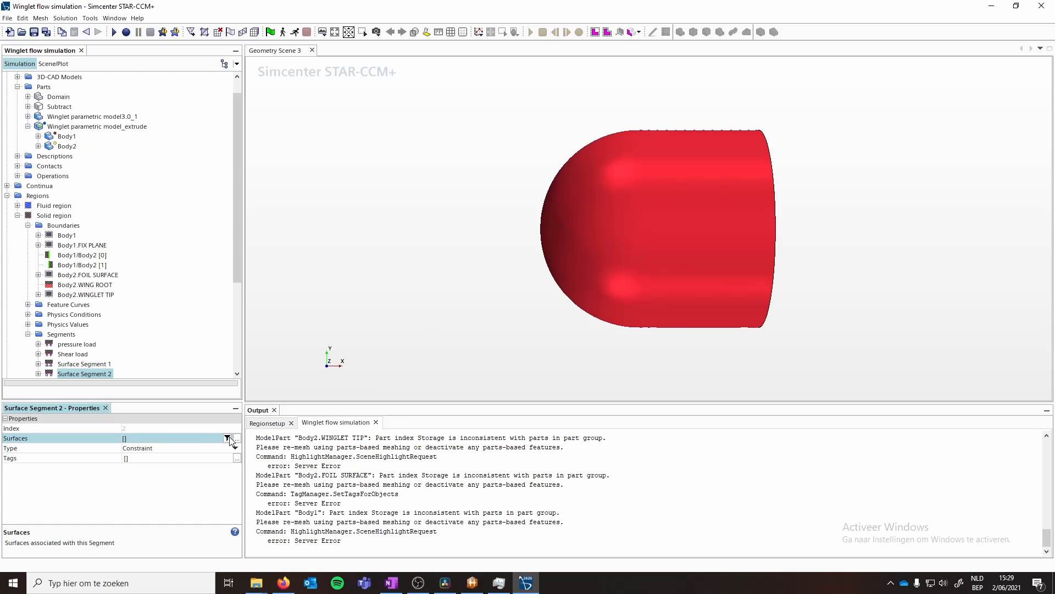
{"action": "left_click", "coordinate": [227, 438]}
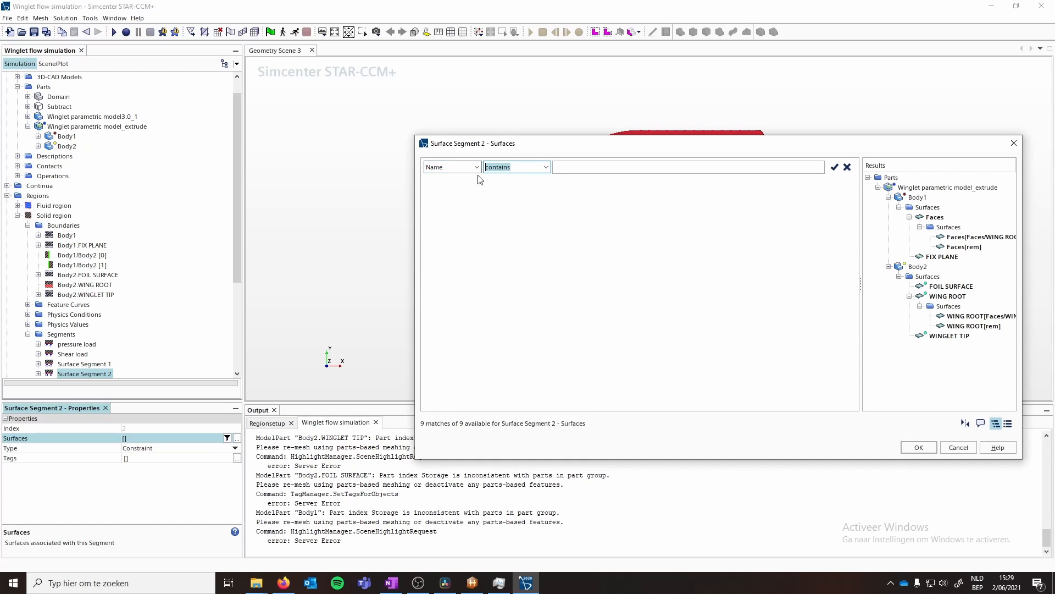
{"action": "key", "text": "Tab"}
{"action": "type", "text": "root"}
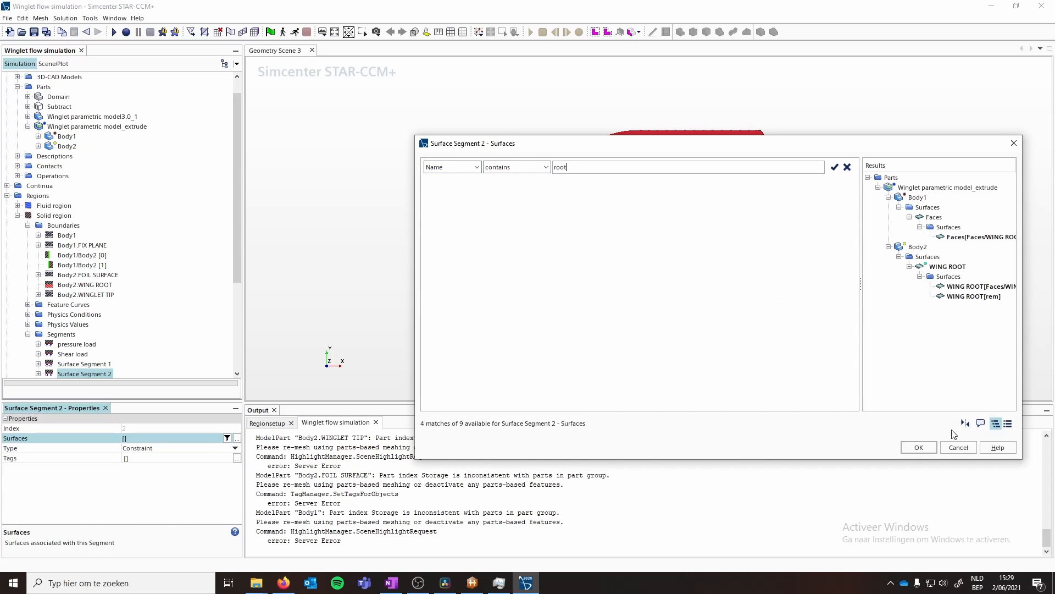
{"action": "left_click", "coordinate": [918, 447]}
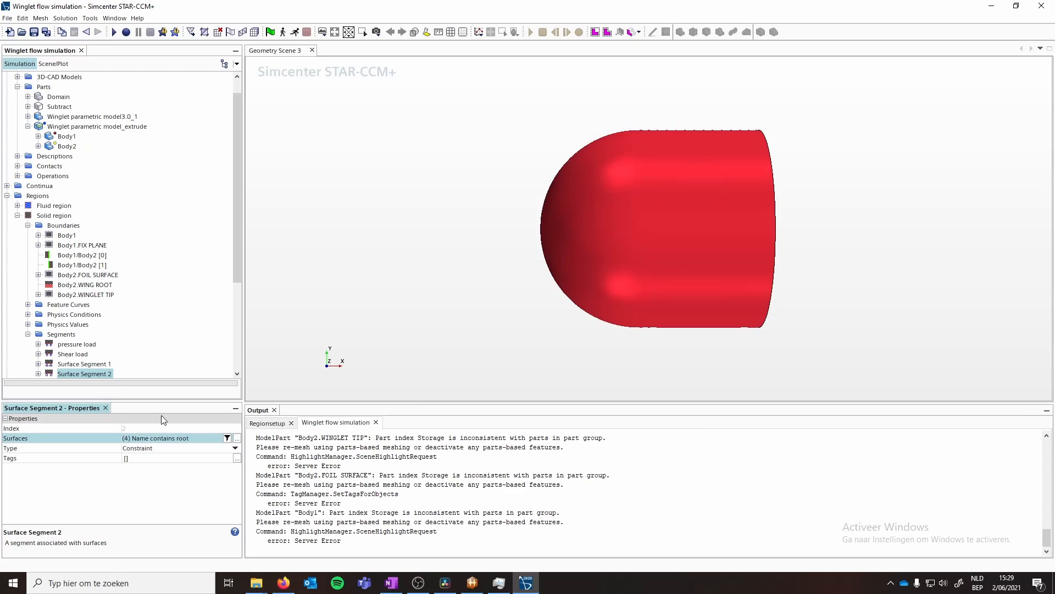
{"action": "scroll", "coordinate": [109, 359], "scroll_direction": "down", "scroll_amount": 3}
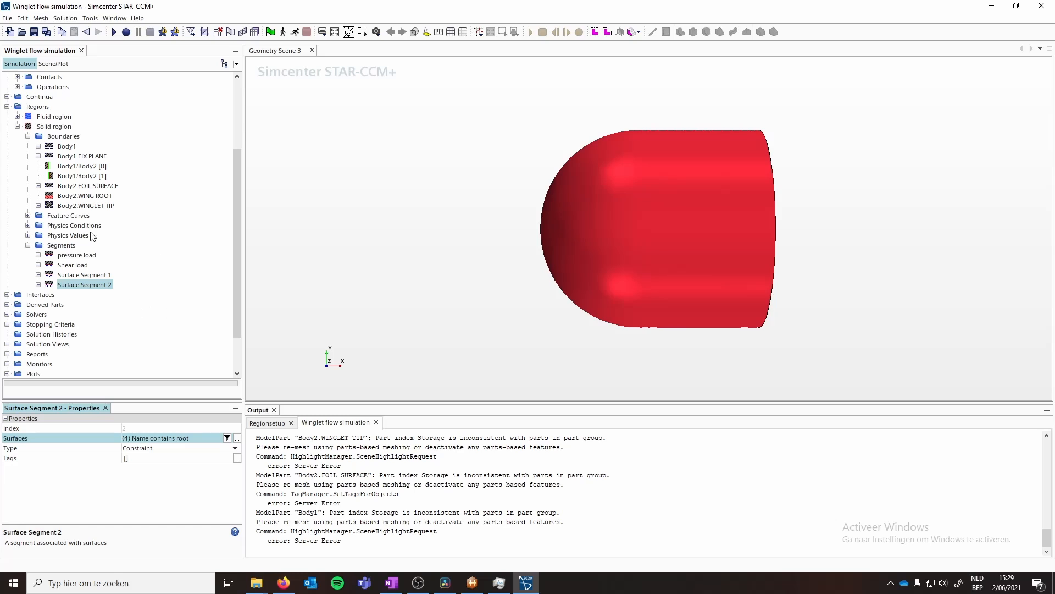
{"action": "double_click", "coordinate": [34, 246]}
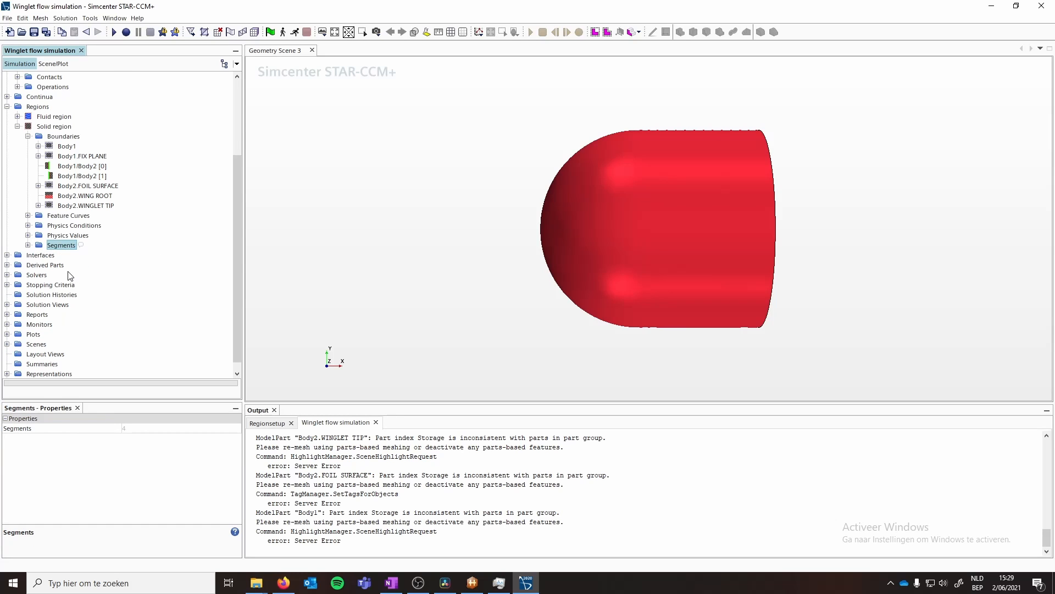
{"action": "scroll", "coordinate": [98, 337], "scroll_direction": "down", "scroll_amount": 10}
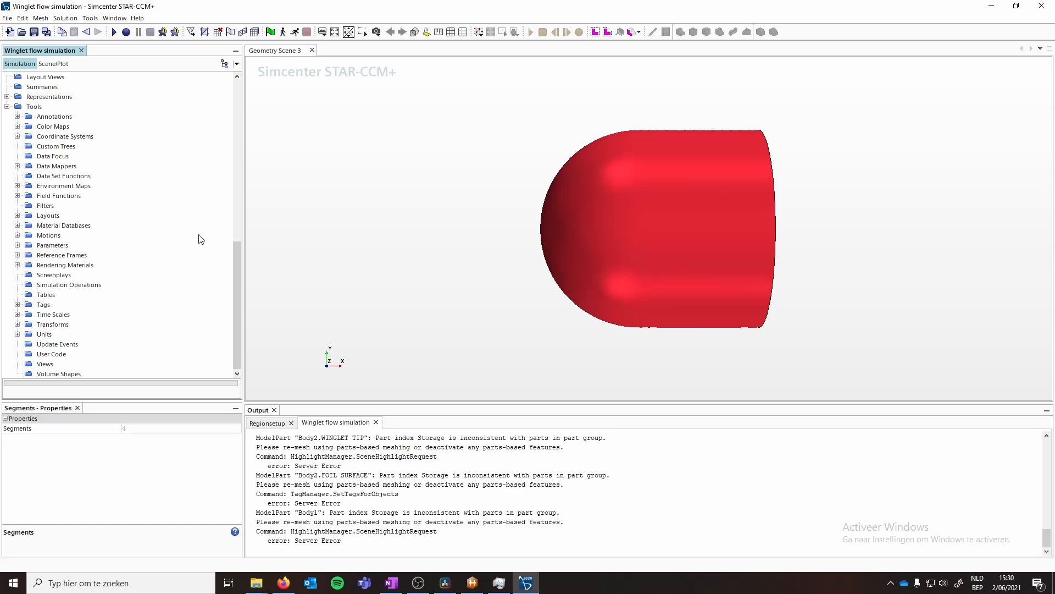
- Create a new simulation operations chain under Simulation Operations
{"action": "left_click", "coordinate": [52, 287]}
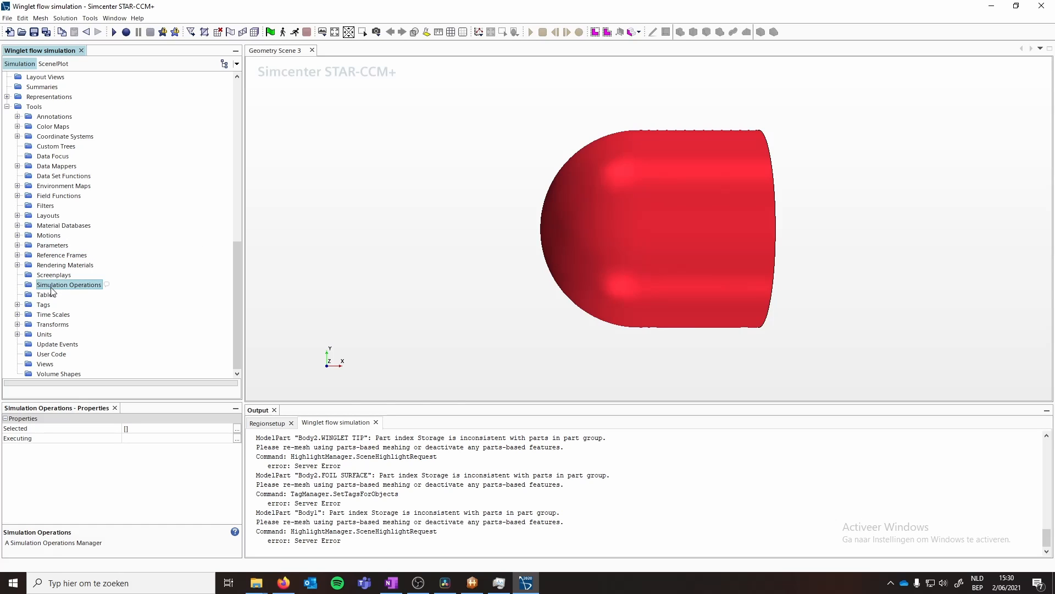
{"action": "right_click", "coordinate": [52, 291]}
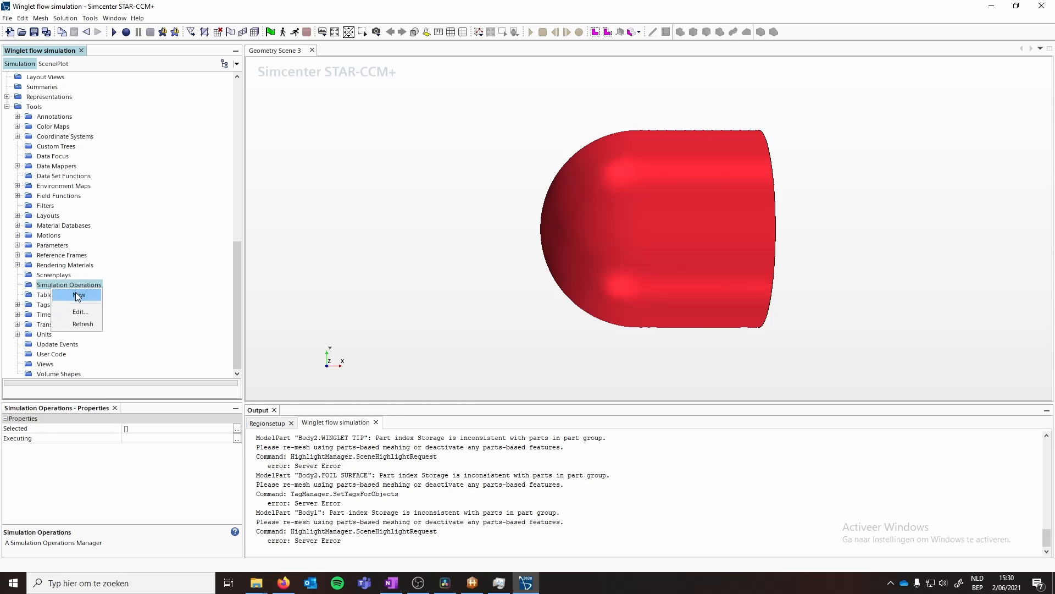
{"action": "left_click", "coordinate": [78, 296]}
- Add Clear Solution and Mesh operations to the chain's Operations folder
{"action": "right_click", "coordinate": [65, 305]}
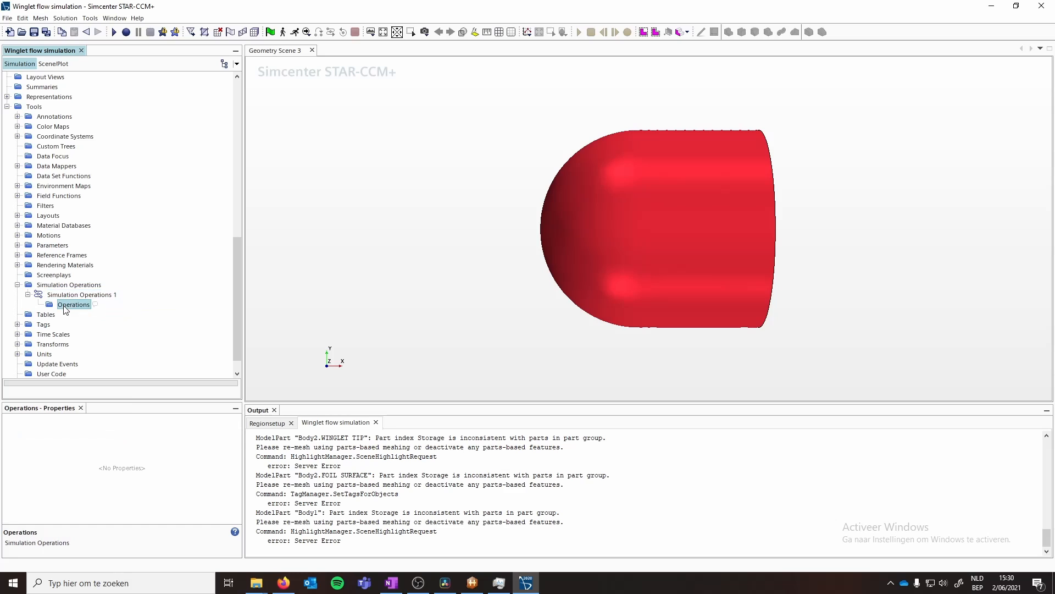
{"action": "mouse_move", "coordinate": [100, 313]}
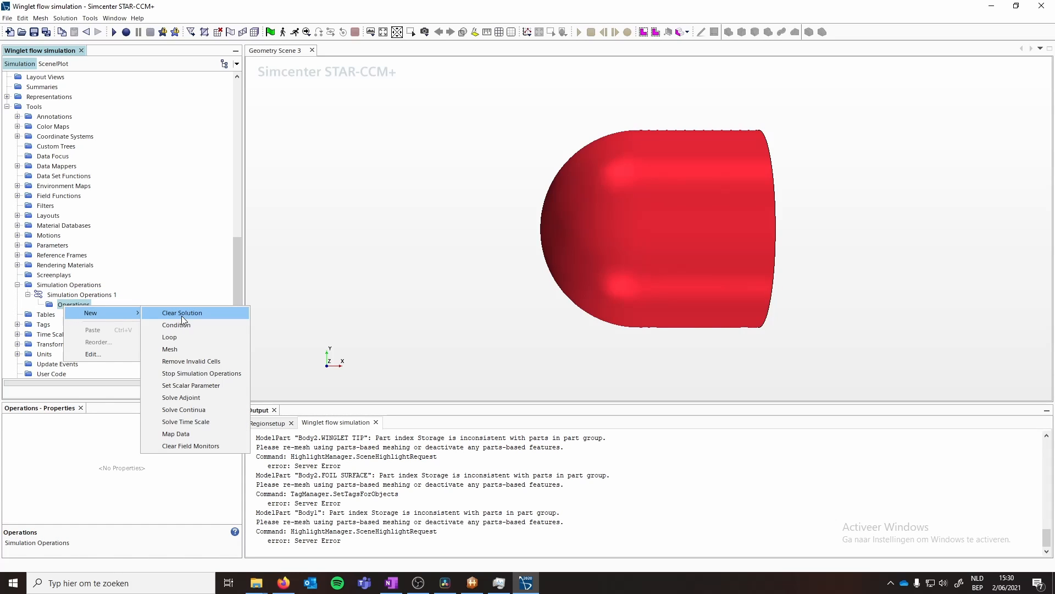
{"action": "left_click", "coordinate": [182, 319]}
{"action": "right_click", "coordinate": [75, 306]}
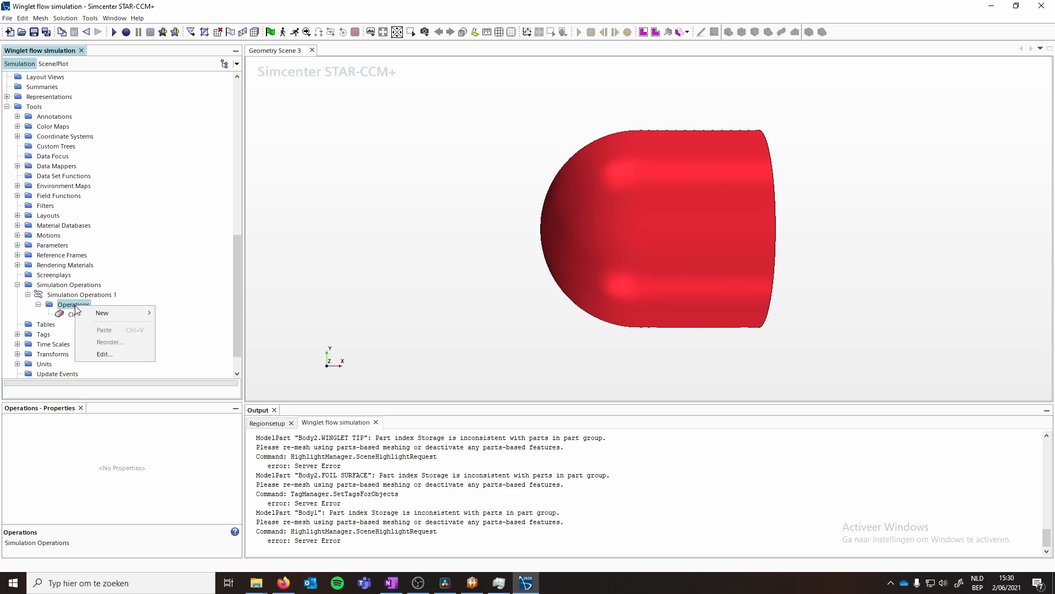
{"action": "mouse_move", "coordinate": [115, 312]}
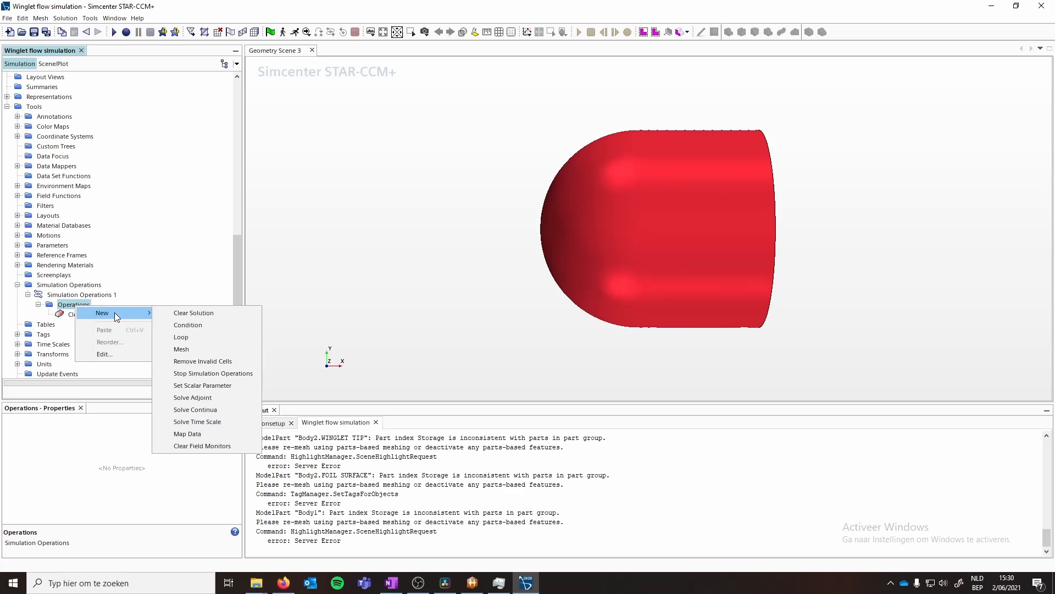
{"action": "left_click", "coordinate": [203, 347]}
{"action": "left_click", "coordinate": [76, 325]}
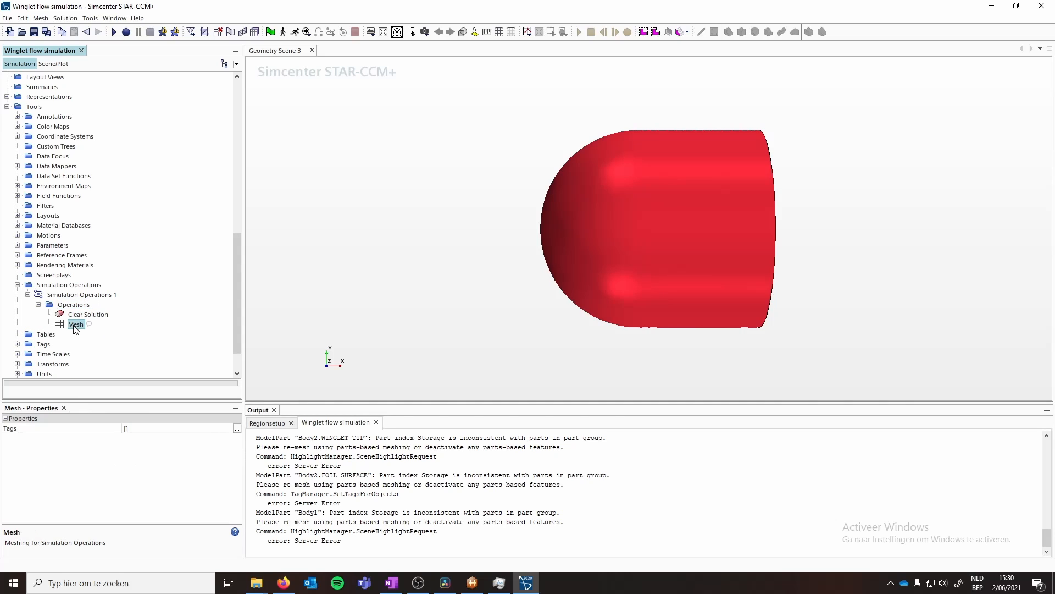
- Add a Solve Continua operation to the chain and delete it again
{"action": "right_click", "coordinate": [75, 305]}
{"action": "mouse_move", "coordinate": [115, 314]}
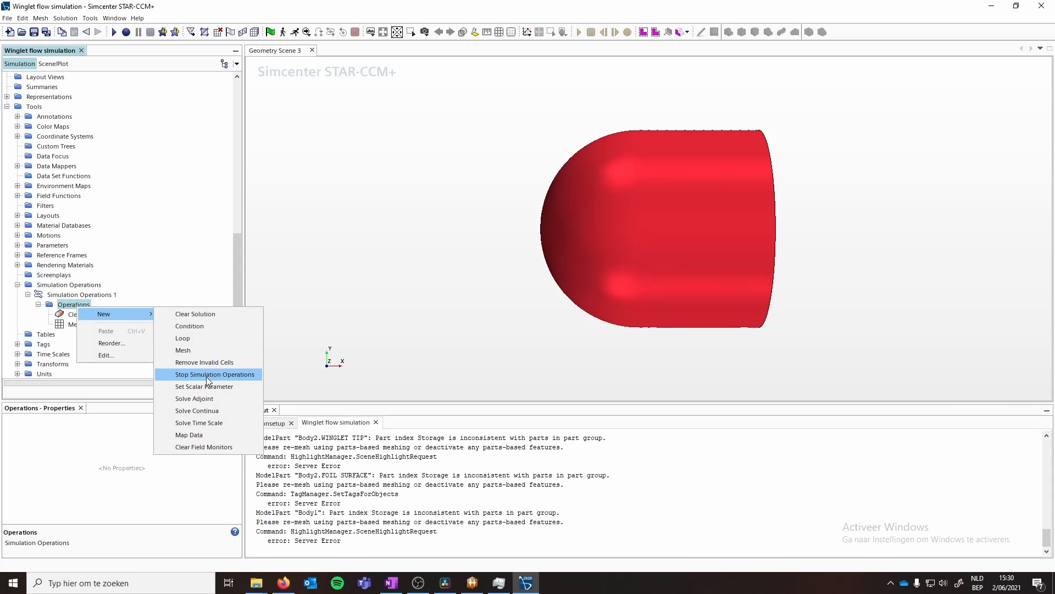
{"action": "left_click", "coordinate": [204, 409]}
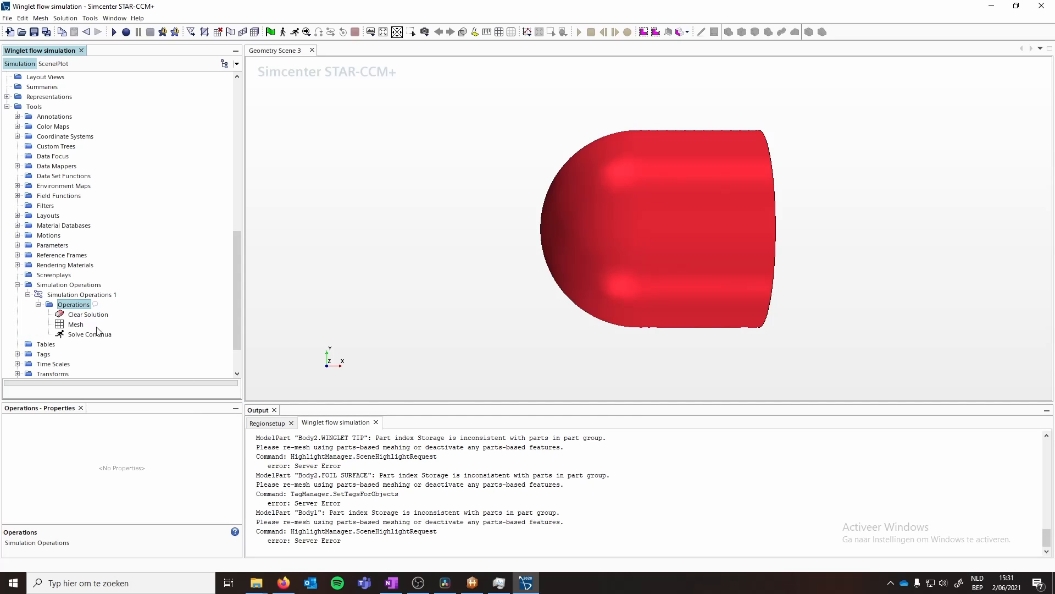
{"action": "scroll", "coordinate": [92, 338], "scroll_direction": "down", "scroll_amount": 3}
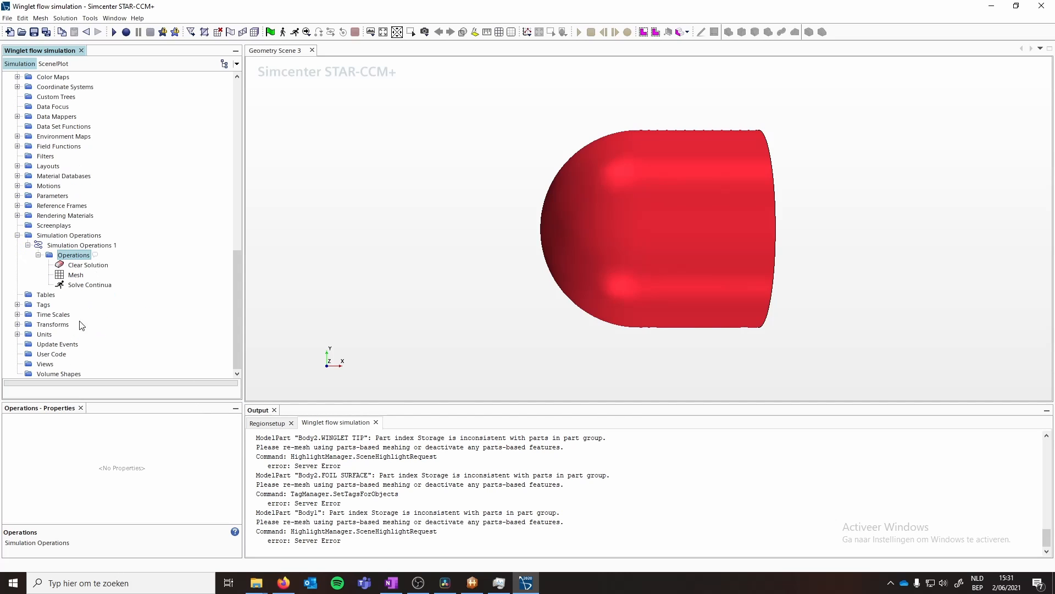
{"action": "left_click", "coordinate": [18, 314]}
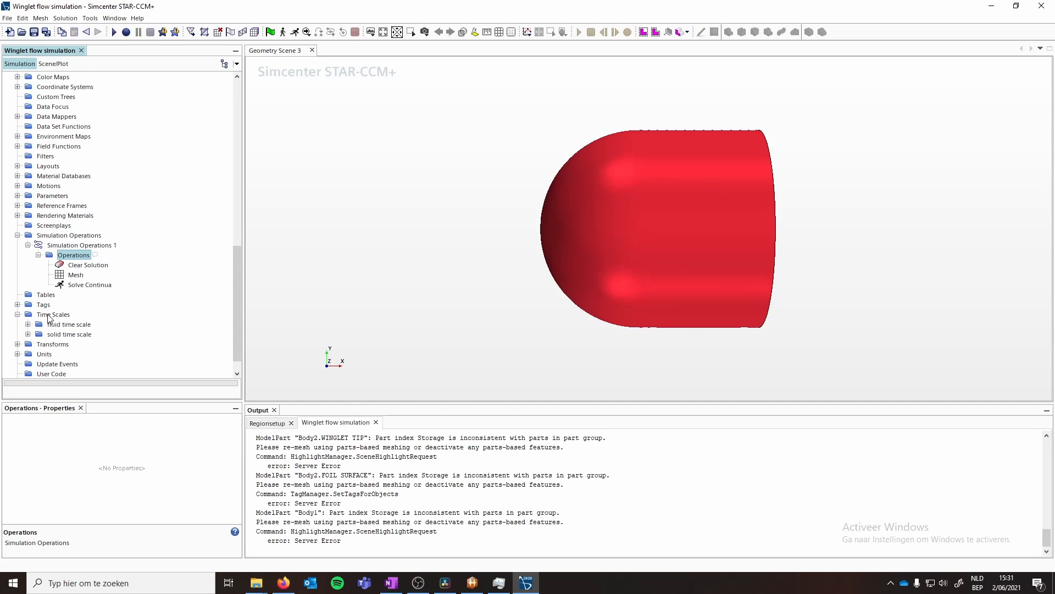
{"action": "left_click", "coordinate": [78, 285]}
{"action": "left_click", "coordinate": [138, 428]}
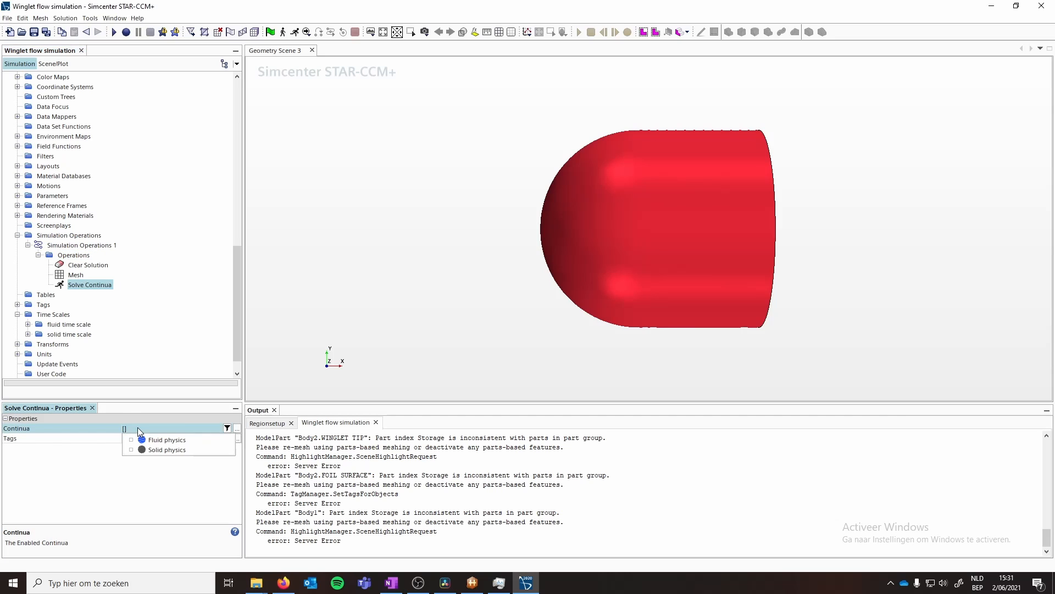
{"action": "right_click", "coordinate": [80, 285]}
{"action": "left_click", "coordinate": [113, 346]}
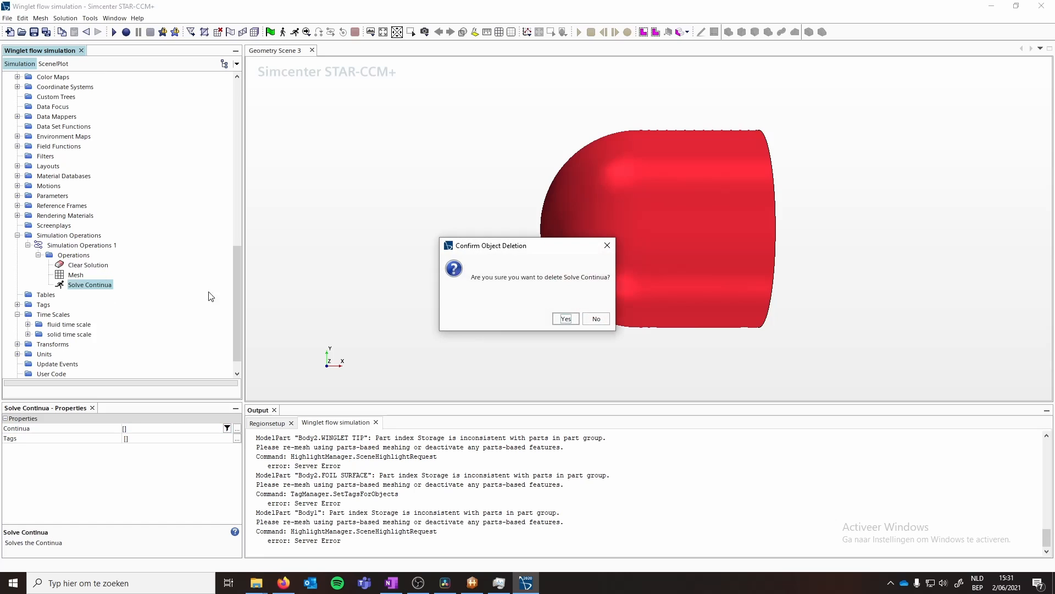
{"action": "left_click", "coordinate": [568, 318]}
- Add a Solve Time Scale operation and set its time scale to fluid time scale
{"action": "right_click", "coordinate": [74, 255]}
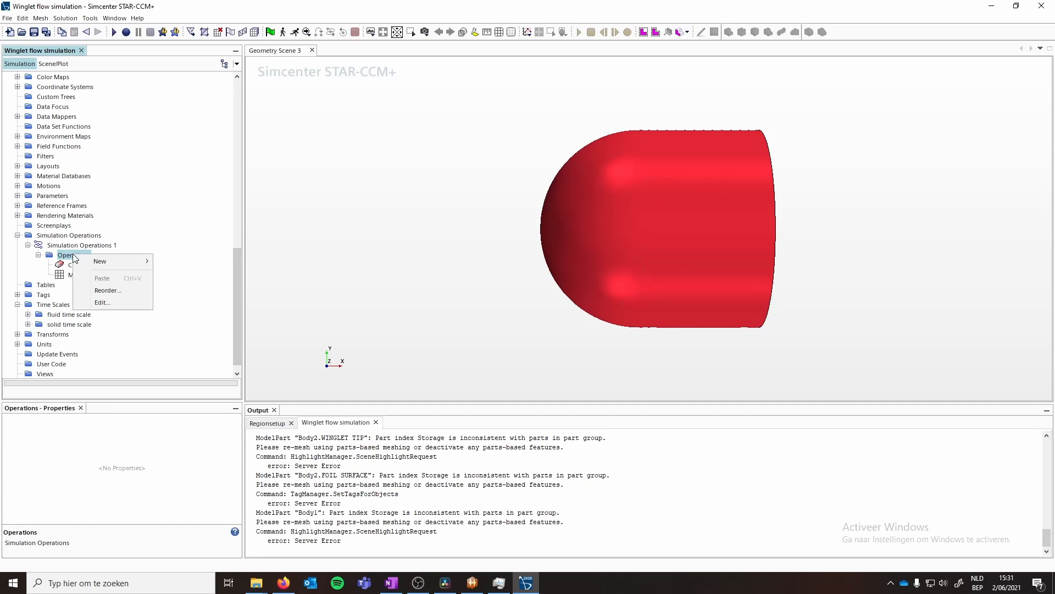
{"action": "mouse_move", "coordinate": [110, 261]}
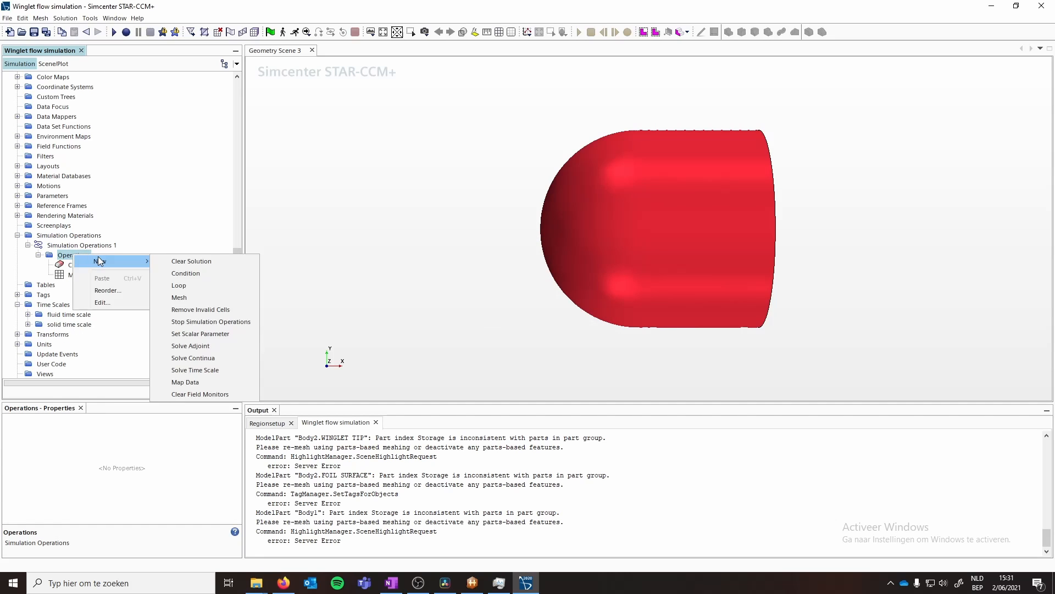
{"action": "left_click", "coordinate": [199, 373]}
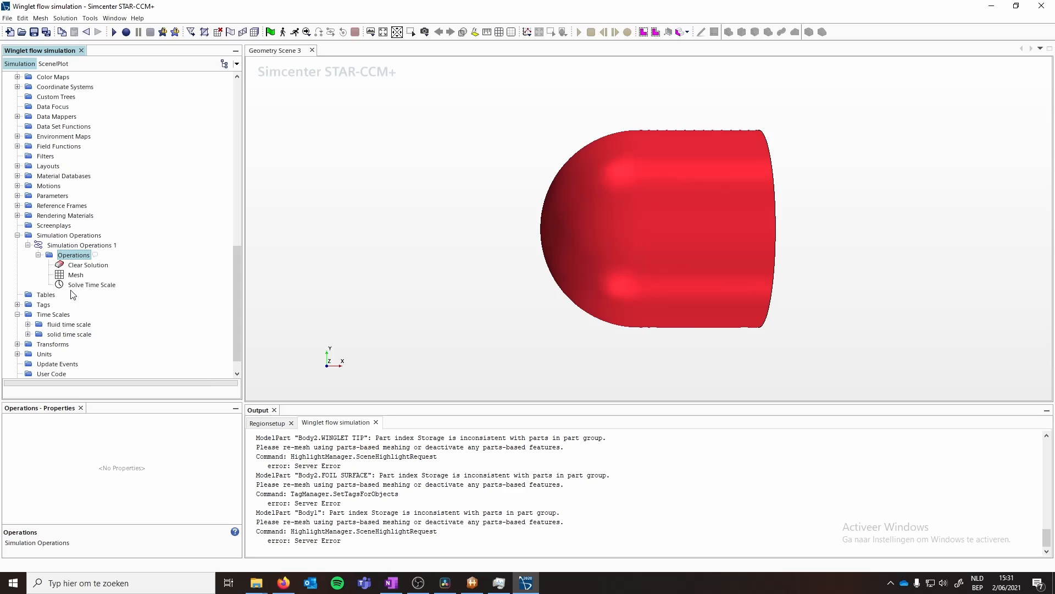
{"action": "left_click", "coordinate": [151, 428]}
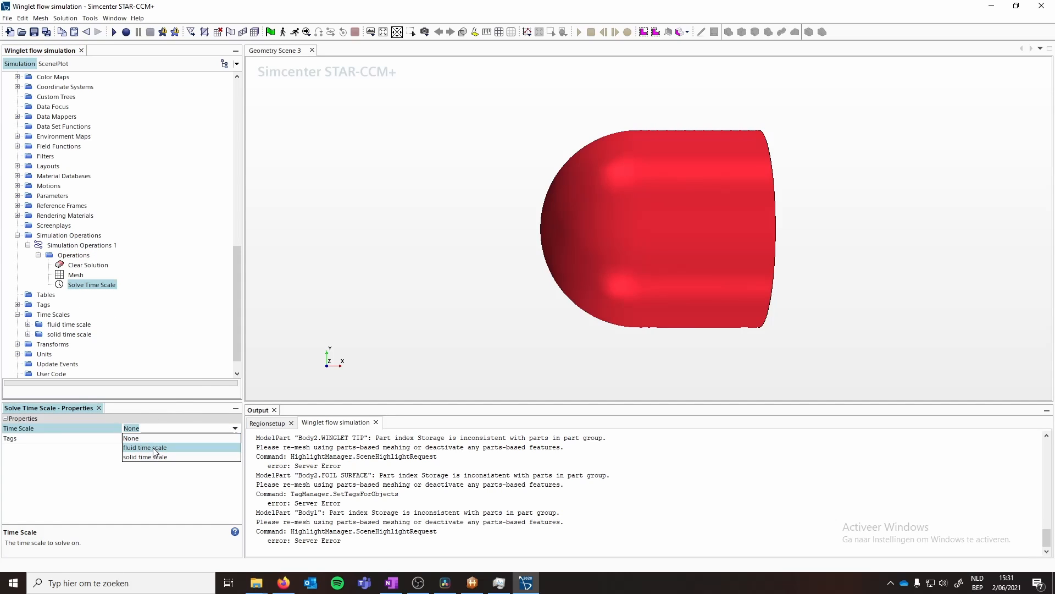
{"action": "left_click", "coordinate": [156, 447]}
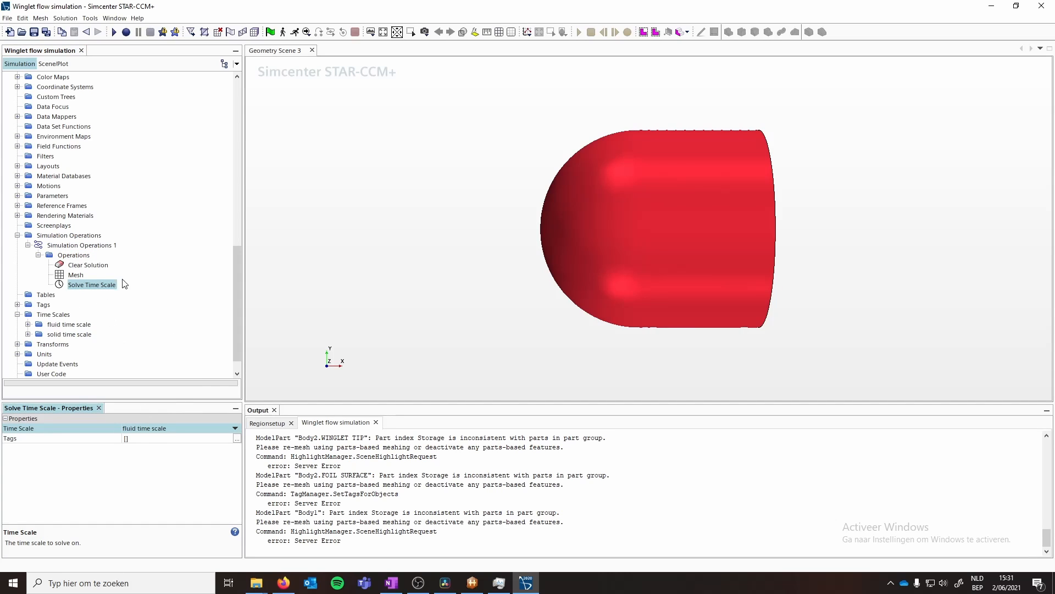
- Add a Map Data operation and assign Surface Data Mapper 1 as its data mapper
{"action": "left_click", "coordinate": [73, 255]}
{"action": "mouse_move", "coordinate": [106, 263]}
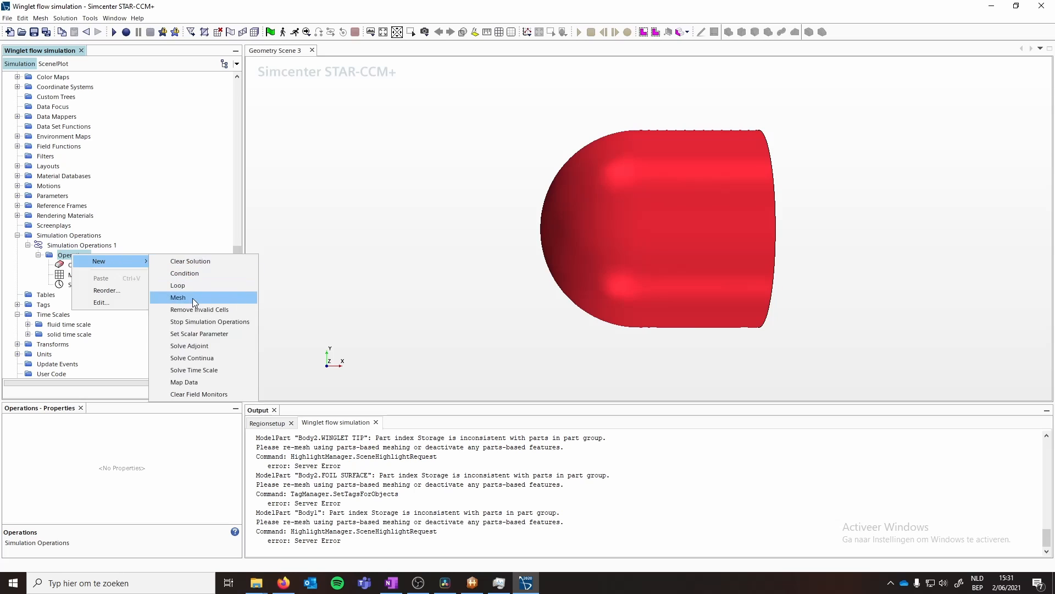
{"action": "left_click", "coordinate": [185, 382]}
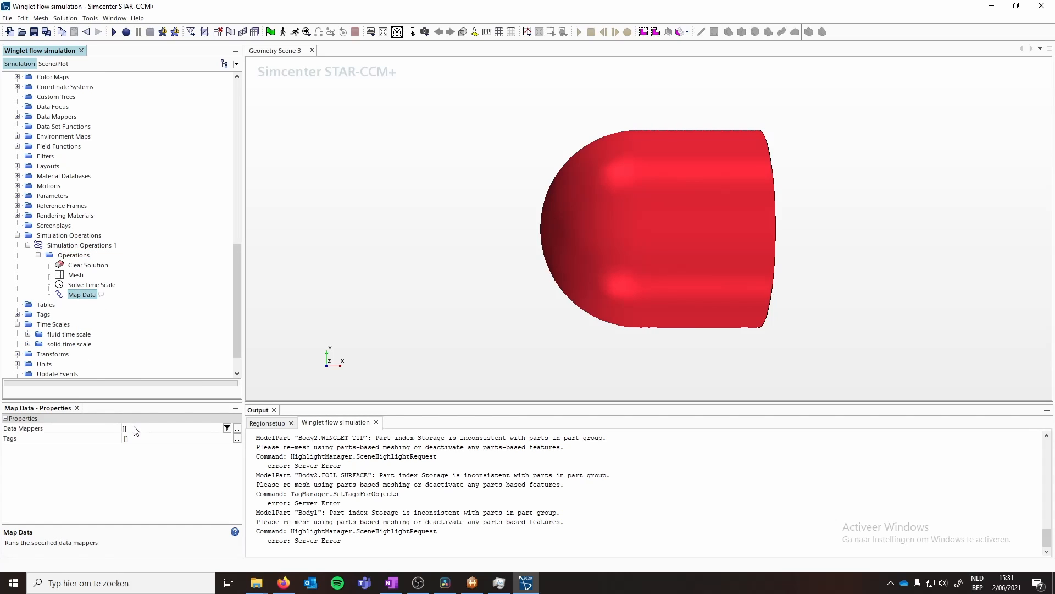
{"action": "left_click", "coordinate": [136, 430]}
{"action": "left_click", "coordinate": [147, 437]}
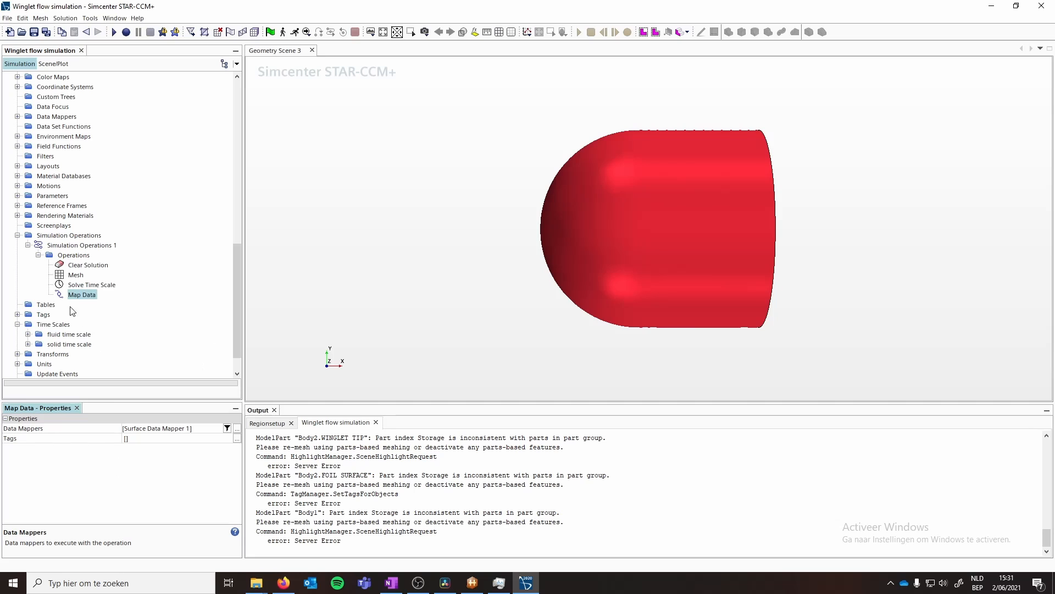
- Activate the Simulation Operations 1 chain
{"action": "left_click", "coordinate": [68, 249]}
{"action": "right_click", "coordinate": [67, 248]}
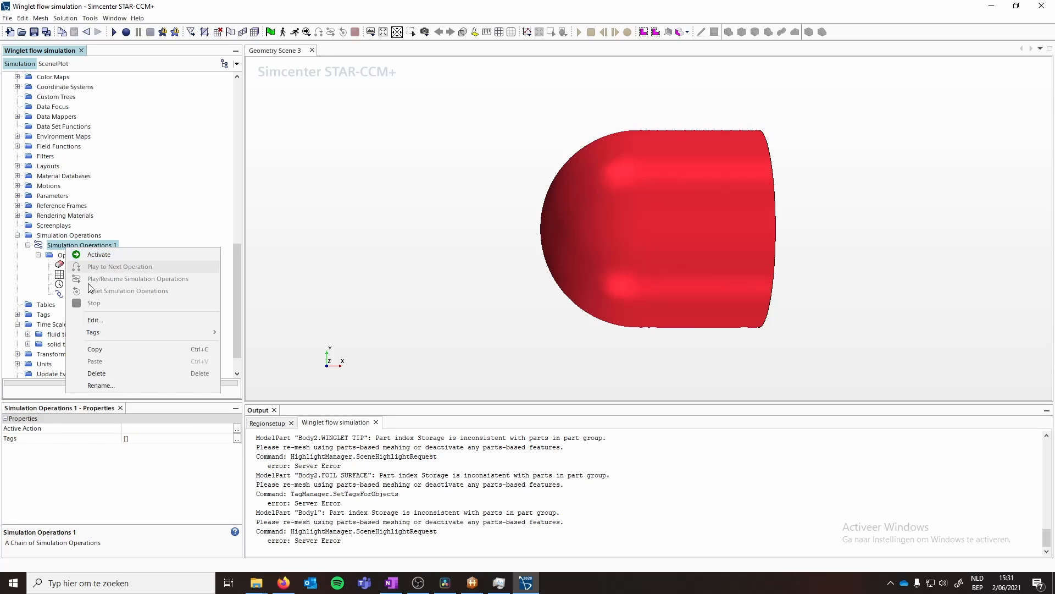
{"action": "left_click", "coordinate": [72, 255]}
- Add a second Solve Time Scale operation and set its time scale to solid time scale
{"action": "left_click", "coordinate": [71, 255]}
{"action": "right_click", "coordinate": [71, 256]}
{"action": "mouse_move", "coordinate": [97, 264]}
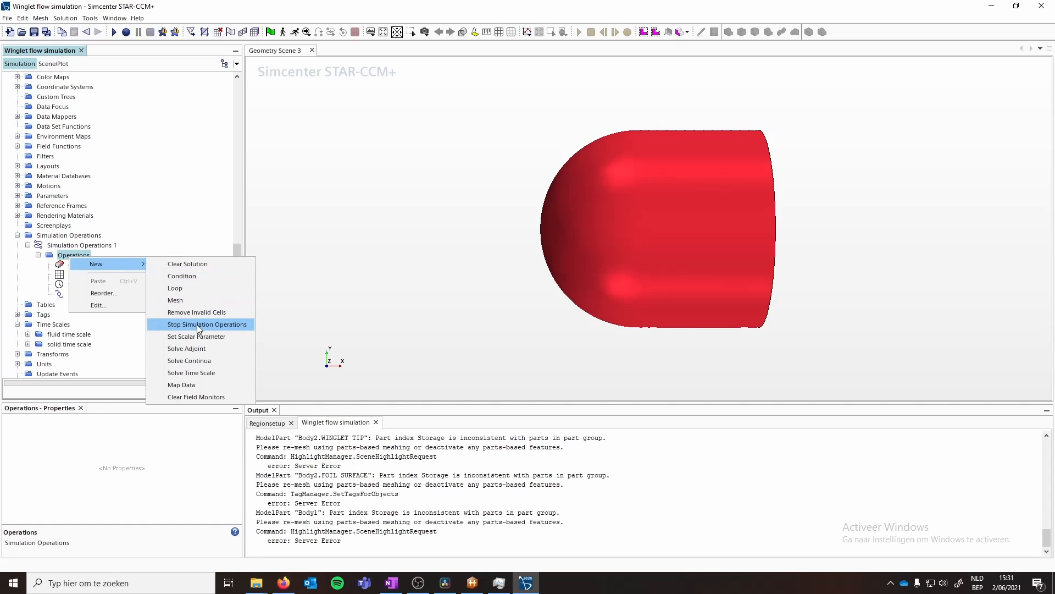
{"action": "left_click", "coordinate": [197, 373]}
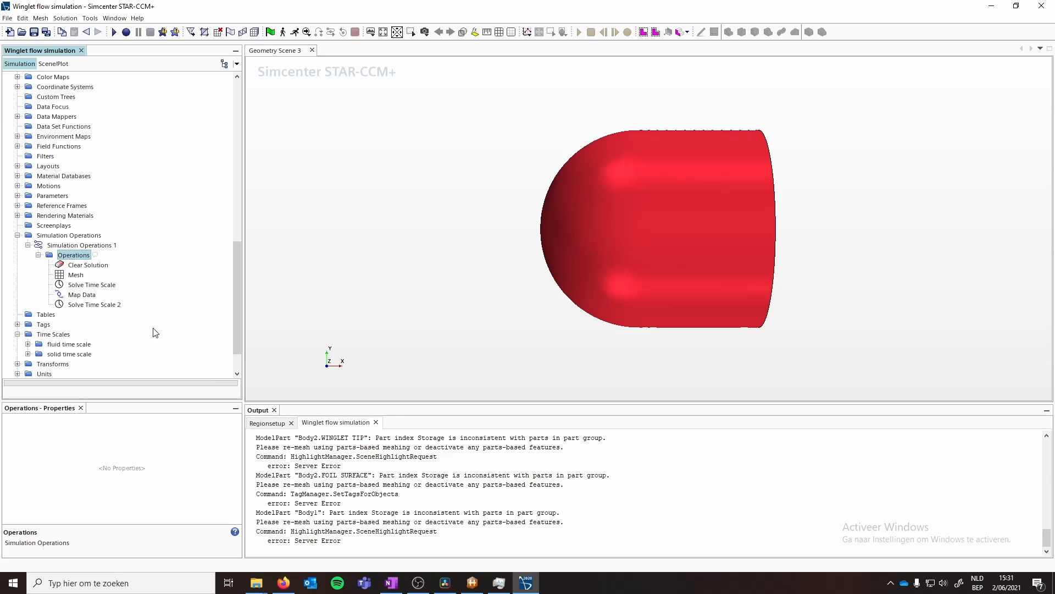
{"action": "left_click", "coordinate": [165, 429]}
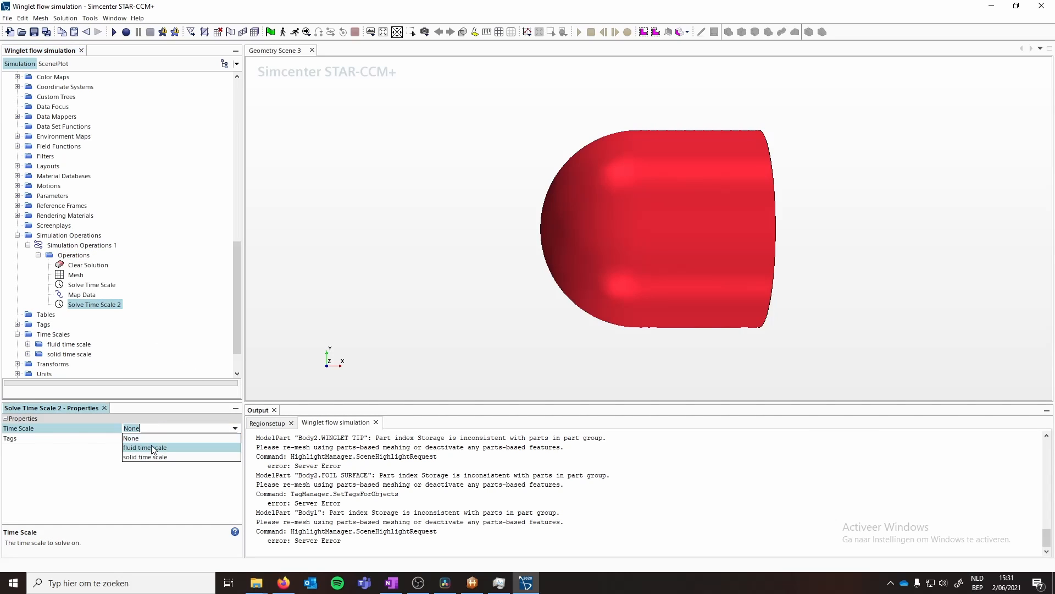
{"action": "left_click", "coordinate": [148, 455]}
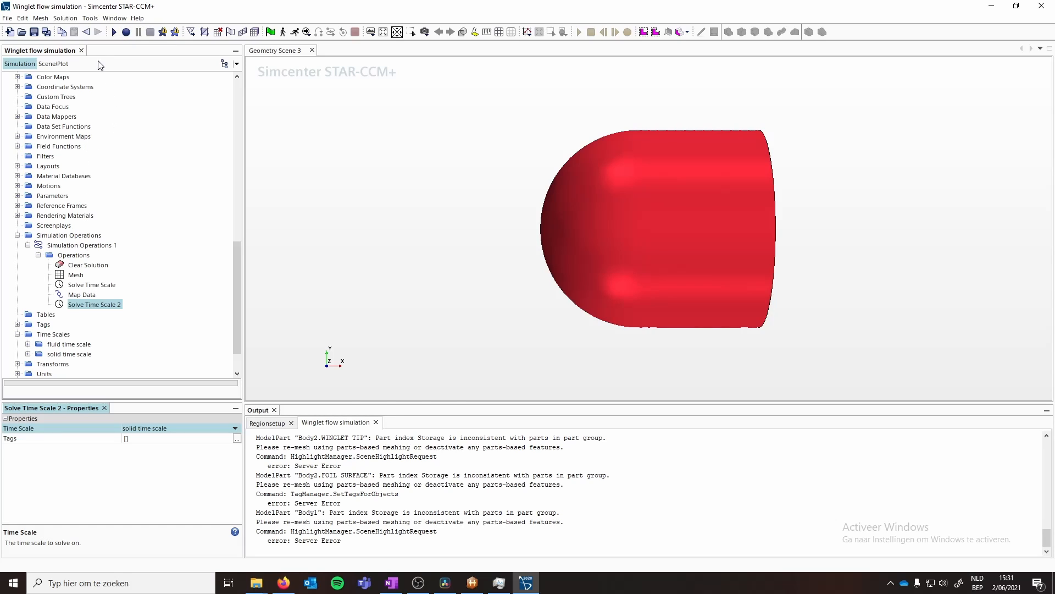
- Record a macro named runSimulation that runs the Simulation Operations 1 chain, then stop recording
{"action": "left_click", "coordinate": [126, 32]}
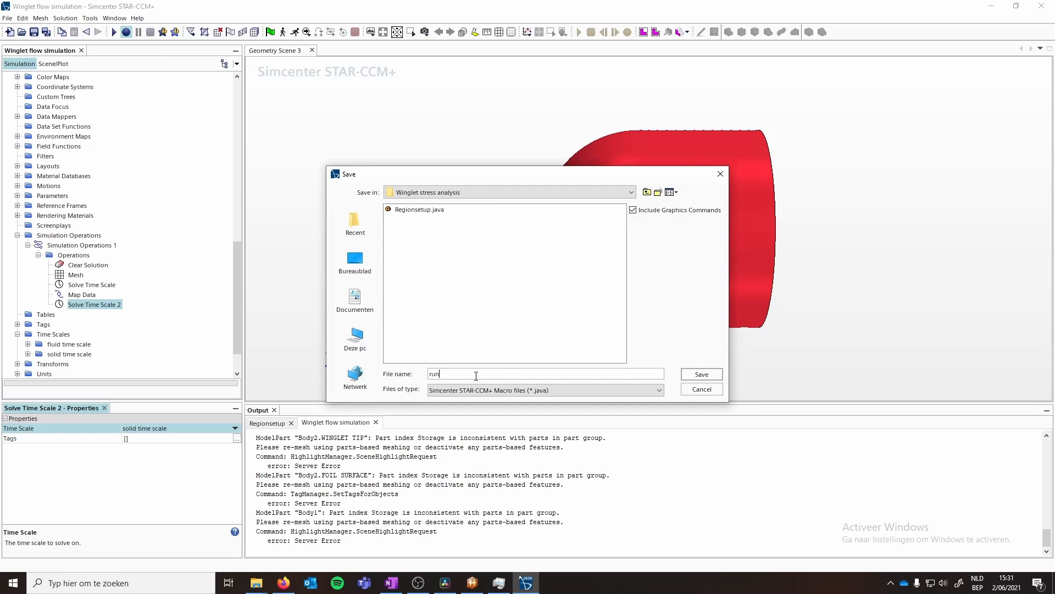
{"action": "key", "text": "Return"}
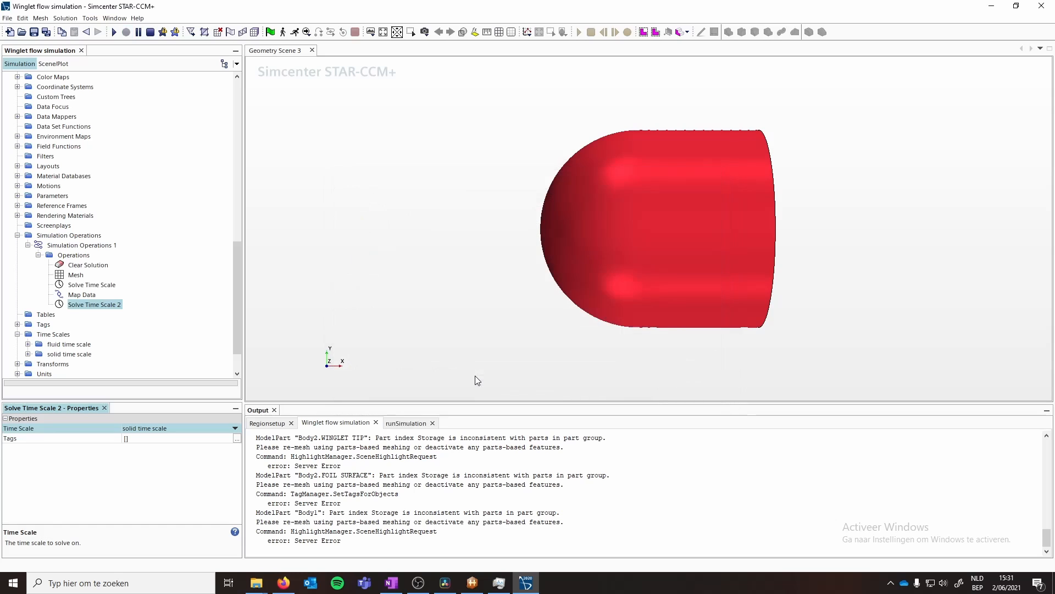
{"action": "left_click", "coordinate": [62, 247]}
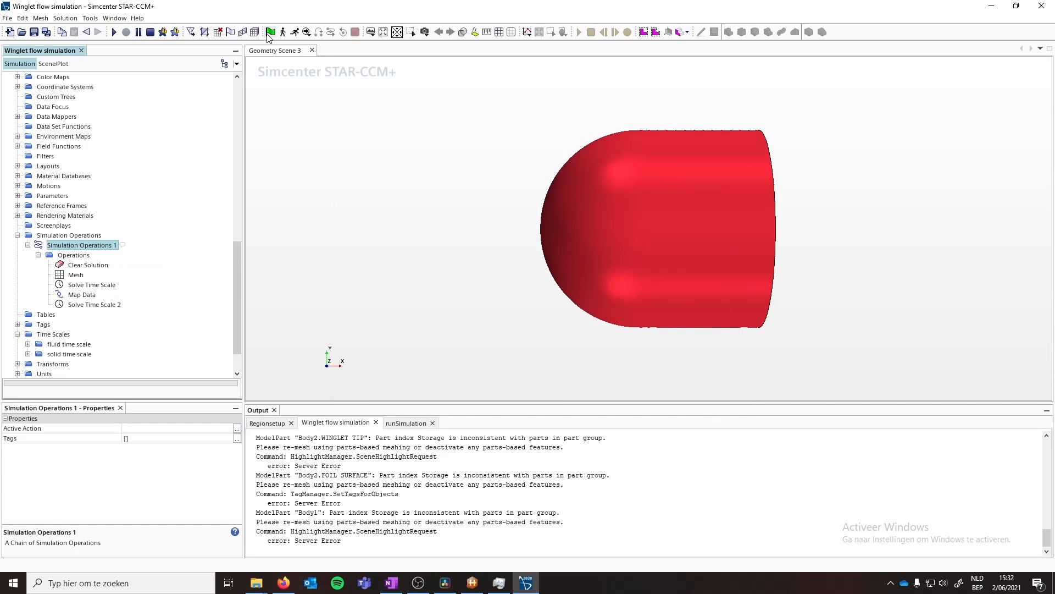
{"action": "left_click", "coordinate": [307, 32]}
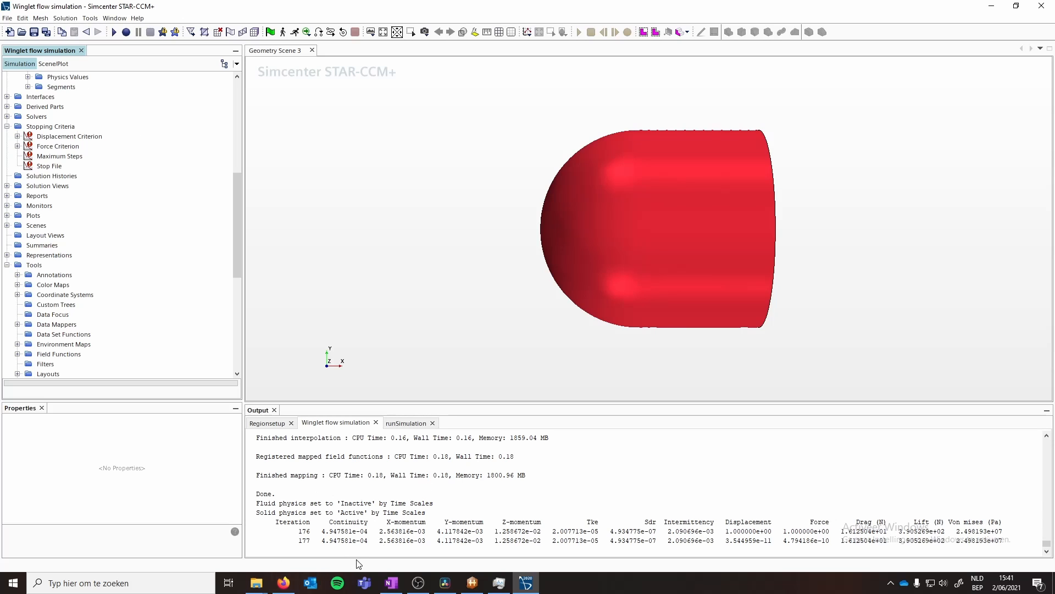
{"action": "scroll", "coordinate": [102, 267], "scroll_direction": "down", "scroll_amount": 7}
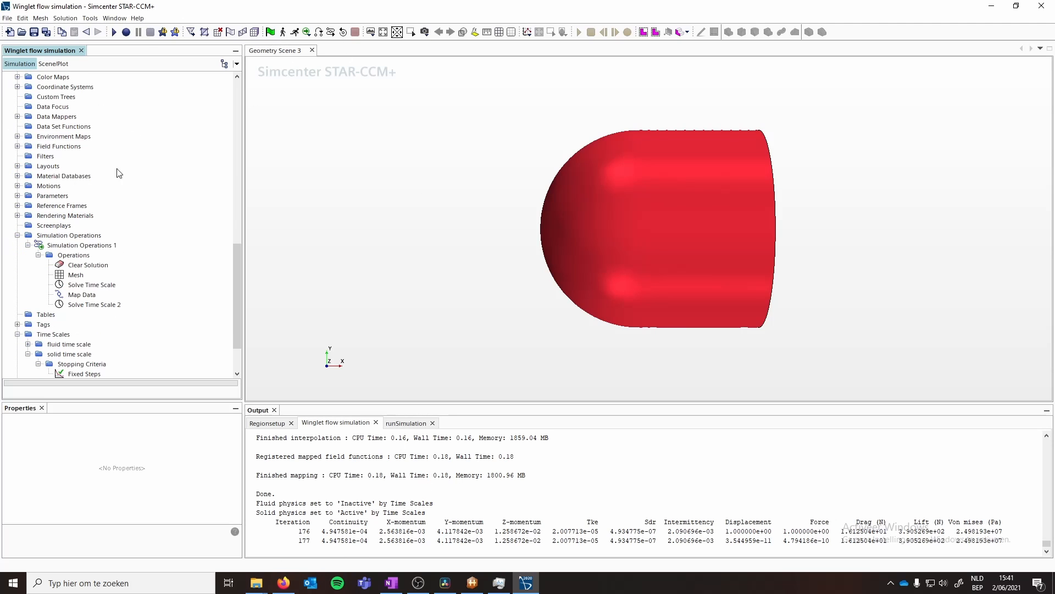
{"action": "left_click", "coordinate": [150, 33]}
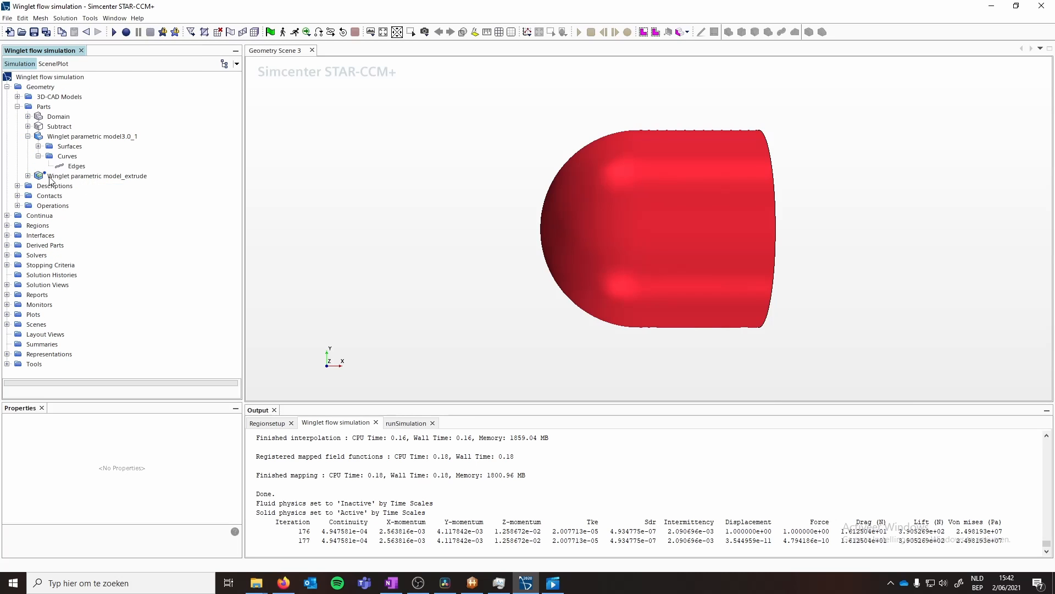
- Delete the Winglet parametric model_extrude part from the simulation's geometry parts
{"action": "left_click", "coordinate": [70, 177]}
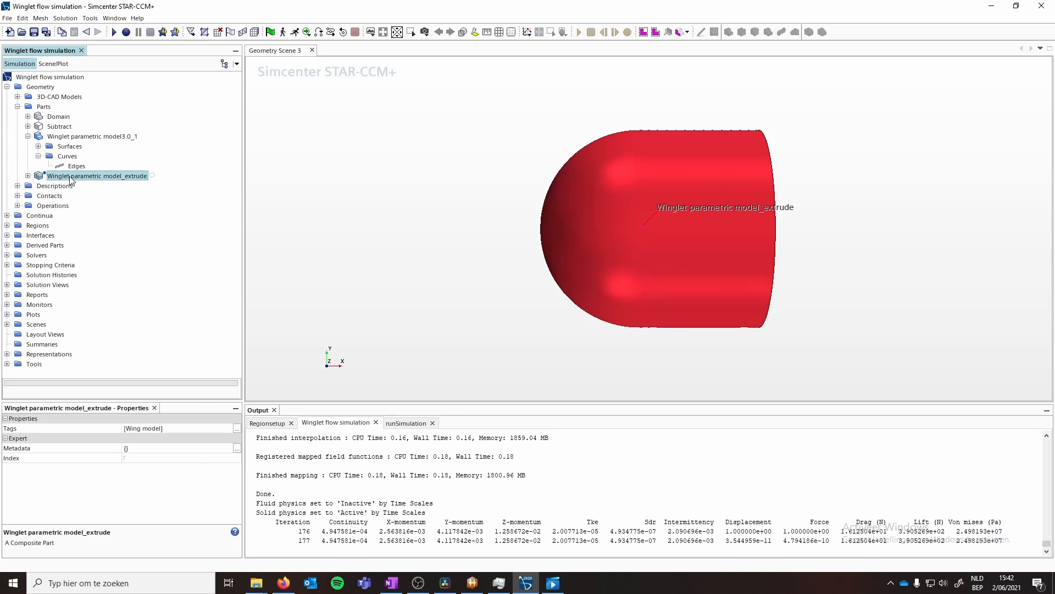
{"action": "right_click", "coordinate": [71, 177]}
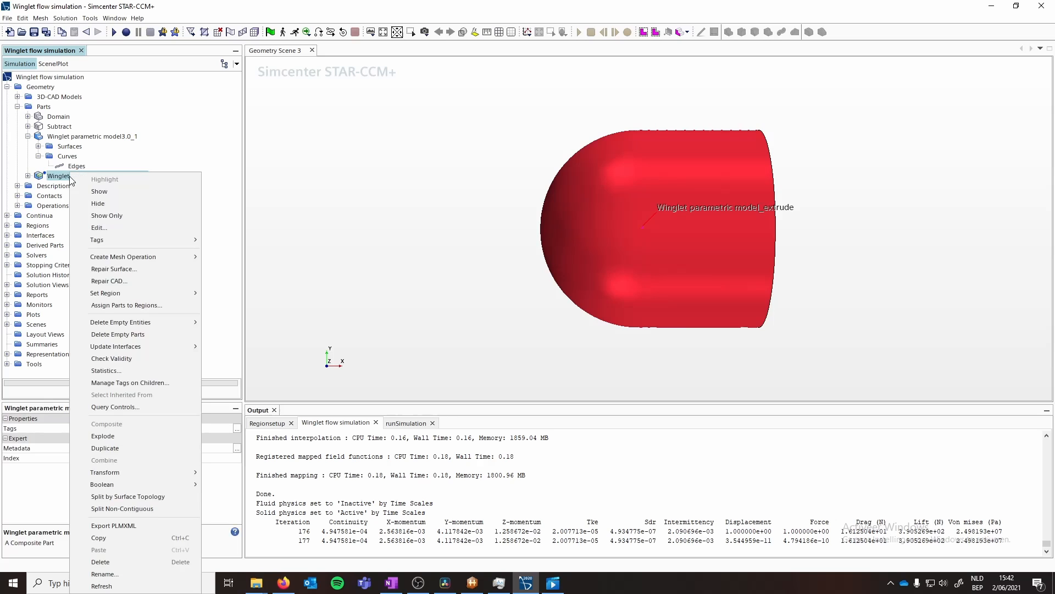
{"action": "left_click", "coordinate": [109, 561]}
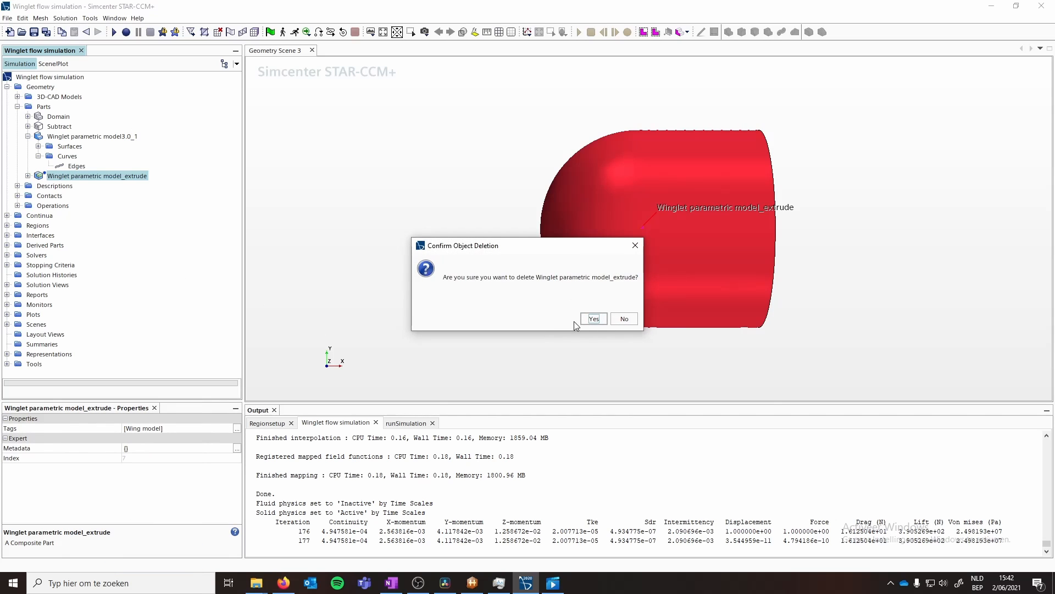
{"action": "left_click", "coordinate": [586, 321]}
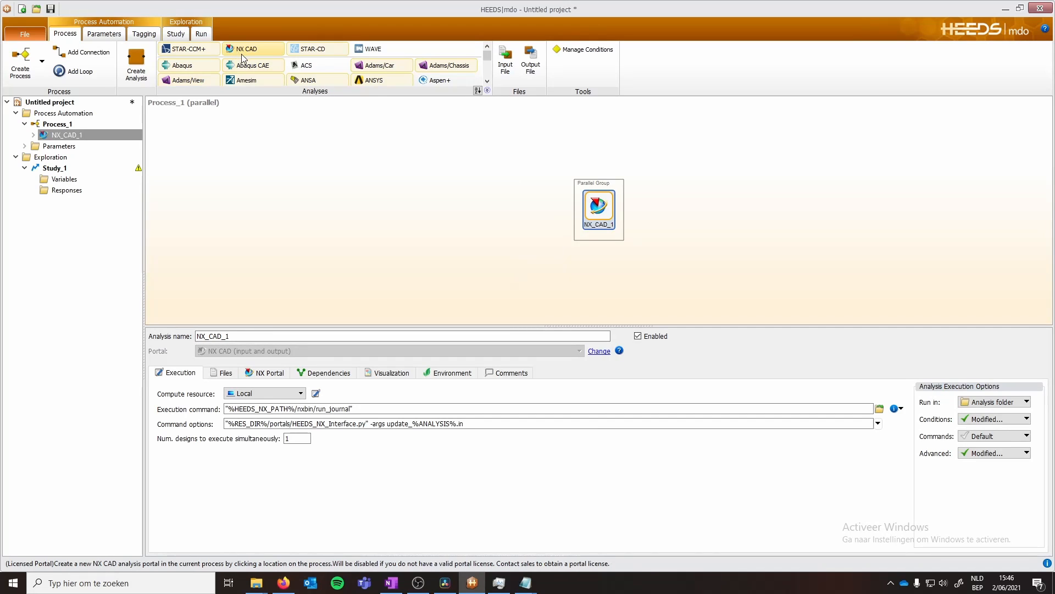
- In HEEDS MDO, add a second NX CAD analysis and a STAR-CCM+ analysis importing Winglet flow simulation.sim with auto tagging turned off
{"action": "left_click_drag", "start_coordinate": [253, 48], "coordinate": [596, 234]}
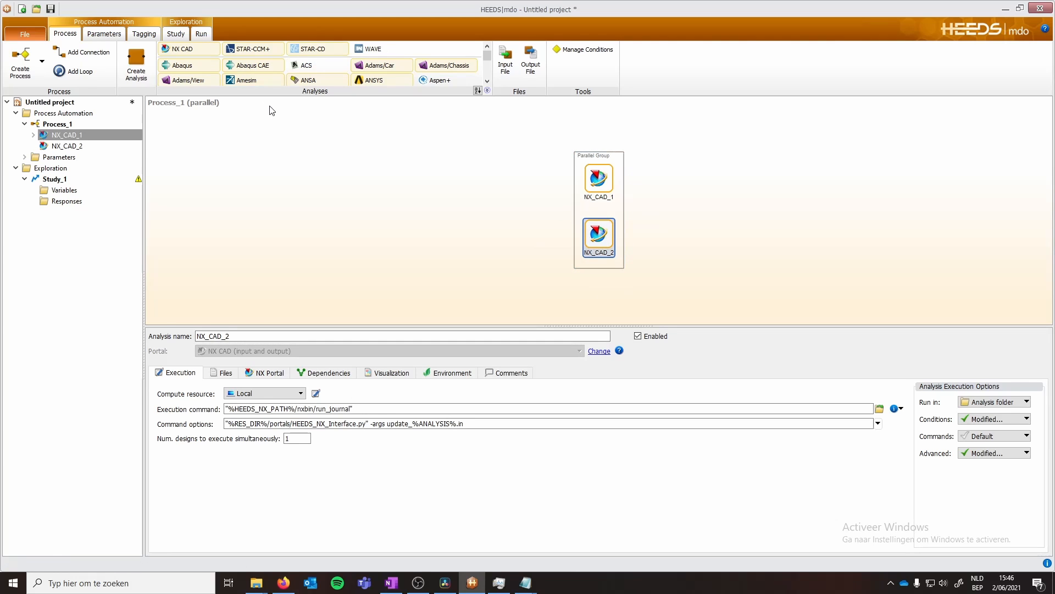
{"action": "left_click_drag", "start_coordinate": [253, 48], "coordinate": [646, 192]}
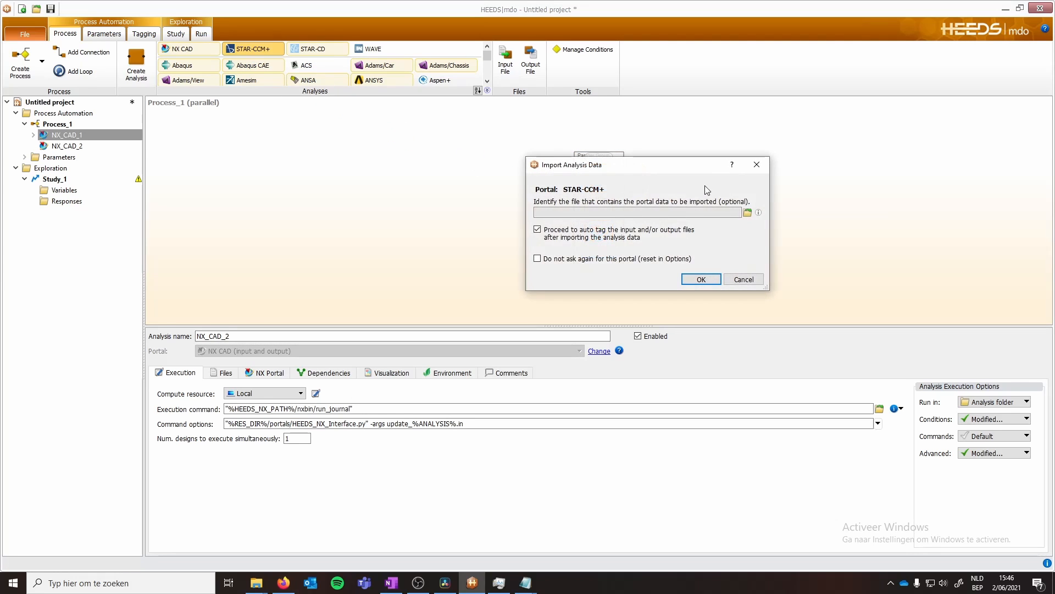
{"action": "left_click", "coordinate": [747, 210]}
{"action": "left_click", "coordinate": [681, 253]}
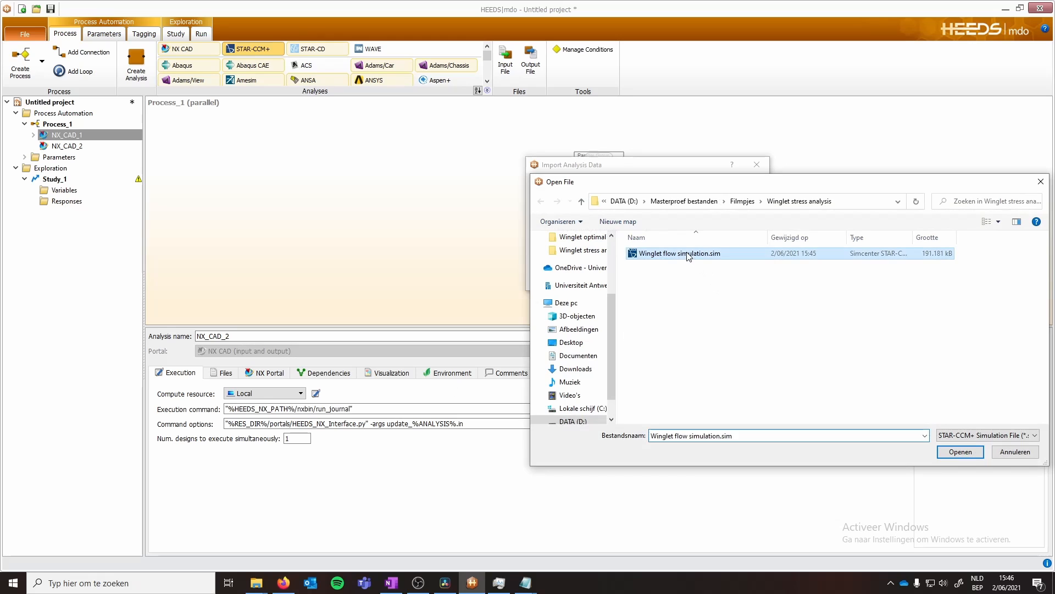
{"action": "left_click", "coordinate": [960, 451]}
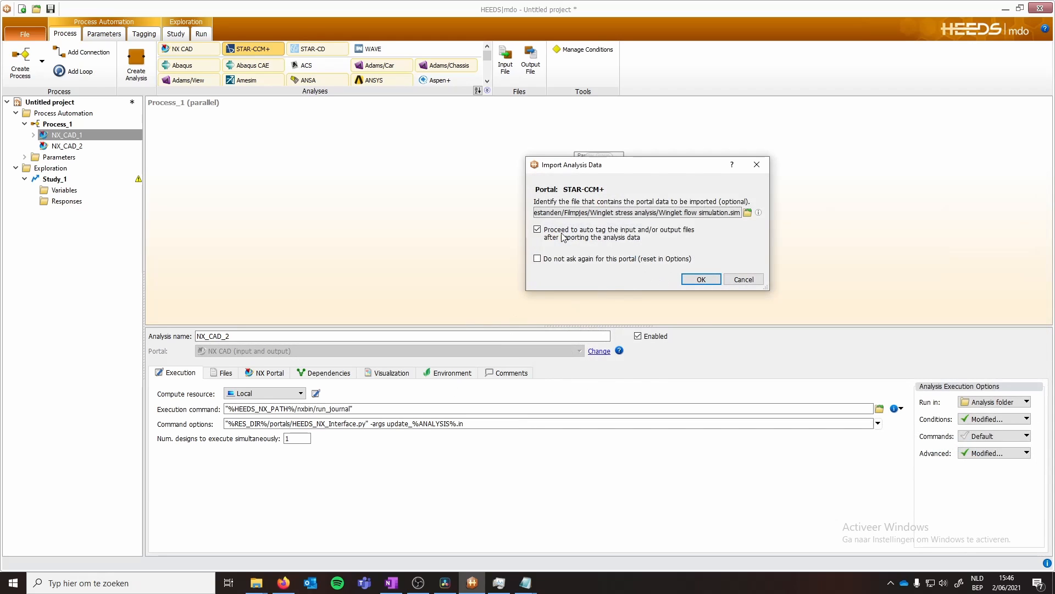
{"action": "left_click", "coordinate": [537, 229]}
{"action": "left_click", "coordinate": [699, 279]}
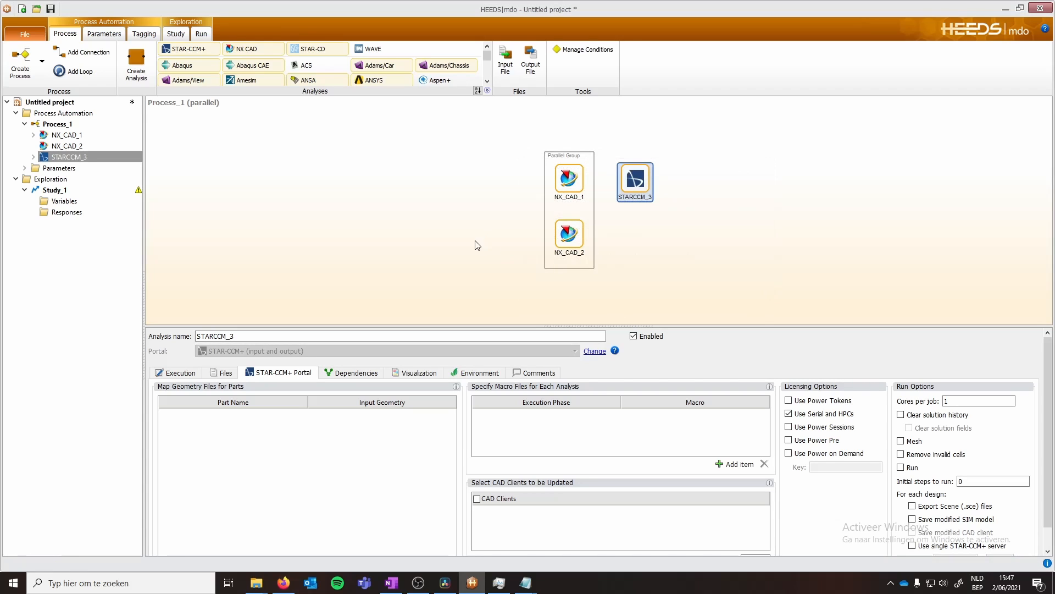
- Add Winglet parametric model_extrude.prt as an input file of the NX_CAD_2 analysis
{"action": "left_click", "coordinate": [222, 372]}
{"action": "left_click", "coordinate": [568, 234]}
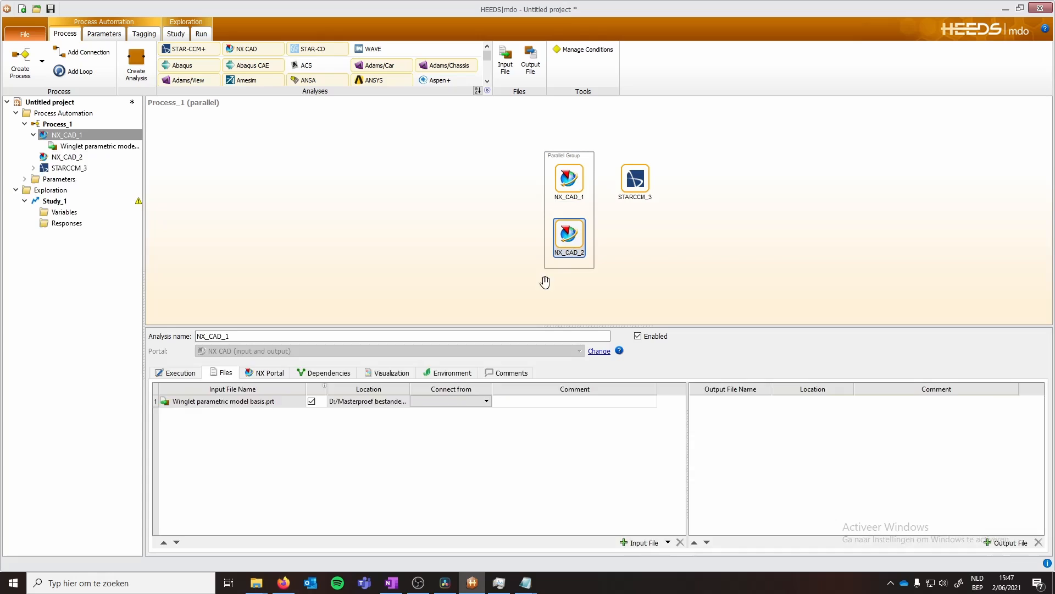
{"action": "right_click", "coordinate": [232, 427]}
{"action": "left_click", "coordinate": [248, 433]}
{"action": "left_click", "coordinate": [165, 92]}
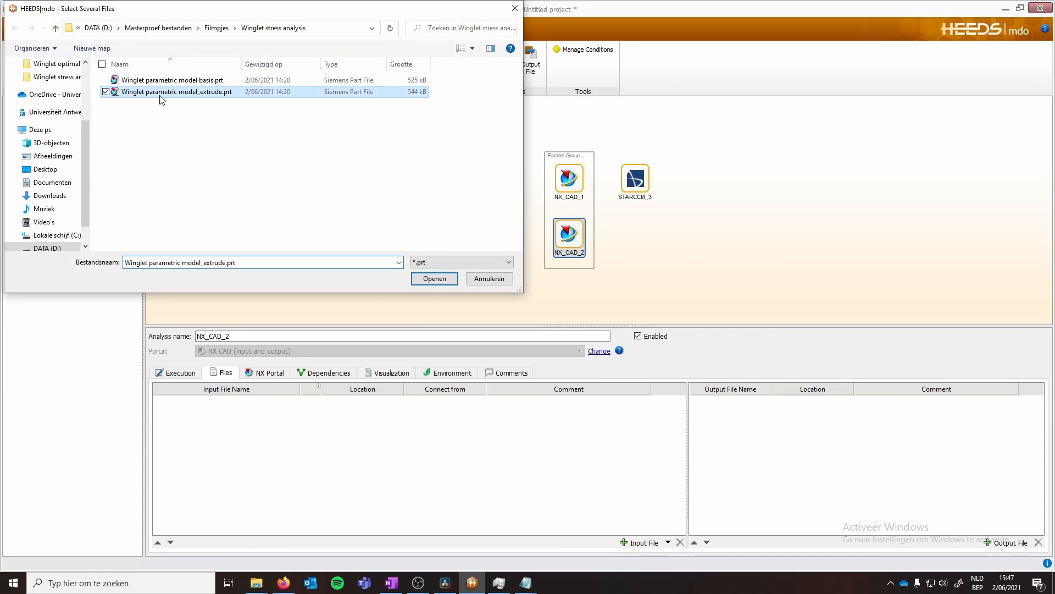
{"action": "left_click", "coordinate": [434, 279]}
- Set NX_CAD_2's CAD export format in its NX portal settings, matching the format used by NX_CAD_1
{"action": "left_click", "coordinate": [709, 372]}
{"action": "left_click", "coordinate": [569, 181]}
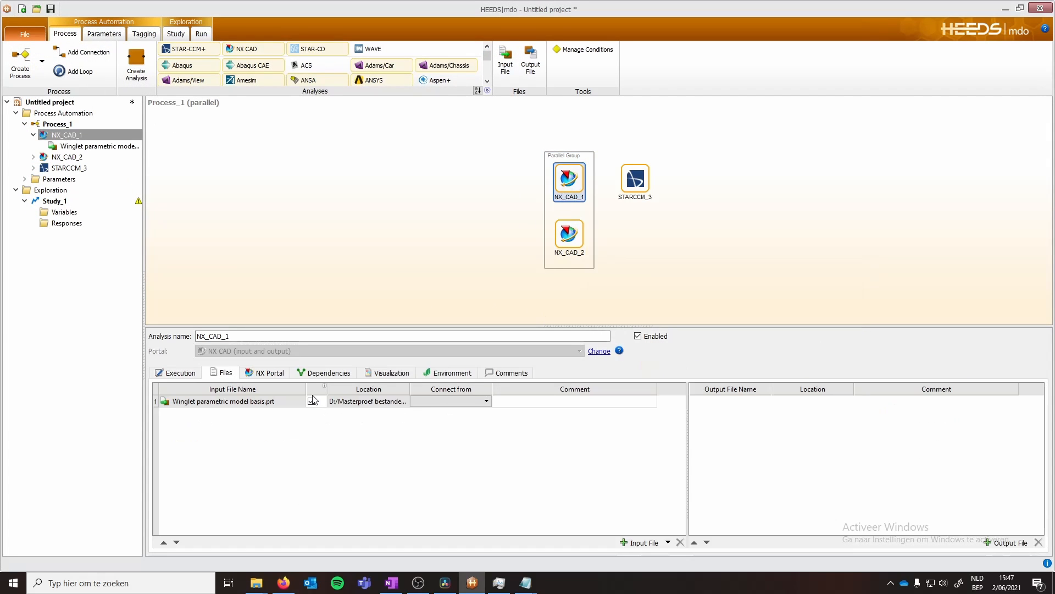
{"action": "left_click", "coordinate": [269, 373]}
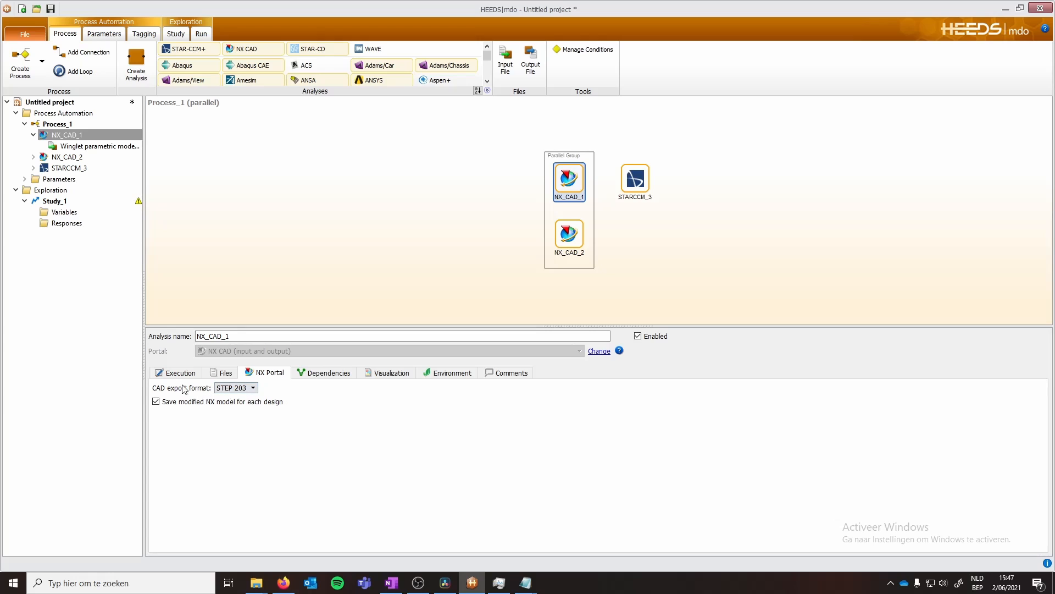
{"action": "left_click", "coordinate": [570, 235]}
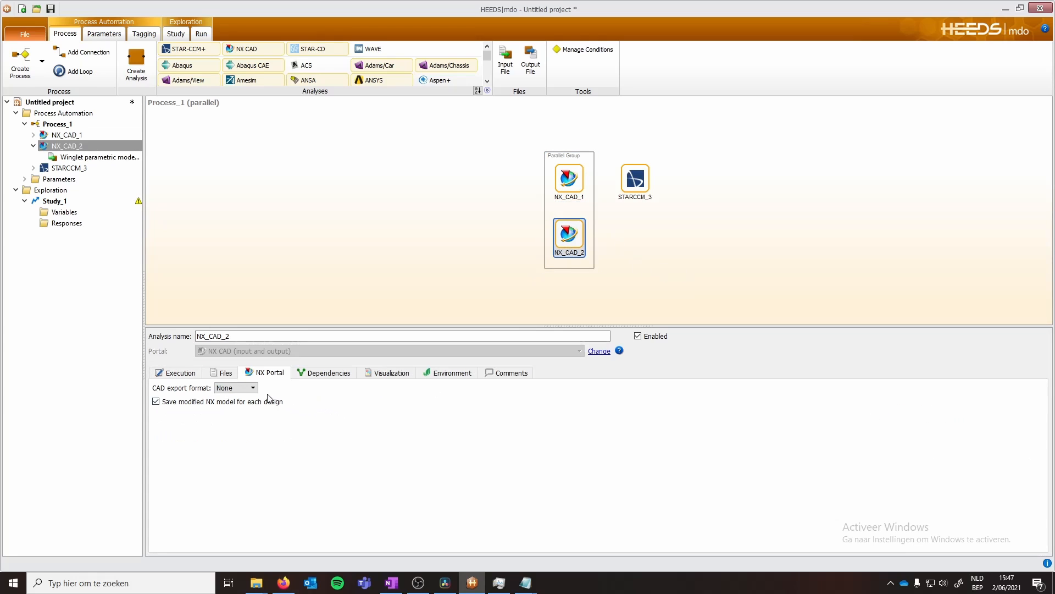
{"action": "left_click", "coordinate": [236, 388]}
{"action": "left_click", "coordinate": [343, 403]}
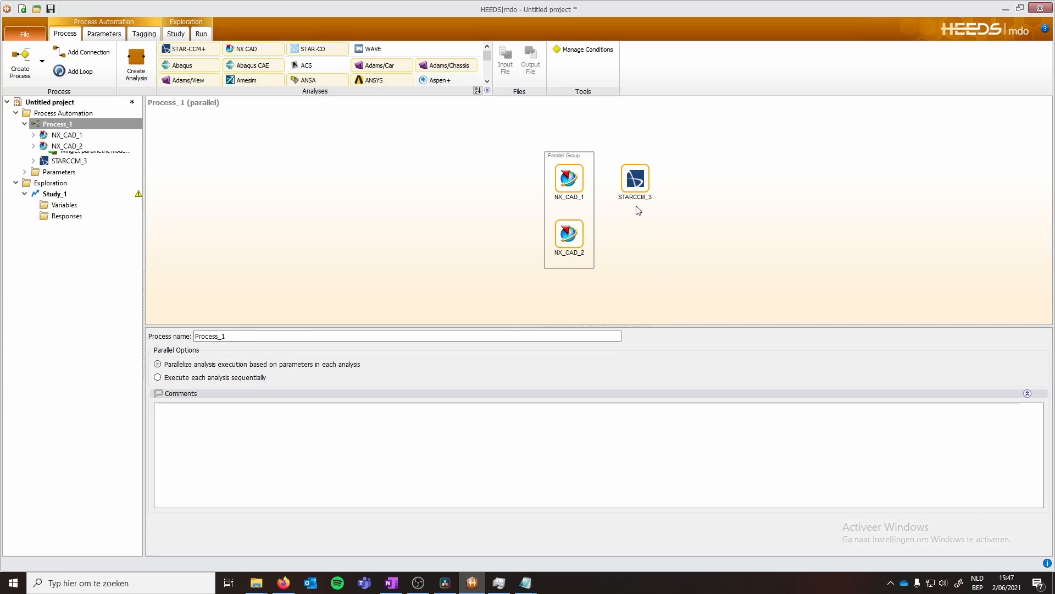
- Add Regionsetup.java, runSimulation.java, splitEdges.java and Winglet parametric model basis.stp as STARCCM_3 input files, continuing without auto tagging
{"action": "left_click", "coordinate": [635, 182]}
{"action": "left_click", "coordinate": [225, 373]}
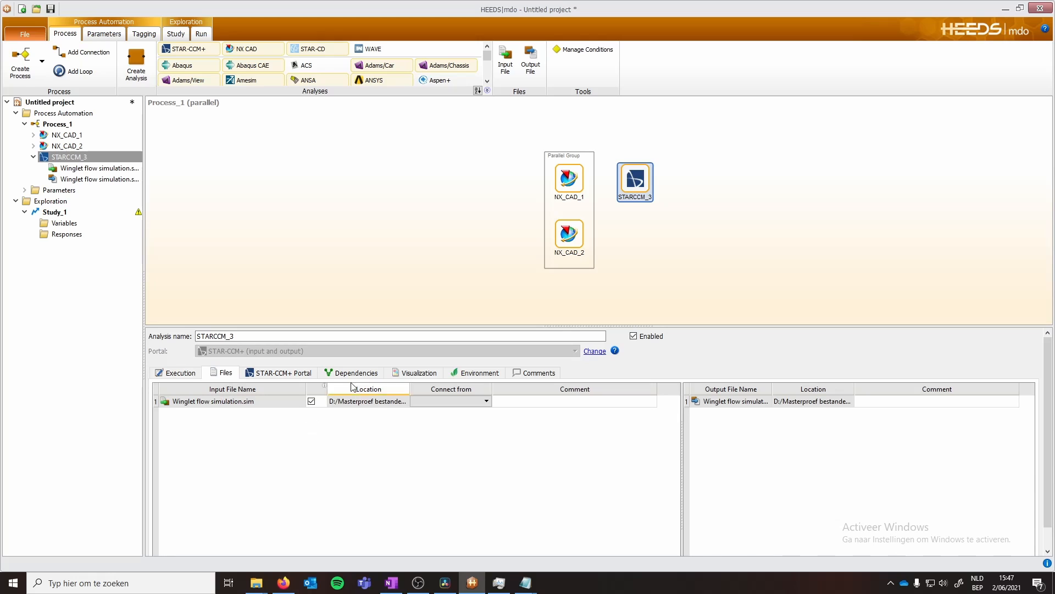
{"action": "left_click", "coordinate": [277, 372]}
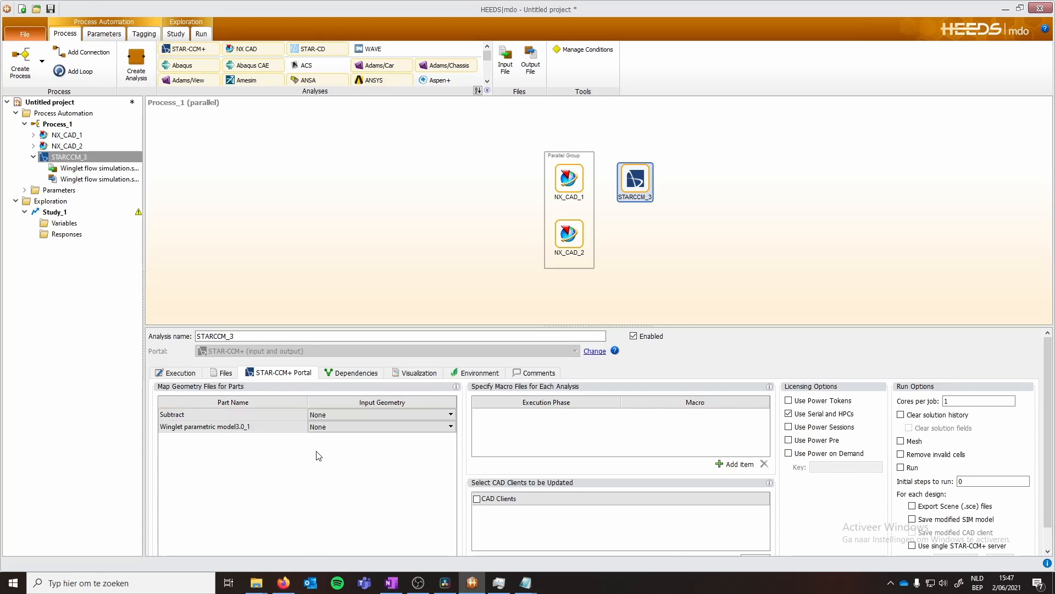
{"action": "left_click", "coordinate": [225, 372]}
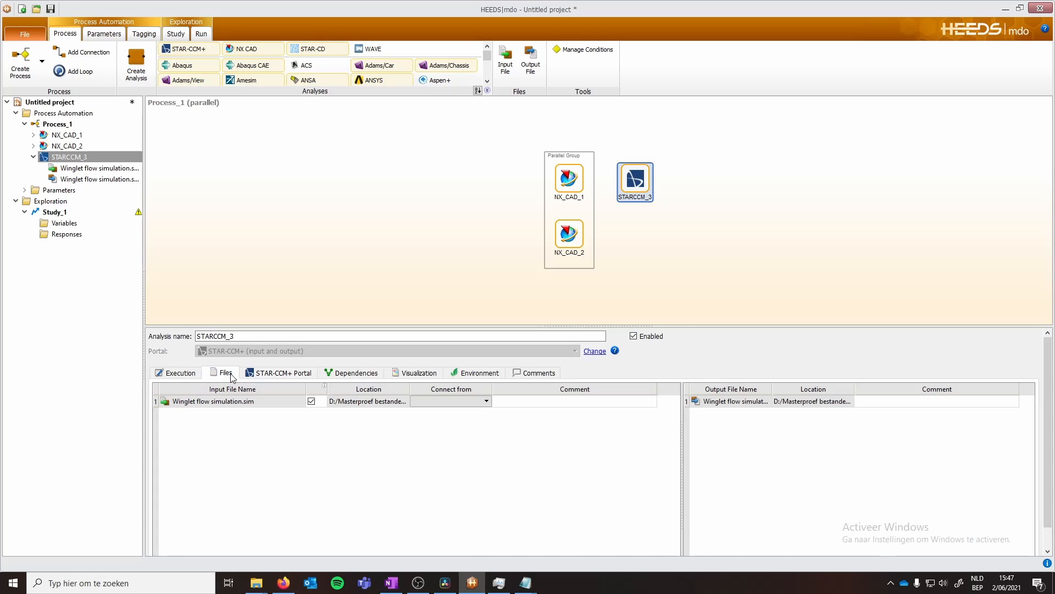
{"action": "right_click", "coordinate": [225, 434]}
{"action": "left_click", "coordinate": [250, 443]}
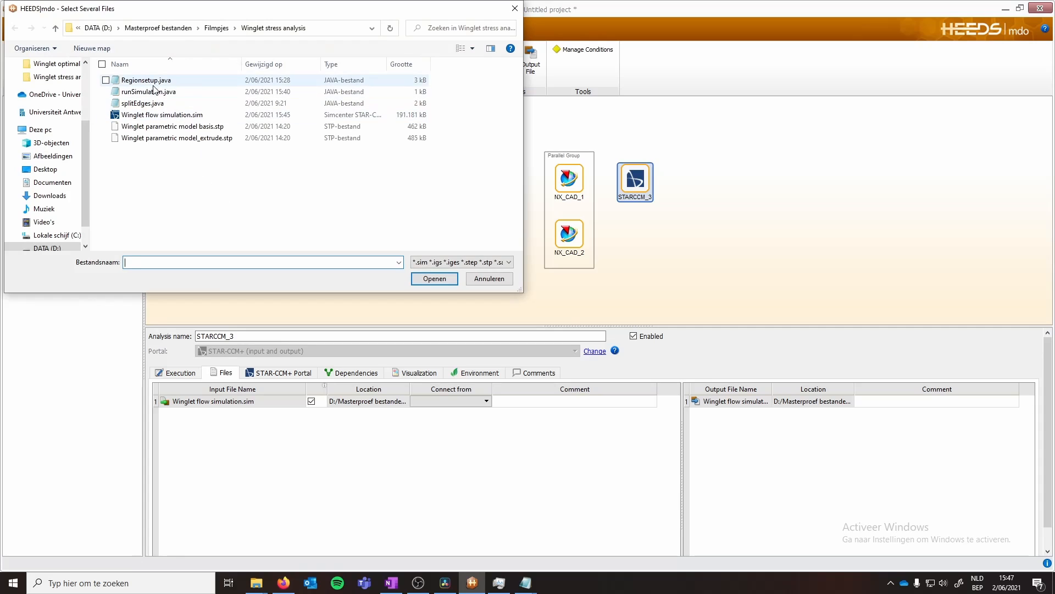
{"action": "left_click", "coordinate": [143, 80]}
{"action": "left_click", "coordinate": [143, 92], "text": "ctrl"}
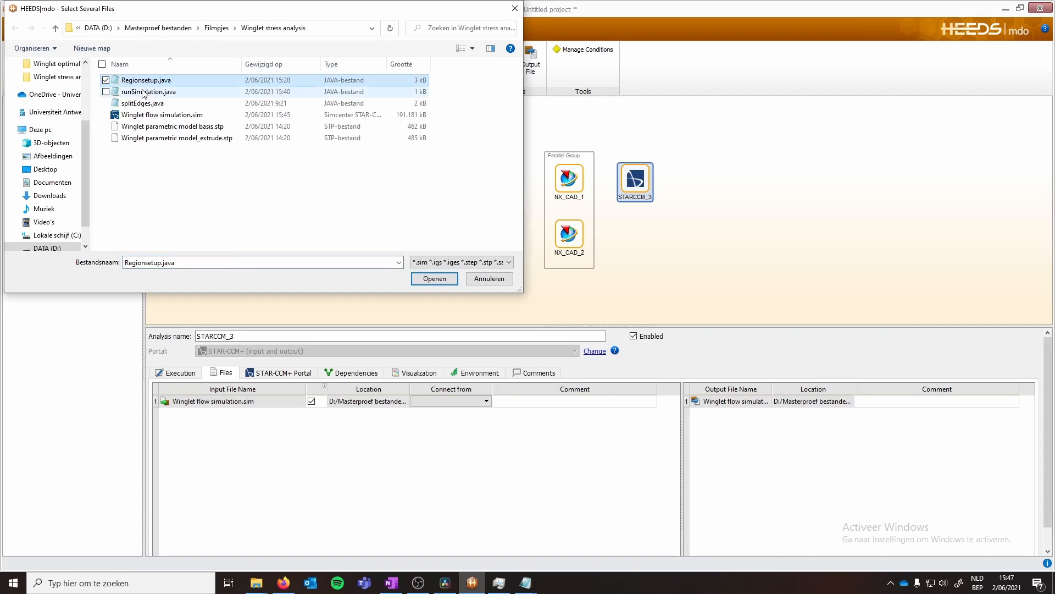
{"action": "left_click", "coordinate": [142, 104], "text": "ctrl"}
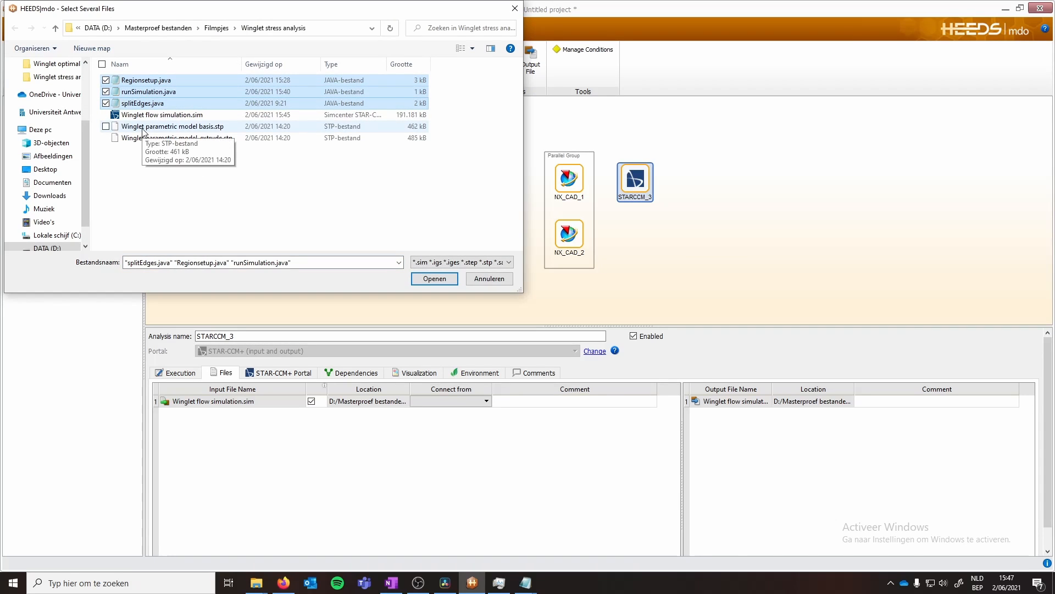
{"action": "left_click", "coordinate": [186, 127], "text": "ctrl"}
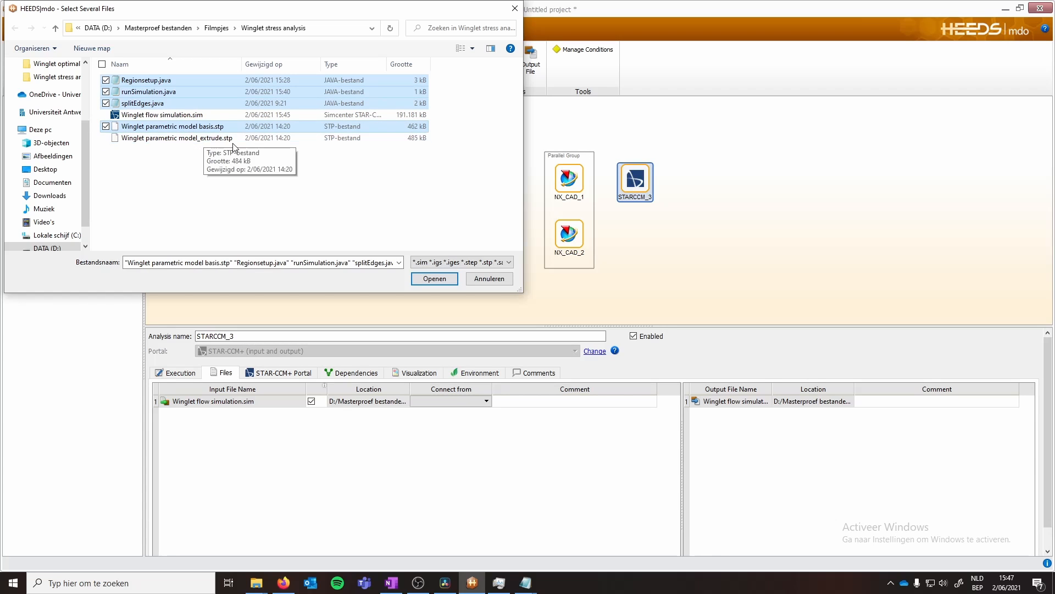
{"action": "left_click", "coordinate": [434, 278]}
{"action": "left_click", "coordinate": [519, 364]}
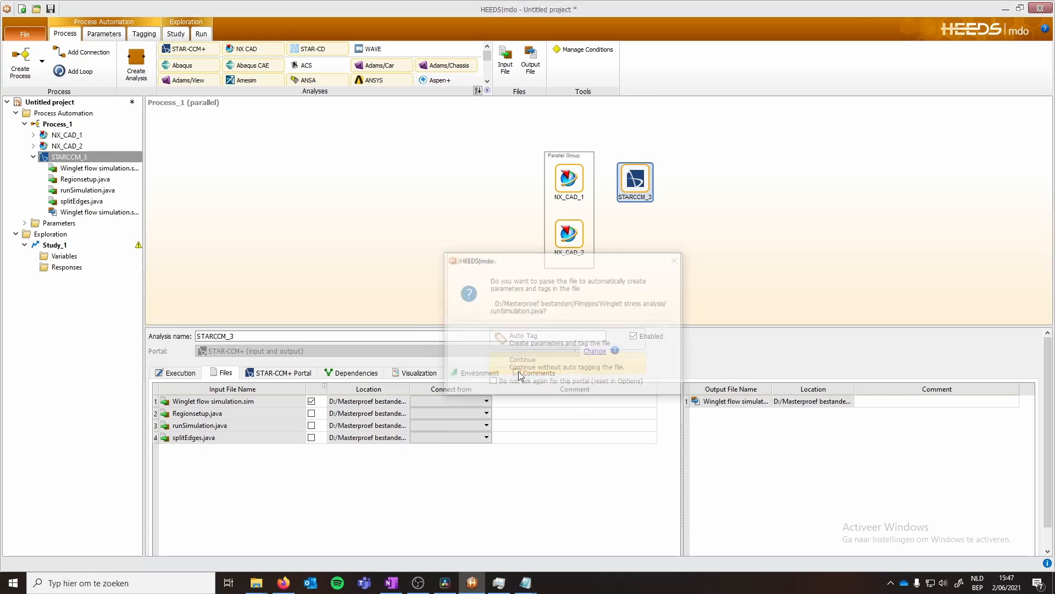
{"action": "left_click", "coordinate": [519, 366]}
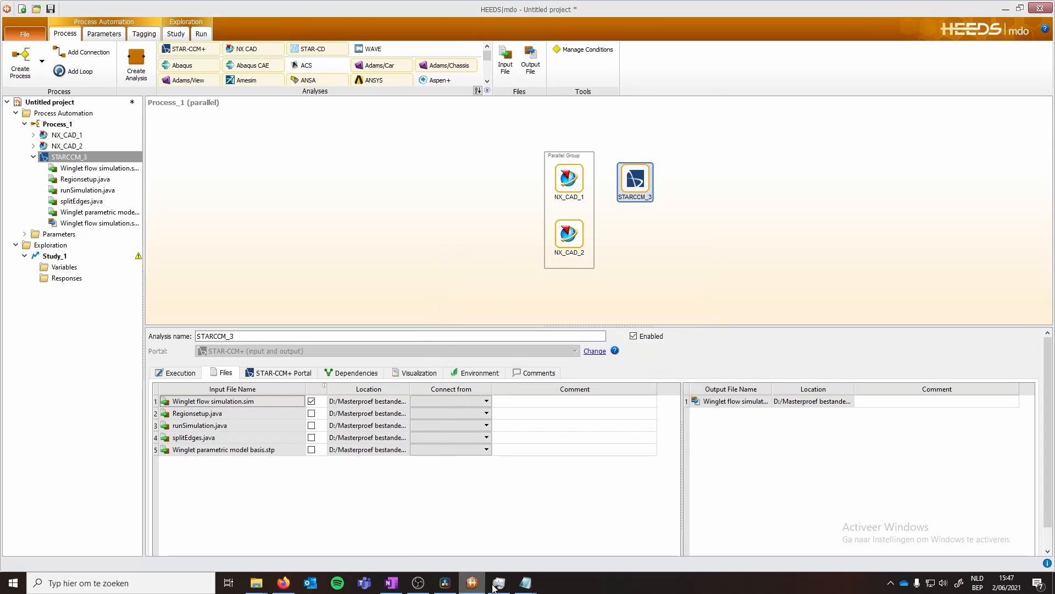
- Close the open Notepad macro windows
{"action": "mouse_move", "coordinate": [526, 583]}
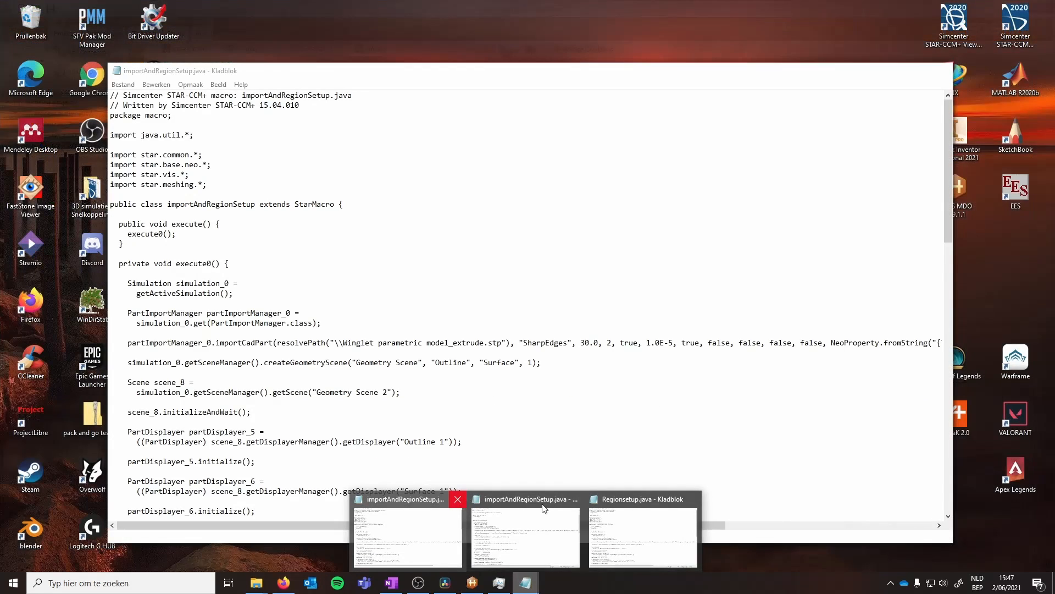
{"action": "left_click", "coordinate": [460, 502]}
{"action": "left_click", "coordinate": [515, 499]}
{"action": "left_click", "coordinate": [578, 499]}
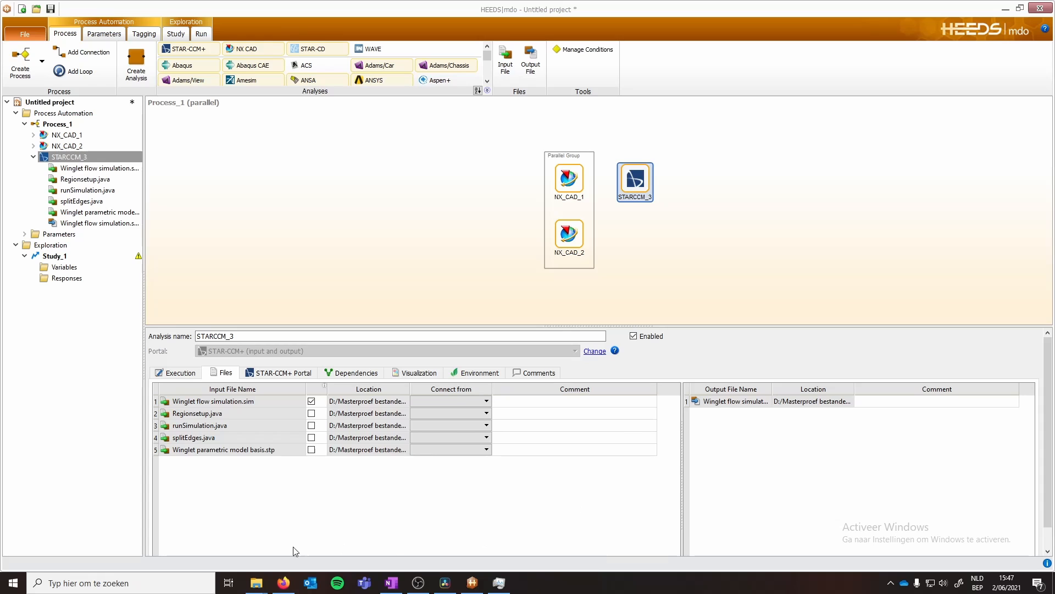
- Open Regionsetup.java from the Winglet stress analysis folder in Notepad
{"action": "mouse_move", "coordinate": [262, 577]}
{"action": "left_click", "coordinate": [137, 536]}
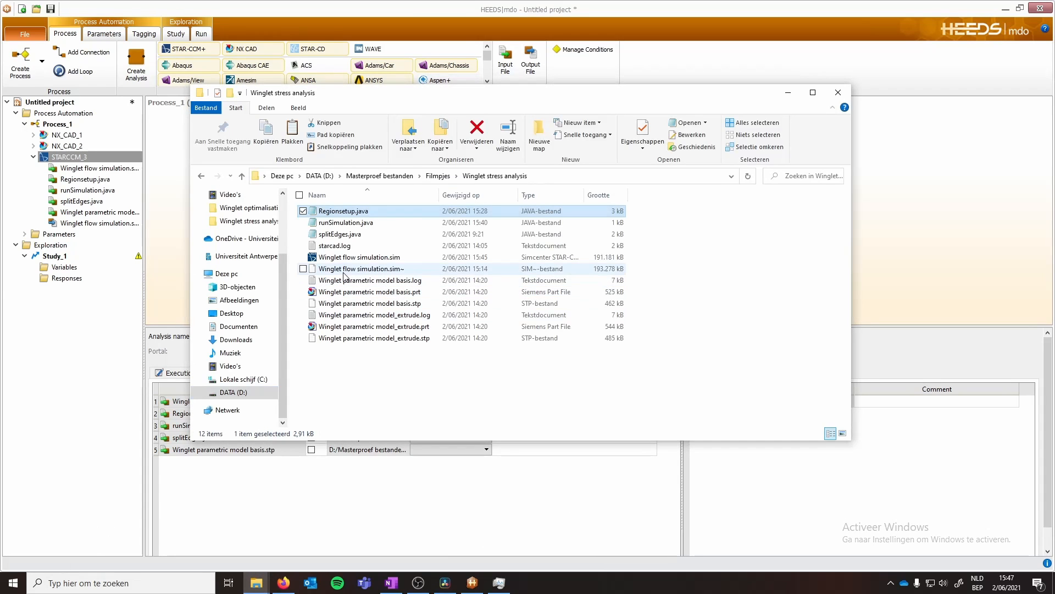
{"action": "double_click", "coordinate": [337, 212]}
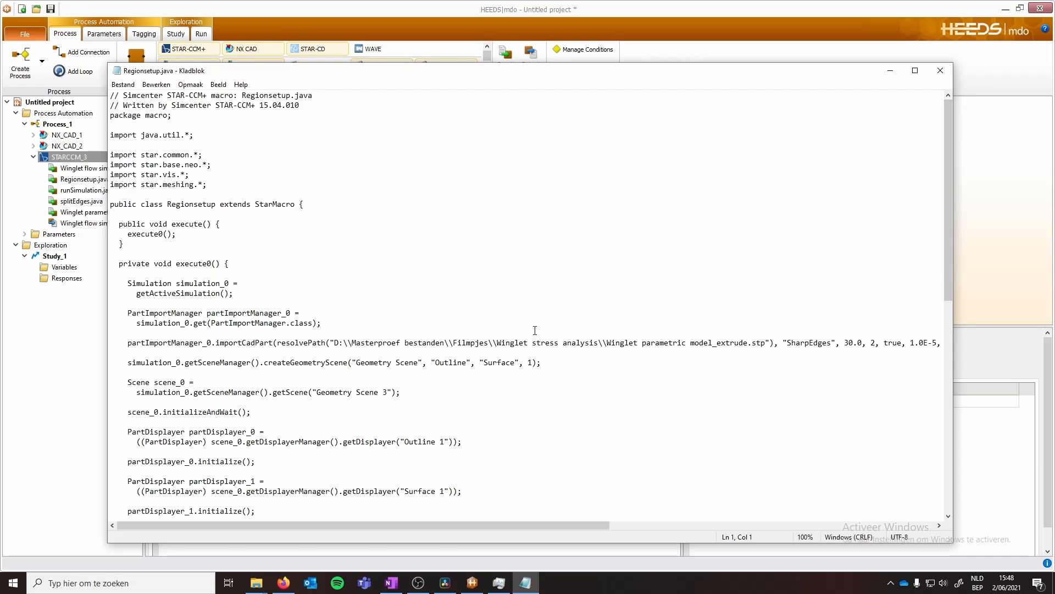
- Remove the absolute folder path before Winglet parametric model_extrude.stp in the macro's import line and save Regionsetup.java
{"action": "left_click_drag", "start_coordinate": [336, 343], "coordinate": [463, 346]}
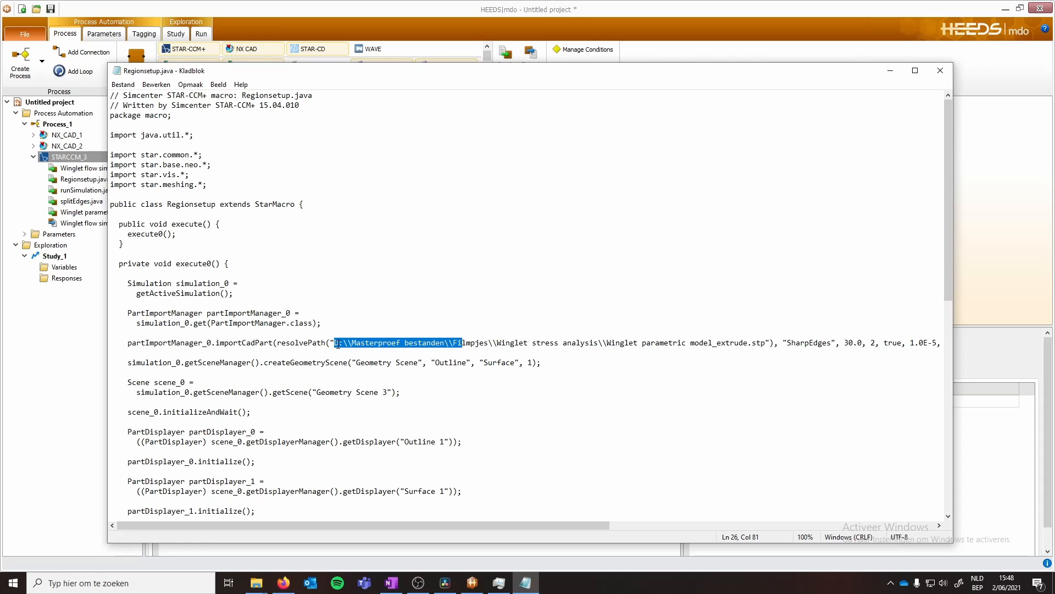
{"action": "left_click", "coordinate": [470, 342]}
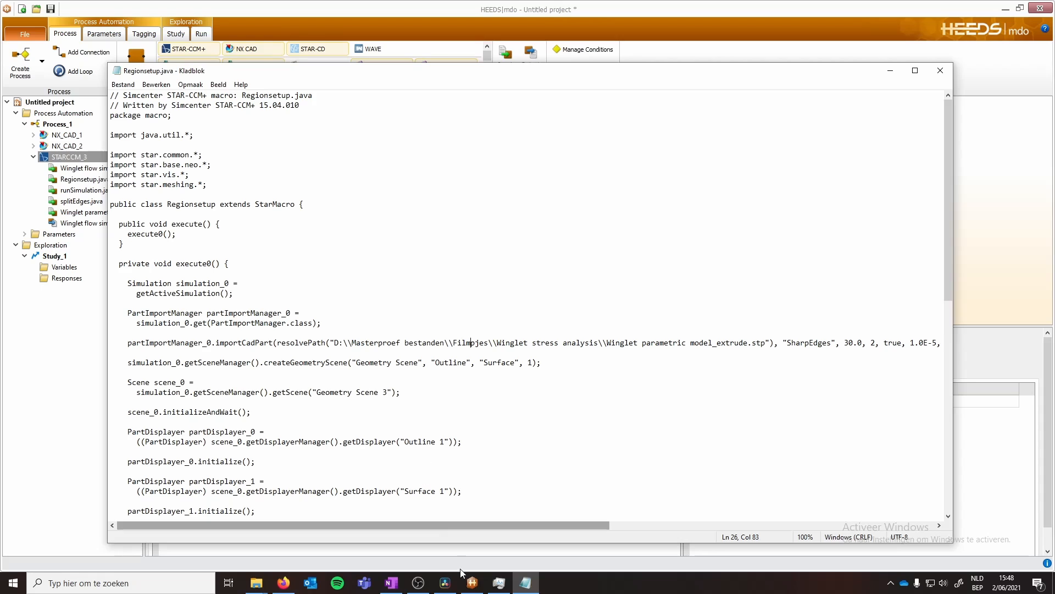
{"action": "mouse_move", "coordinate": [462, 585]}
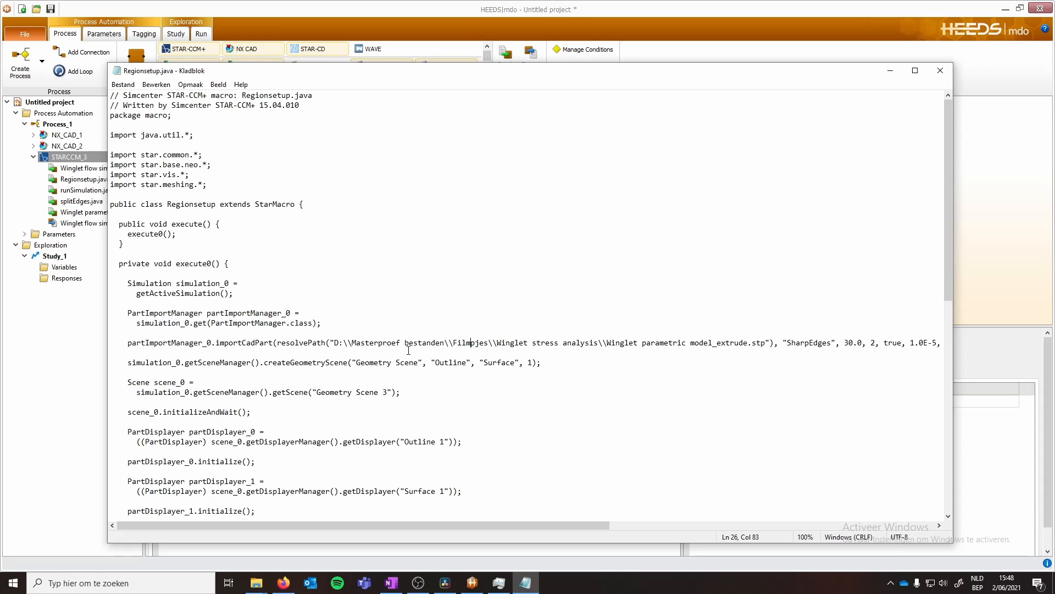
{"action": "left_click_drag", "start_coordinate": [335, 343], "coordinate": [601, 342]}
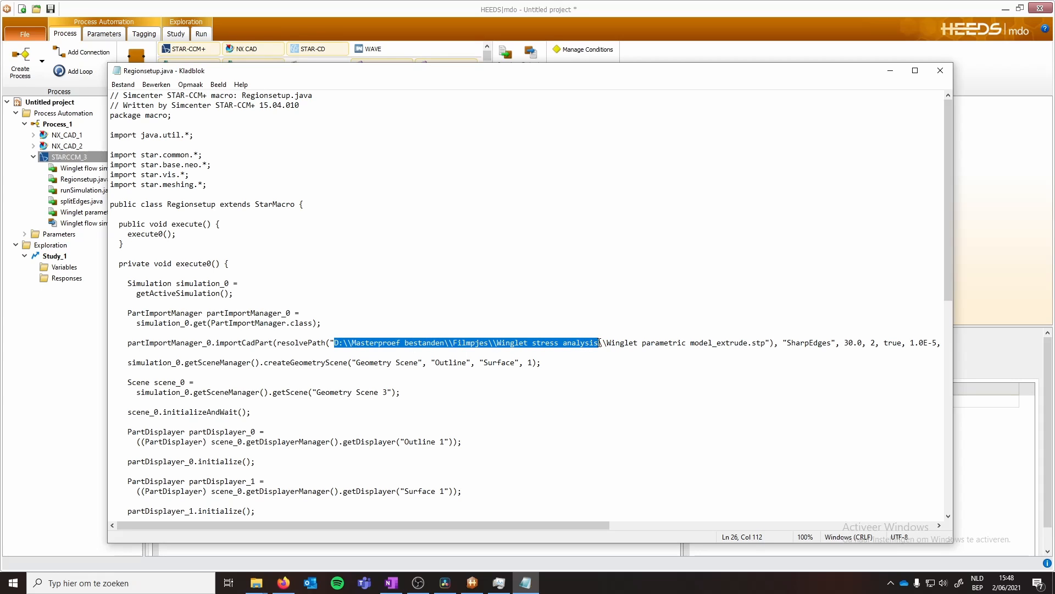
{"action": "key", "text": "BackSpace"}
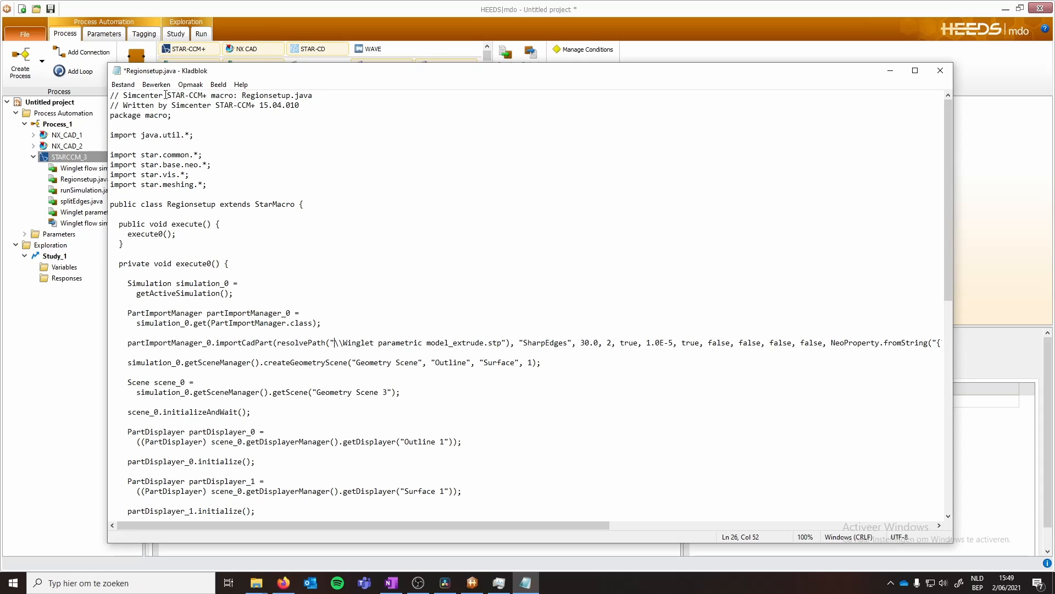
{"action": "left_click", "coordinate": [121, 85]}
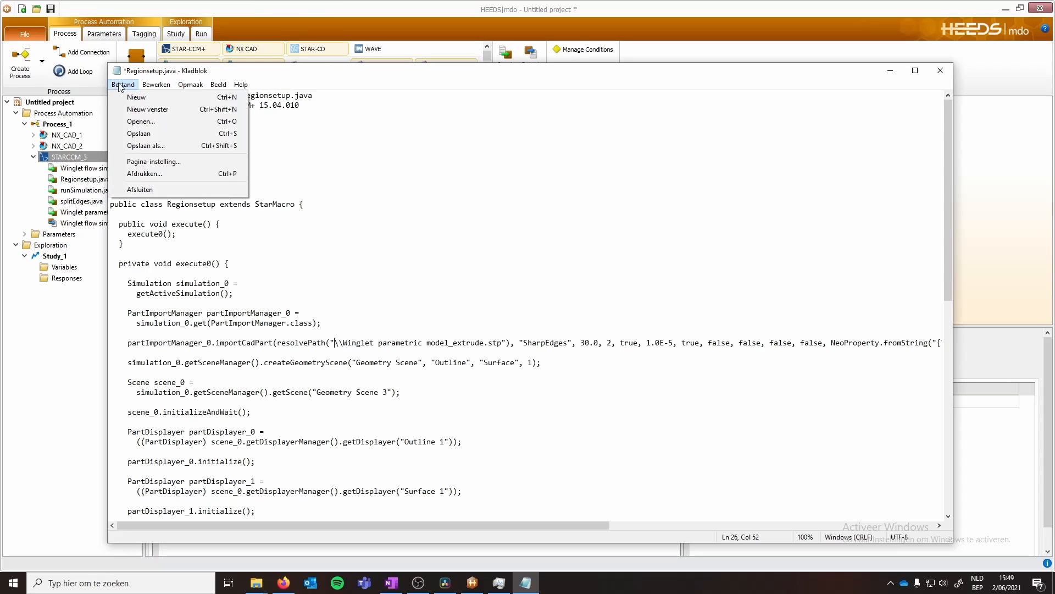
{"action": "left_click", "coordinate": [139, 133]}
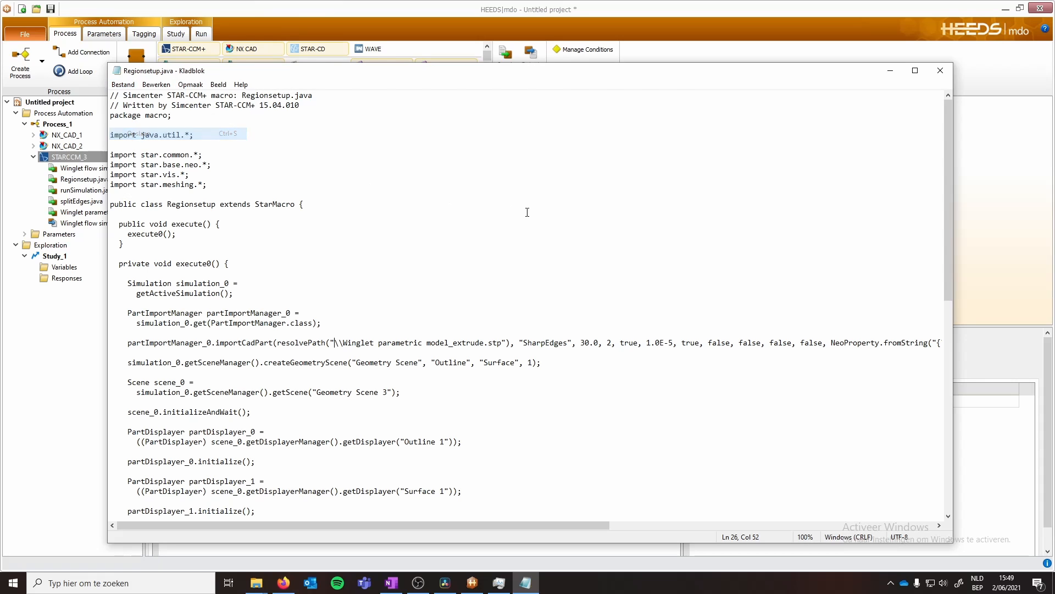
- Close the macro editor and connect the Winglet parametric model basis.stp input file to NX_CAD_1
{"action": "left_click", "coordinate": [940, 71]}
{"action": "left_click", "coordinate": [350, 521]}
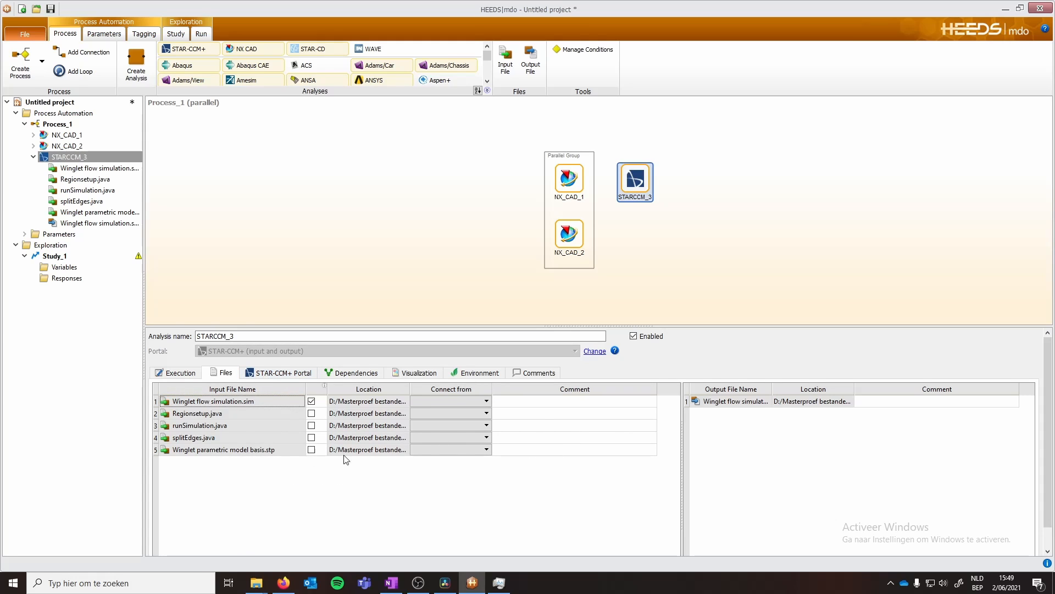
{"action": "left_click", "coordinate": [476, 451]}
{"action": "left_click", "coordinate": [487, 449]}
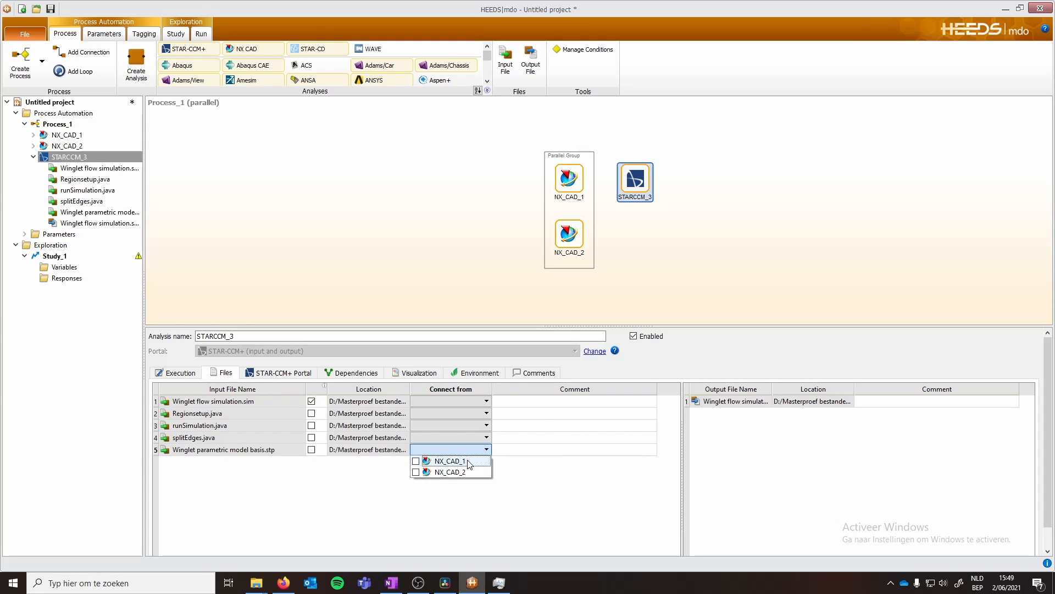
{"action": "left_click", "coordinate": [416, 461]}
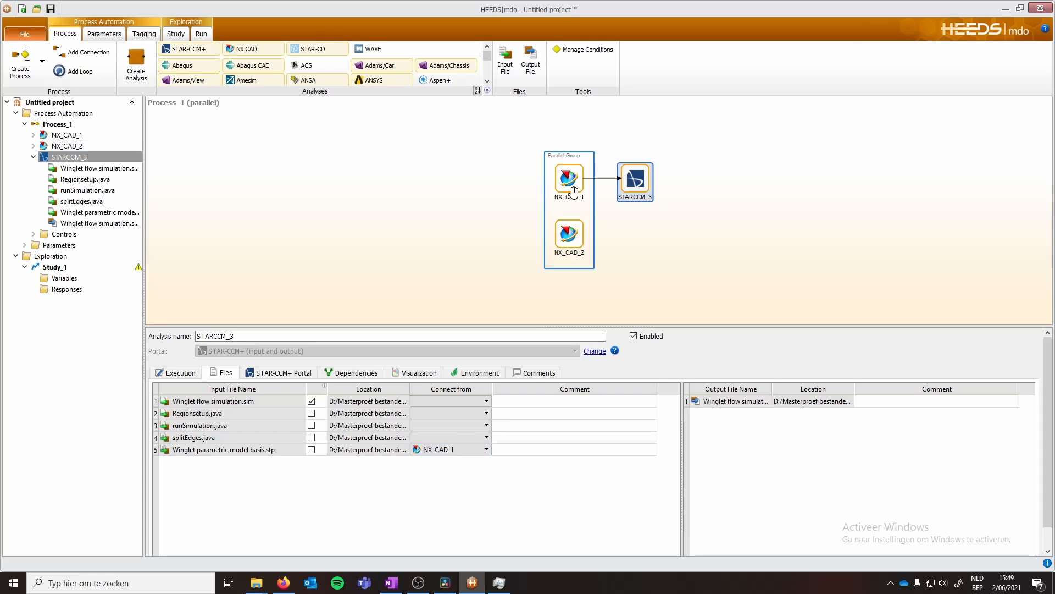
- Add Winglet parametric model_extrude.stp as an additional input file of STARCCM_3
{"action": "left_click", "coordinate": [571, 180]}
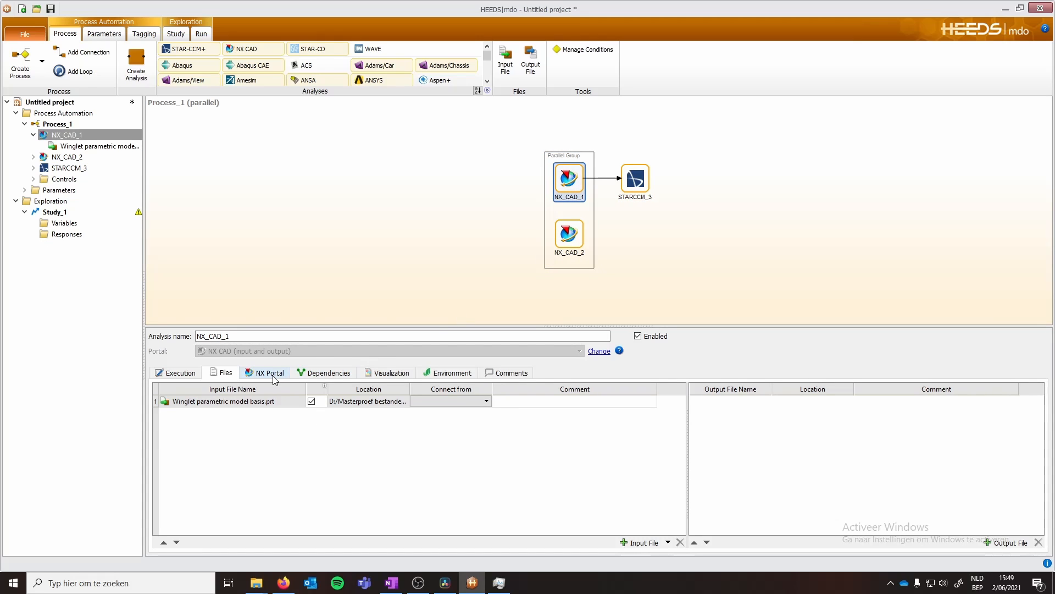
{"action": "left_click", "coordinate": [636, 183]}
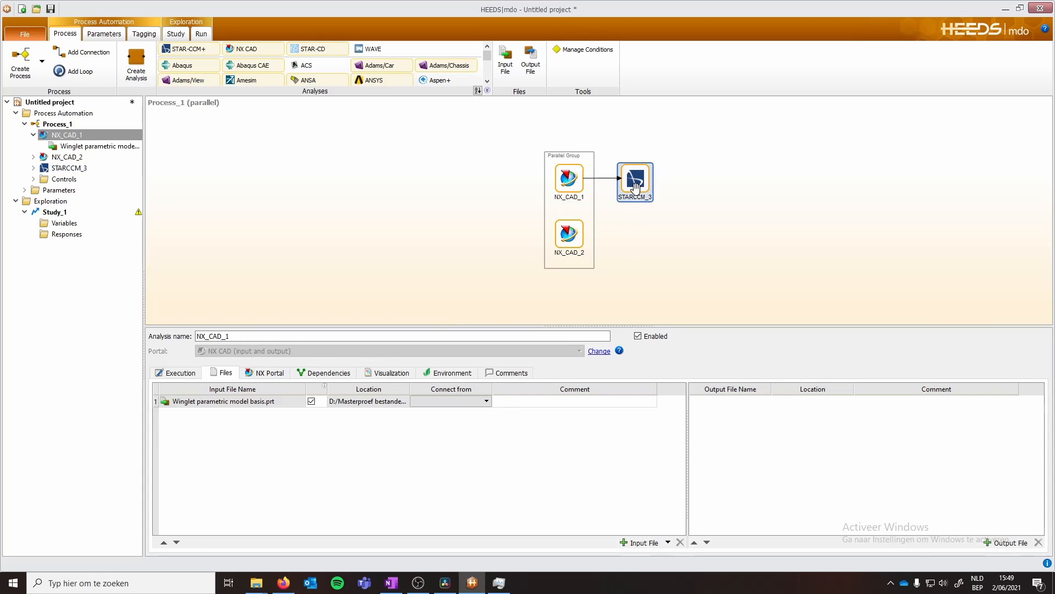
{"action": "right_click", "coordinate": [207, 471]}
{"action": "left_click", "coordinate": [245, 324]}
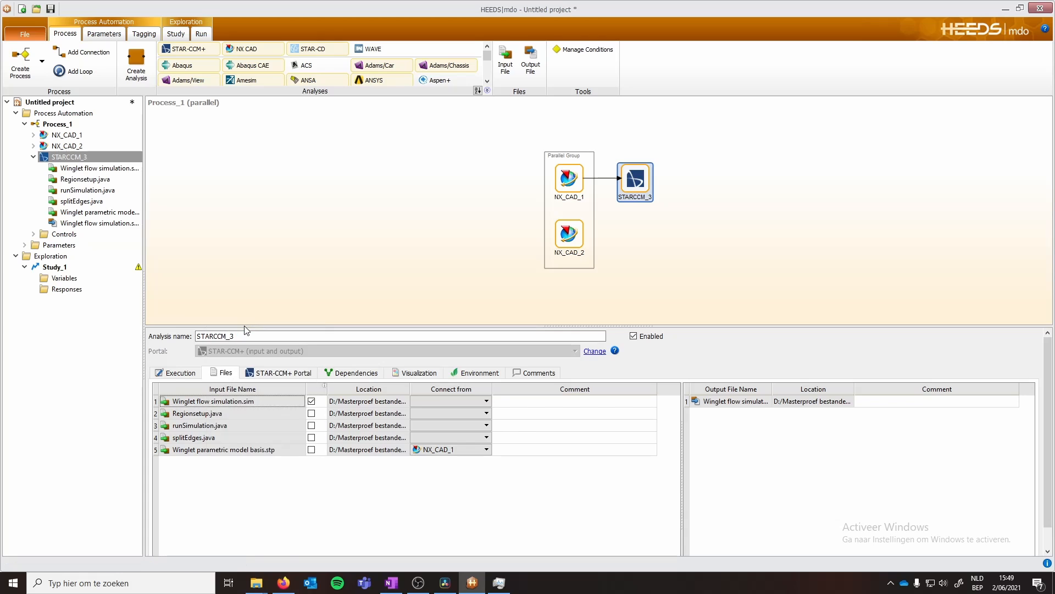
{"action": "left_click", "coordinate": [190, 138]}
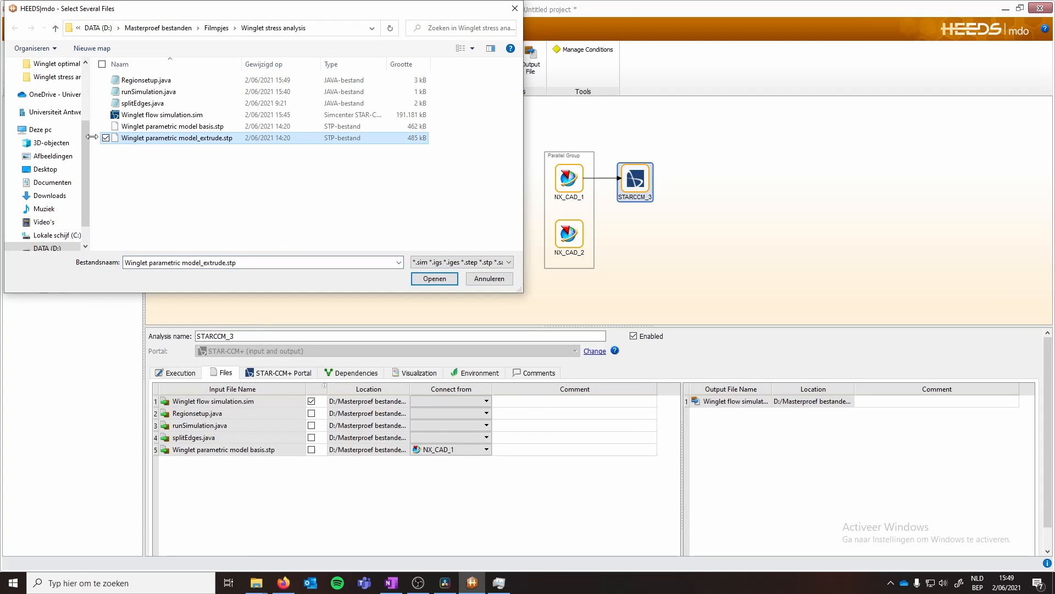
{"action": "left_click", "coordinate": [433, 278]}
{"action": "left_click", "coordinate": [583, 362]}
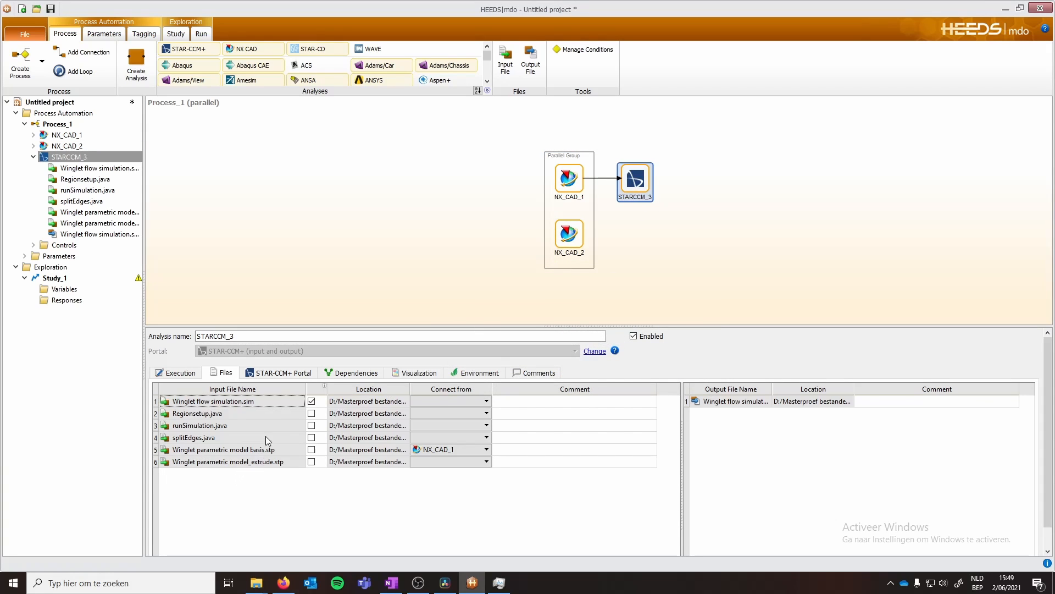
- In the STAR-CCM+ portal settings, map part Winglet parametric model3.0_1 to Winglet parametric model basis.stp
{"action": "left_click", "coordinate": [283, 373]}
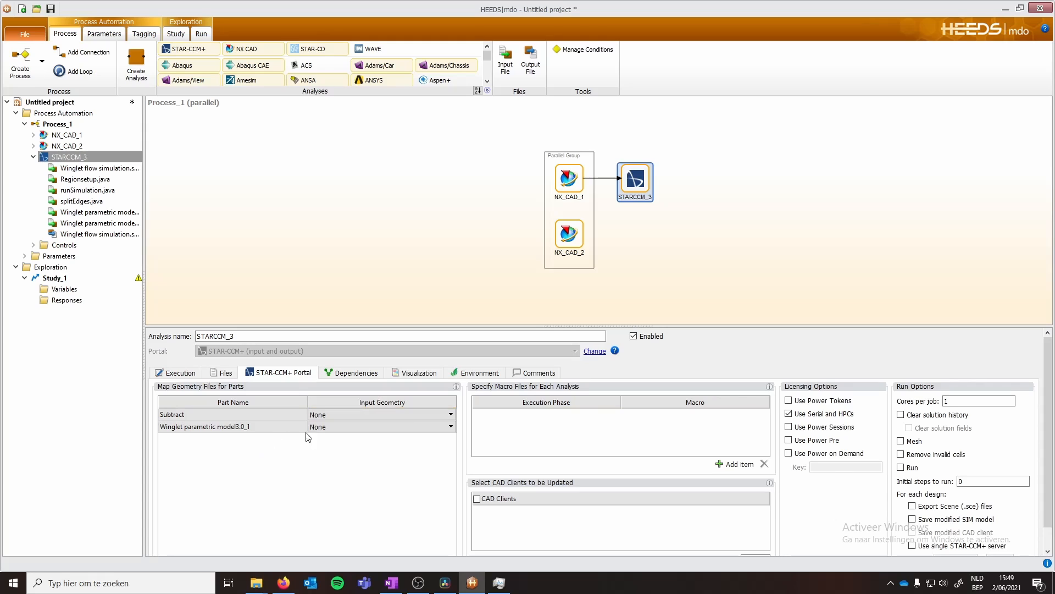
{"action": "left_click", "coordinate": [379, 427]}
{"action": "left_click", "coordinate": [451, 427]}
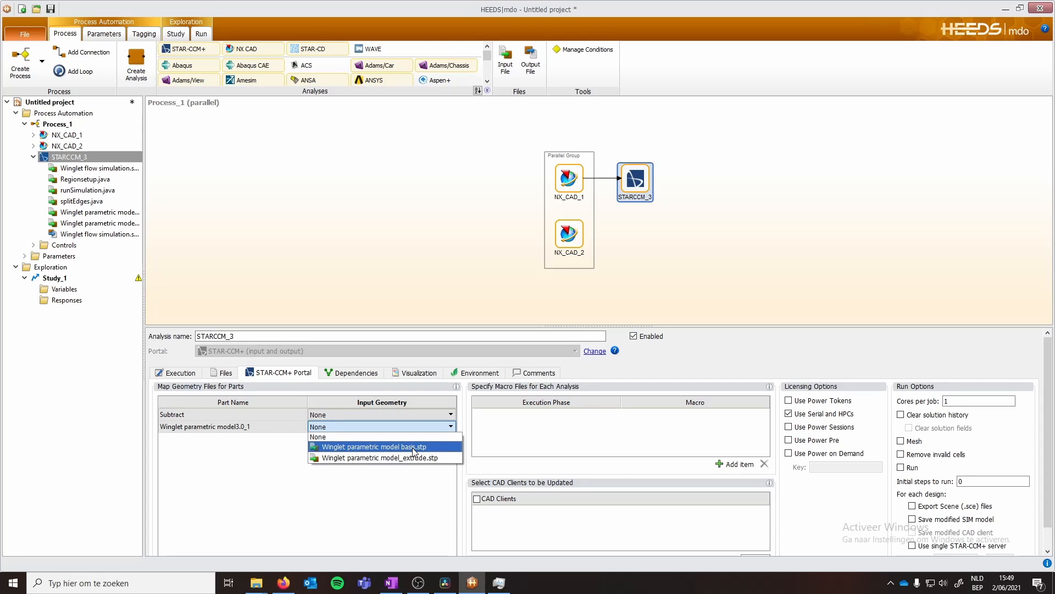
{"action": "left_click", "coordinate": [392, 447]}
- Add three Before meshing macros in order: splitEdges.java, Regionsetup.java and runSimulation.java
{"action": "left_click", "coordinate": [729, 467]}
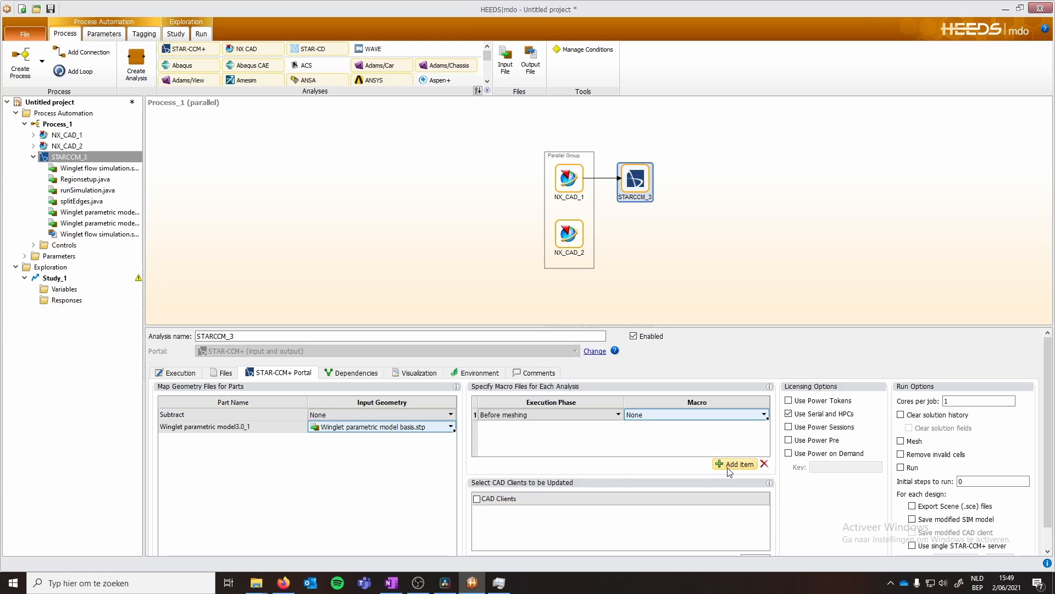
{"action": "left_click", "coordinate": [729, 468]}
{"action": "left_click", "coordinate": [729, 469]}
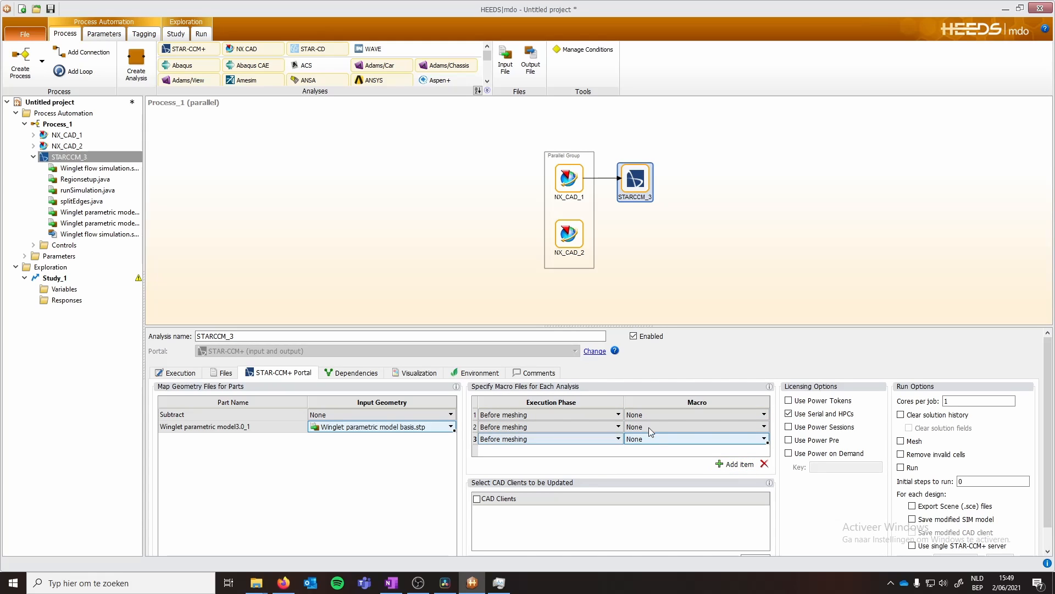
{"action": "left_click", "coordinate": [661, 415]}
{"action": "left_click", "coordinate": [764, 414]}
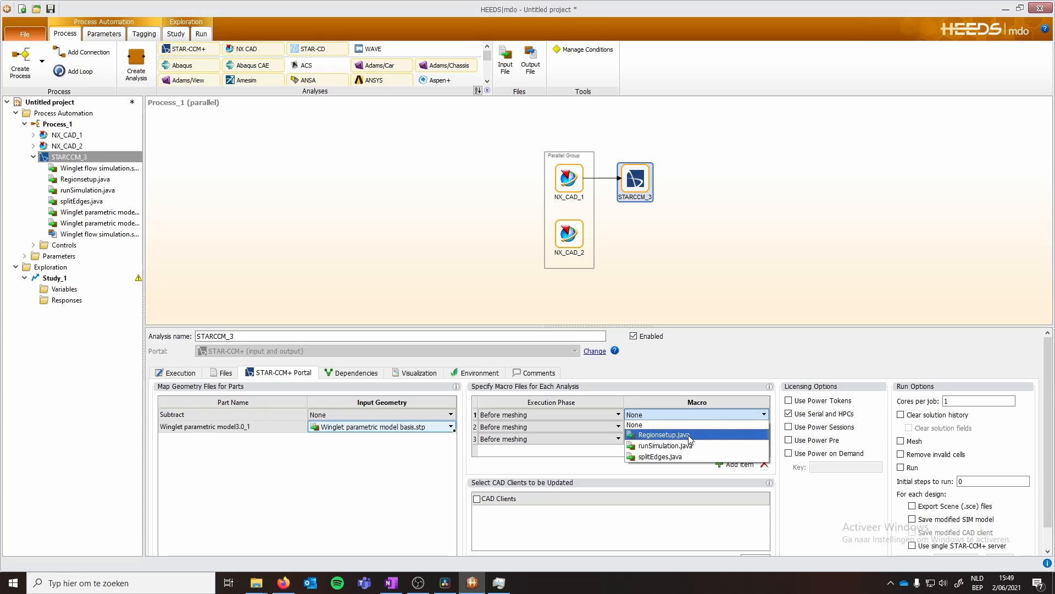
{"action": "left_click", "coordinate": [671, 458]}
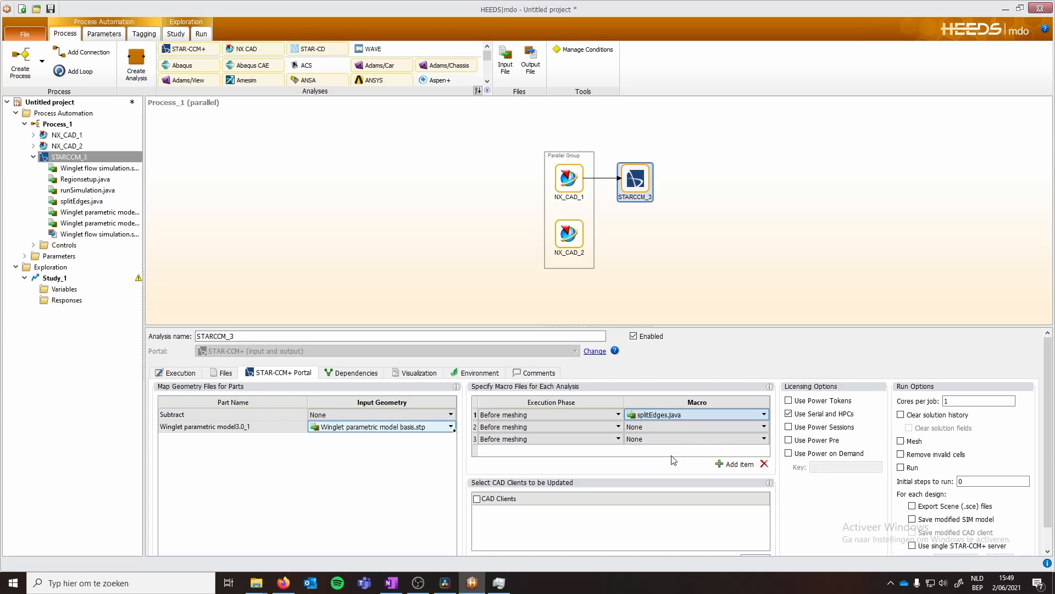
{"action": "left_click", "coordinate": [752, 435]}
{"action": "left_click", "coordinate": [747, 440]}
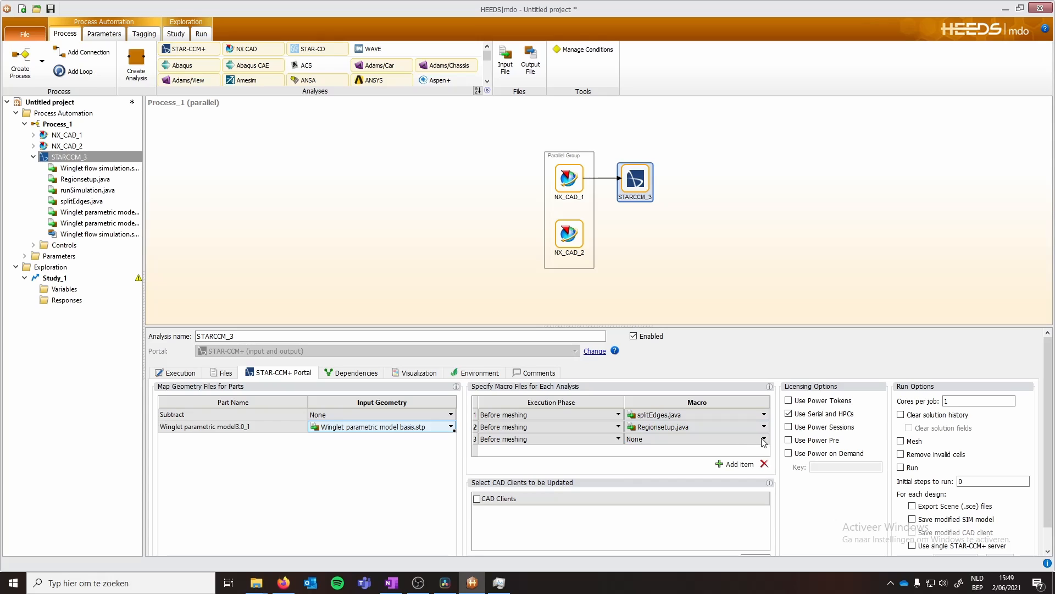
{"action": "left_click", "coordinate": [764, 440]}
{"action": "left_click", "coordinate": [666, 465]}
{"action": "left_click", "coordinate": [535, 414]}
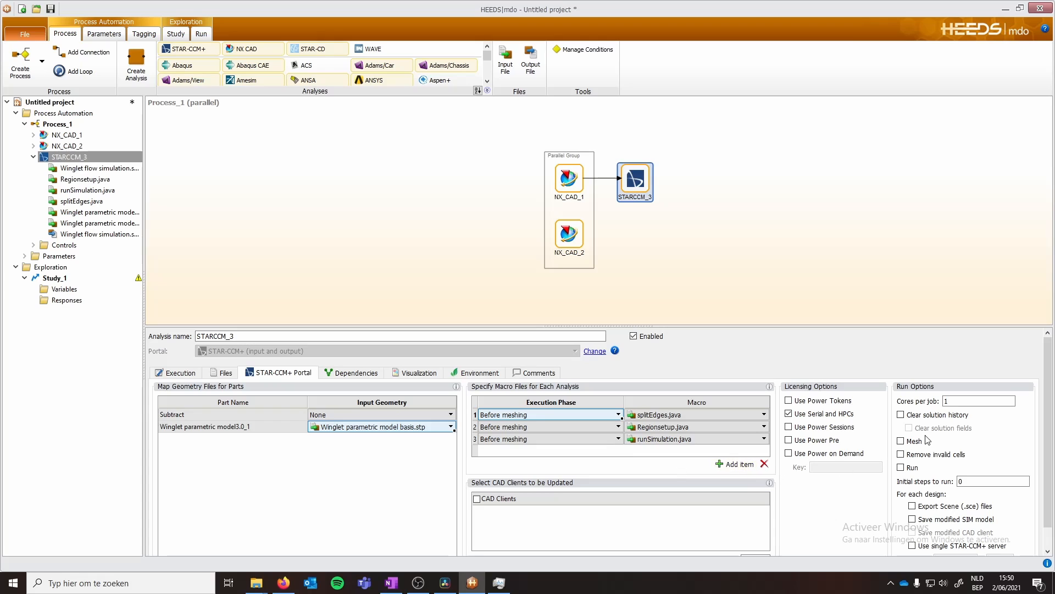
- Set cores per job to 5 and review the Dependencies, Visualization and Environment settings
{"action": "double_click", "coordinate": [944, 401]}
{"action": "type", "text": "5"}
{"action": "left_click", "coordinate": [338, 372]}
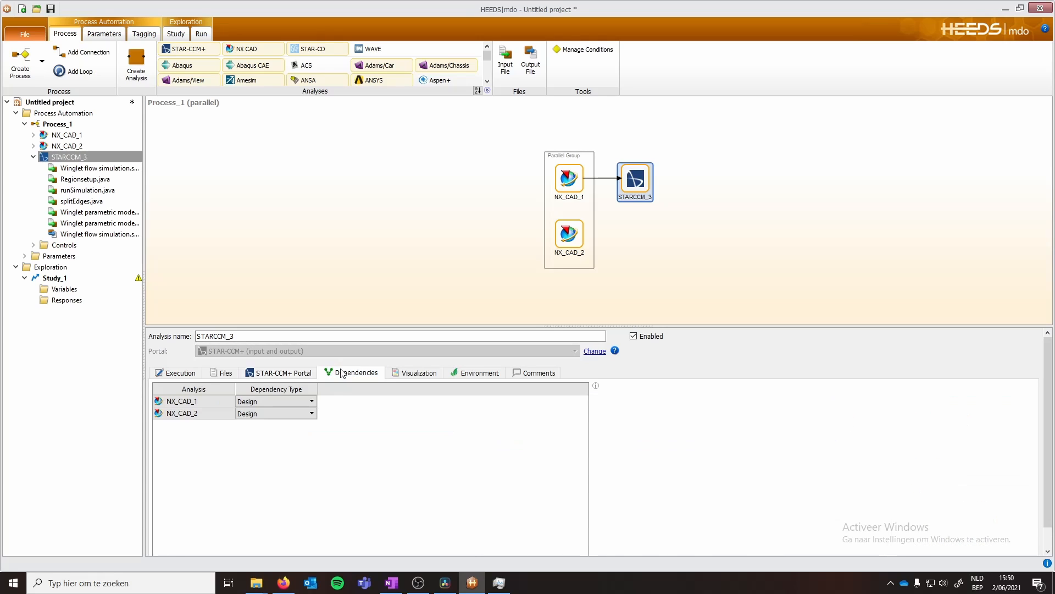
{"action": "left_click", "coordinate": [414, 373]}
{"action": "left_click", "coordinate": [456, 373]}
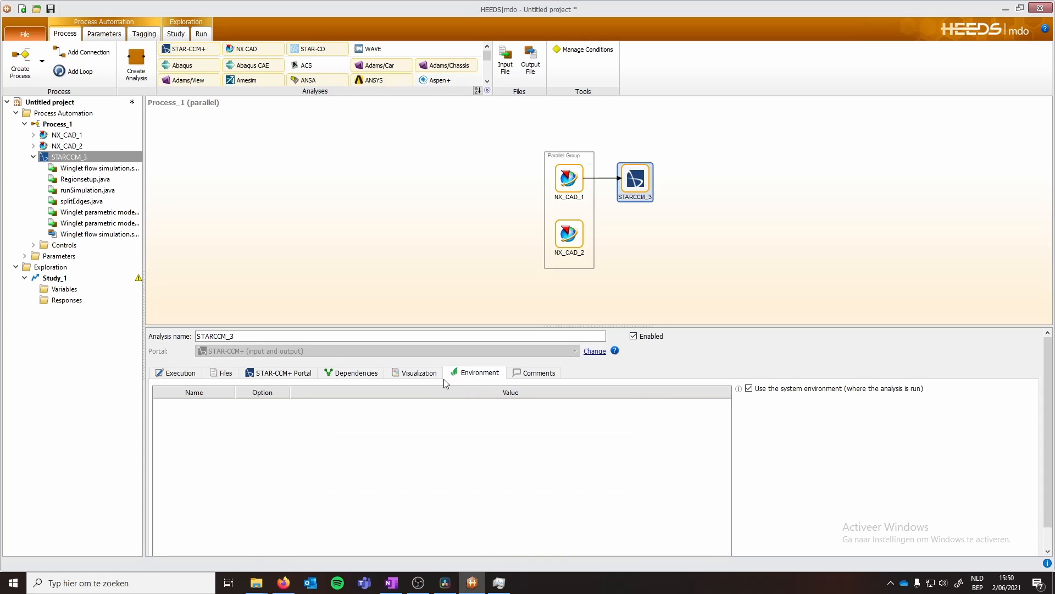
{"action": "left_click", "coordinate": [349, 374]}
{"action": "left_click", "coordinate": [291, 374]}
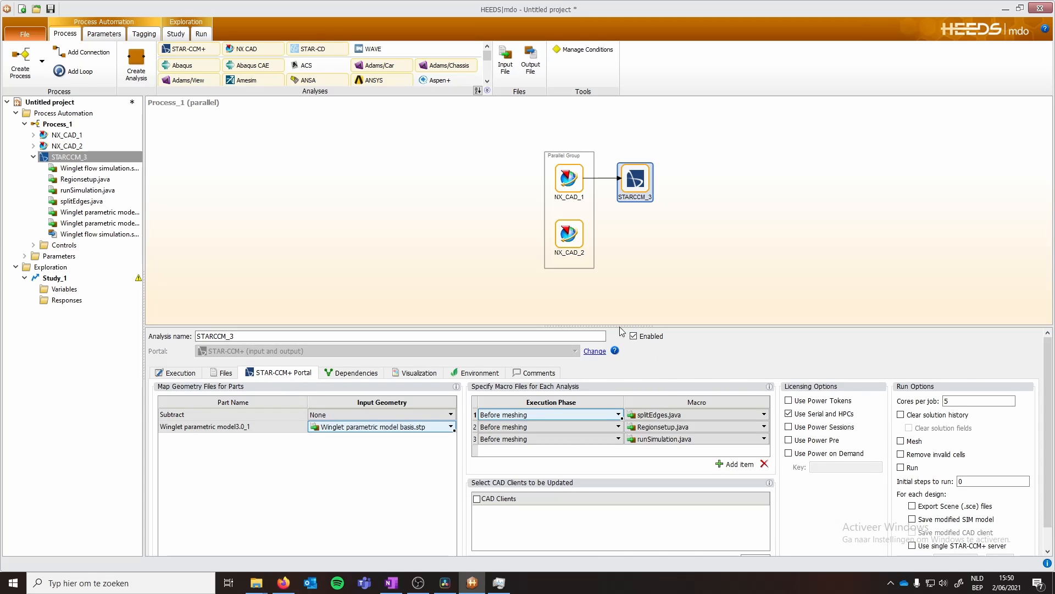
- Create input variables and rename the first one to Height
{"action": "left_click", "coordinate": [104, 33]}
{"action": "left_click", "coordinate": [20, 60]}
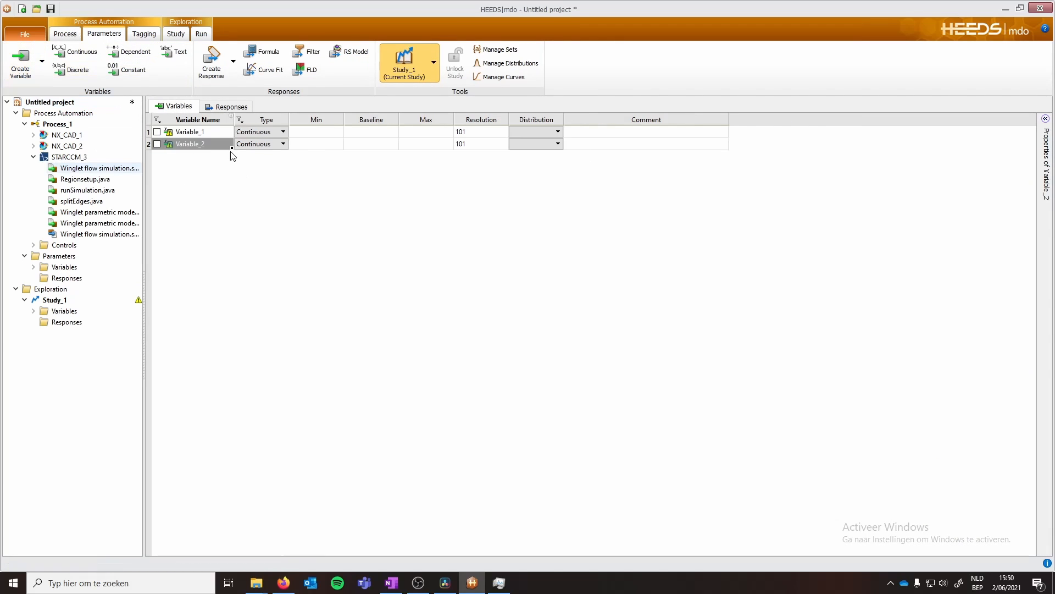
{"action": "left_click", "coordinate": [212, 136]}
{"action": "type", "text": "Height"}
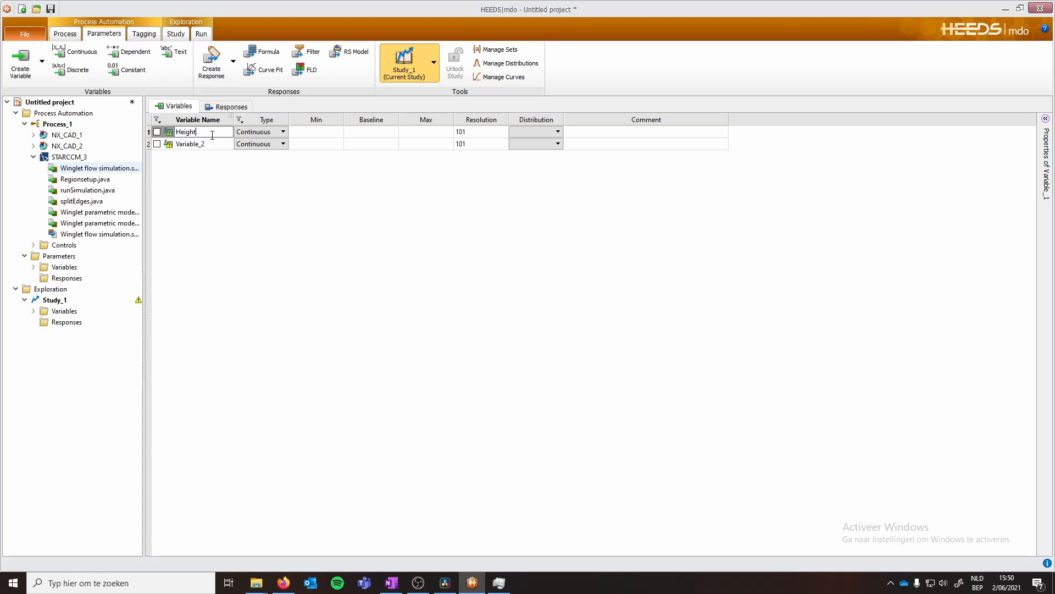
{"action": "key", "text": "Return"}
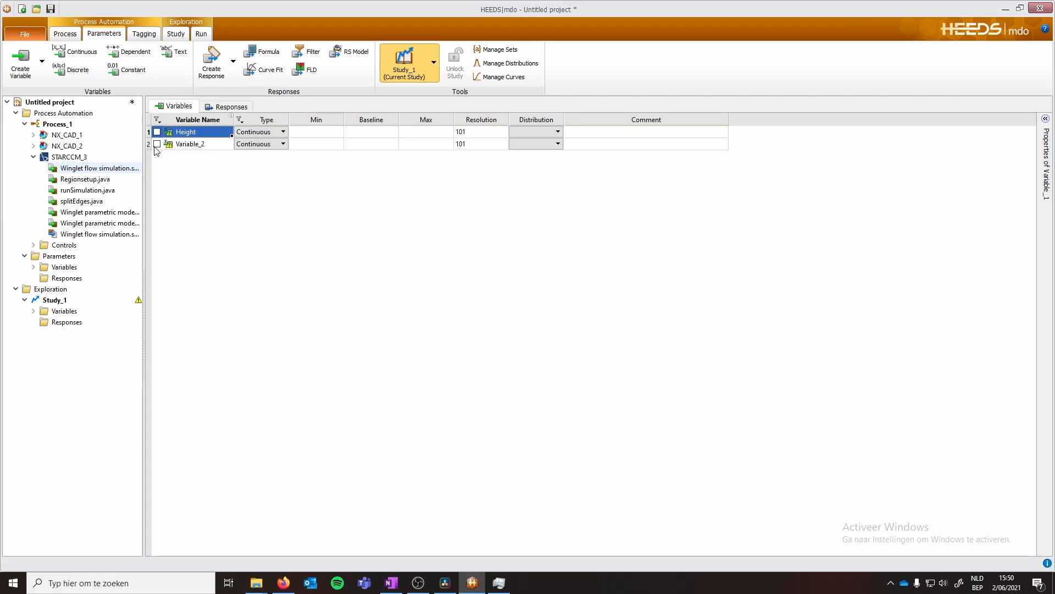
- Delete the unused Variable_2
{"action": "left_click", "coordinate": [156, 145]}
{"action": "left_click", "coordinate": [190, 145]}
{"action": "key", "text": "Delete"}
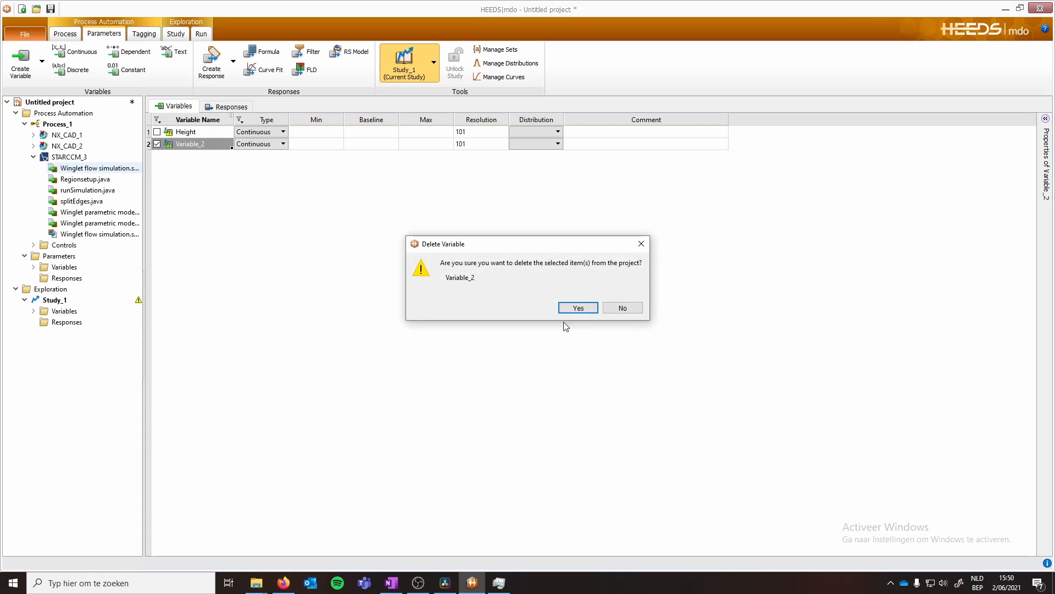
{"action": "left_click", "coordinate": [575, 306]}
- Create two responses named Max_stress and Lift
{"action": "left_click", "coordinate": [227, 106]}
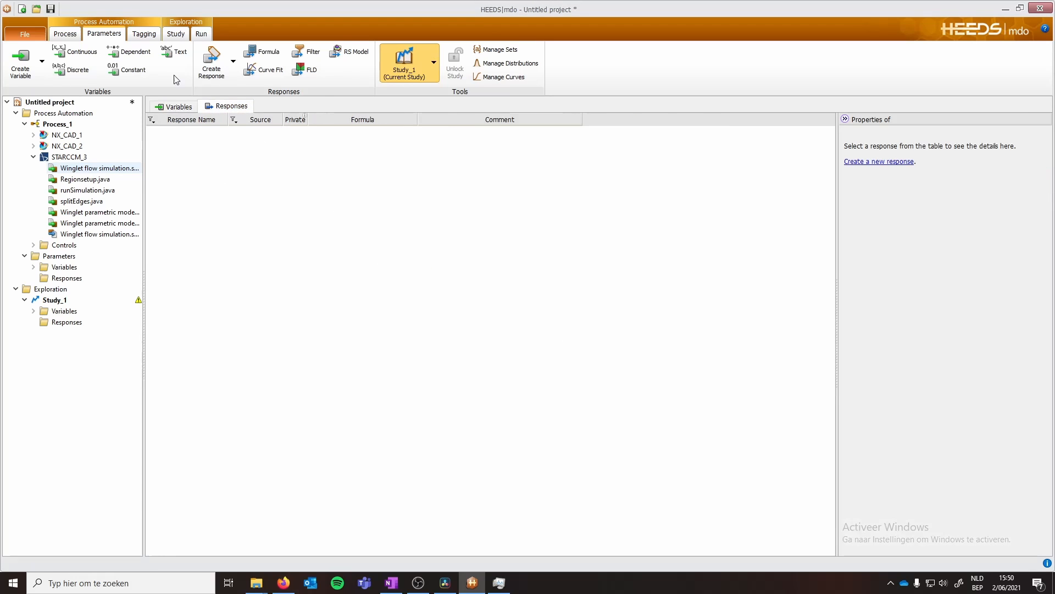
{"action": "left_click", "coordinate": [211, 59]}
{"action": "left_click", "coordinate": [207, 133]}
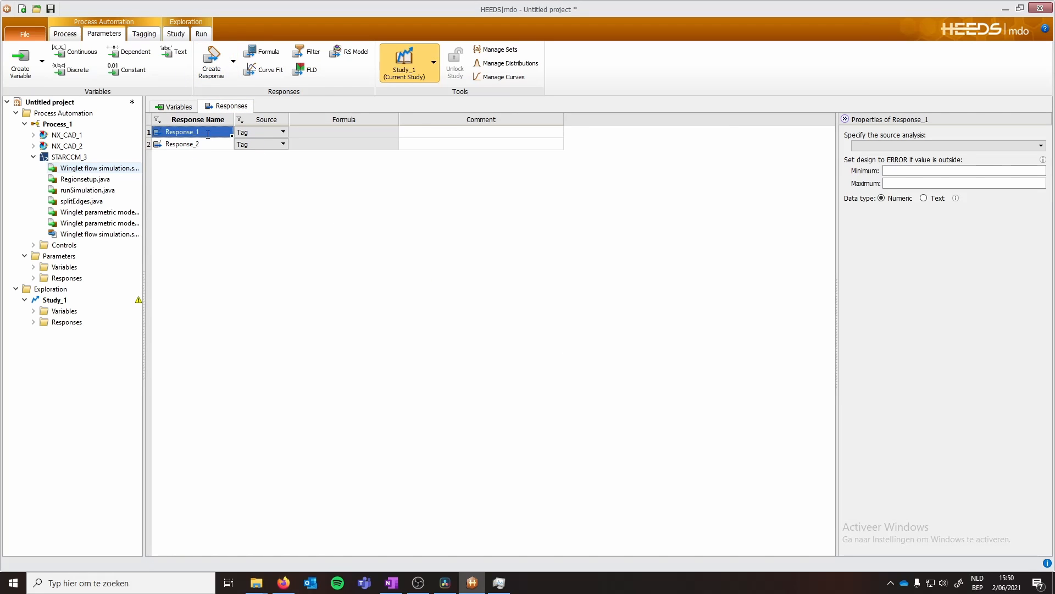
{"action": "type", "text": "Max stress"}
{"action": "key", "text": "Return"}
{"action": "left_click", "coordinate": [202, 144]}
{"action": "type", "text": "Lif"}
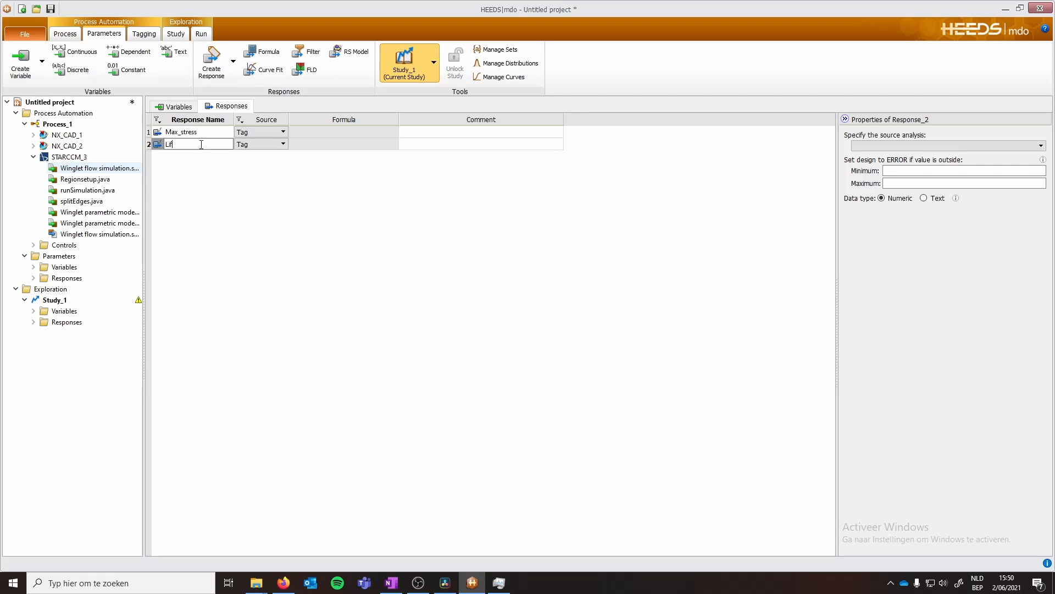
{"action": "type", "text": "t"}
{"action": "key", "text": "Return"}
- Tag the VerticalLength expression in Winglet parametric model basis.prt with the Height variable
{"action": "left_click", "coordinate": [144, 33]}
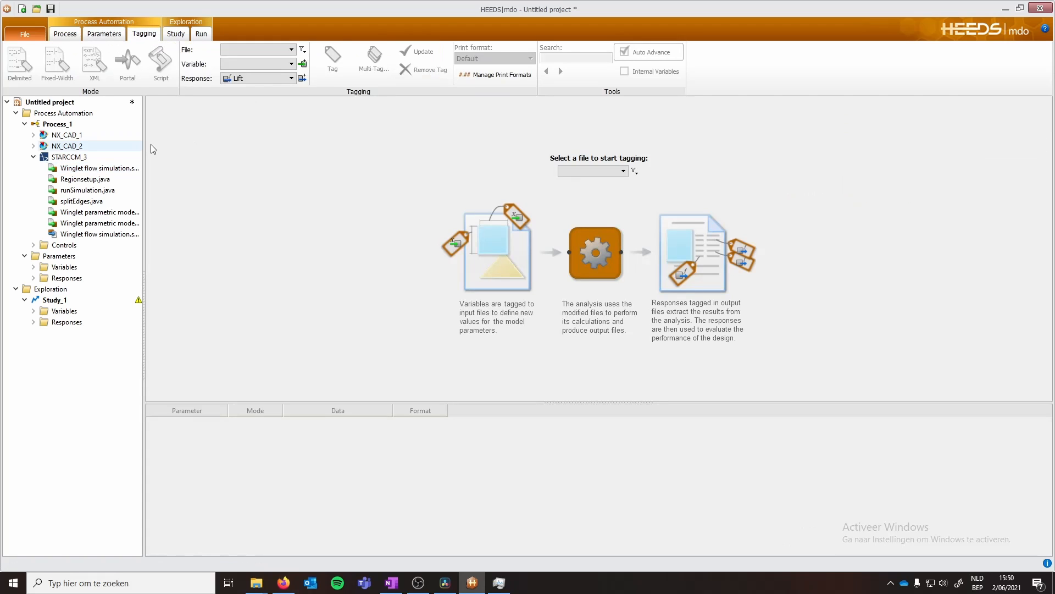
{"action": "left_click", "coordinate": [291, 49]}
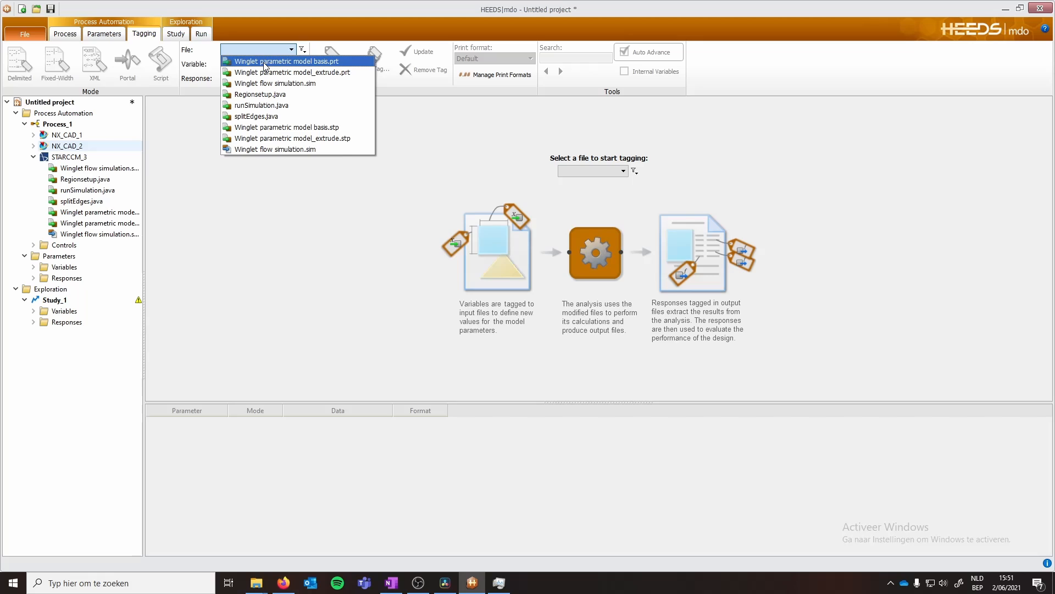
{"action": "left_click", "coordinate": [264, 63]}
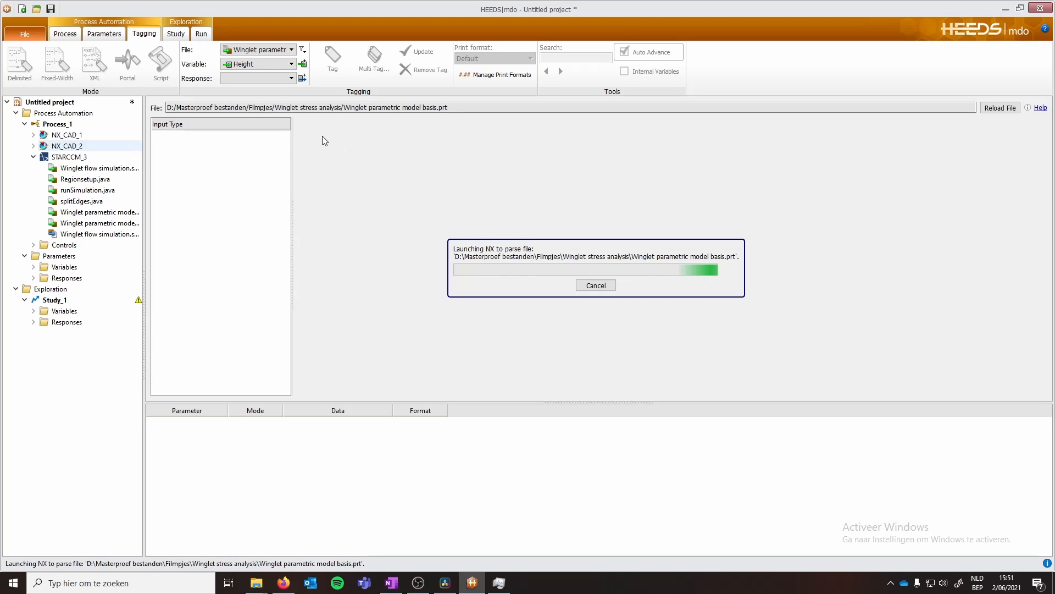
{"action": "left_click", "coordinate": [192, 138]}
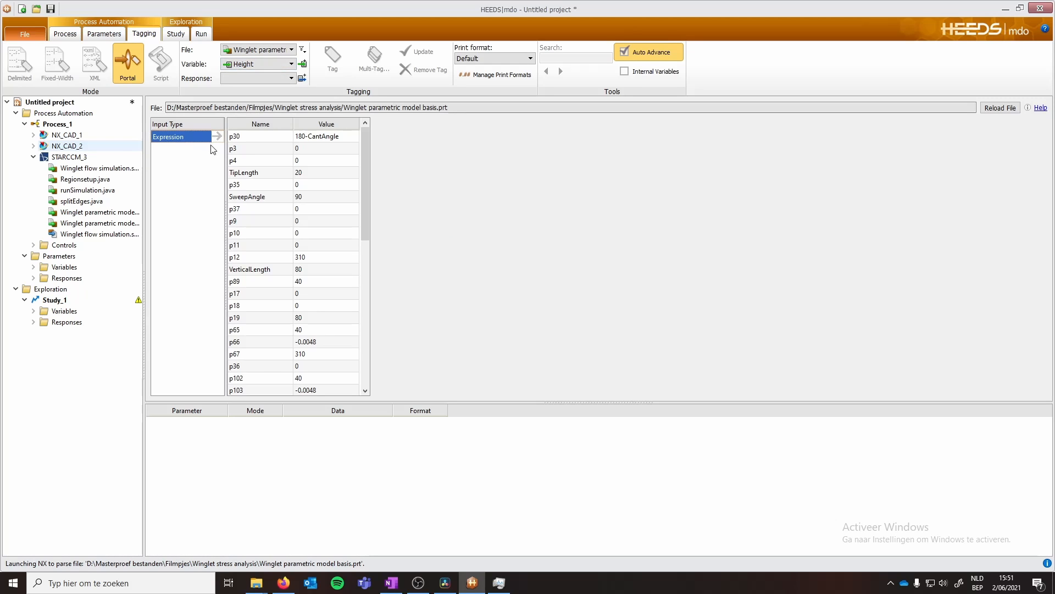
{"action": "scroll", "coordinate": [319, 286], "scroll_direction": "down", "scroll_amount": 10}
{"action": "scroll", "coordinate": [316, 351], "scroll_direction": "up", "scroll_amount": 10}
{"action": "left_click", "coordinate": [310, 269]}
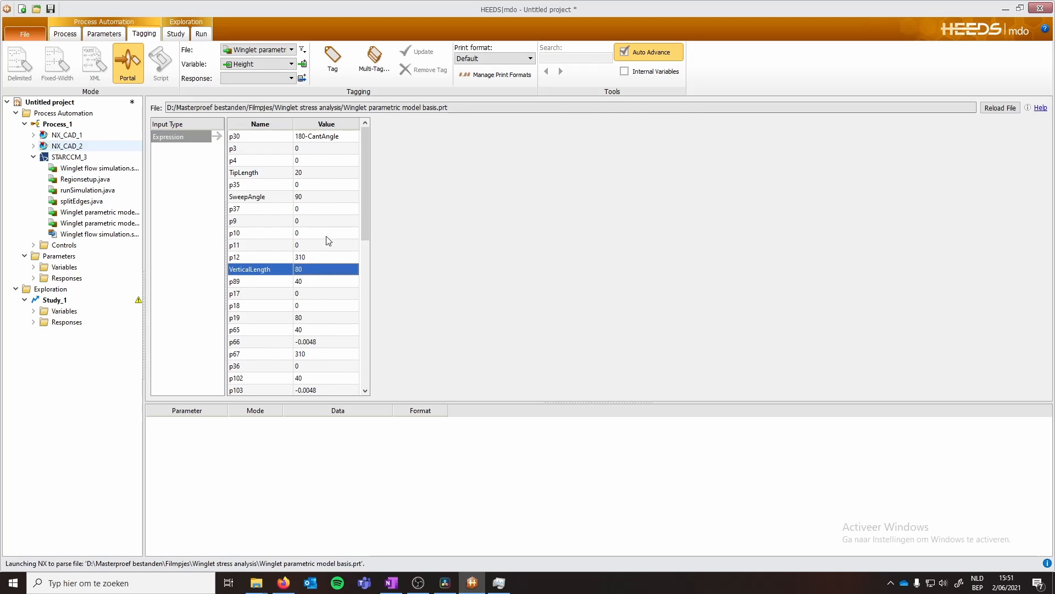
{"action": "left_click", "coordinate": [333, 63]}
- Tag the VerticalLength expression in Winglet parametric model_extrude.prt with the Height variable
{"action": "left_click", "coordinate": [292, 49]}
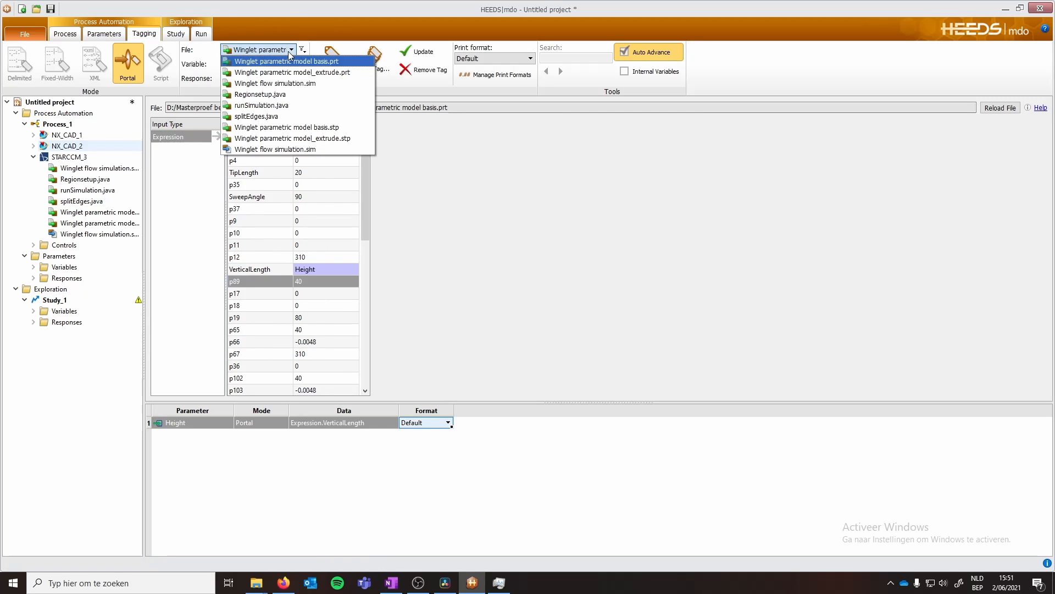
{"action": "left_click", "coordinate": [325, 73]}
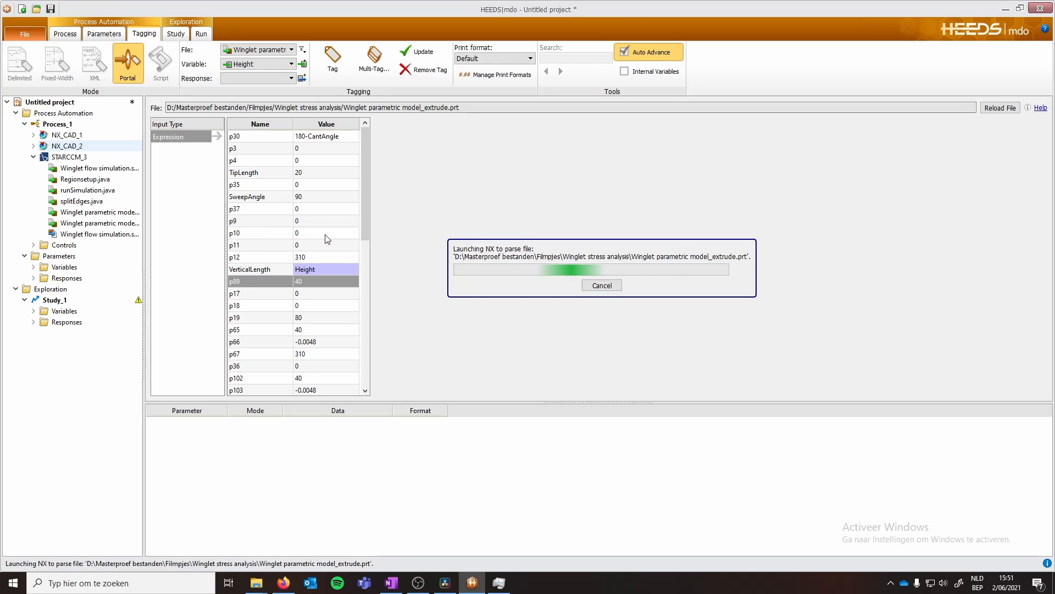
{"action": "left_click", "coordinate": [170, 138]}
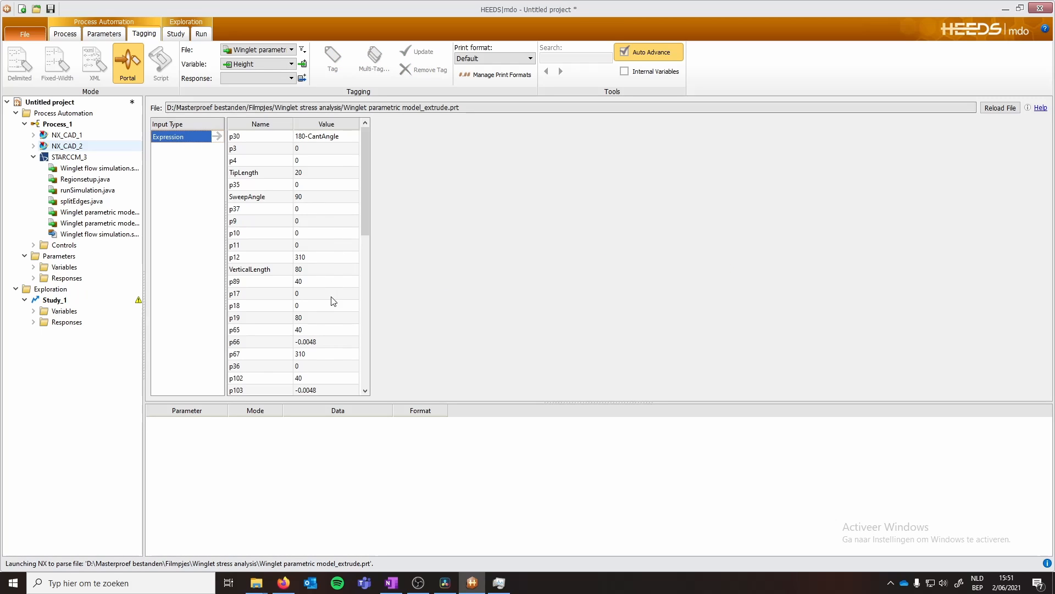
{"action": "left_click", "coordinate": [322, 269]}
{"action": "left_click", "coordinate": [329, 65]}
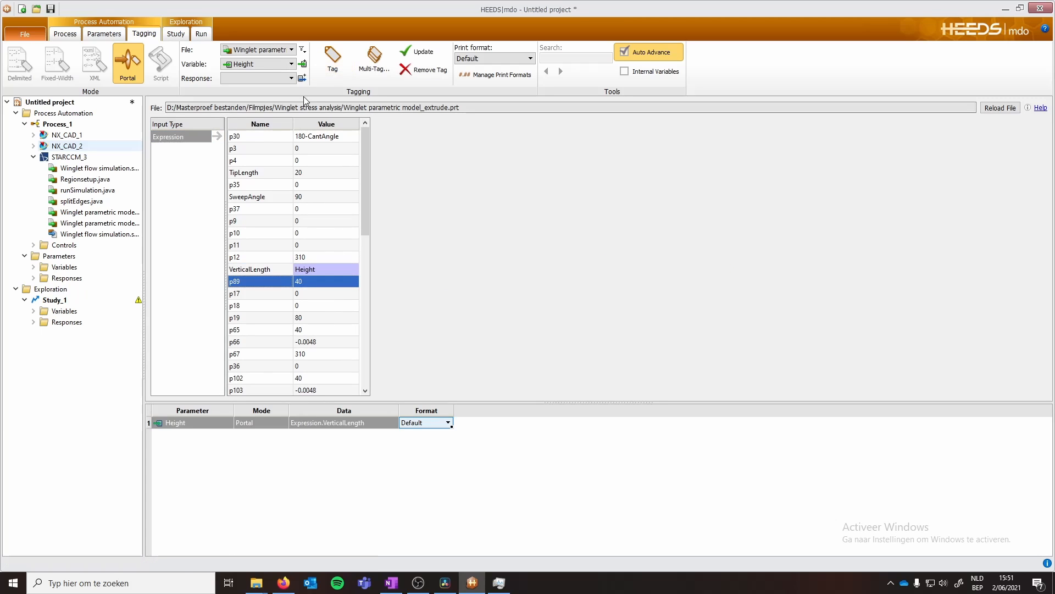
- Tag the Von mises report in Winglet flow simulation.sim with Max_stress and the Lift report with Lift
{"action": "left_click", "coordinate": [272, 50]}
{"action": "left_click", "coordinate": [263, 148]}
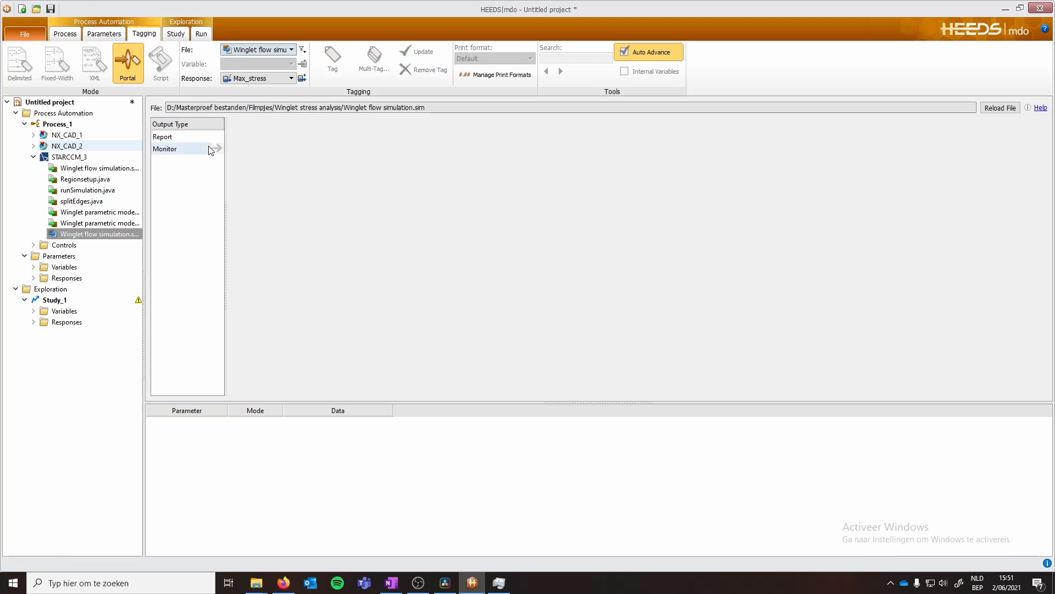
{"action": "left_click", "coordinate": [182, 137]}
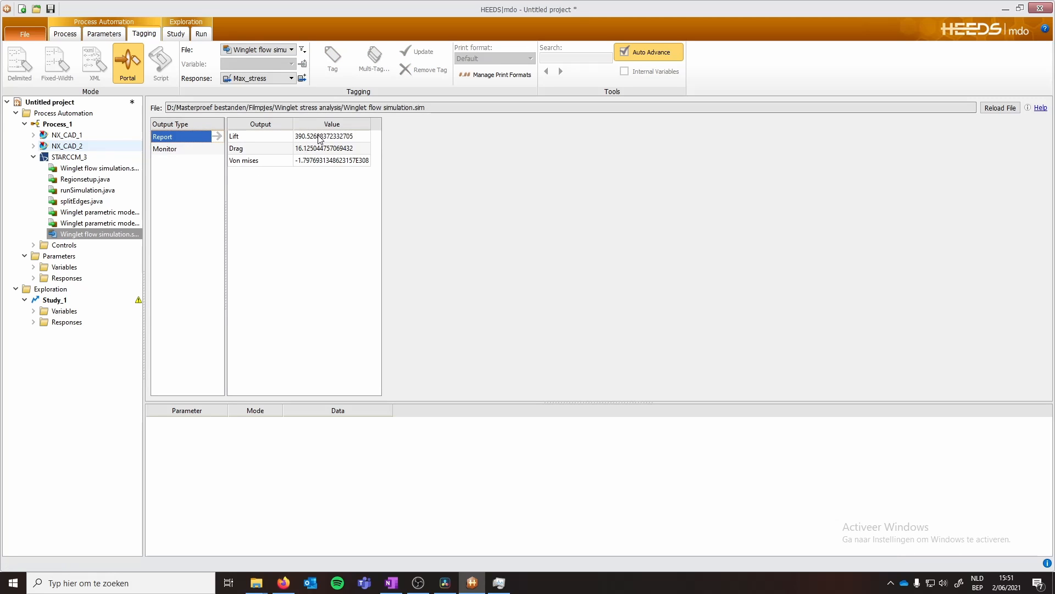
{"action": "left_click", "coordinate": [307, 160]}
{"action": "left_click", "coordinate": [332, 56]}
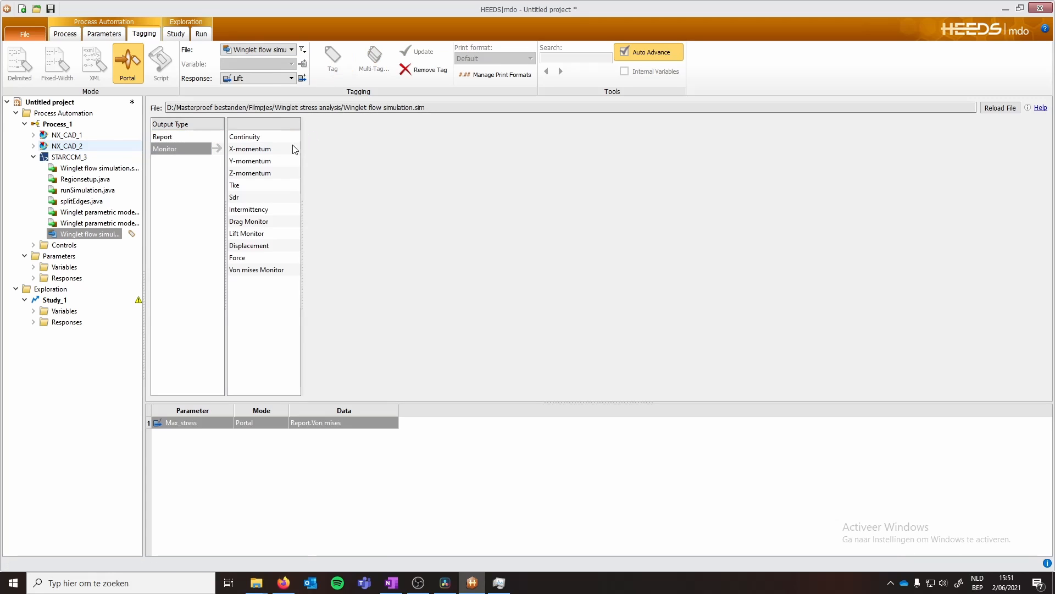
{"action": "left_click", "coordinate": [187, 136]}
{"action": "left_click", "coordinate": [242, 137]}
{"action": "left_click", "coordinate": [333, 61]}
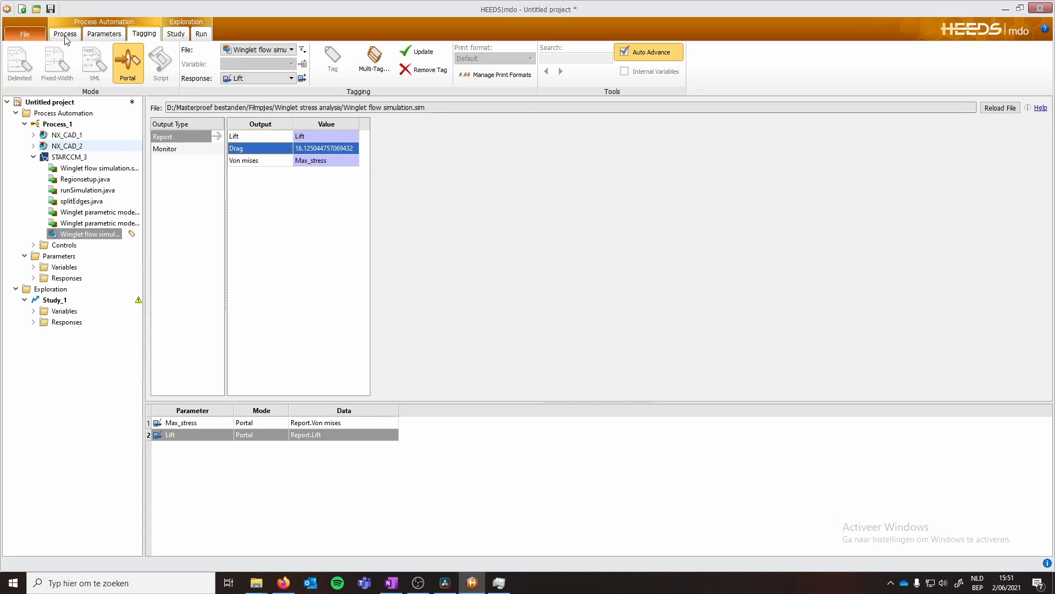
- Change the Height variable's type to Discrete
{"action": "left_click", "coordinate": [104, 34]}
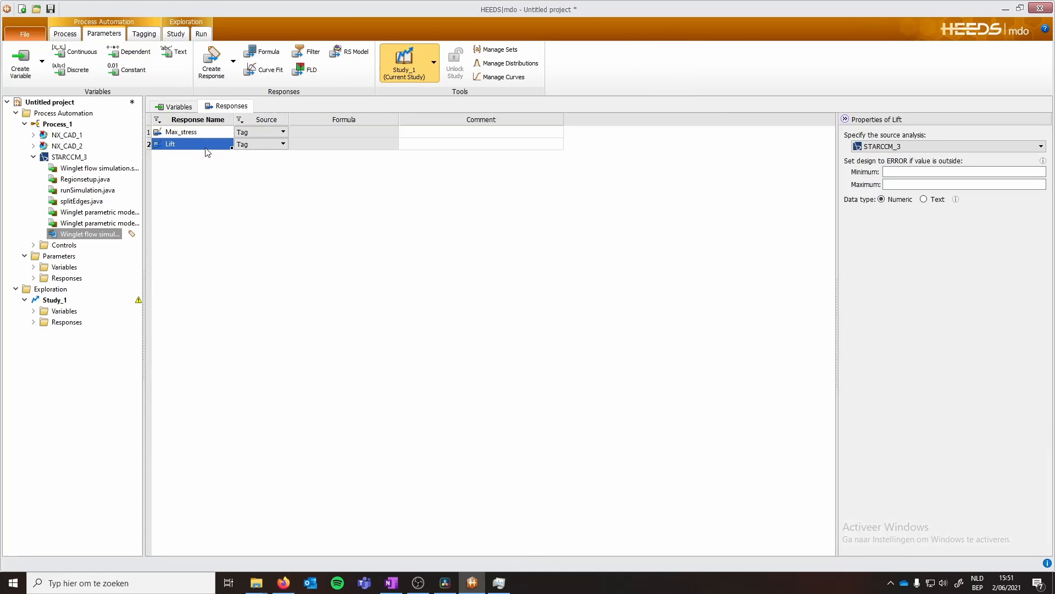
{"action": "left_click", "coordinate": [282, 132]}
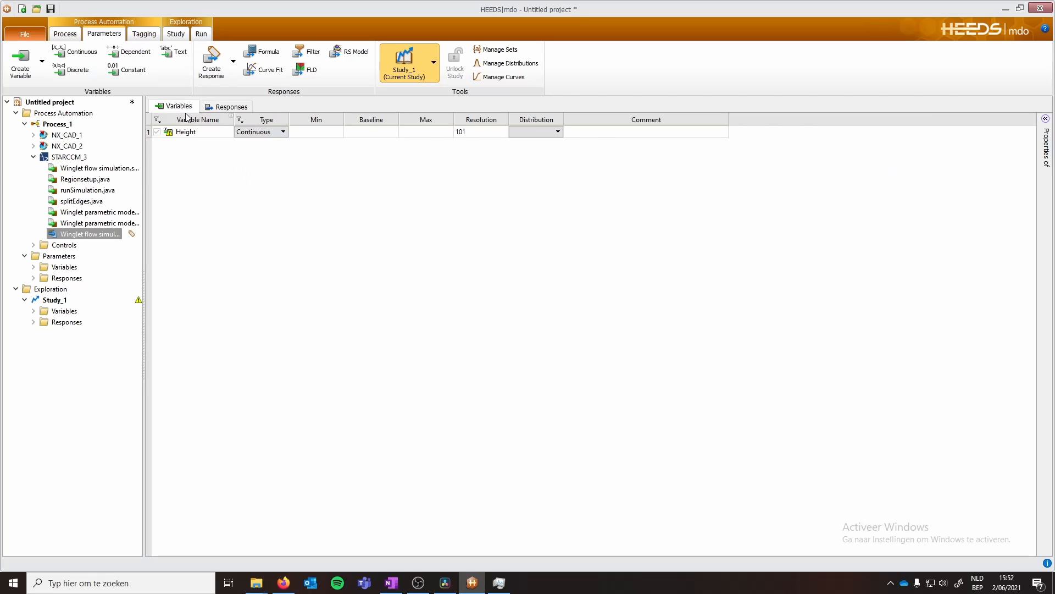
{"action": "left_click", "coordinate": [283, 132]}
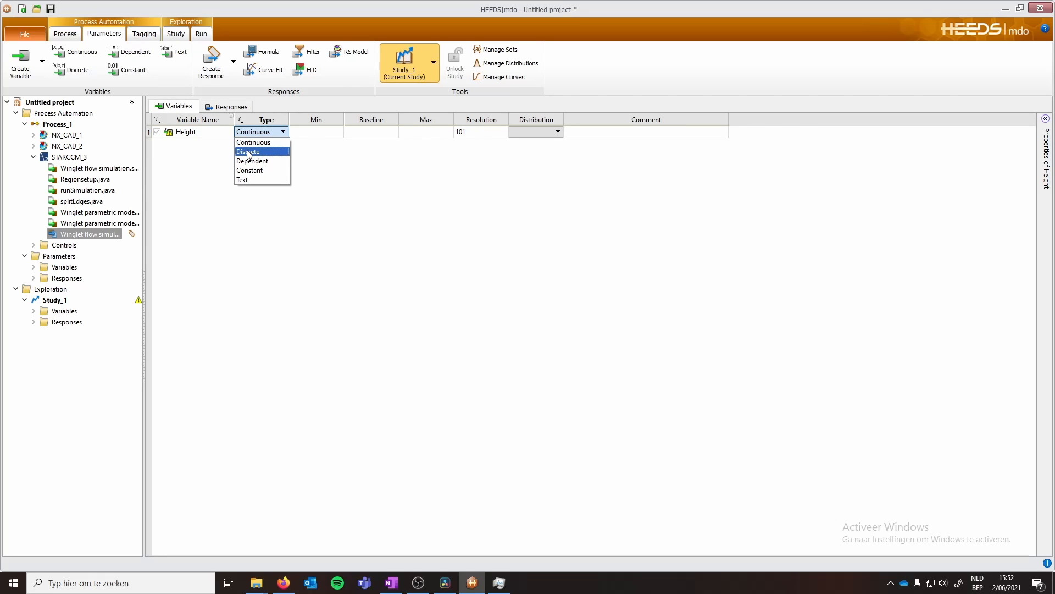
{"action": "left_click", "coordinate": [260, 151]}
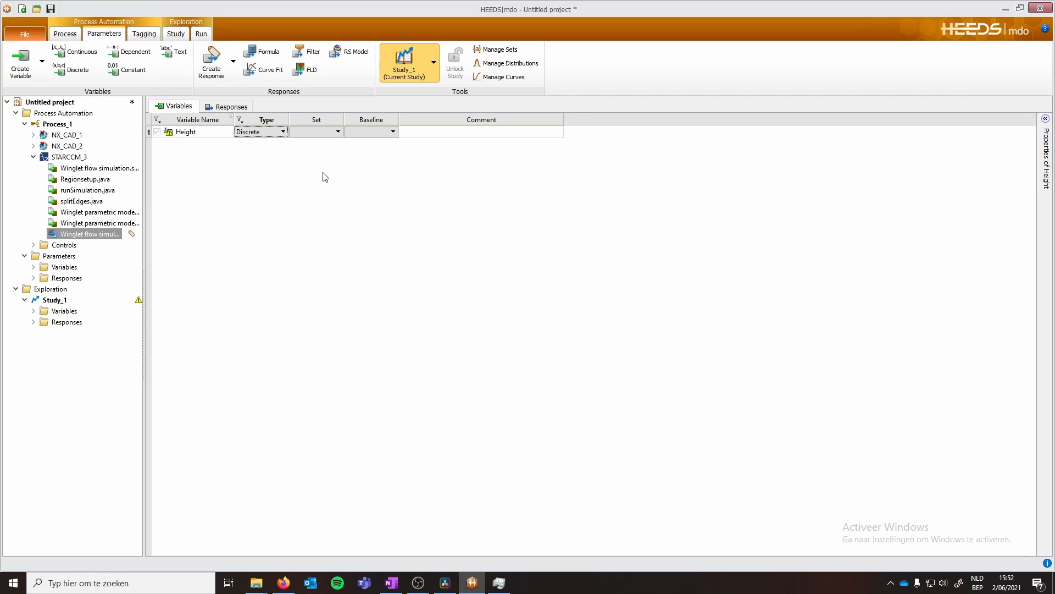
- Create a new value set named Heights
{"action": "left_click", "coordinate": [514, 51]}
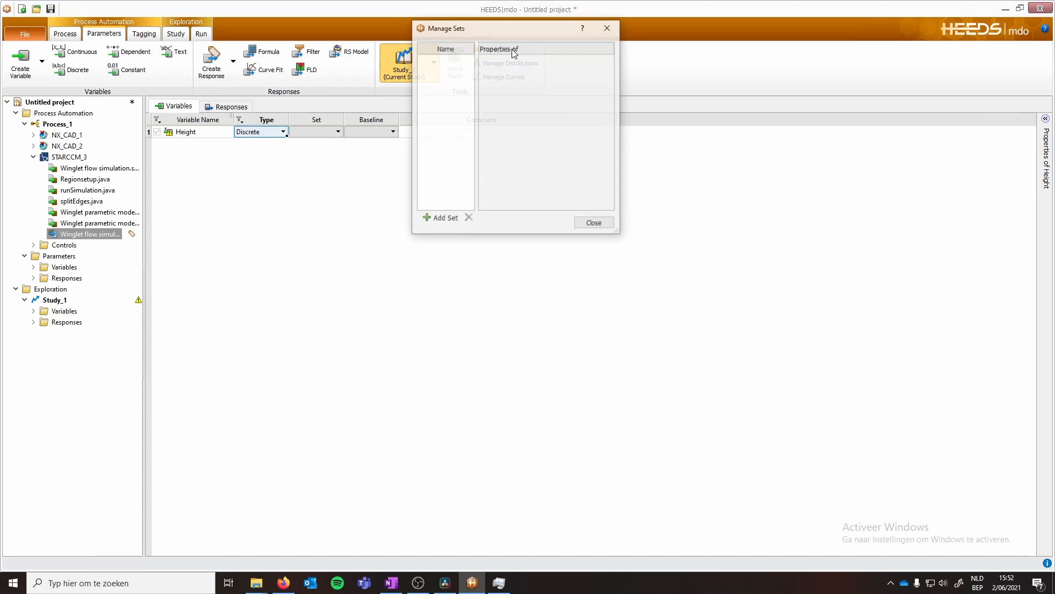
{"action": "left_click", "coordinate": [441, 218]}
{"action": "right_click", "coordinate": [440, 61]}
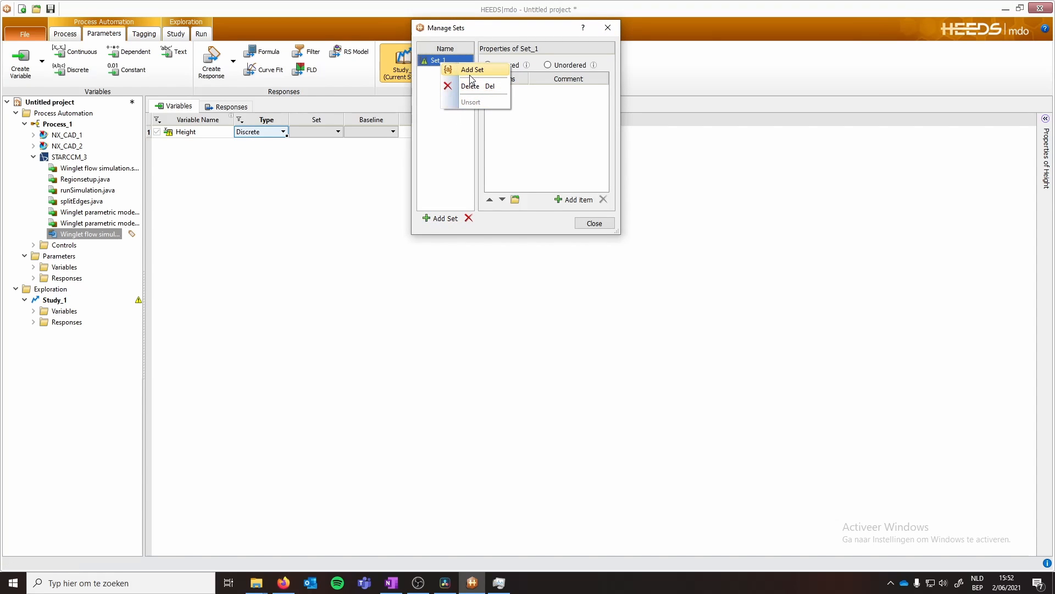
{"action": "left_click", "coordinate": [431, 64]}
{"action": "double_click", "coordinate": [431, 61]}
{"action": "type", "text": "Height"}
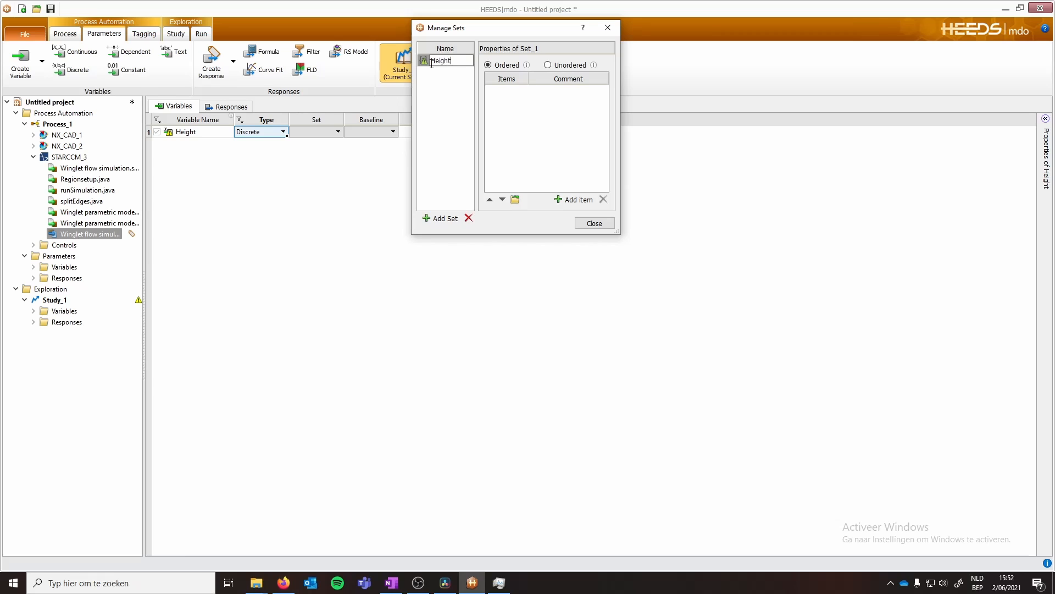
{"action": "type", "text": "s"}
{"action": "key", "text": "Return"}
- Add the items 80, 110 and 140 to the Heights set and close the set manager
{"action": "double_click", "coordinate": [579, 200]}
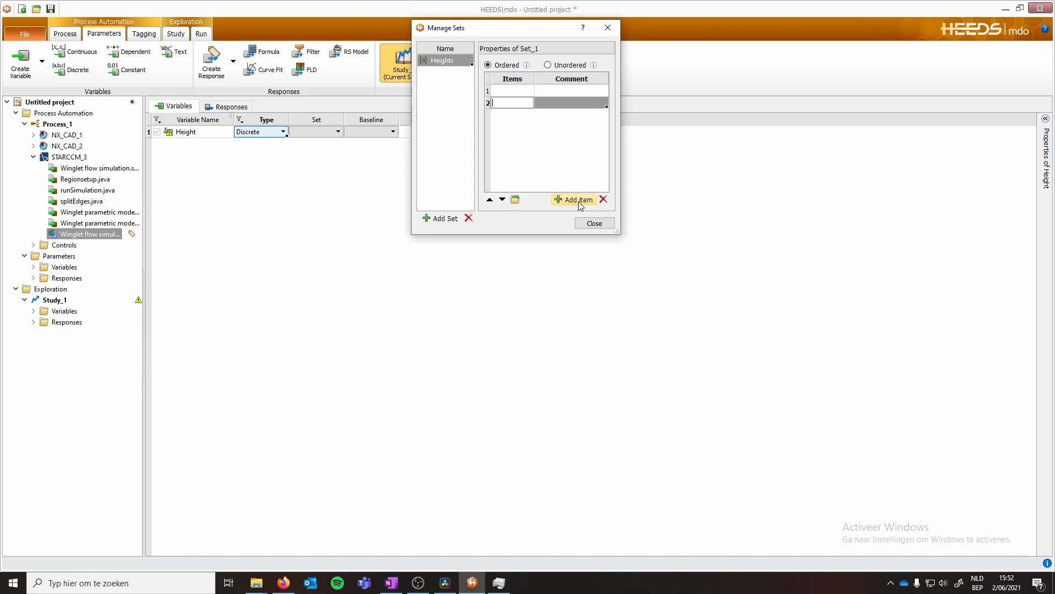
{"action": "left_click", "coordinate": [578, 199]}
{"action": "left_click", "coordinate": [506, 90]}
{"action": "type", "text": "80"}
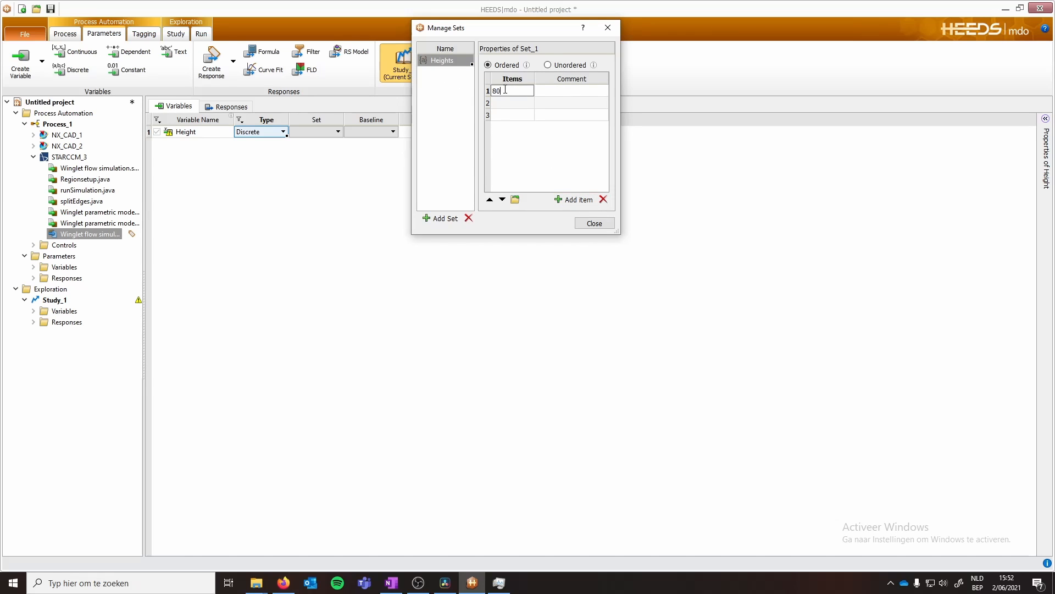
{"action": "key", "text": "Return"}
{"action": "key", "text": "Return"}
{"action": "key", "text": "BackSpace"}
{"action": "type", "text": "0"}
{"action": "key", "text": "Return"}
{"action": "left_click", "coordinate": [594, 223]}
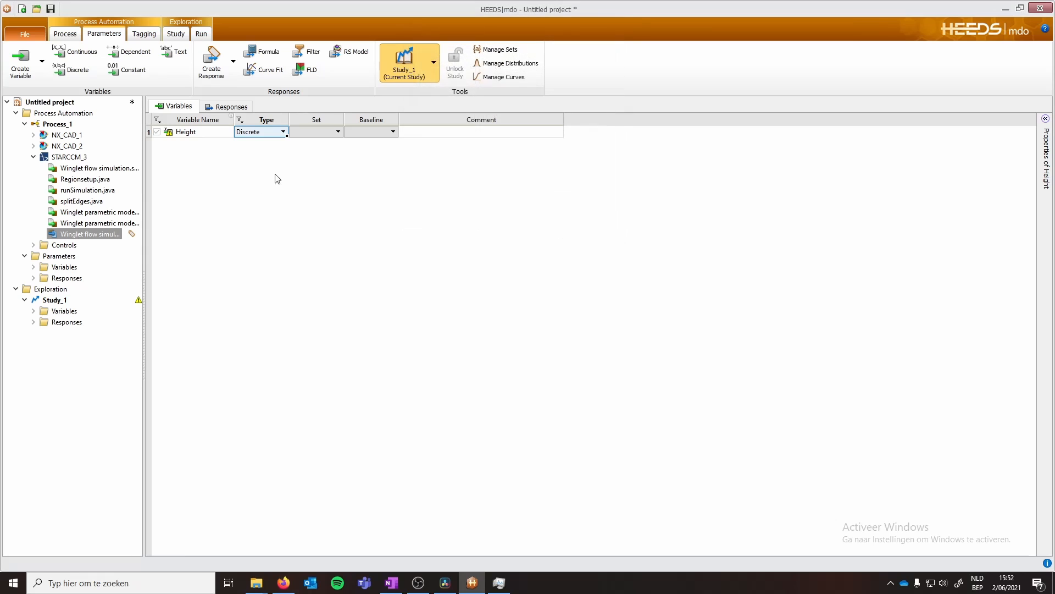
- Assign the Heights set to the Height variable
{"action": "left_click", "coordinate": [333, 133]}
{"action": "left_click", "coordinate": [311, 144]}
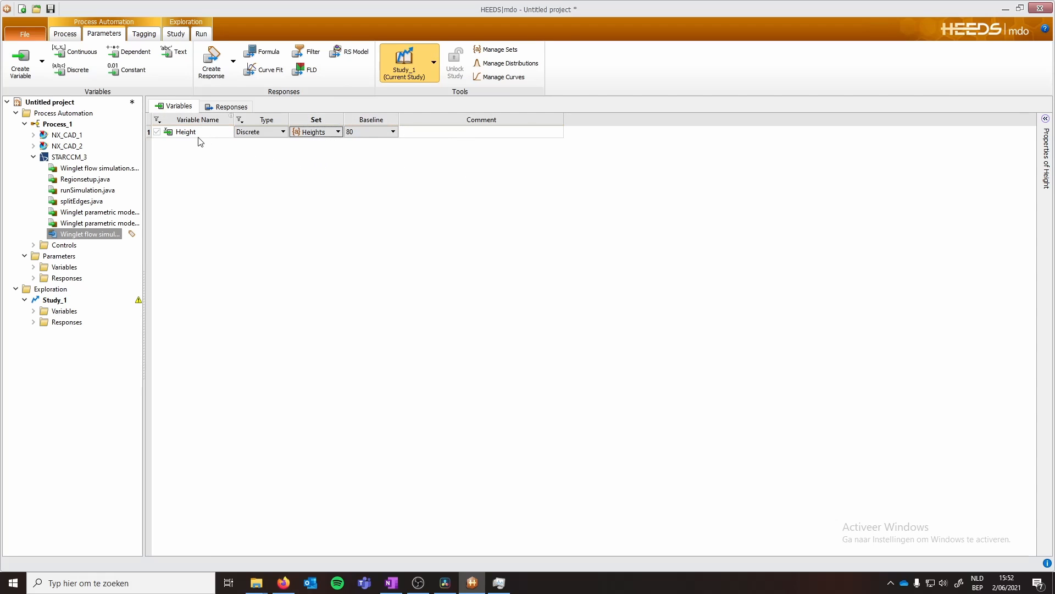
{"action": "left_click", "coordinate": [142, 37]}
- Change the study type of Study_1 to Evaluation Only
{"action": "left_click", "coordinate": [175, 35]}
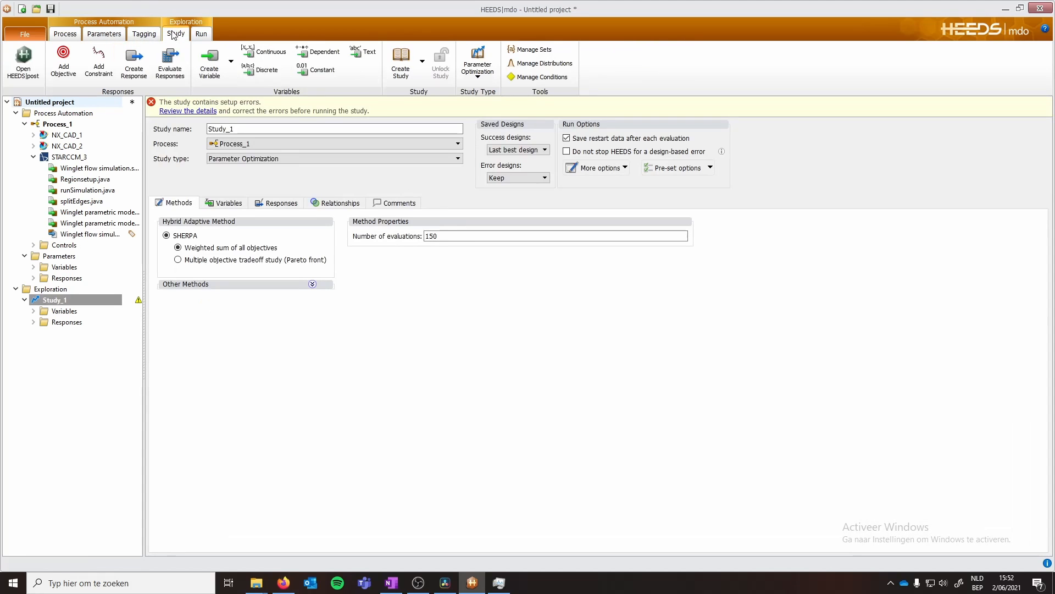
{"action": "left_click", "coordinate": [306, 164]}
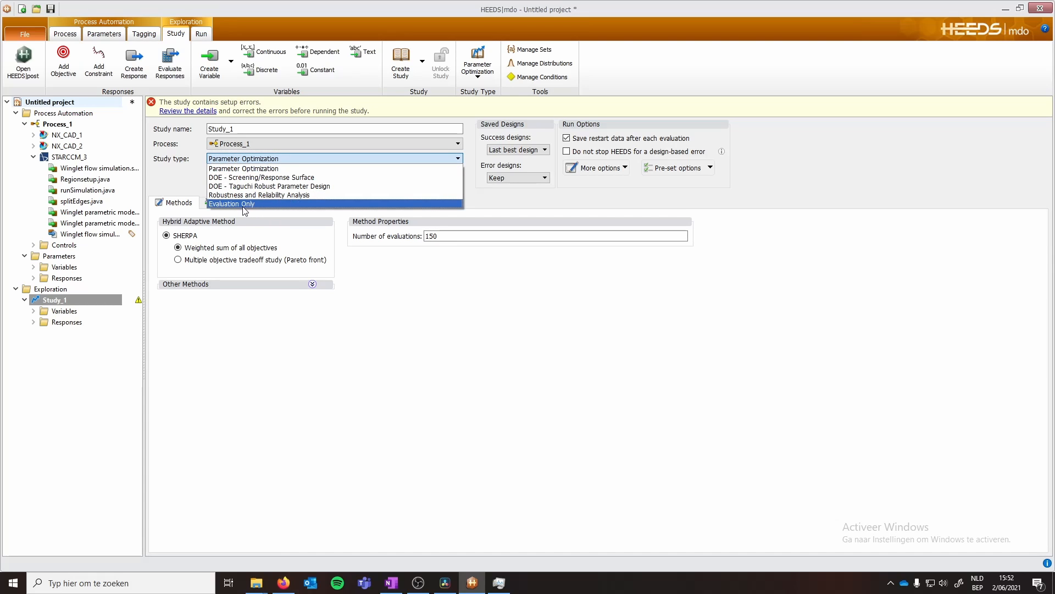
{"action": "left_click", "coordinate": [240, 204]}
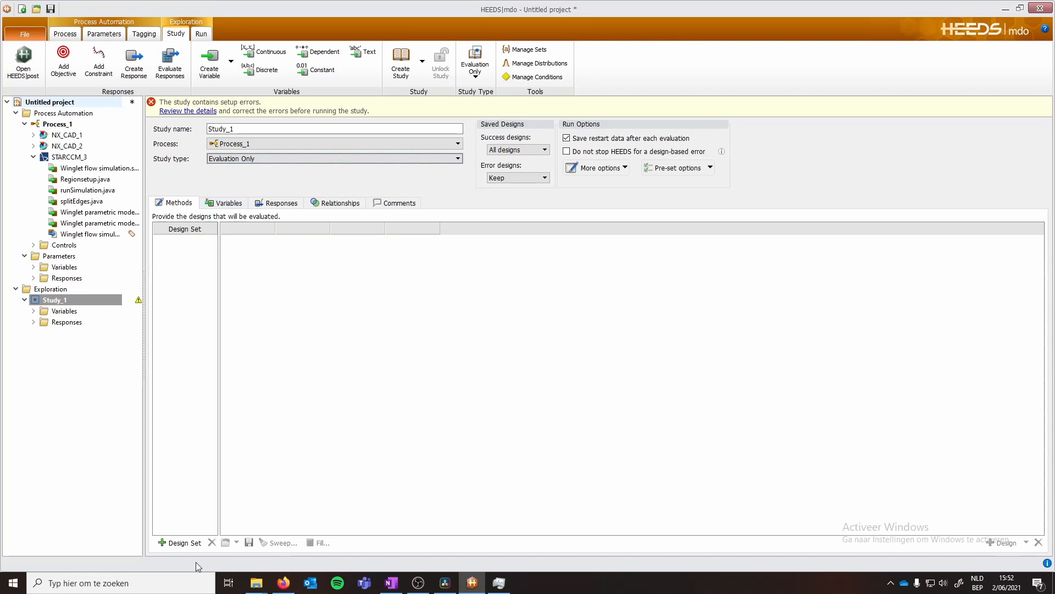
- Add a design set and sweep Height from 80 to 140 in three values
{"action": "left_click", "coordinate": [181, 542]}
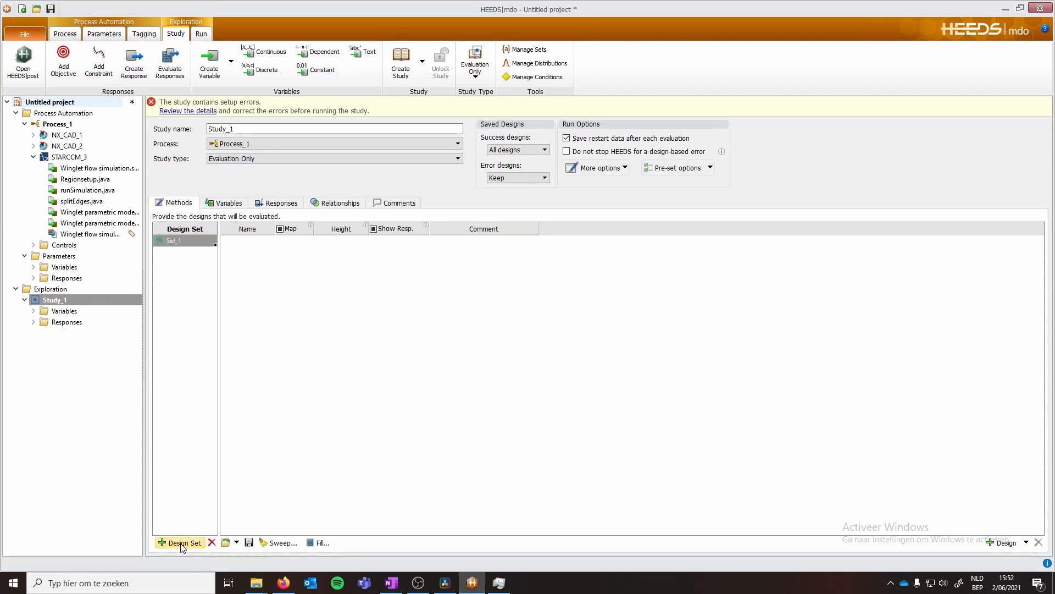
{"action": "left_click", "coordinate": [278, 543]}
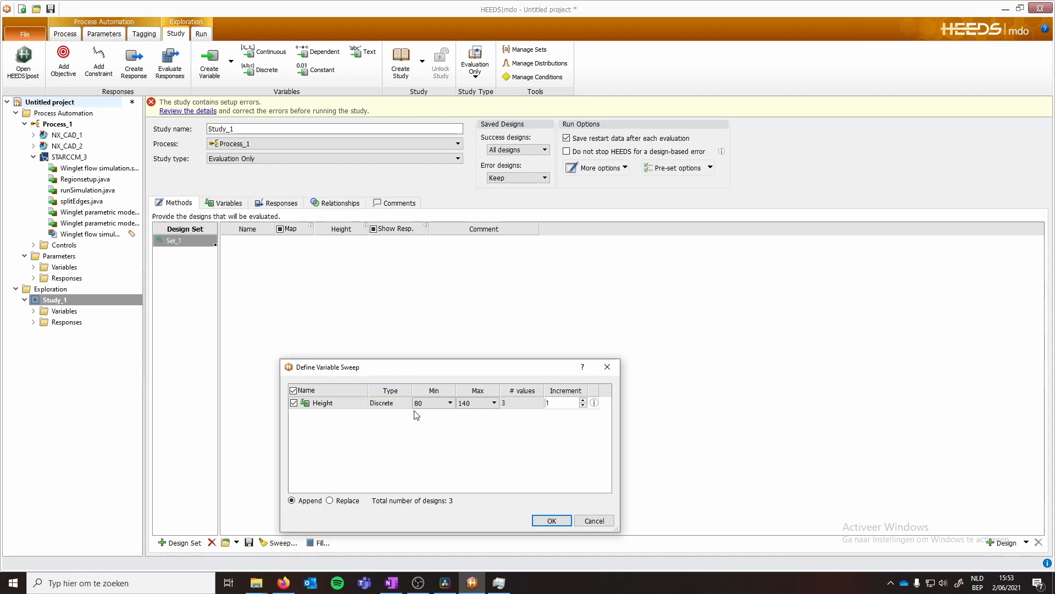
{"action": "left_click", "coordinate": [551, 520]}
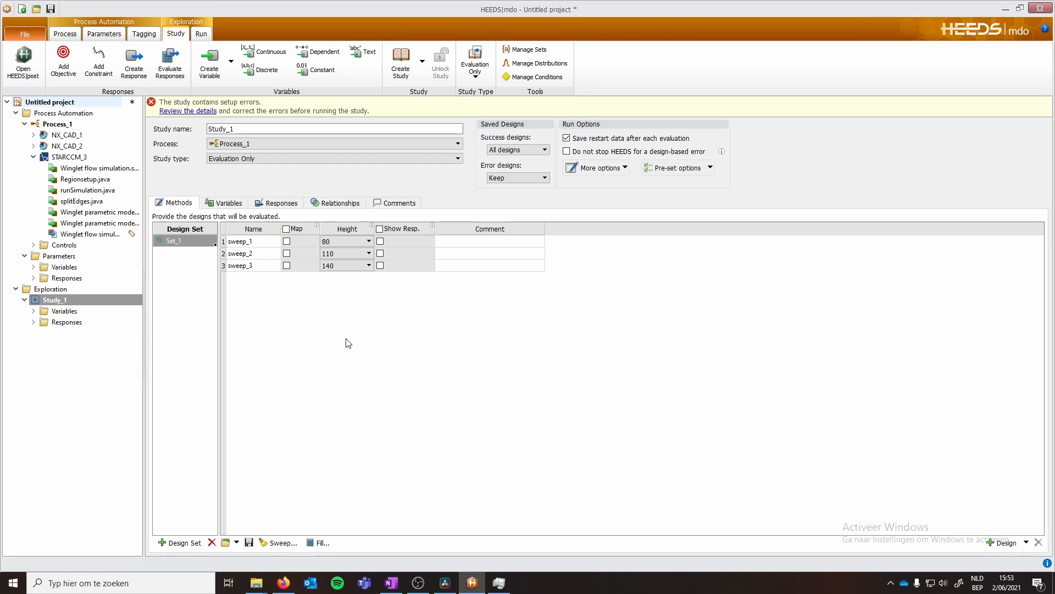
- Review the study's Variables, Responses, Relationships and Comments settings
{"action": "left_click", "coordinate": [230, 204]}
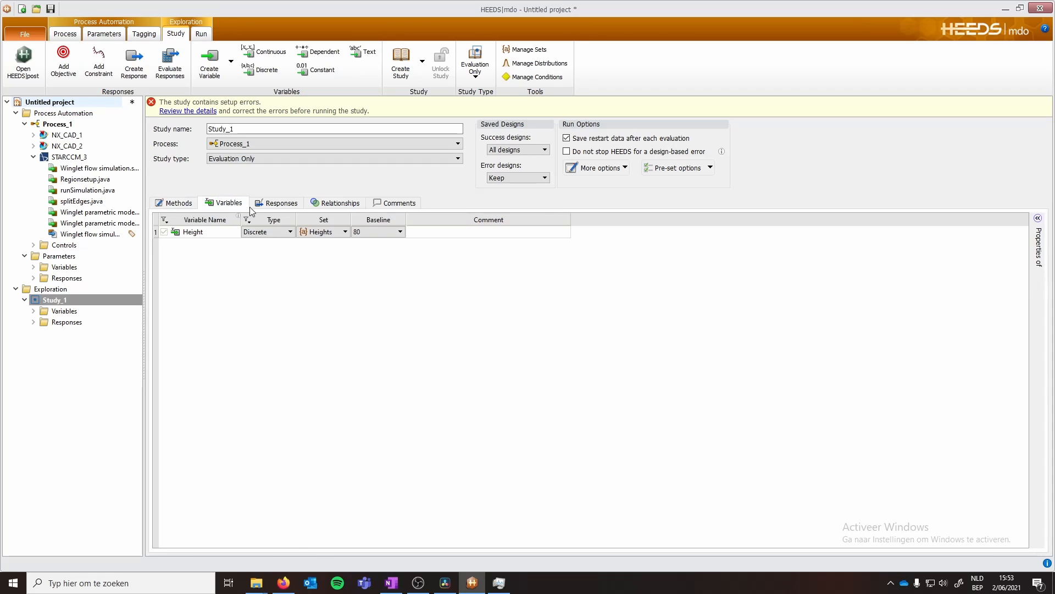
{"action": "left_click", "coordinate": [270, 204]}
{"action": "left_click", "coordinate": [324, 204]}
{"action": "left_click", "coordinate": [387, 204]}
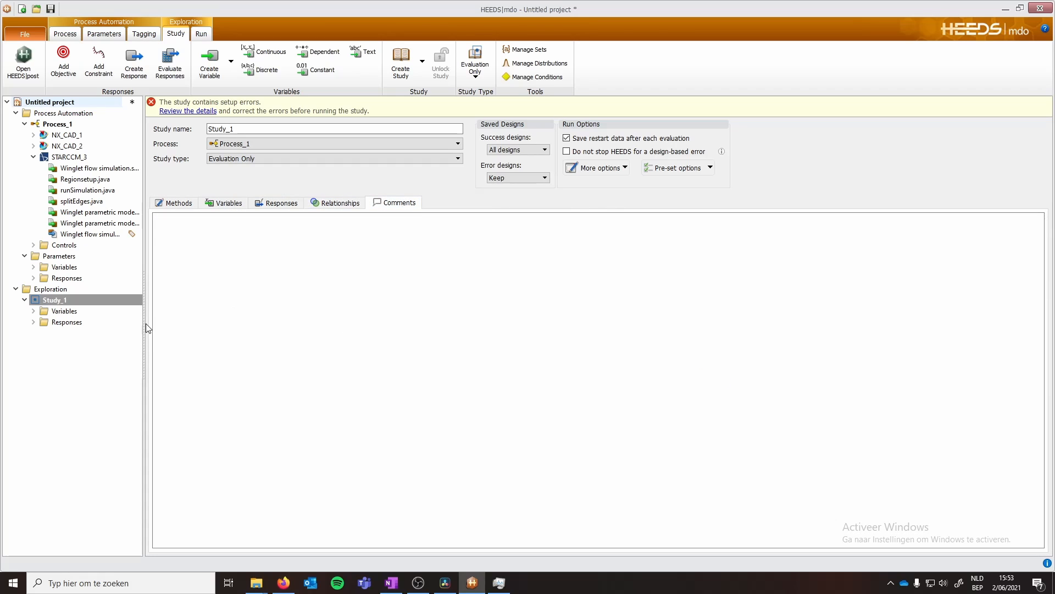
- Try to run the study
{"action": "left_click", "coordinate": [203, 34]}
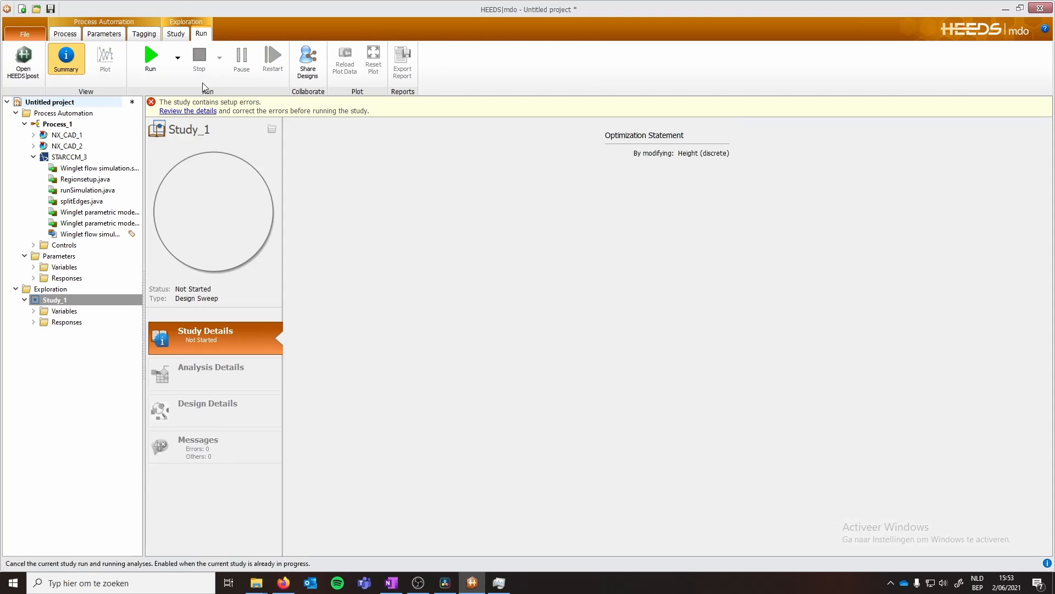
{"action": "left_click", "coordinate": [152, 61]}
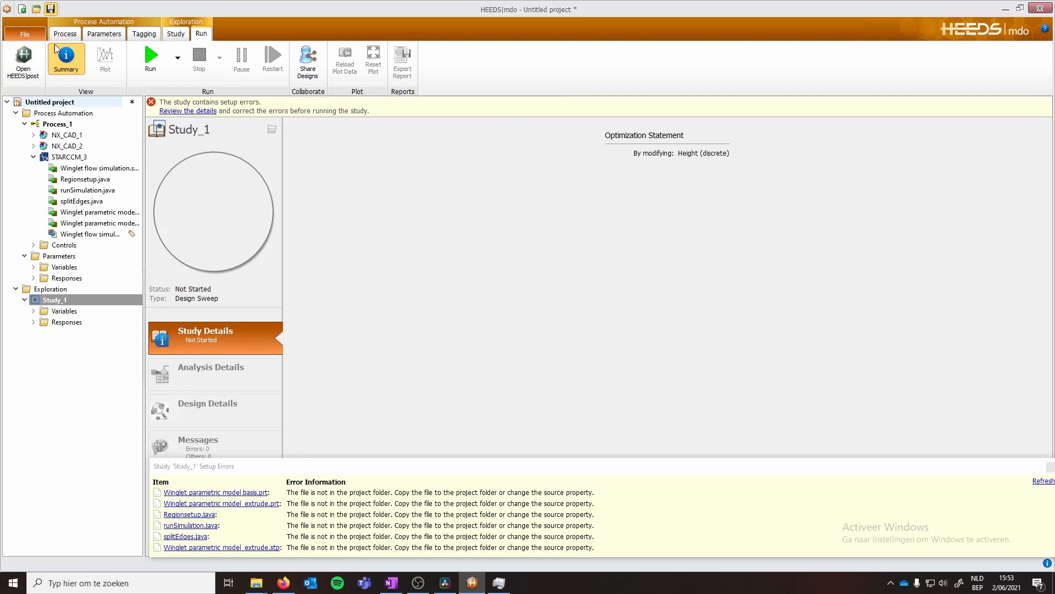
- Save the project as winglet height
{"action": "left_click", "coordinate": [50, 9]}
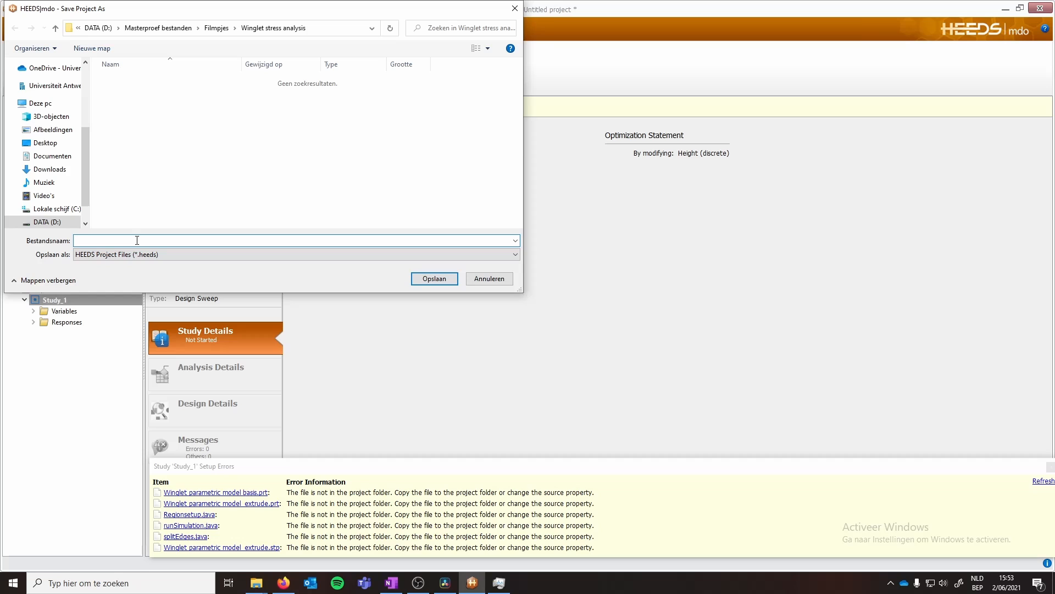
{"action": "type", "text": "winglet height"}
{"action": "key", "text": "Return"}
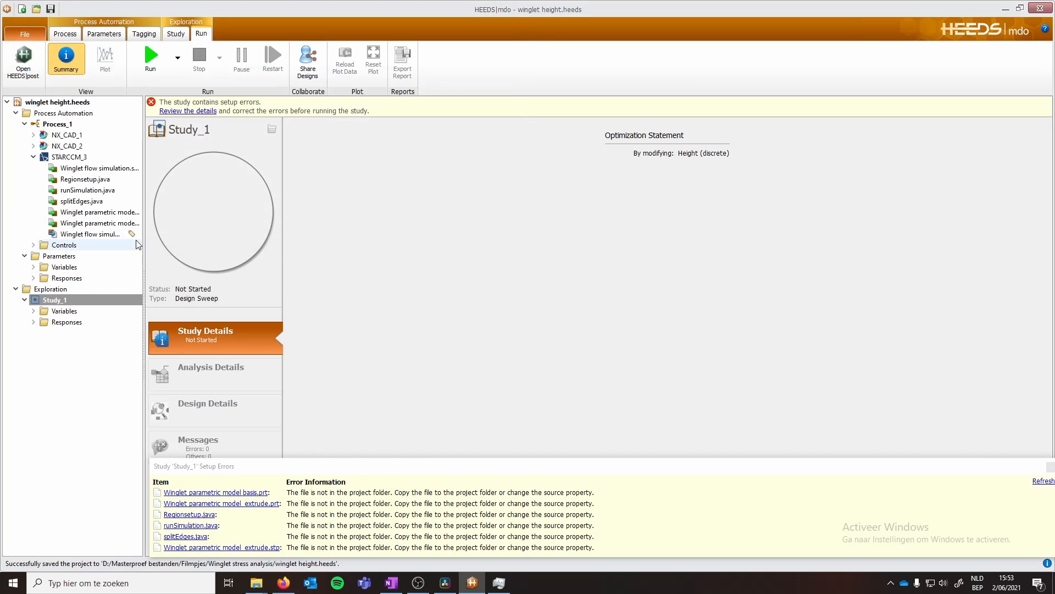
- Run the study and open its analysis details
{"action": "left_click", "coordinate": [153, 57]}
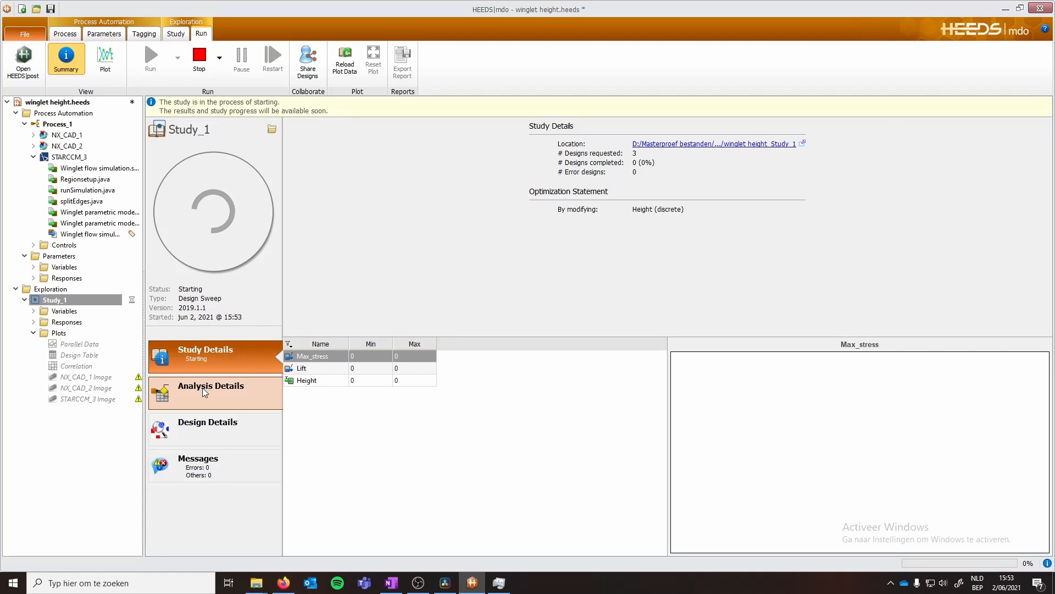
{"action": "left_click", "coordinate": [195, 396]}
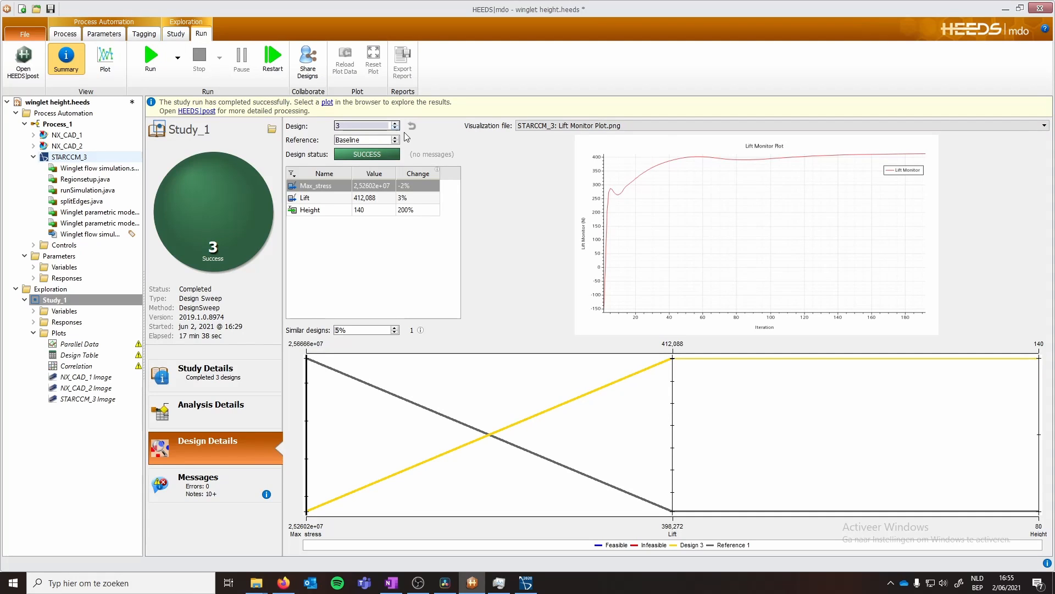
- Show the STARCCM_3 Mesh Scene 1.png visualization file for the selected design
{"action": "left_click", "coordinate": [540, 128]}
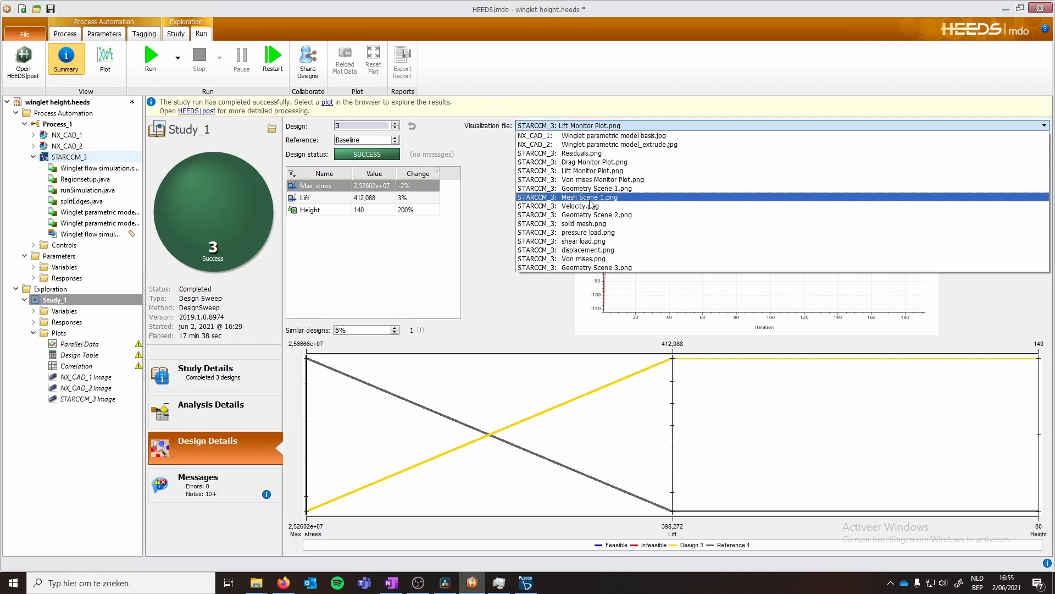
{"action": "left_click", "coordinate": [585, 198]}
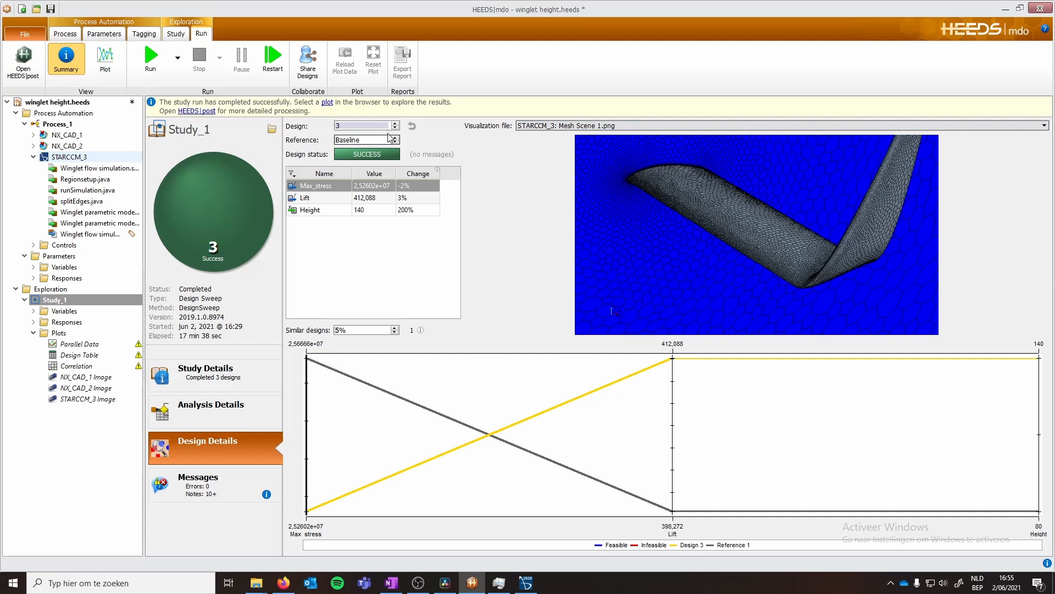
- Step through the evaluated designs to compare their results and mesh images
{"action": "left_click", "coordinate": [394, 128]}
{"action": "left_click", "coordinate": [394, 128]}
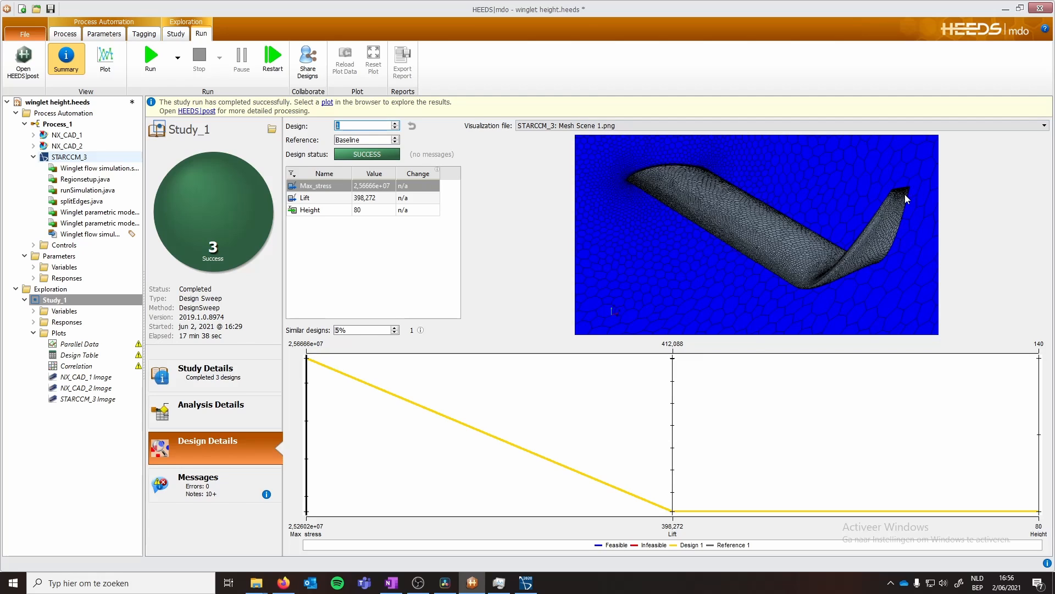
{"action": "left_click", "coordinate": [395, 125]}
{"action": "left_click", "coordinate": [394, 125]}
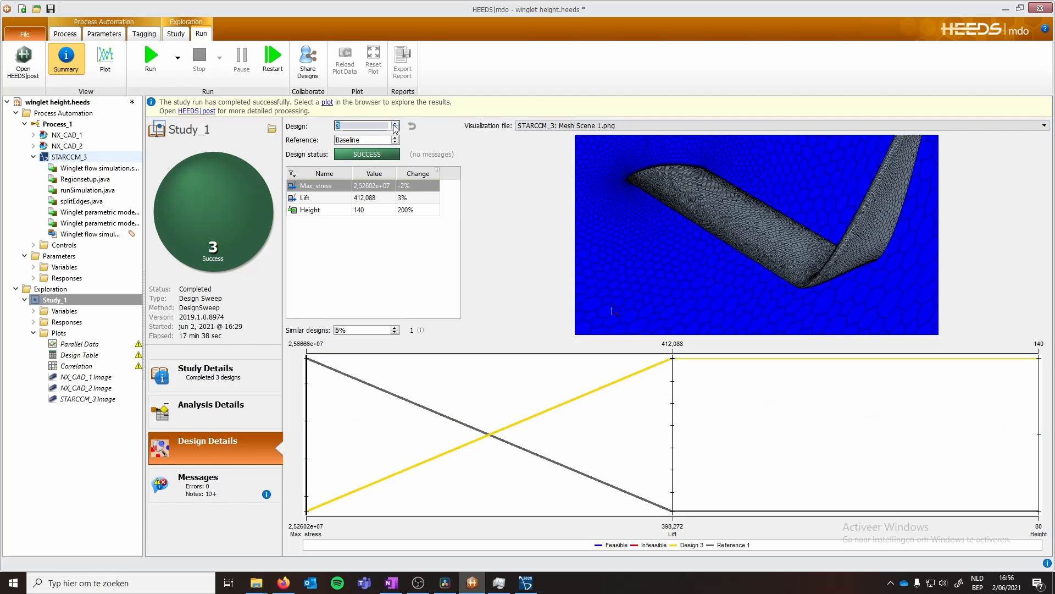